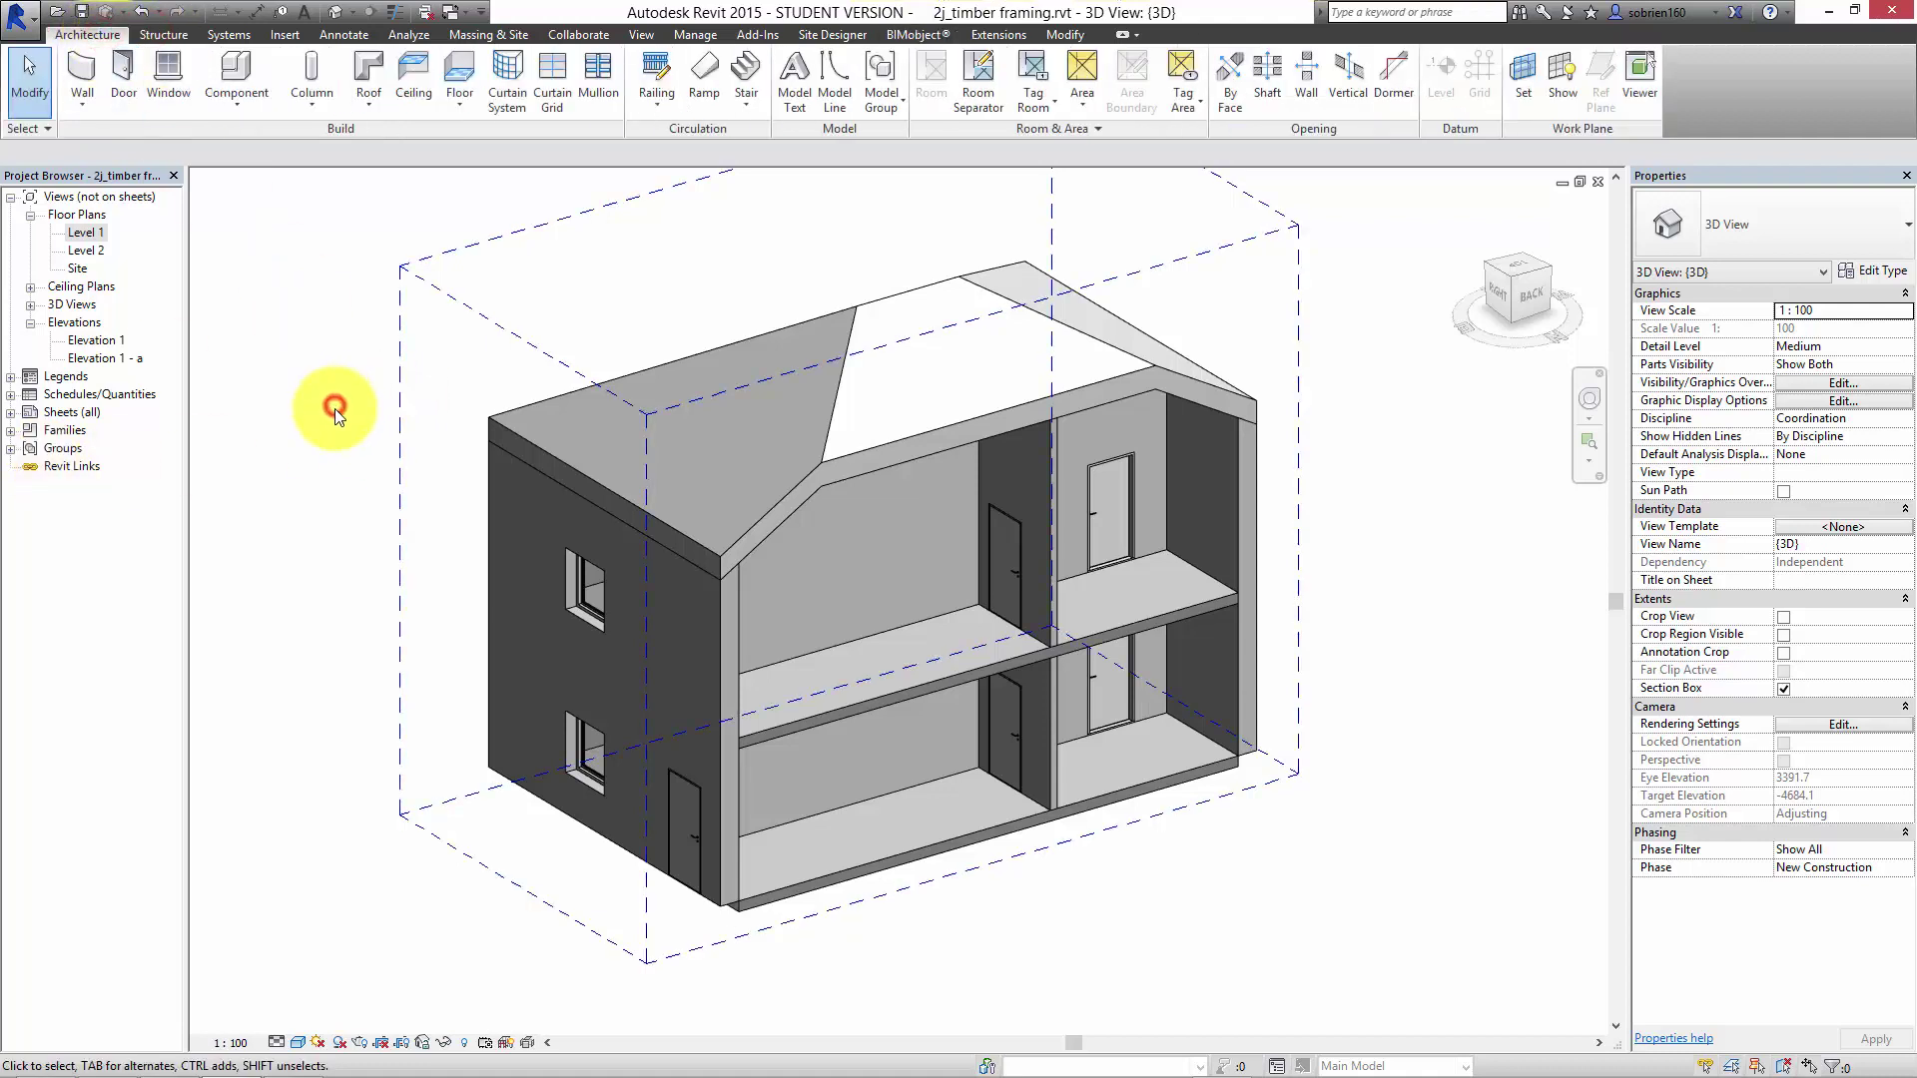
Look over the sectioned house model in 3D together with its Level 1 and Level 2 floor plans.
{"action": "middle_click_drag", "start_coordinate": [334, 403], "coordinate": [386, 504]}
{"action": "scroll", "coordinate": [369, 468], "scroll_direction": "down", "scroll_amount": 1}
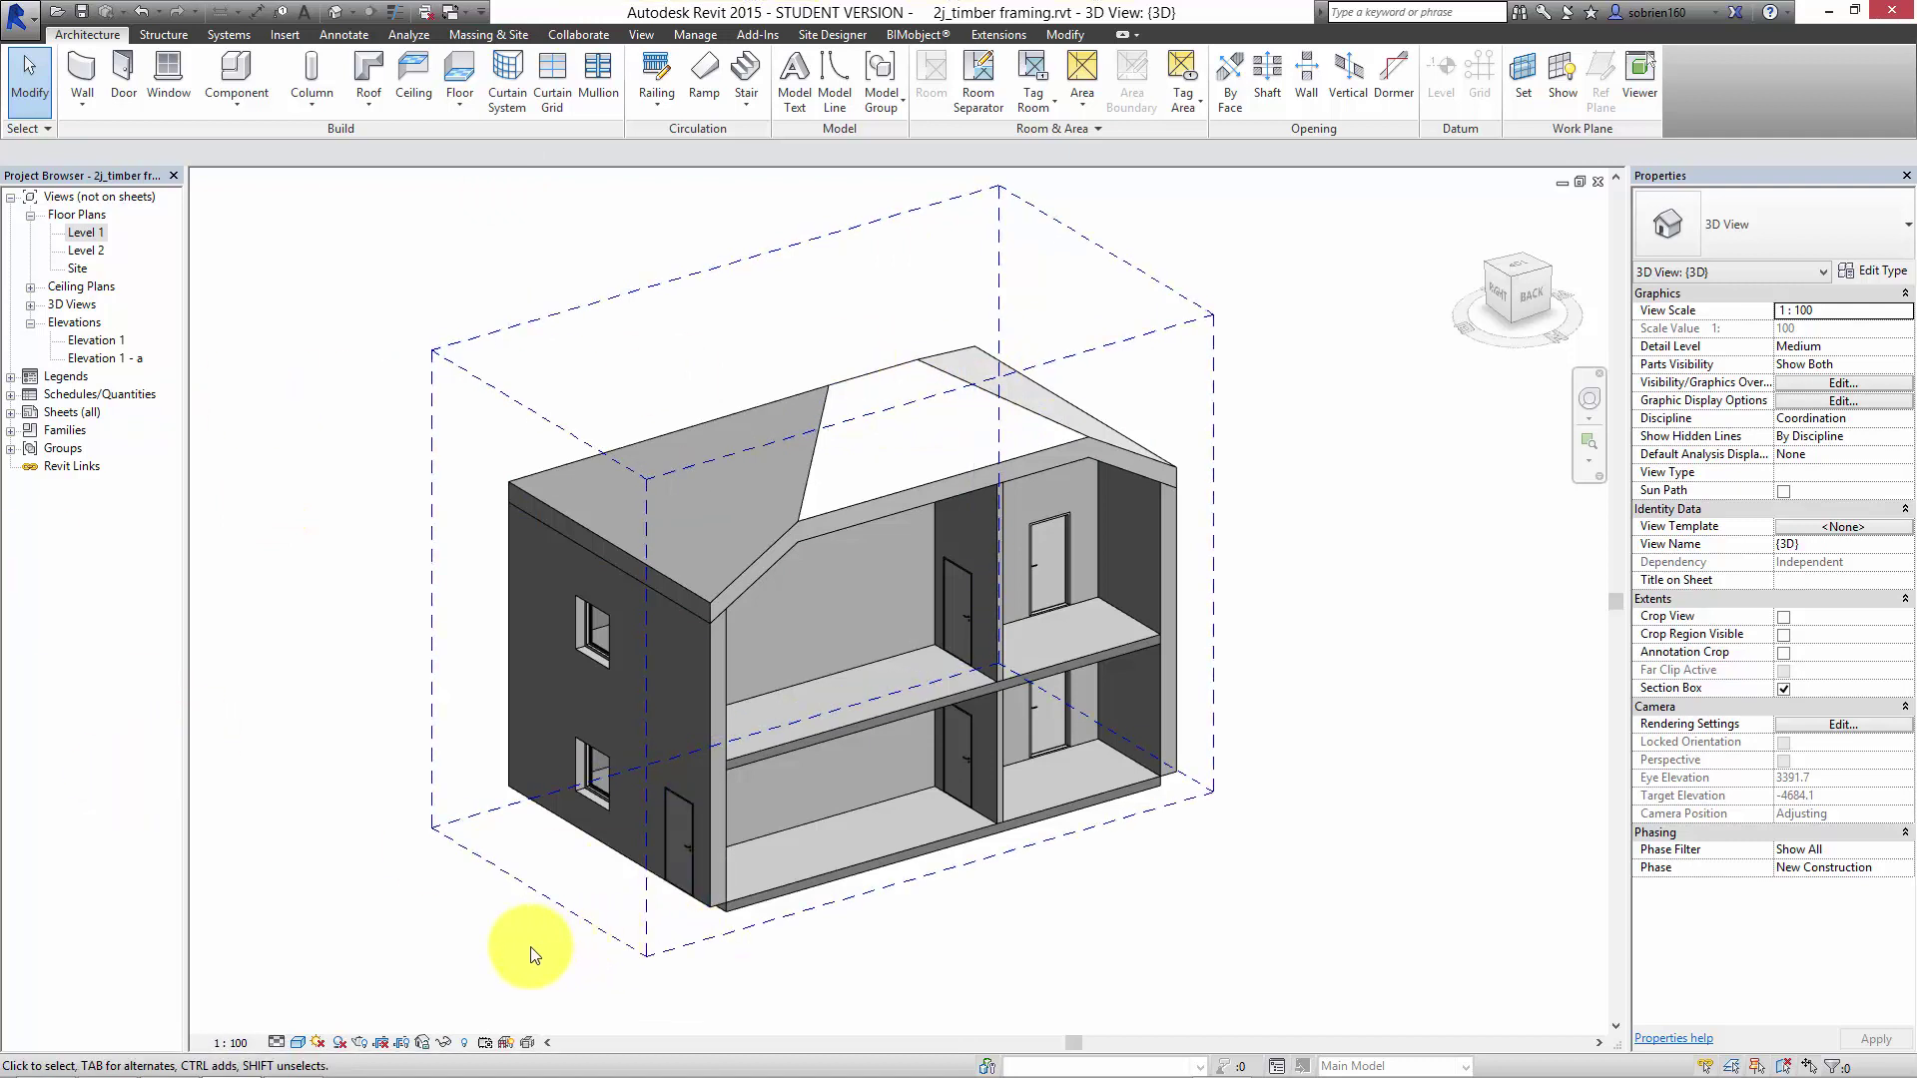
{"action": "middle_click_drag", "start_coordinate": [543, 960], "coordinate": [550, 958]}
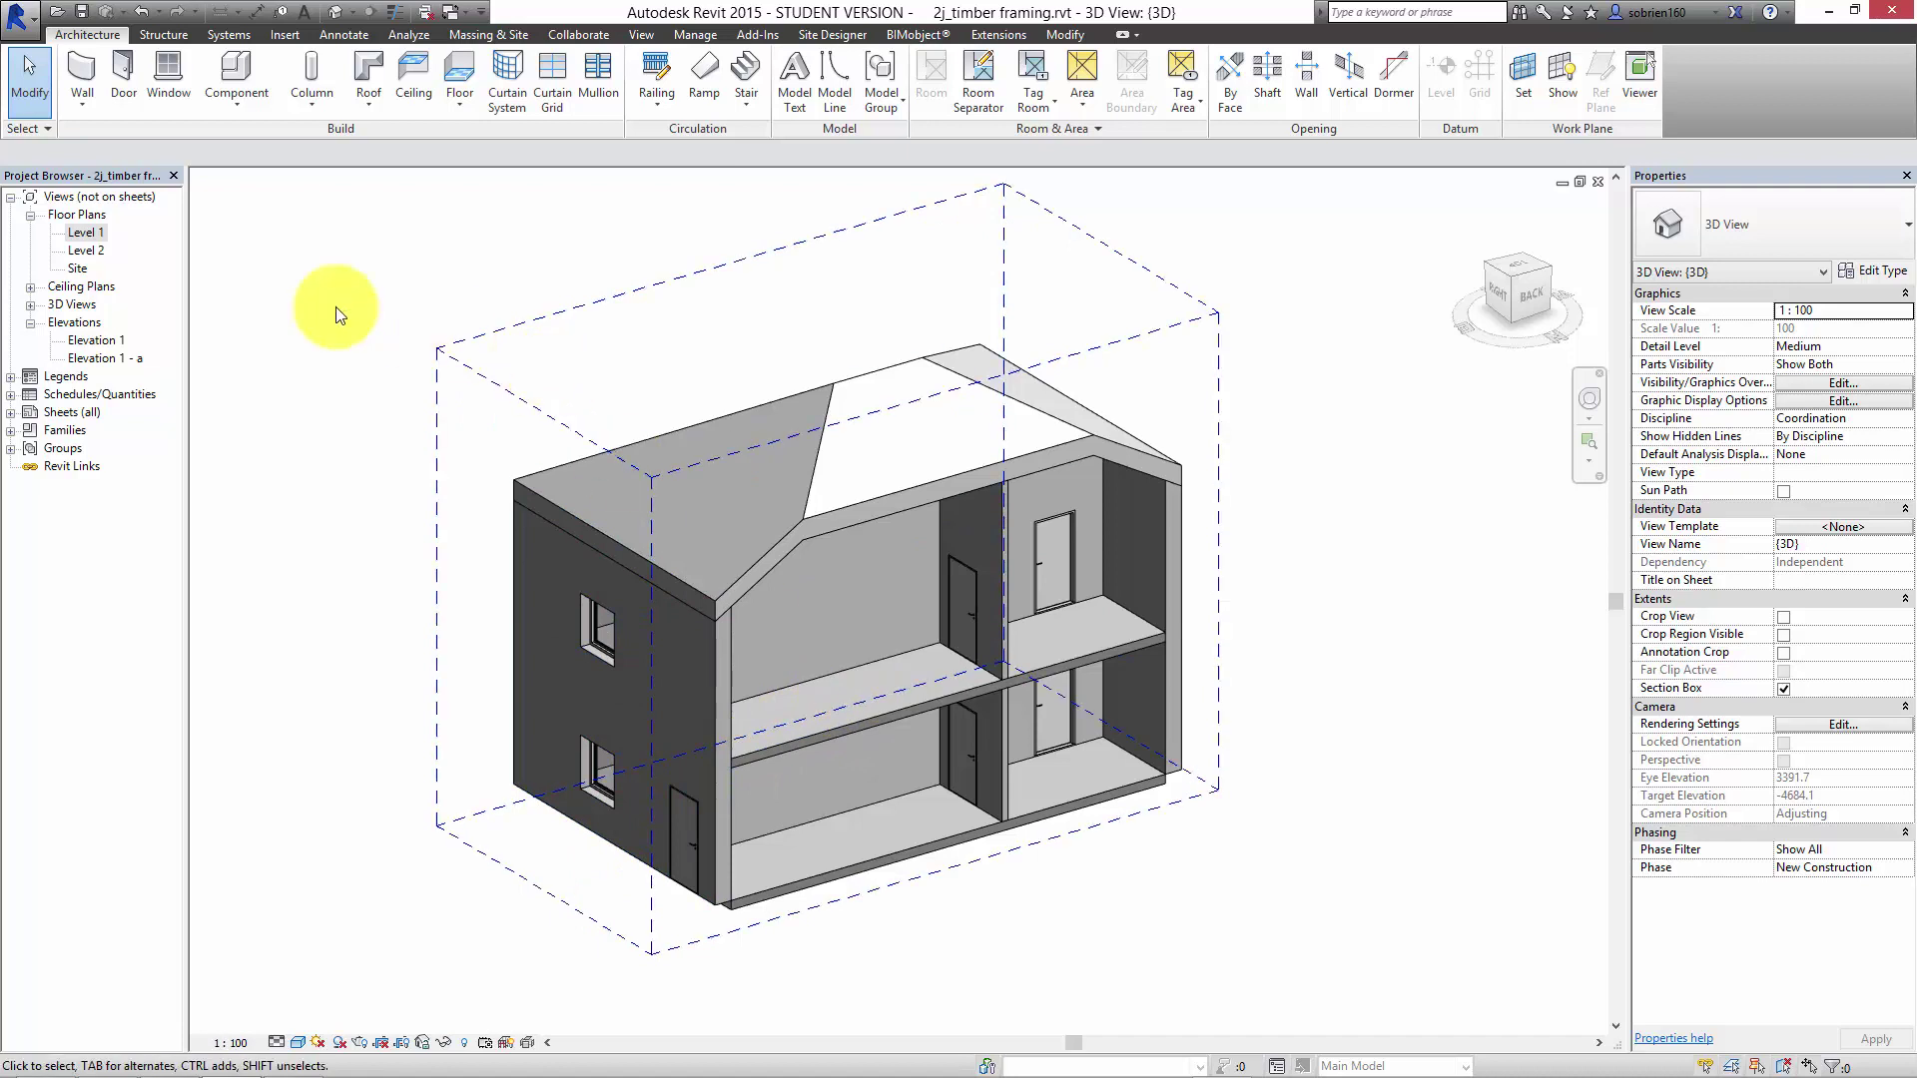
{"action": "double_click", "coordinate": [88, 232]}
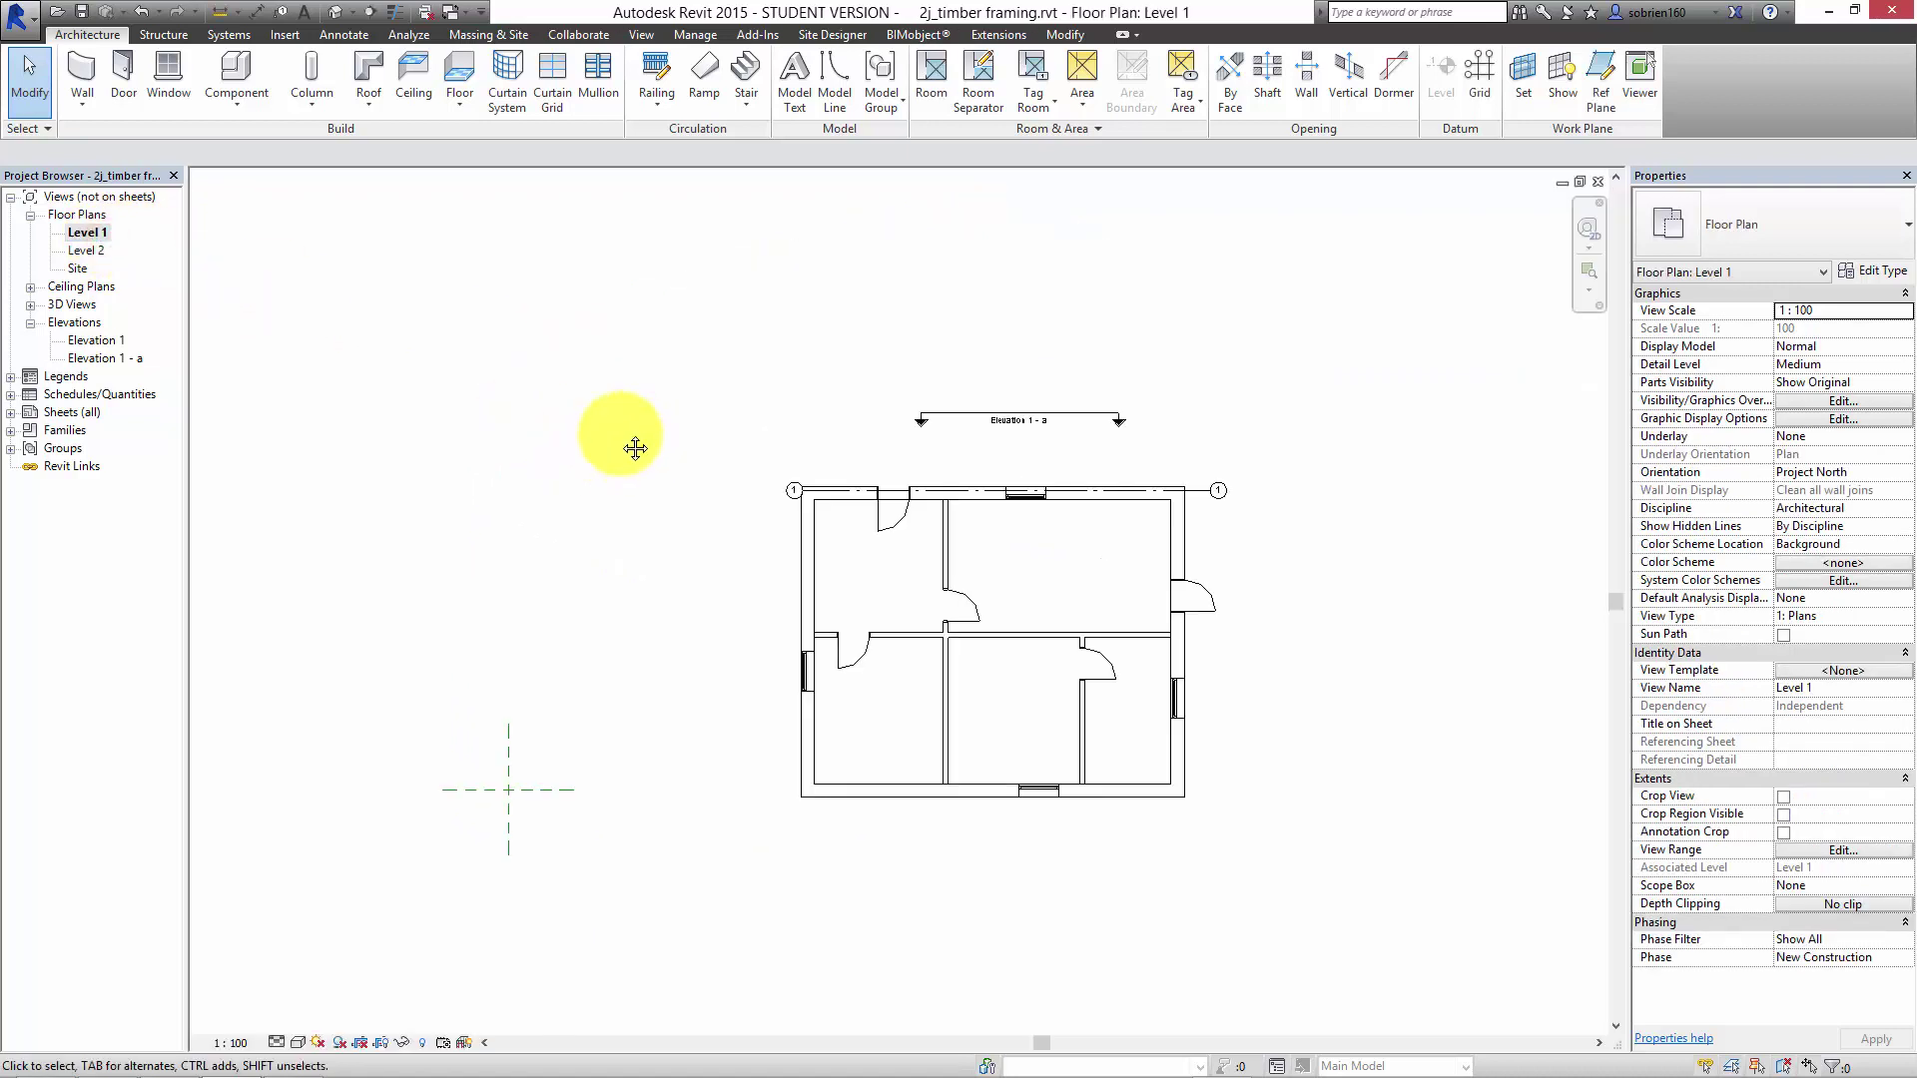
{"action": "scroll", "coordinate": [958, 539], "scroll_direction": "up", "scroll_amount": 3}
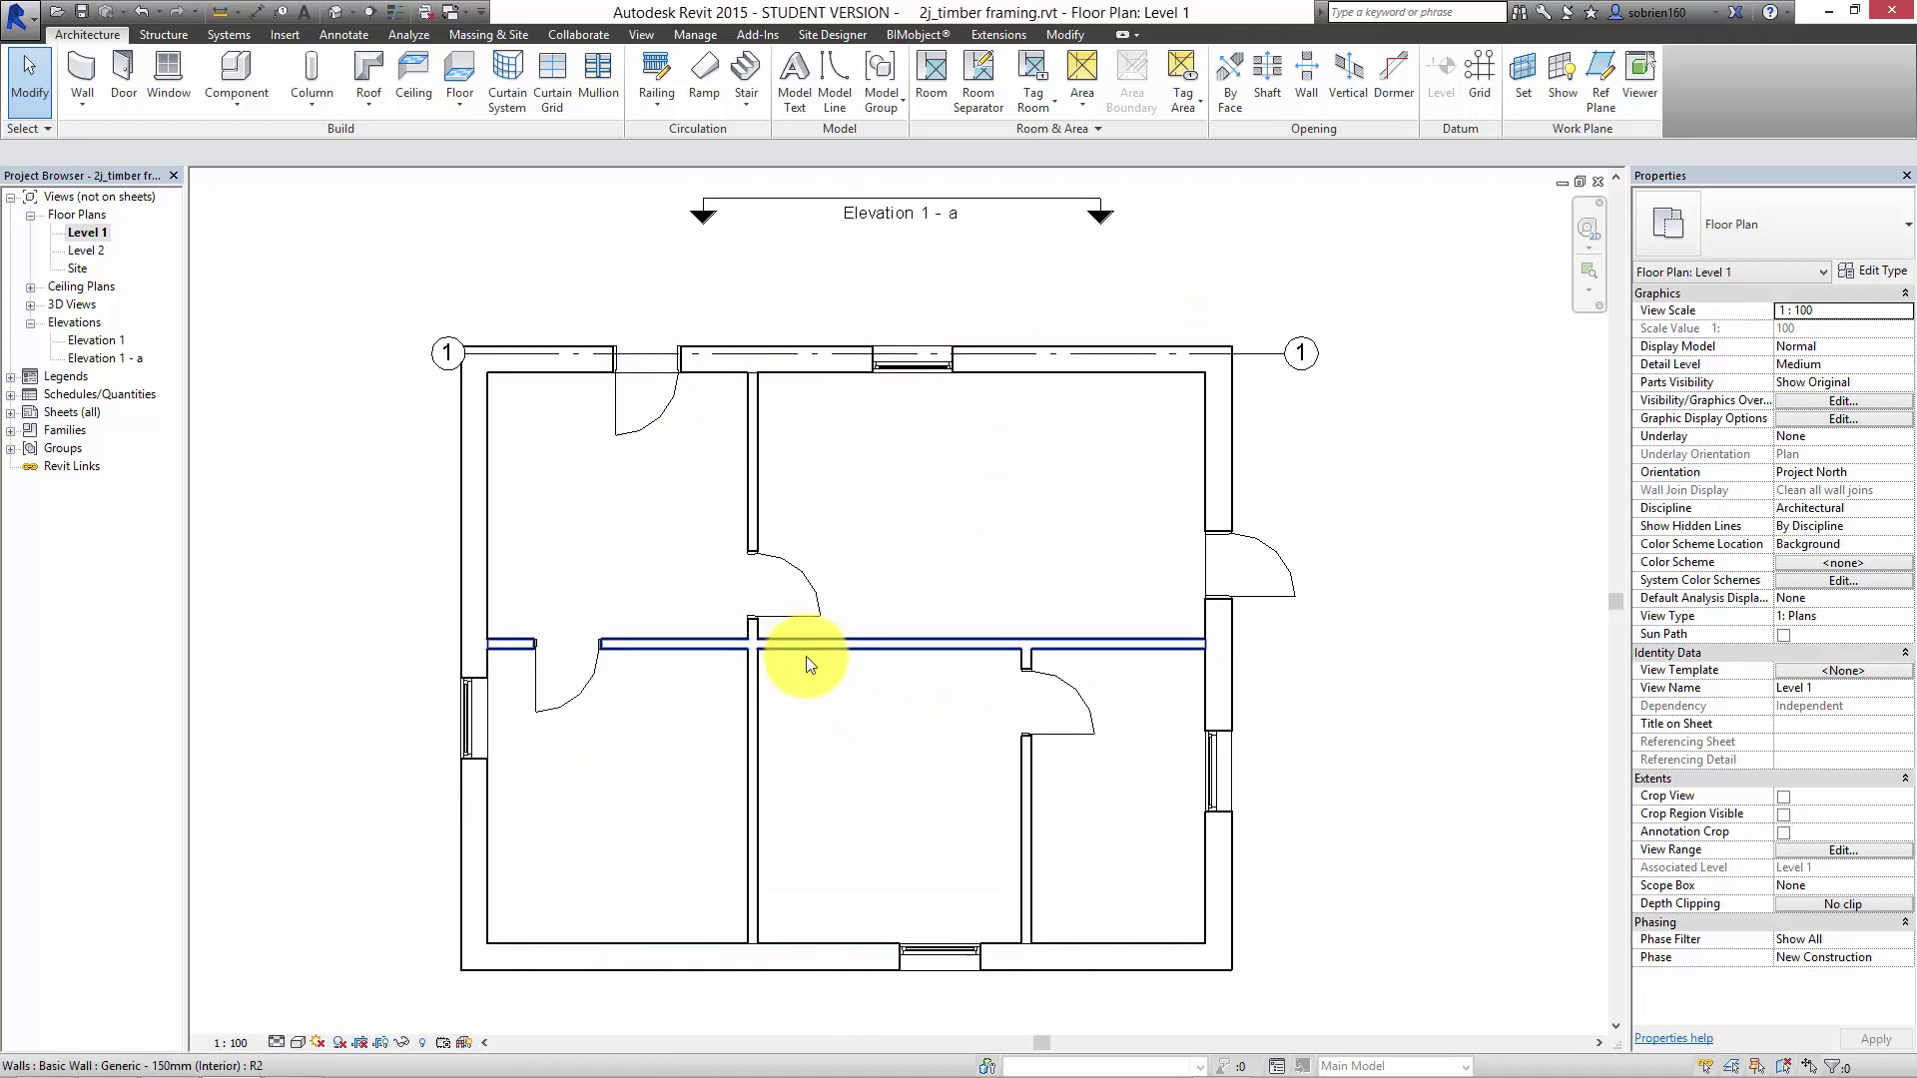
{"action": "double_click", "coordinate": [87, 250]}
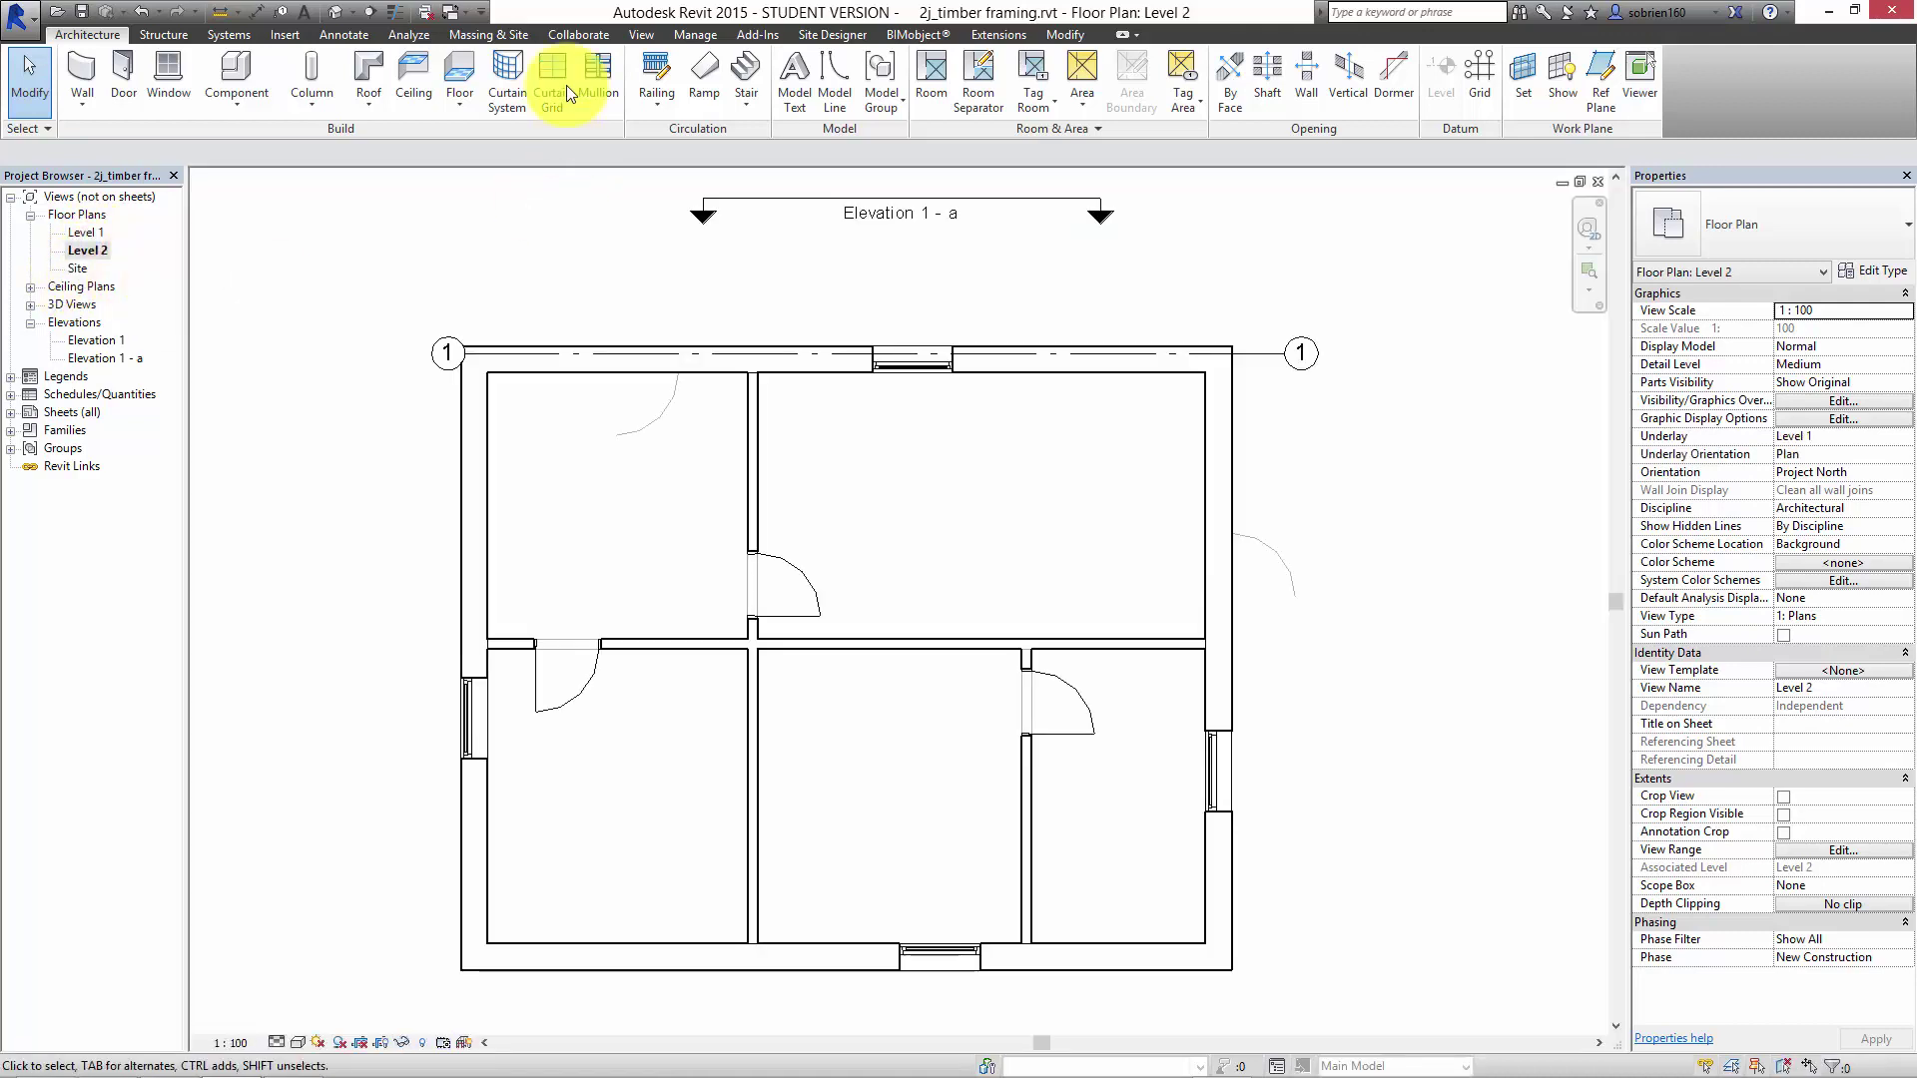
{"action": "left_click", "coordinate": [330, 14]}
{"action": "left_click", "coordinate": [340, 34]}
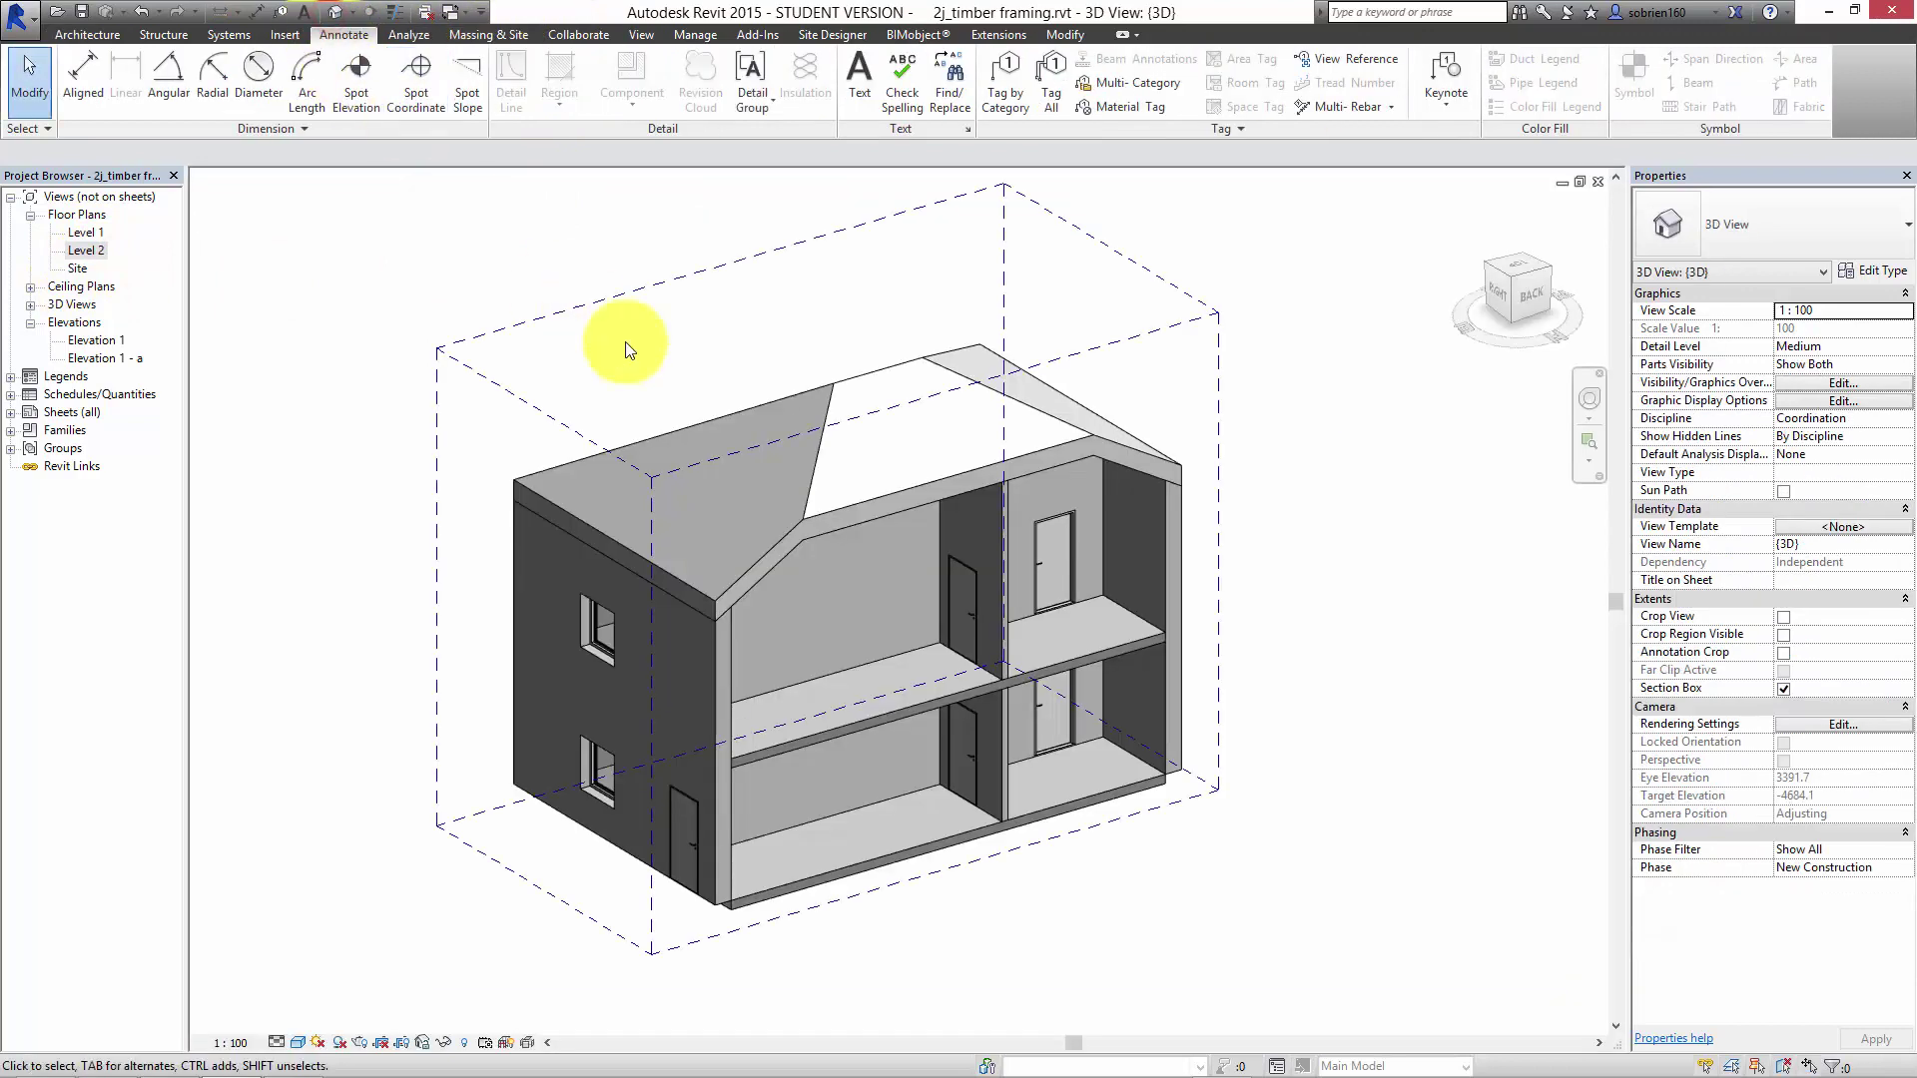
{"action": "middle_click_drag", "start_coordinate": [1222, 380], "coordinate": [898, 650], "text": "shift"}
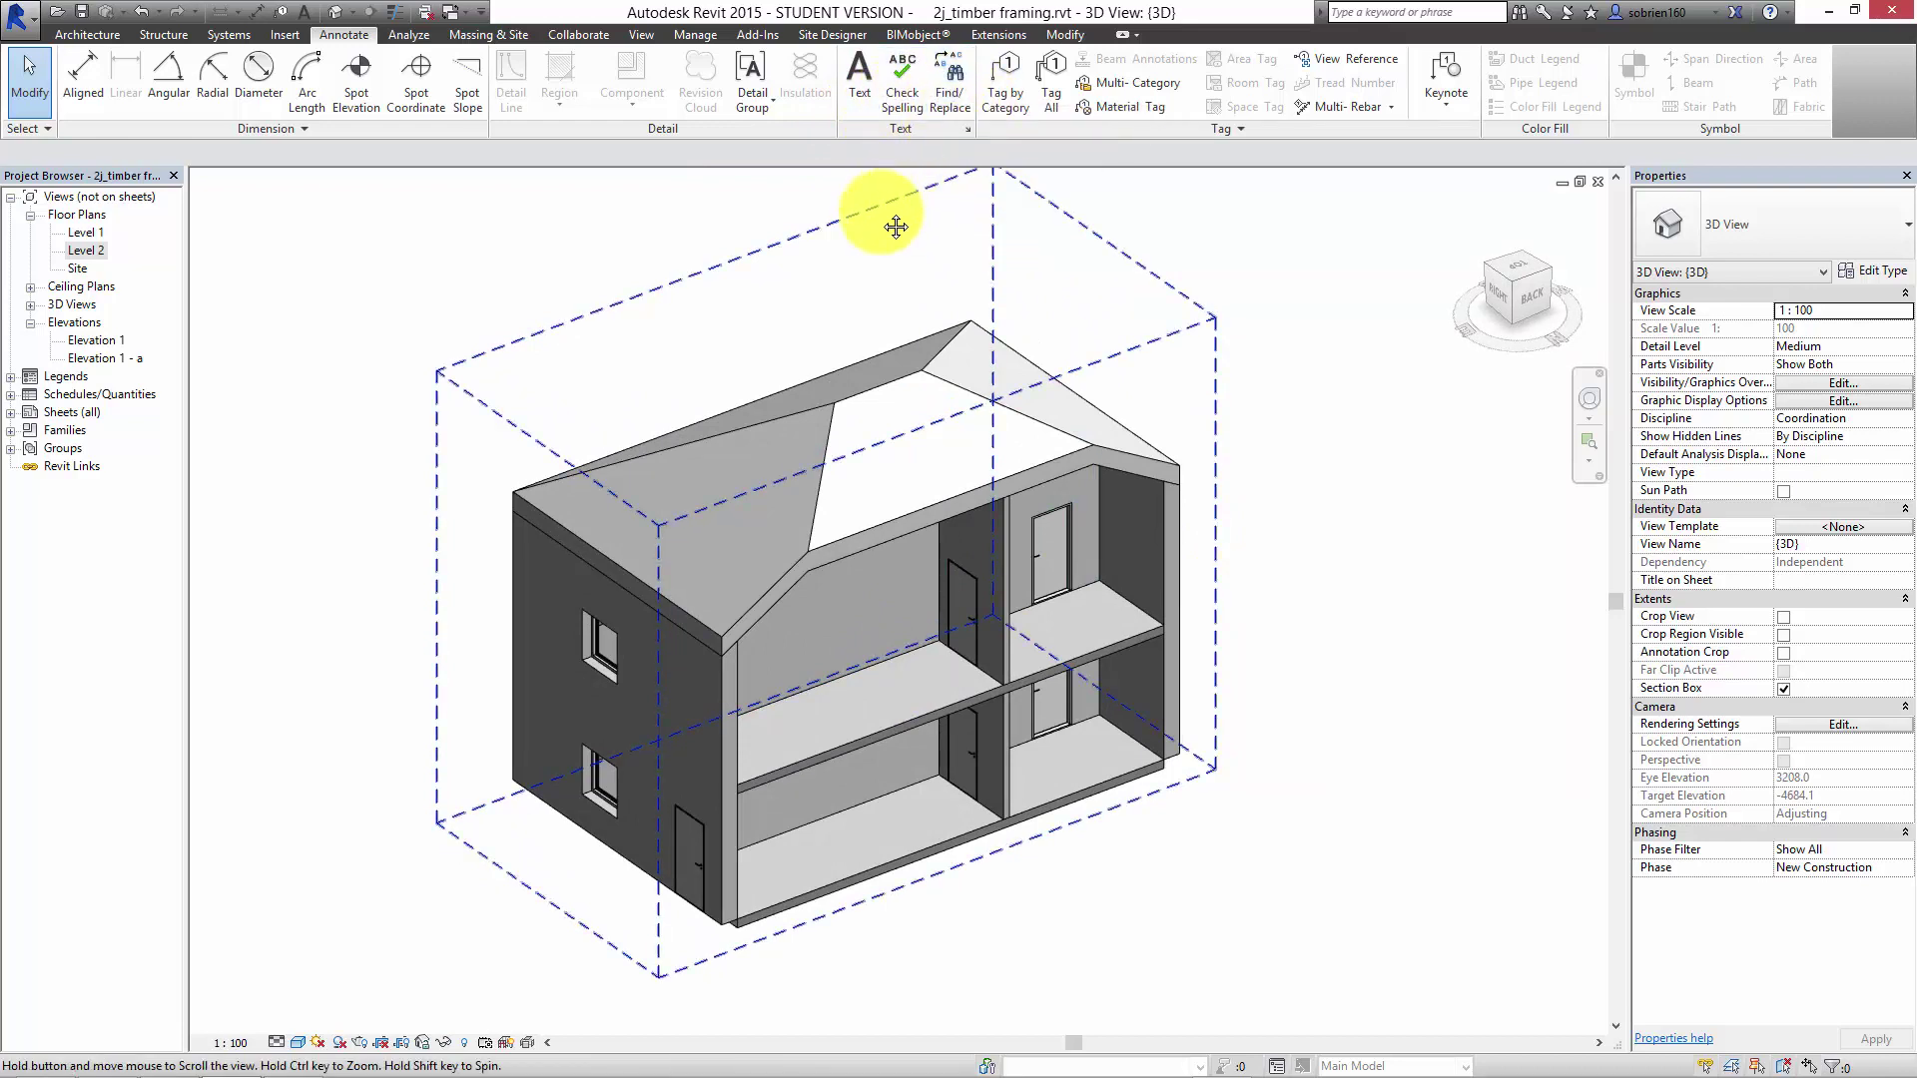
{"action": "middle_click_drag", "start_coordinate": [869, 213], "coordinate": [906, 251]}
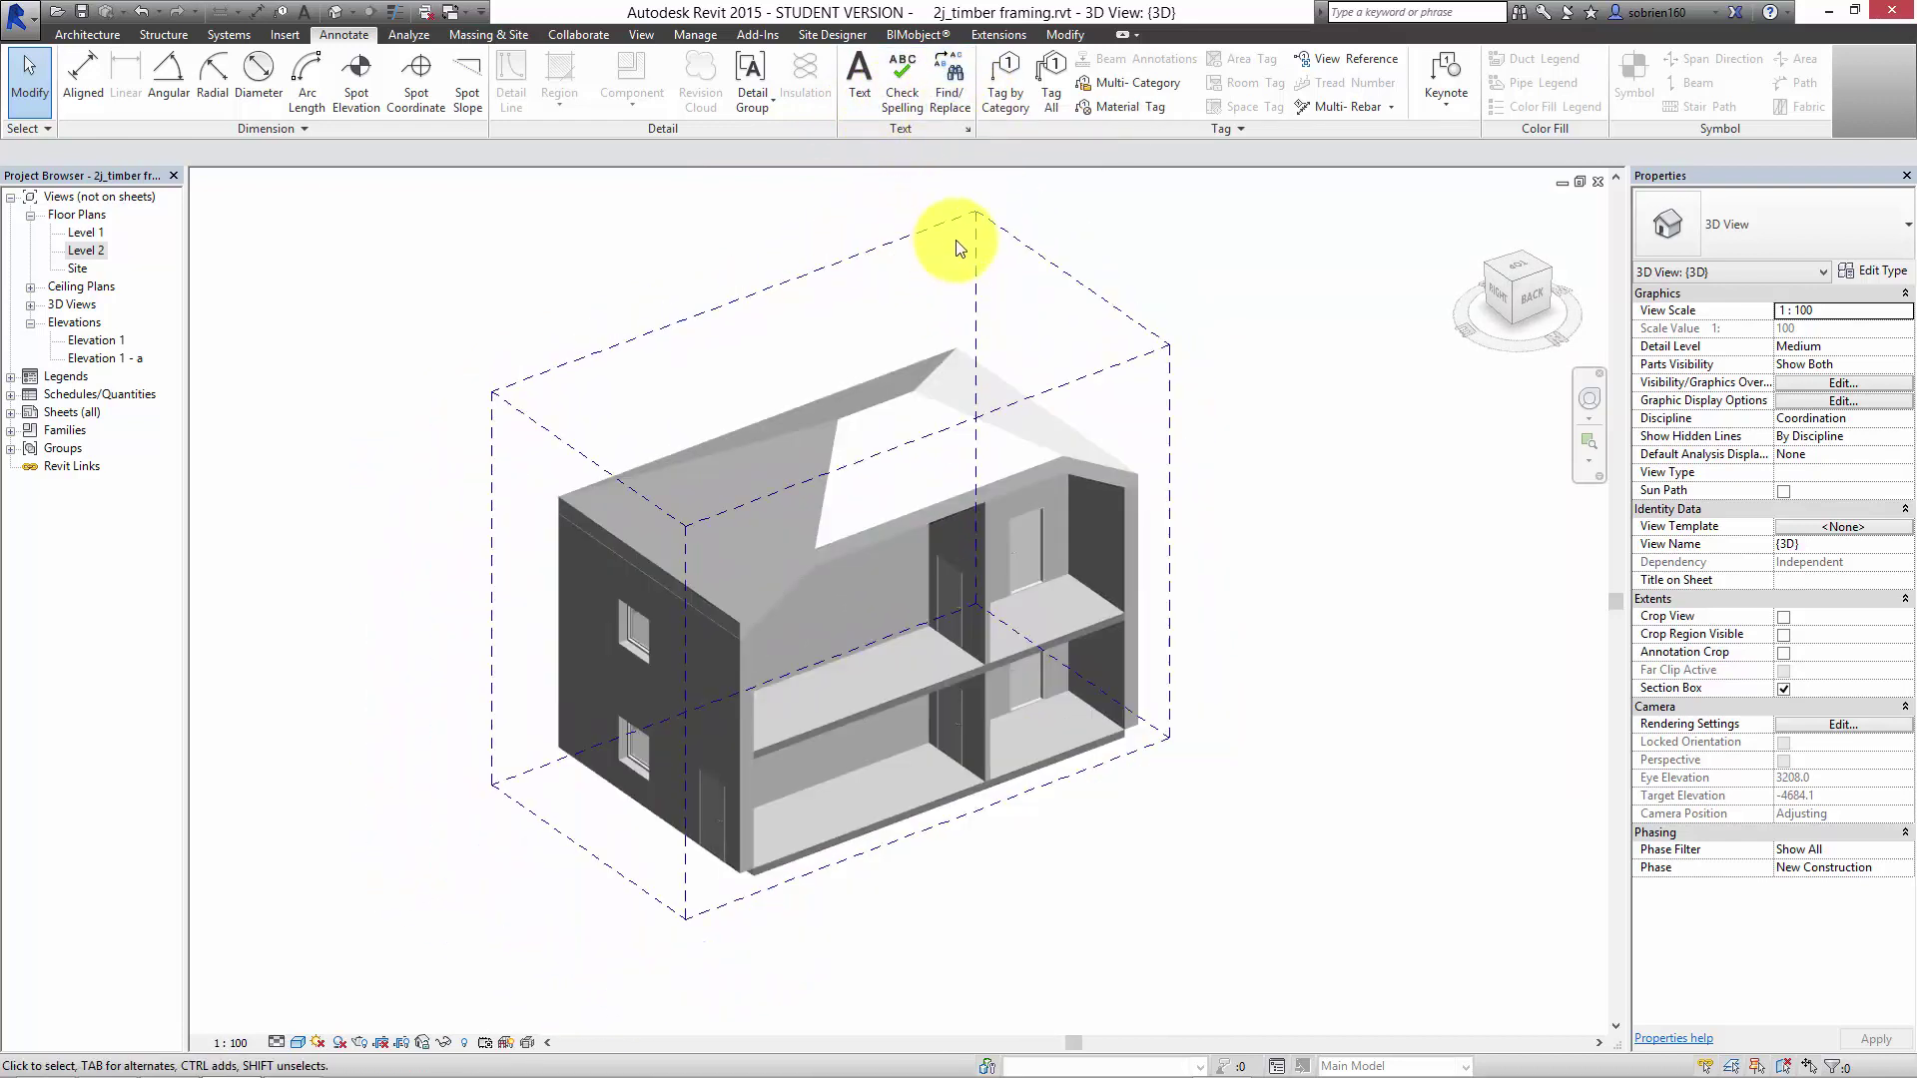
{"action": "scroll", "coordinate": [1018, 257], "scroll_direction": "up", "scroll_amount": 5}
{"action": "scroll", "coordinate": [1400, 271], "scroll_direction": "down", "scroll_amount": 4}
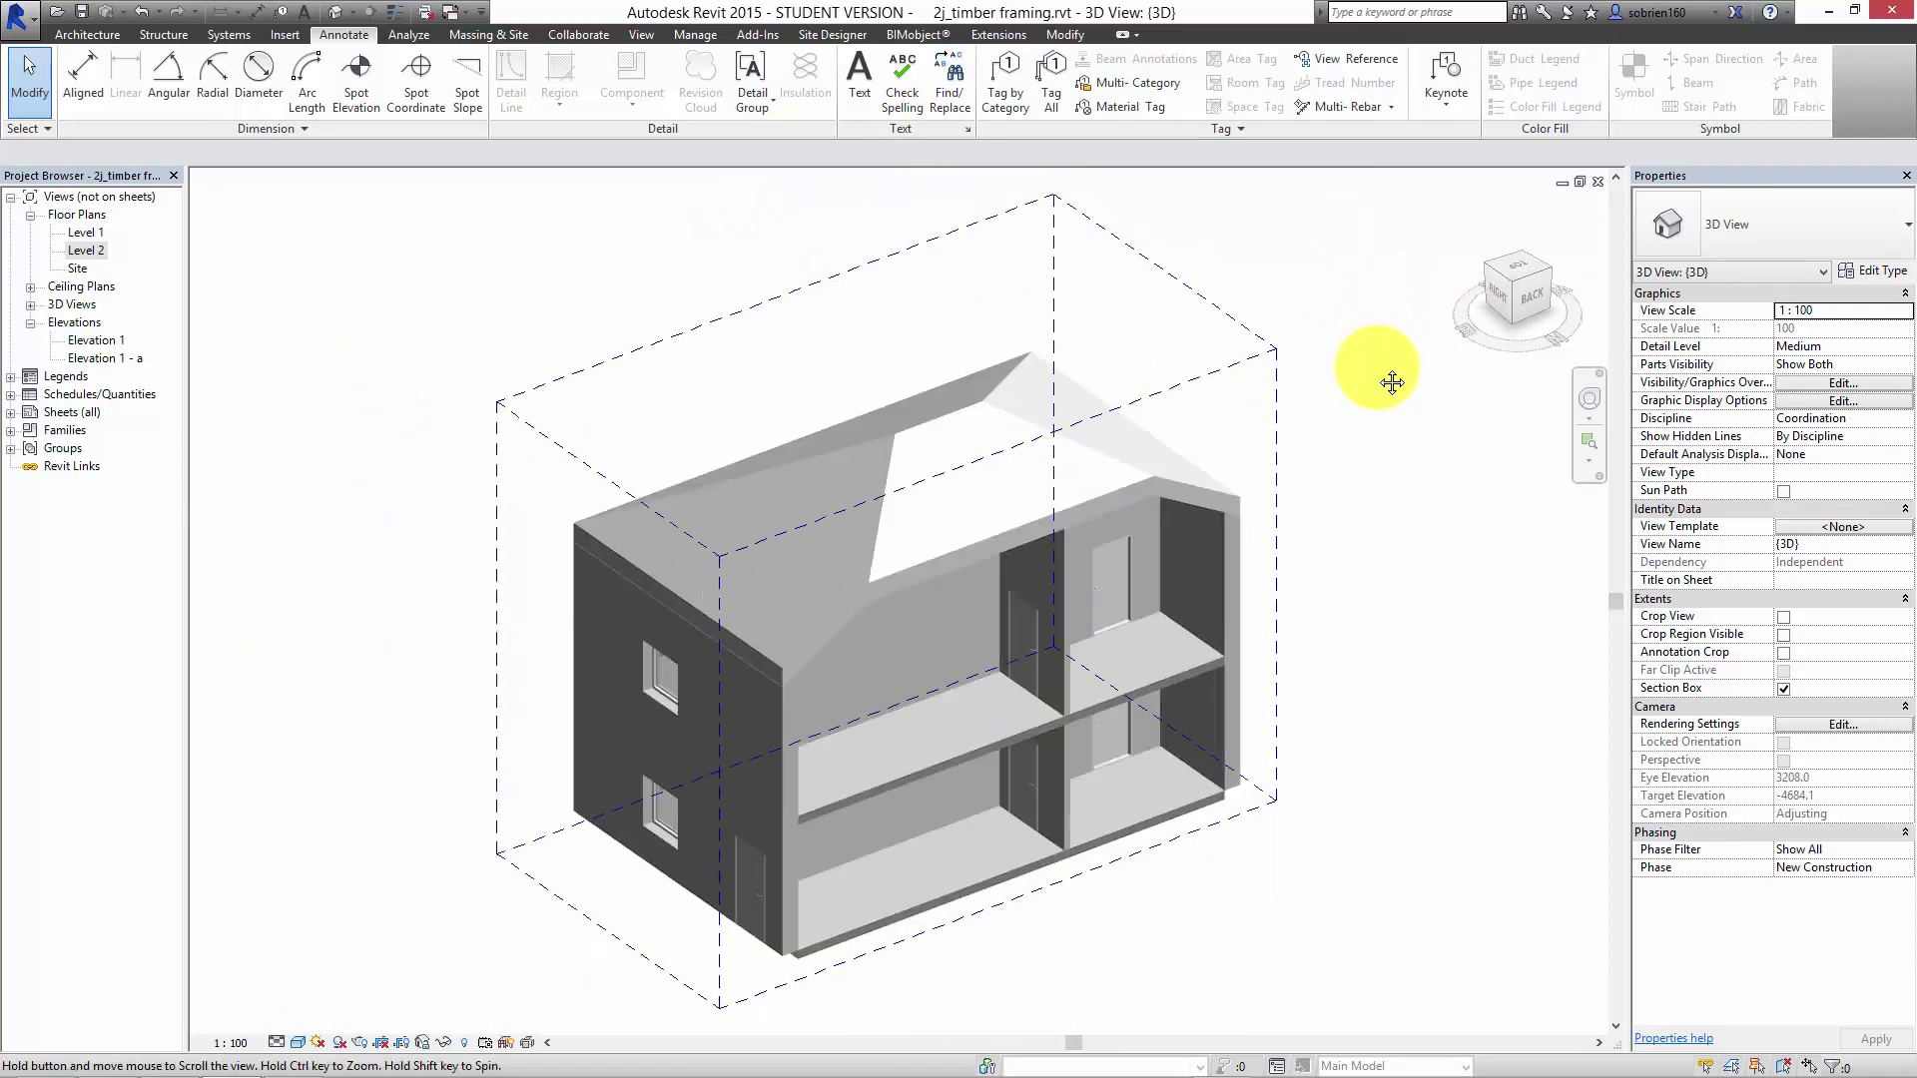
Check which modeling tools the Autodesk Revit Extensions offer.
{"action": "left_click", "coordinate": [994, 35]}
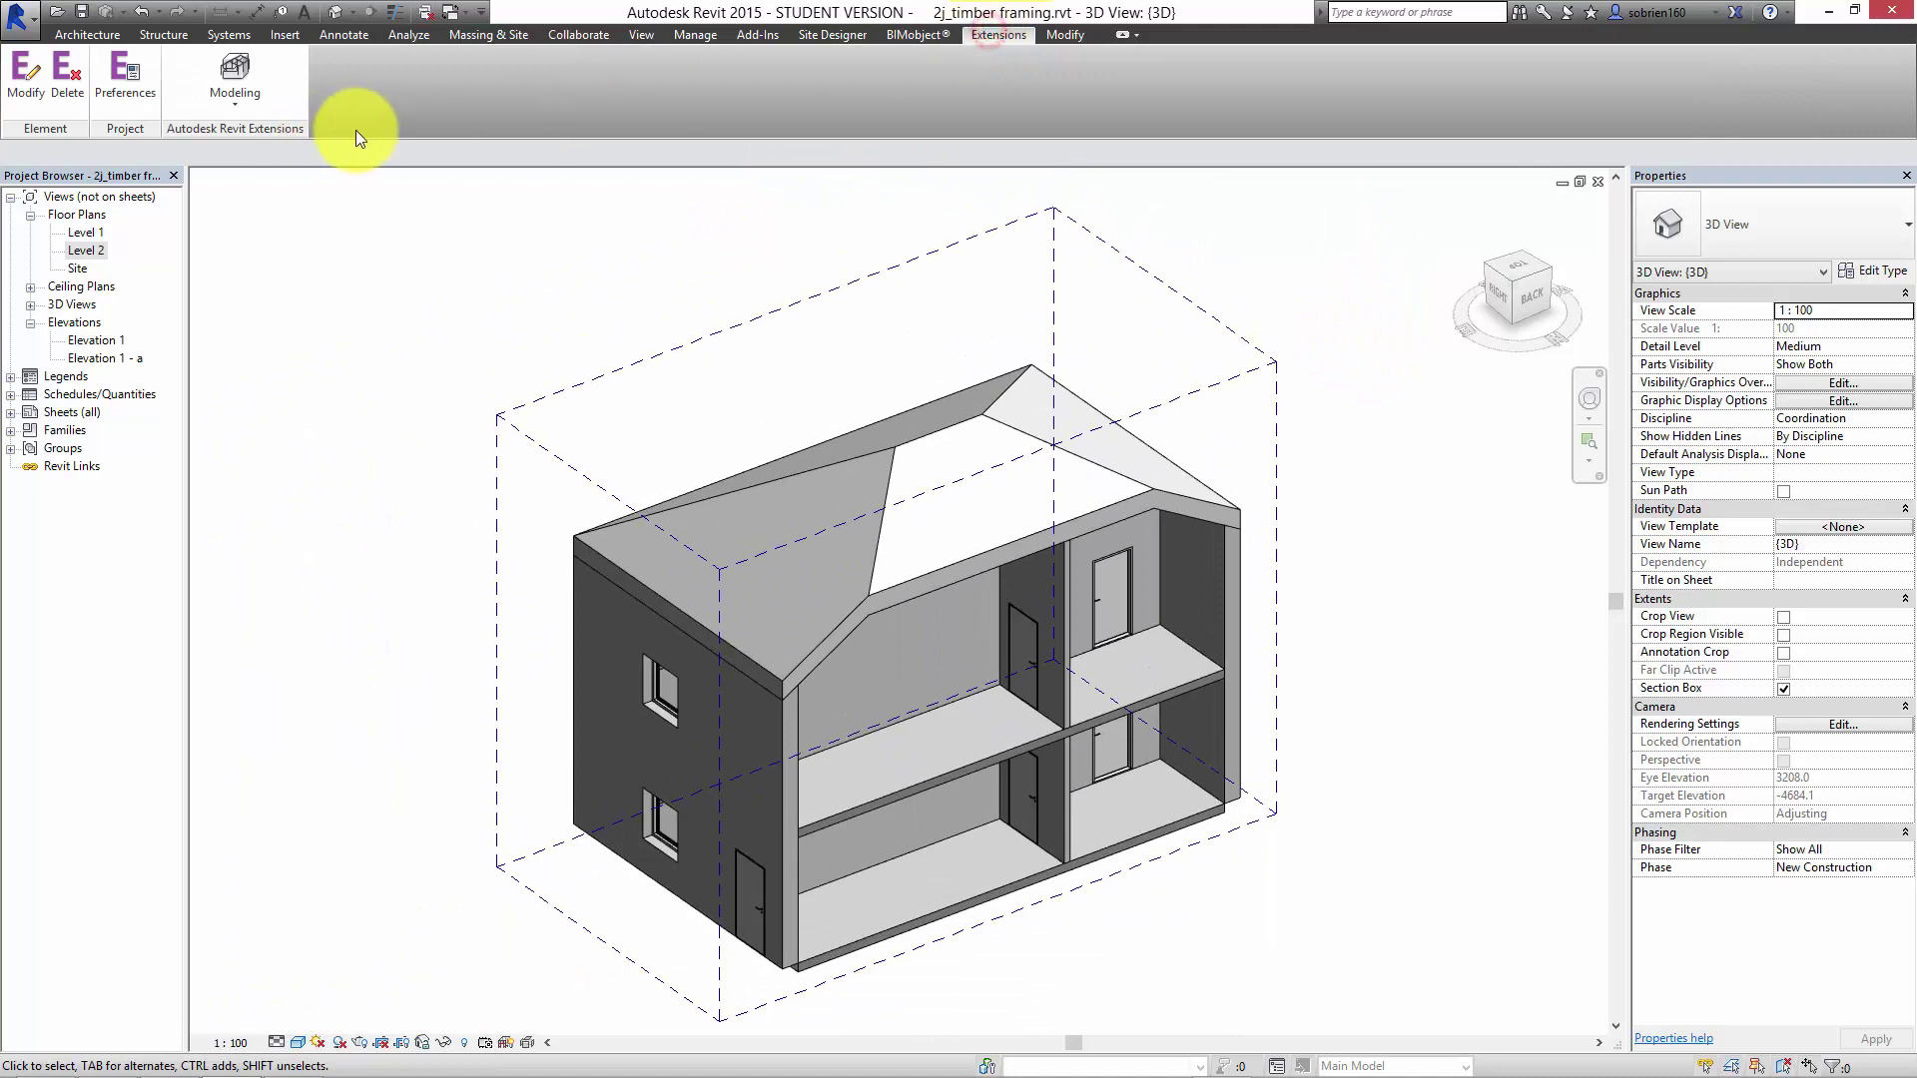
{"action": "left_click", "coordinate": [260, 110]}
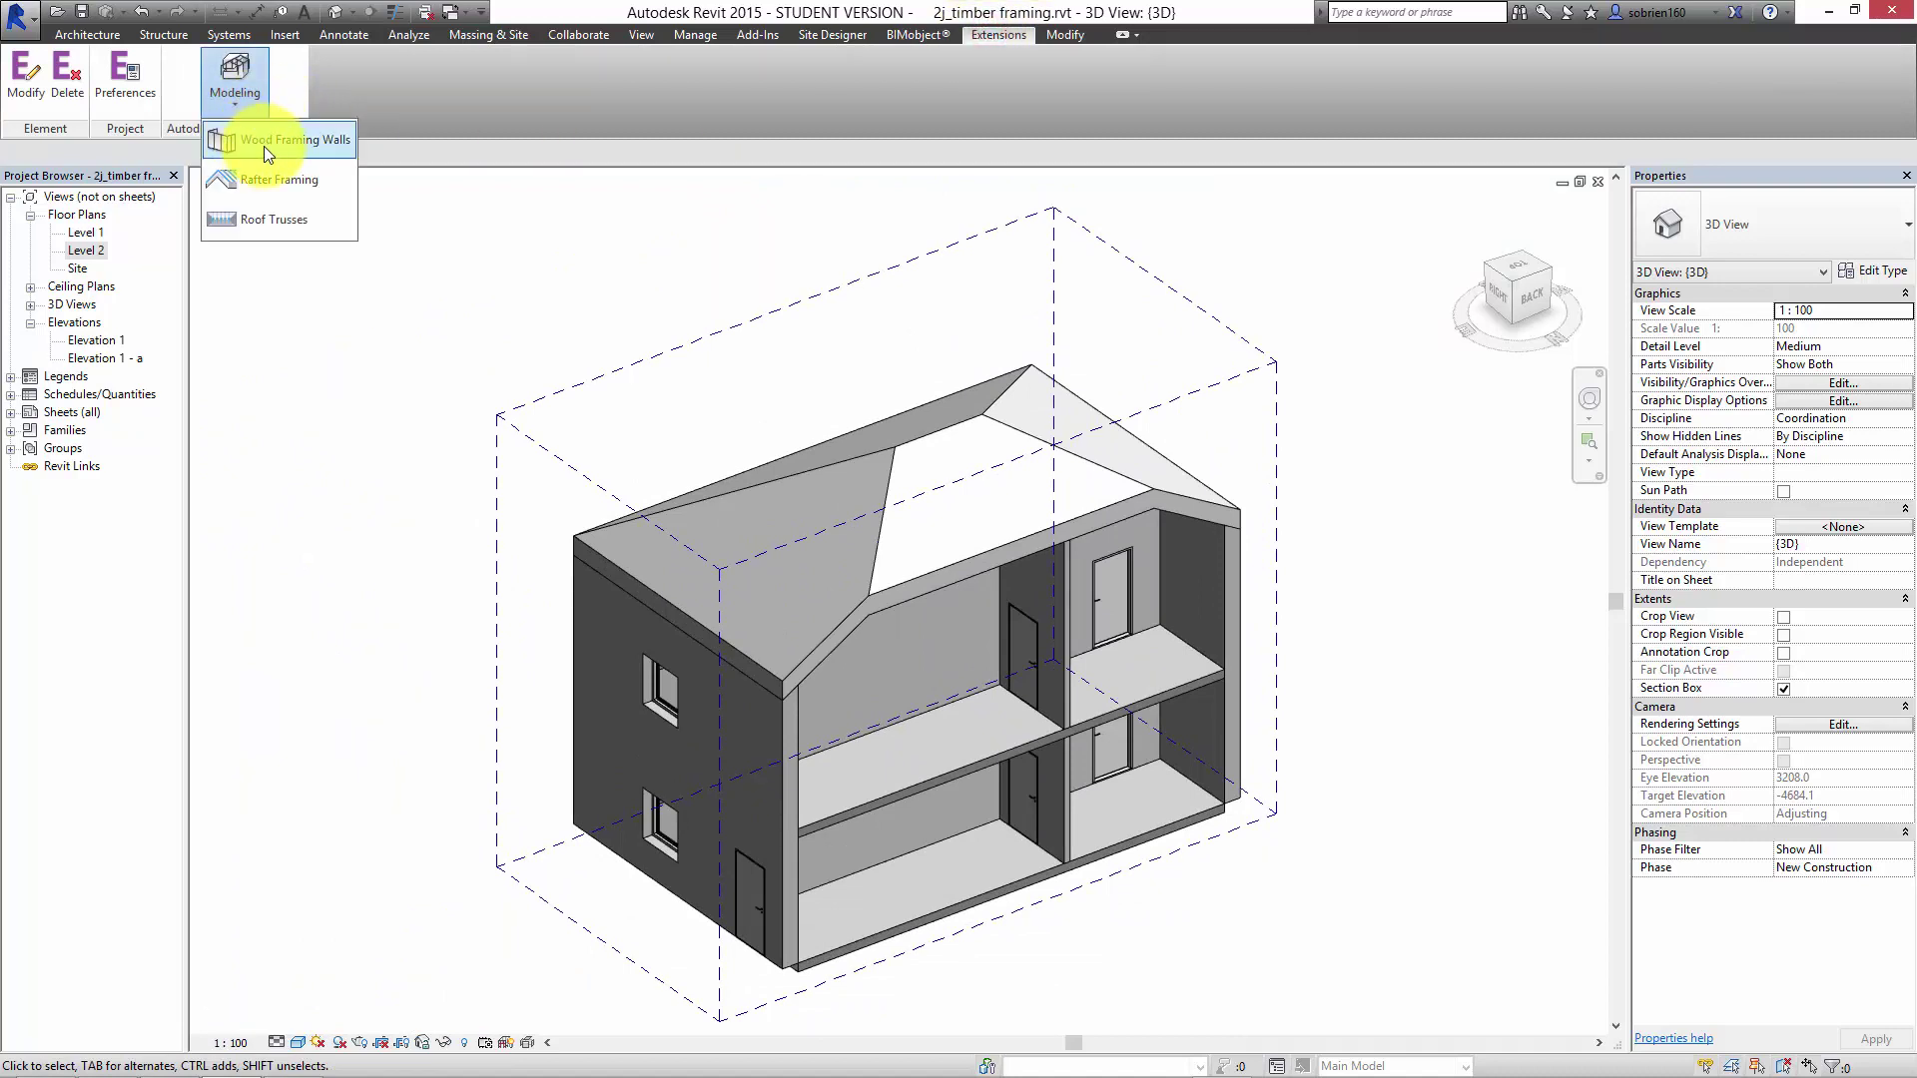
{"action": "left_click", "coordinate": [924, 75]}
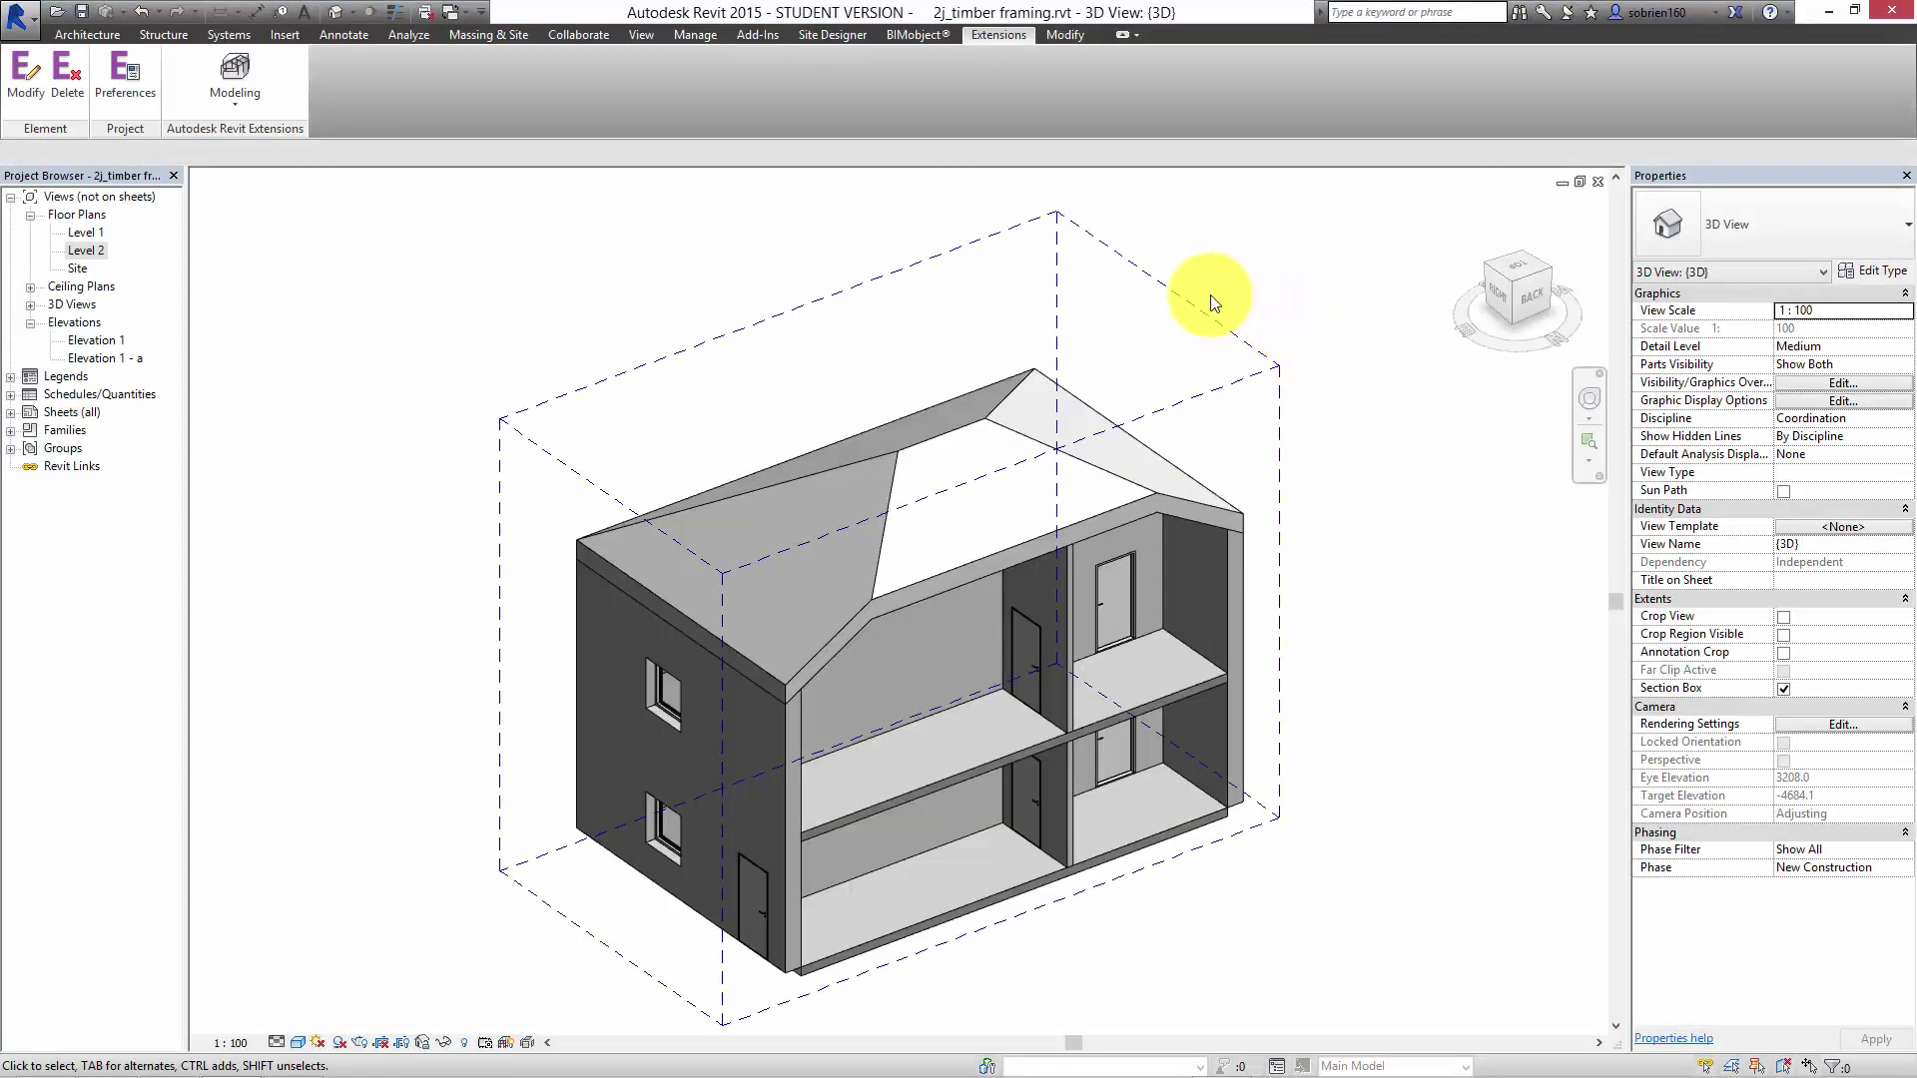
{"action": "left_click", "coordinate": [1344, 563]}
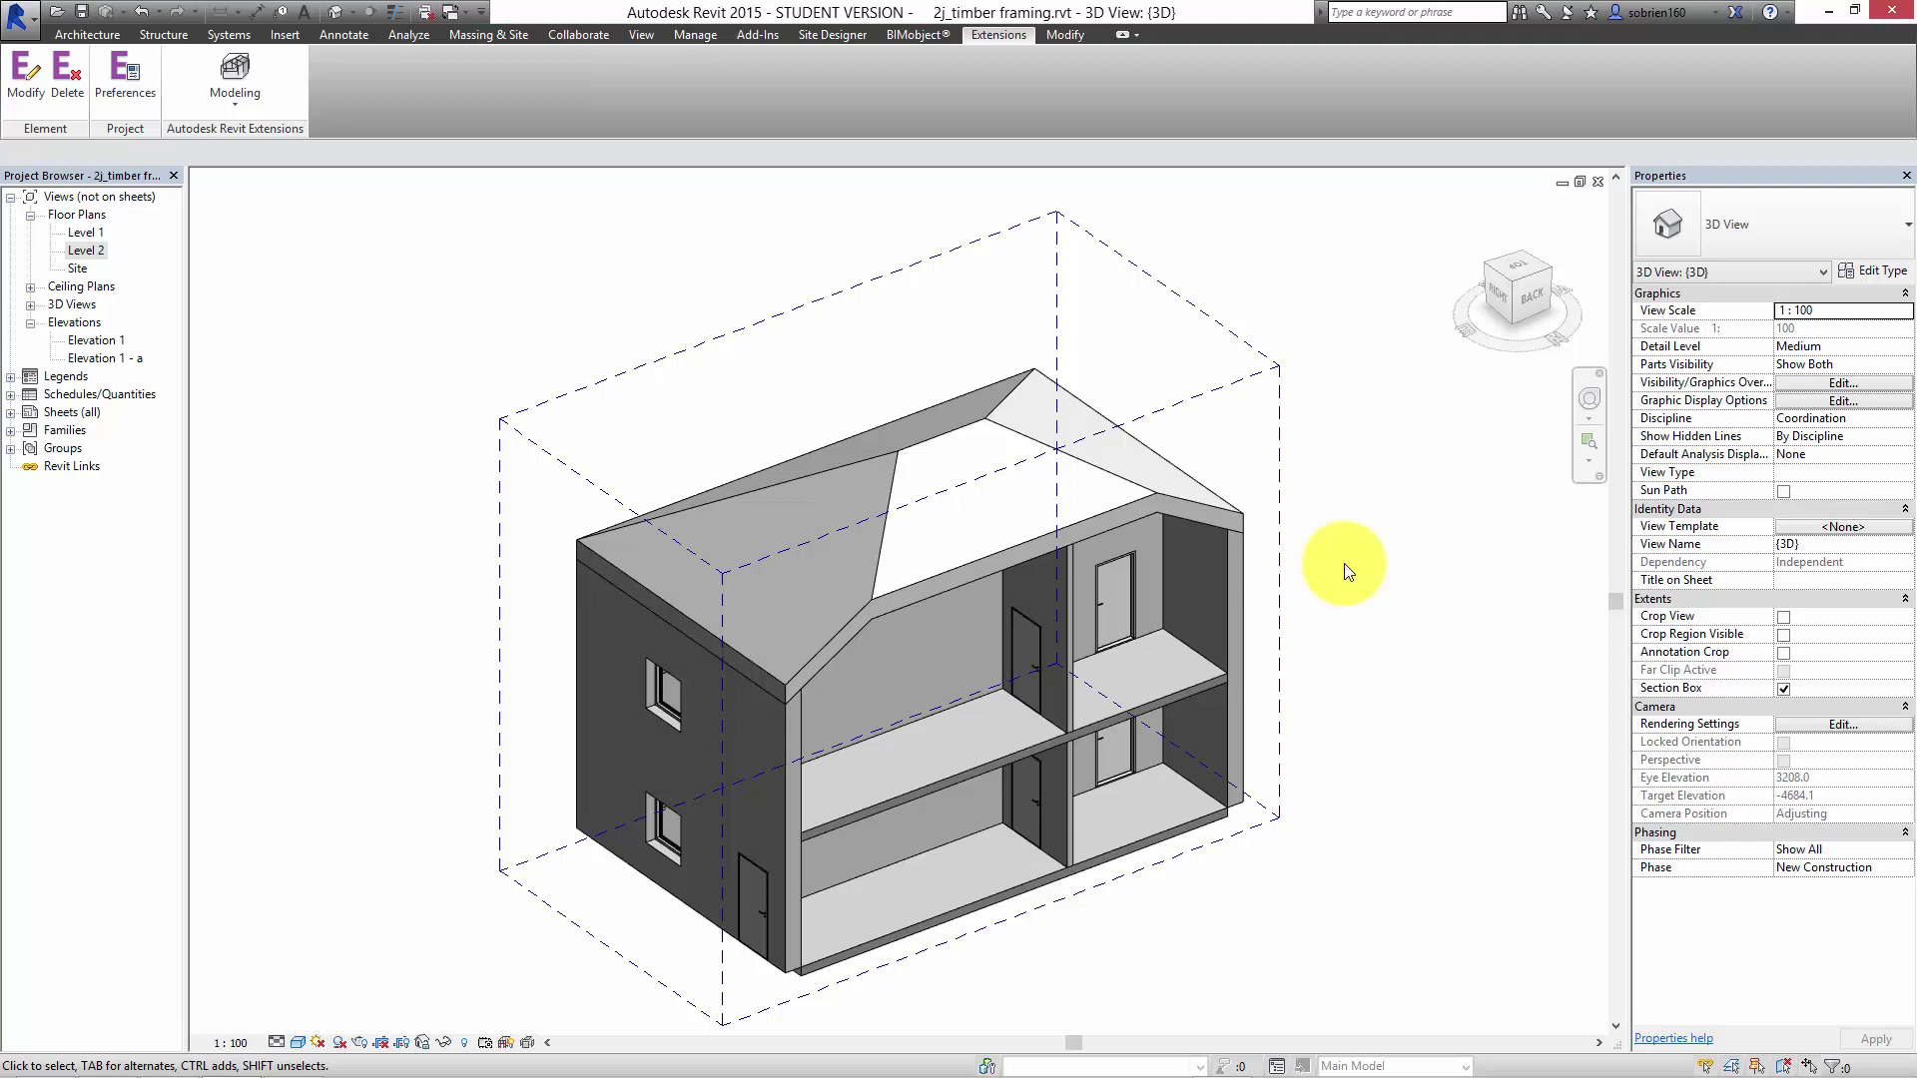
{"action": "left_click", "coordinate": [1385, 489]}
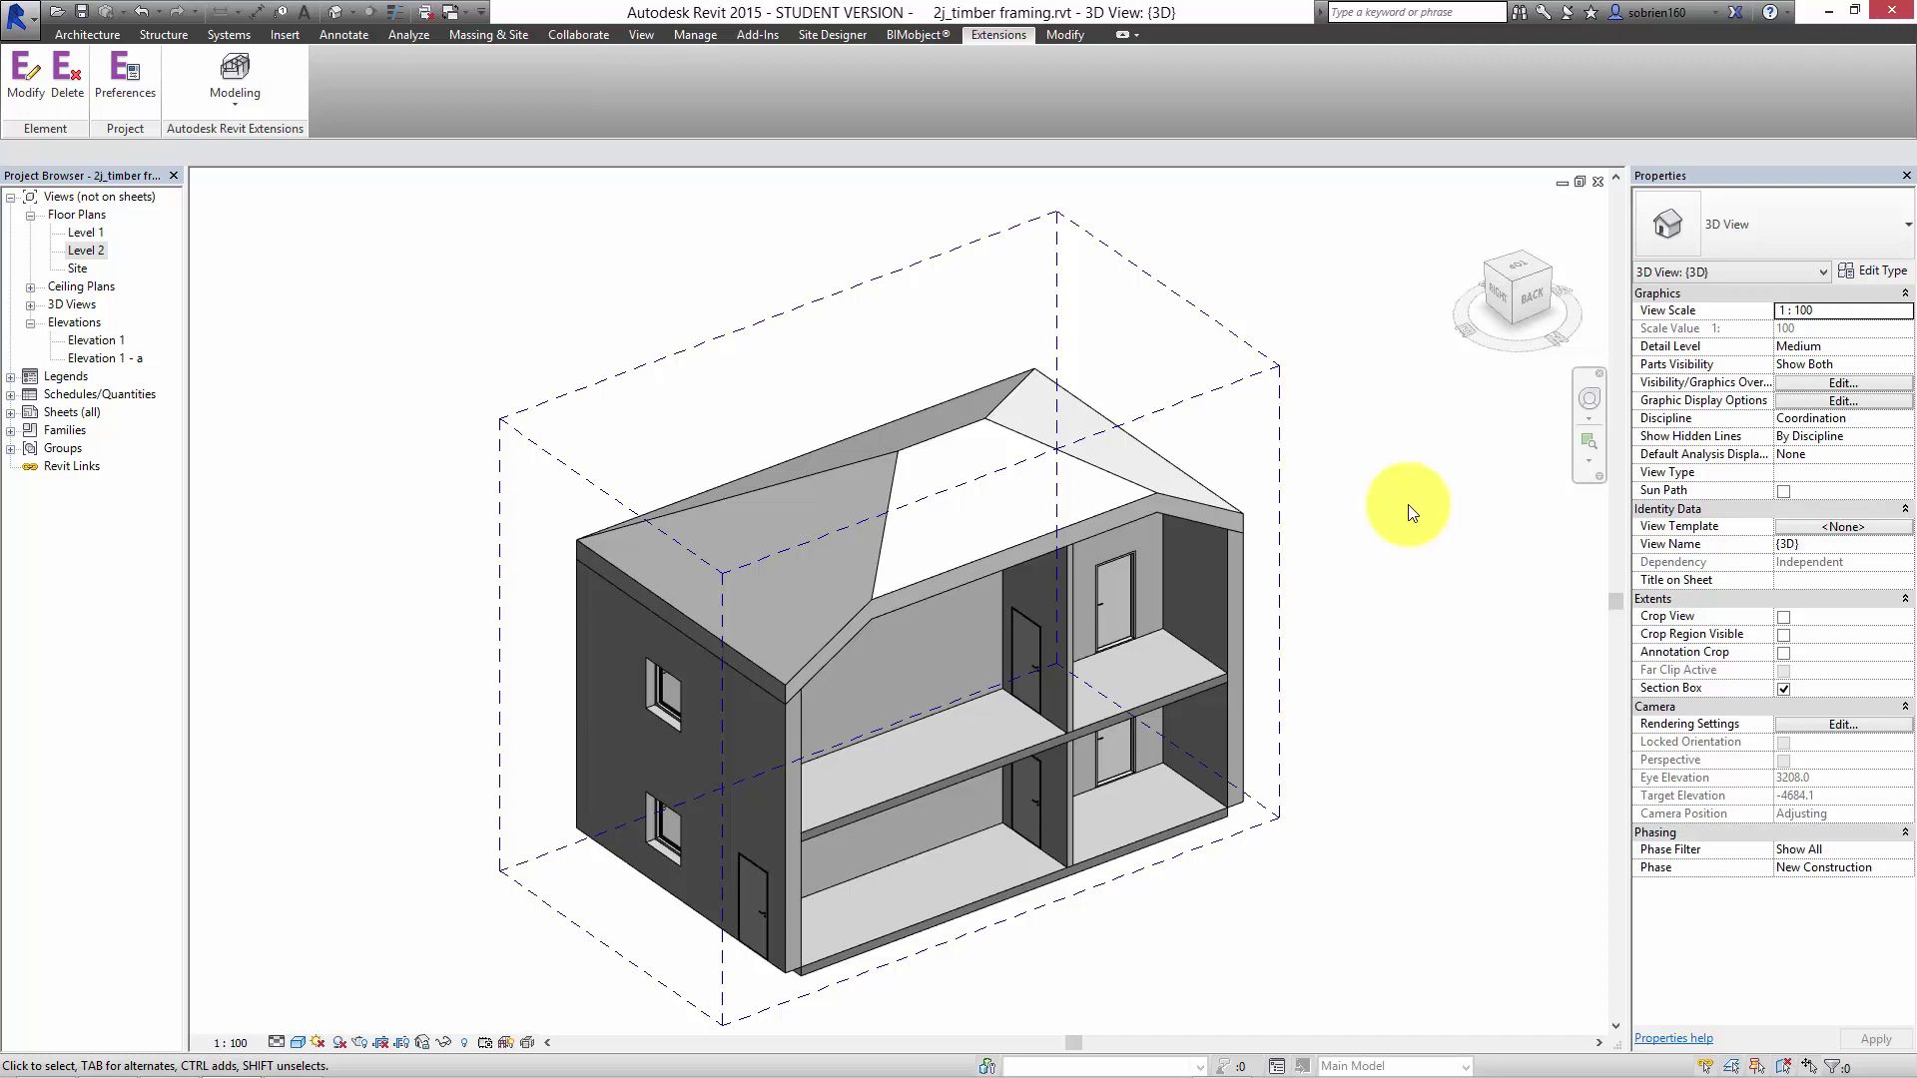
Turn off the section box of the 3D view.
{"action": "middle_click_drag", "start_coordinate": [1369, 586], "coordinate": [1335, 527]}
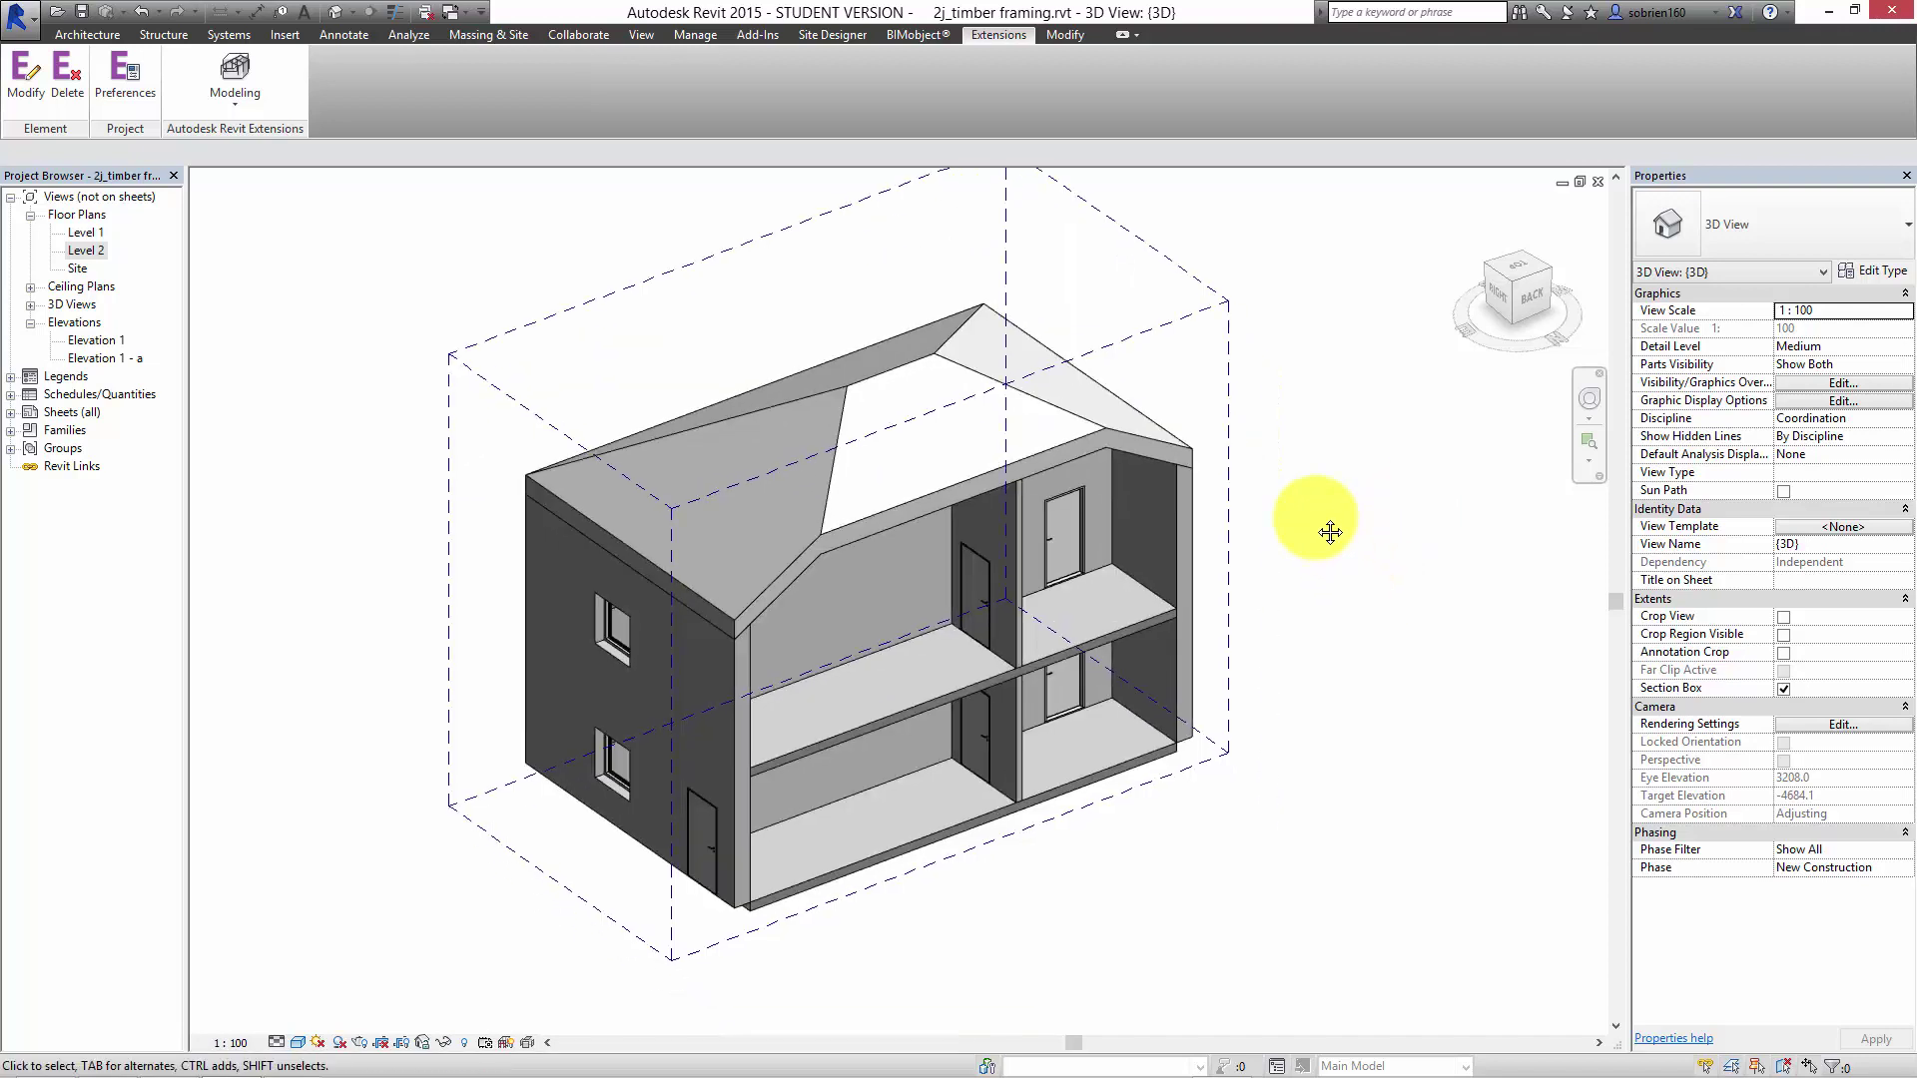
{"action": "middle_click_drag", "start_coordinate": [1064, 541], "coordinate": [1050, 597]}
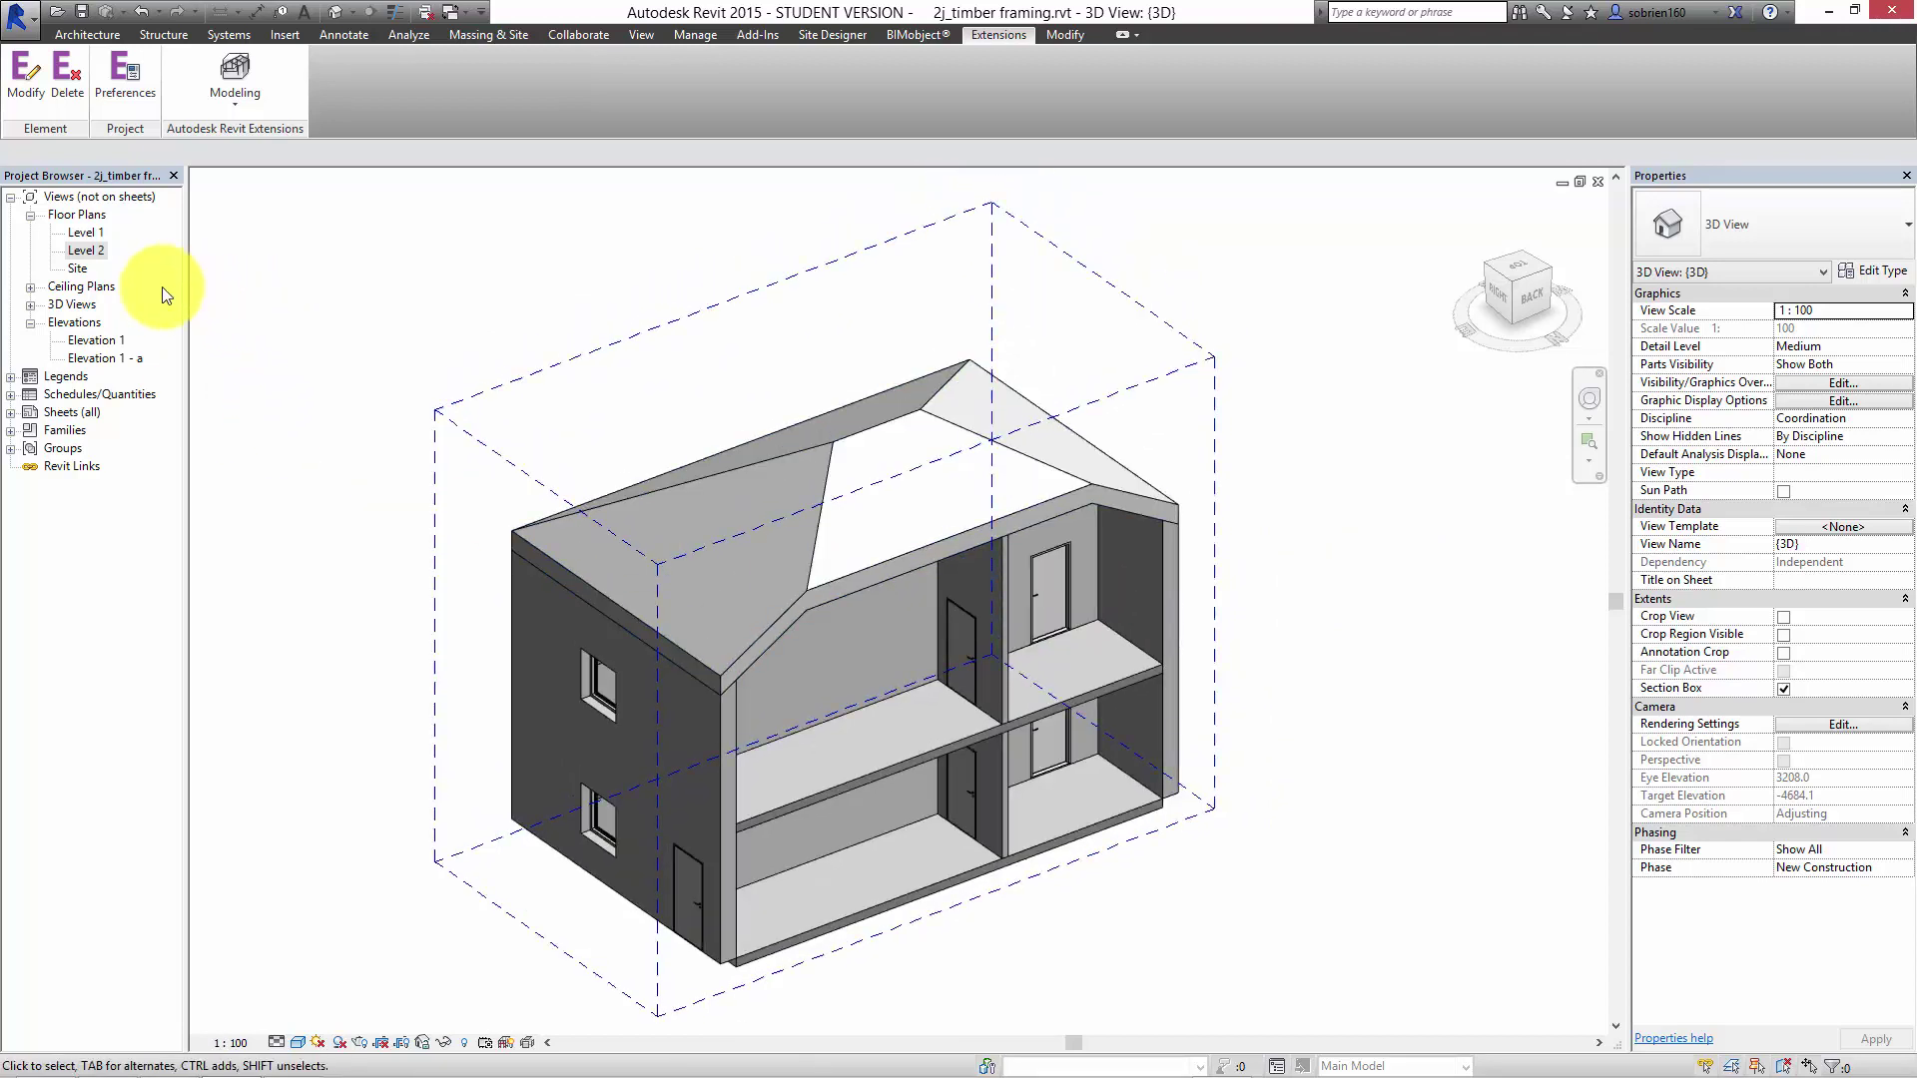
{"action": "scroll", "coordinate": [373, 308], "scroll_direction": "down", "scroll_amount": 3}
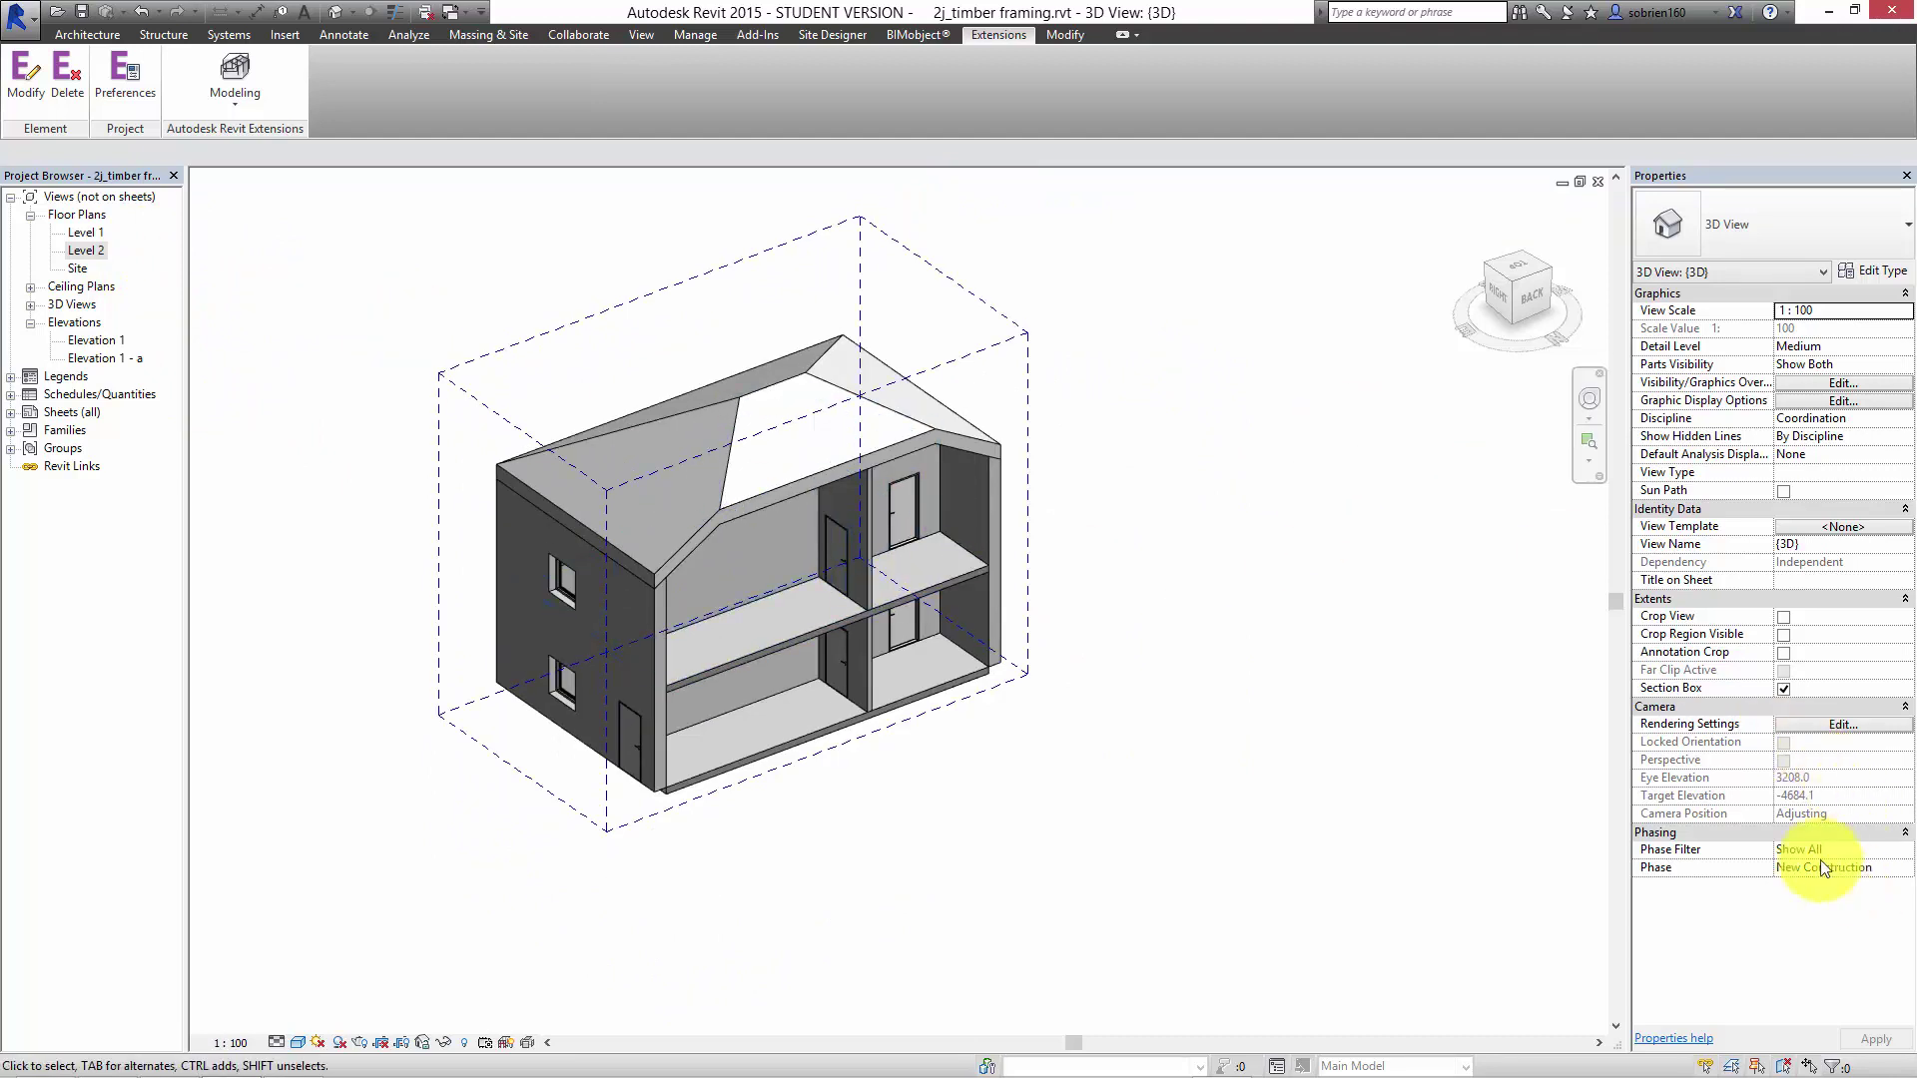
{"action": "left_click", "coordinate": [1785, 689]}
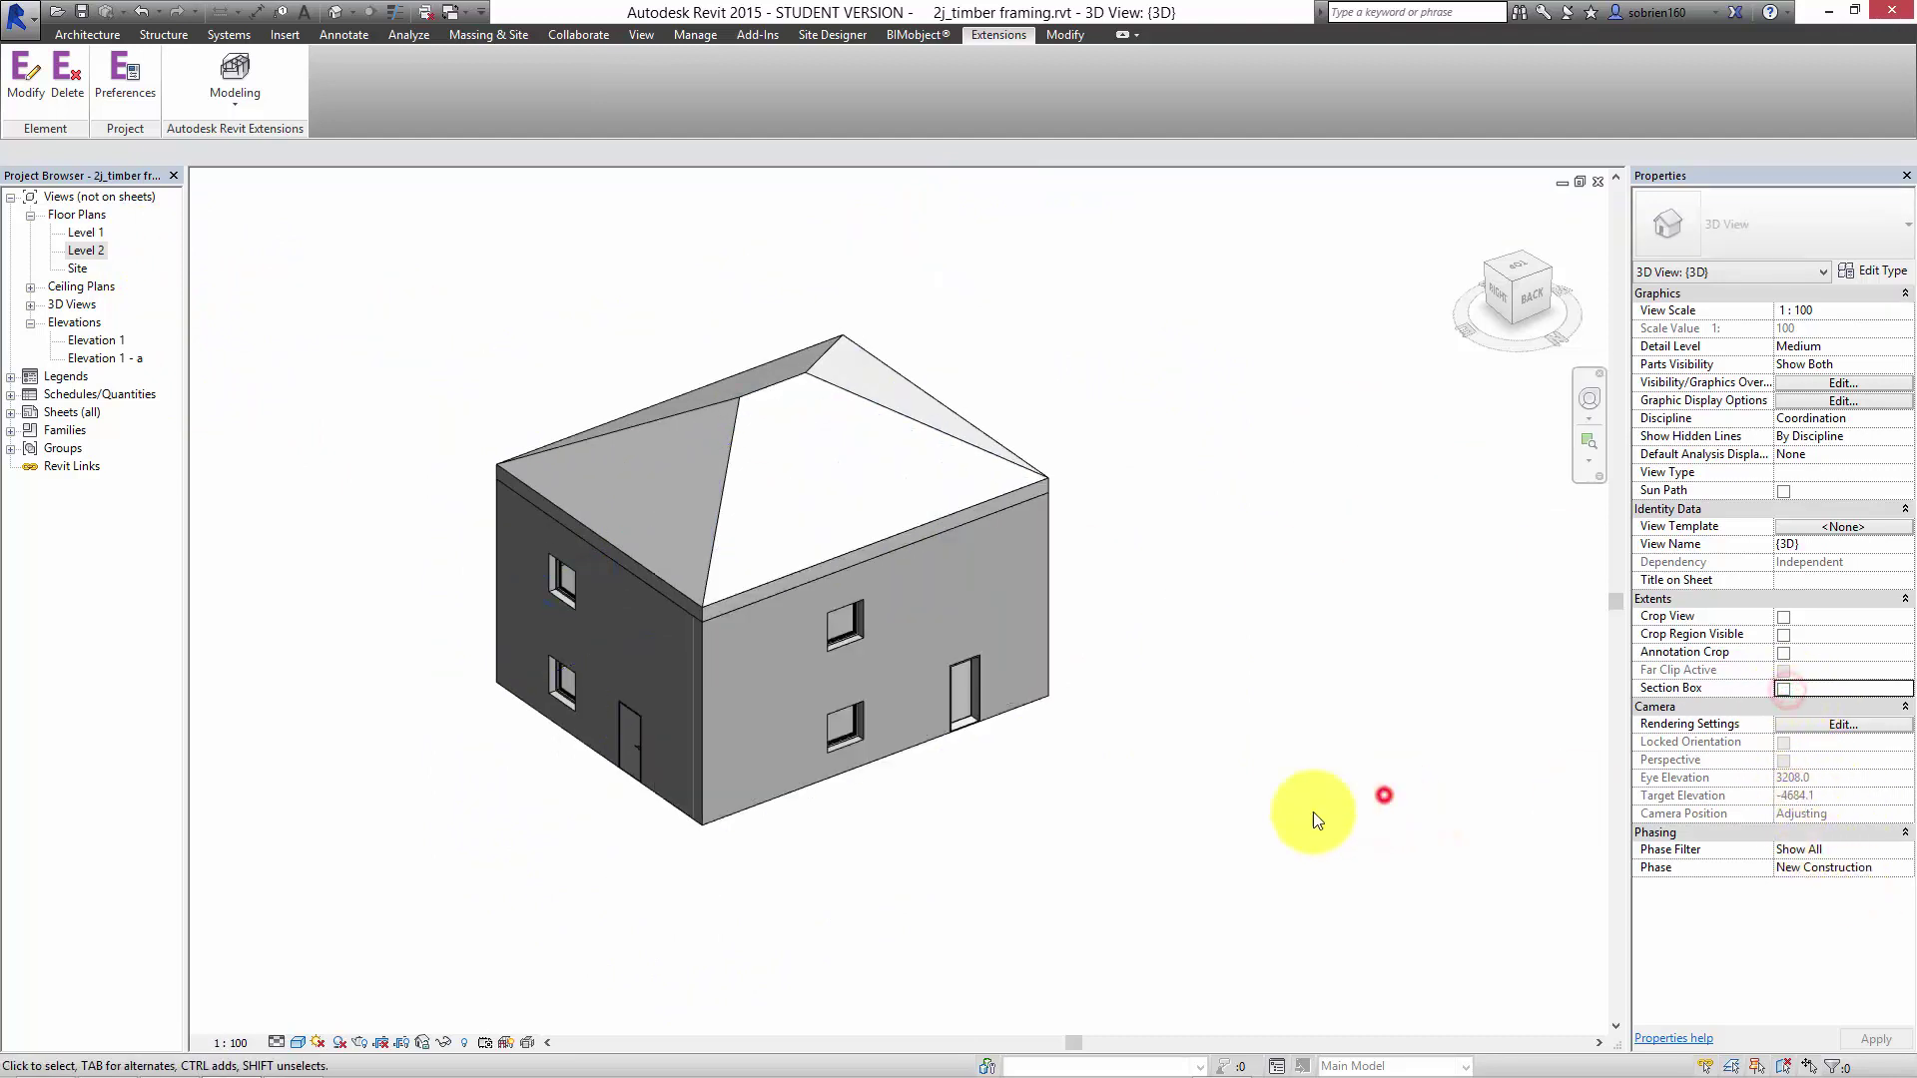
Preview the timber framing of the whole building from several angles in Wood Framing Walls, cancel it and clear the selection.
{"action": "left_click_drag", "start_coordinate": [1263, 260], "coordinate": [385, 908]}
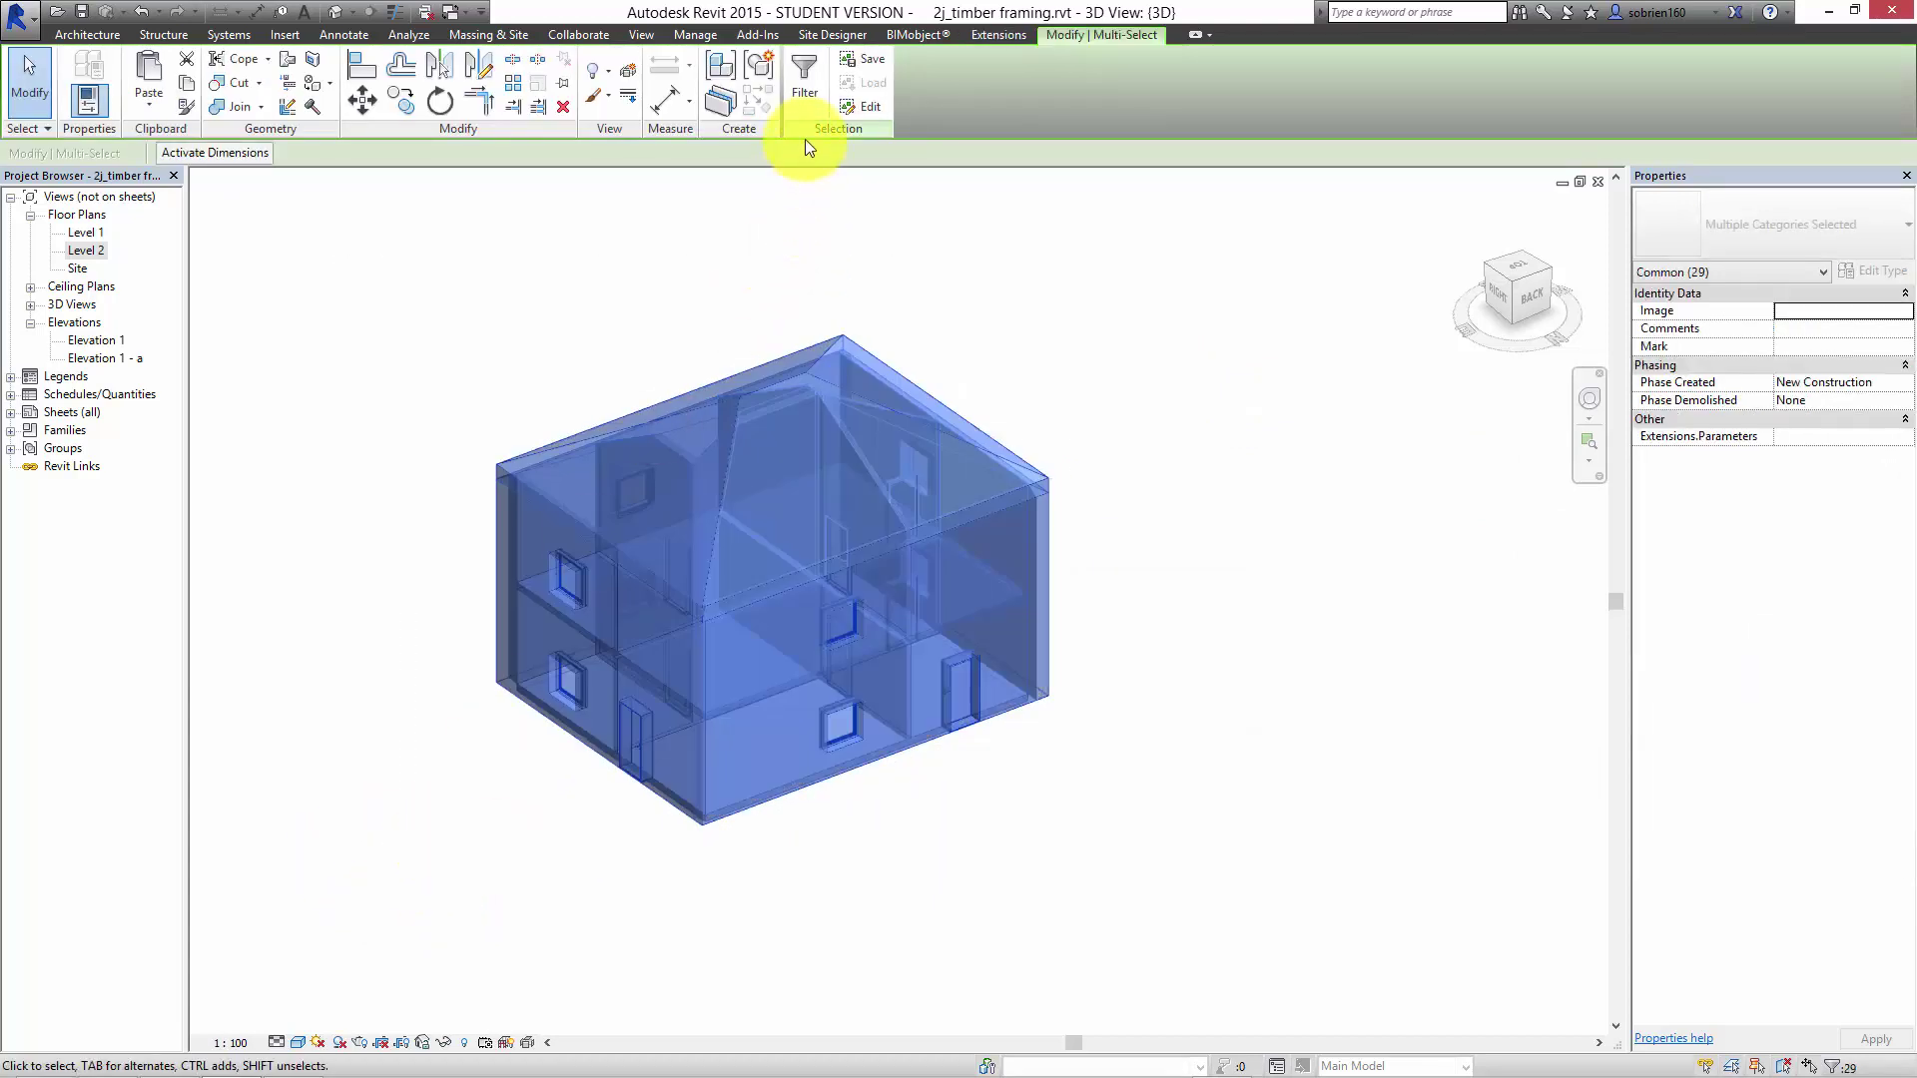
{"action": "left_click", "coordinate": [998, 35]}
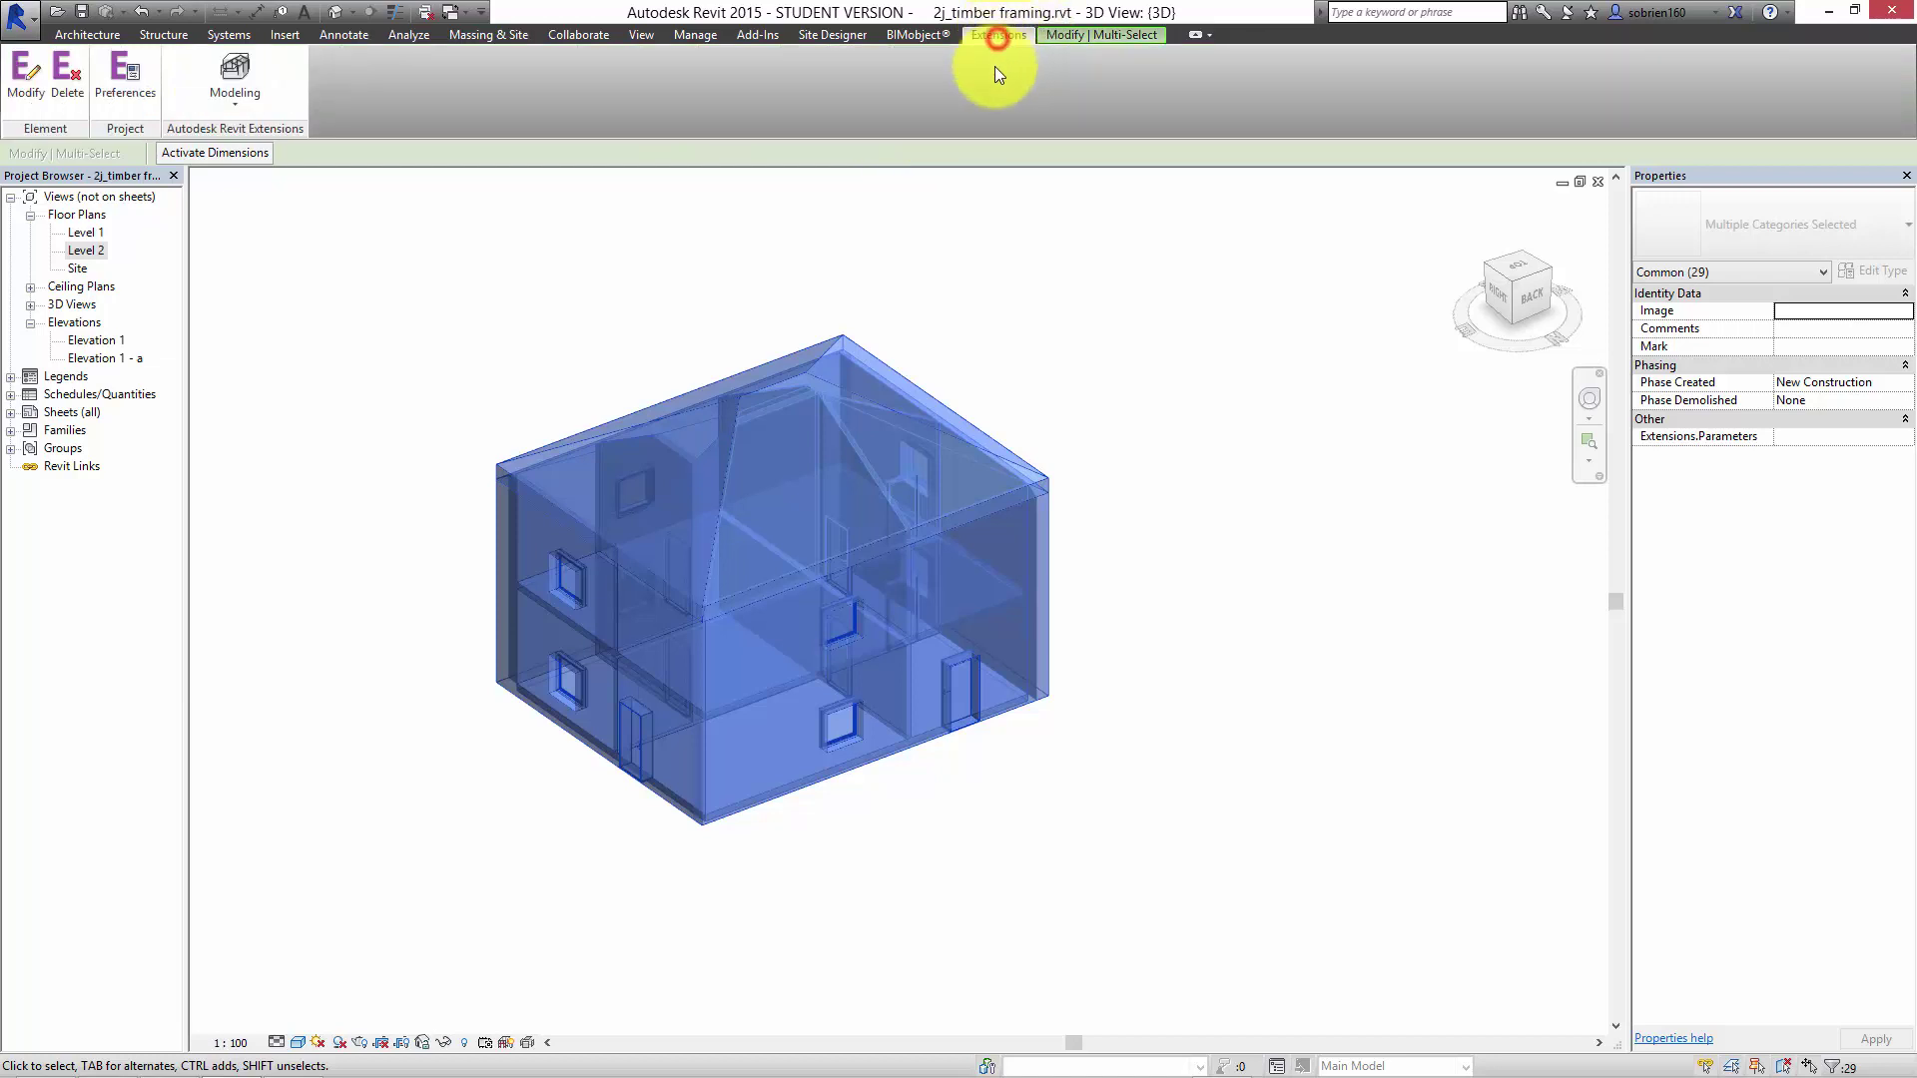
{"action": "left_click", "coordinate": [249, 106]}
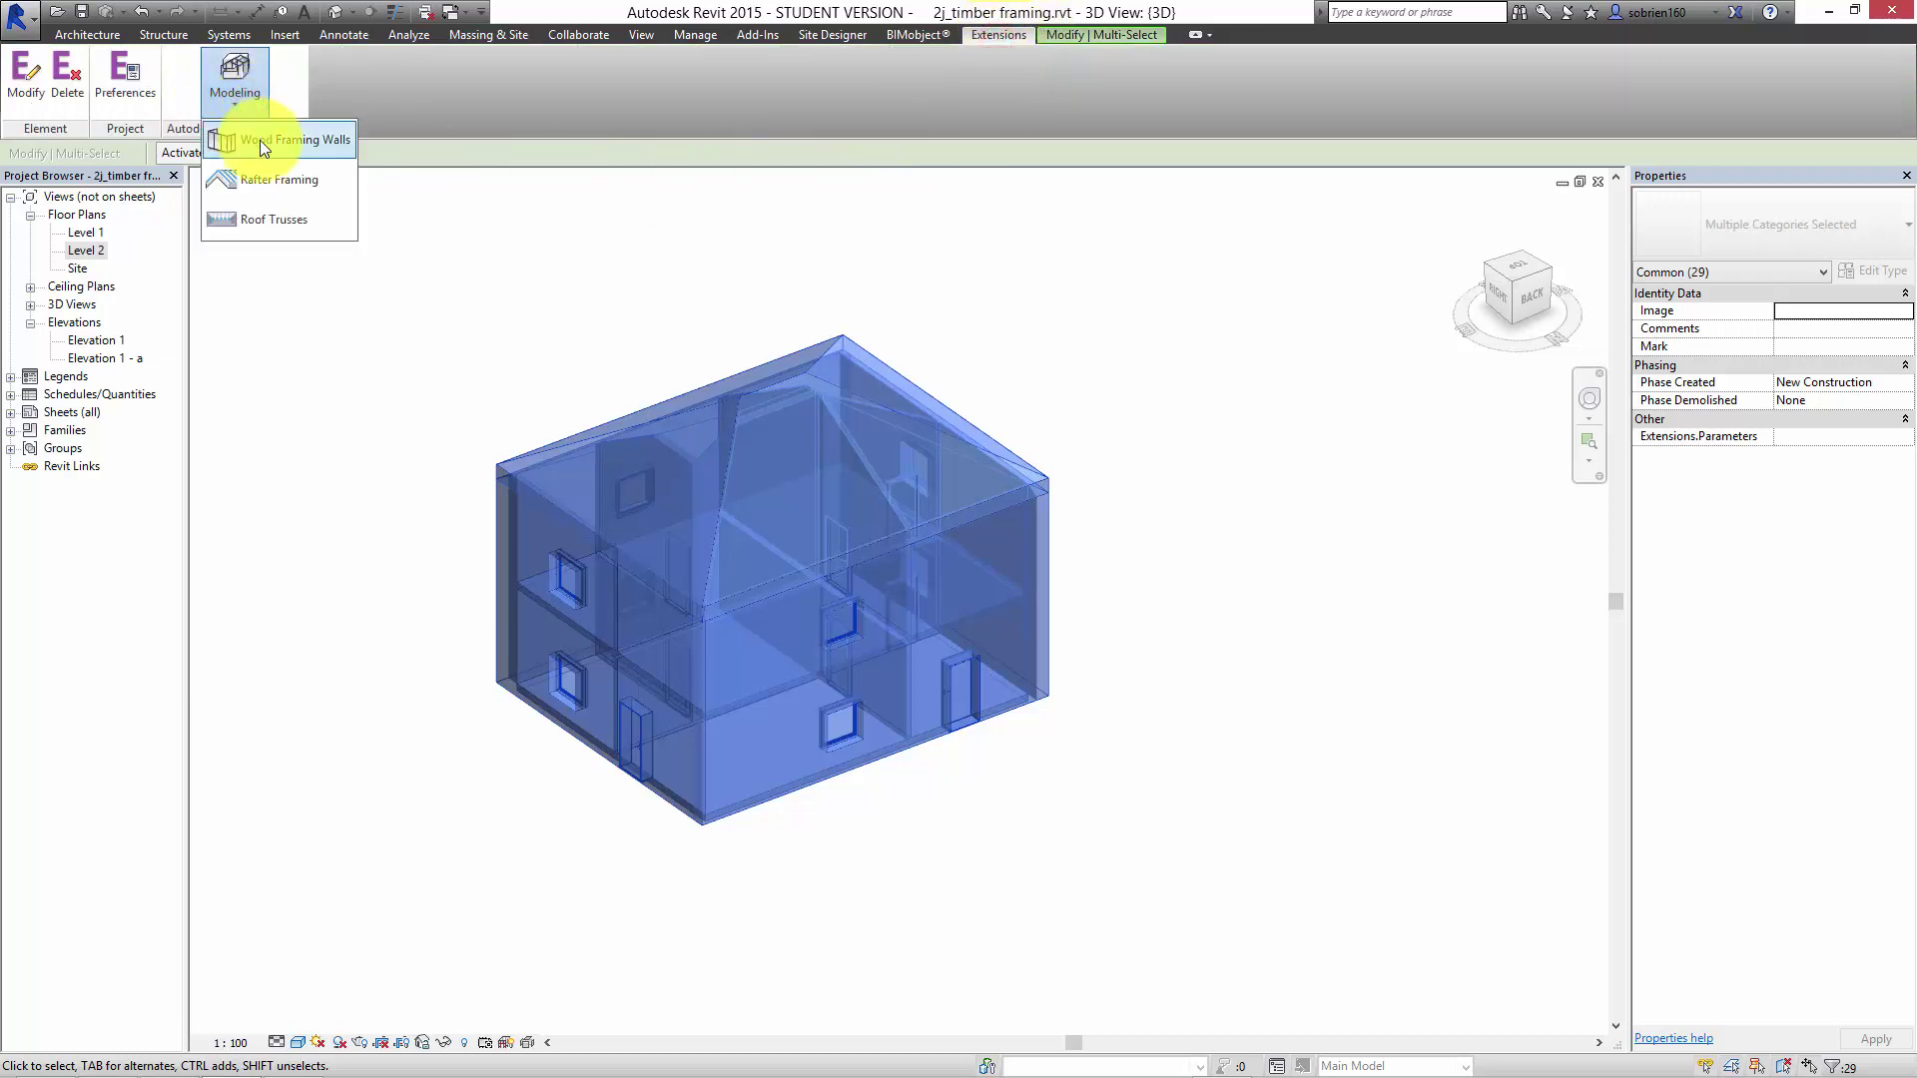
{"action": "left_click", "coordinate": [260, 140]}
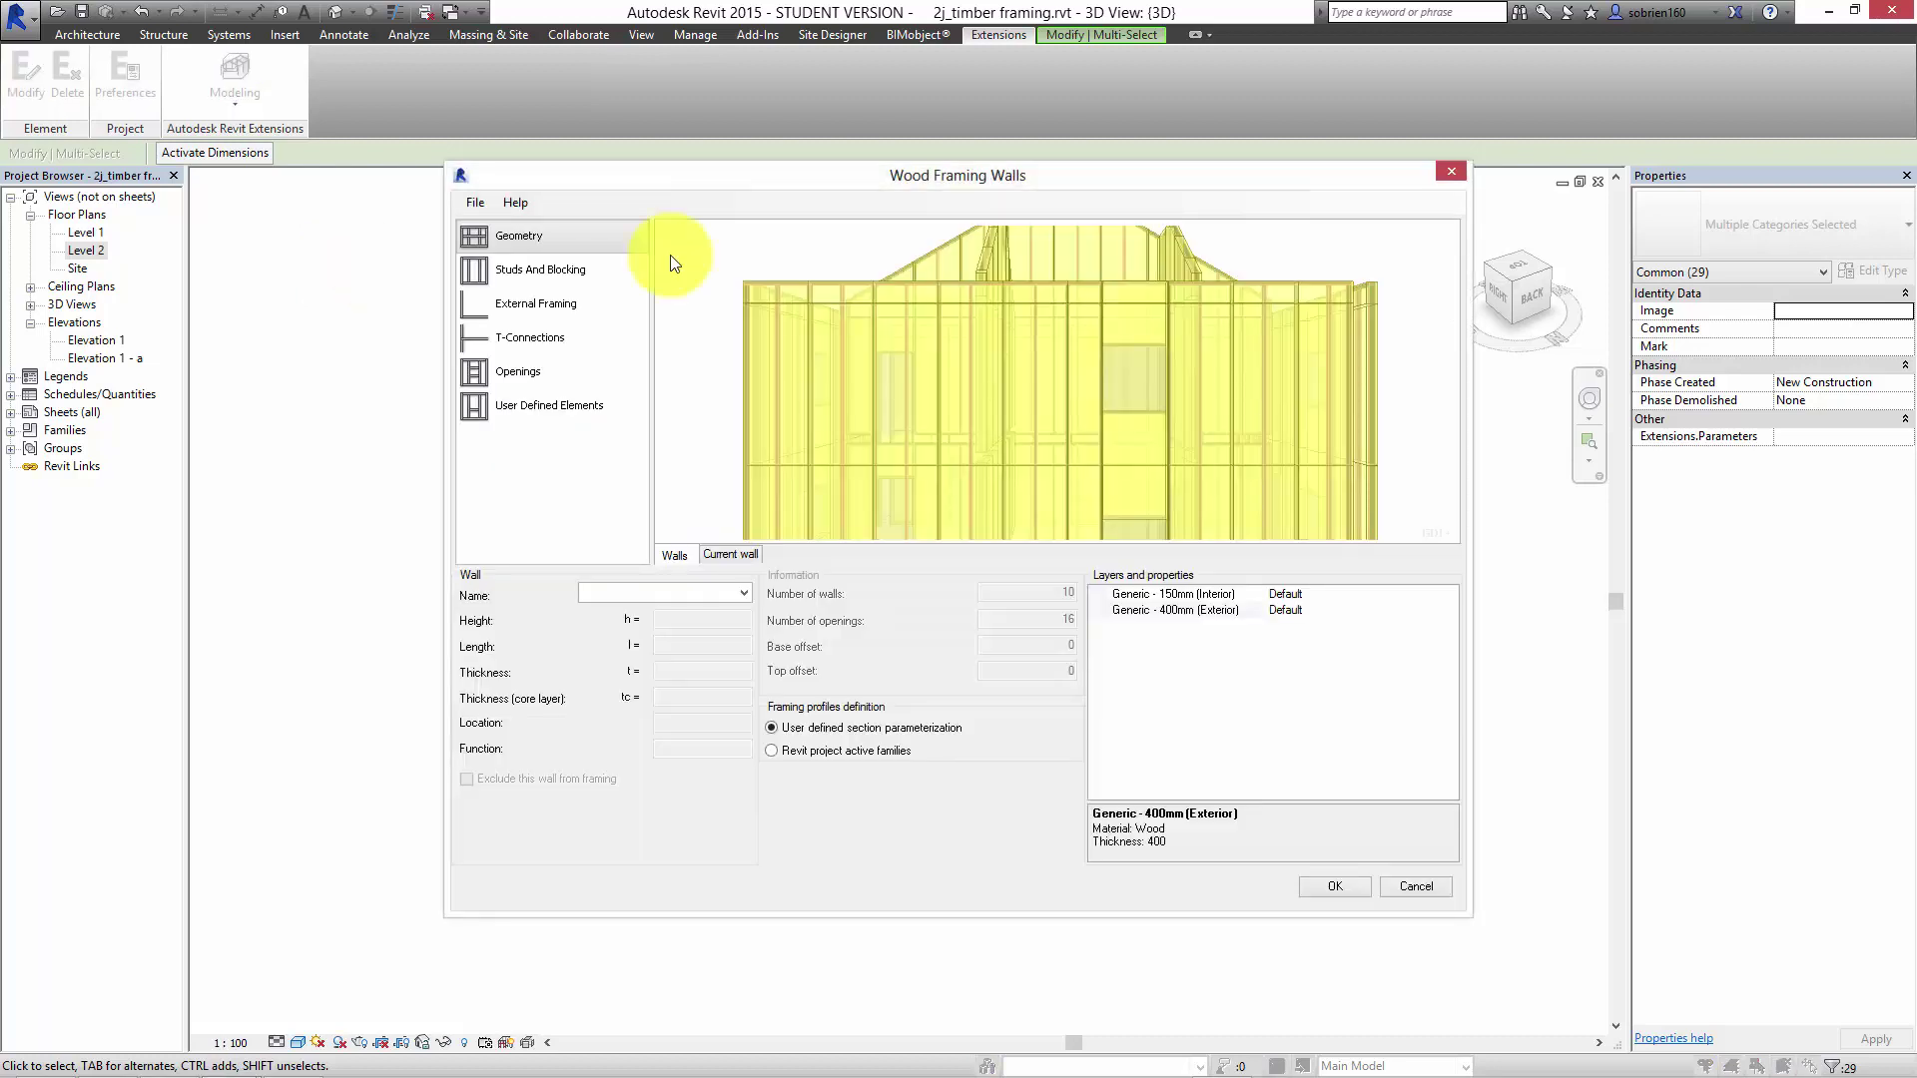
{"action": "left_click_drag", "start_coordinate": [1202, 416], "coordinate": [764, 304]}
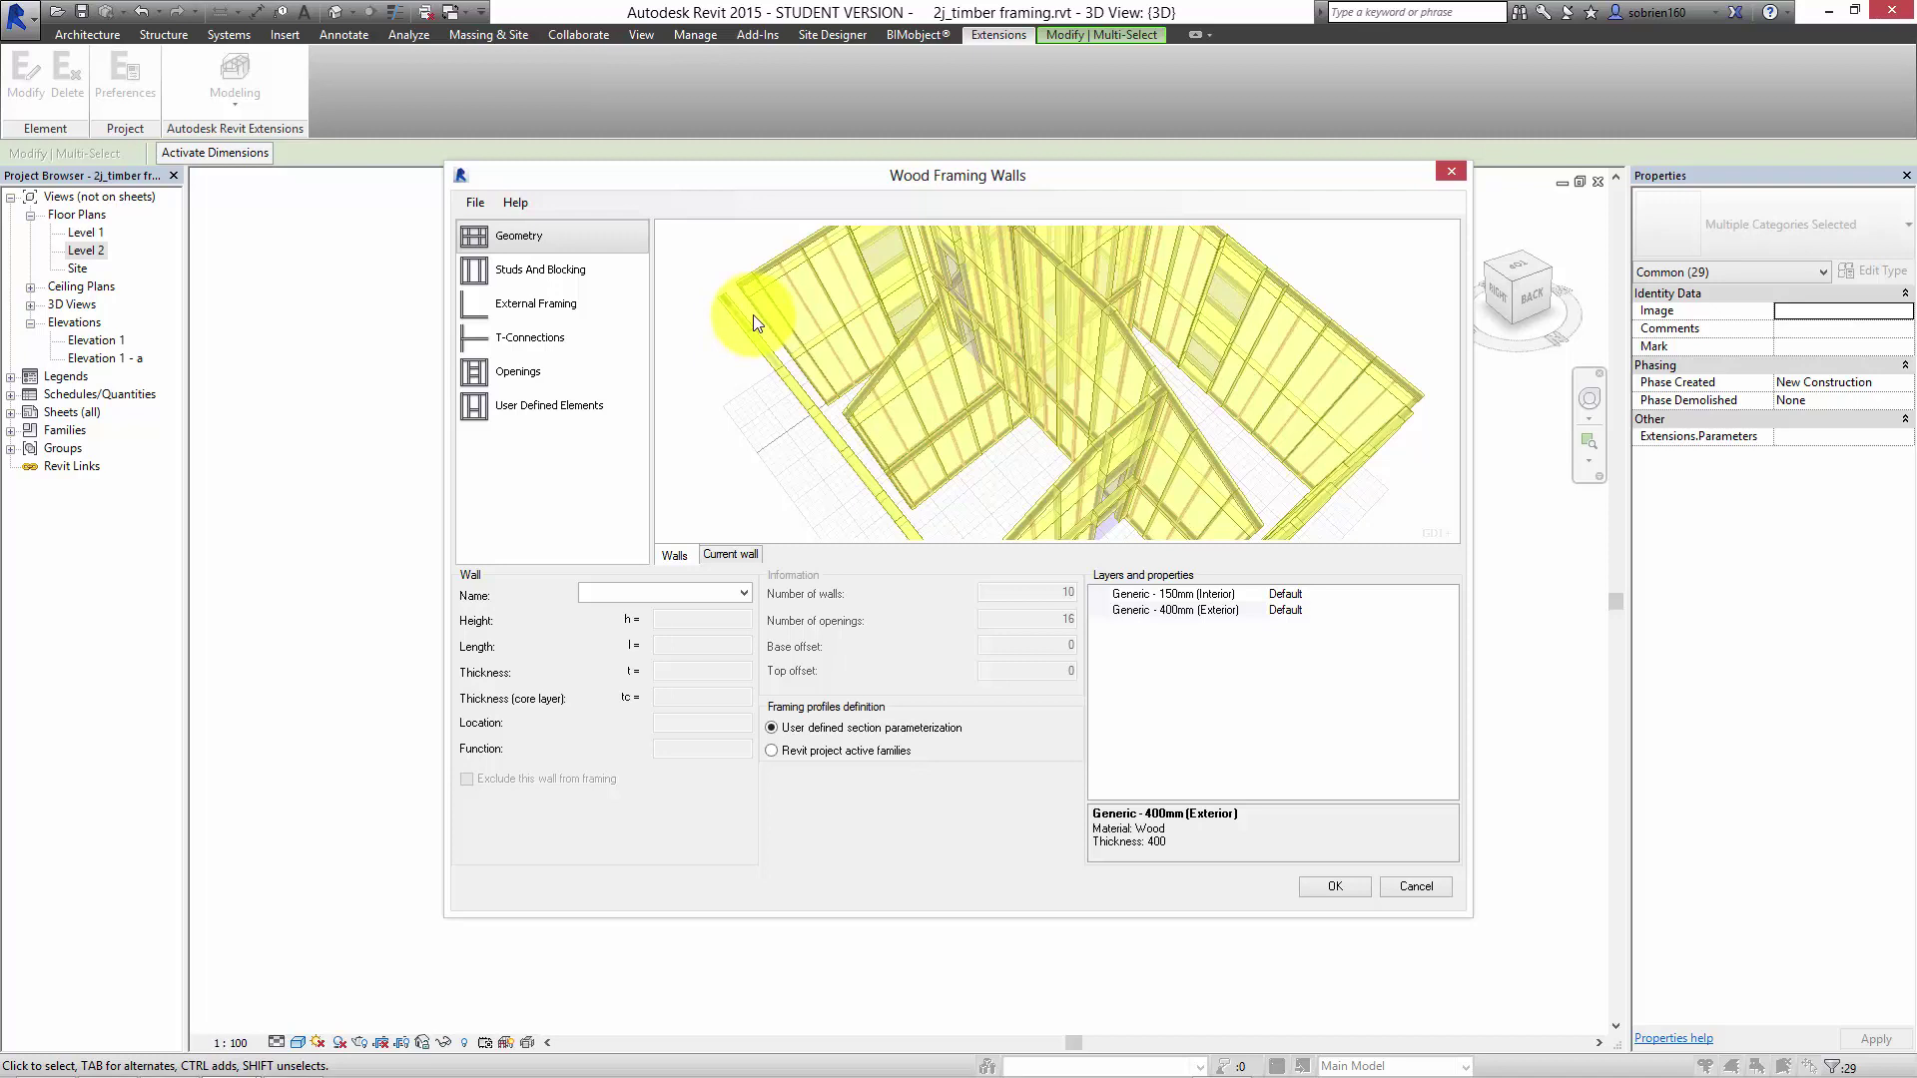
{"action": "left_click_drag", "start_coordinate": [755, 323], "coordinate": [1297, 274]}
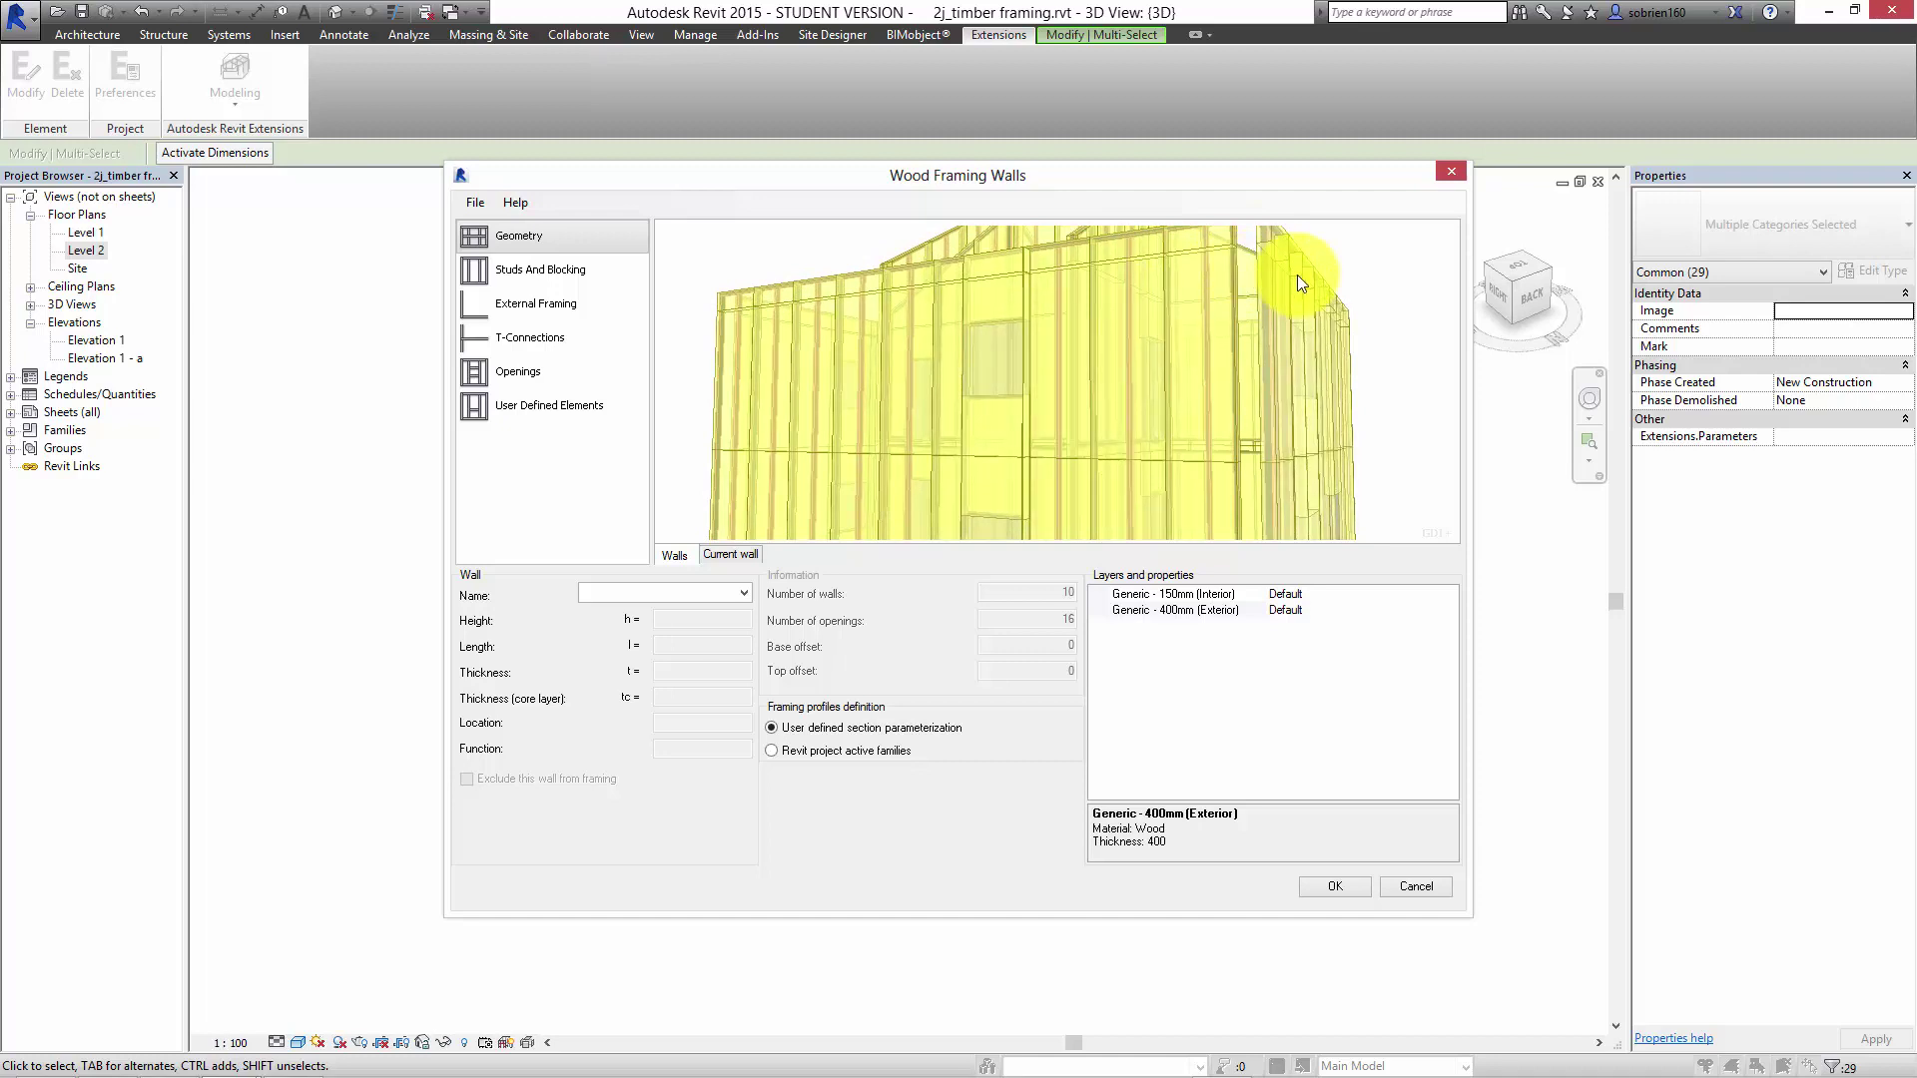
{"action": "key", "text": "Escape"}
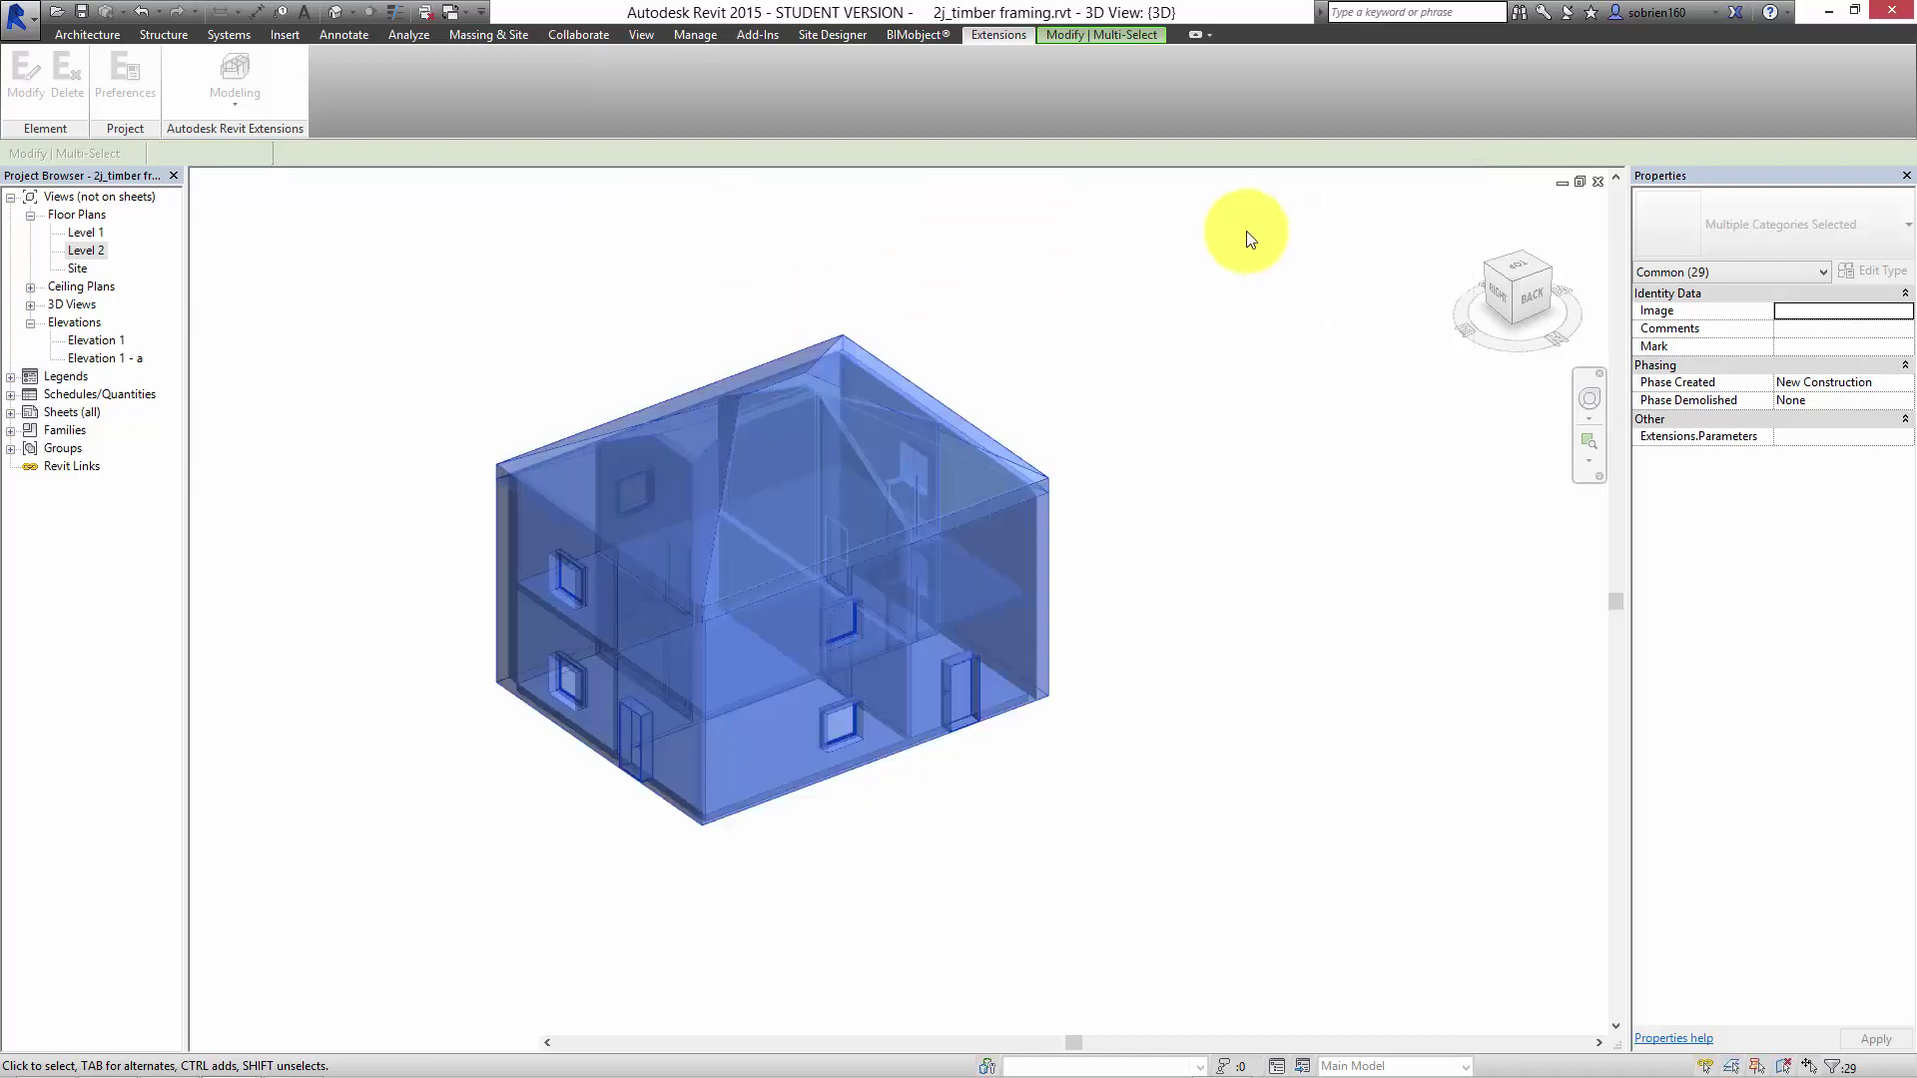
{"action": "left_click", "coordinate": [1245, 514]}
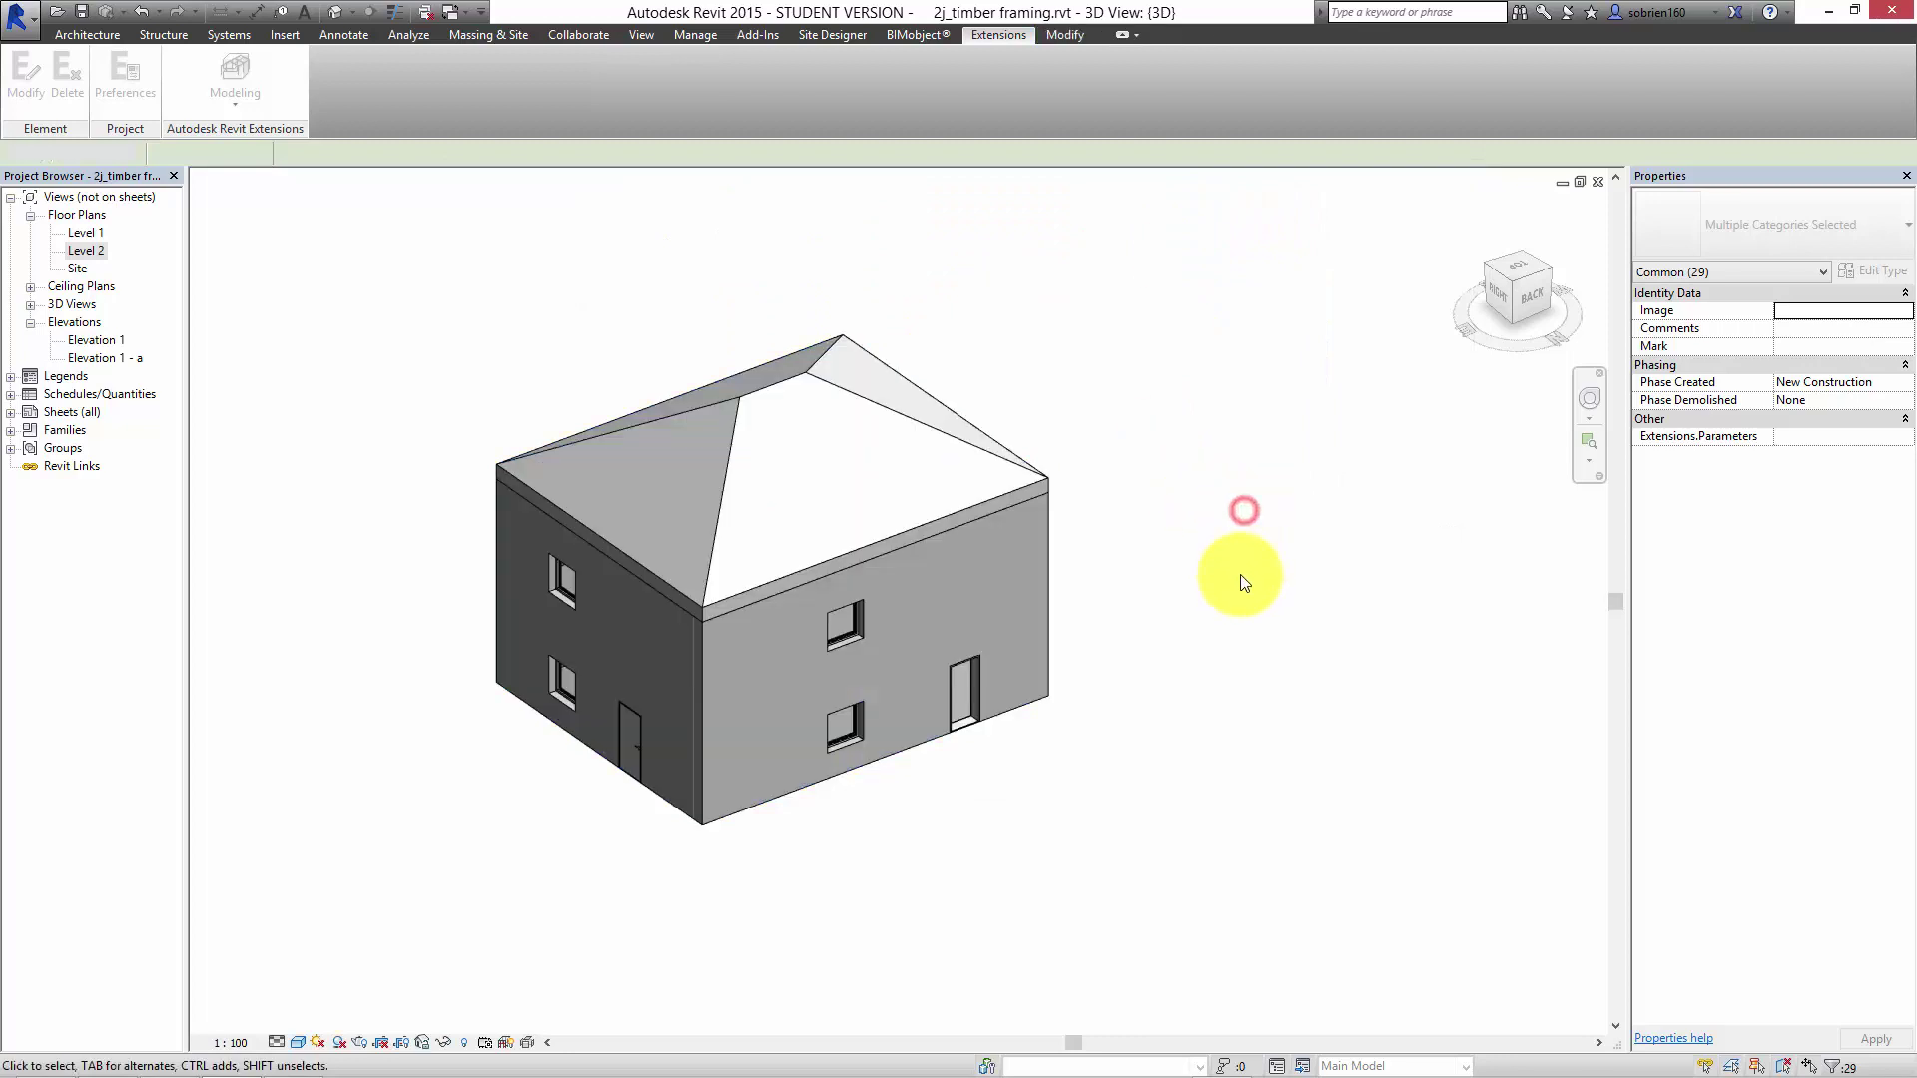
Inspect the layer structure of the exterior wall type, close it without changes and deselect the walls.
{"action": "key", "text": "Tab"}
{"action": "left_click", "coordinate": [1054, 617]}
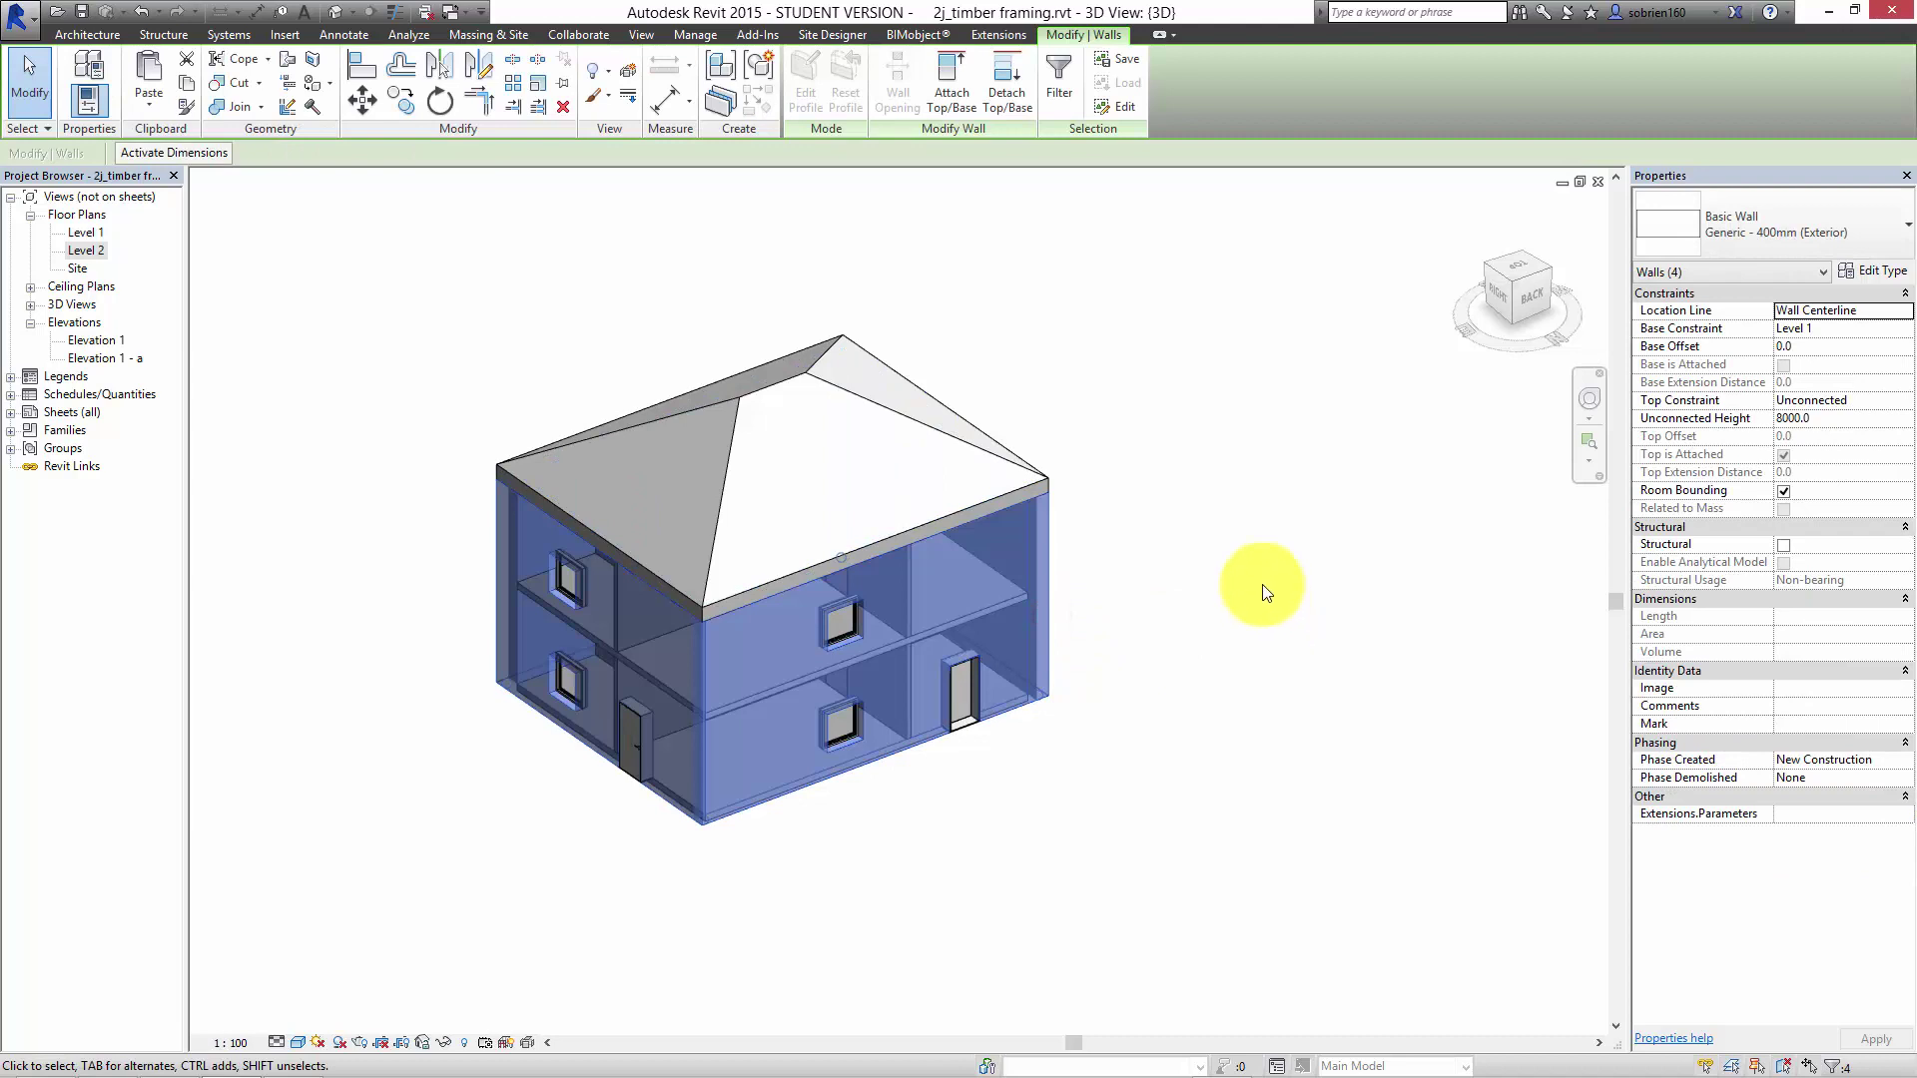
{"action": "left_click", "coordinate": [1863, 269]}
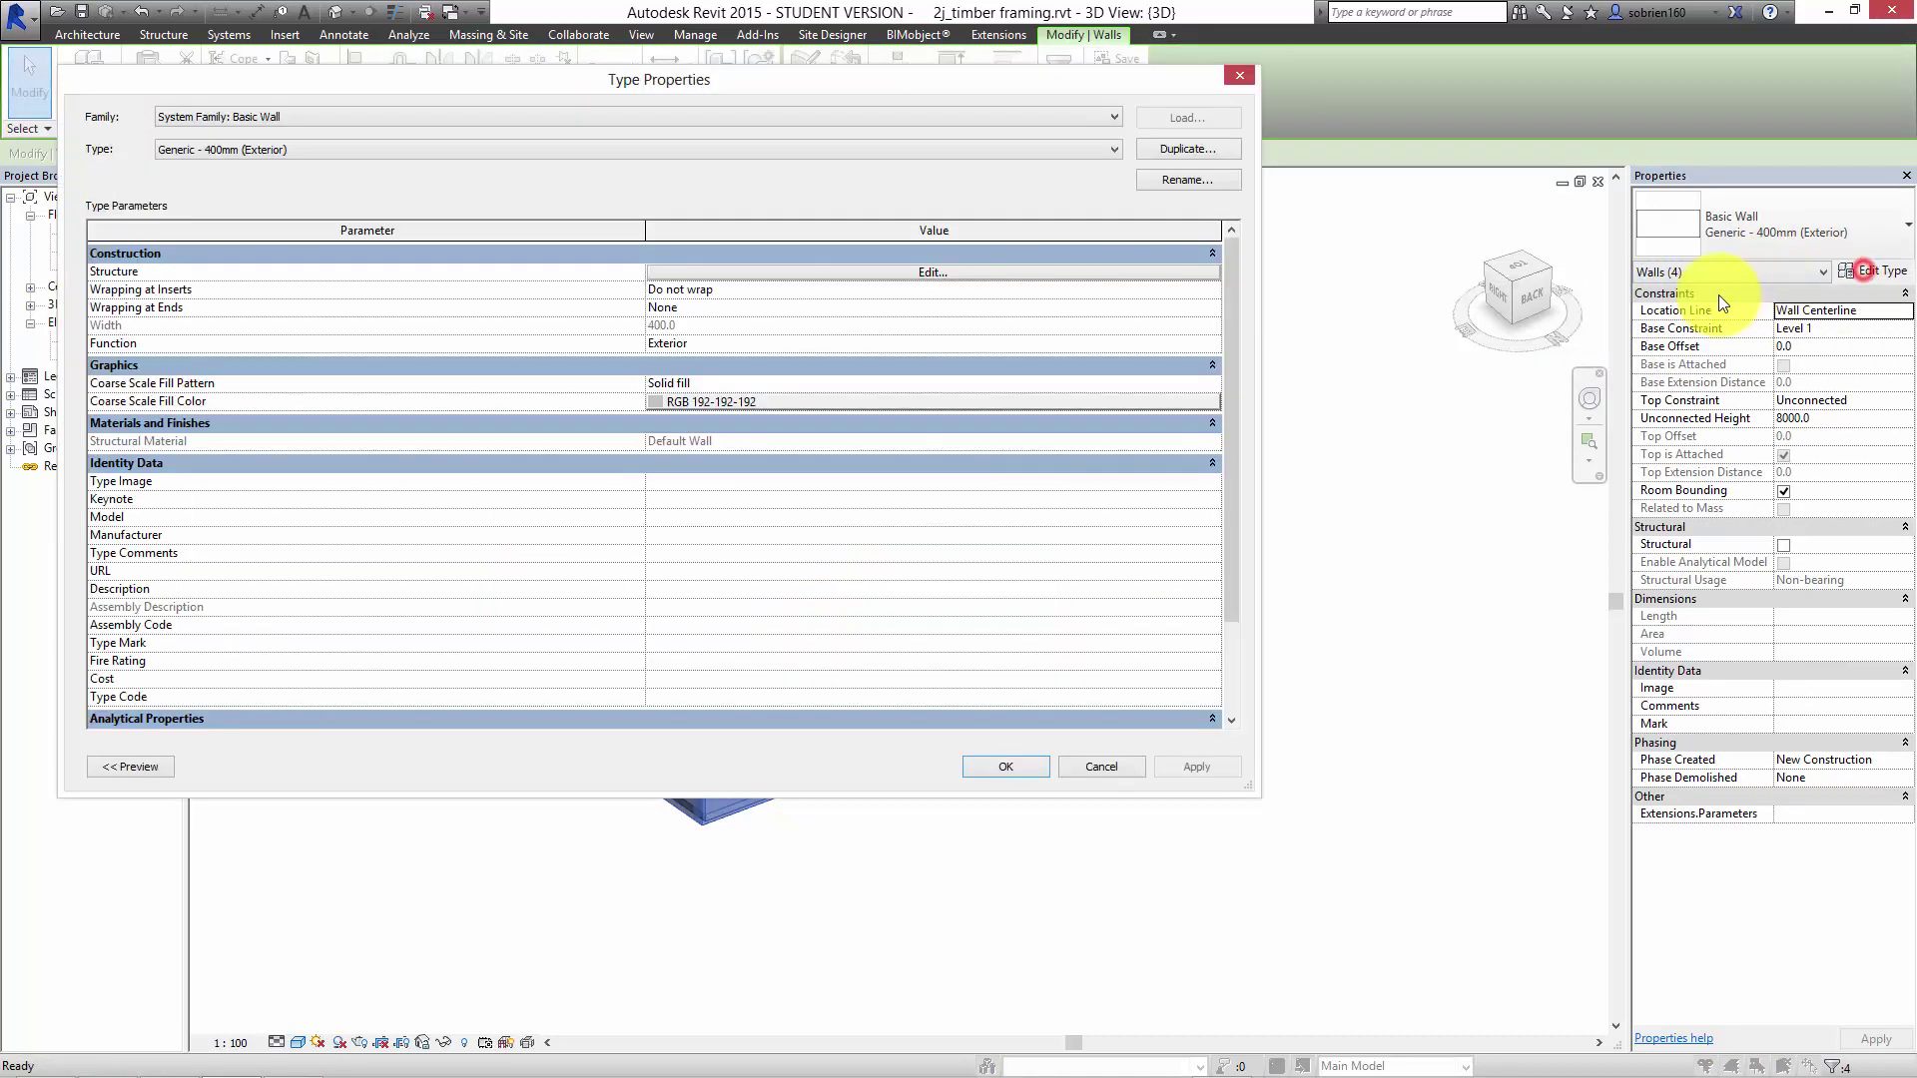
{"action": "left_click", "coordinate": [865, 270]}
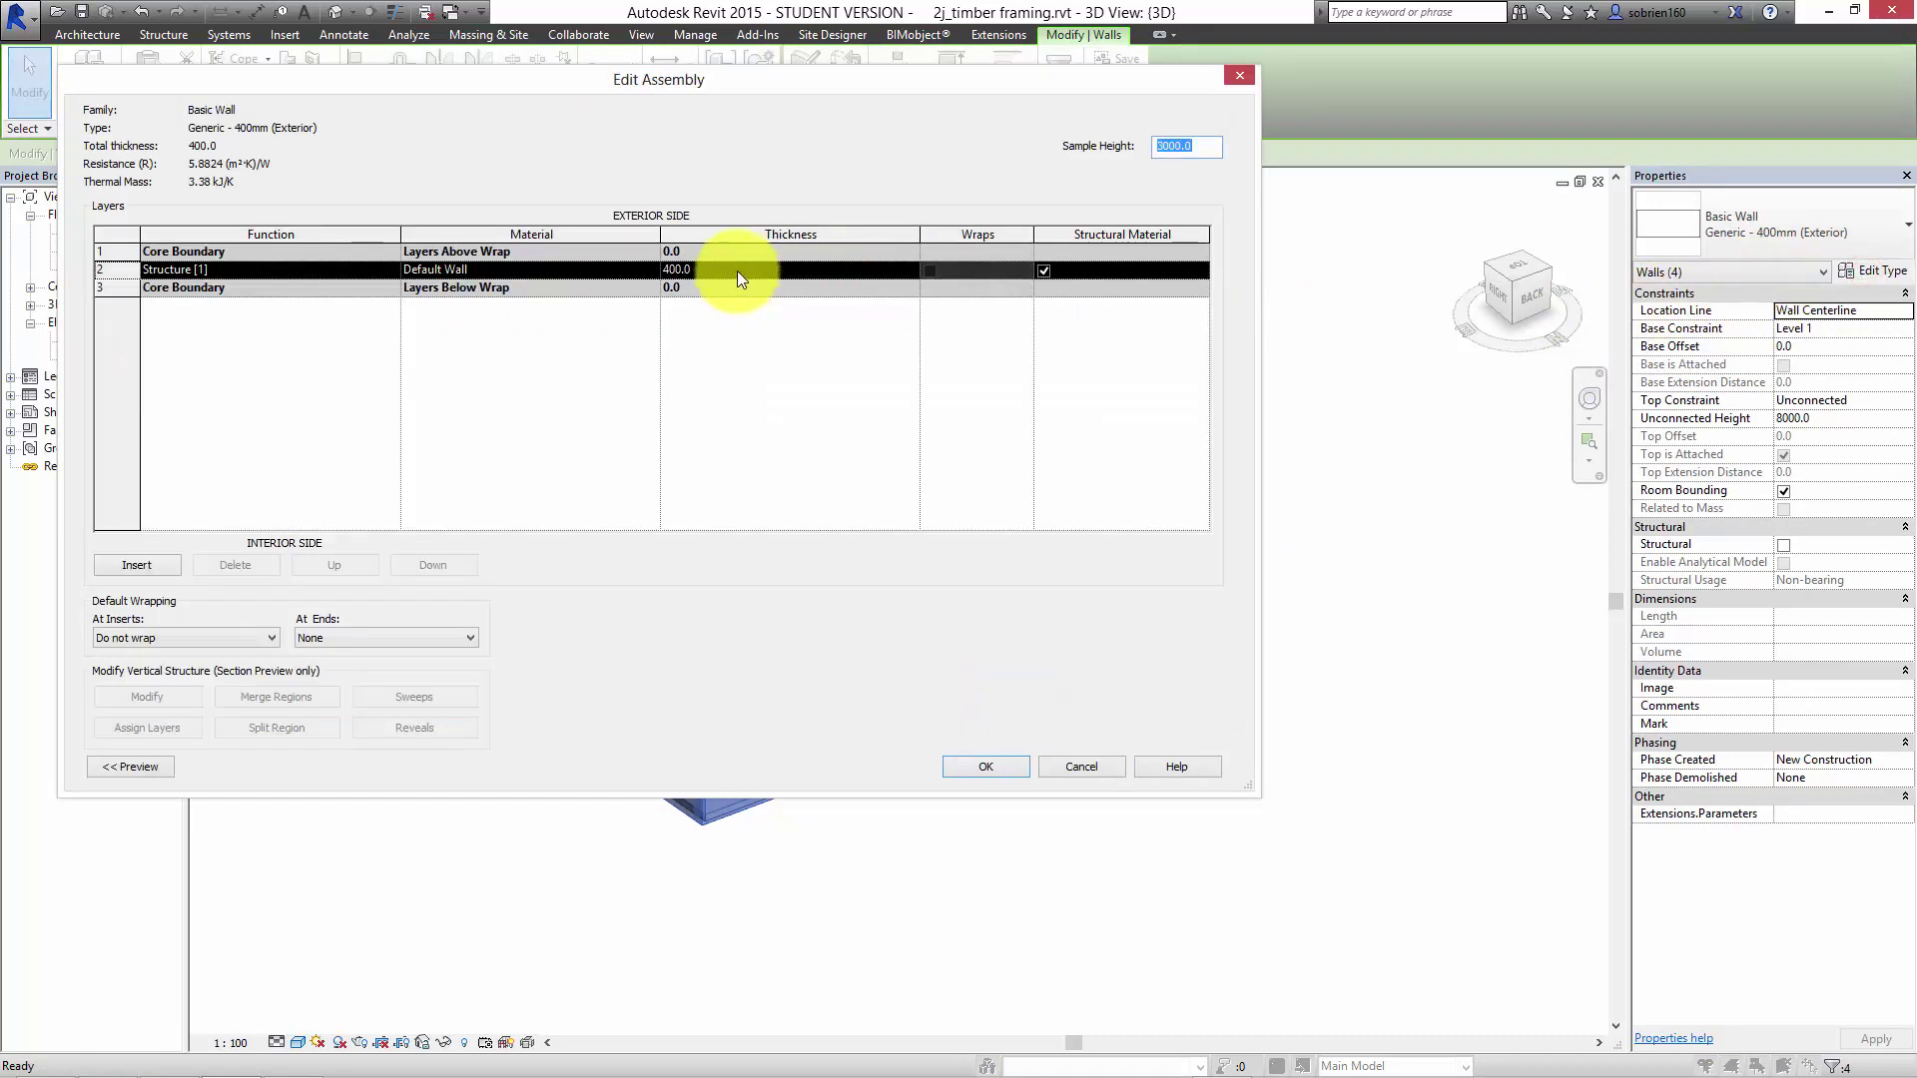
{"action": "key", "text": "Escape"}
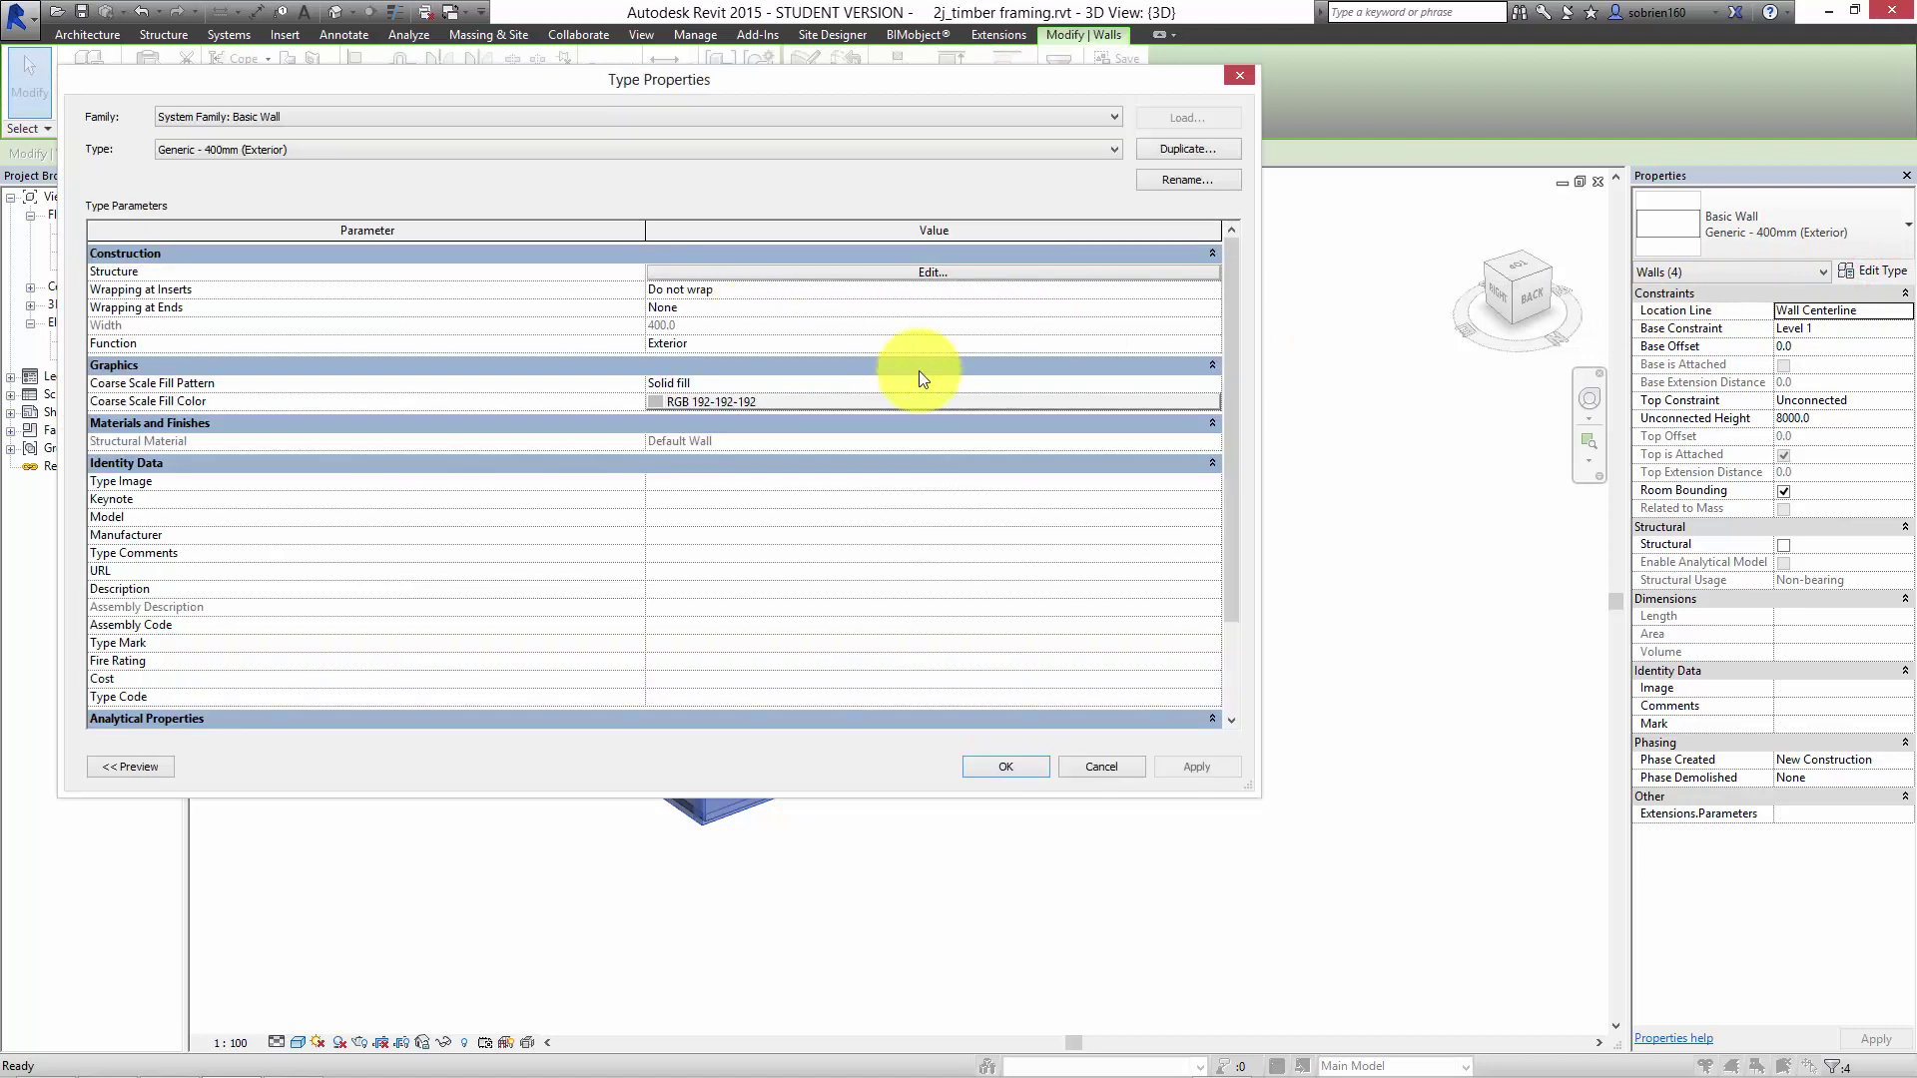
{"action": "key", "text": "Escape"}
{"action": "left_click", "coordinate": [1156, 489]}
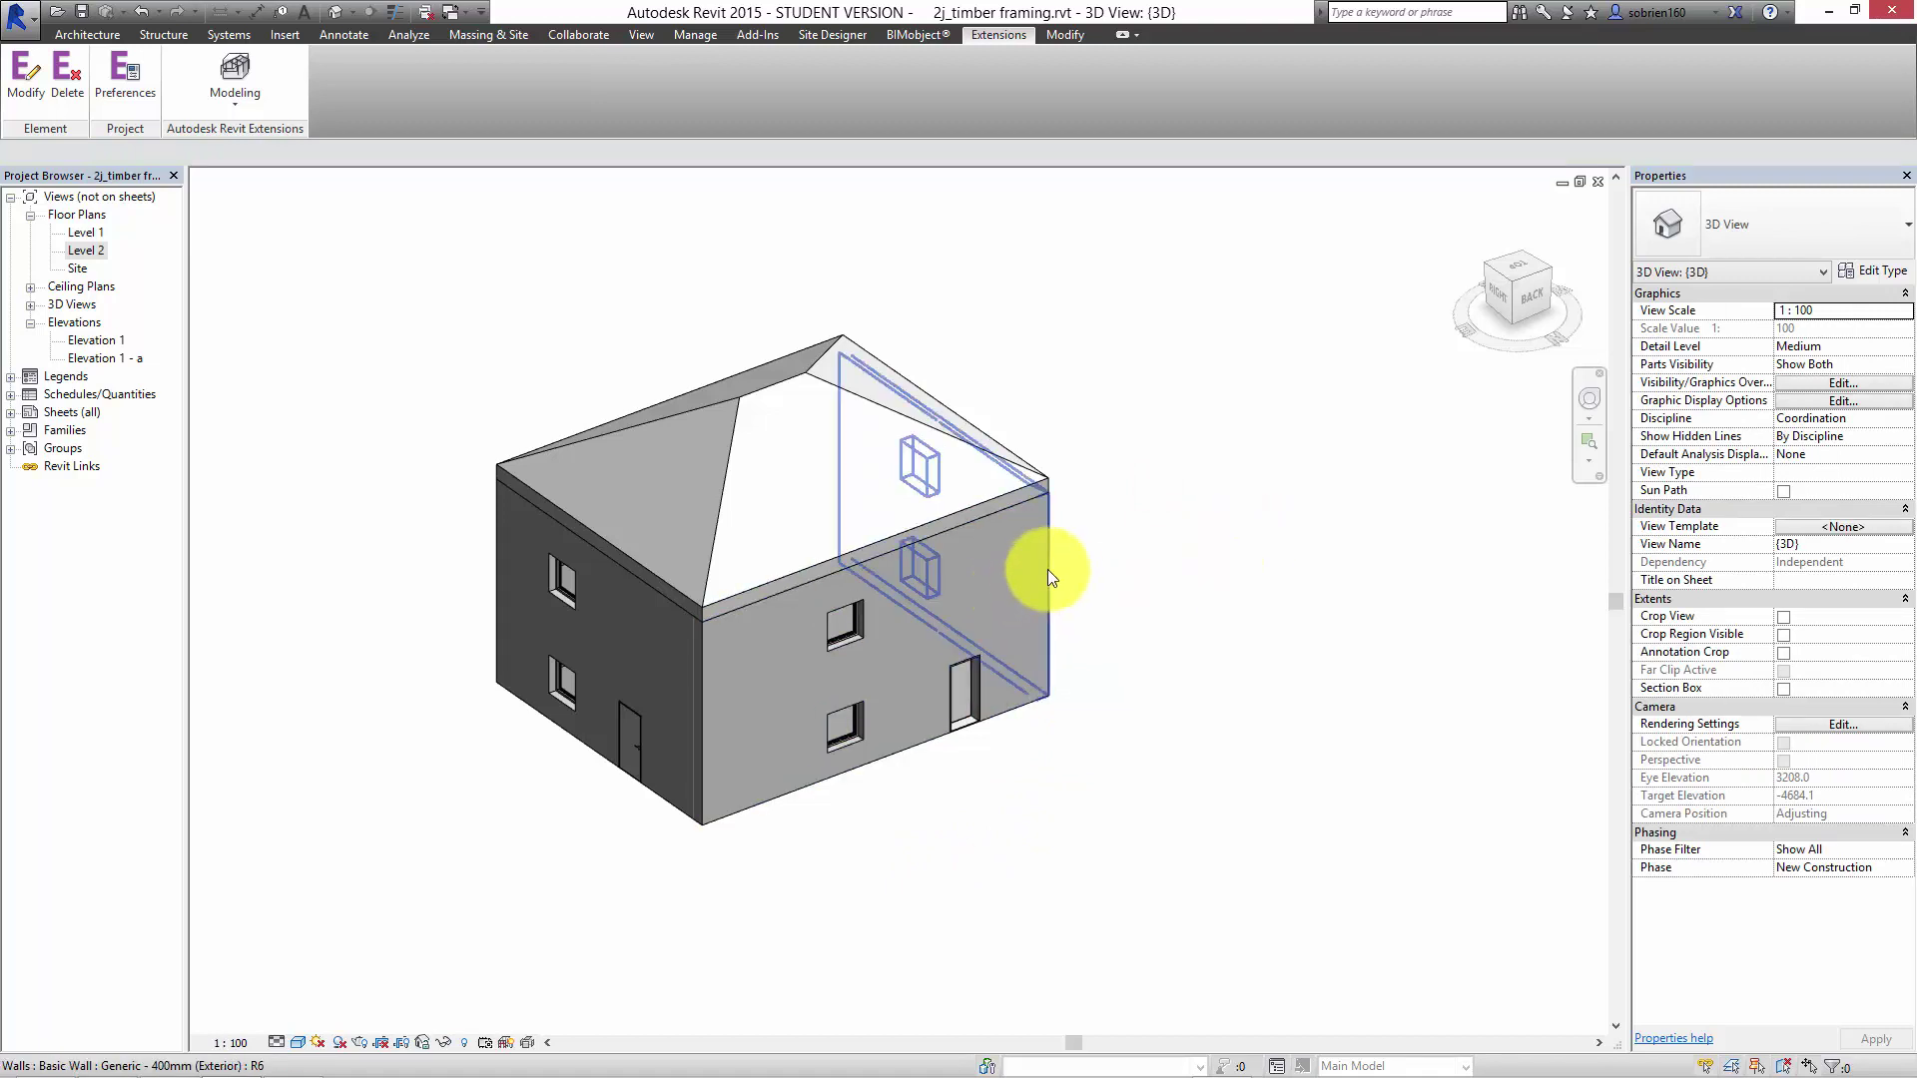
Set the structure layer of the four outer walls' Generic - 400mm (Exterior) type to 120 mm thick and deselect the walls.
{"action": "key", "text": "Tab"}
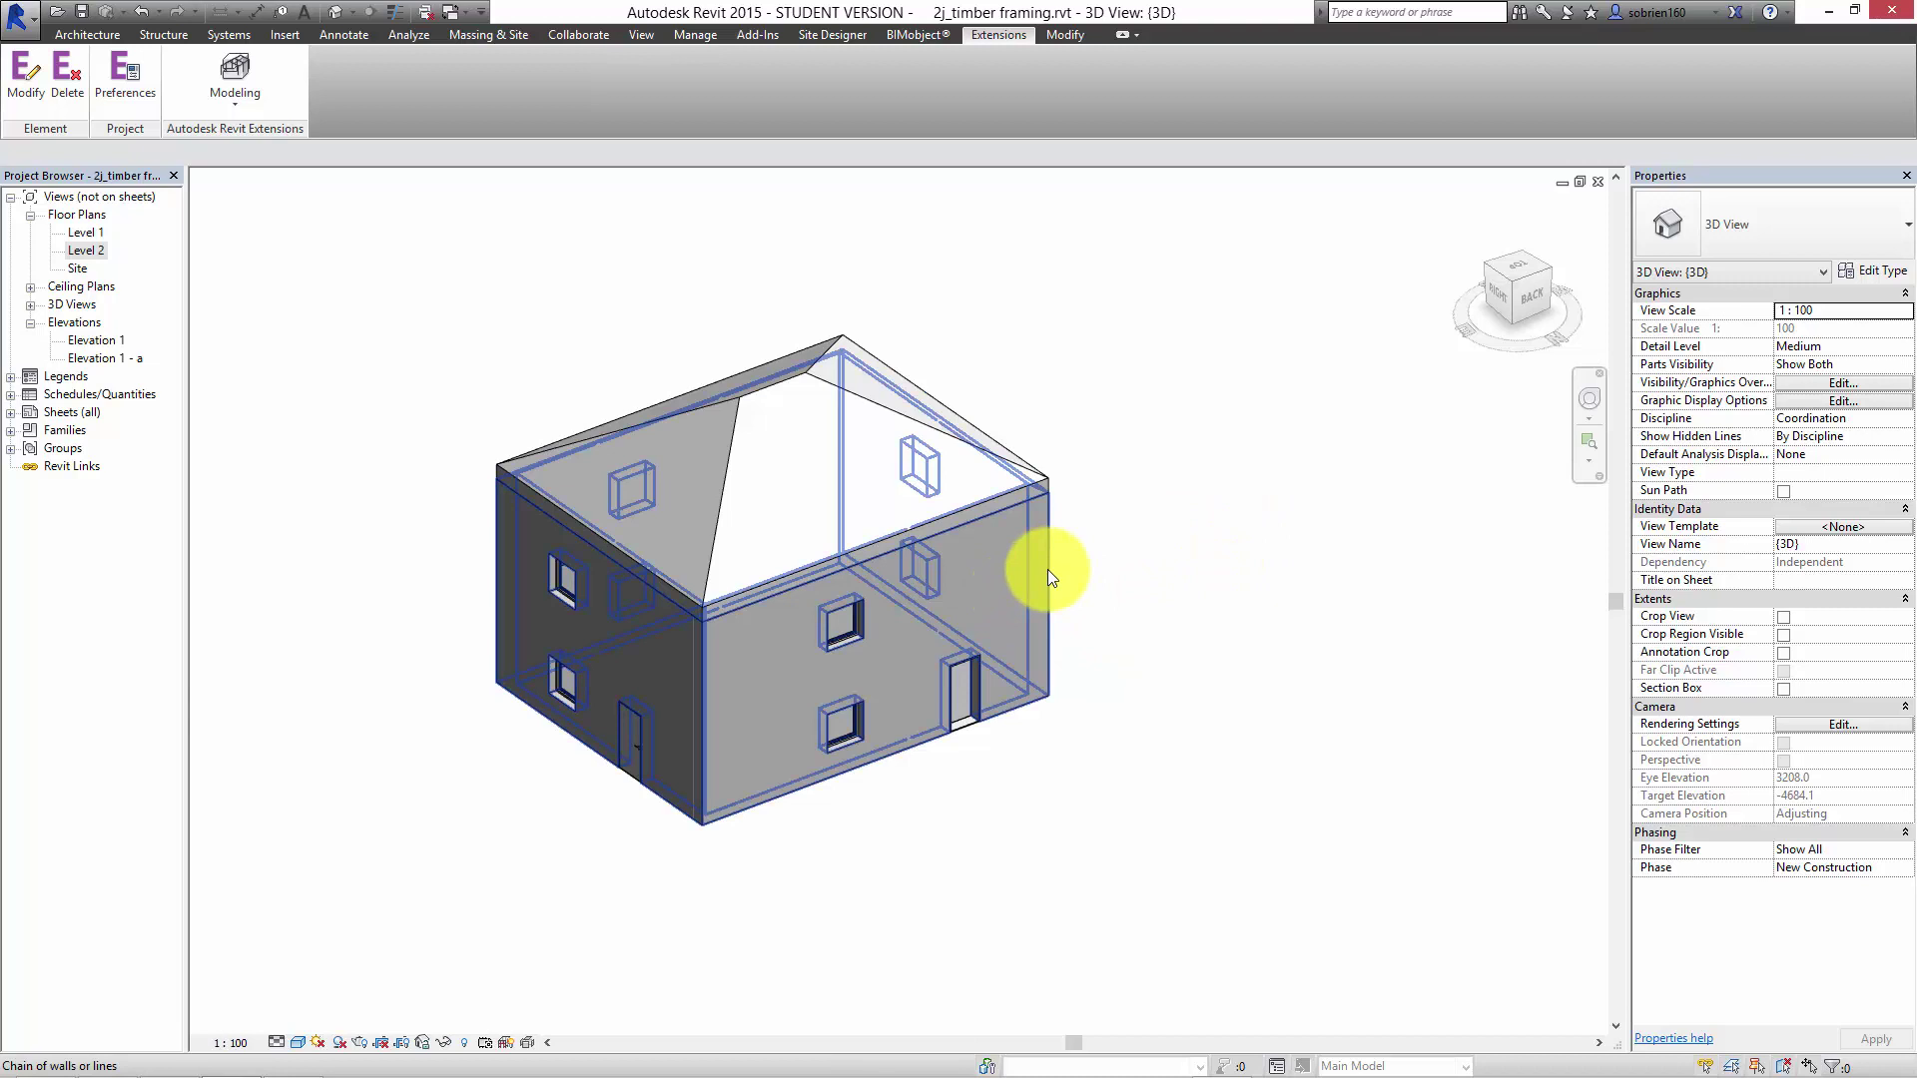
{"action": "left_click", "coordinate": [1047, 577]}
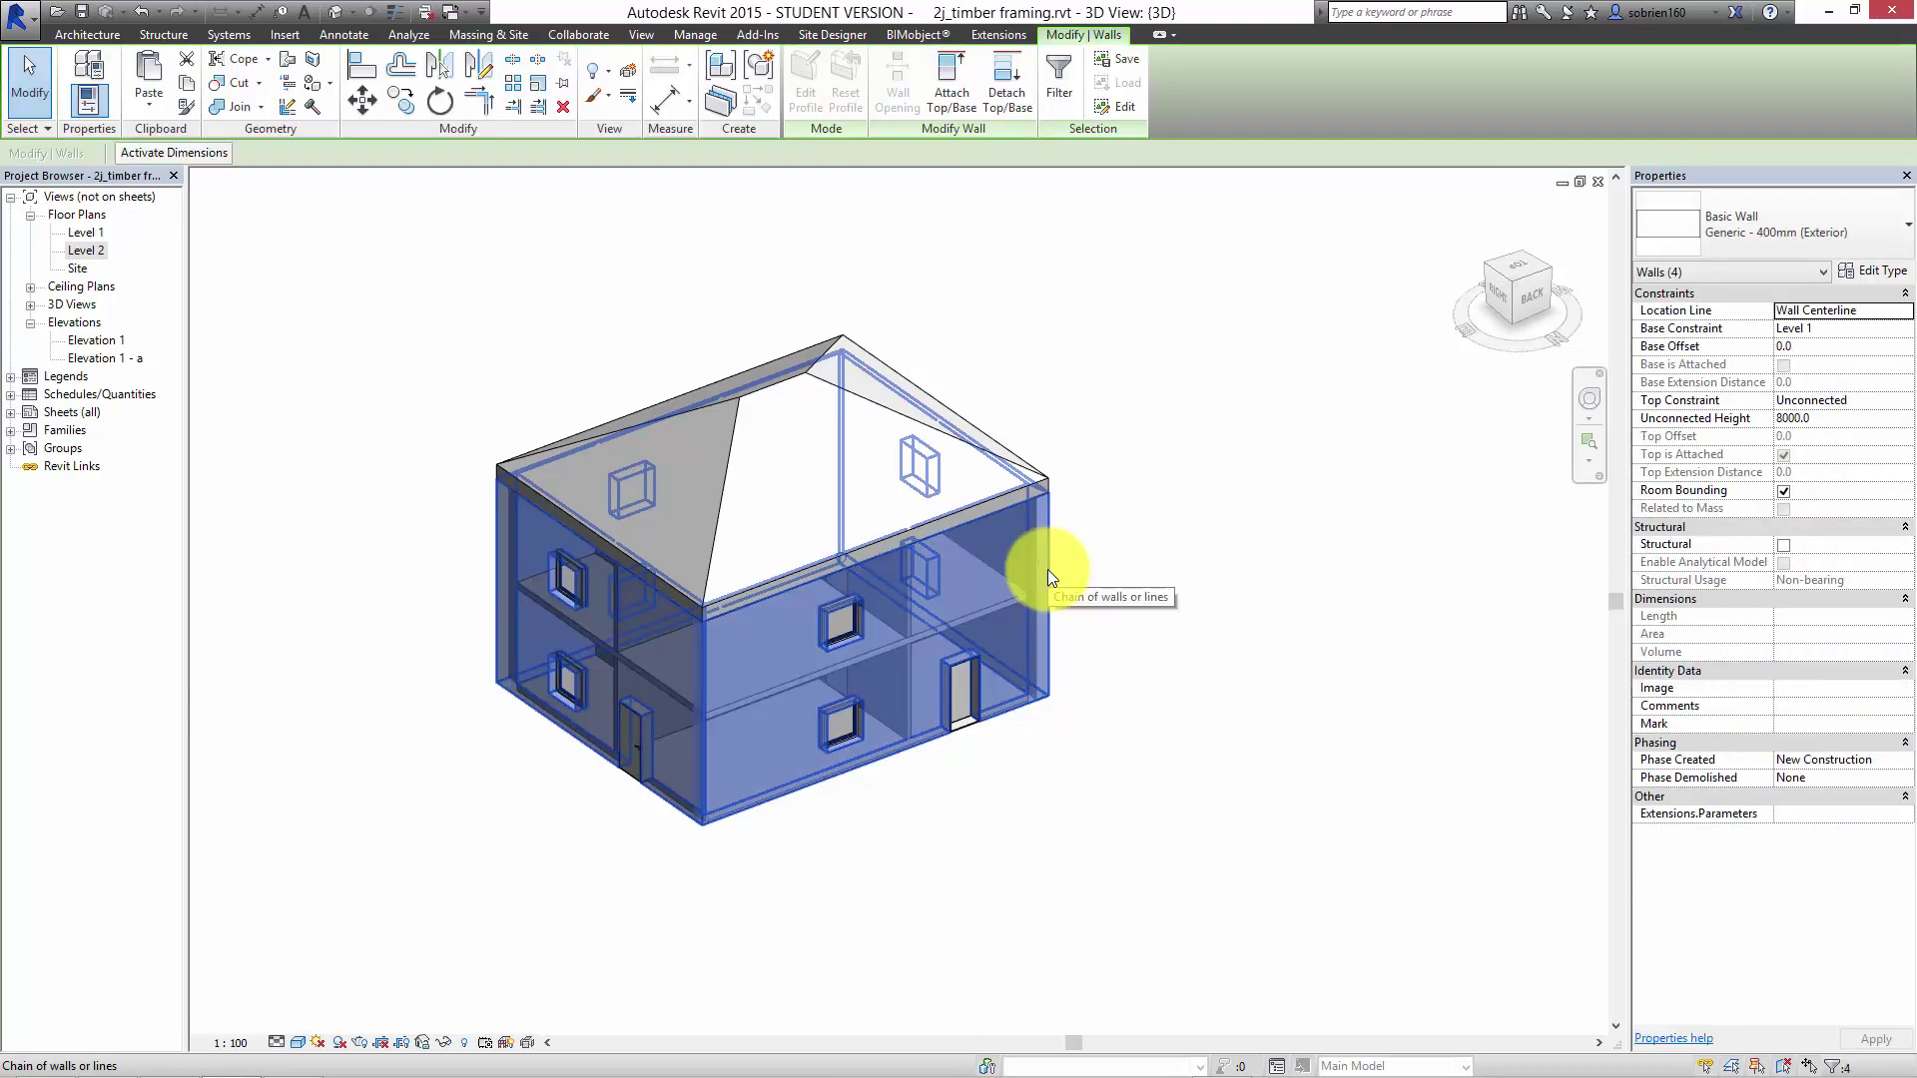
{"action": "left_click", "coordinate": [1872, 271]}
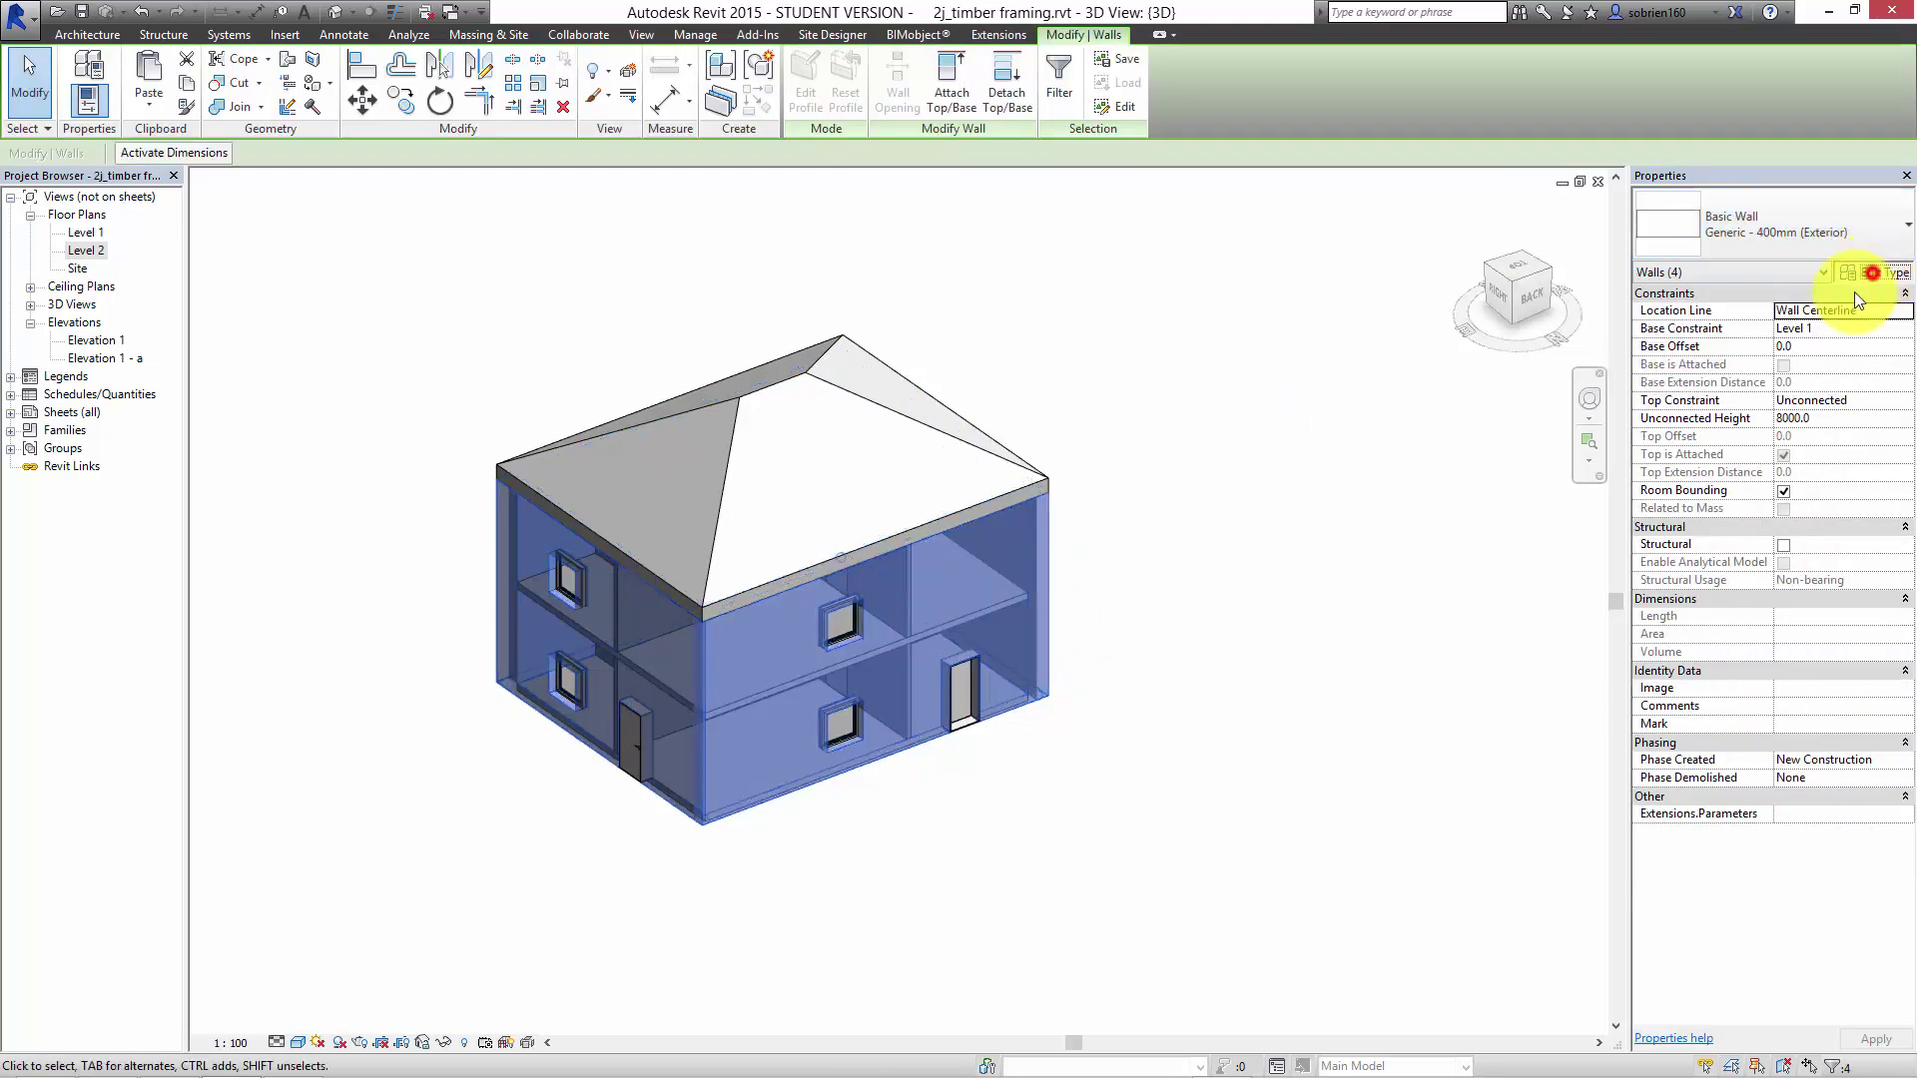
{"action": "left_click", "coordinate": [1052, 273]}
{"action": "left_click", "coordinate": [688, 268]}
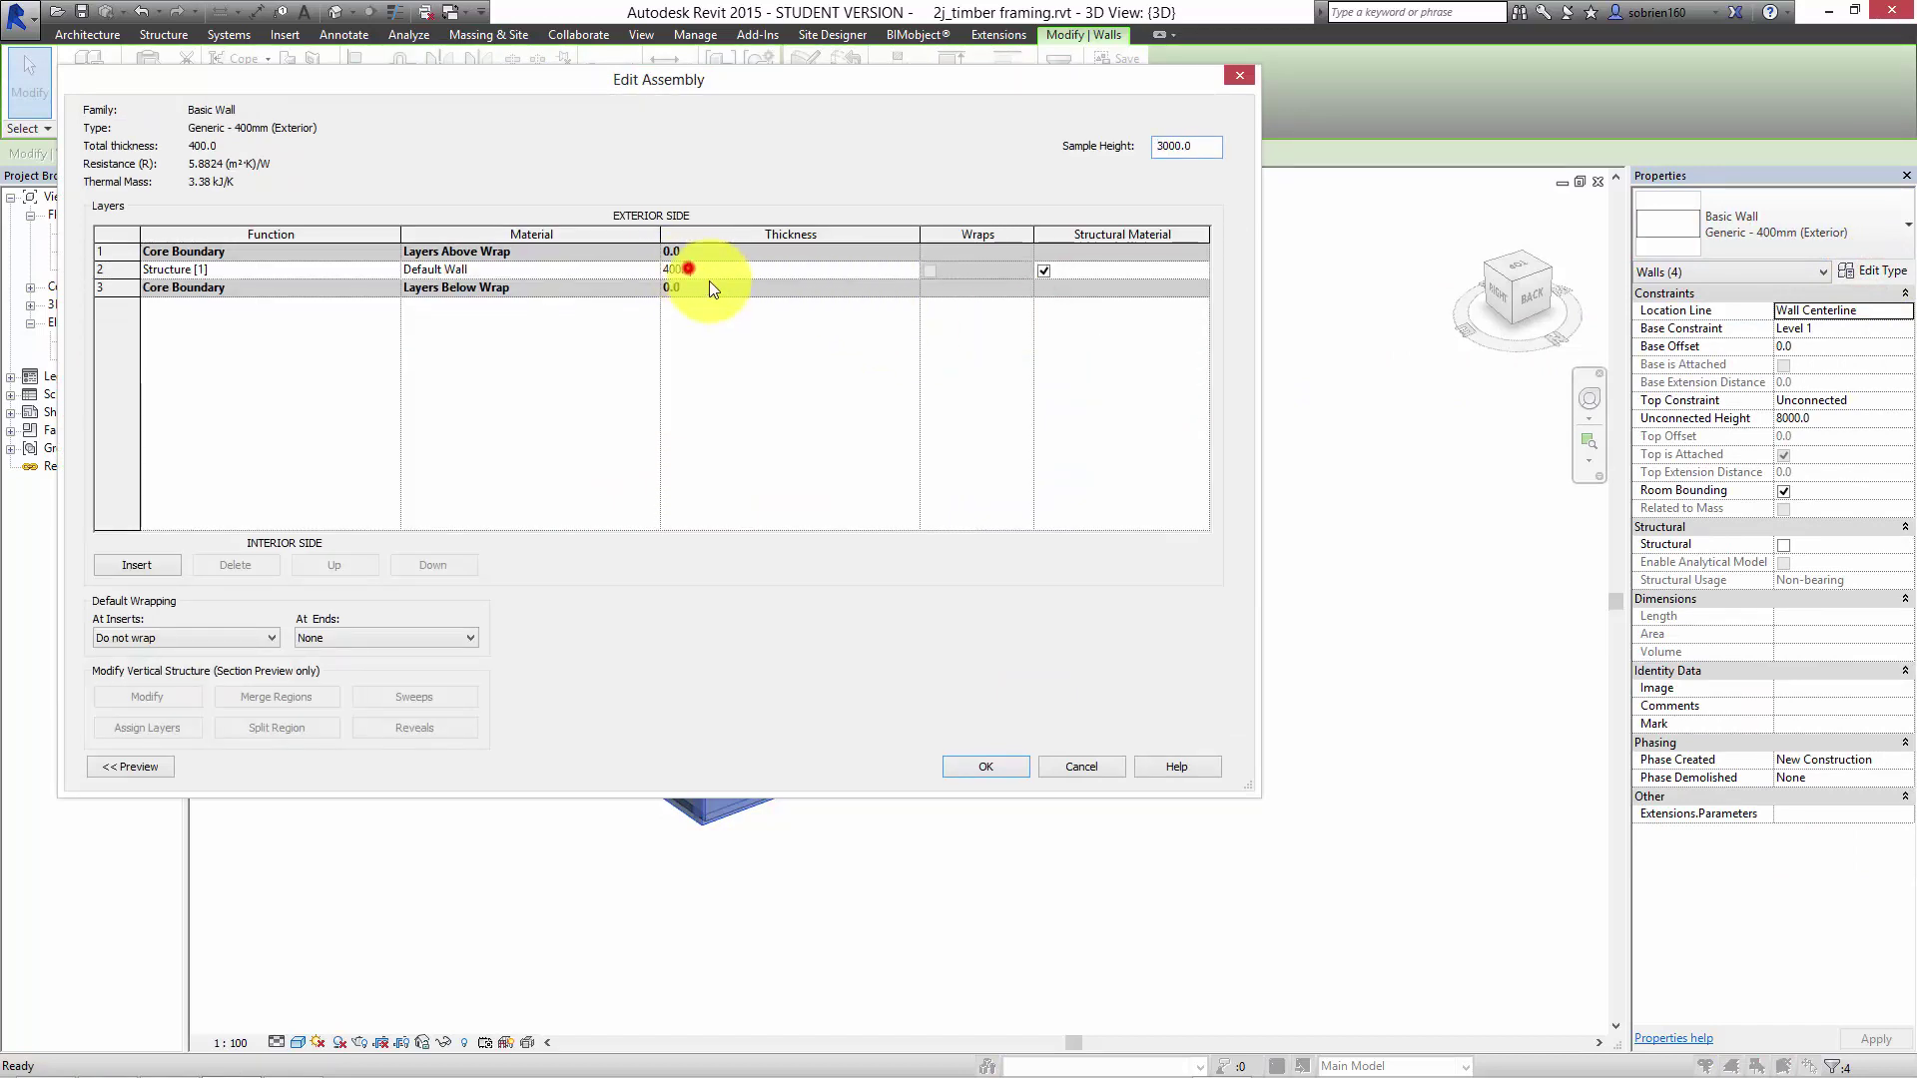
{"action": "left_click_drag", "start_coordinate": [719, 272], "coordinate": [620, 280]}
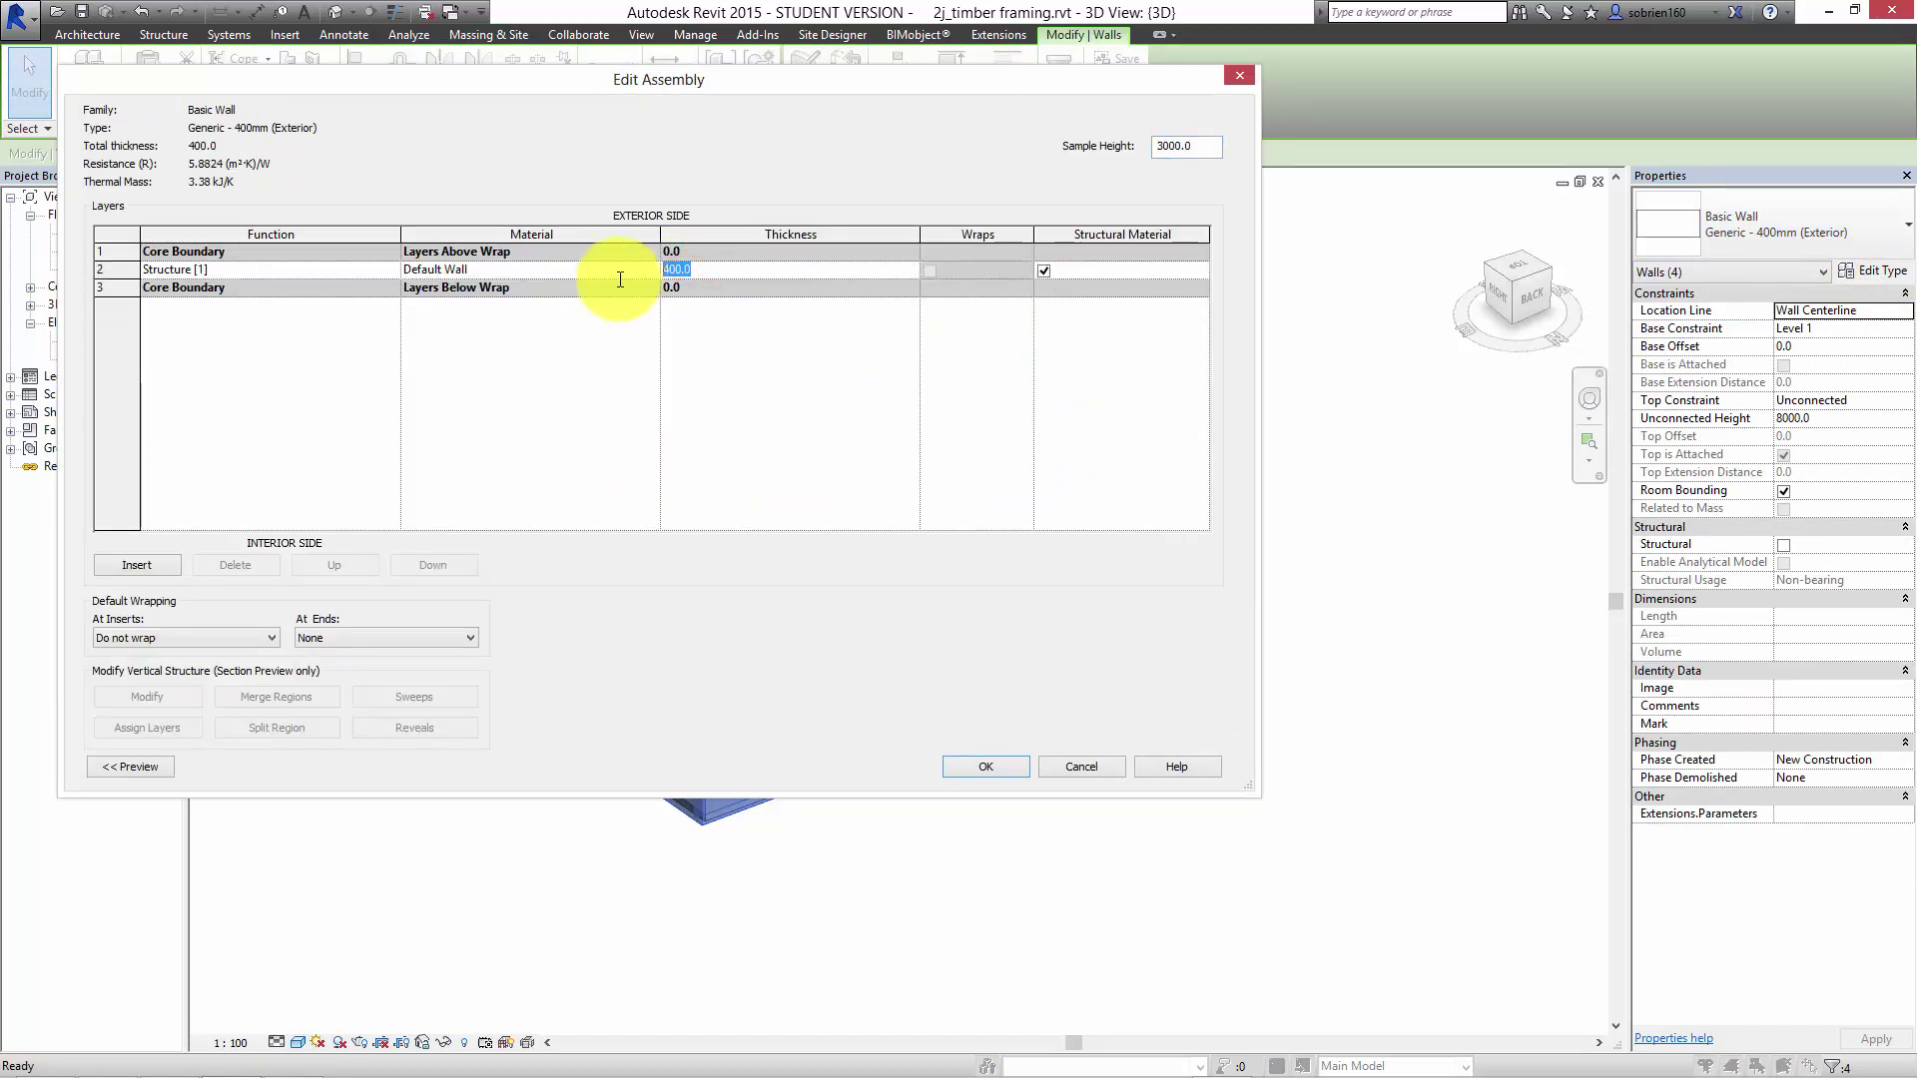
{"action": "type", "text": "120"}
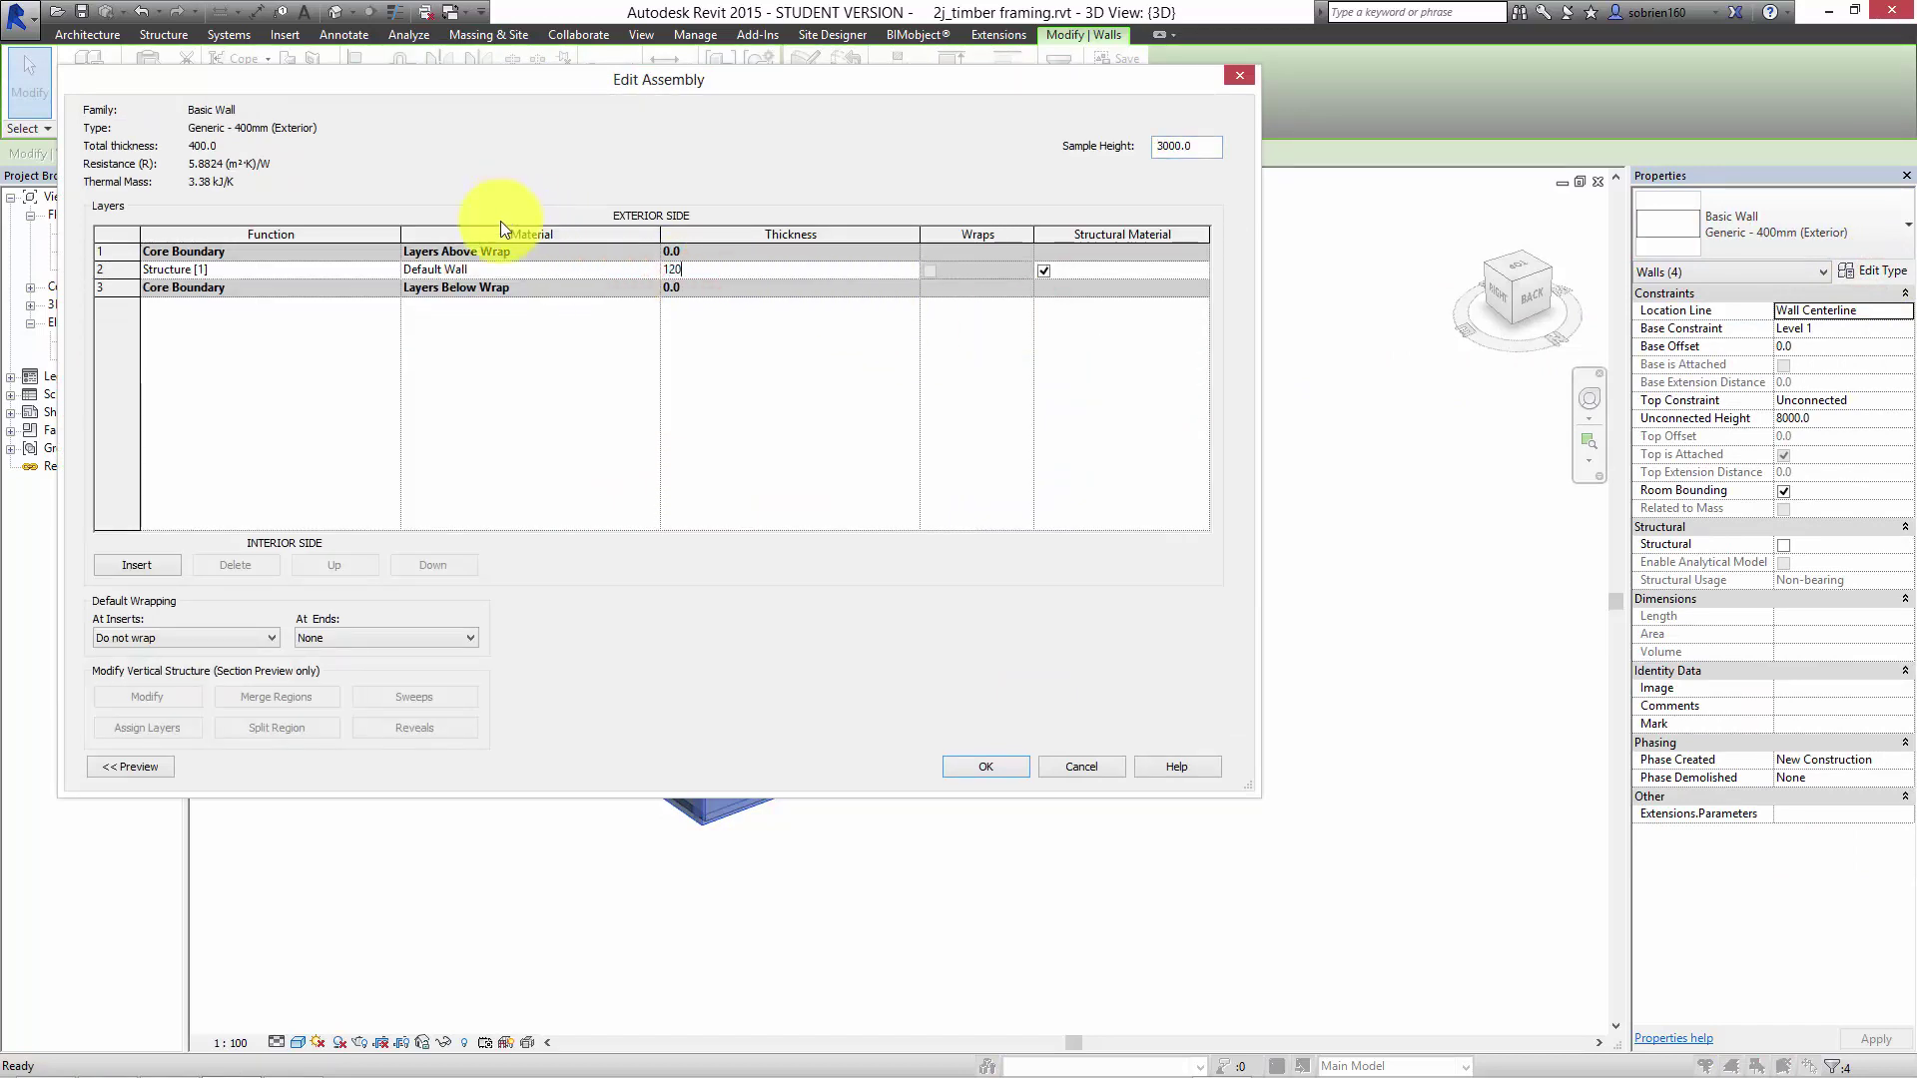
{"action": "left_click", "coordinate": [953, 766]}
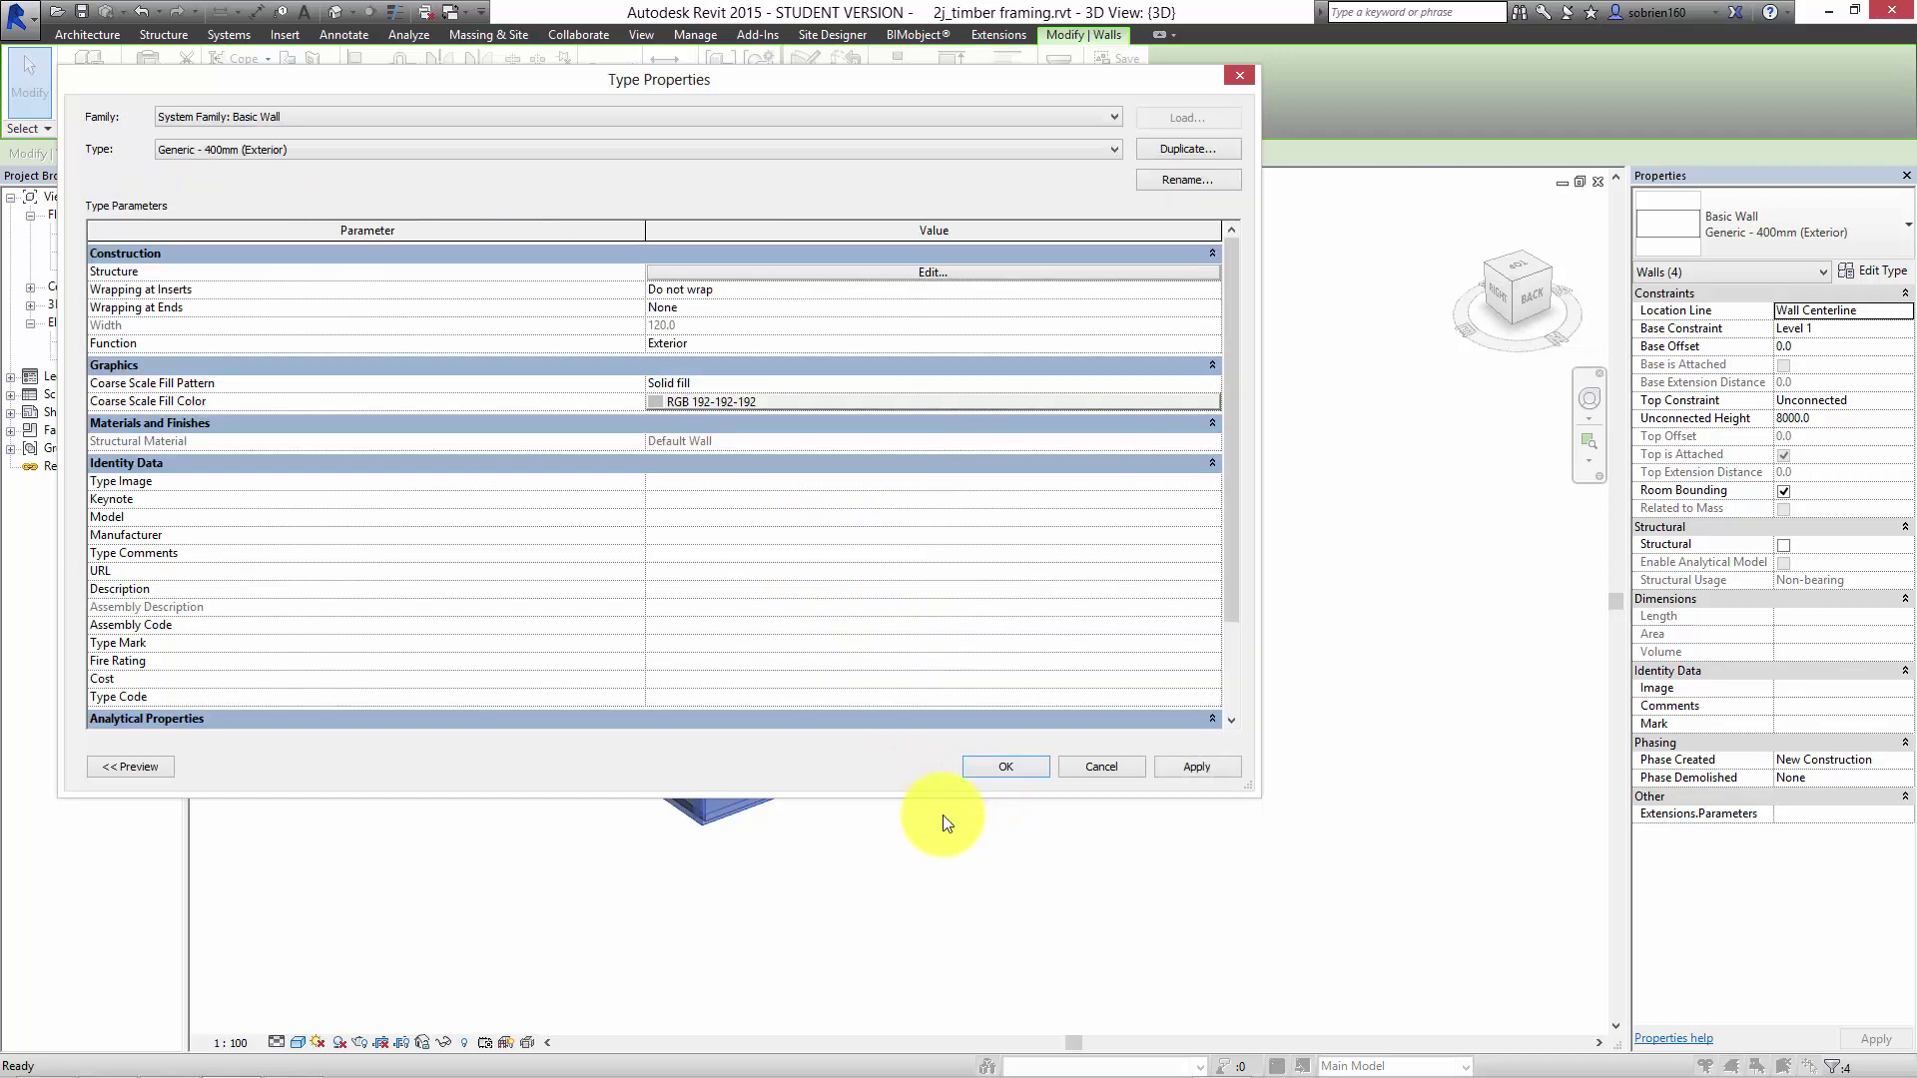
{"action": "left_click", "coordinate": [1220, 769]}
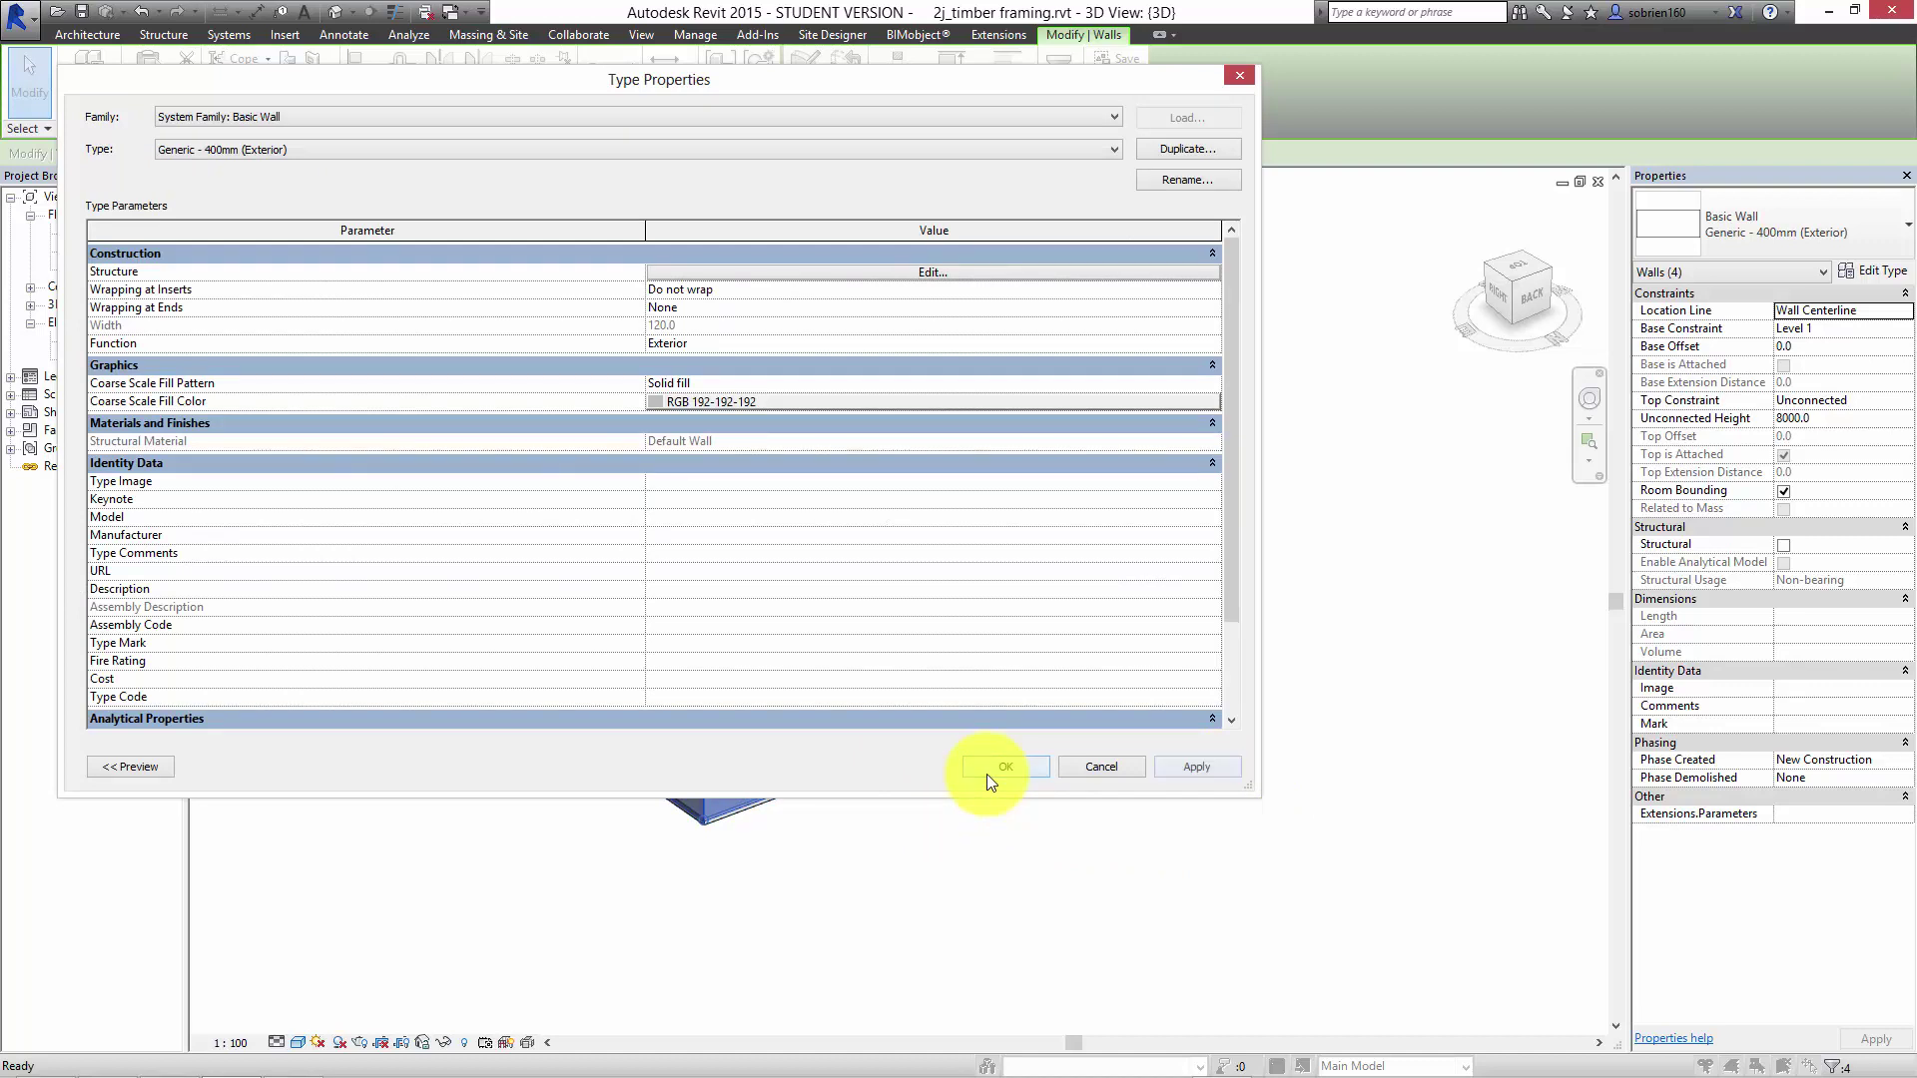
{"action": "left_click", "coordinate": [994, 767]}
{"action": "left_click", "coordinate": [1088, 804]}
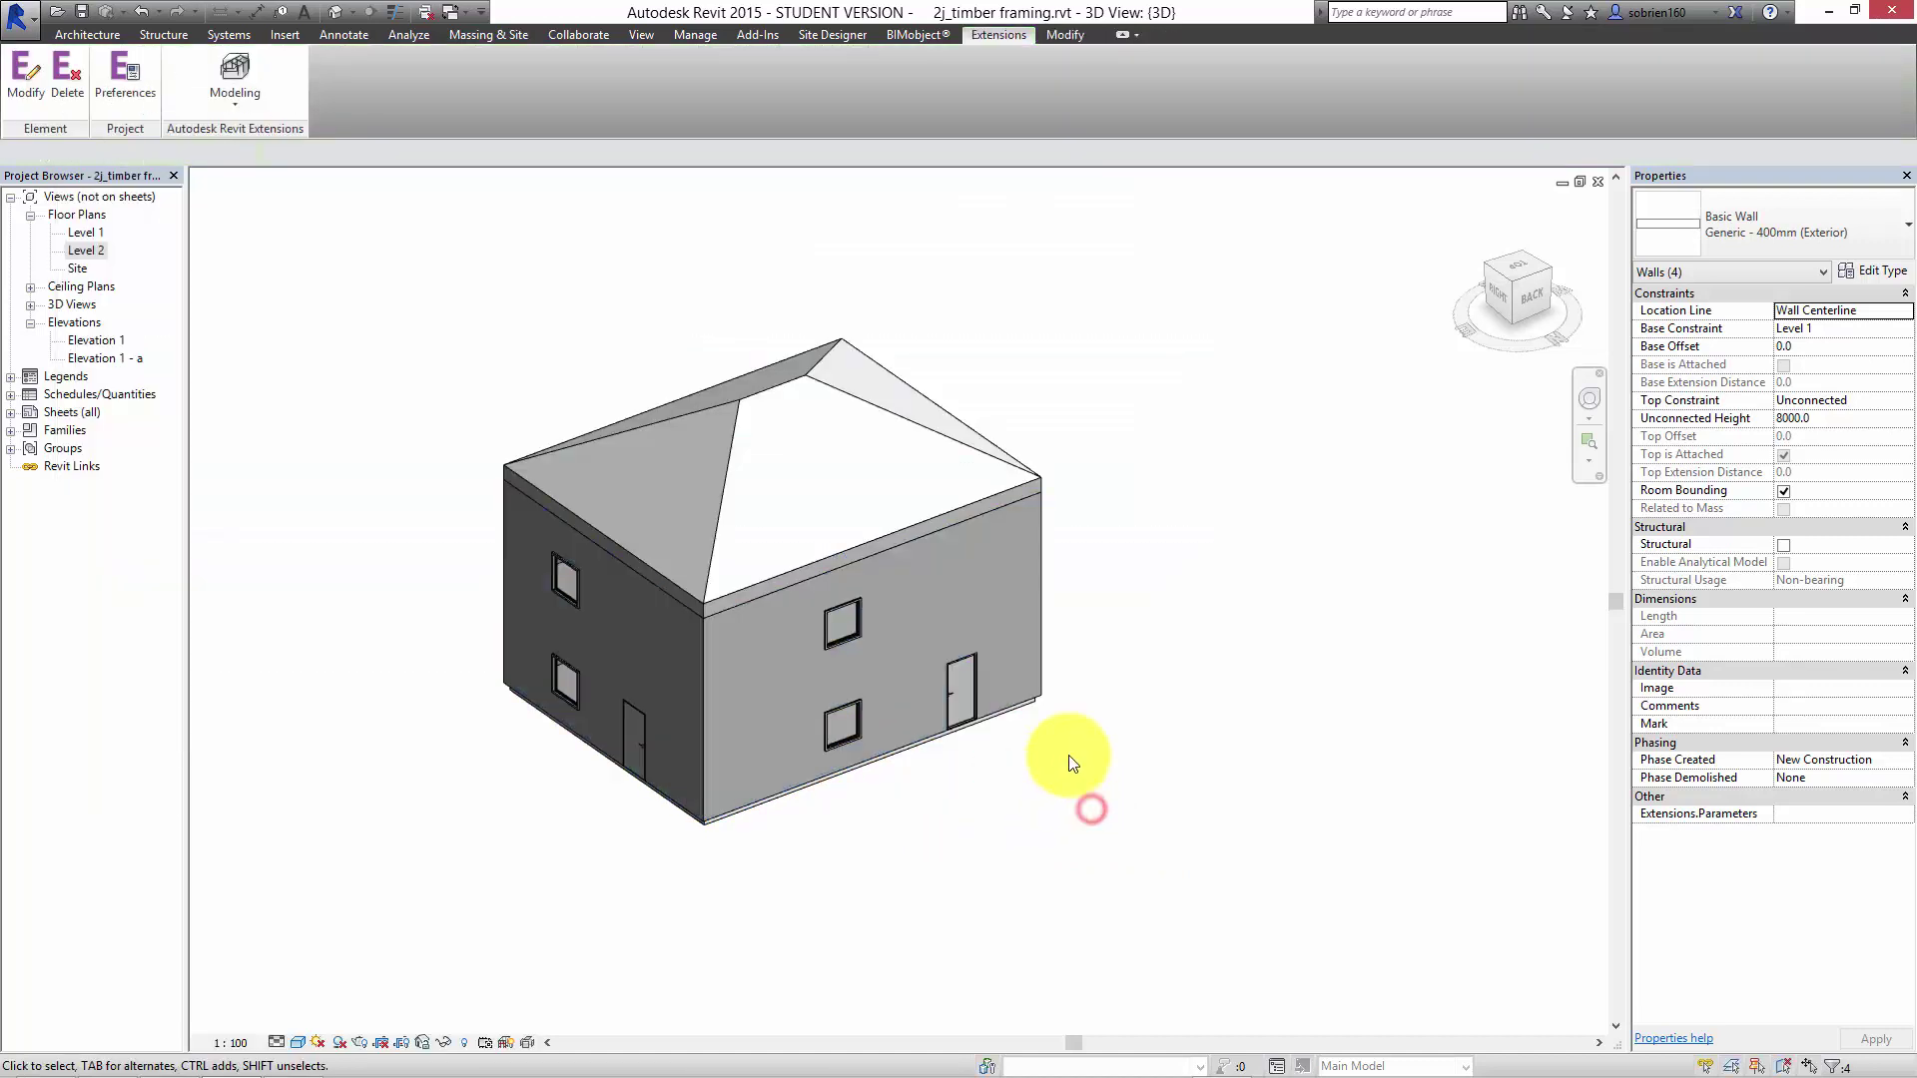
Select the entire building in the 3D view and start Wood Framing Walls for it.
{"action": "scroll", "coordinate": [1057, 548], "scroll_direction": "up", "scroll_amount": 5}
{"action": "left_click", "coordinate": [1014, 557]}
{"action": "scroll", "coordinate": [1118, 638], "scroll_direction": "down", "scroll_amount": 6}
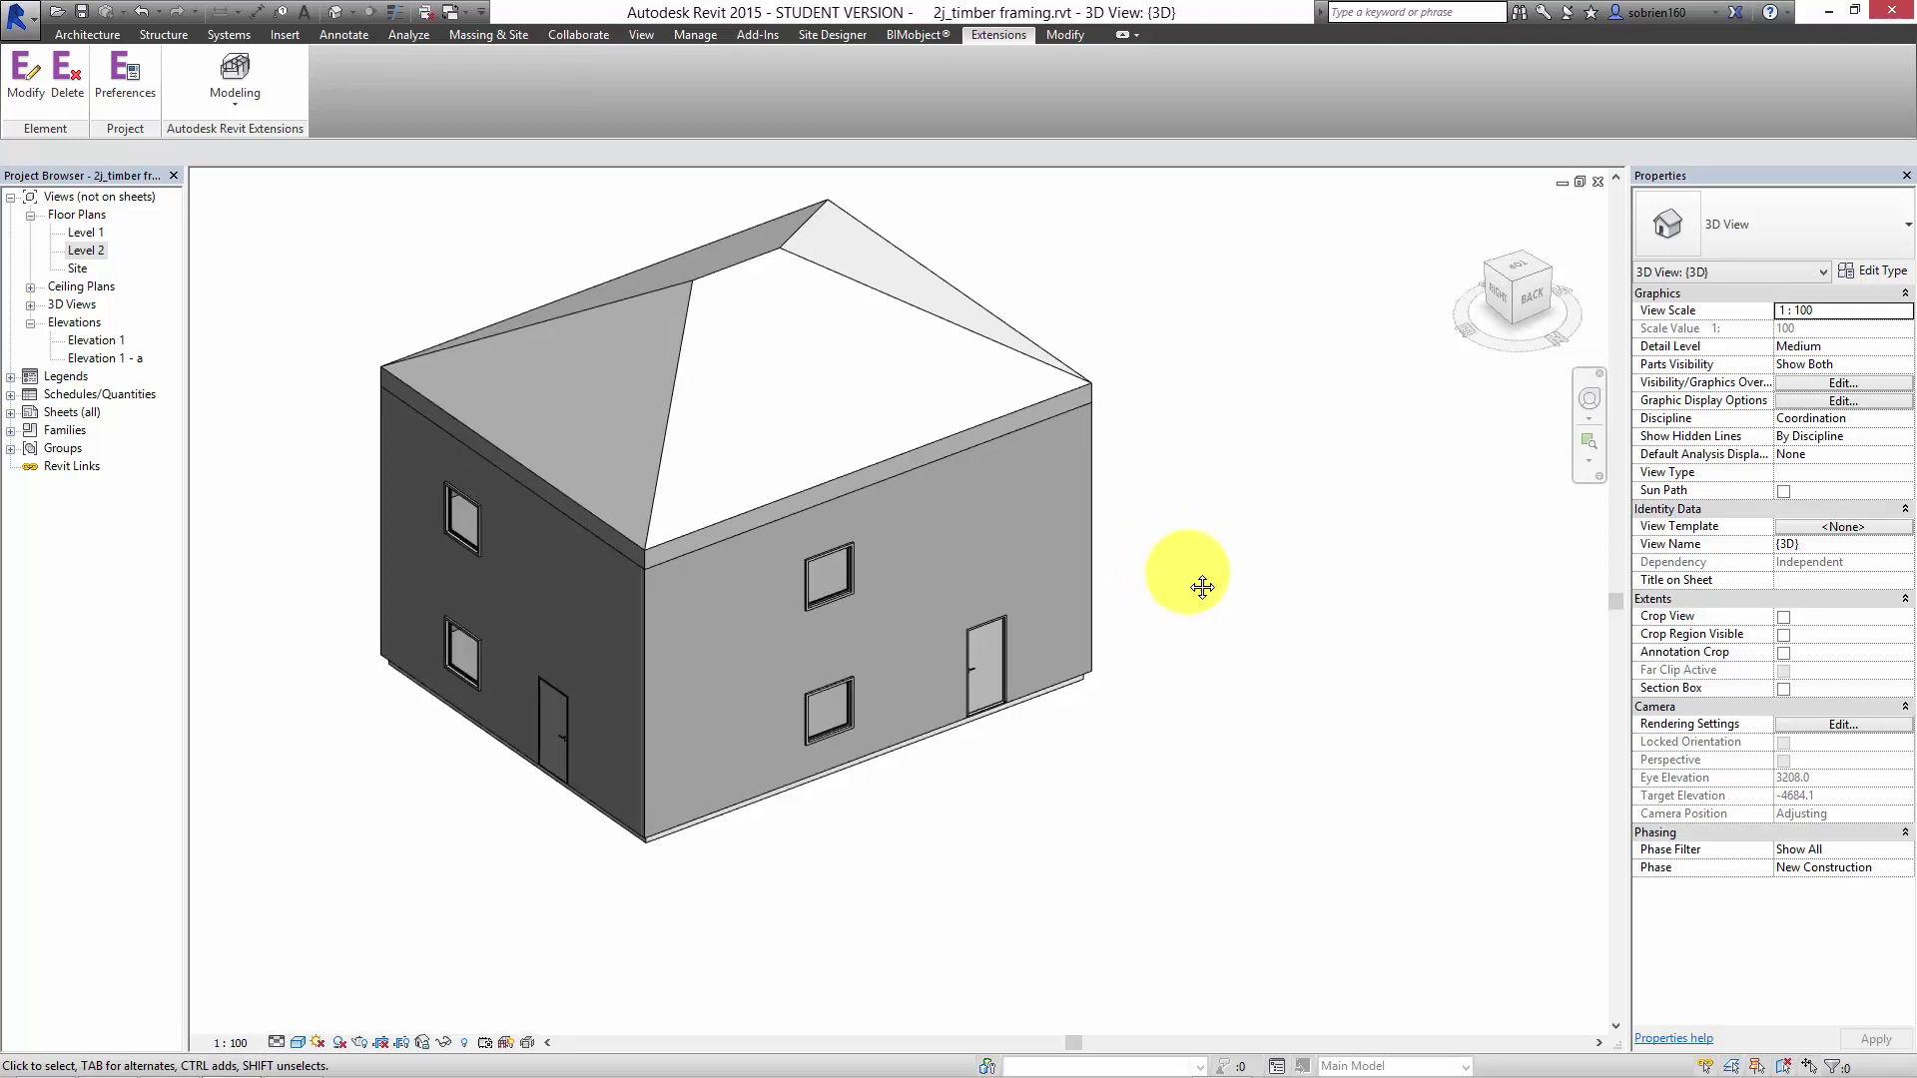
{"action": "scroll", "coordinate": [1213, 591], "scroll_direction": "down", "scroll_amount": 2}
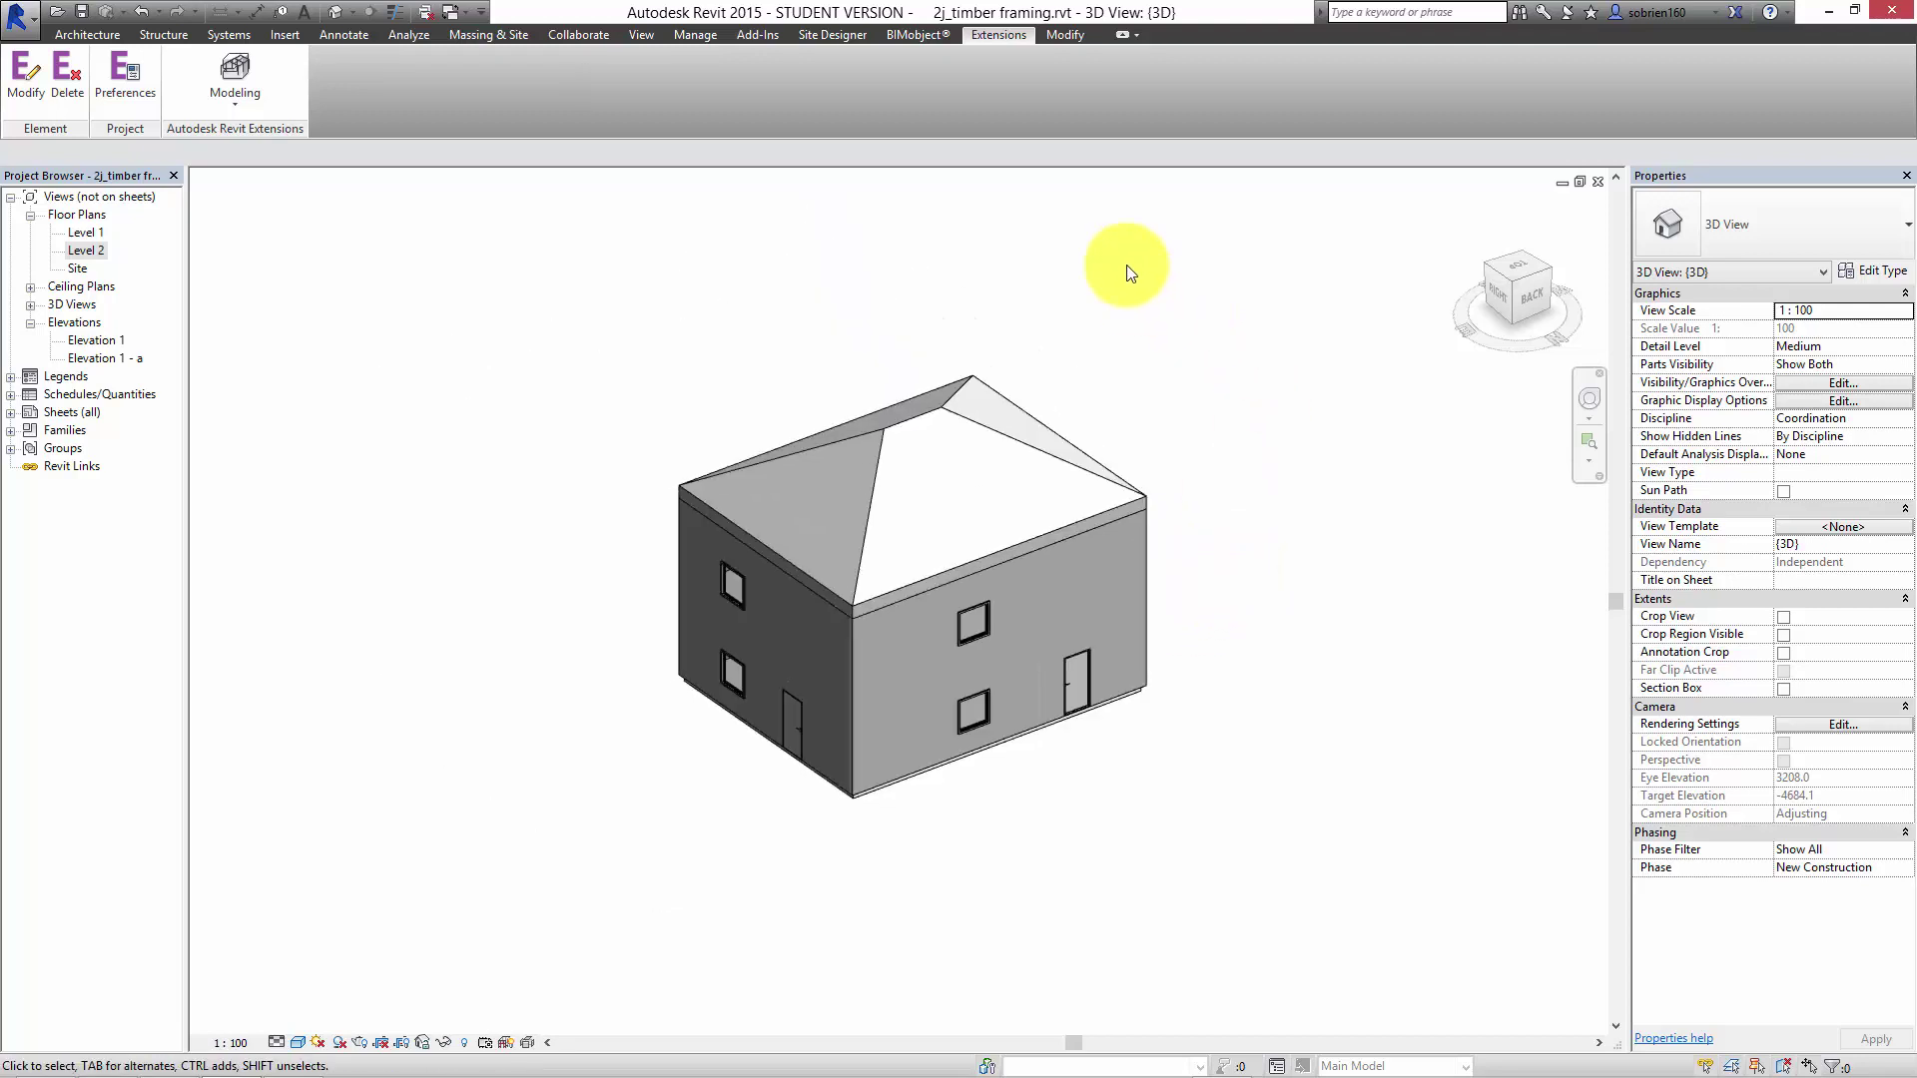
{"action": "left_click_drag", "start_coordinate": [1186, 335], "coordinate": [522, 870]}
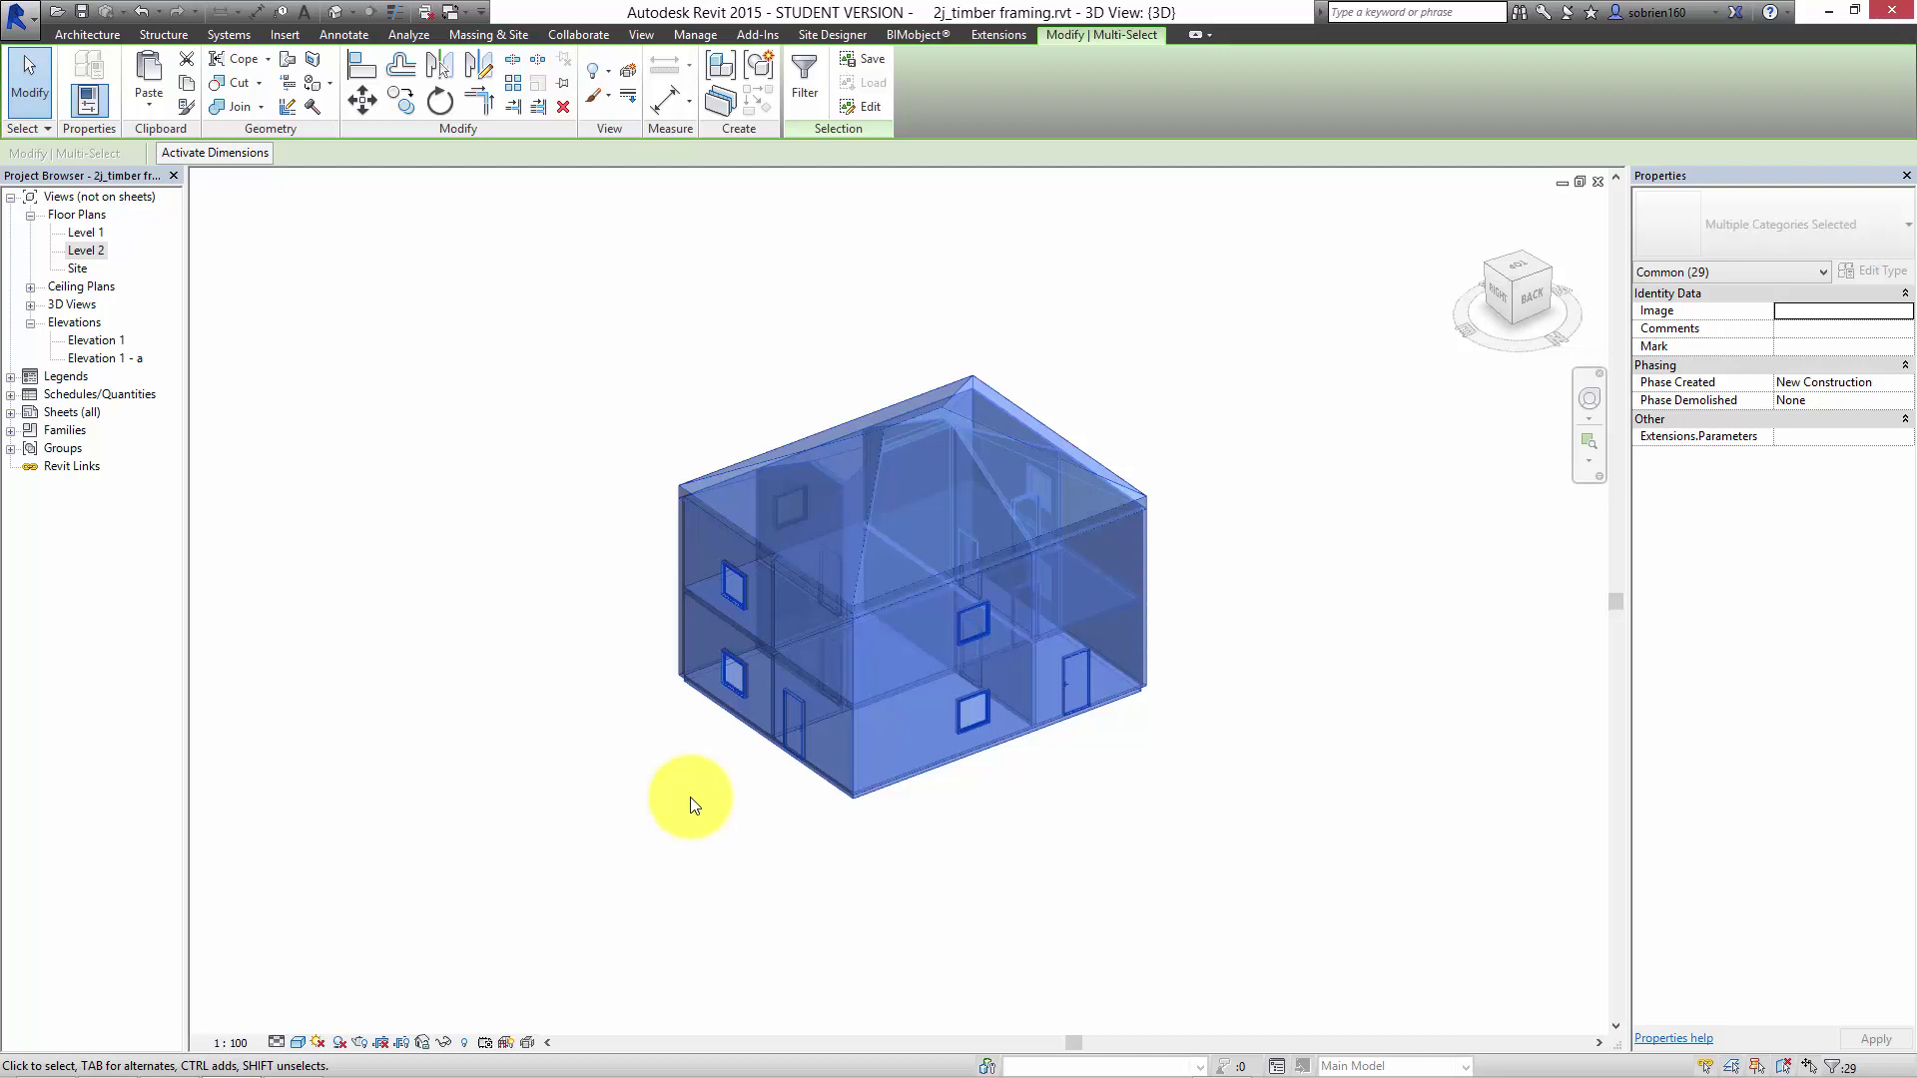
{"action": "left_click", "coordinate": [997, 36]}
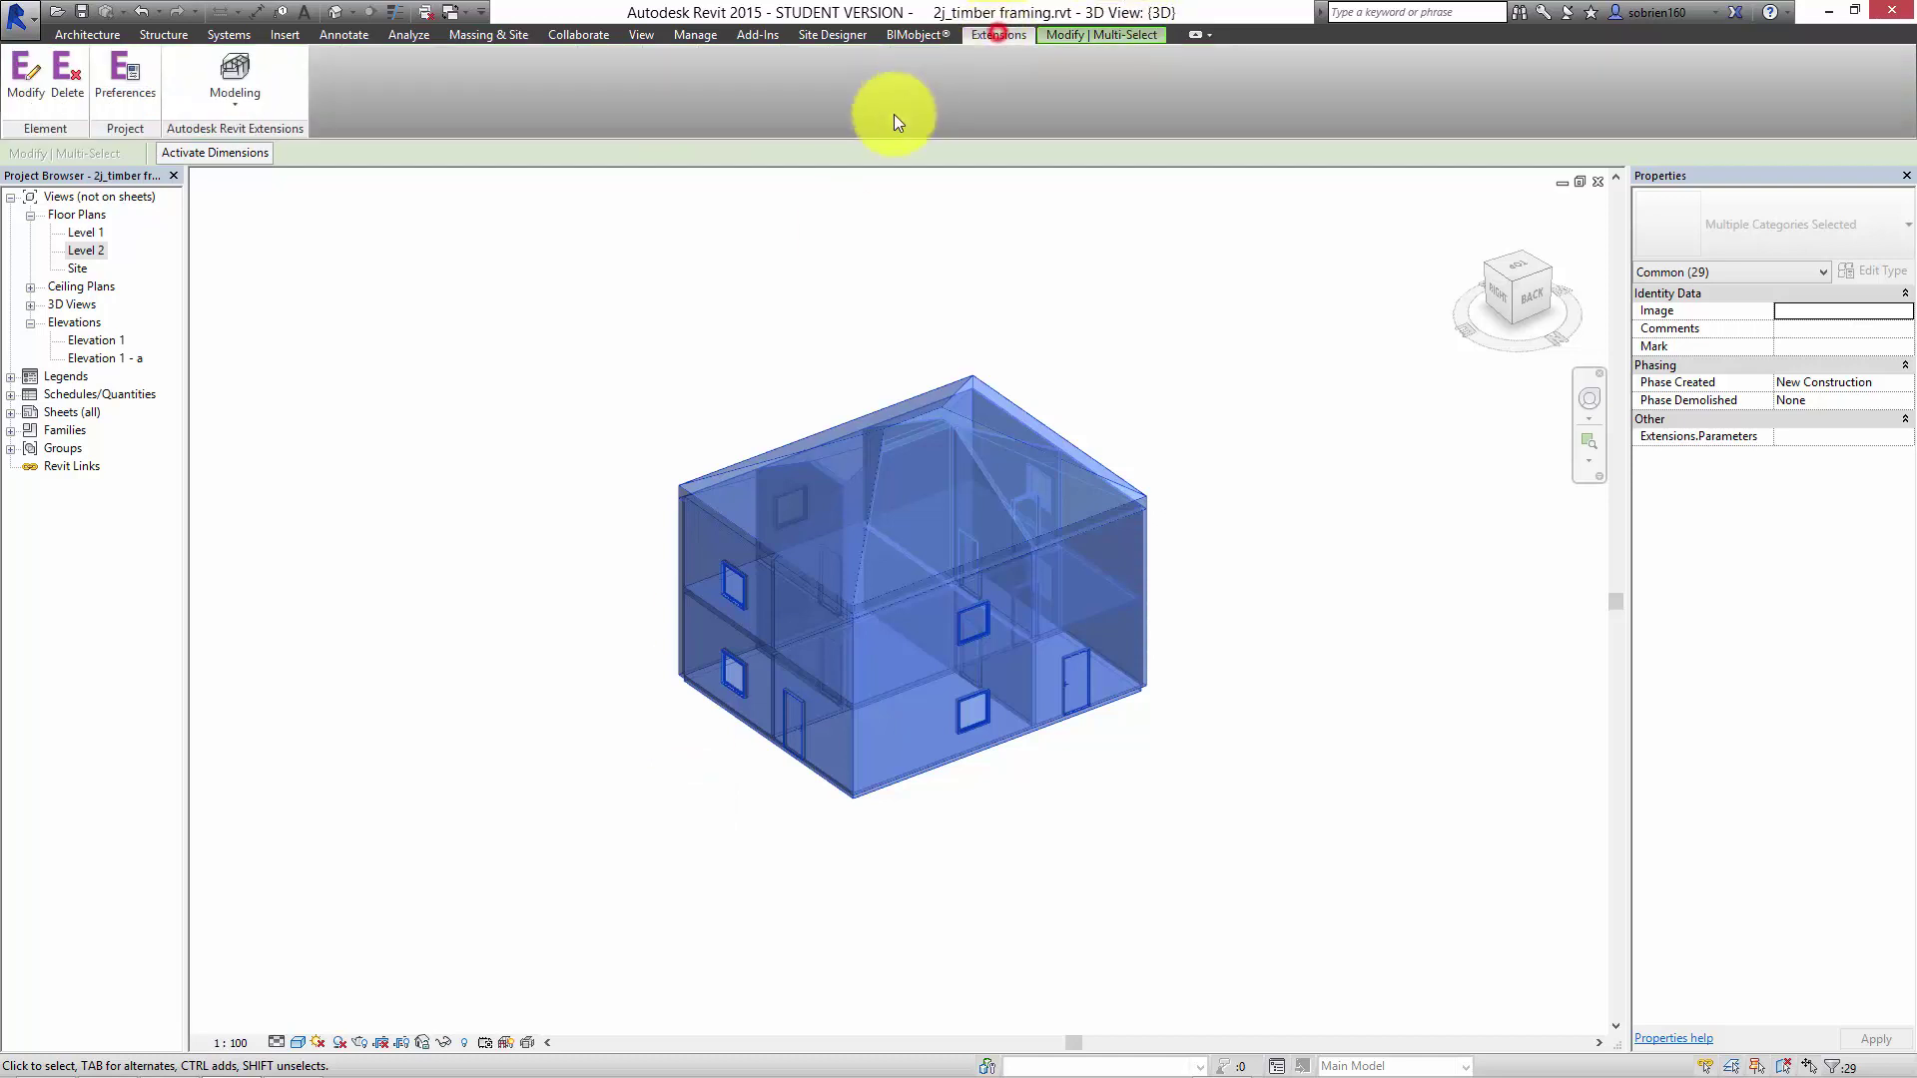
{"action": "left_click", "coordinate": [228, 111]}
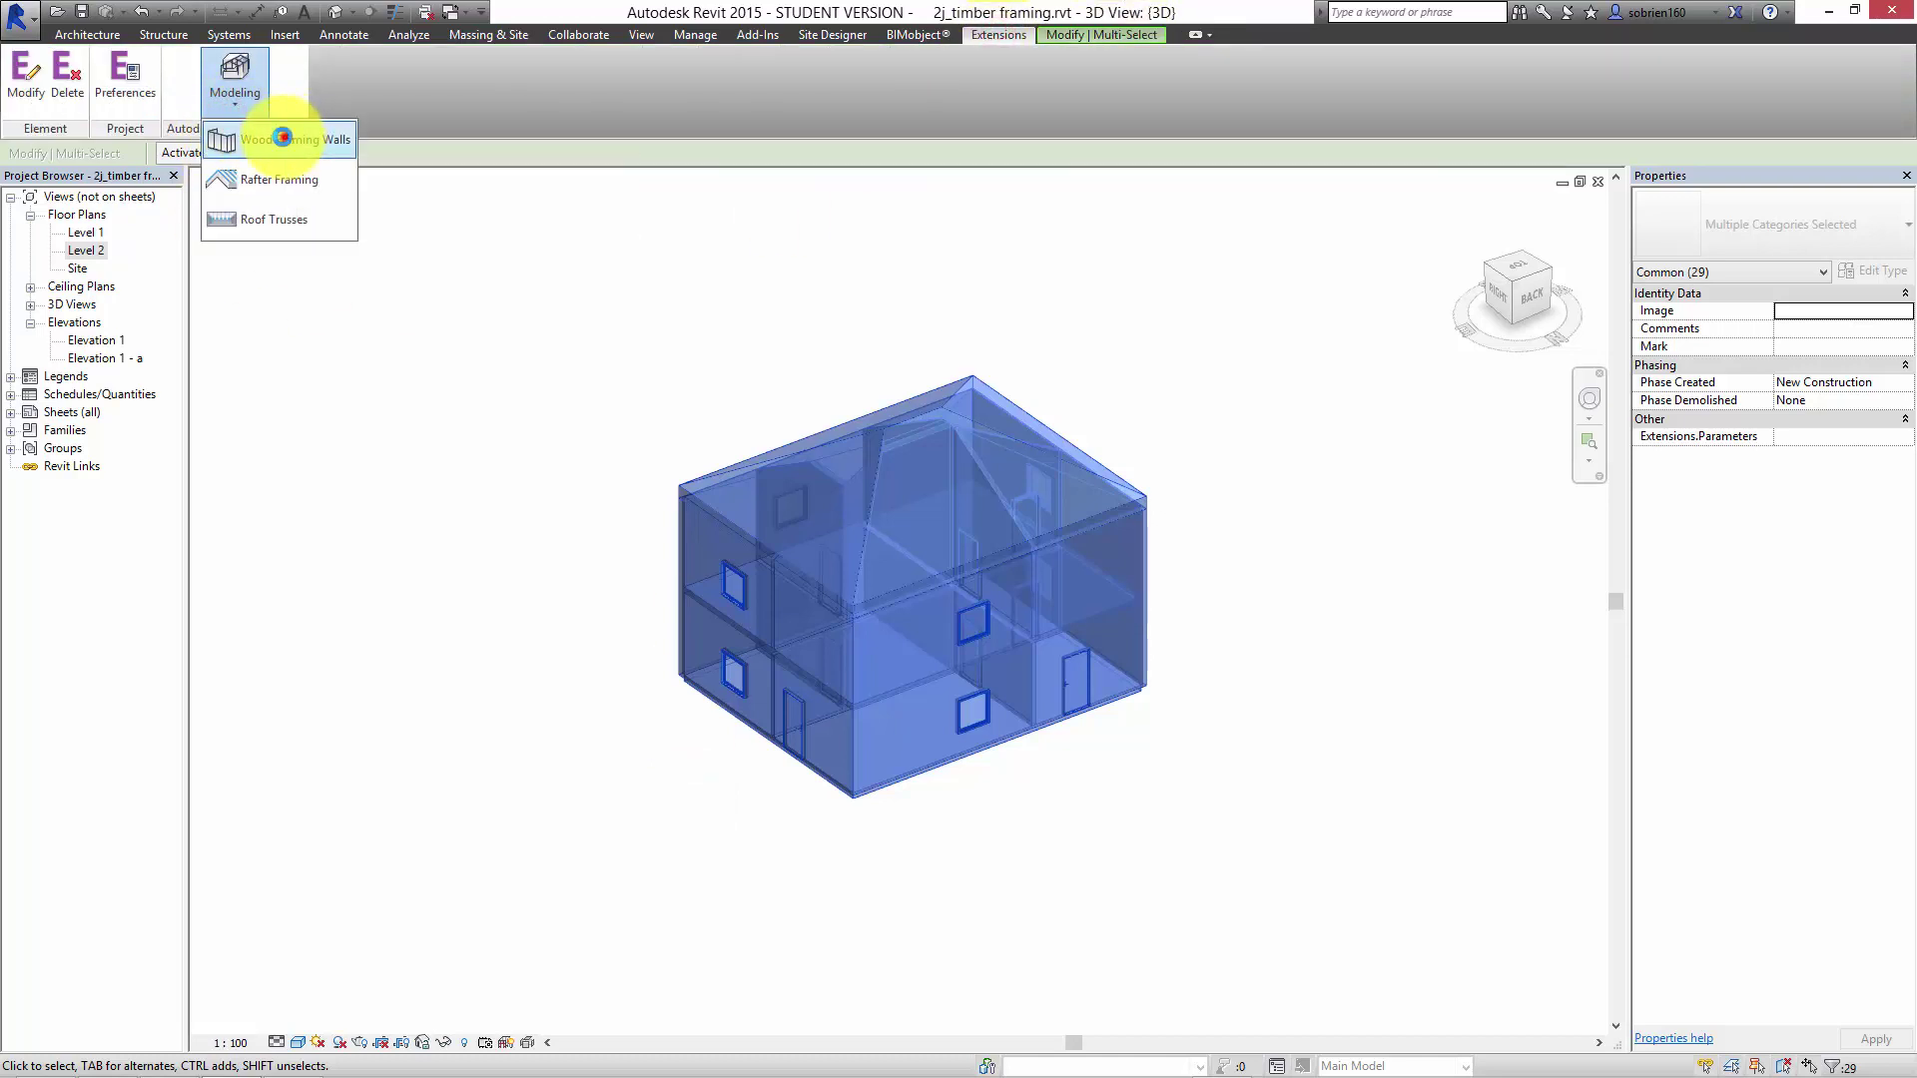
{"action": "left_click", "coordinate": [286, 141]}
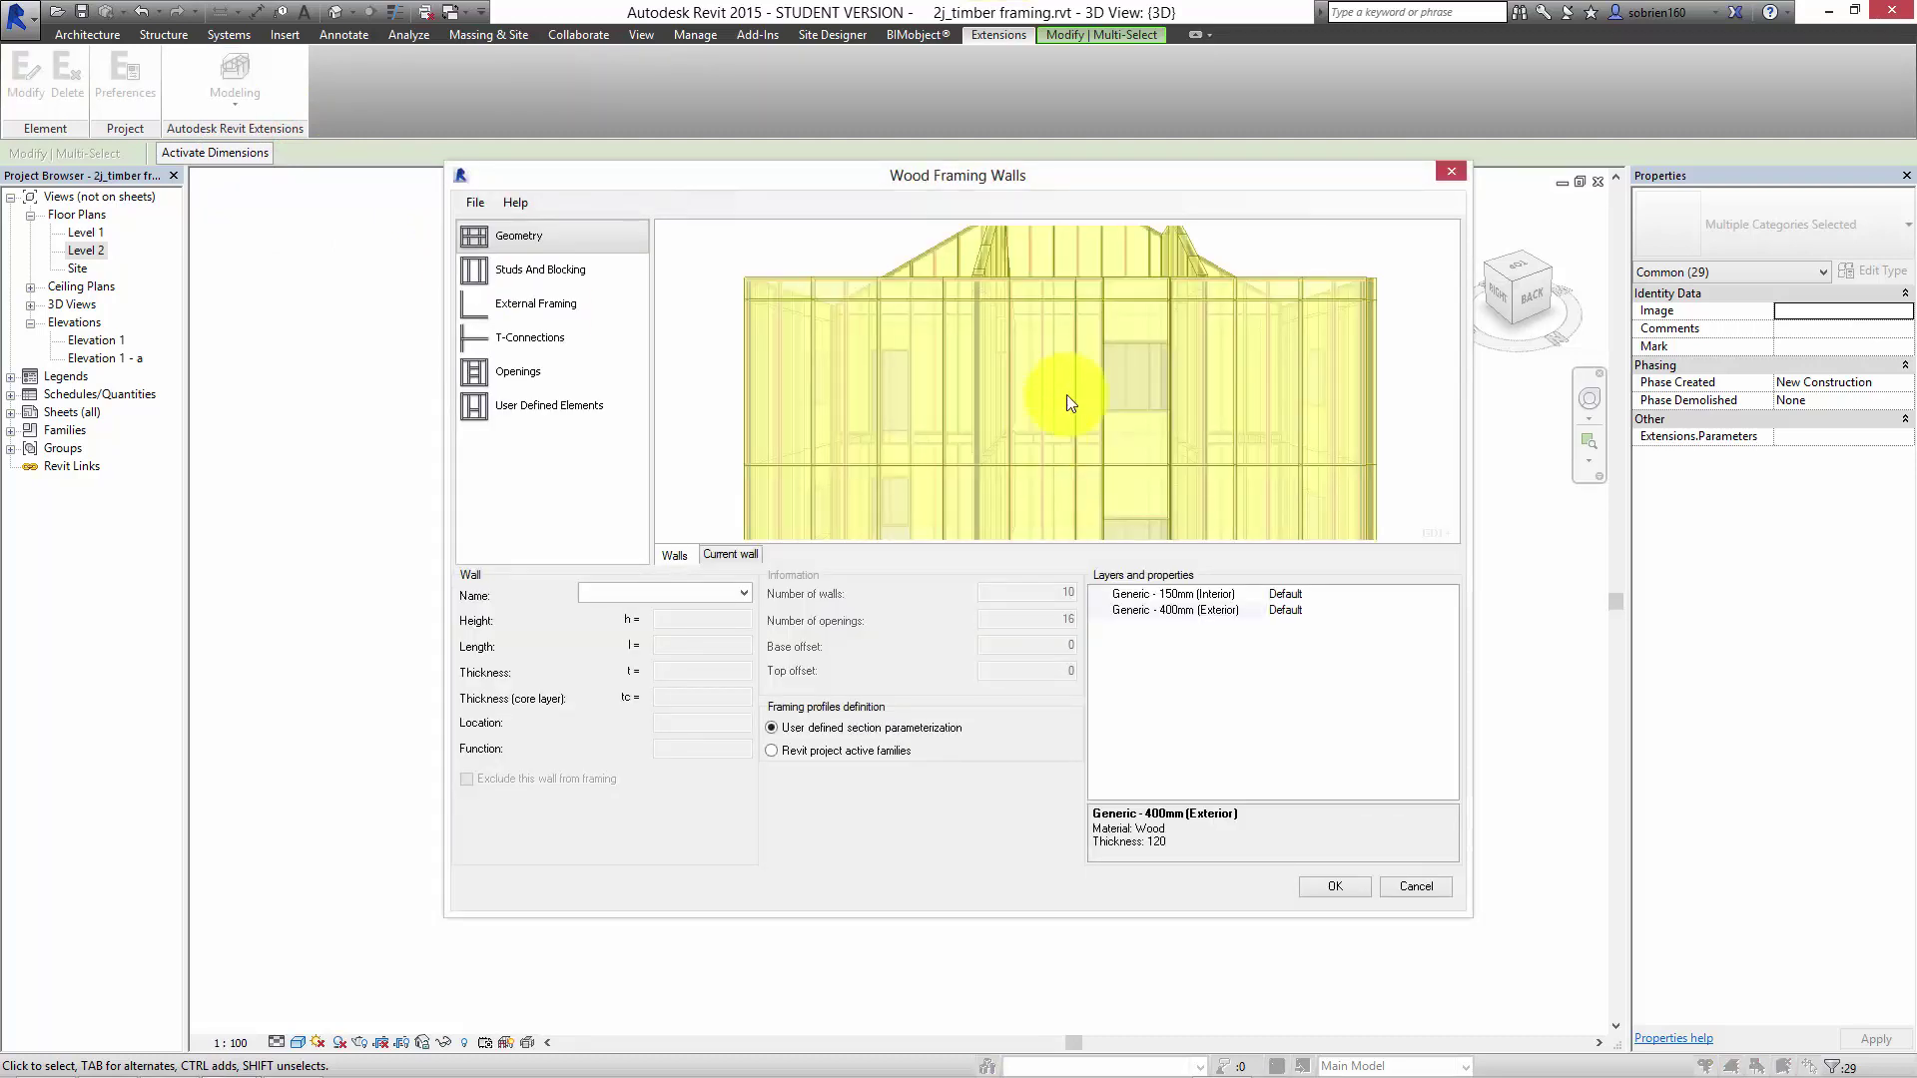
Pick the front exterior wall in the framing preview and define the framing profiles from the Revit project active families.
{"action": "left_click_drag", "start_coordinate": [1075, 179], "coordinate": [1080, 231]}
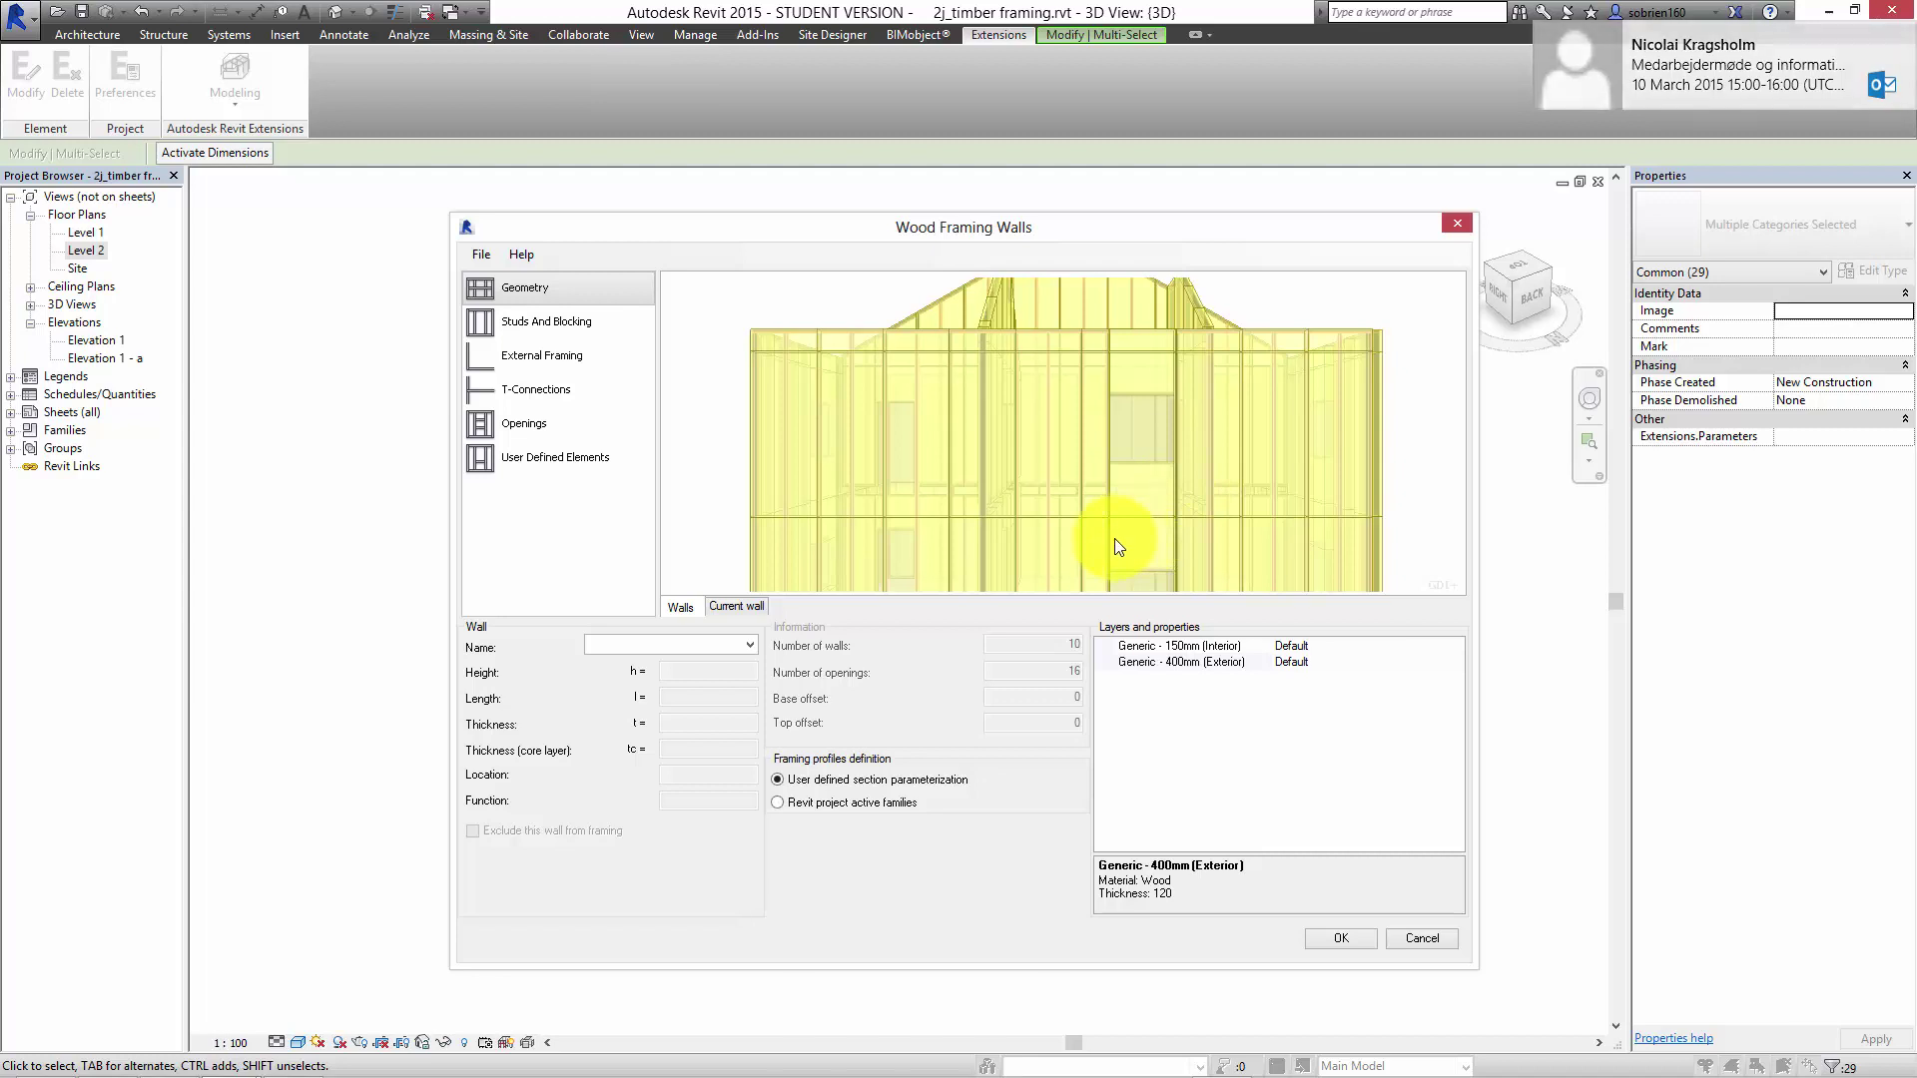
{"action": "left_click_drag", "start_coordinate": [1141, 514], "coordinate": [753, 436]}
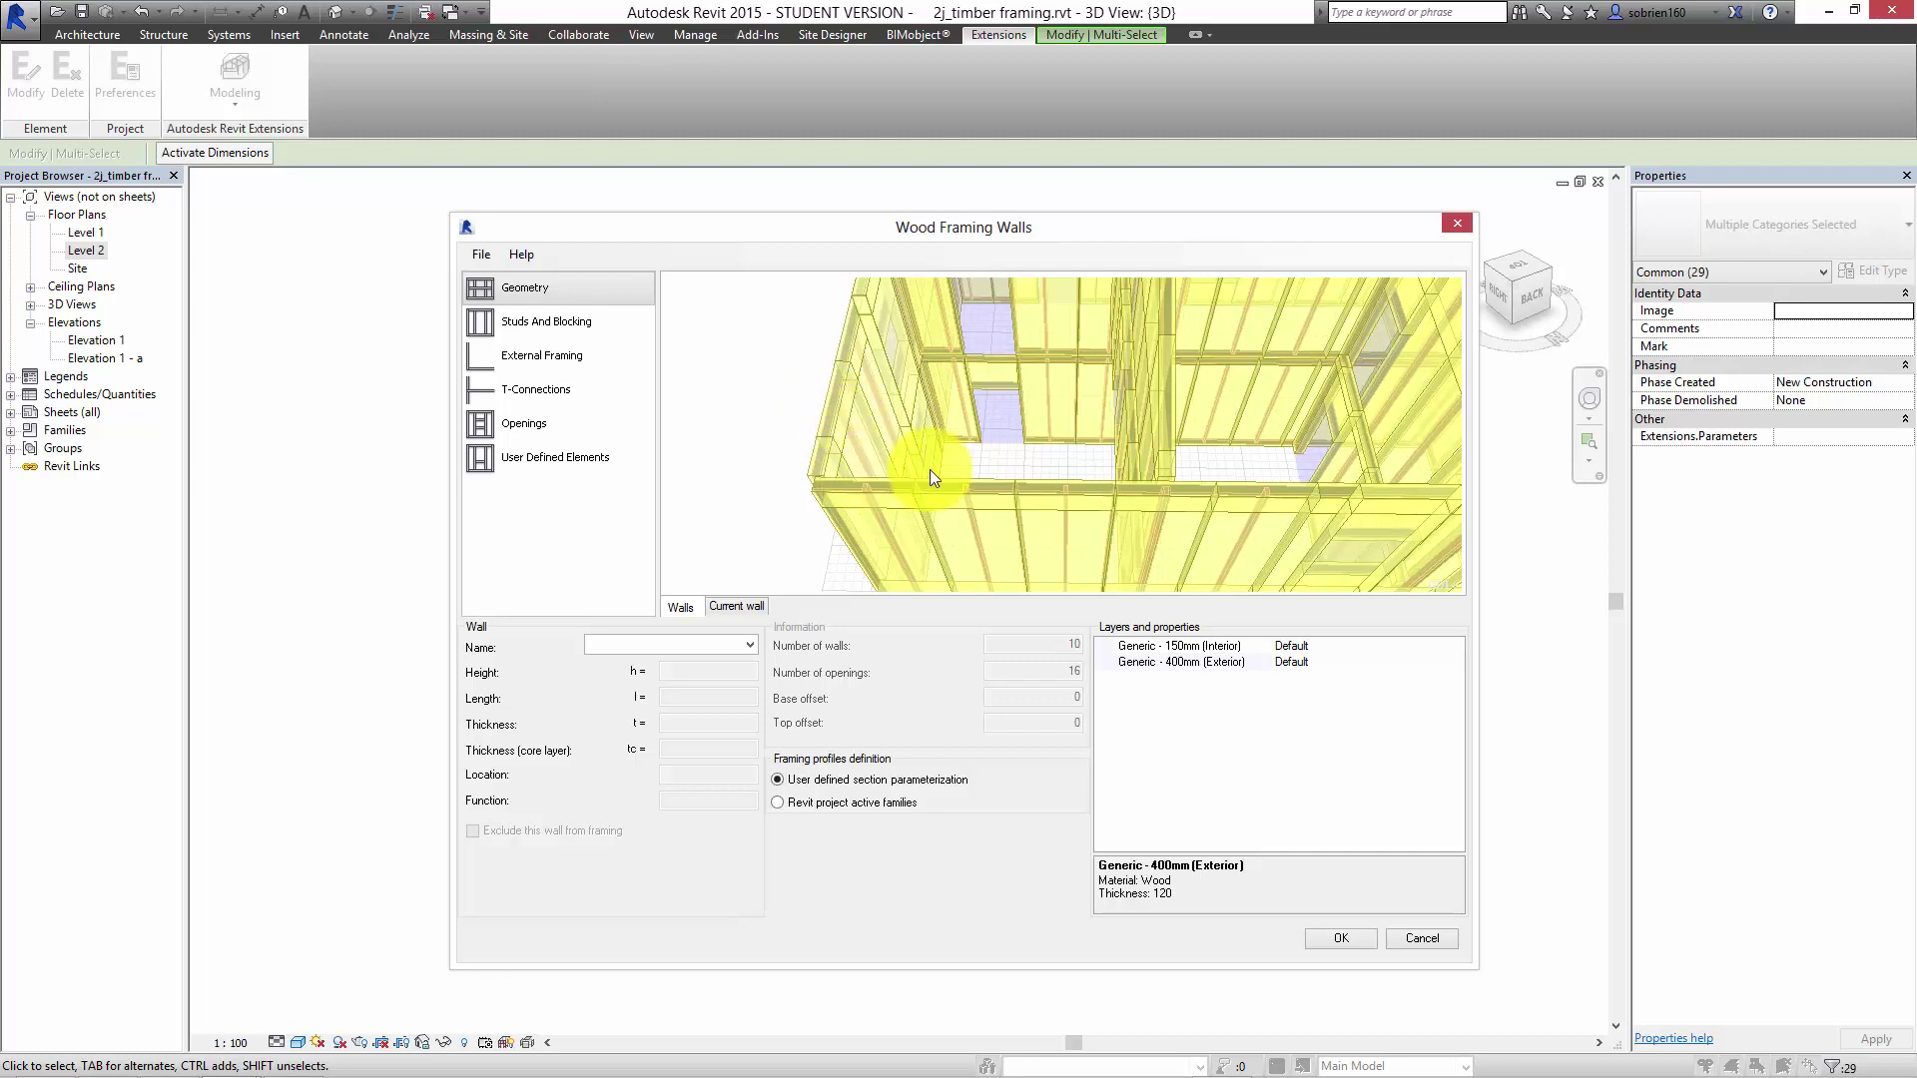
{"action": "middle_click_drag", "start_coordinate": [918, 481], "coordinate": [917, 422], "text": "shift"}
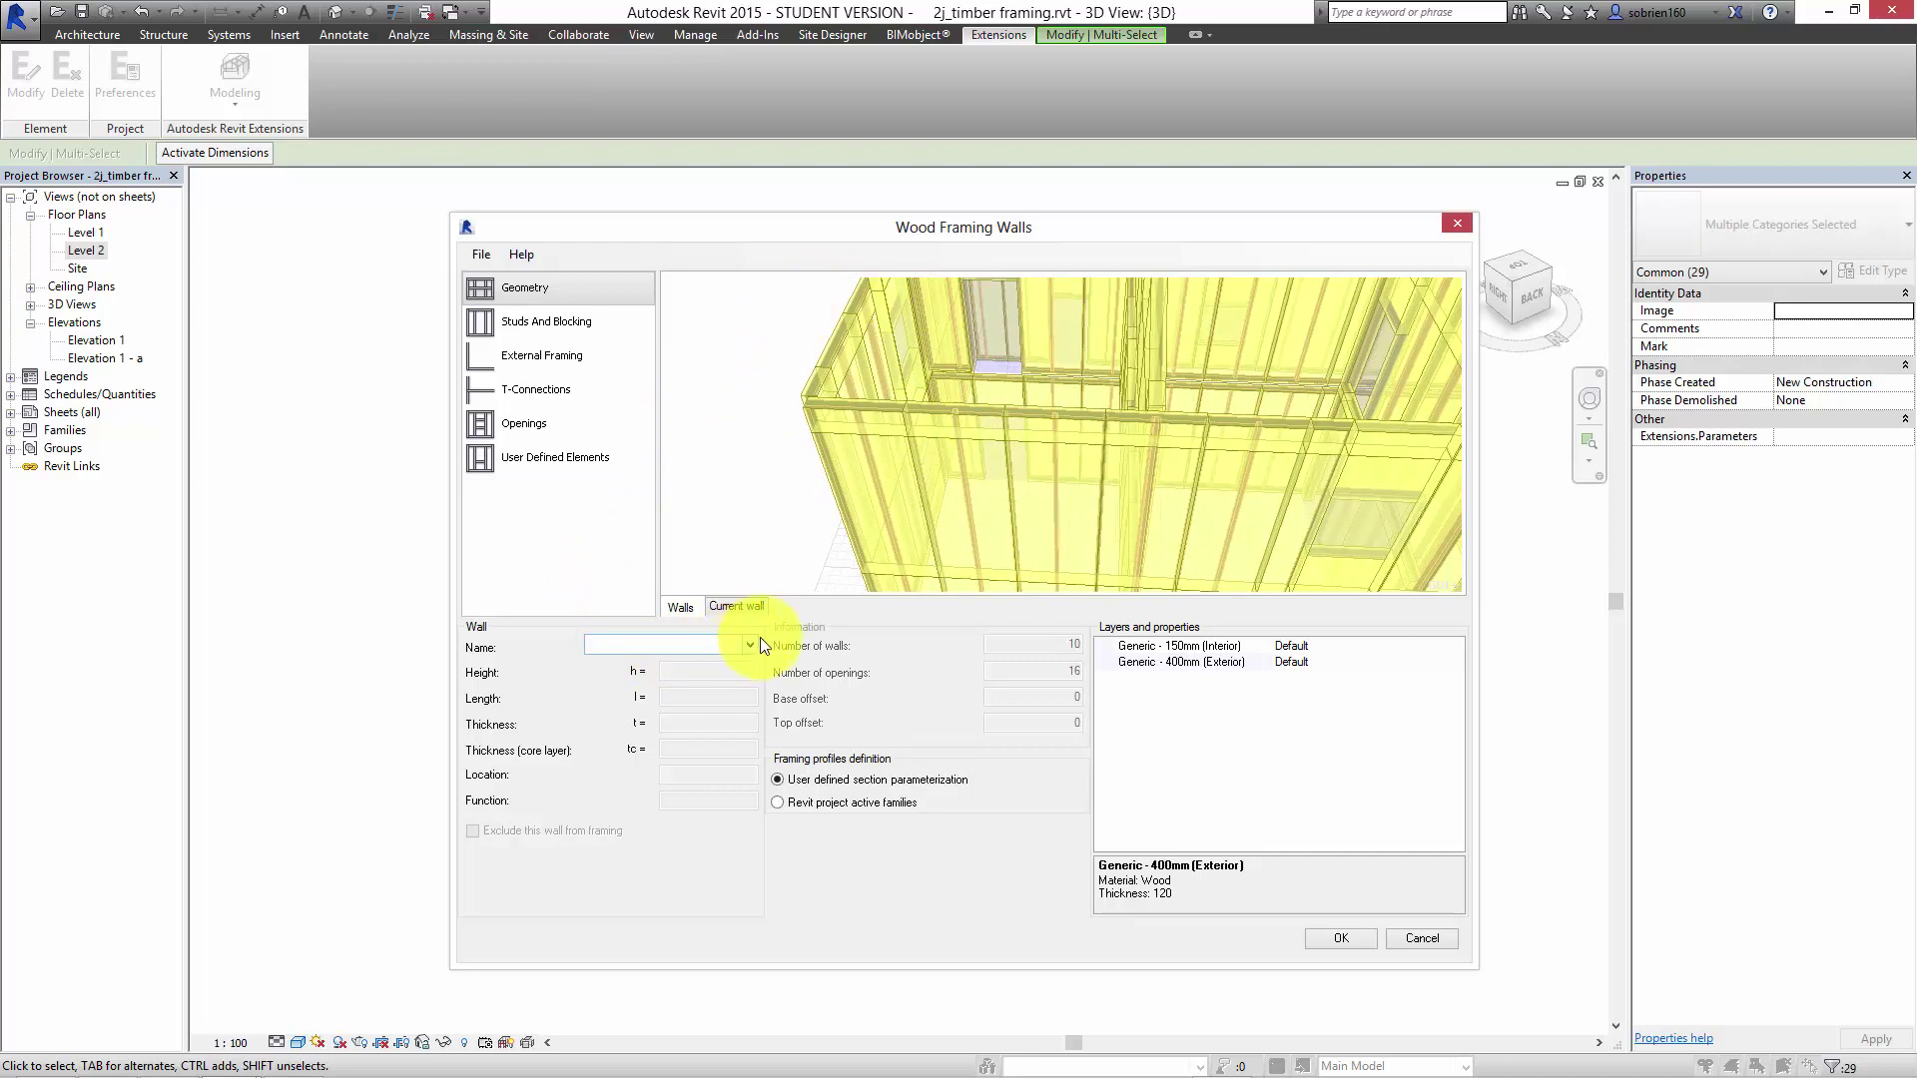
{"action": "left_click", "coordinate": [917, 446]}
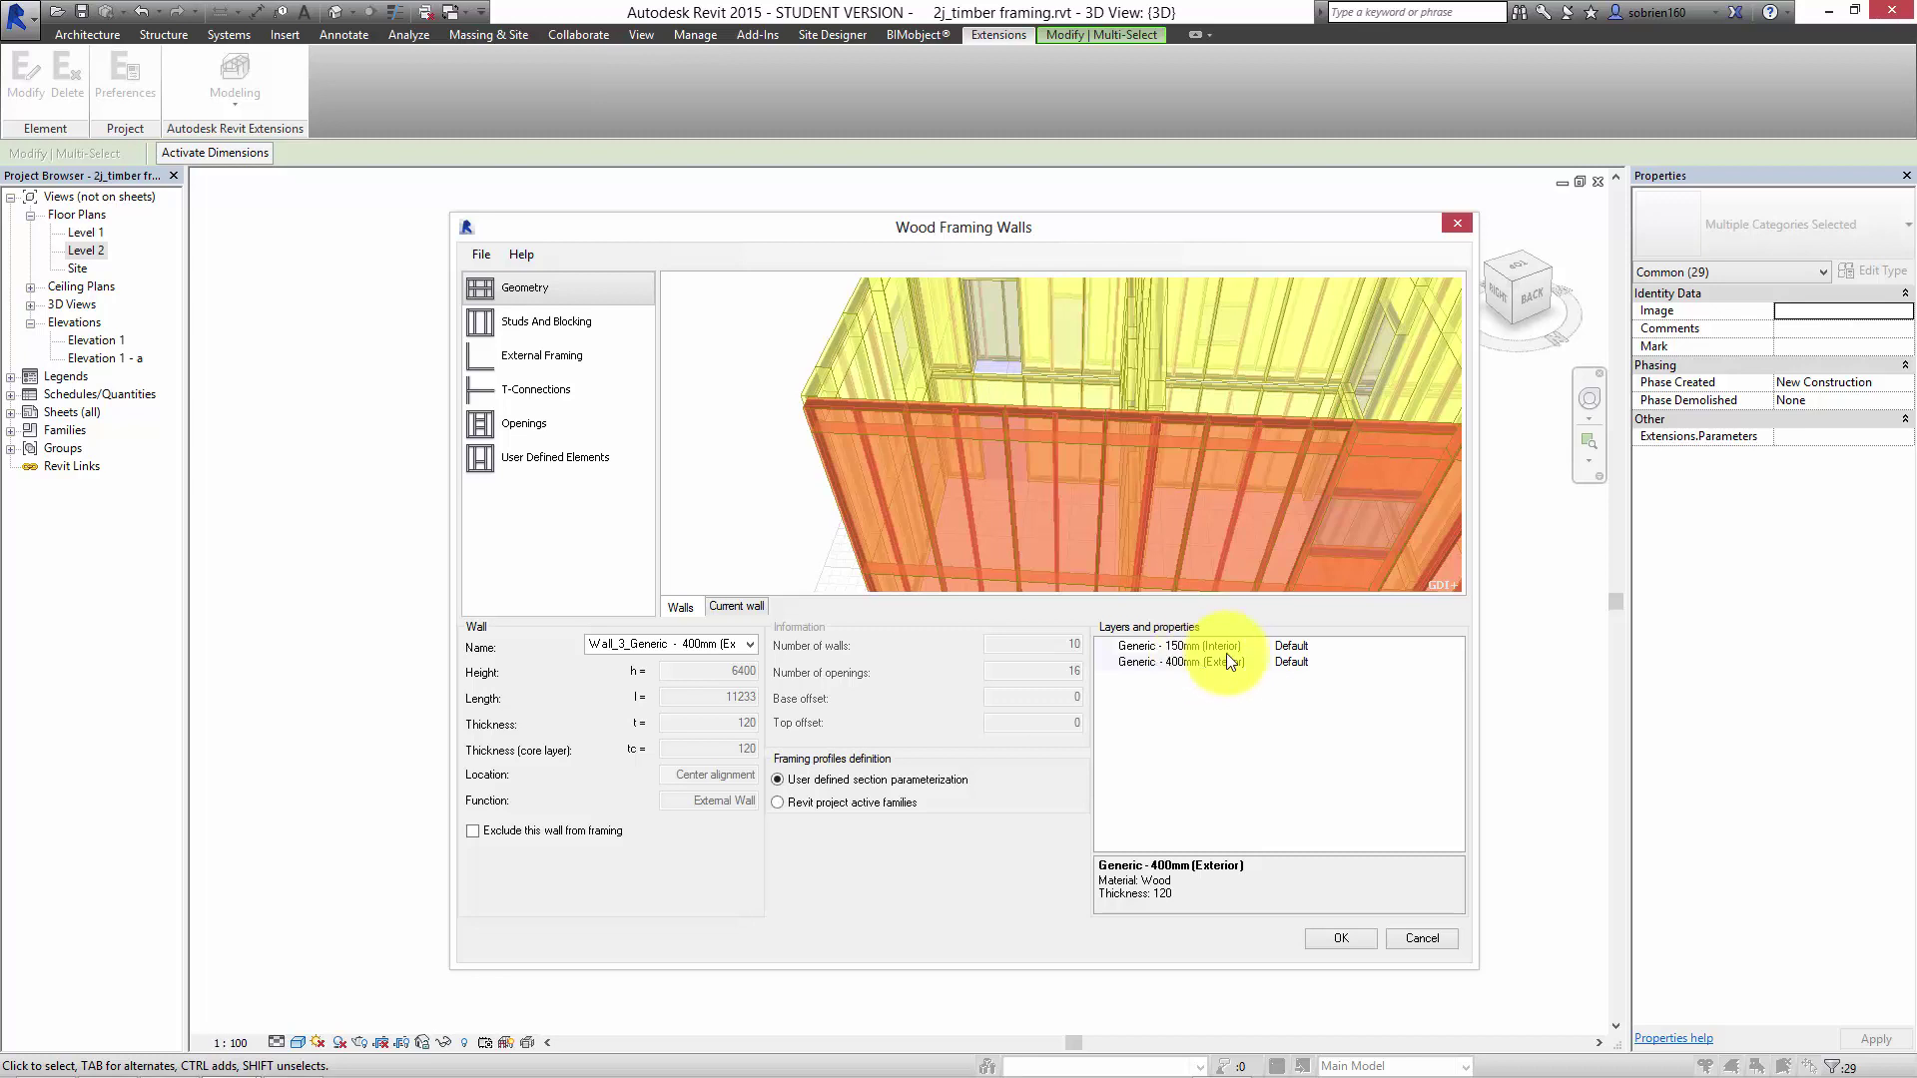
{"action": "left_click", "coordinate": [778, 805]}
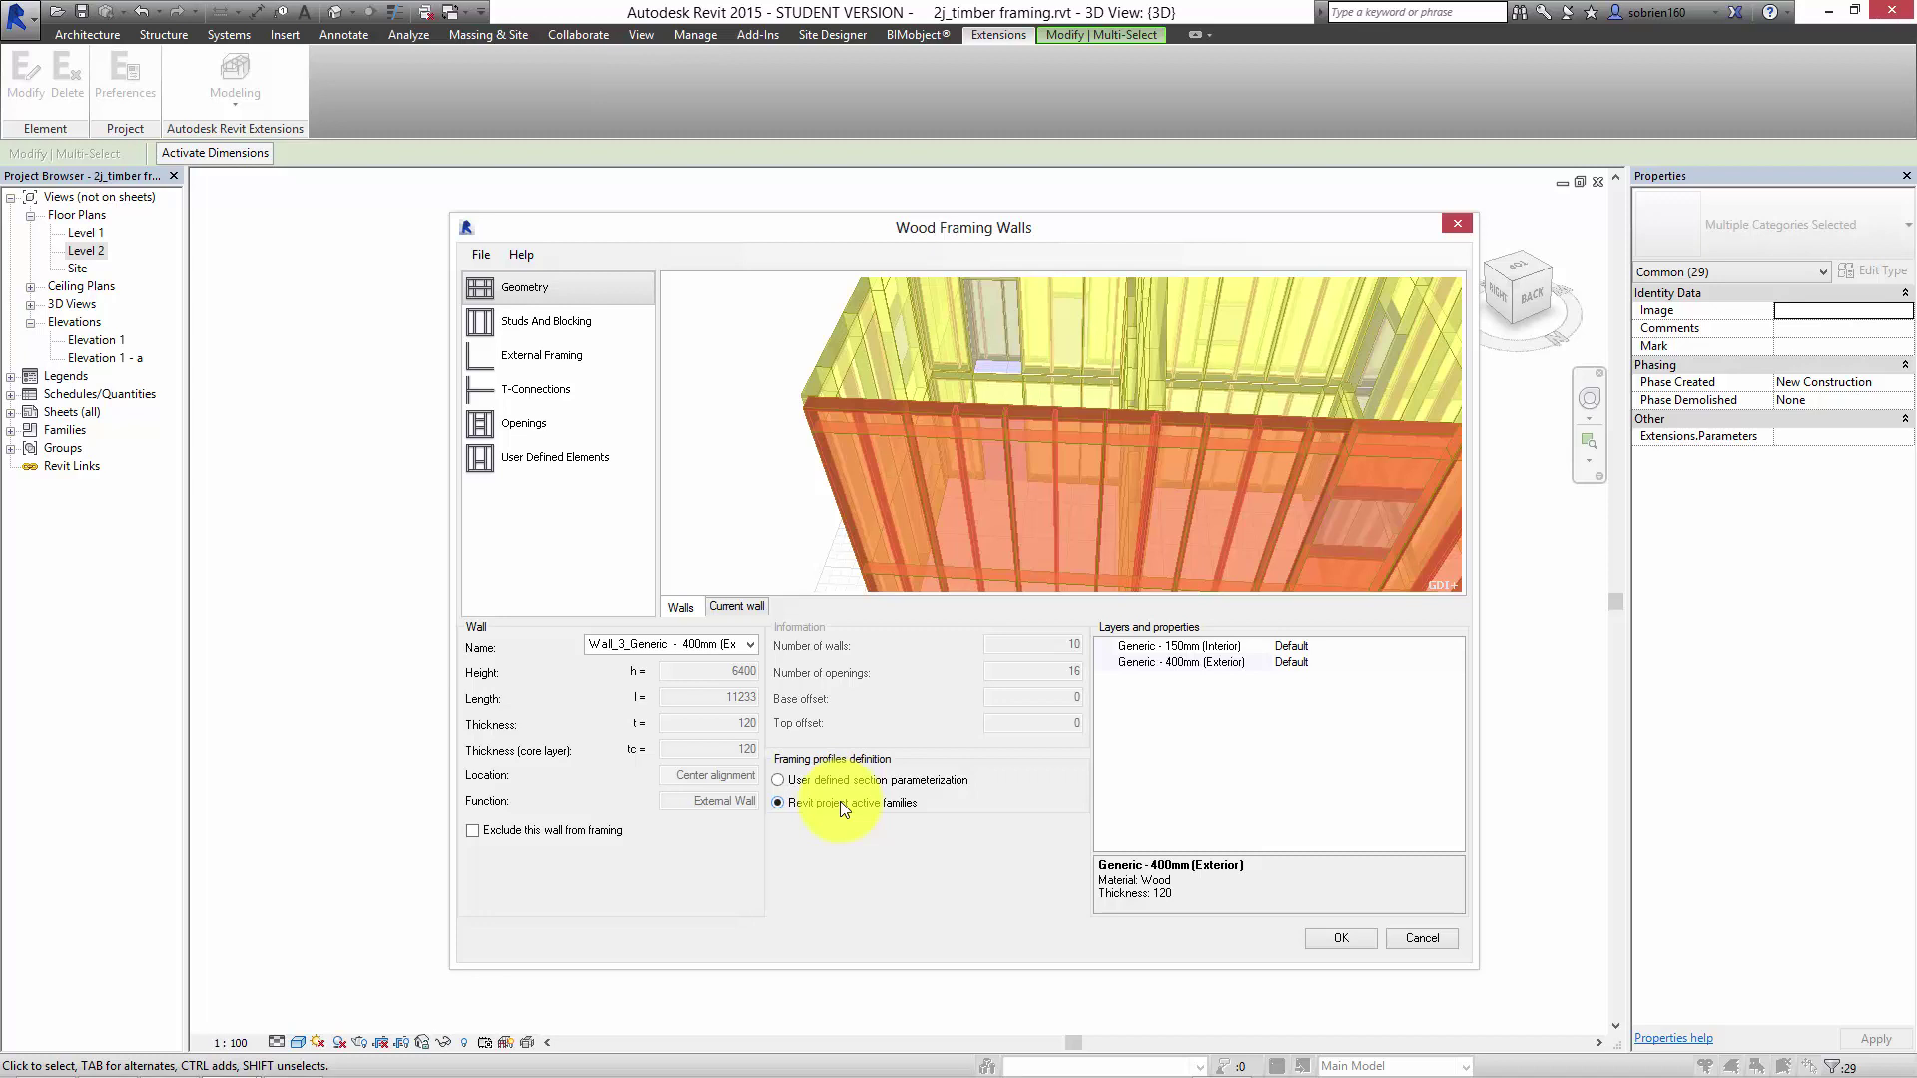
Set the number of intermediate studs to 0 and the stud length spacing to 600 mm for all walls.
{"action": "left_click", "coordinate": [493, 325]}
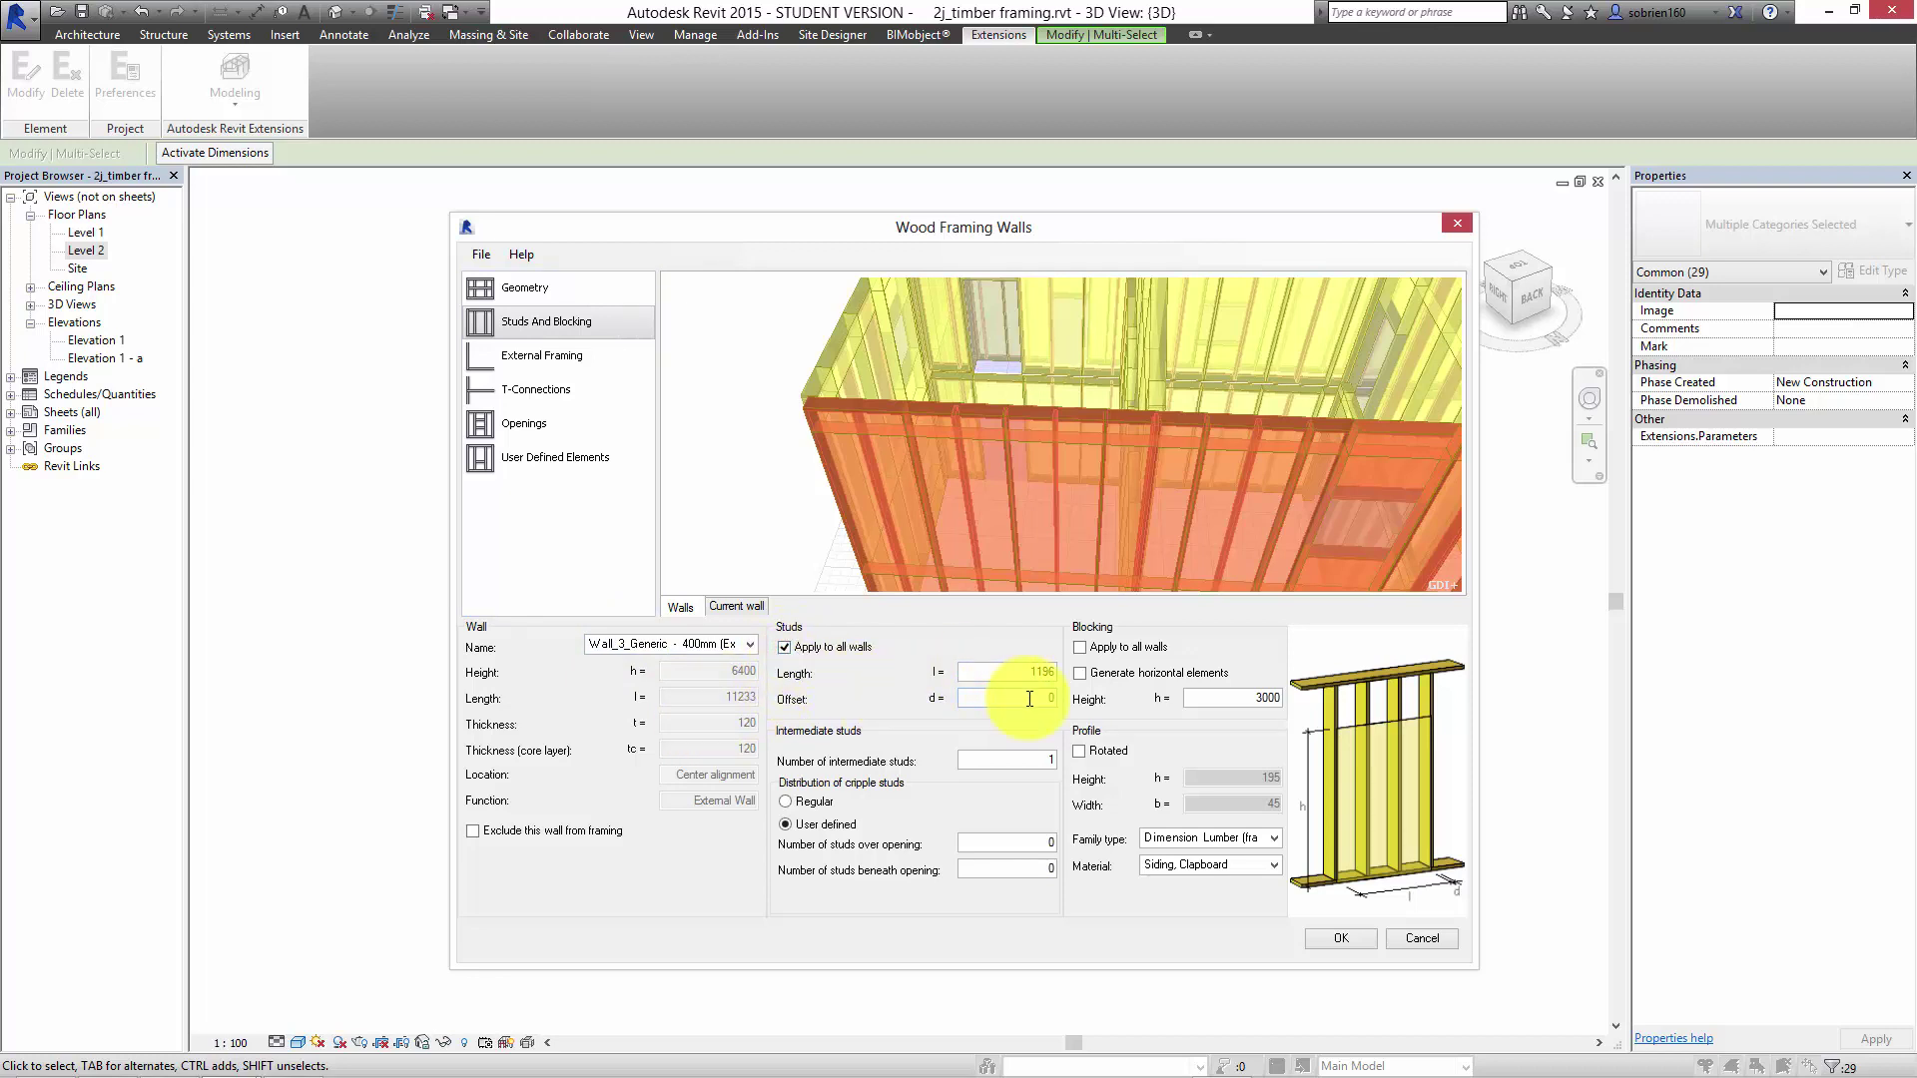
{"action": "left_click", "coordinate": [1041, 757]}
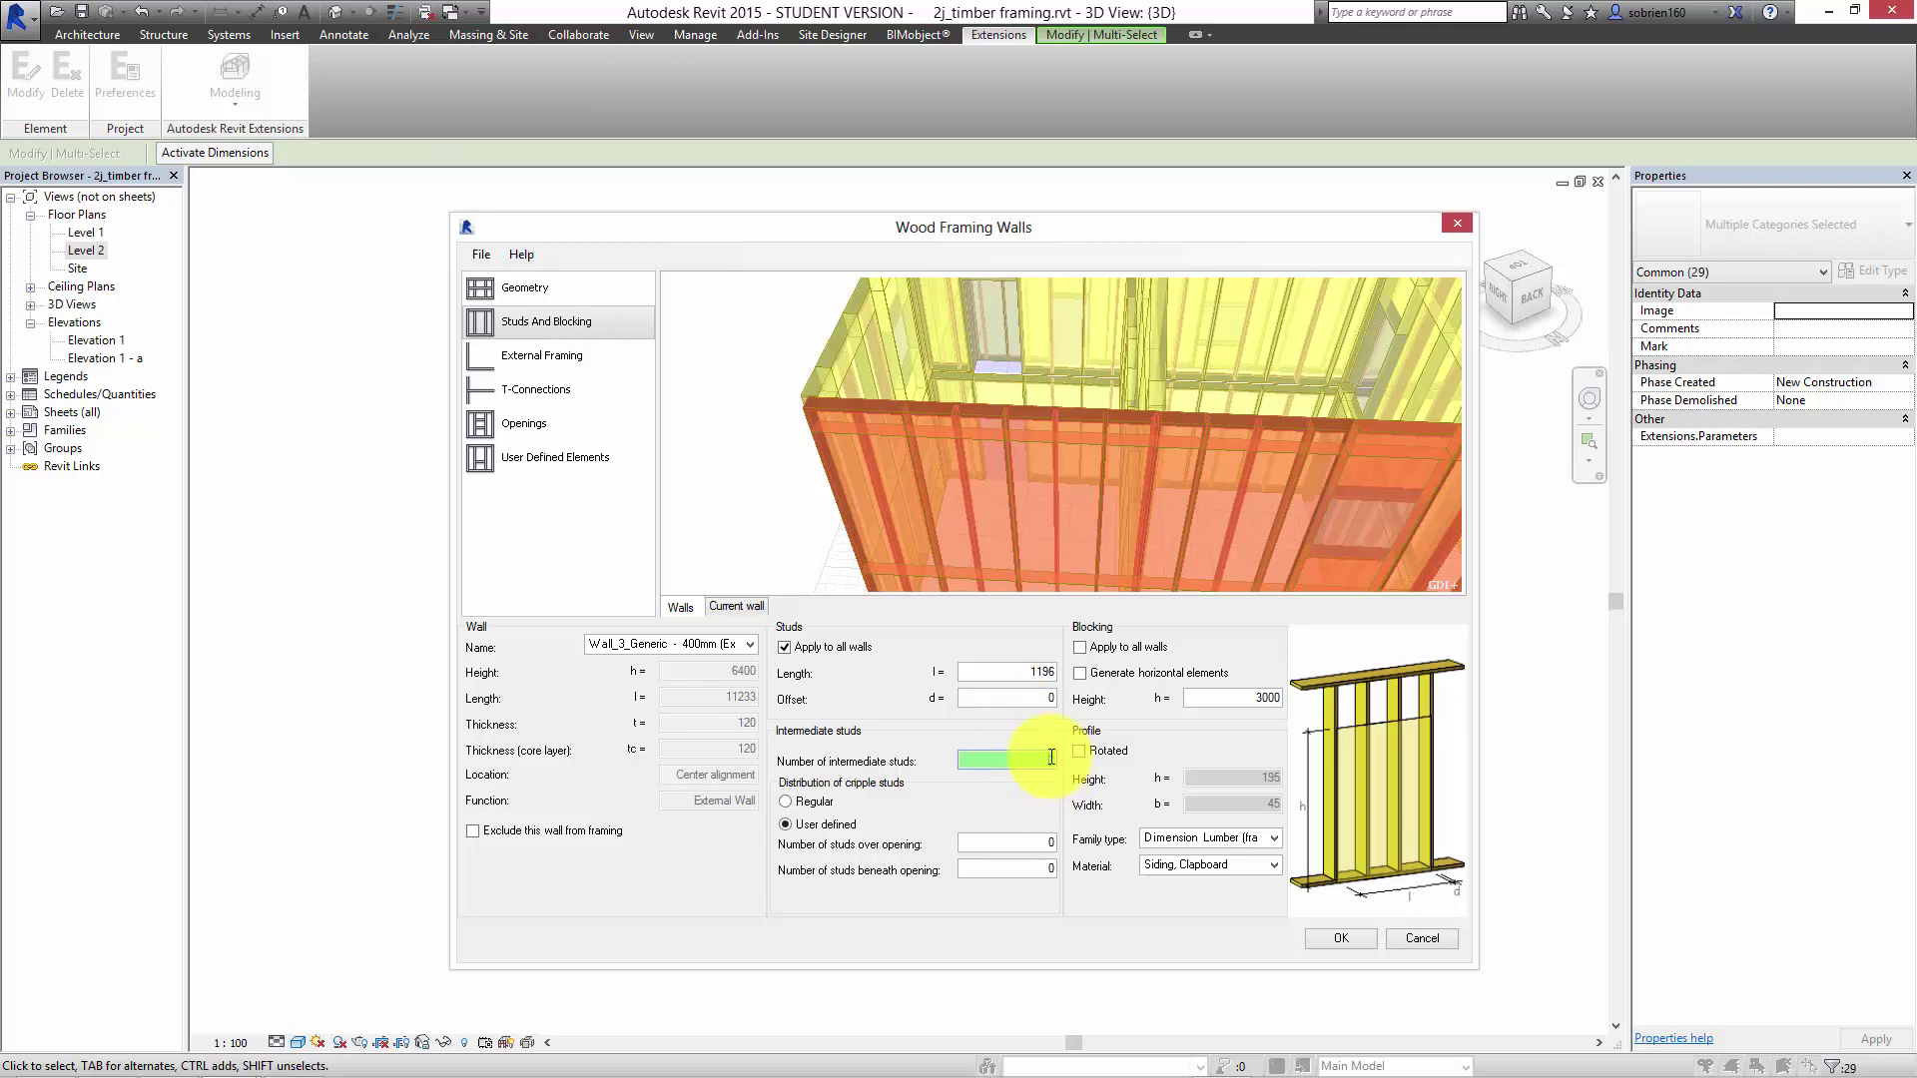
{"action": "left_click", "coordinate": [1043, 759]}
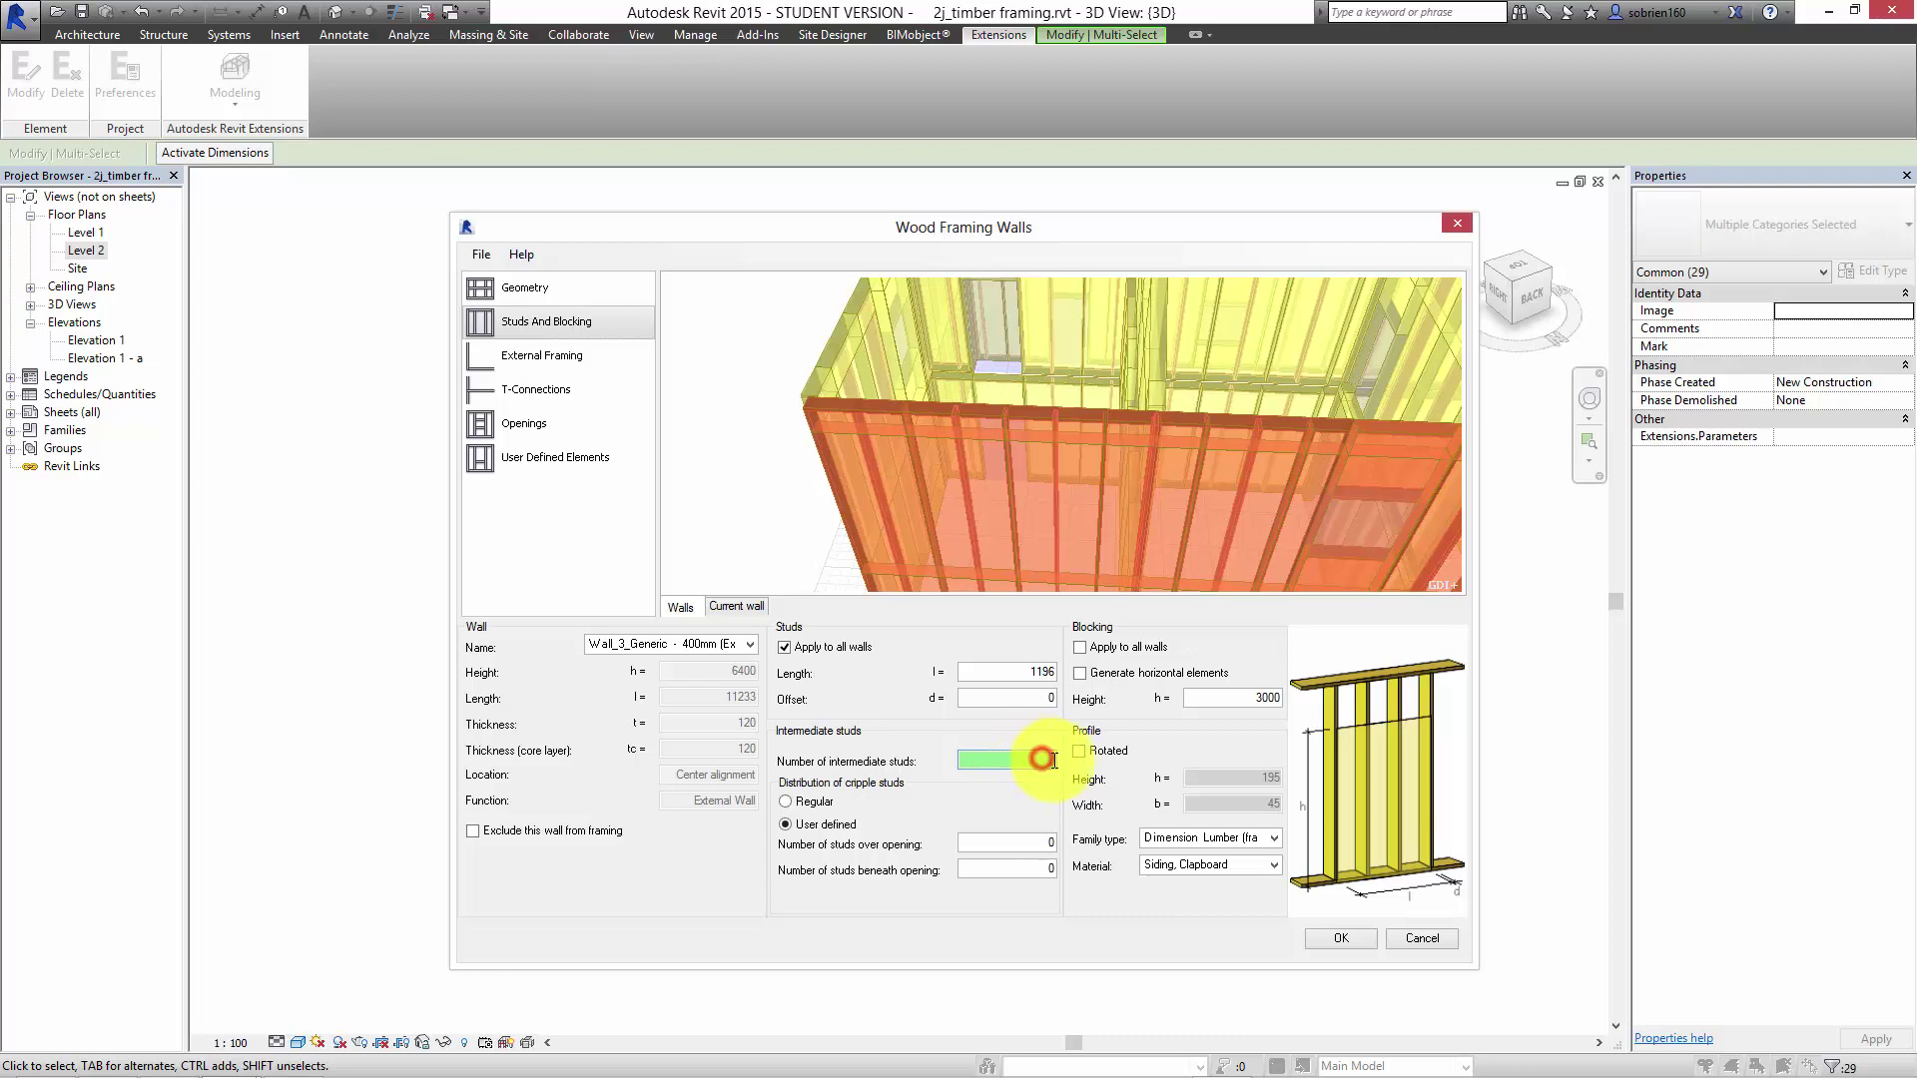
{"action": "left_click", "coordinate": [1028, 672]}
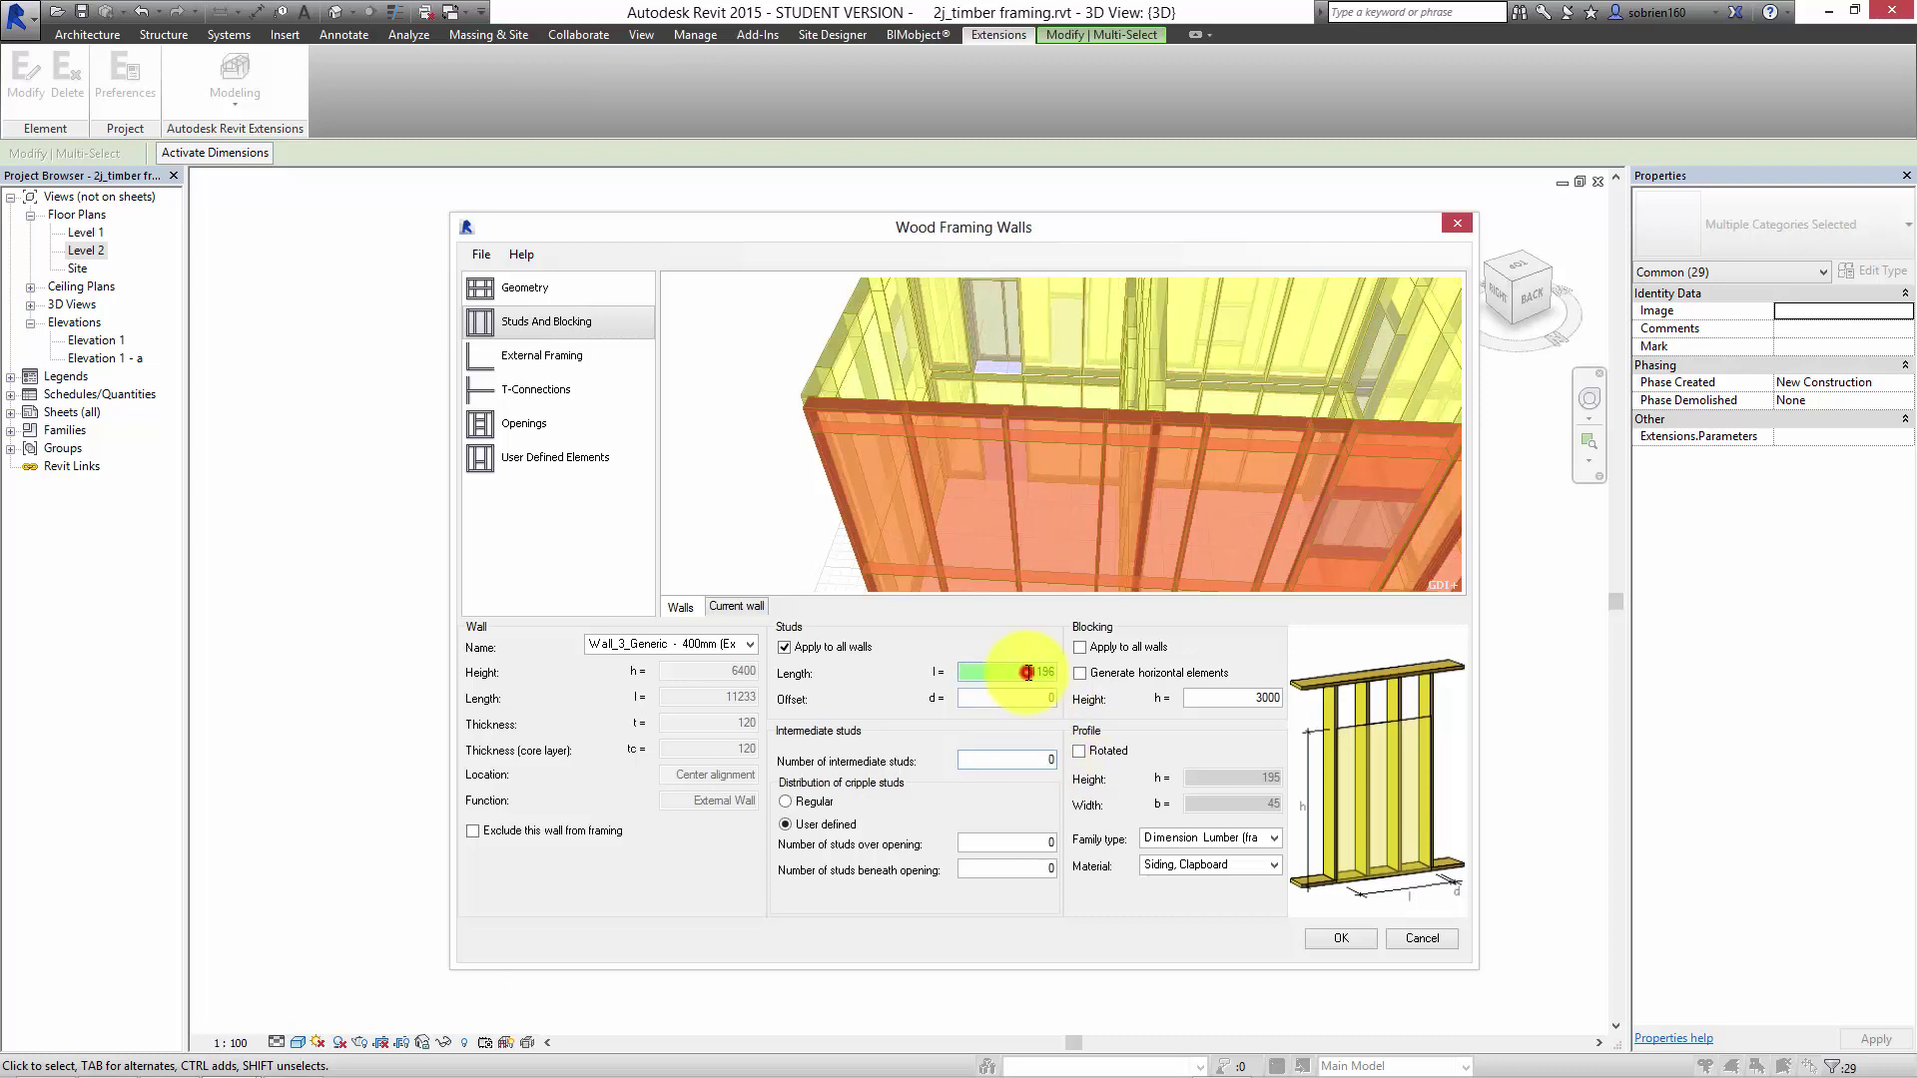
{"action": "left_click", "coordinate": [1035, 670]}
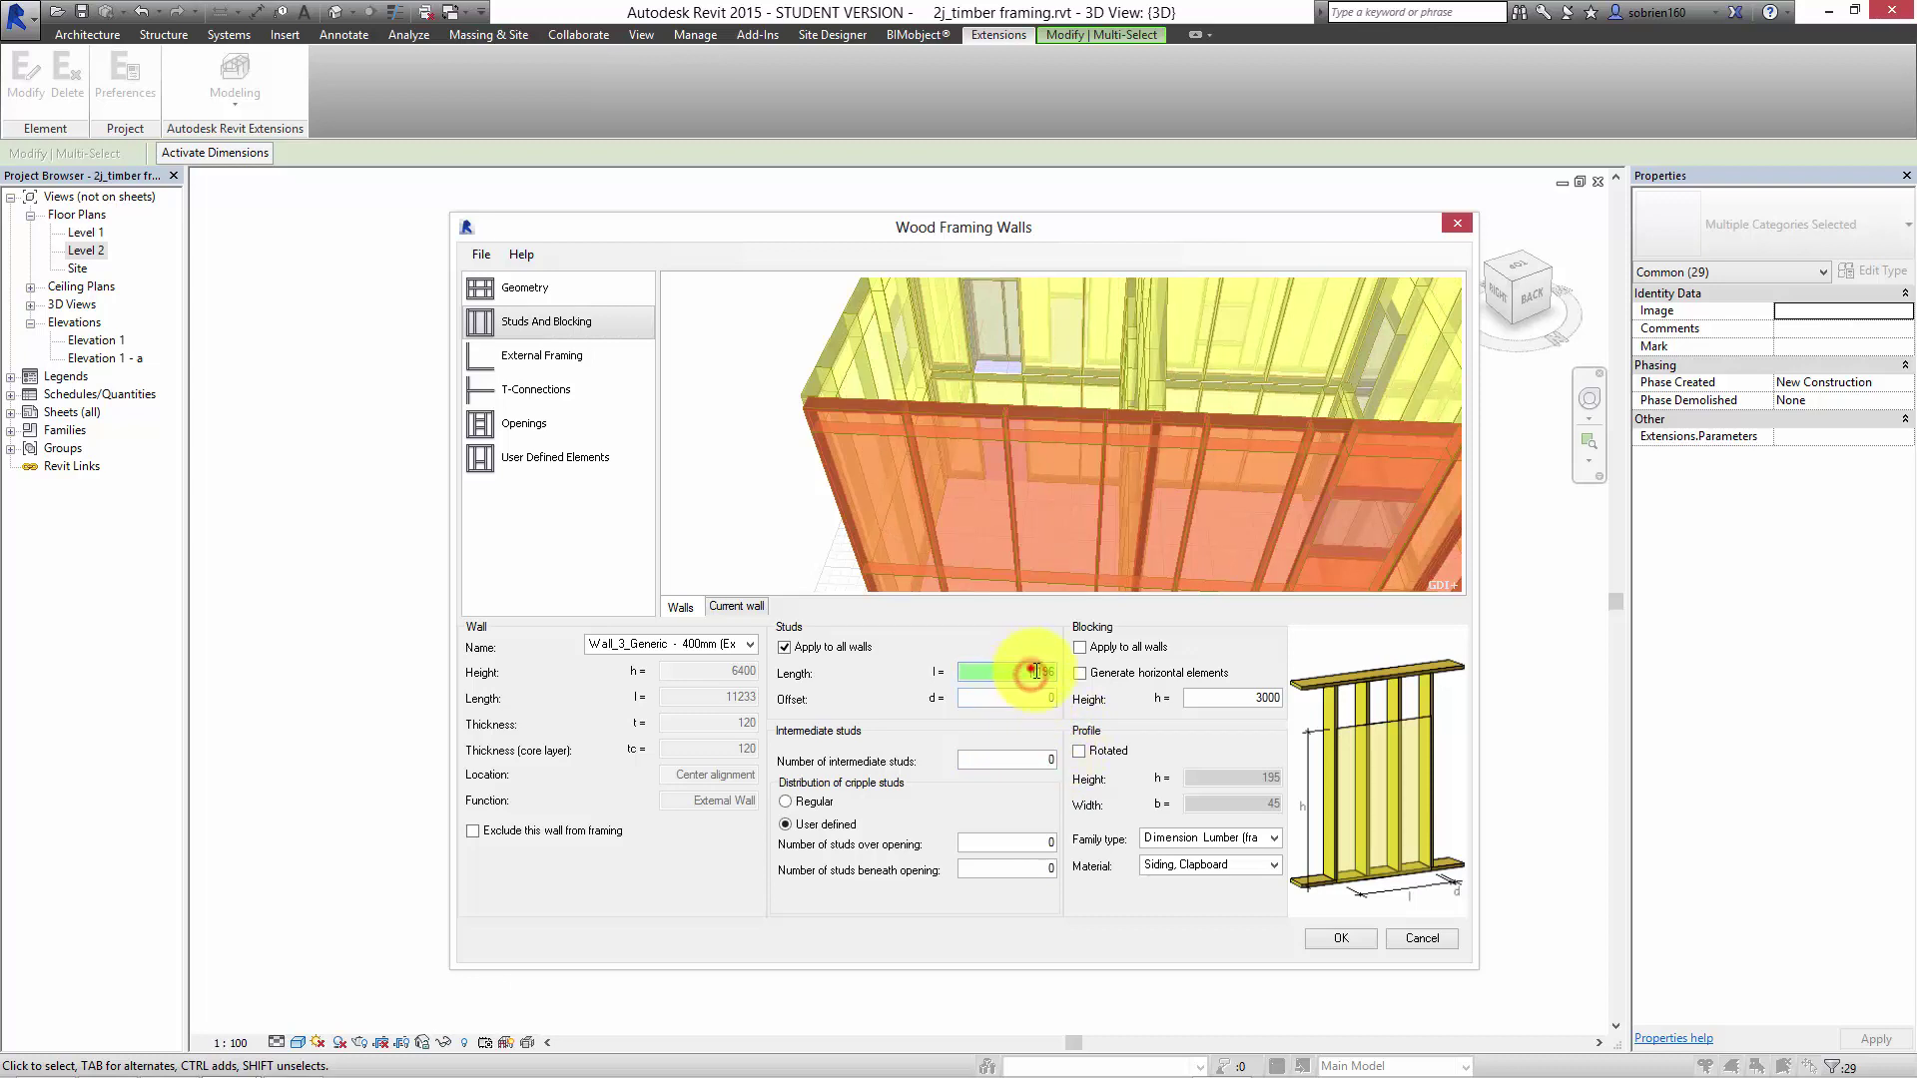
{"action": "type", "text": "600"}
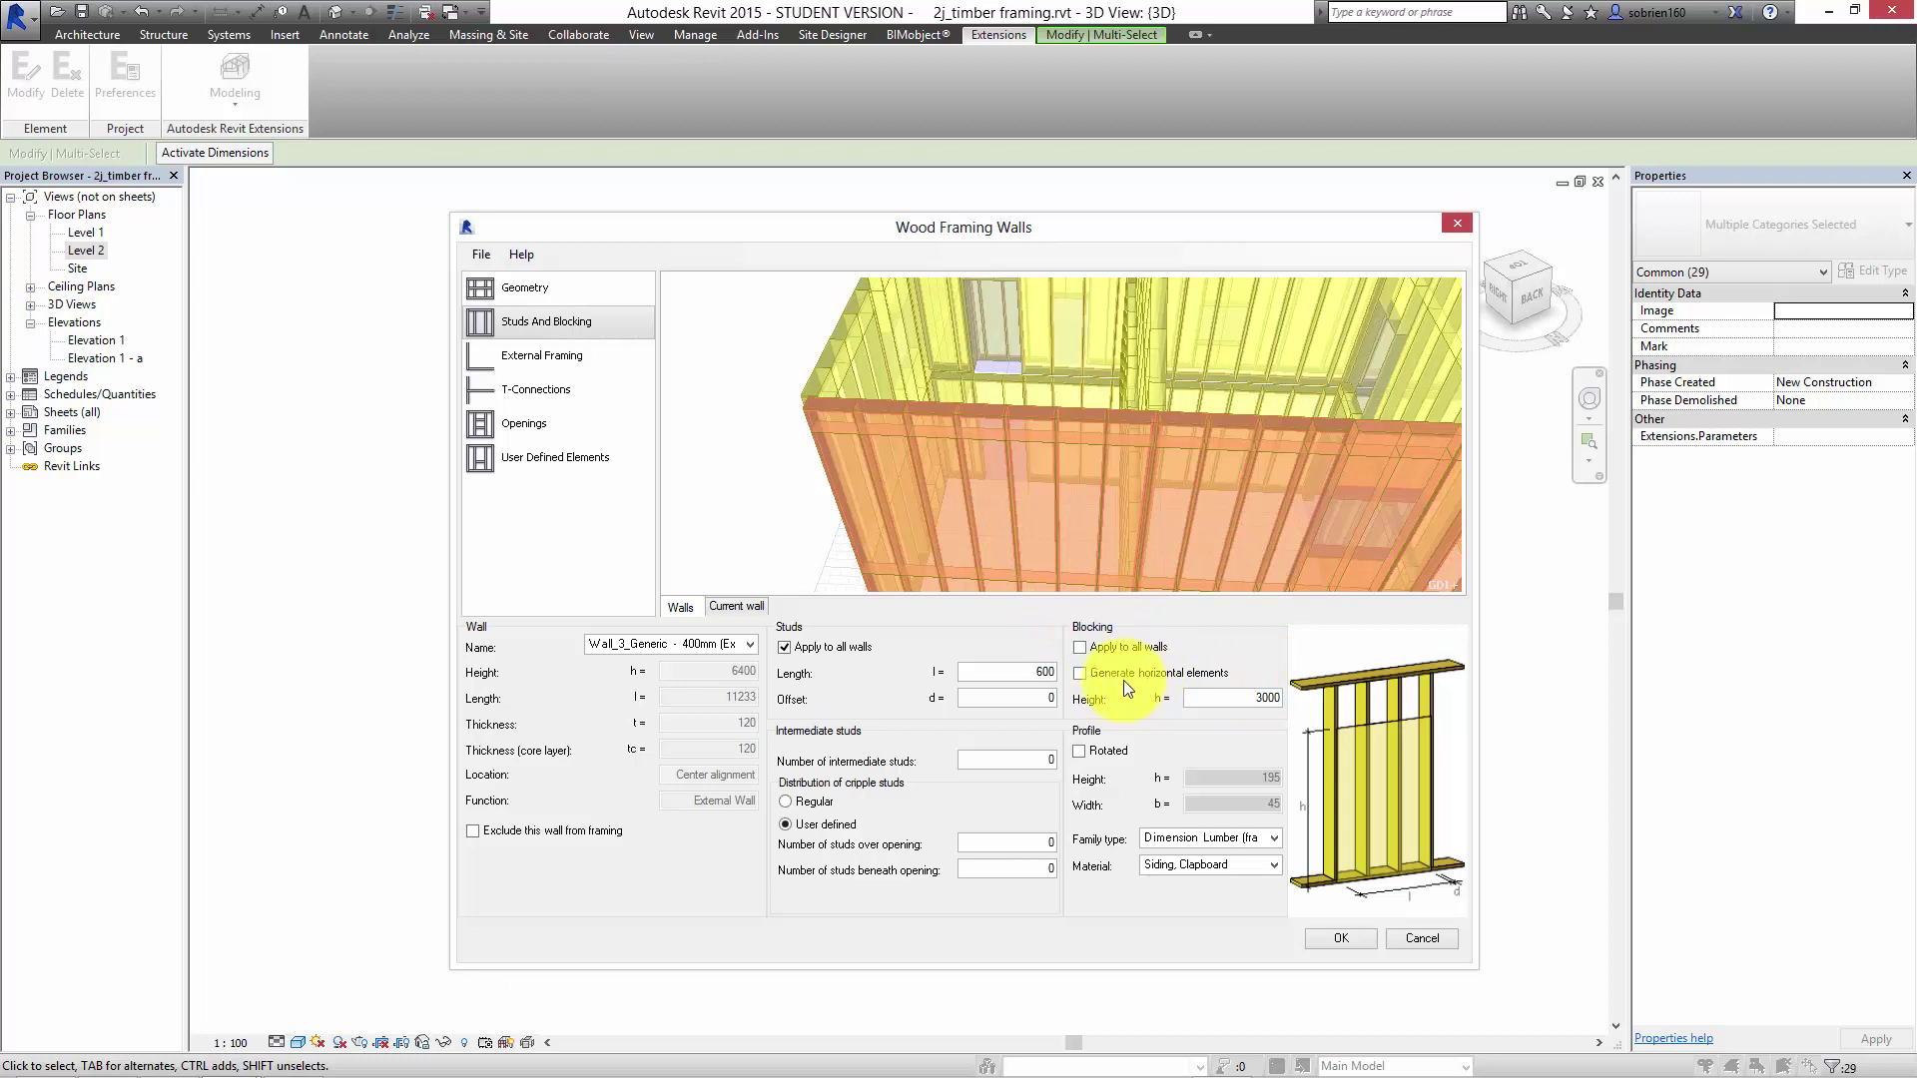
Generate horizontal blocking elements for all walls with a blocking height of 1600 mm.
{"action": "left_click", "coordinate": [1080, 647]}
{"action": "left_click", "coordinate": [1079, 673]}
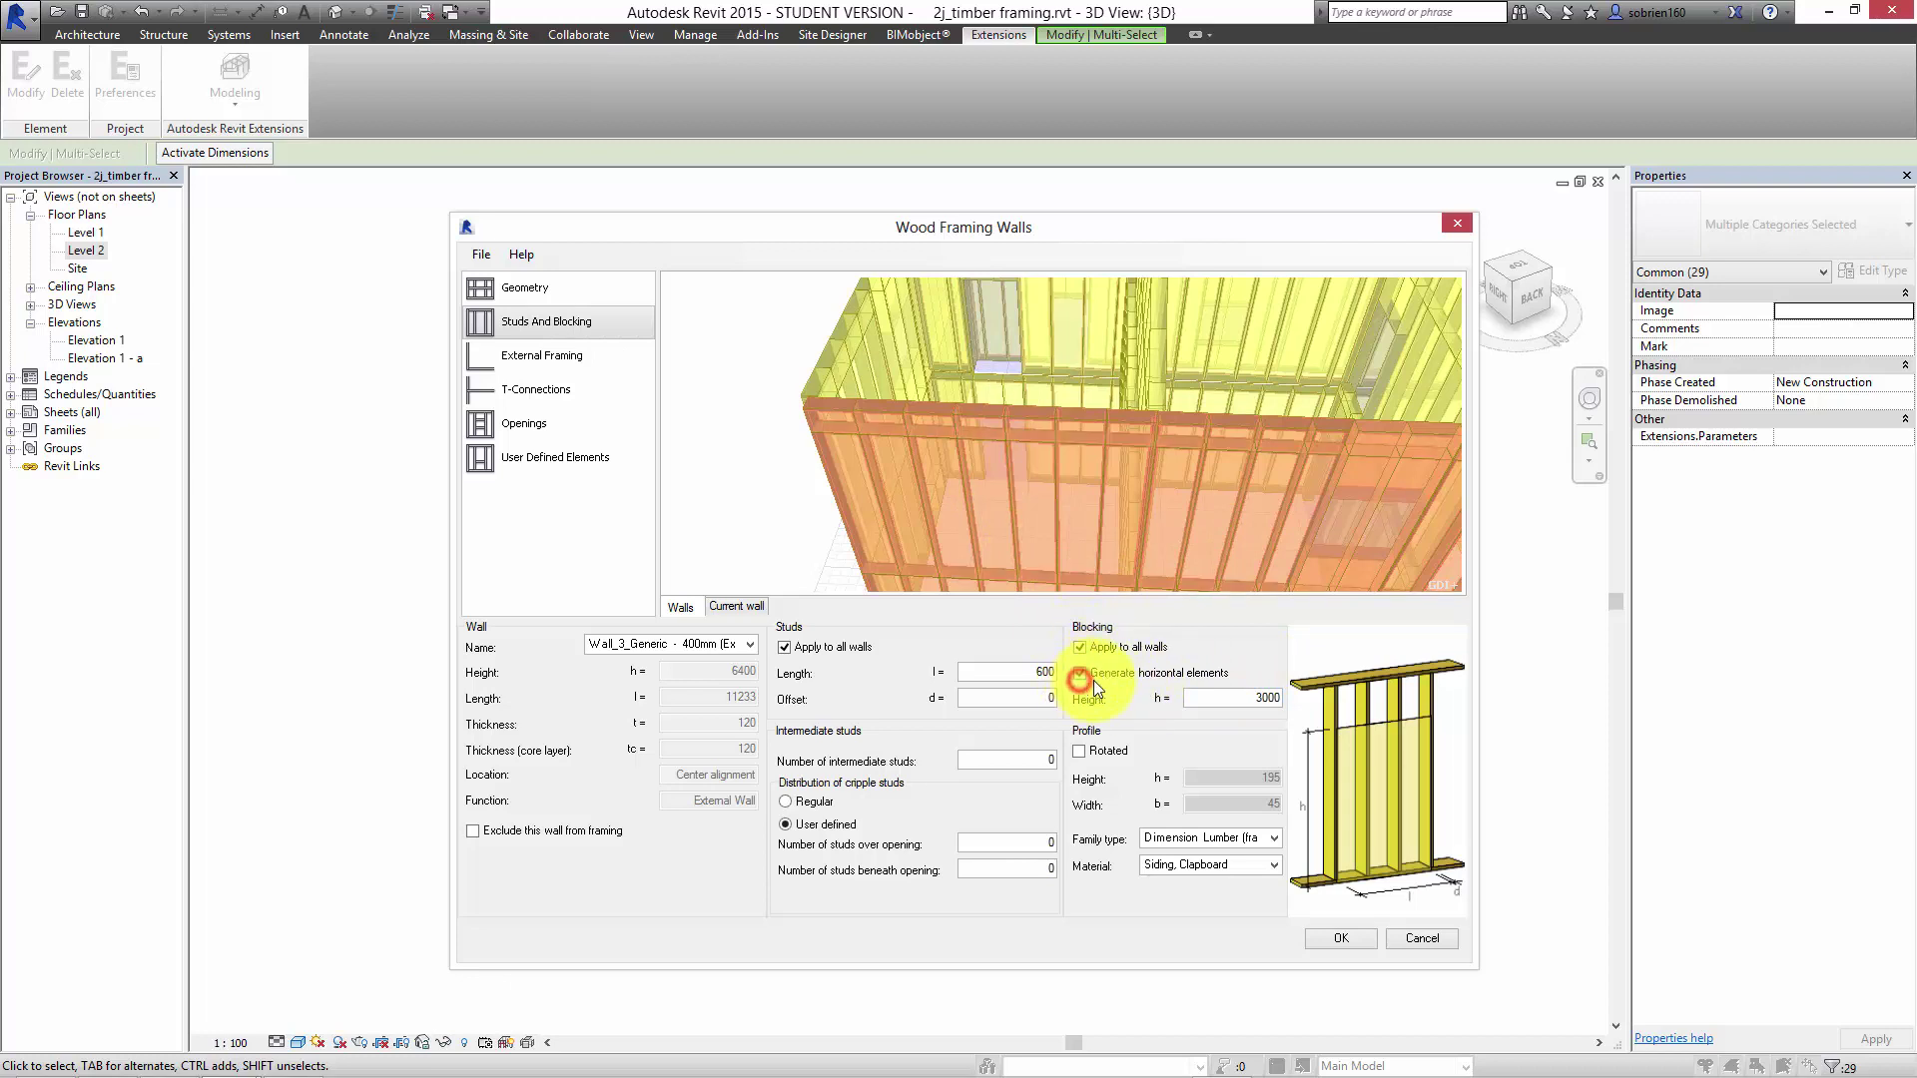
{"action": "double_click", "coordinate": [1233, 697]}
{"action": "left_click_drag", "start_coordinate": [1243, 694], "coordinate": [1286, 705]}
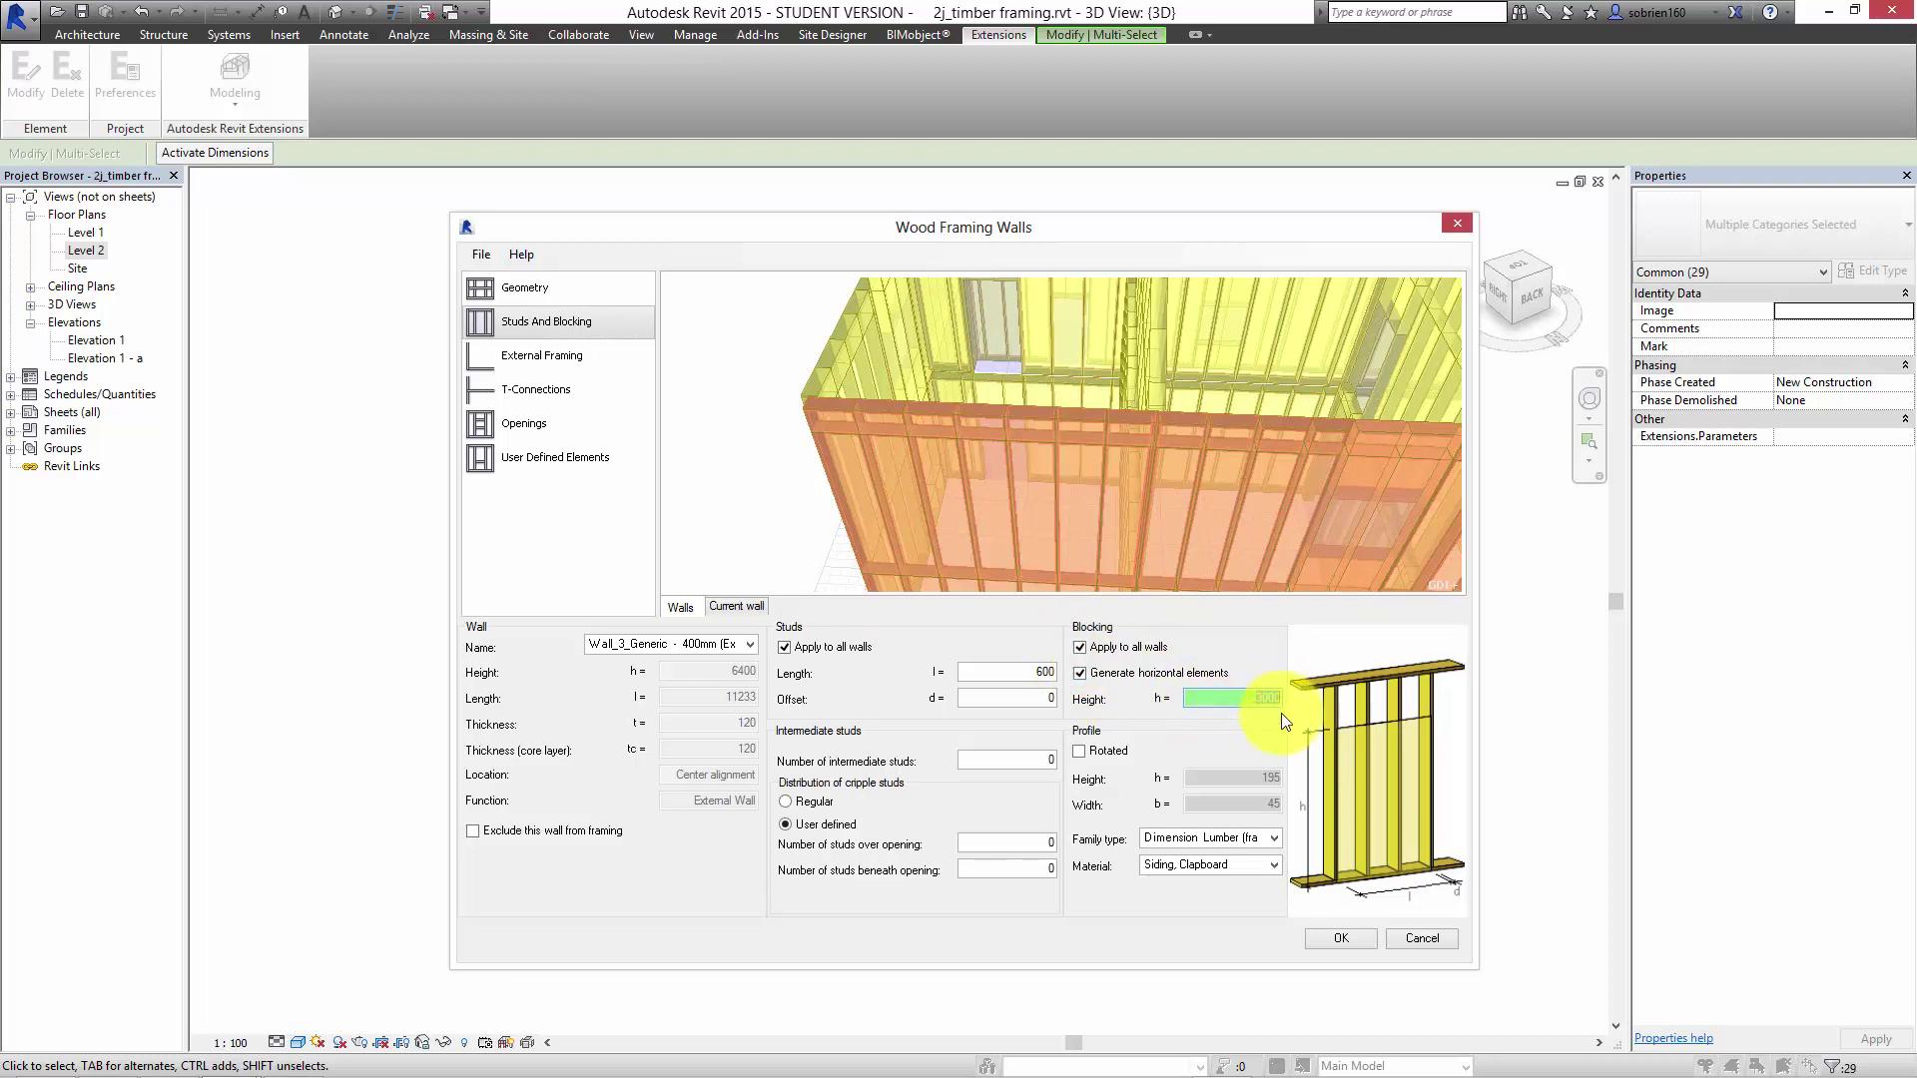
{"action": "type", "text": "16"}
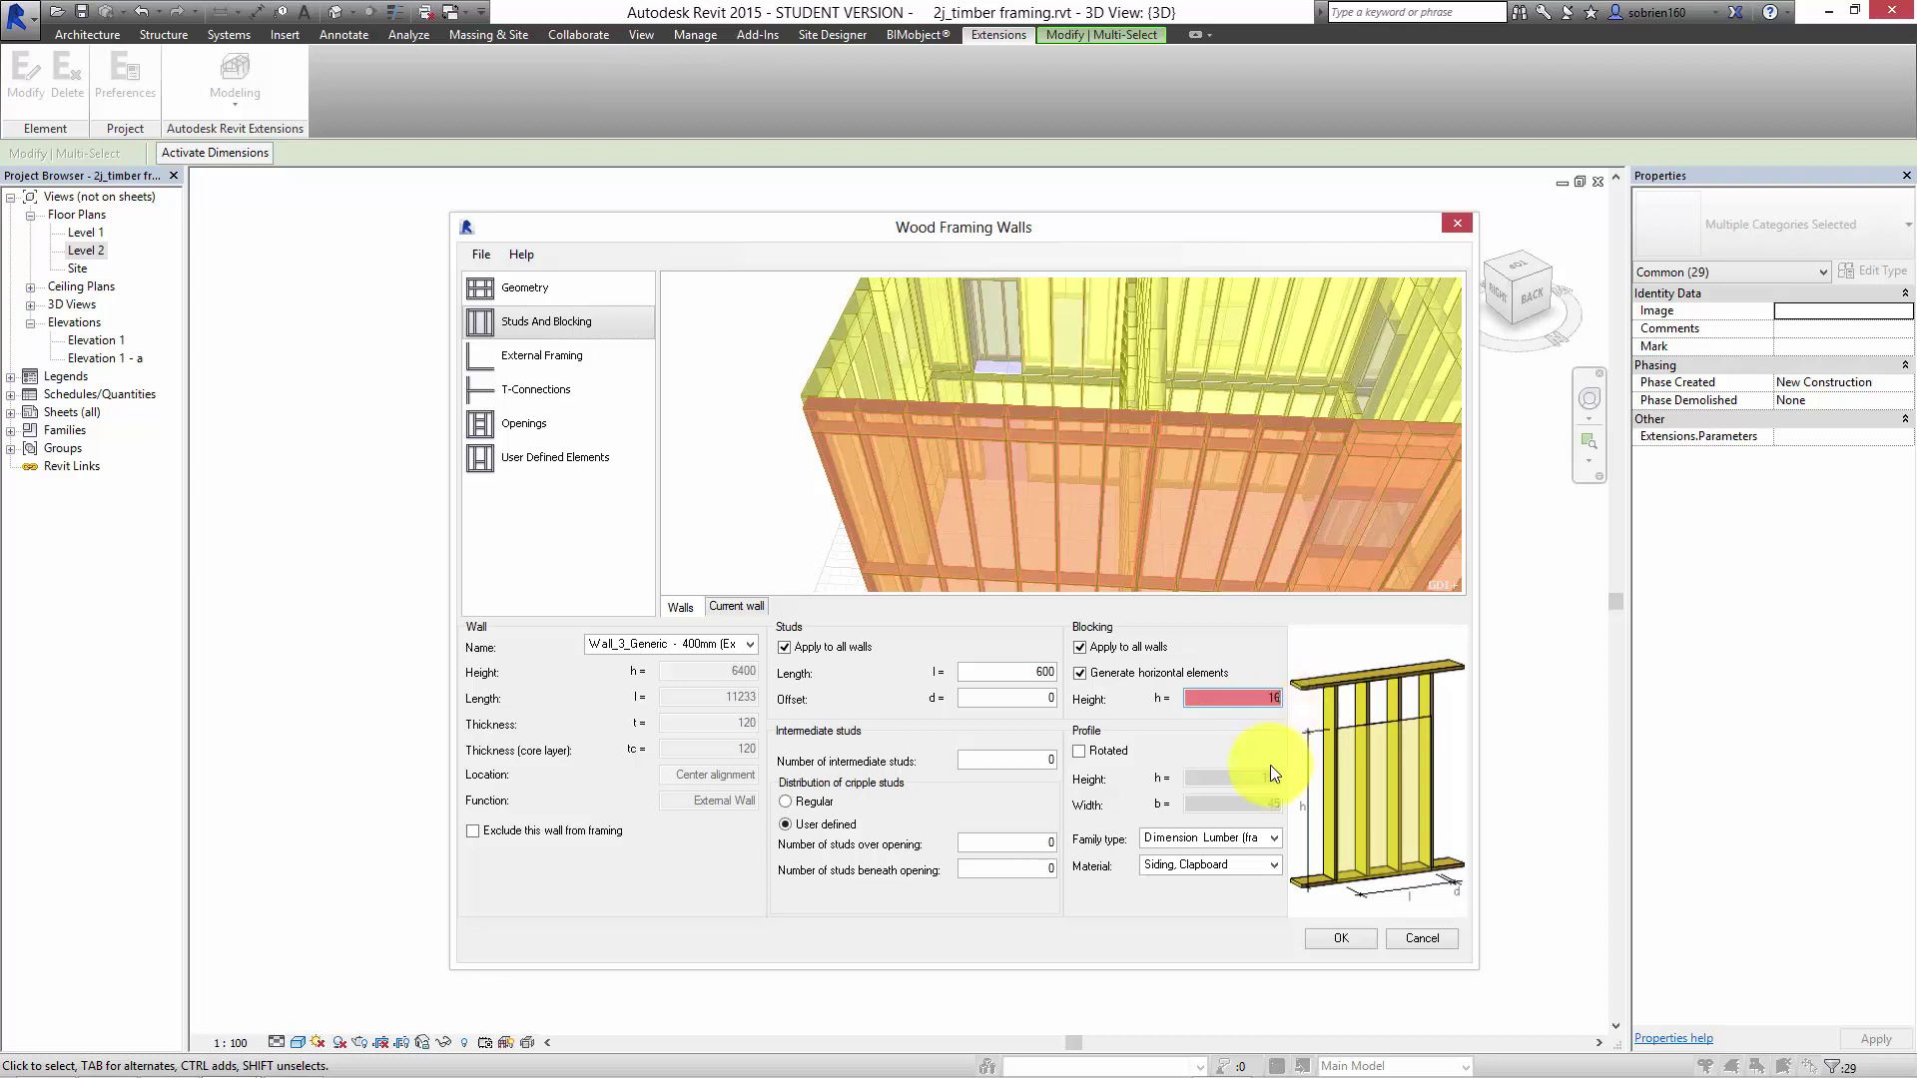
{"action": "type", "text": "00"}
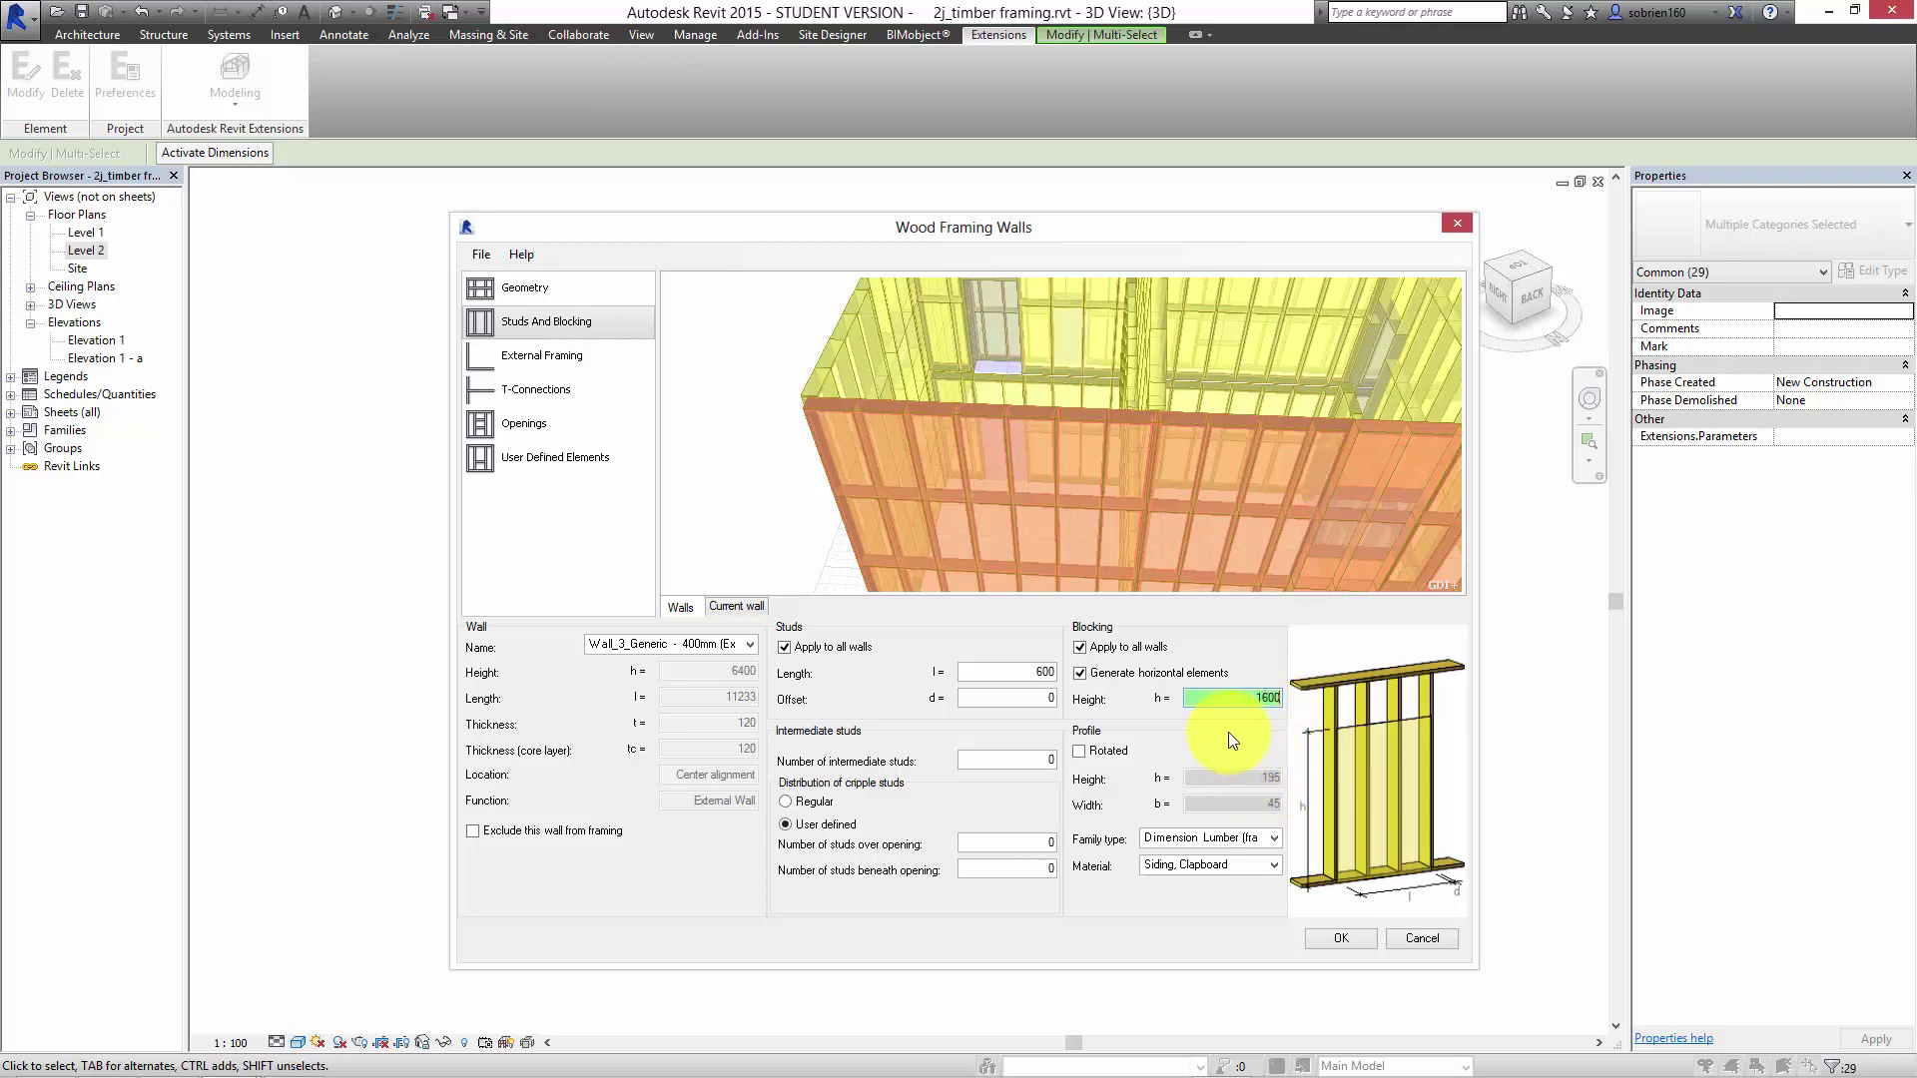
Set the blocking height to 3200 mm.
{"action": "left_click_drag", "start_coordinate": [1243, 694], "coordinate": [1310, 705]}
{"action": "type", "text": "3200"}
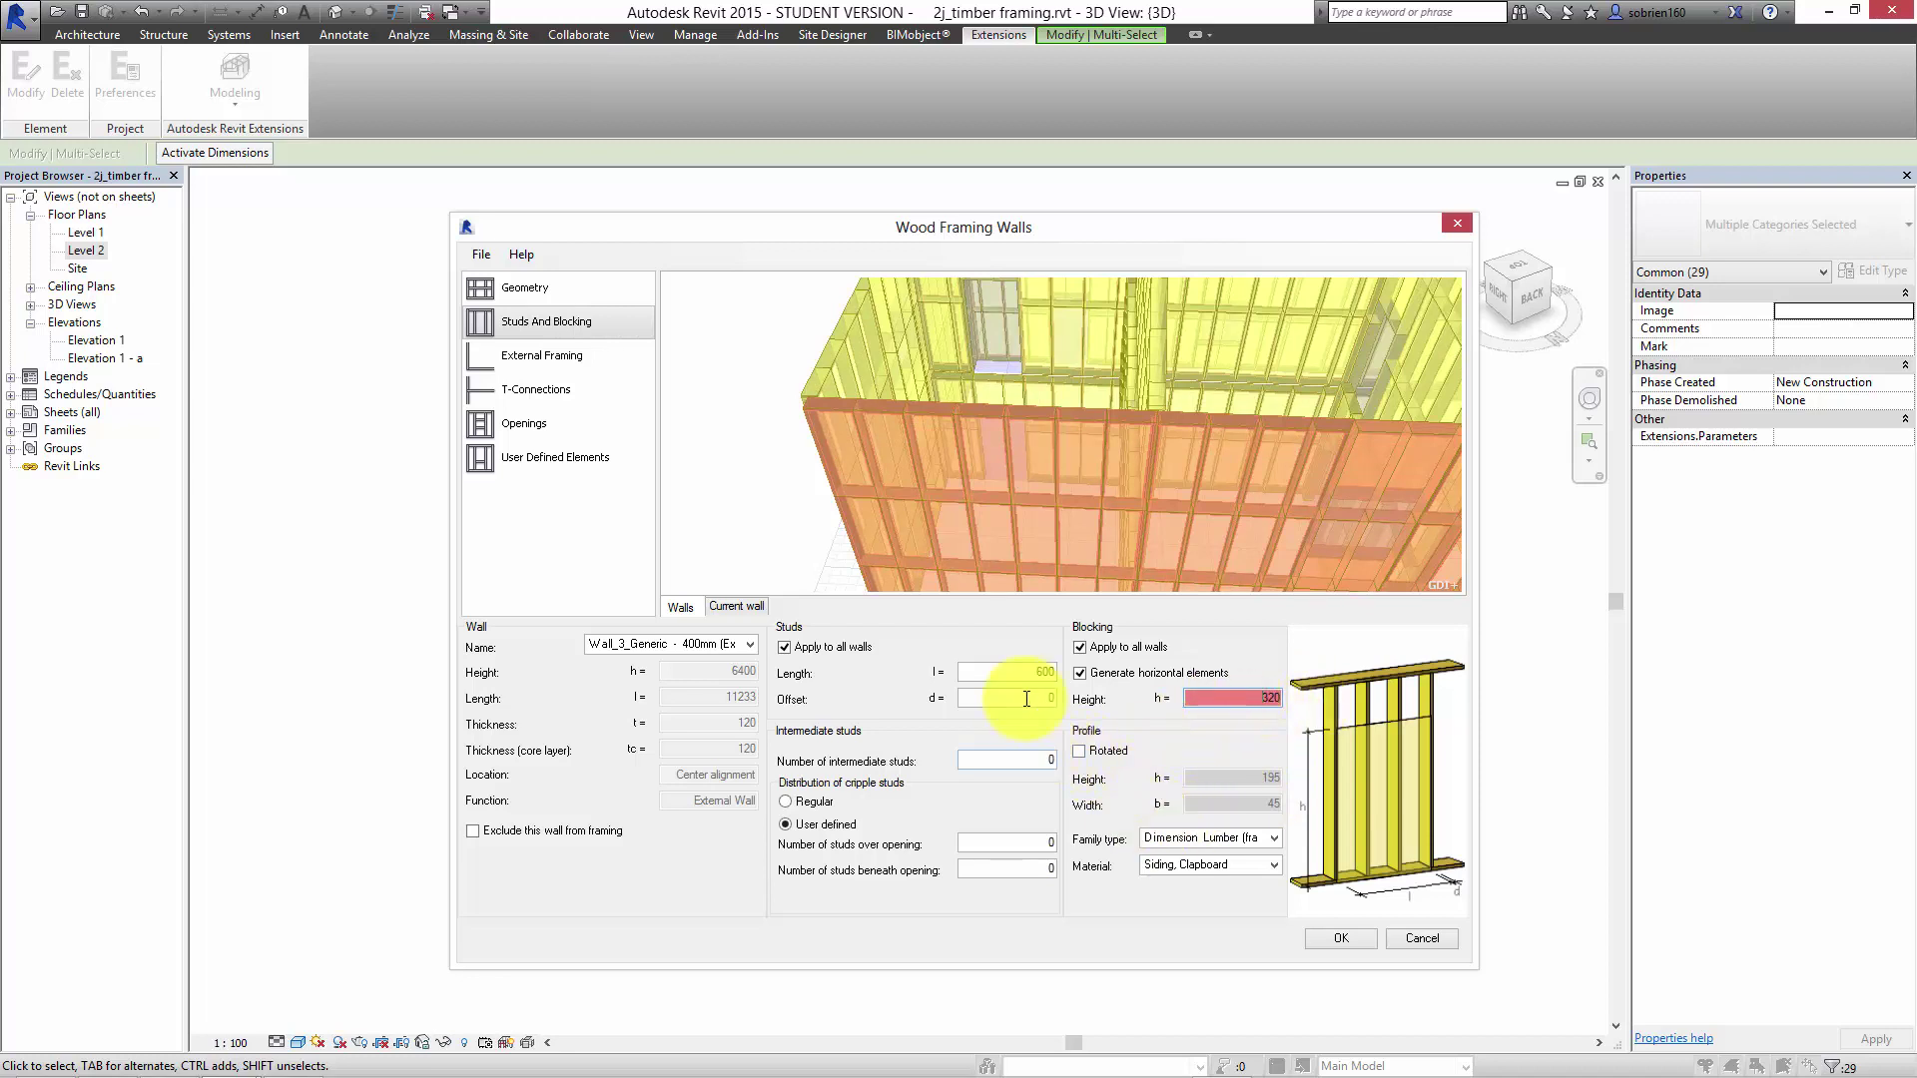
{"action": "left_click", "coordinate": [1025, 698]}
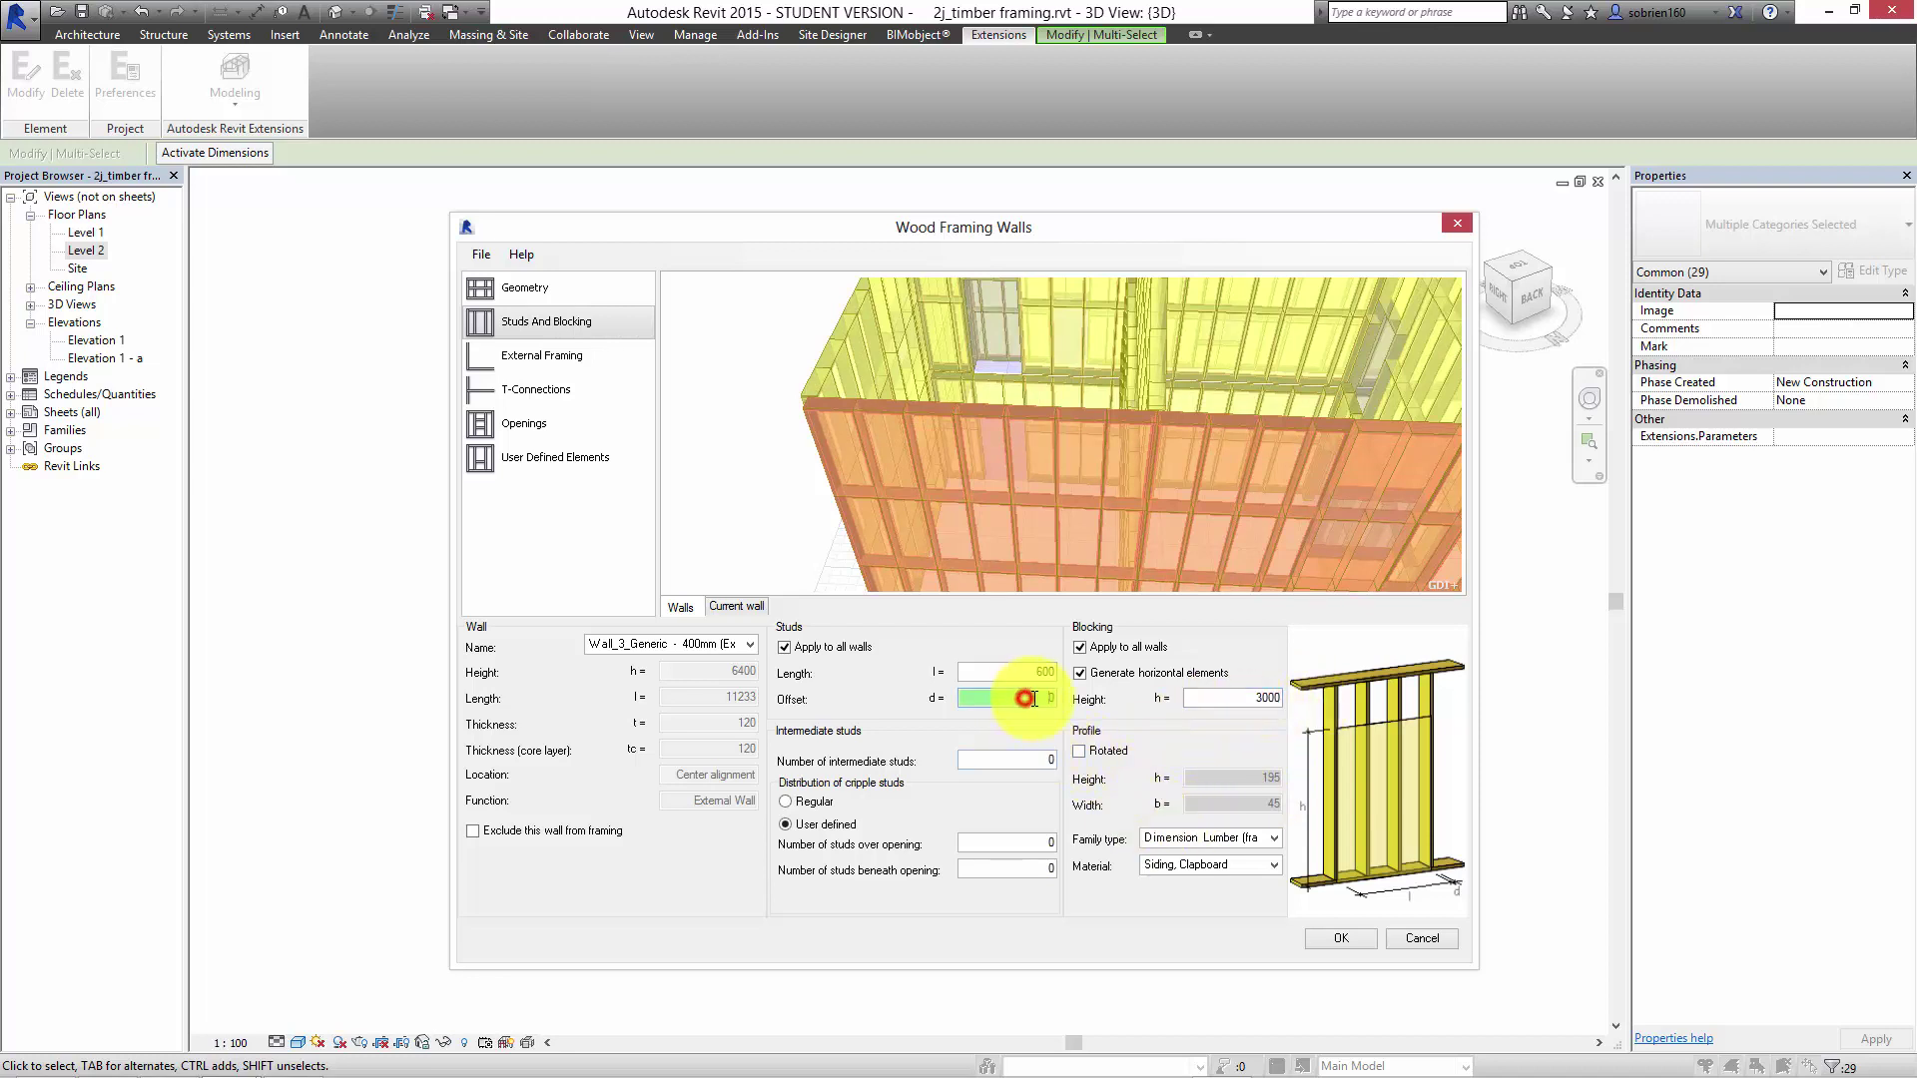
{"action": "left_click", "coordinate": [1250, 698]}
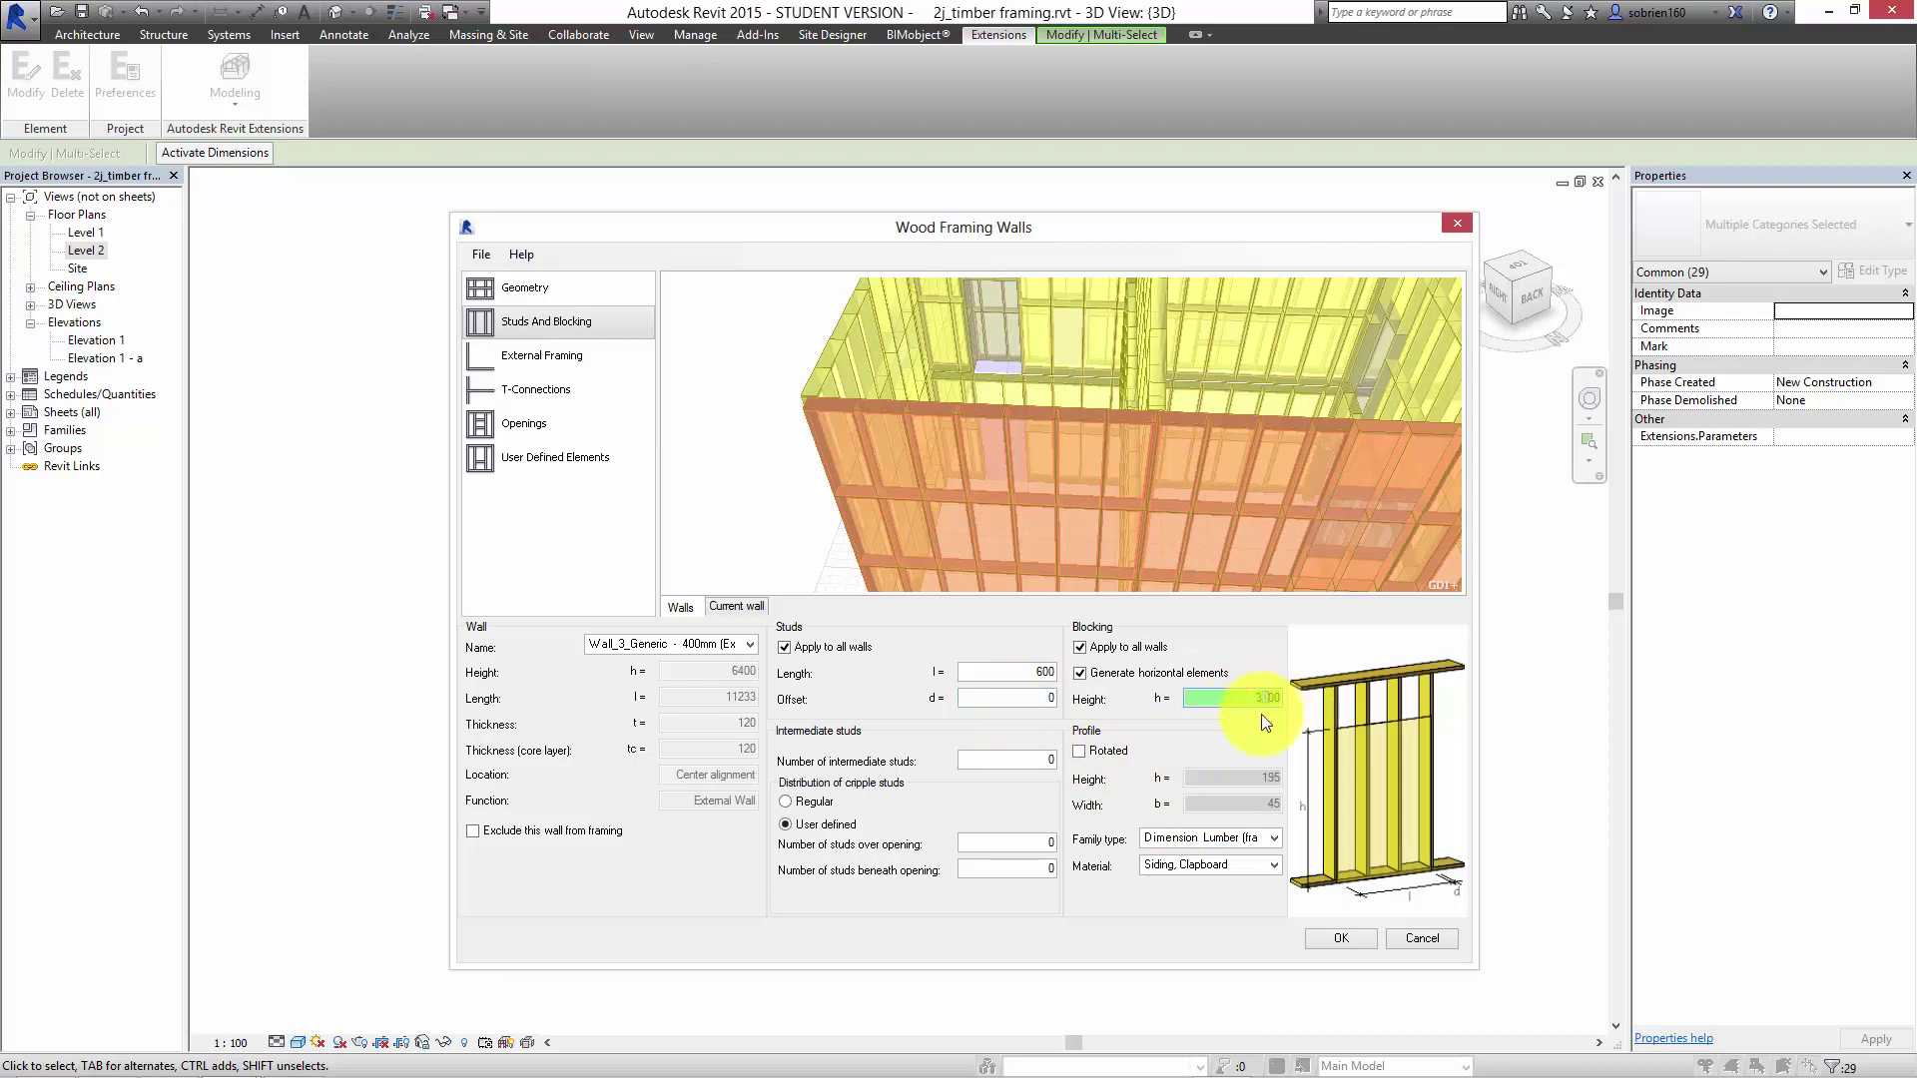
{"action": "key", "text": "BackSpace"}
{"action": "type", "text": "2"}
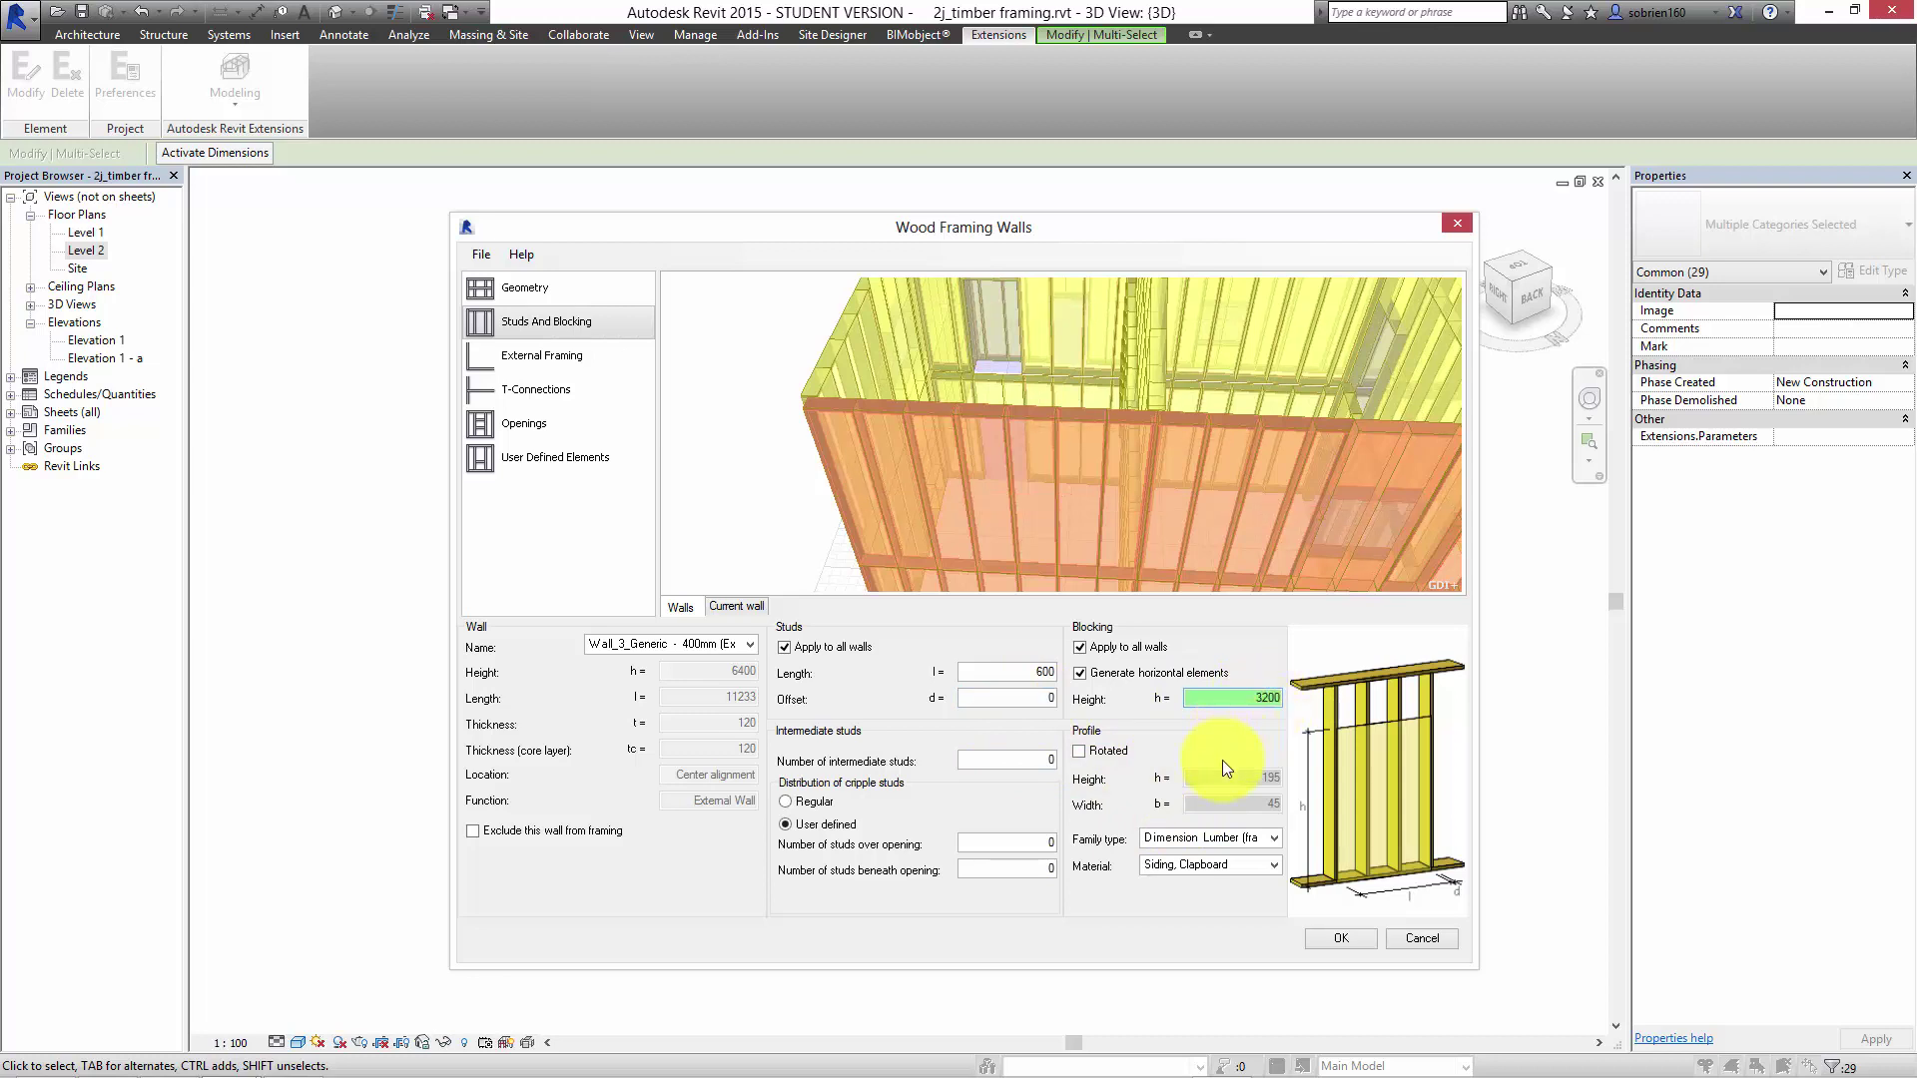
Set the material of the horizontal blocking to Timber, C24.
{"action": "left_click", "coordinate": [1216, 864]}
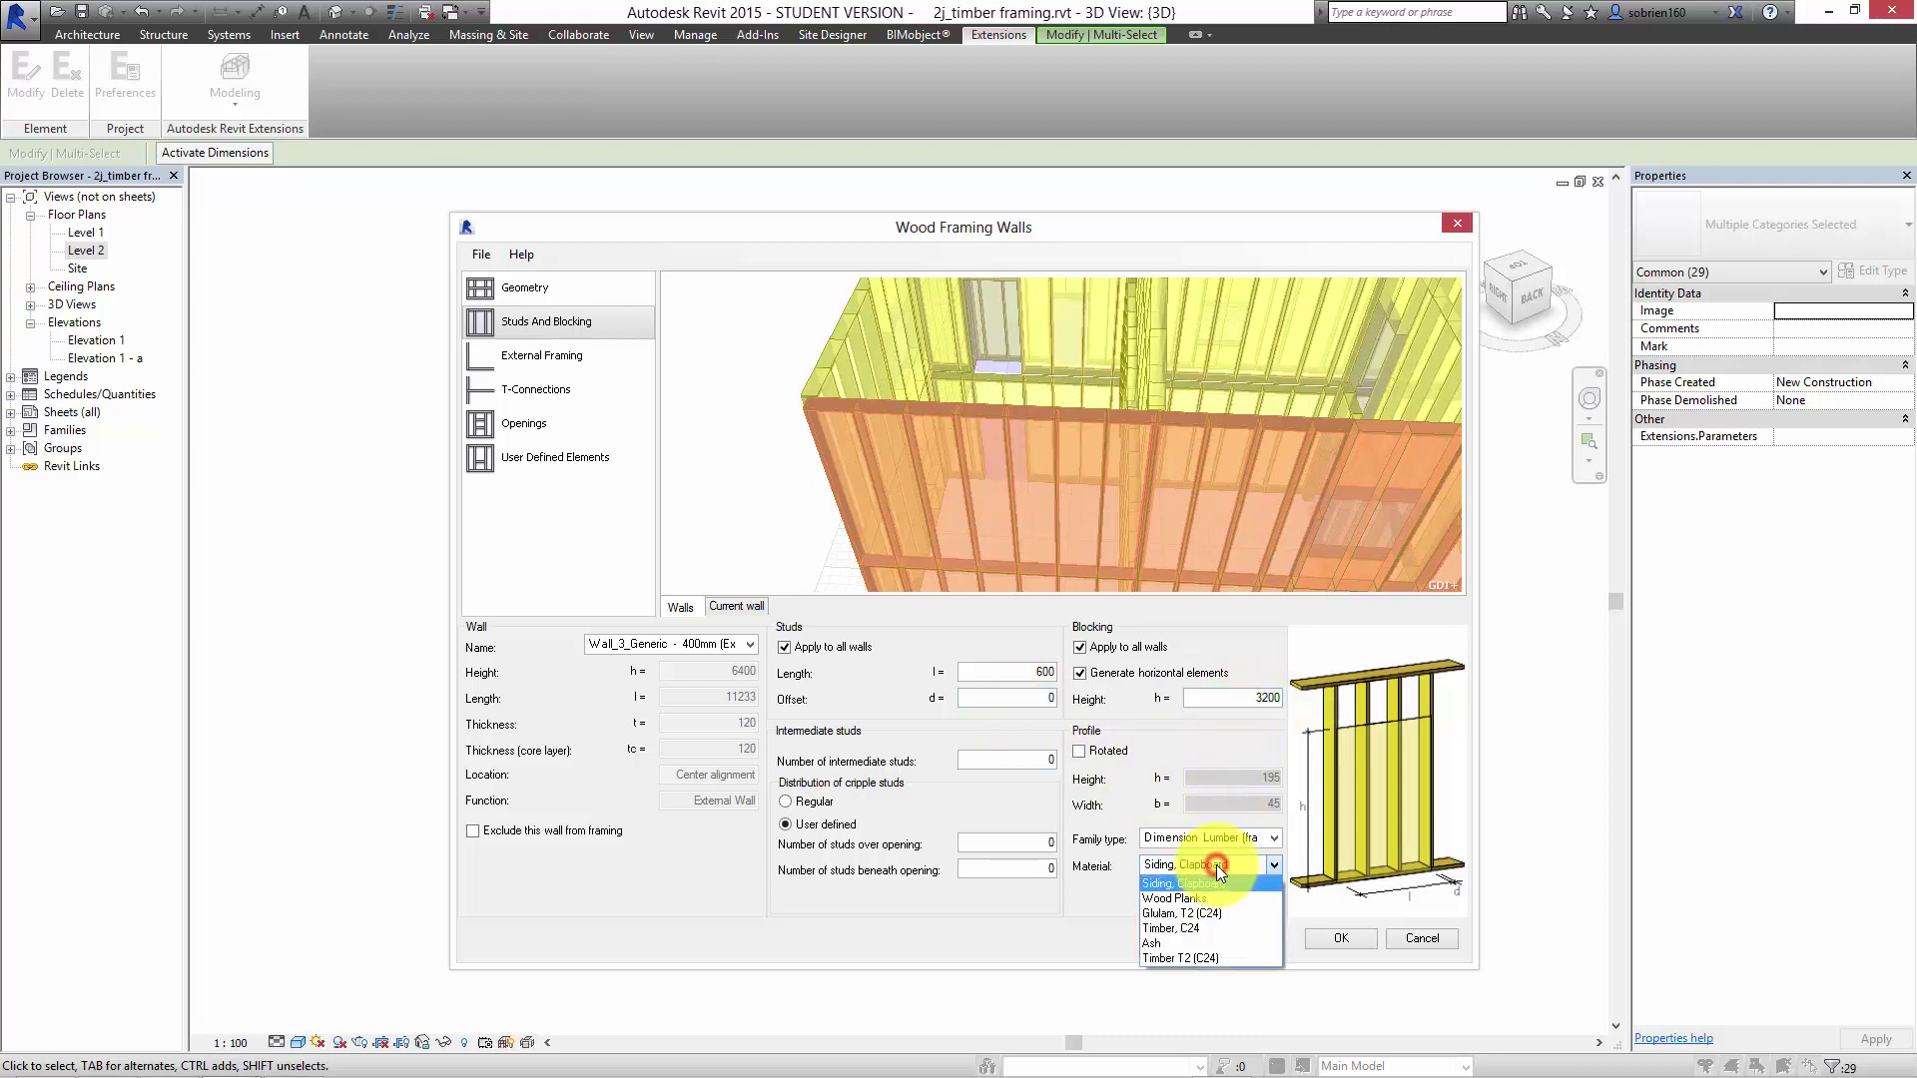
{"action": "left_click", "coordinate": [1204, 928]}
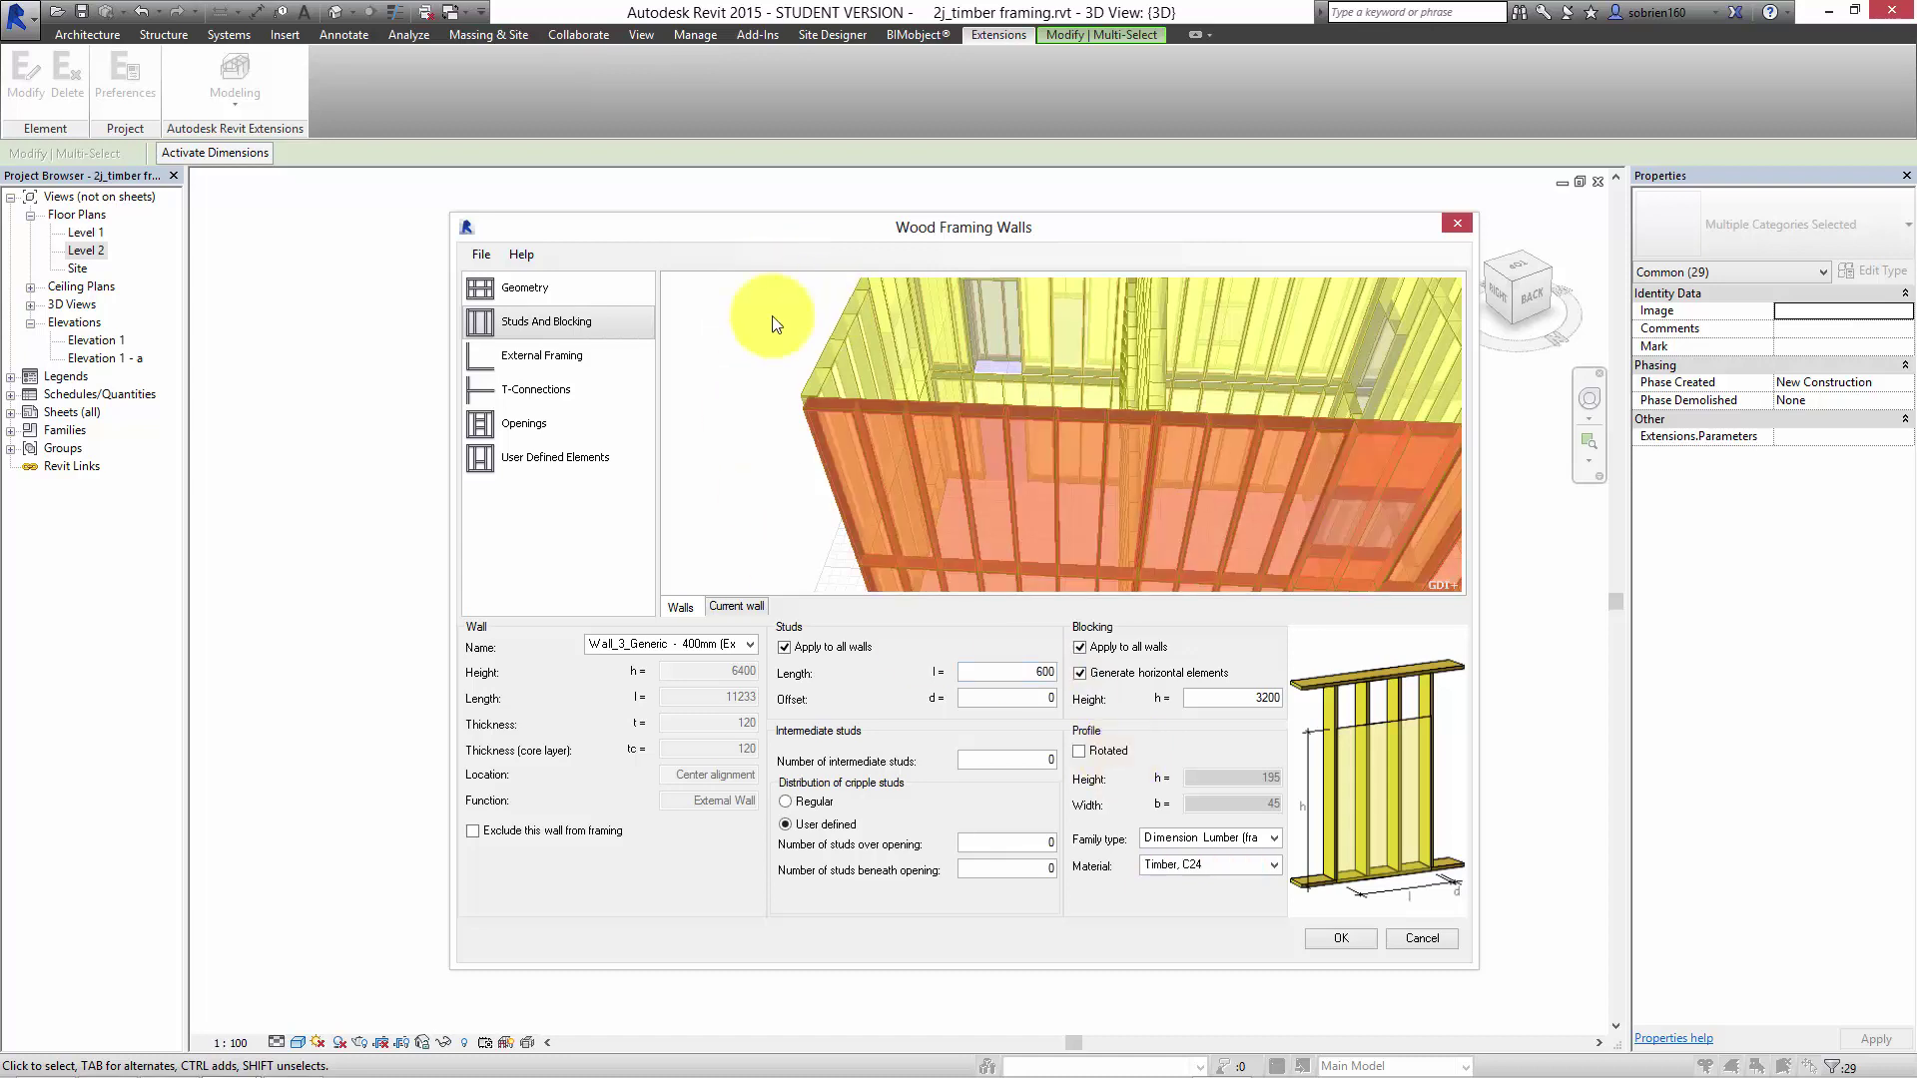
Configure the external framing's left stud with the corner type that adds an extra stud at the joint, in Timber, C24.
{"action": "left_click", "coordinate": [551, 357]}
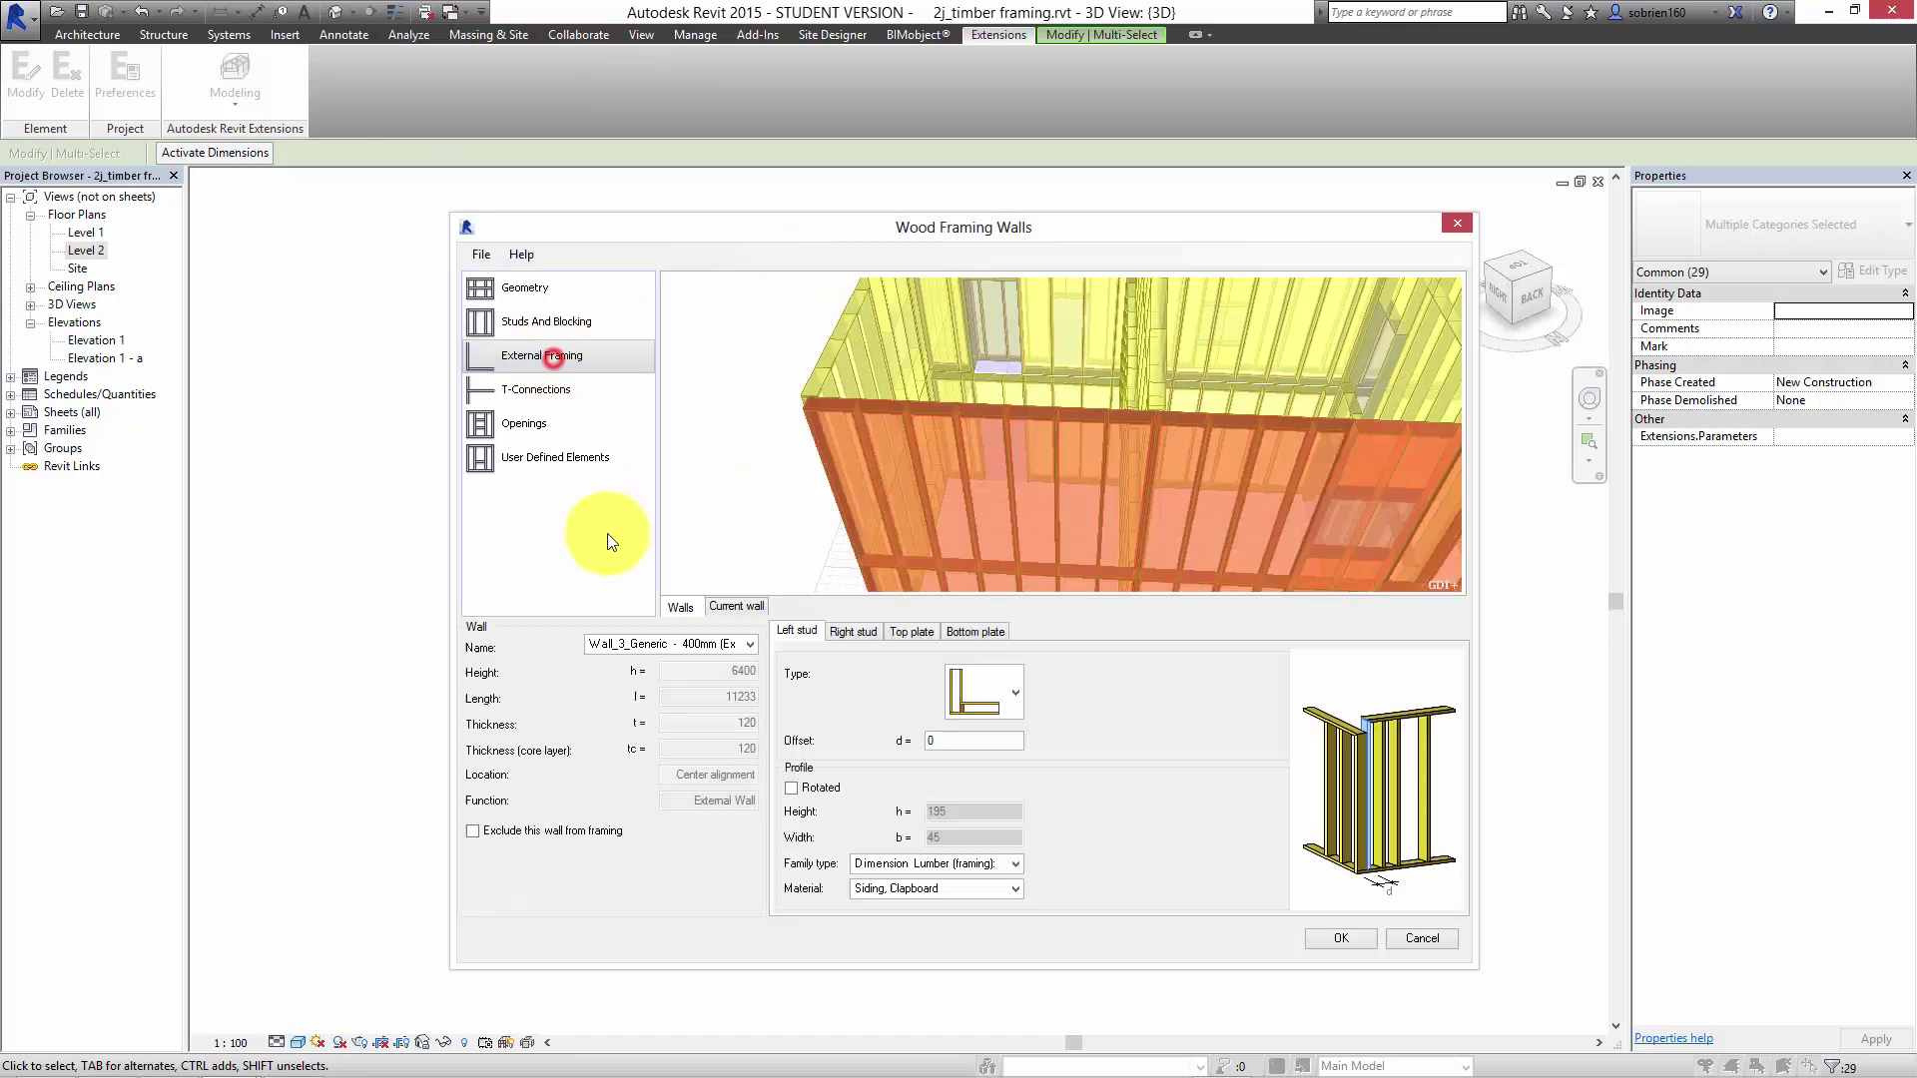
{"action": "left_click", "coordinate": [1015, 704]}
{"action": "left_click", "coordinate": [1022, 587]}
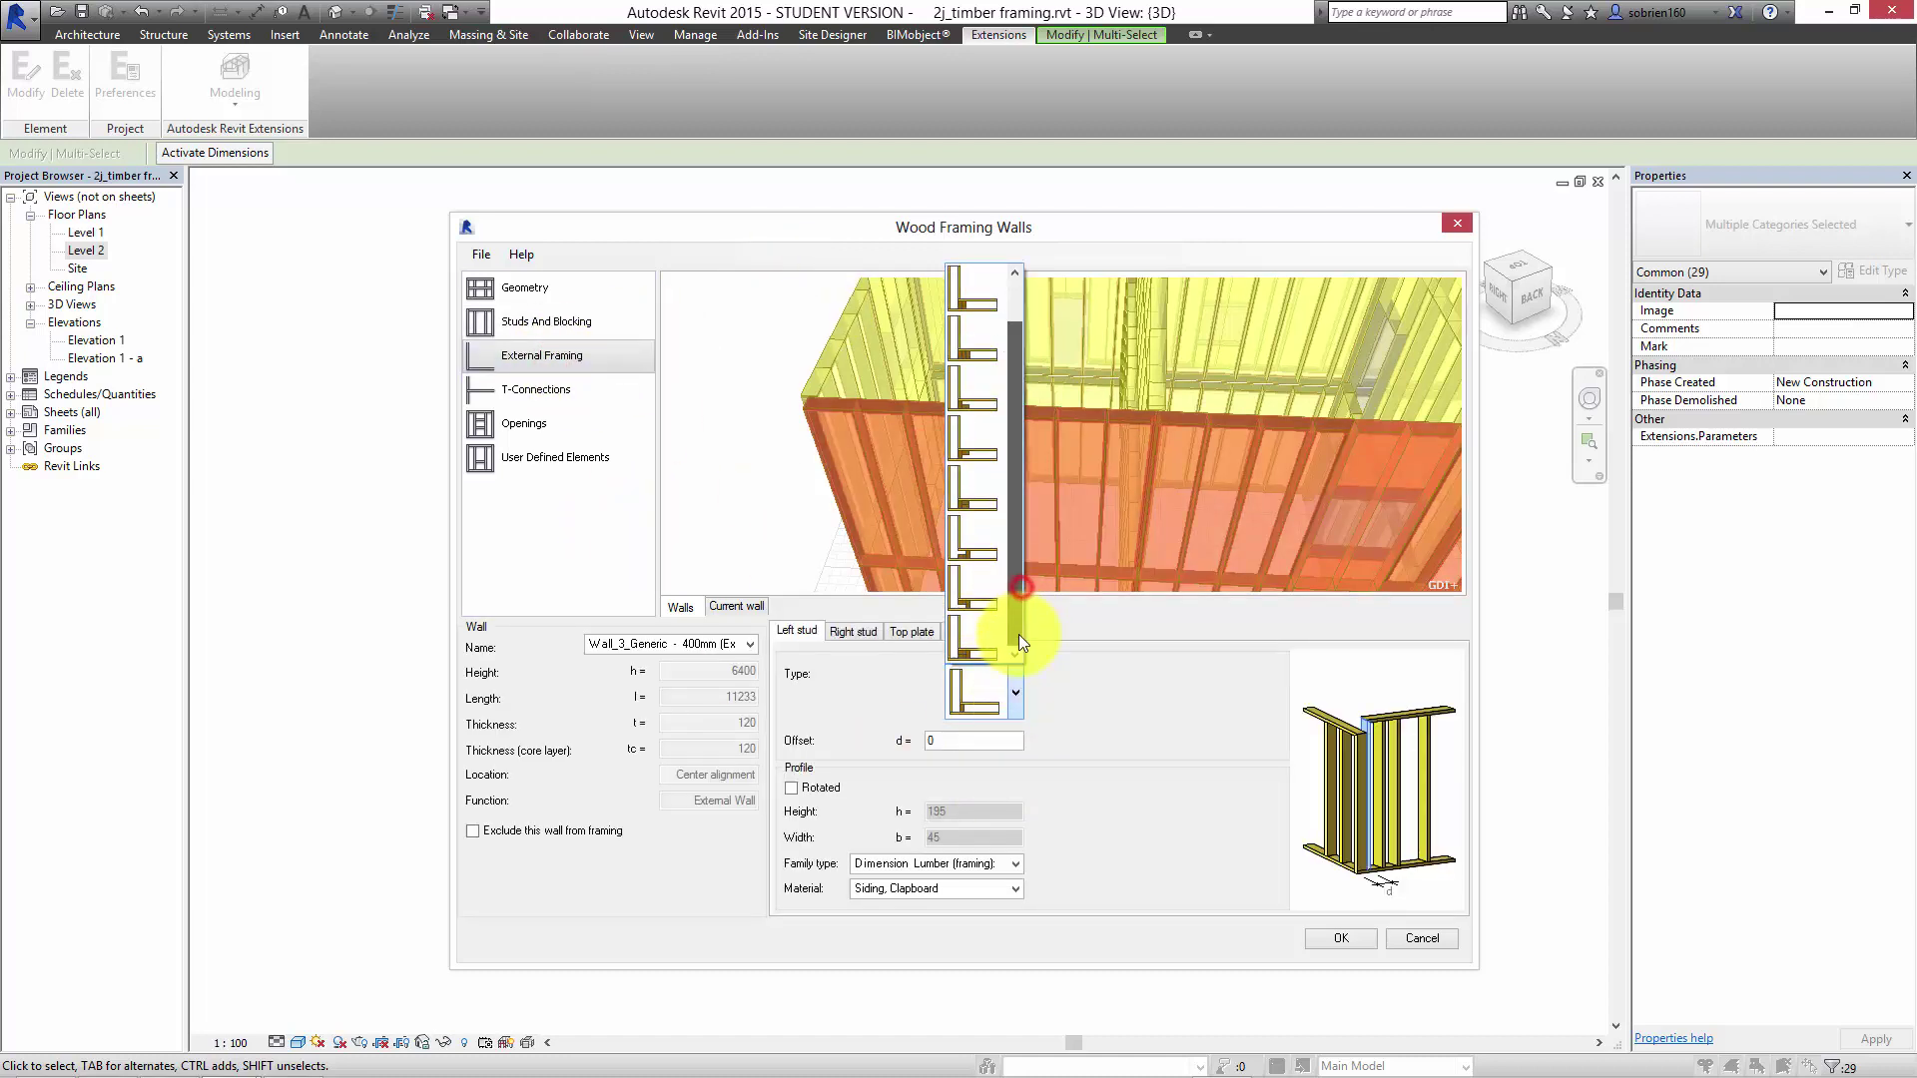
{"action": "left_click_drag", "start_coordinate": [1019, 634], "coordinate": [1034, 573]}
{"action": "scroll", "coordinate": [1034, 573], "scroll_direction": "down", "scroll_amount": 2}
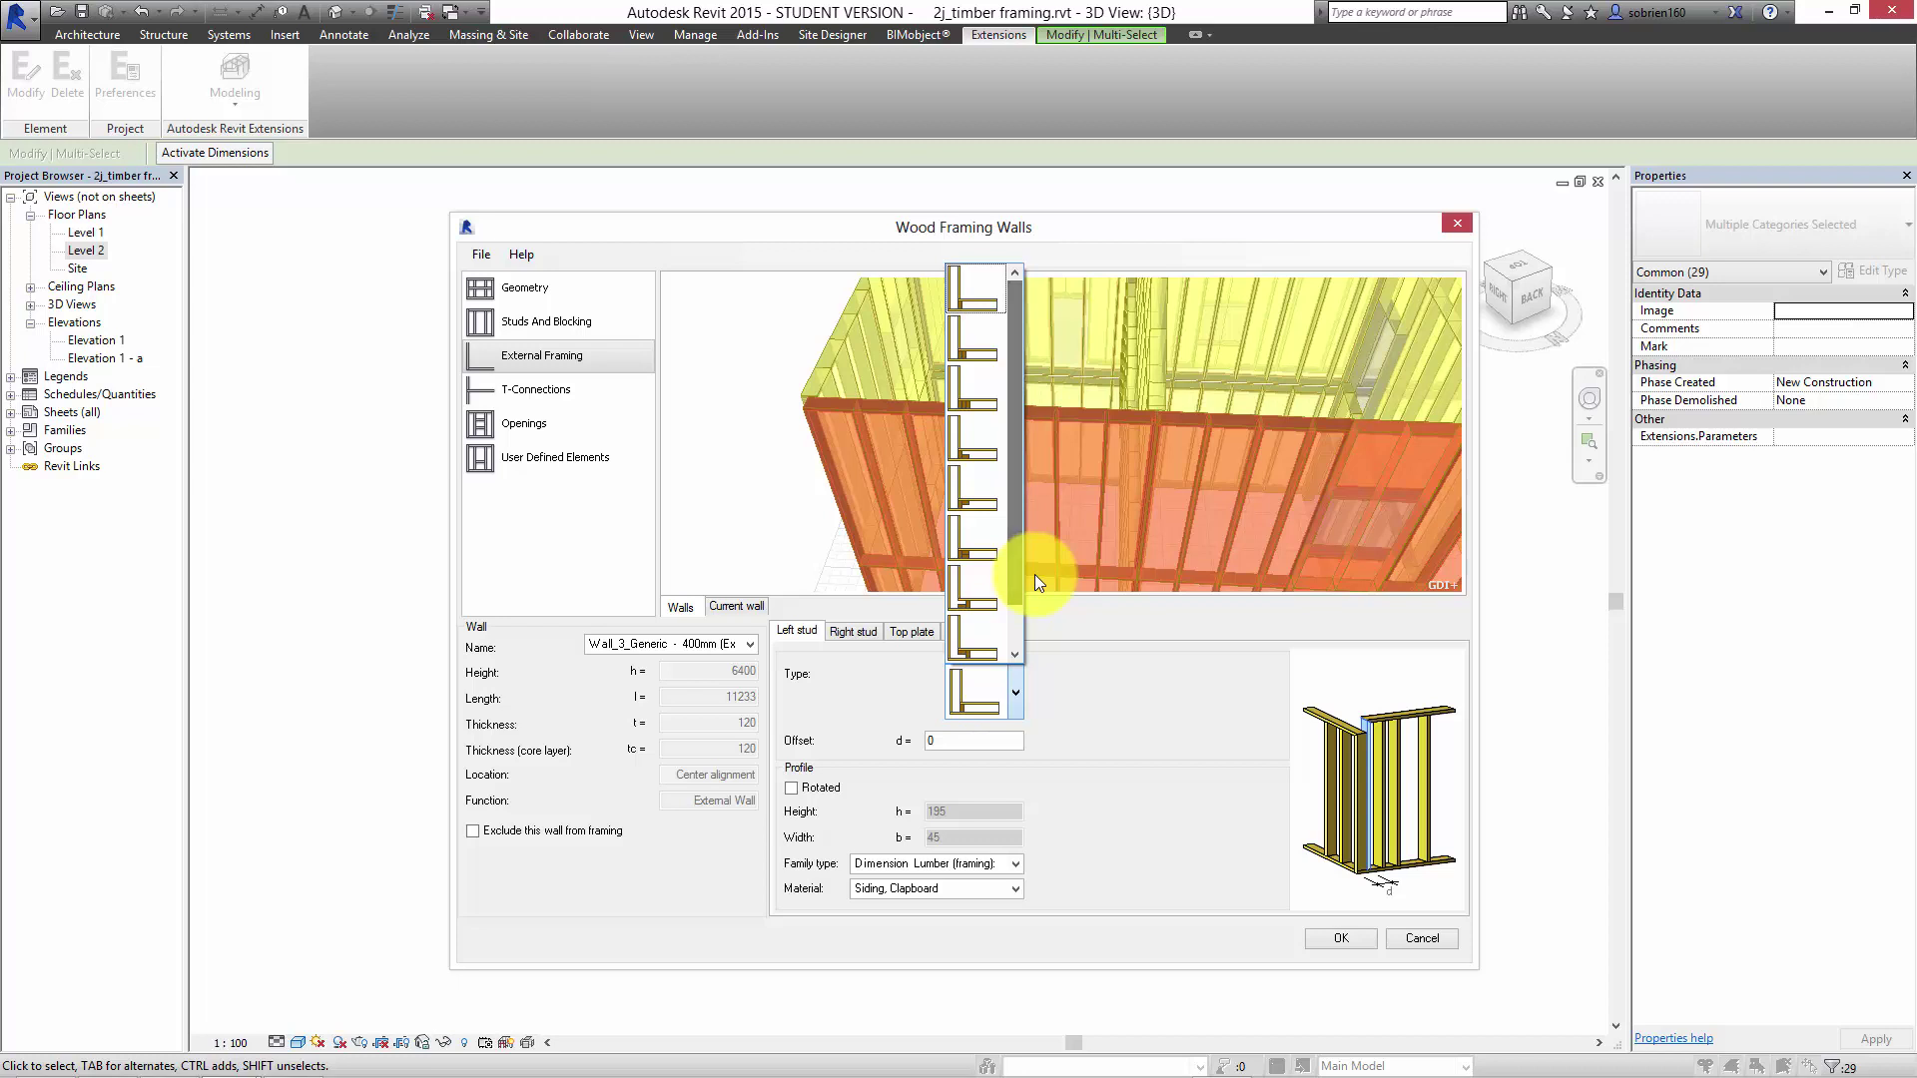
{"action": "left_click", "coordinate": [959, 556]}
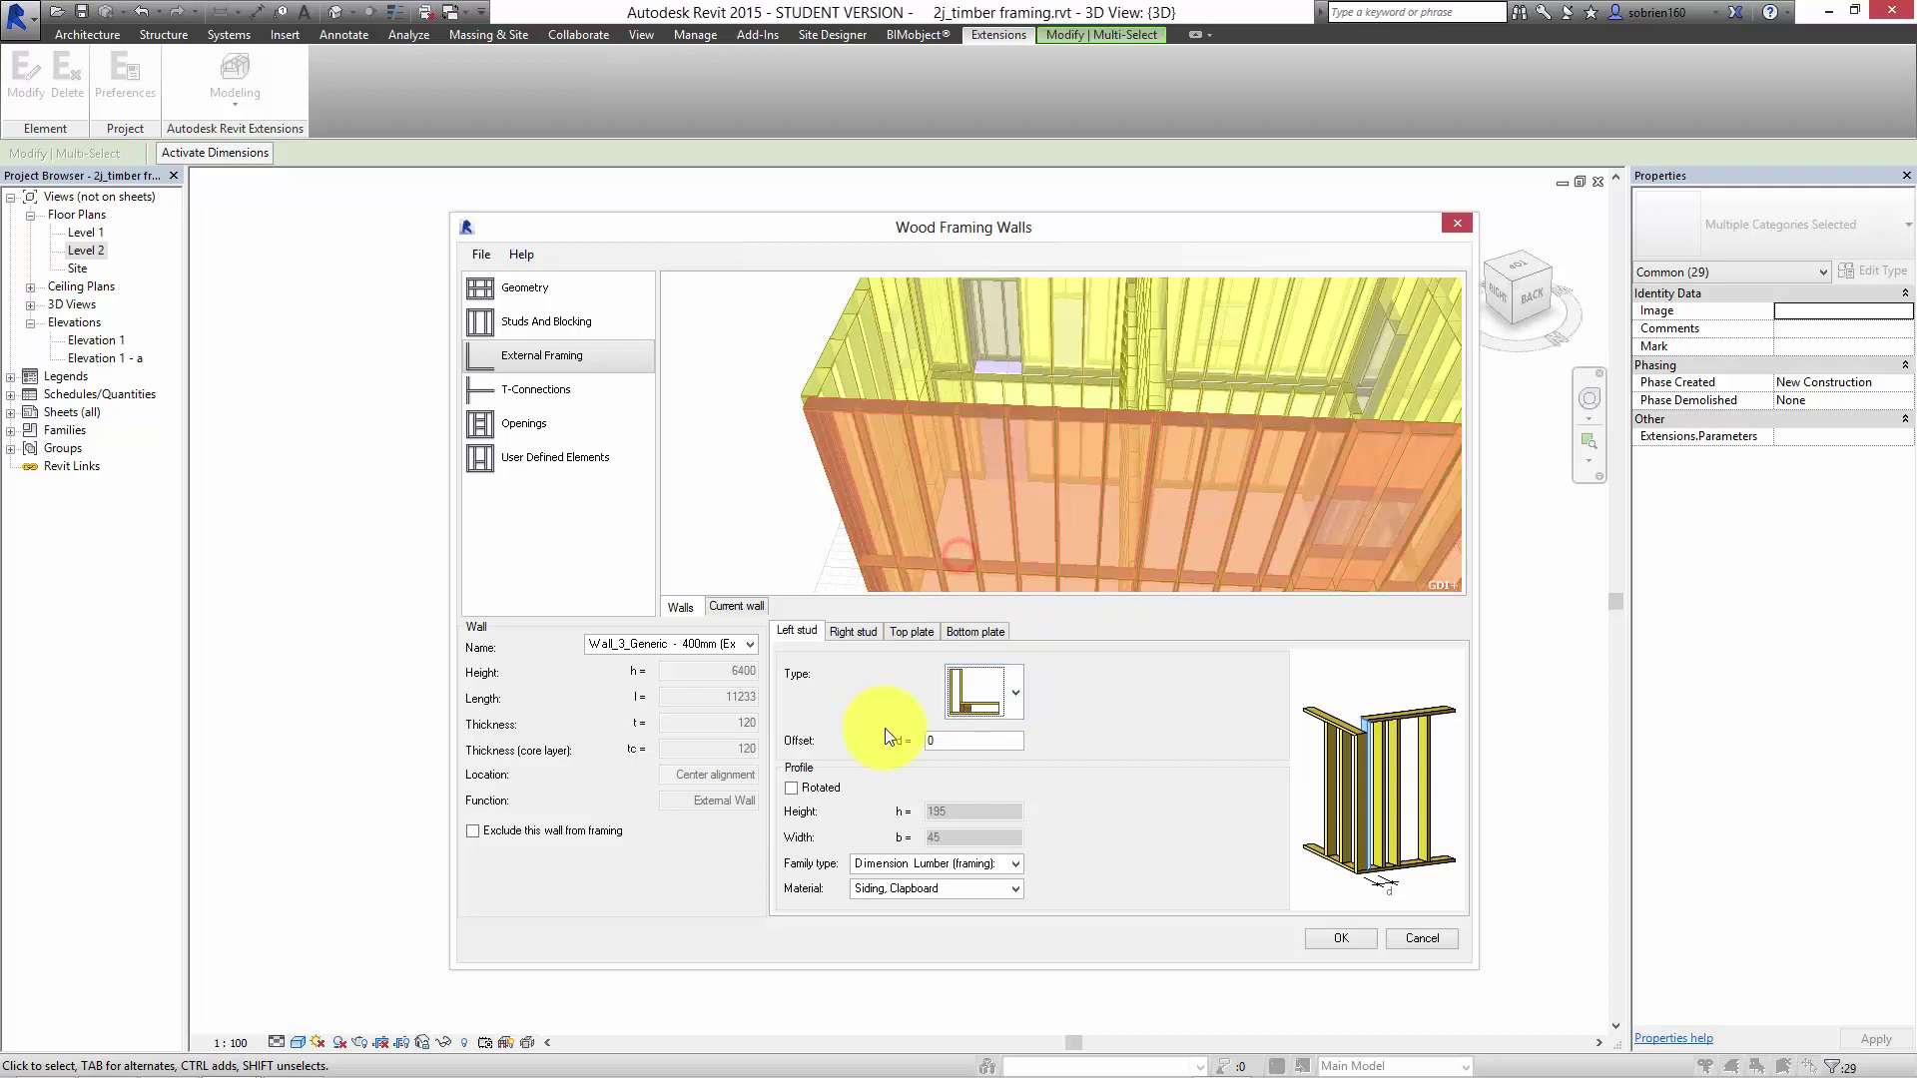
{"action": "left_click", "coordinate": [993, 740]}
{"action": "left_click", "coordinate": [1000, 889]}
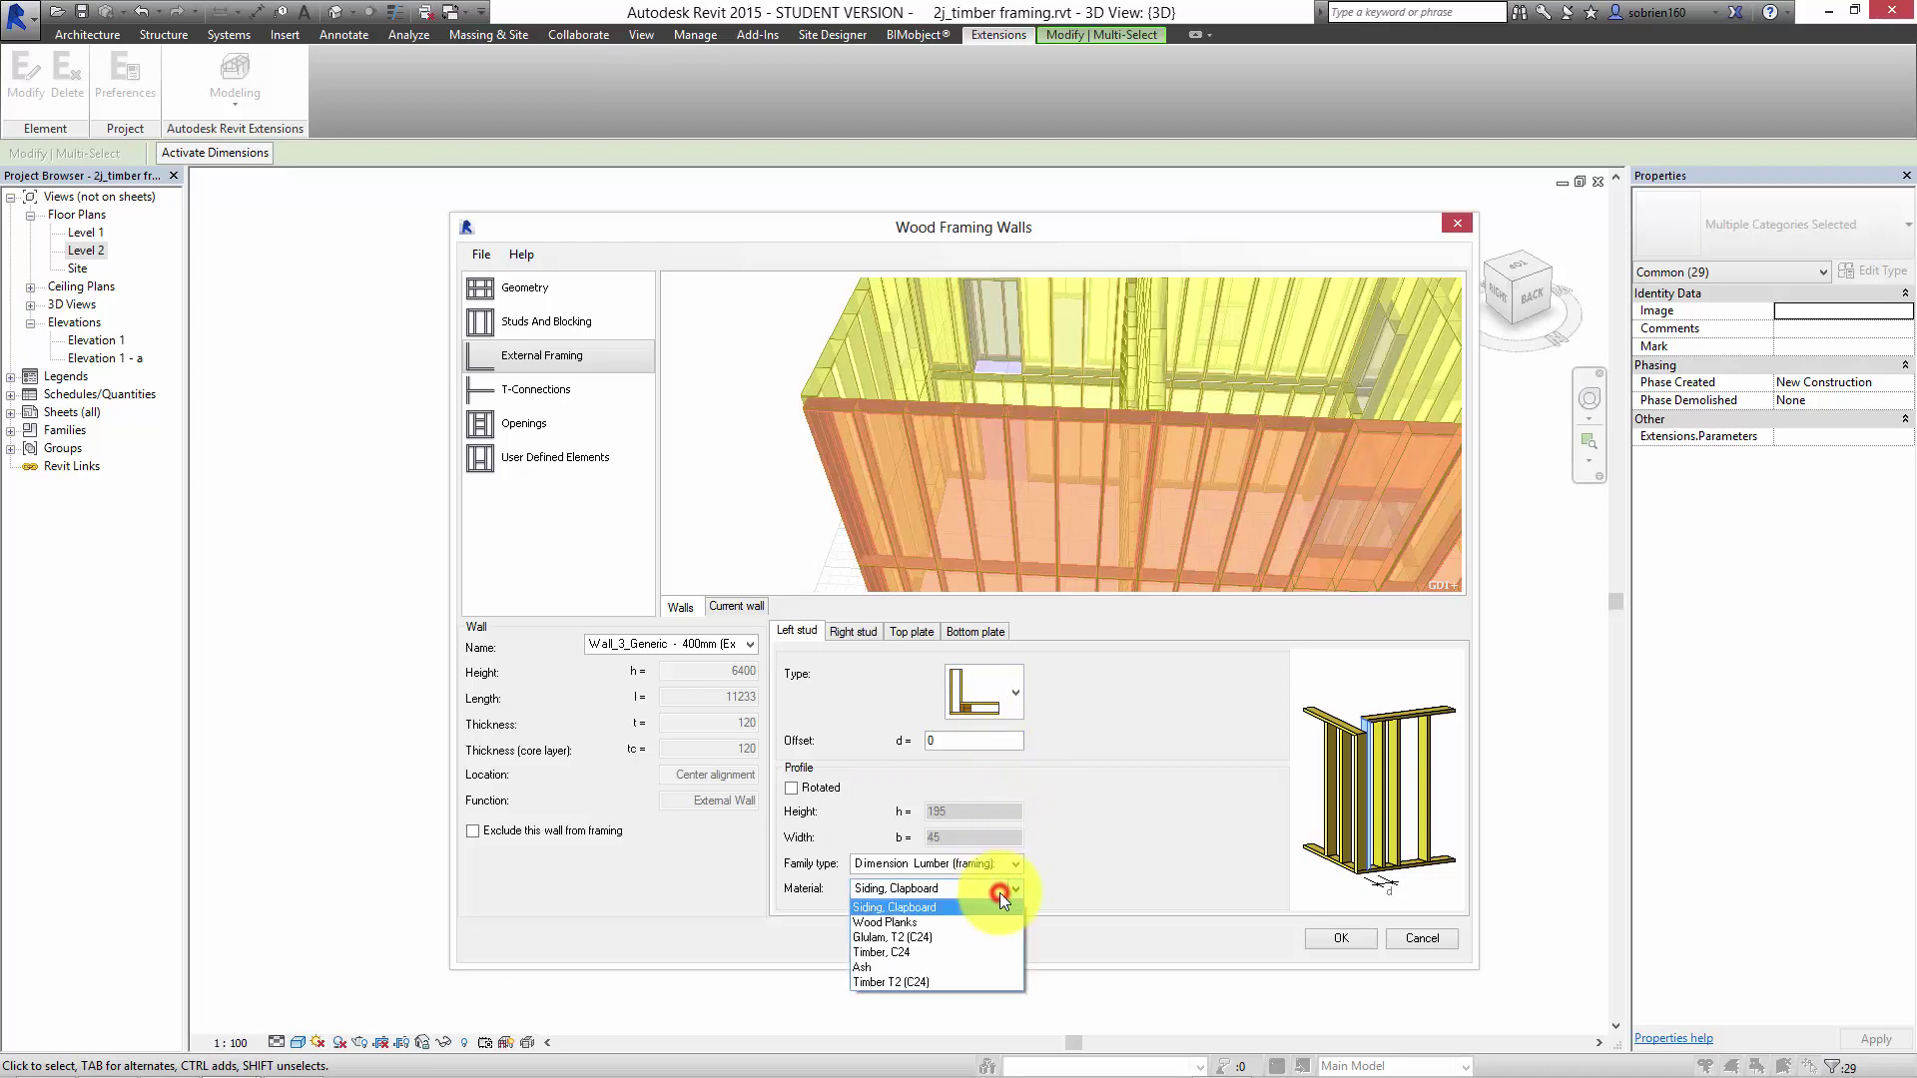
{"action": "left_click", "coordinate": [931, 953]}
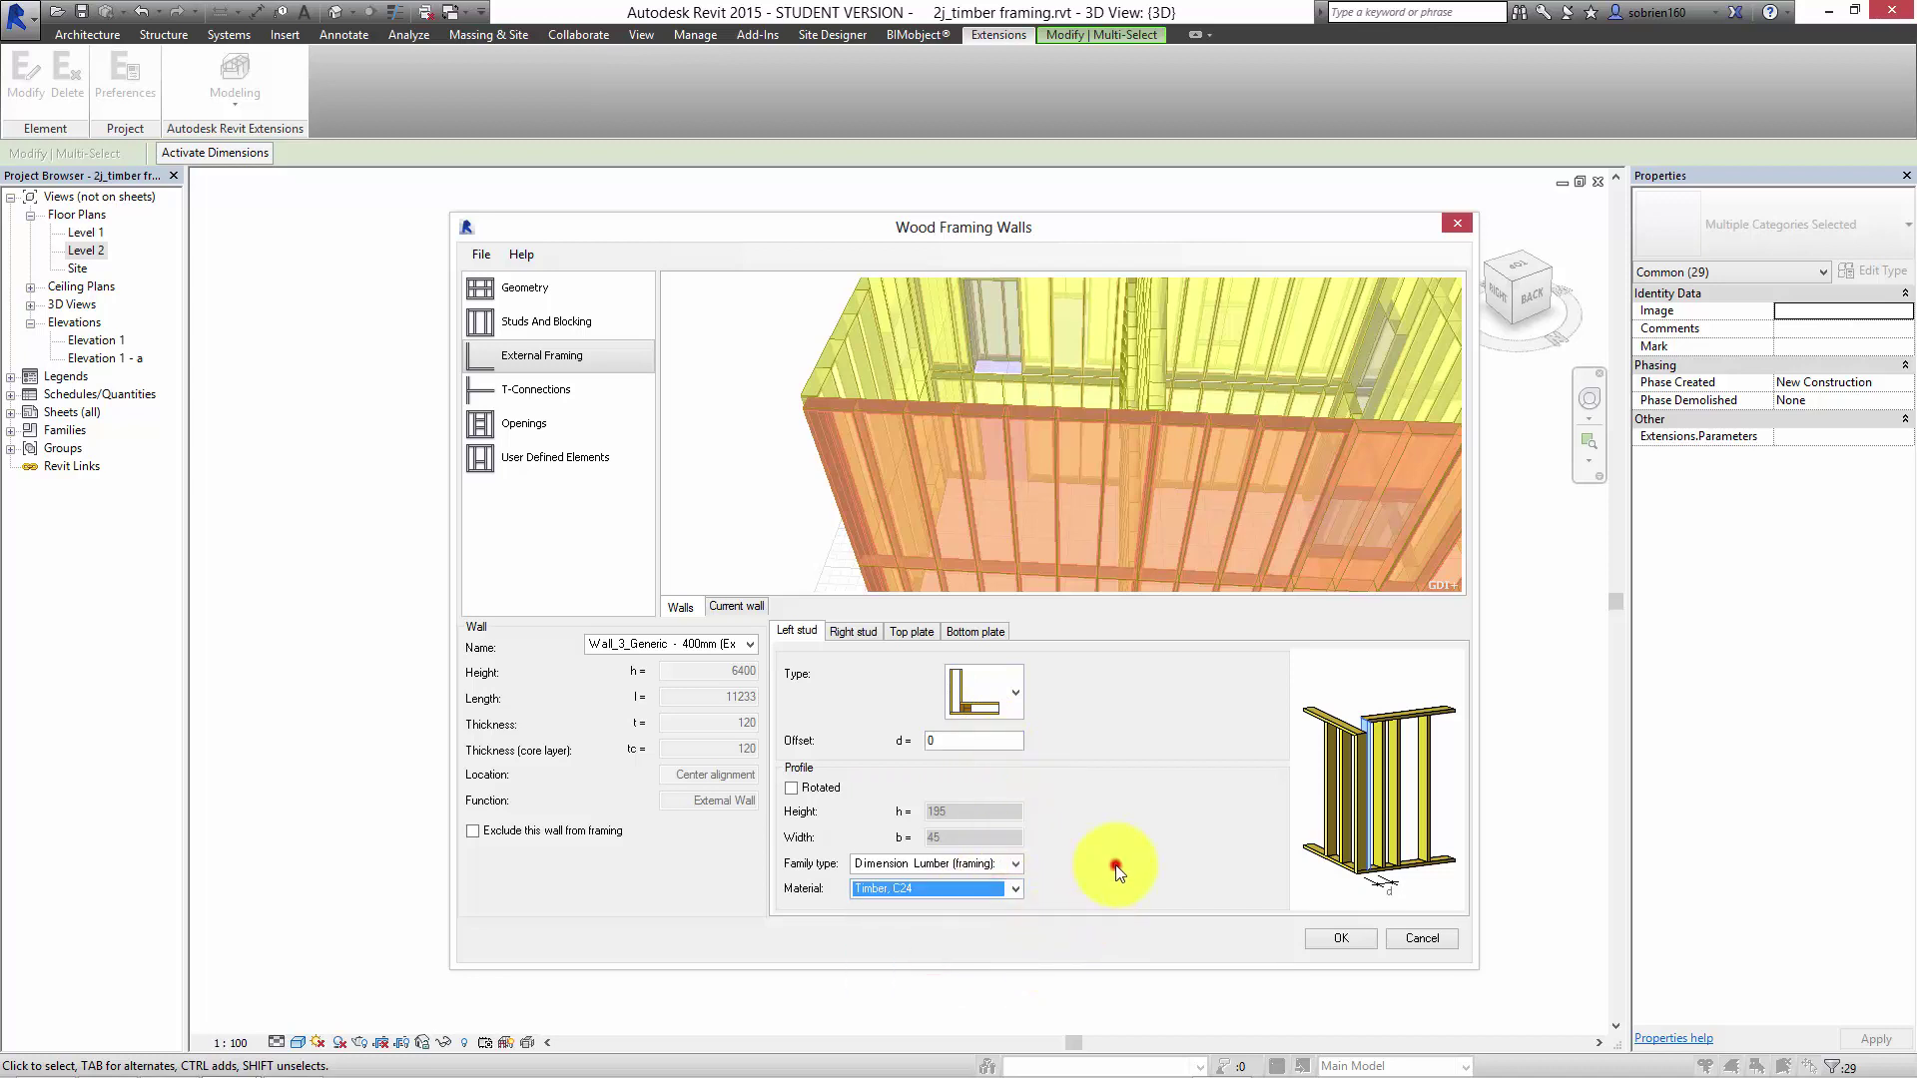
Set the external framing's top plate to the double-plate type.
{"action": "left_click", "coordinate": [856, 631]}
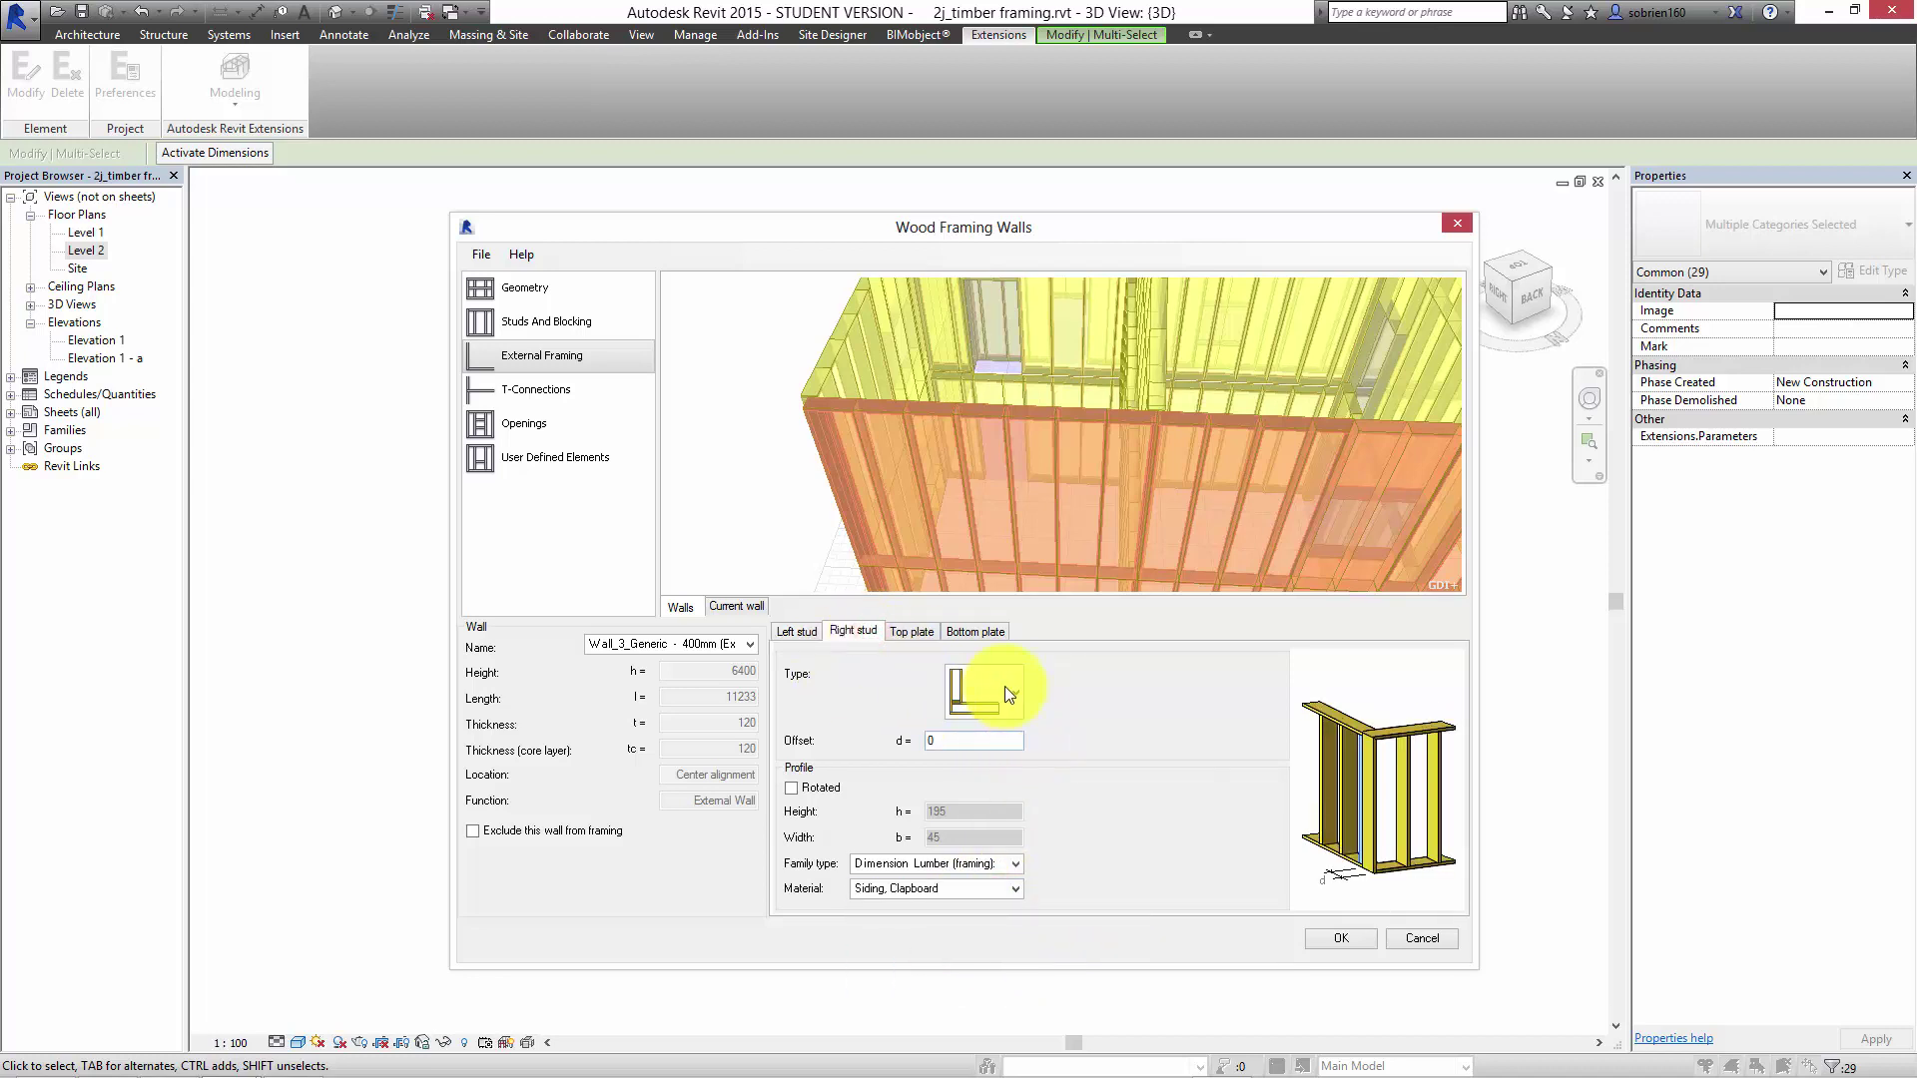
{"action": "left_click", "coordinate": [911, 631]}
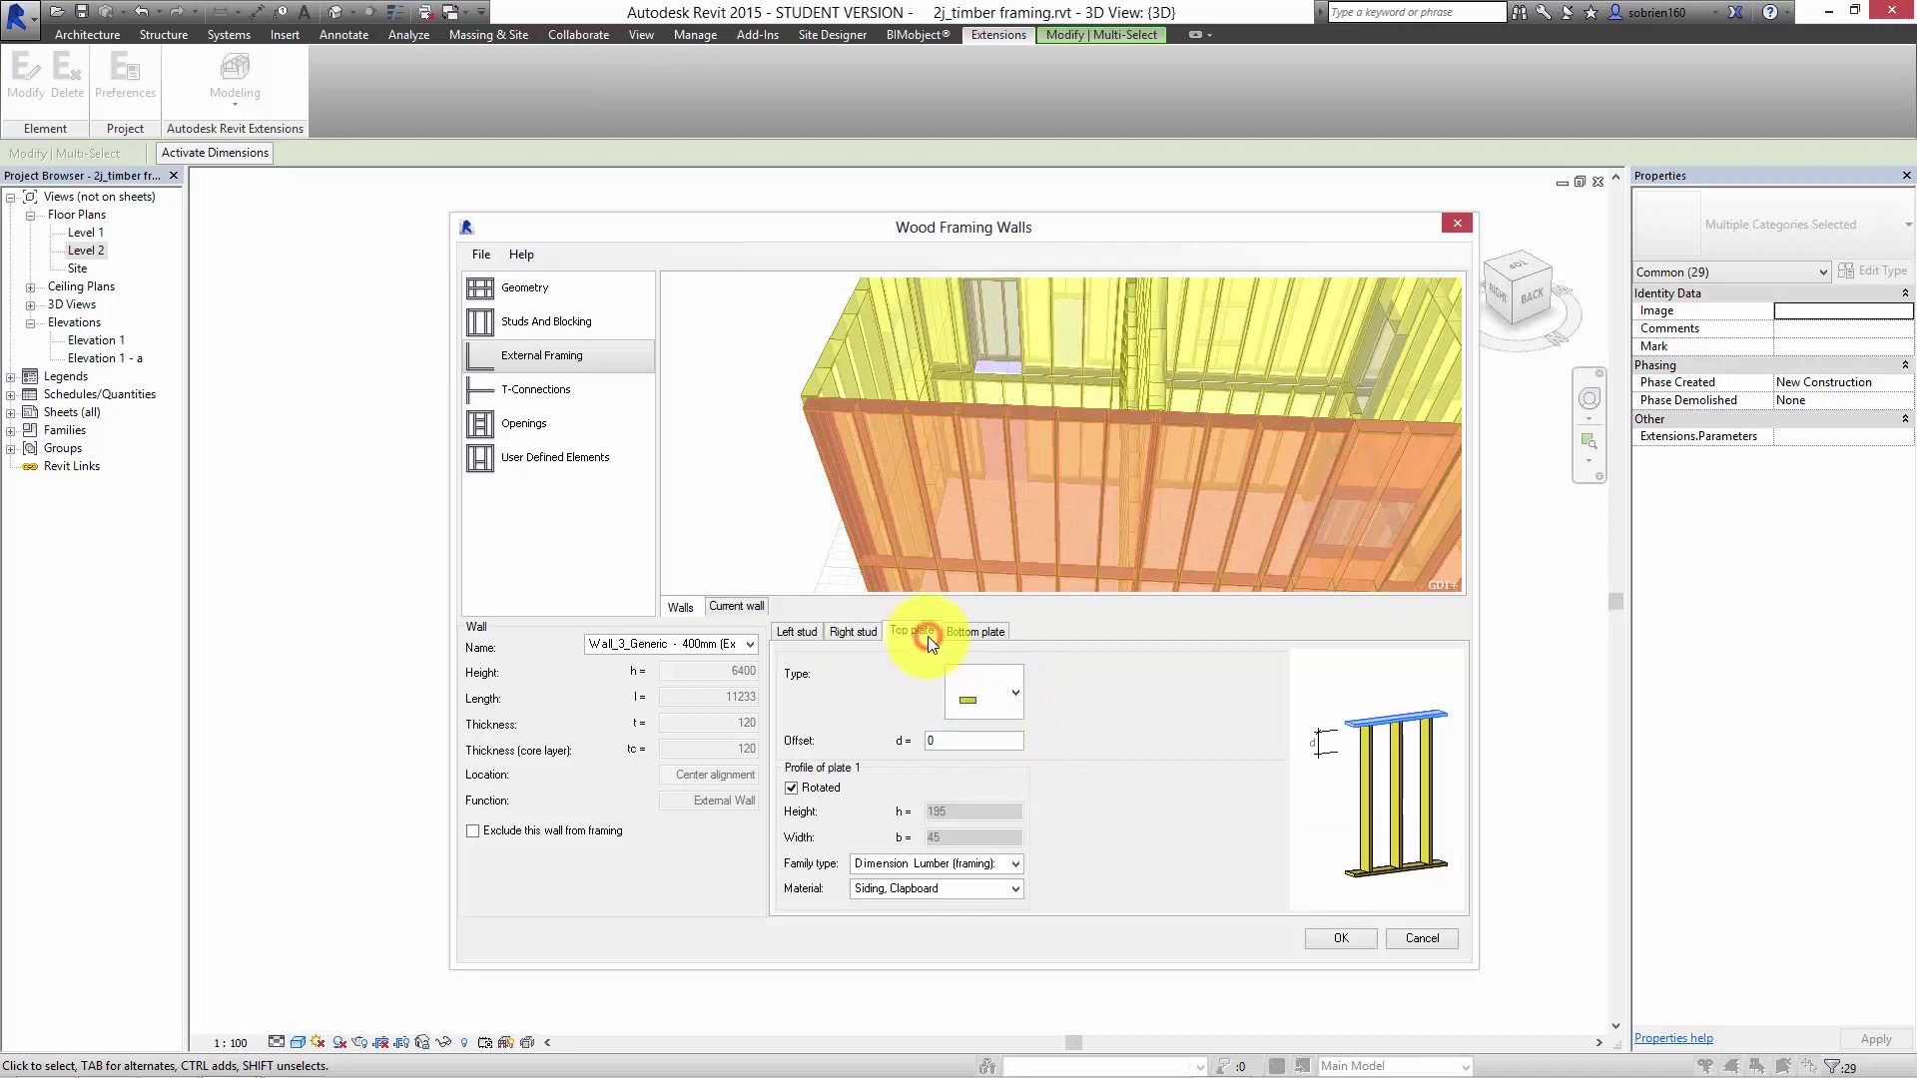
{"action": "left_click", "coordinate": [1010, 691]}
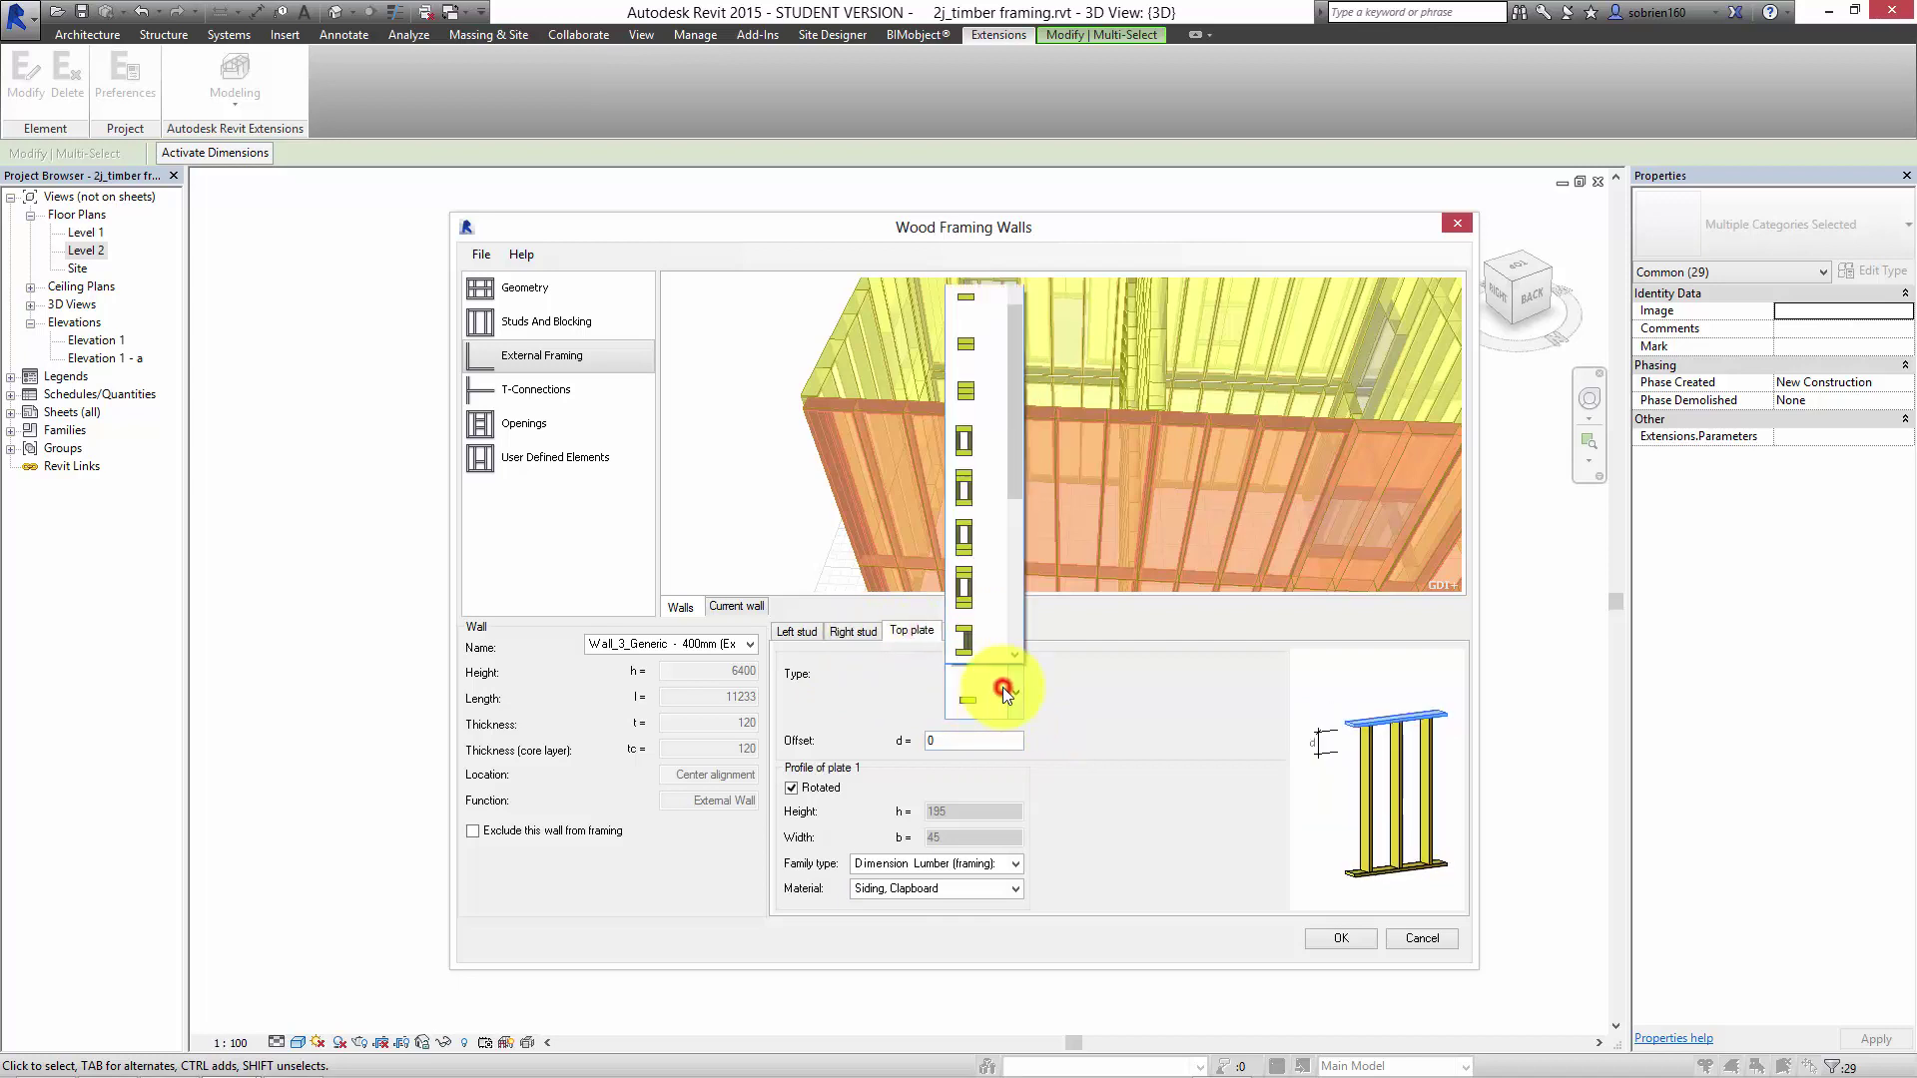
{"action": "left_click", "coordinate": [990, 355]}
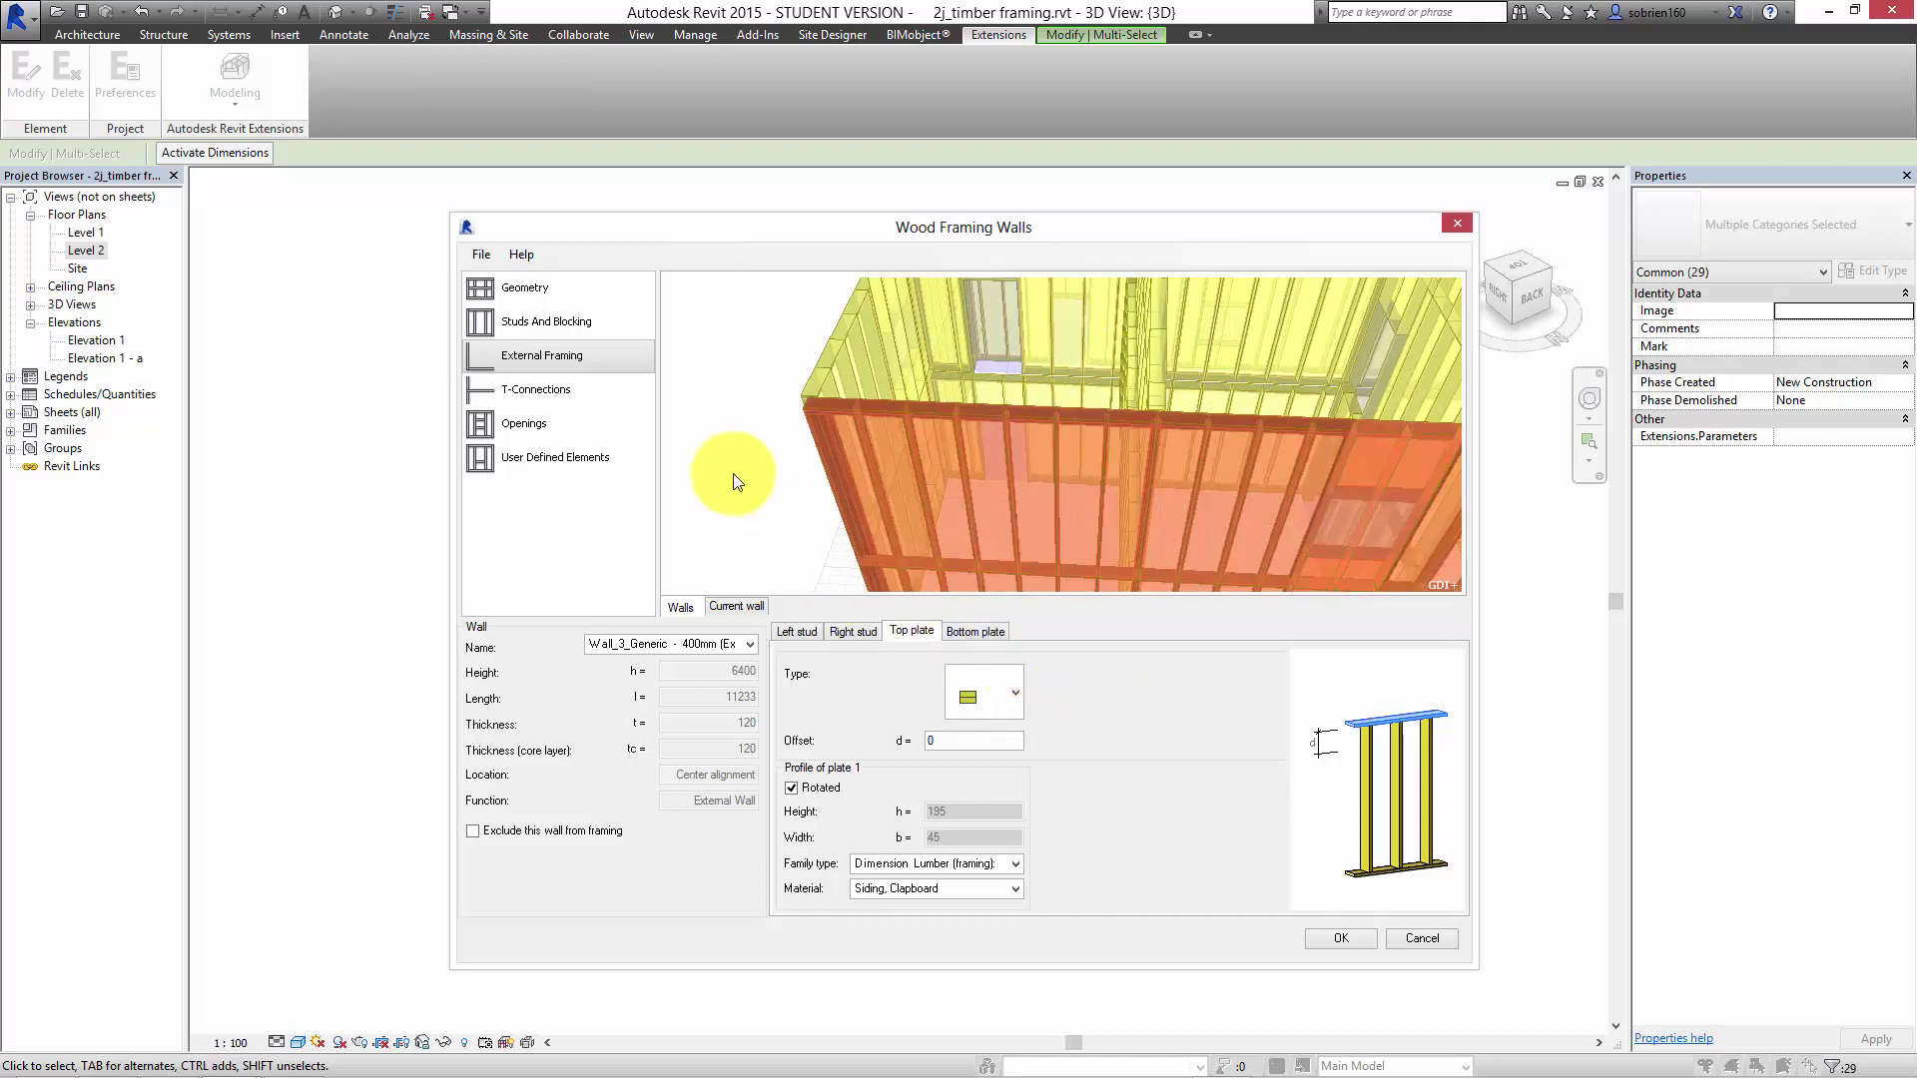
Select the Window_2 opening and assign the fourth listed type to its king studs.
{"action": "left_click", "coordinate": [559, 422]}
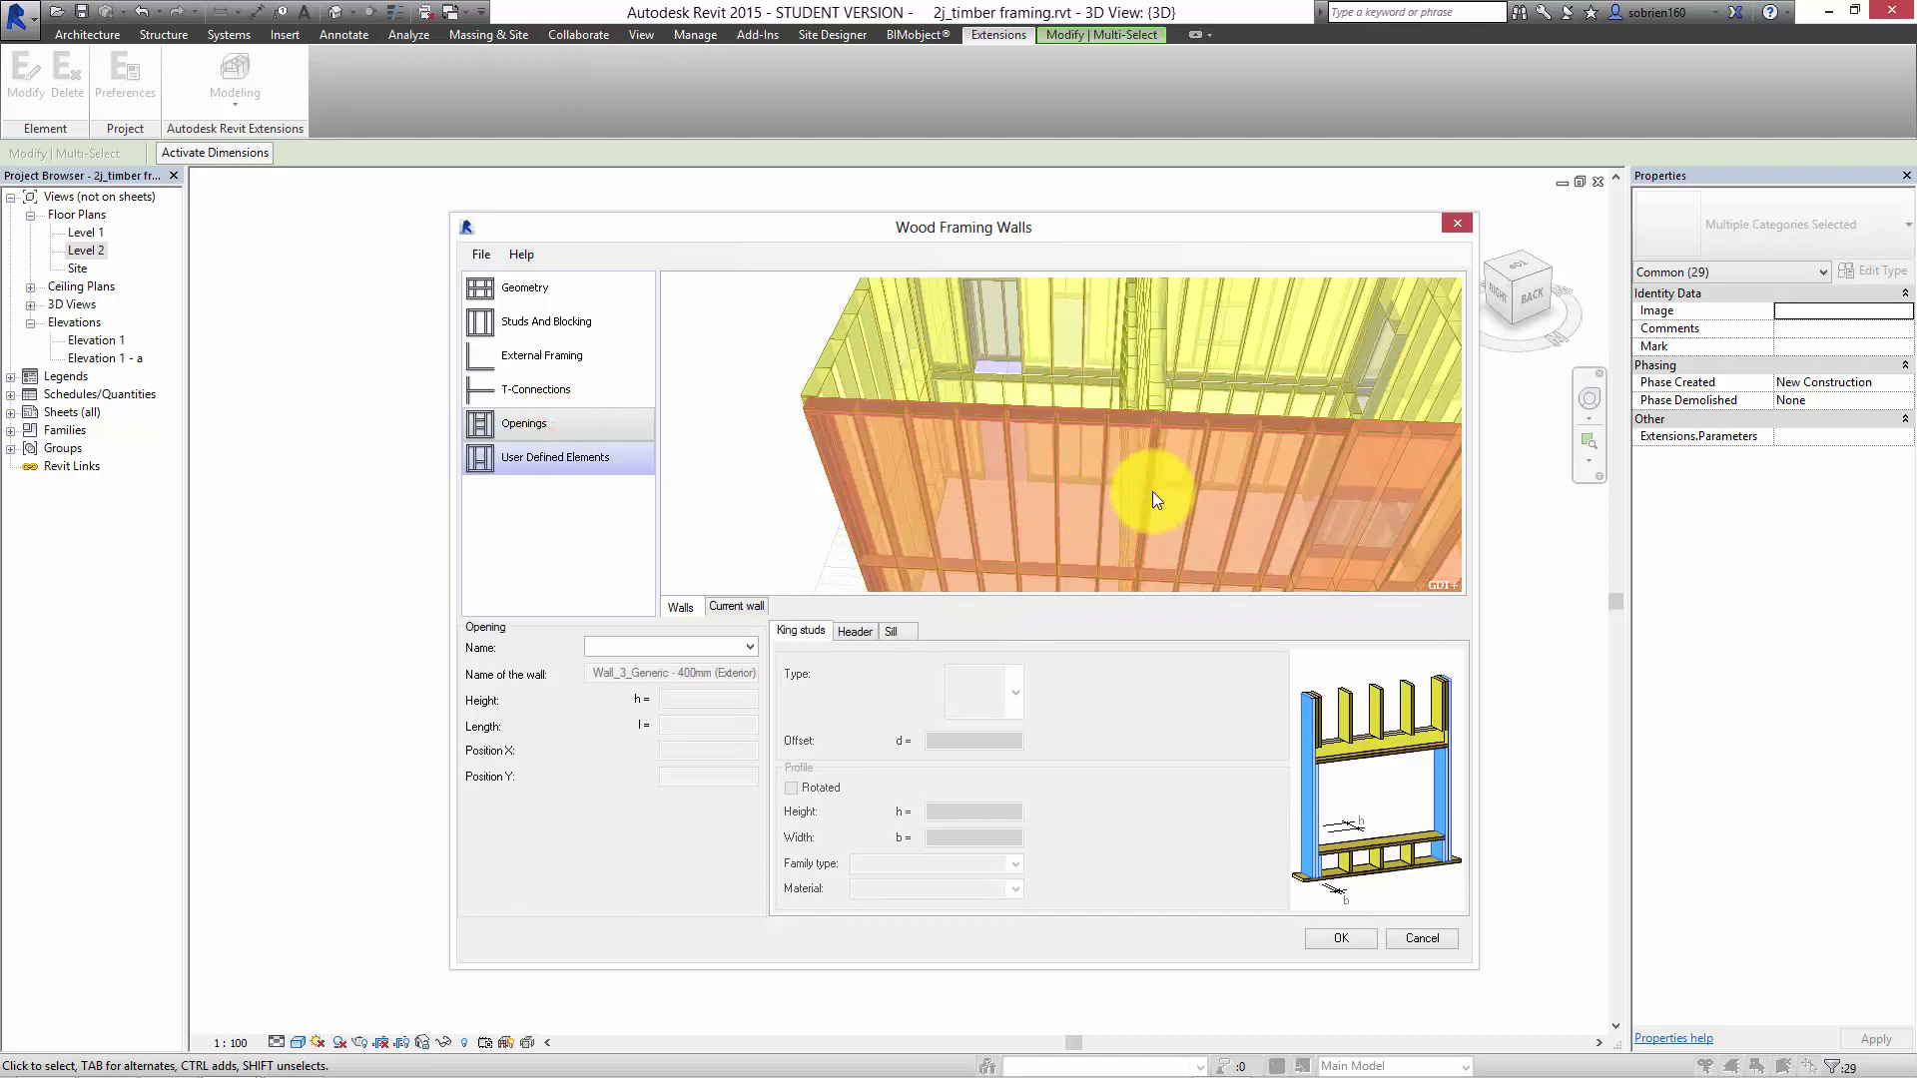
{"action": "middle_click_drag", "start_coordinate": [1350, 493], "coordinate": [1027, 425]}
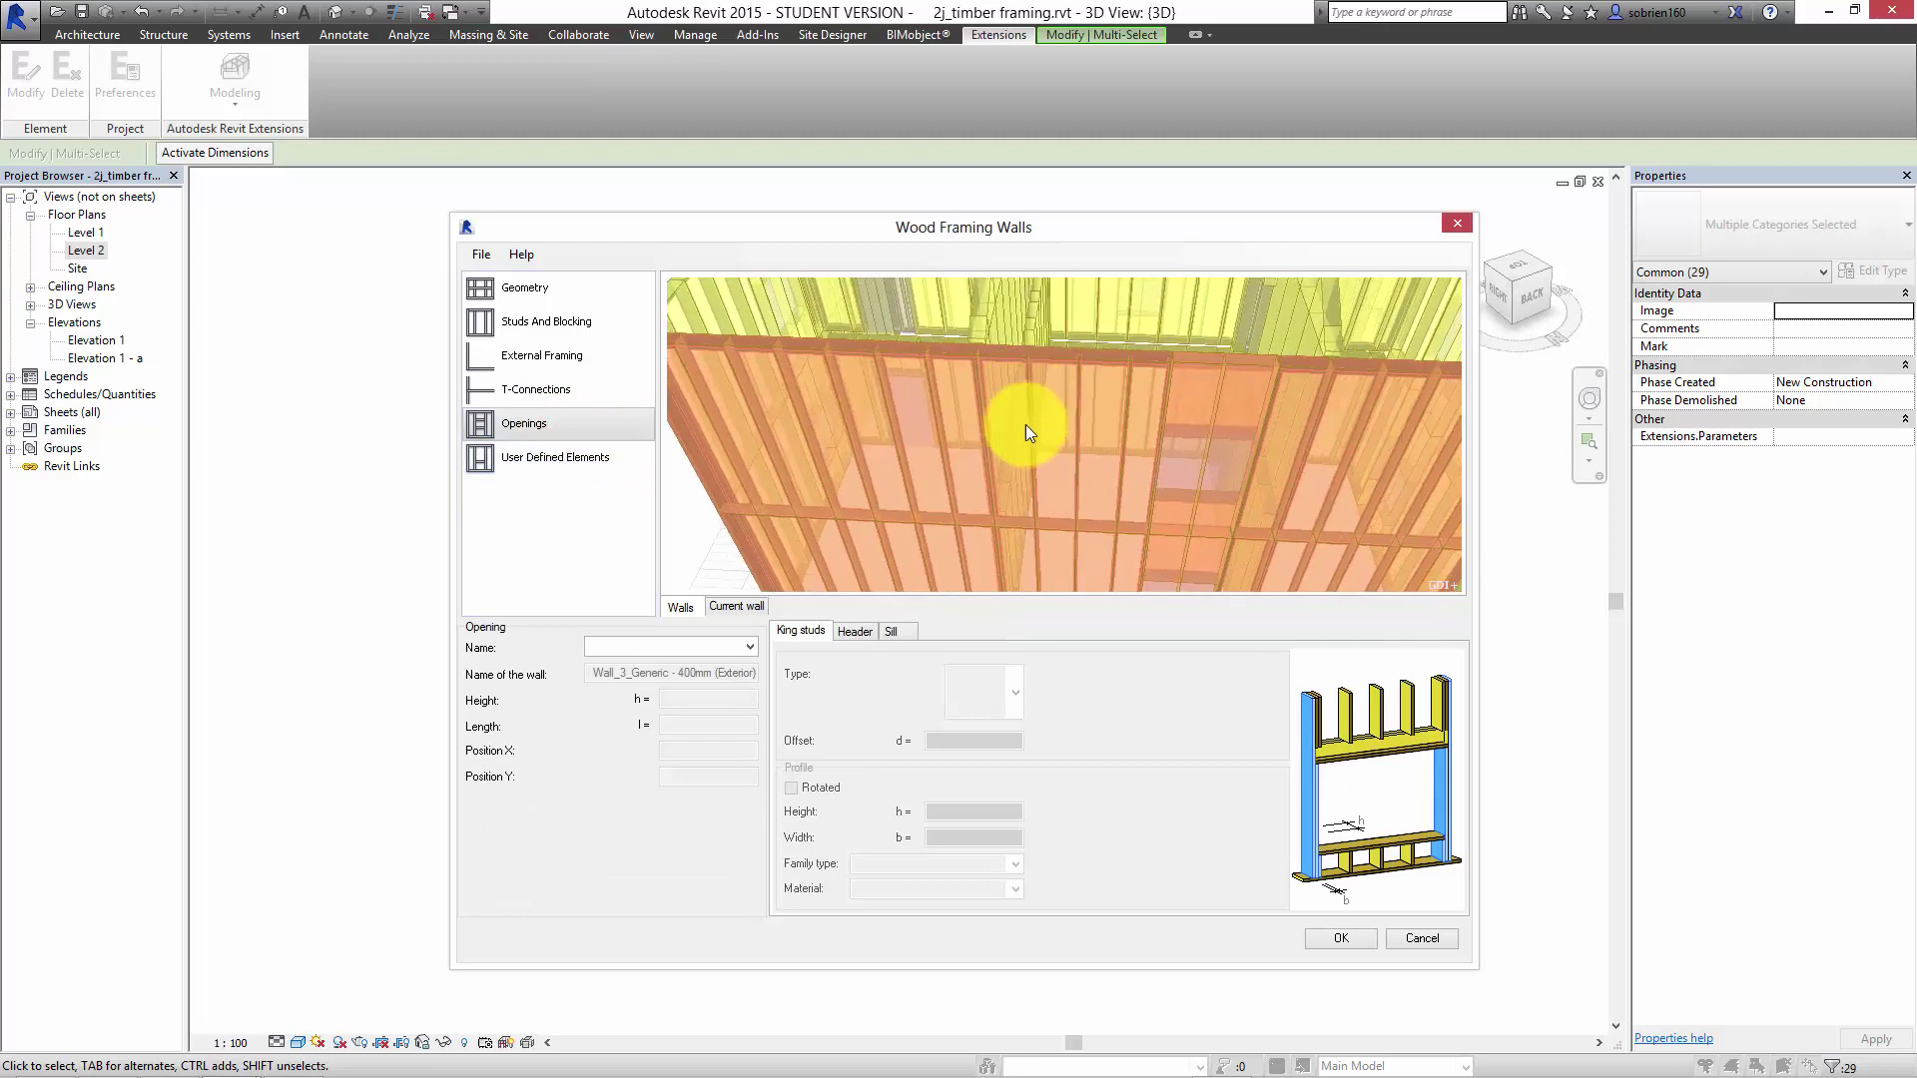
{"action": "left_click", "coordinate": [729, 651]}
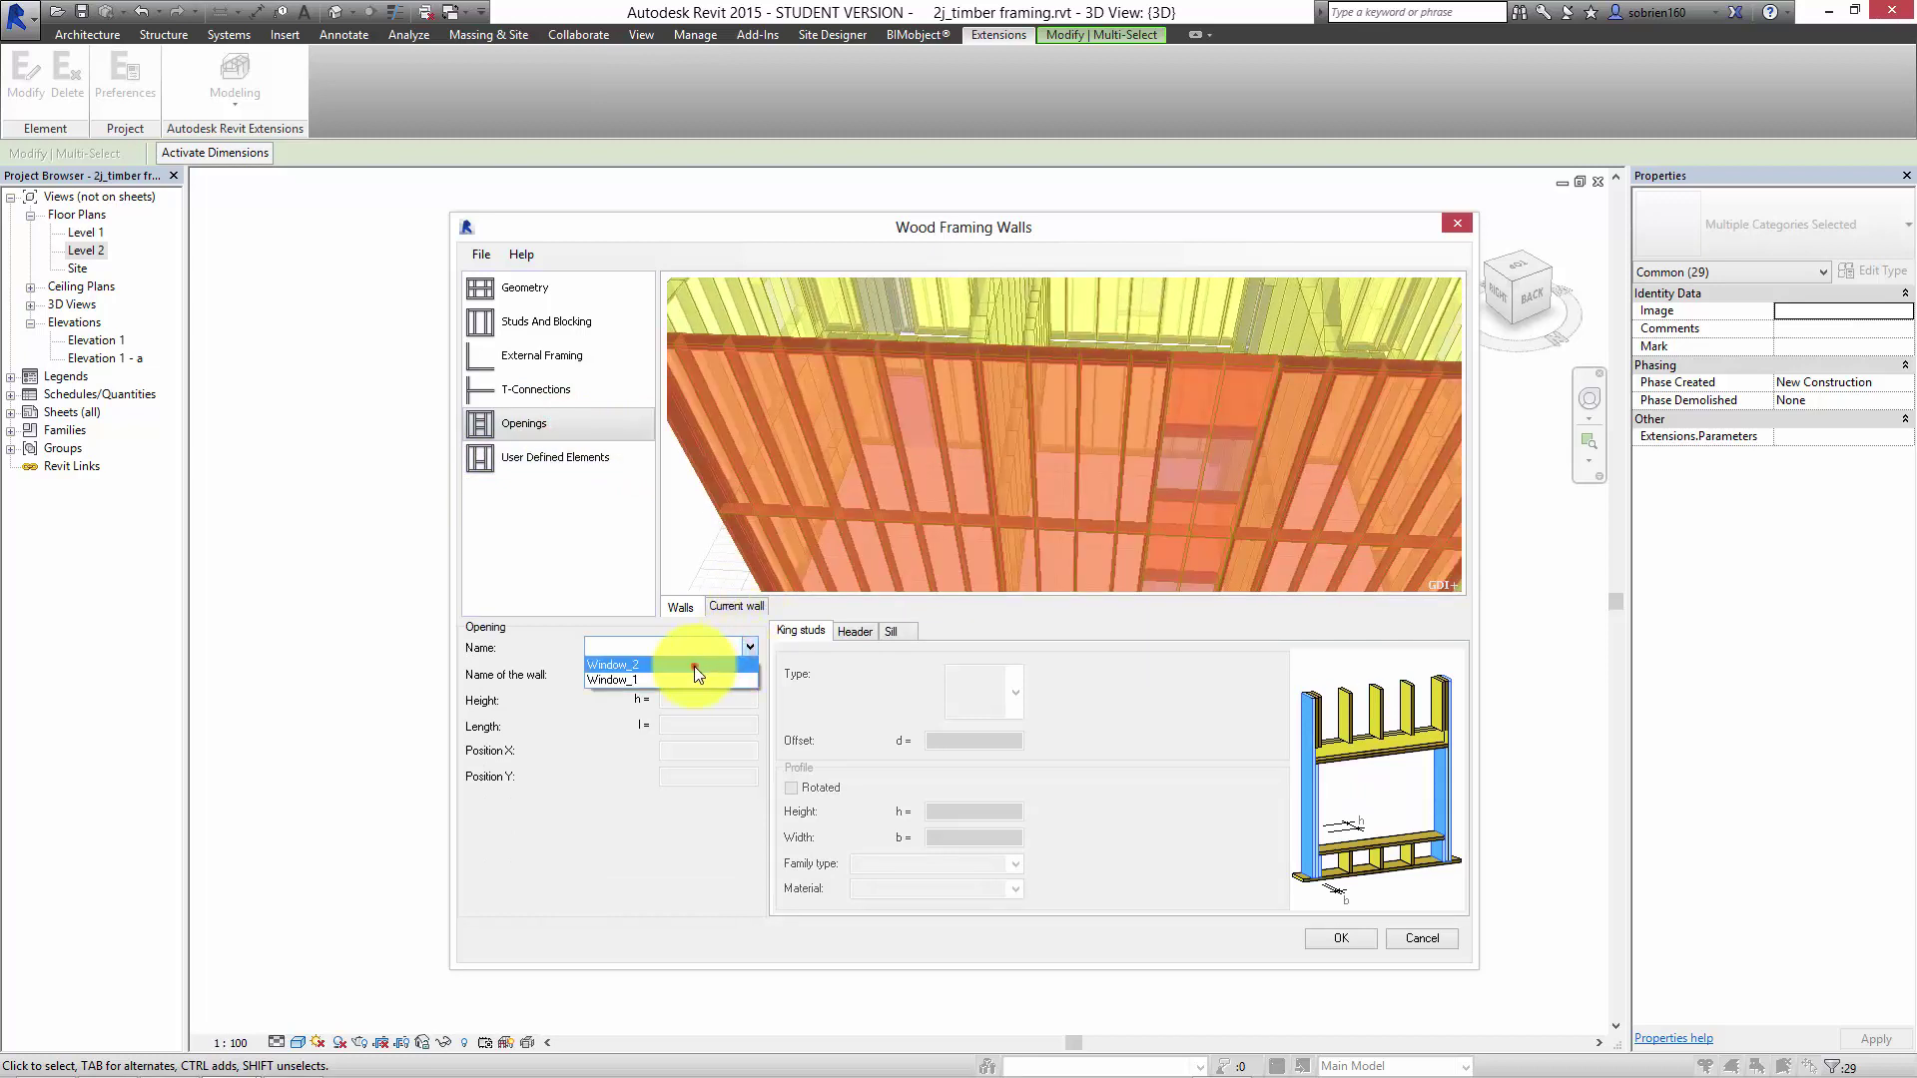
{"action": "left_click", "coordinate": [693, 667]}
{"action": "scroll", "coordinate": [1076, 543], "scroll_direction": "down", "scroll_amount": 1}
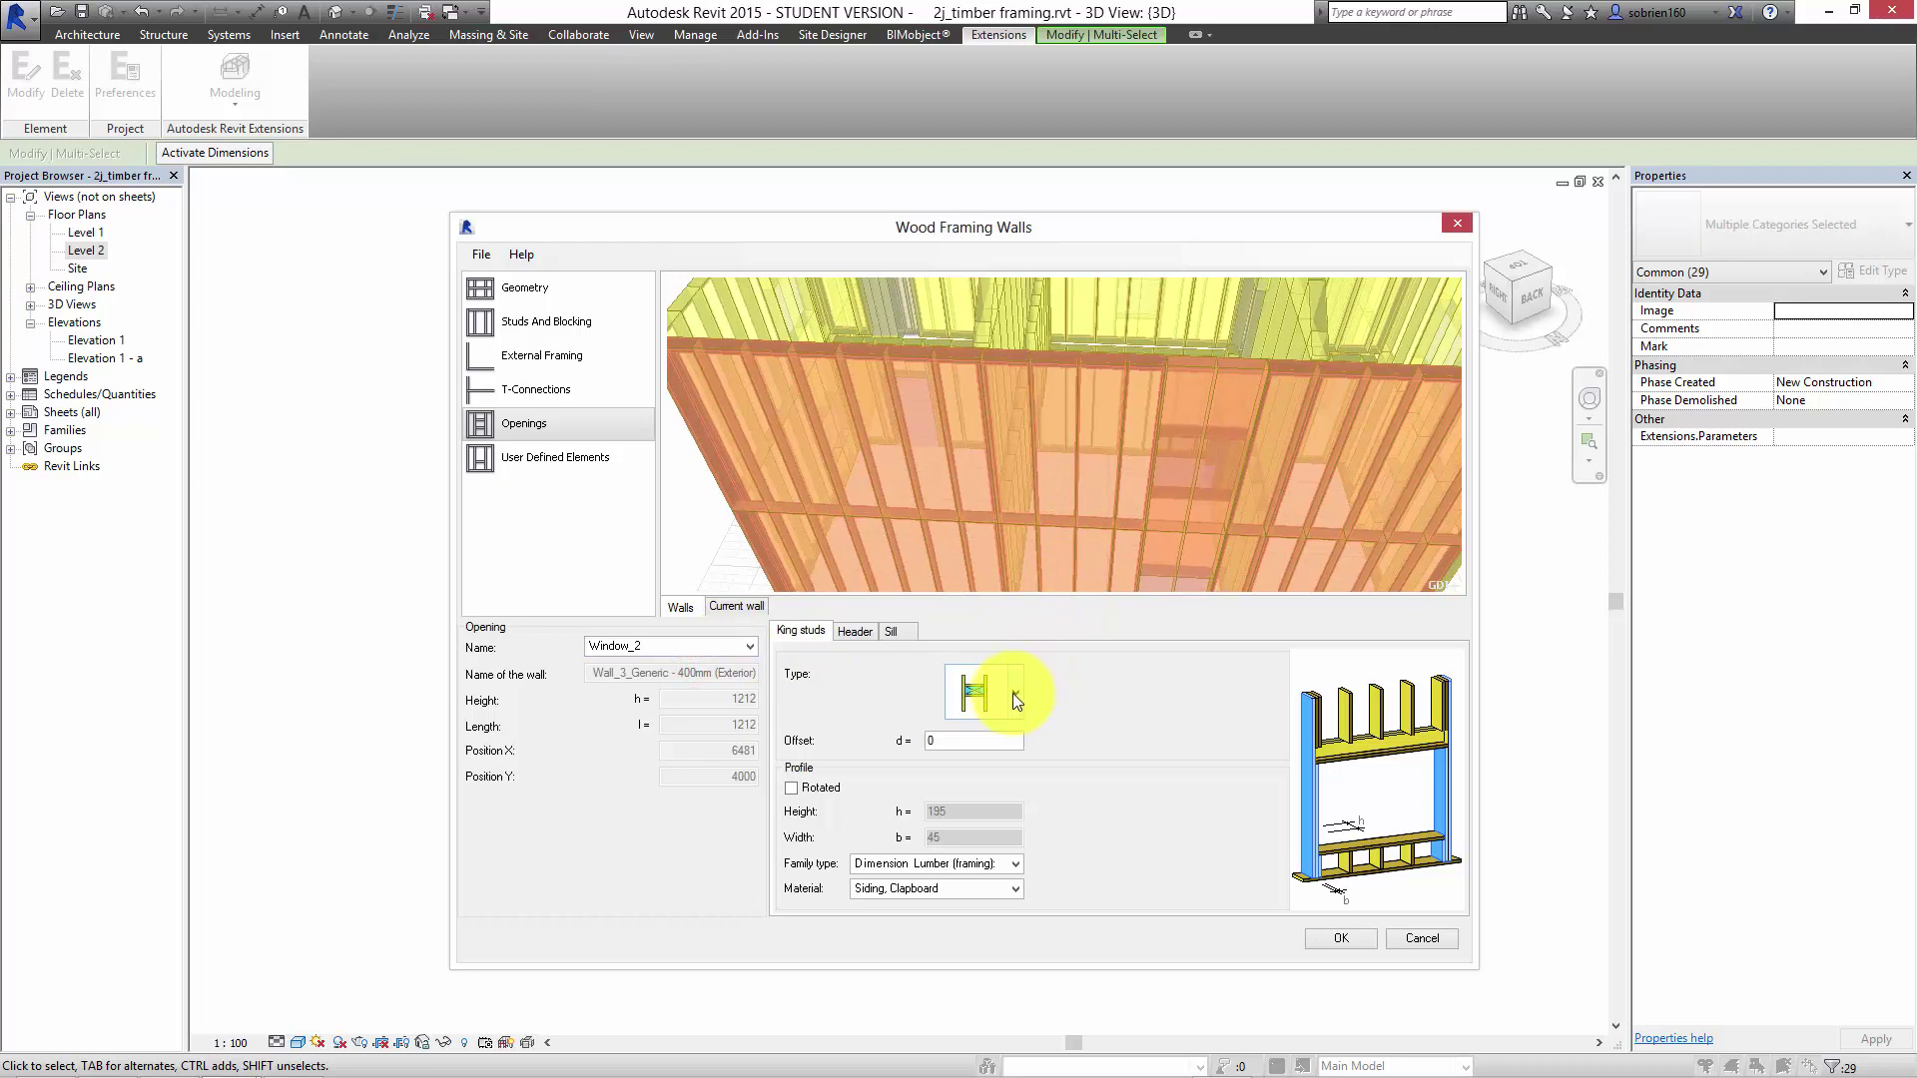
{"action": "left_click", "coordinate": [1016, 696]}
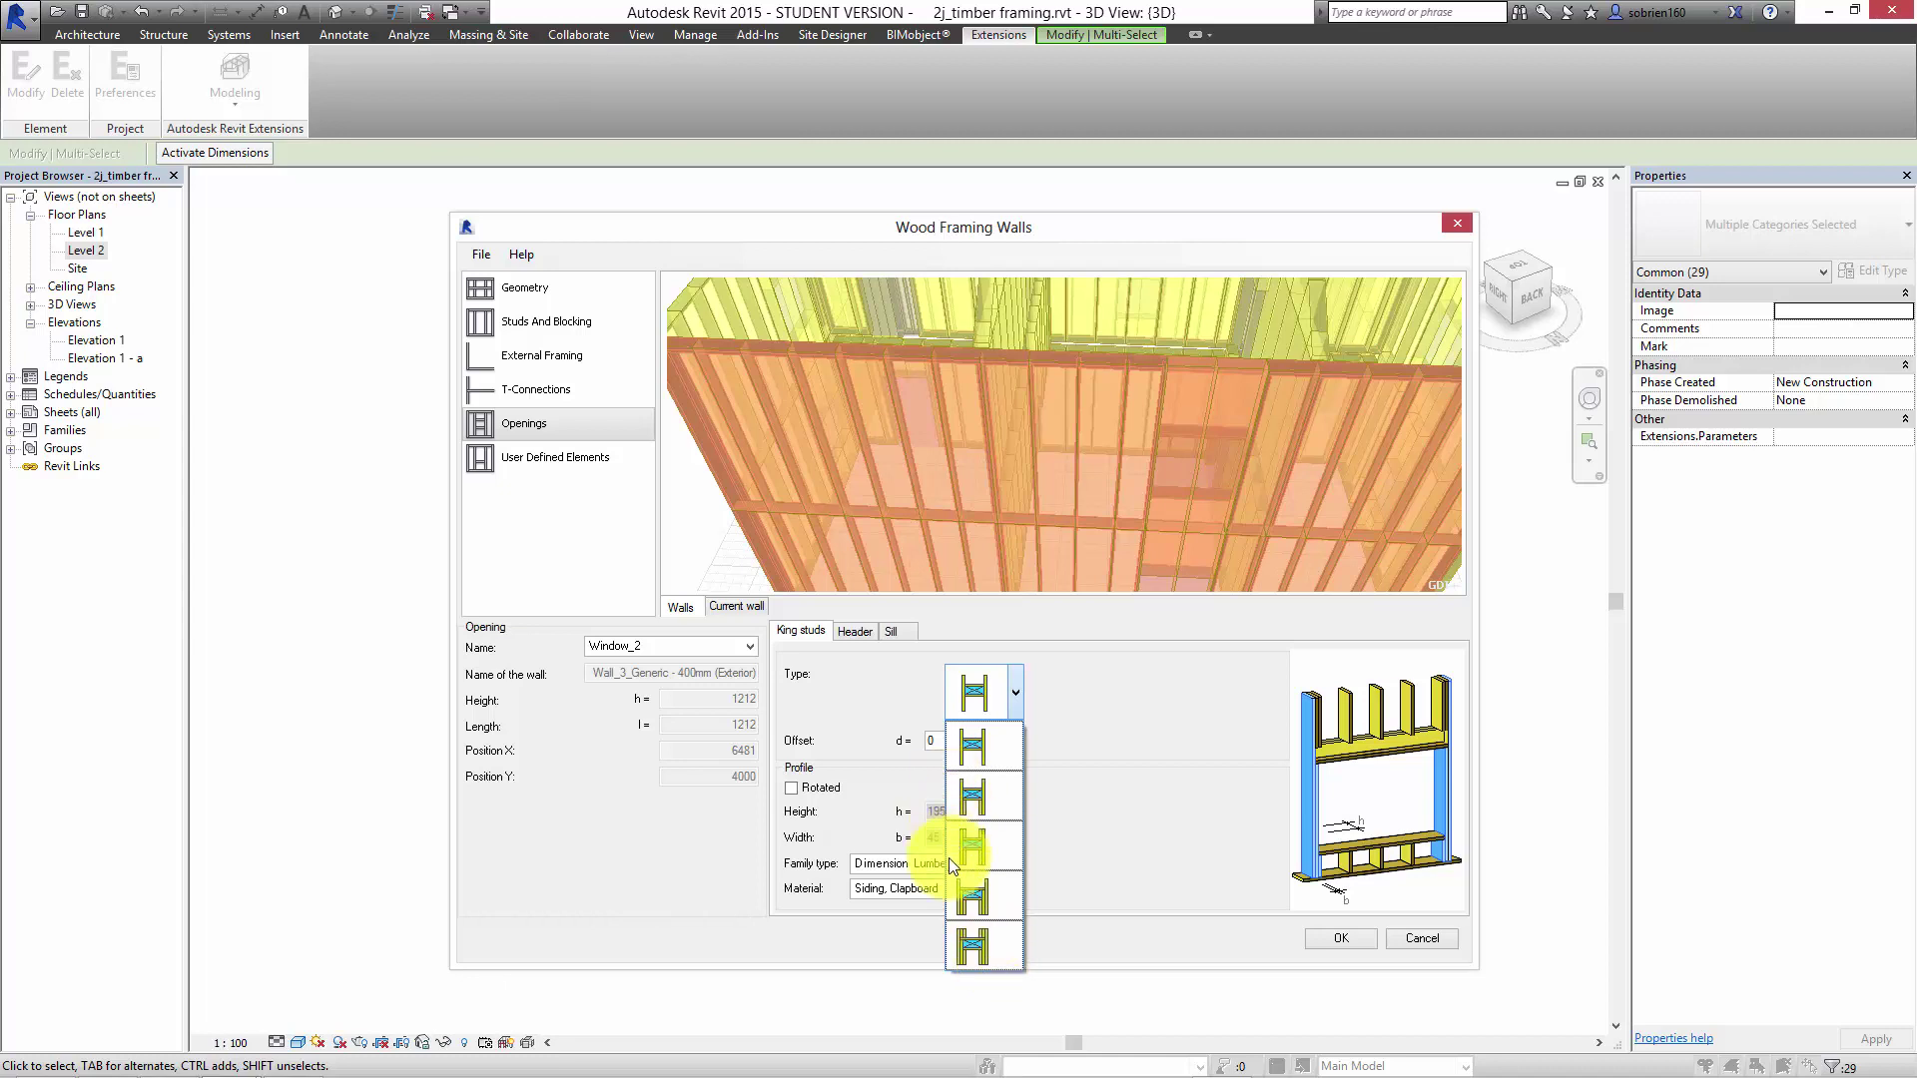
{"action": "left_click", "coordinate": [979, 894]}
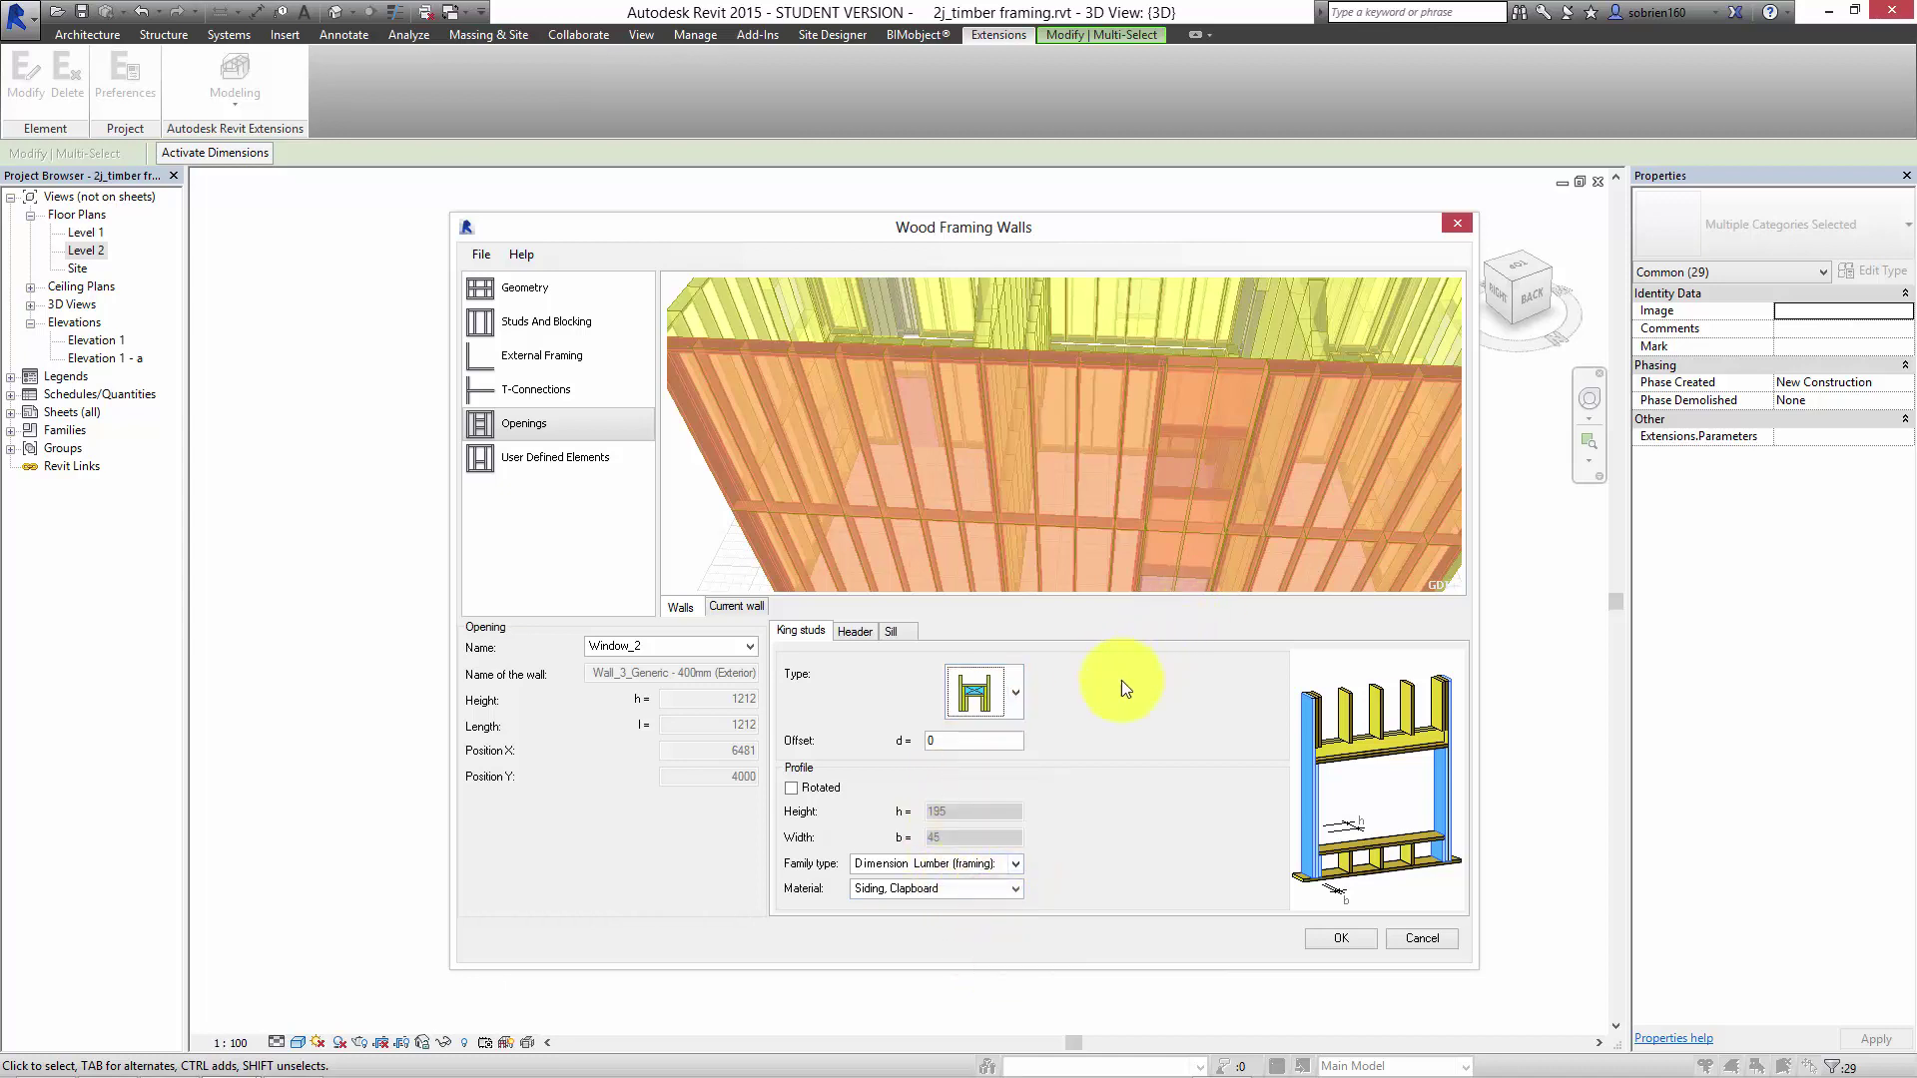
Set both the header and the sill of Window_2 to the double-member type.
{"action": "left_click", "coordinate": [856, 631]}
{"action": "left_click", "coordinate": [1014, 692]}
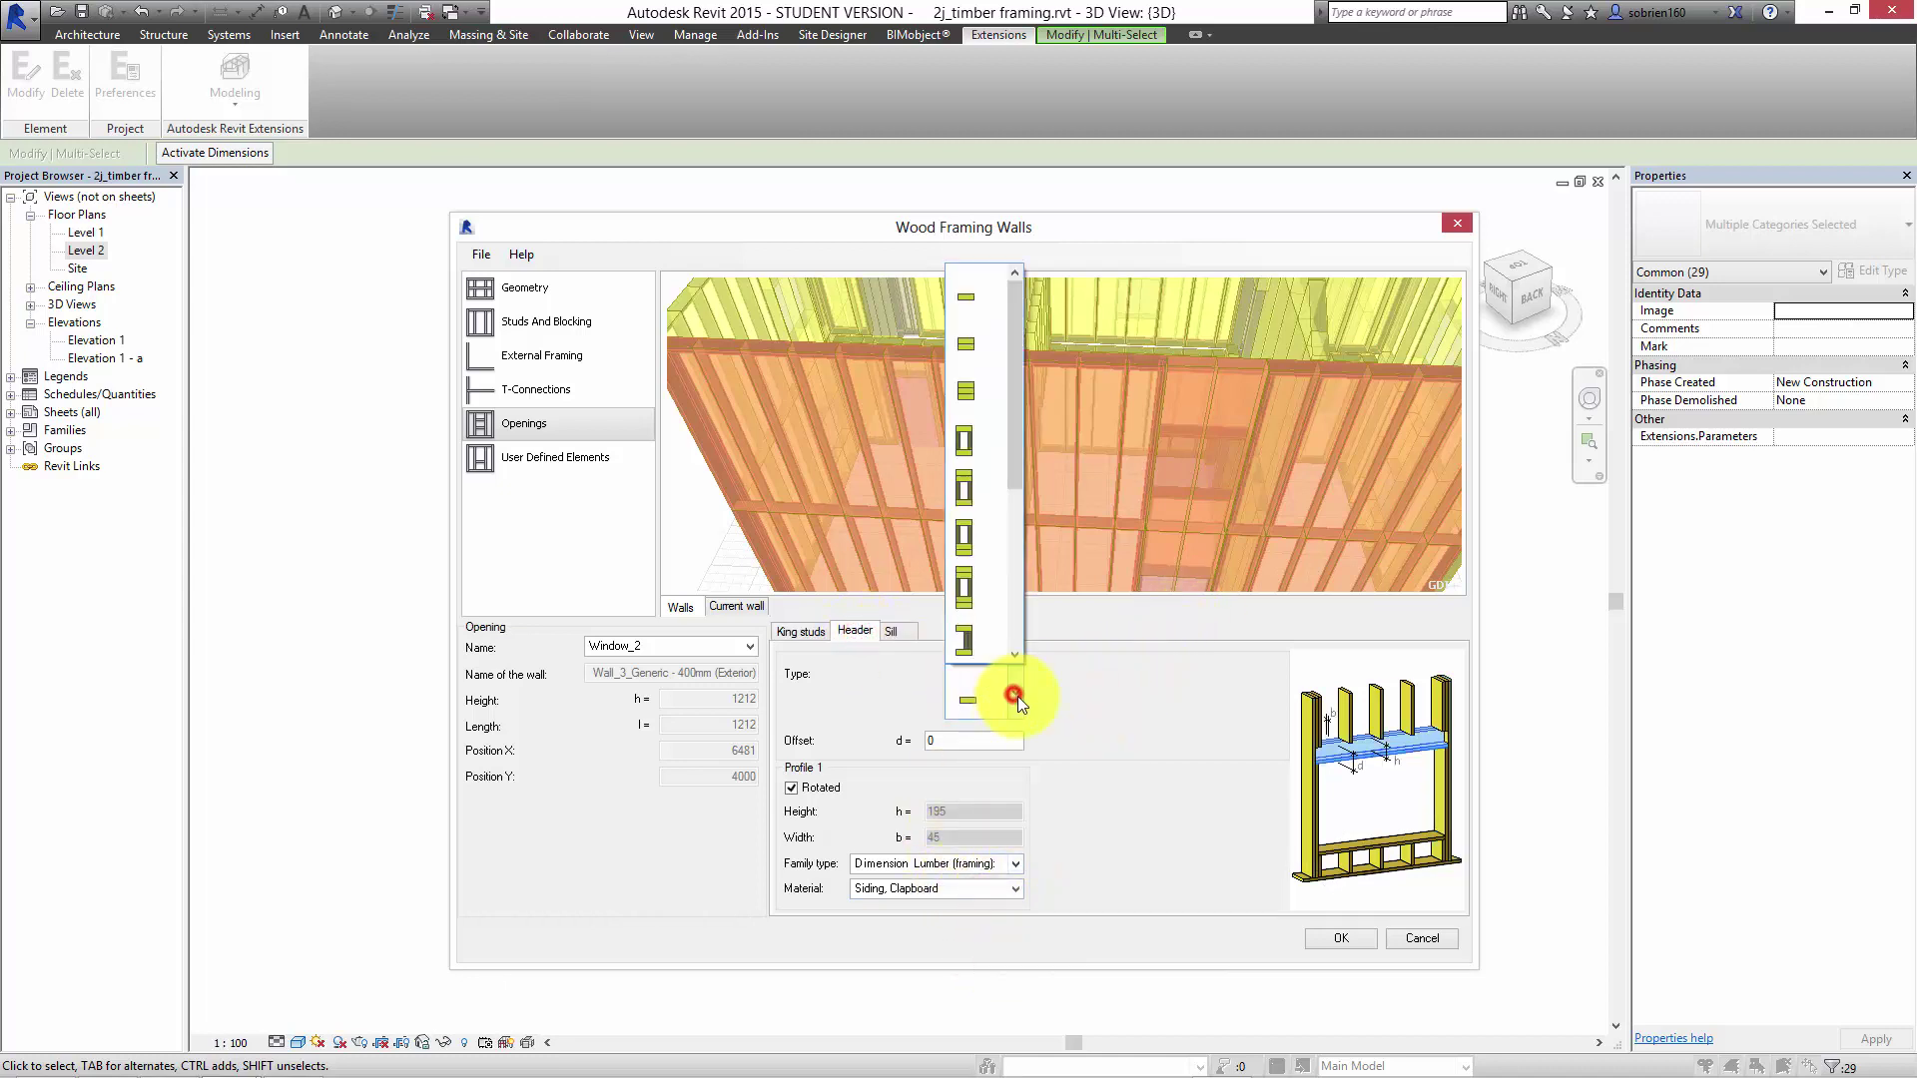
{"action": "left_click", "coordinate": [978, 346]}
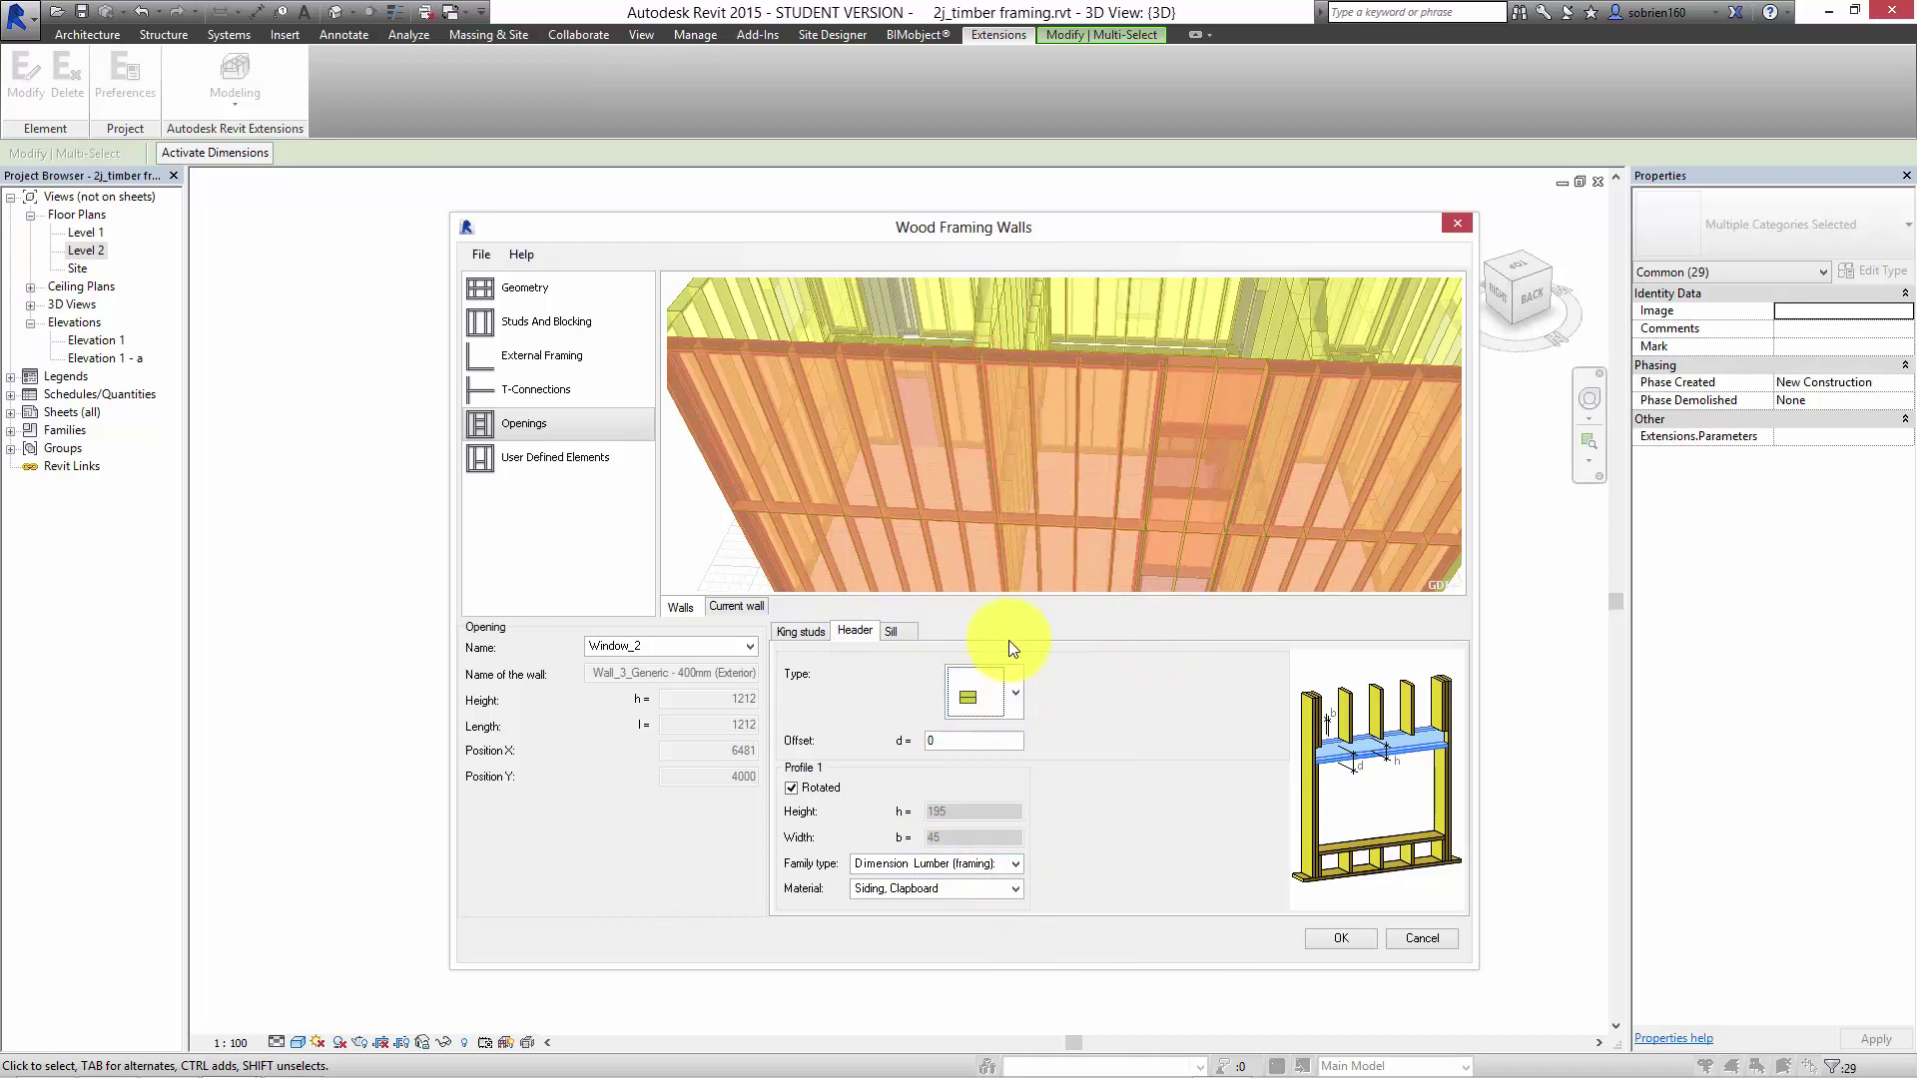
{"action": "left_click", "coordinate": [894, 633]}
{"action": "left_click", "coordinate": [1015, 697]}
{"action": "left_click", "coordinate": [992, 790]}
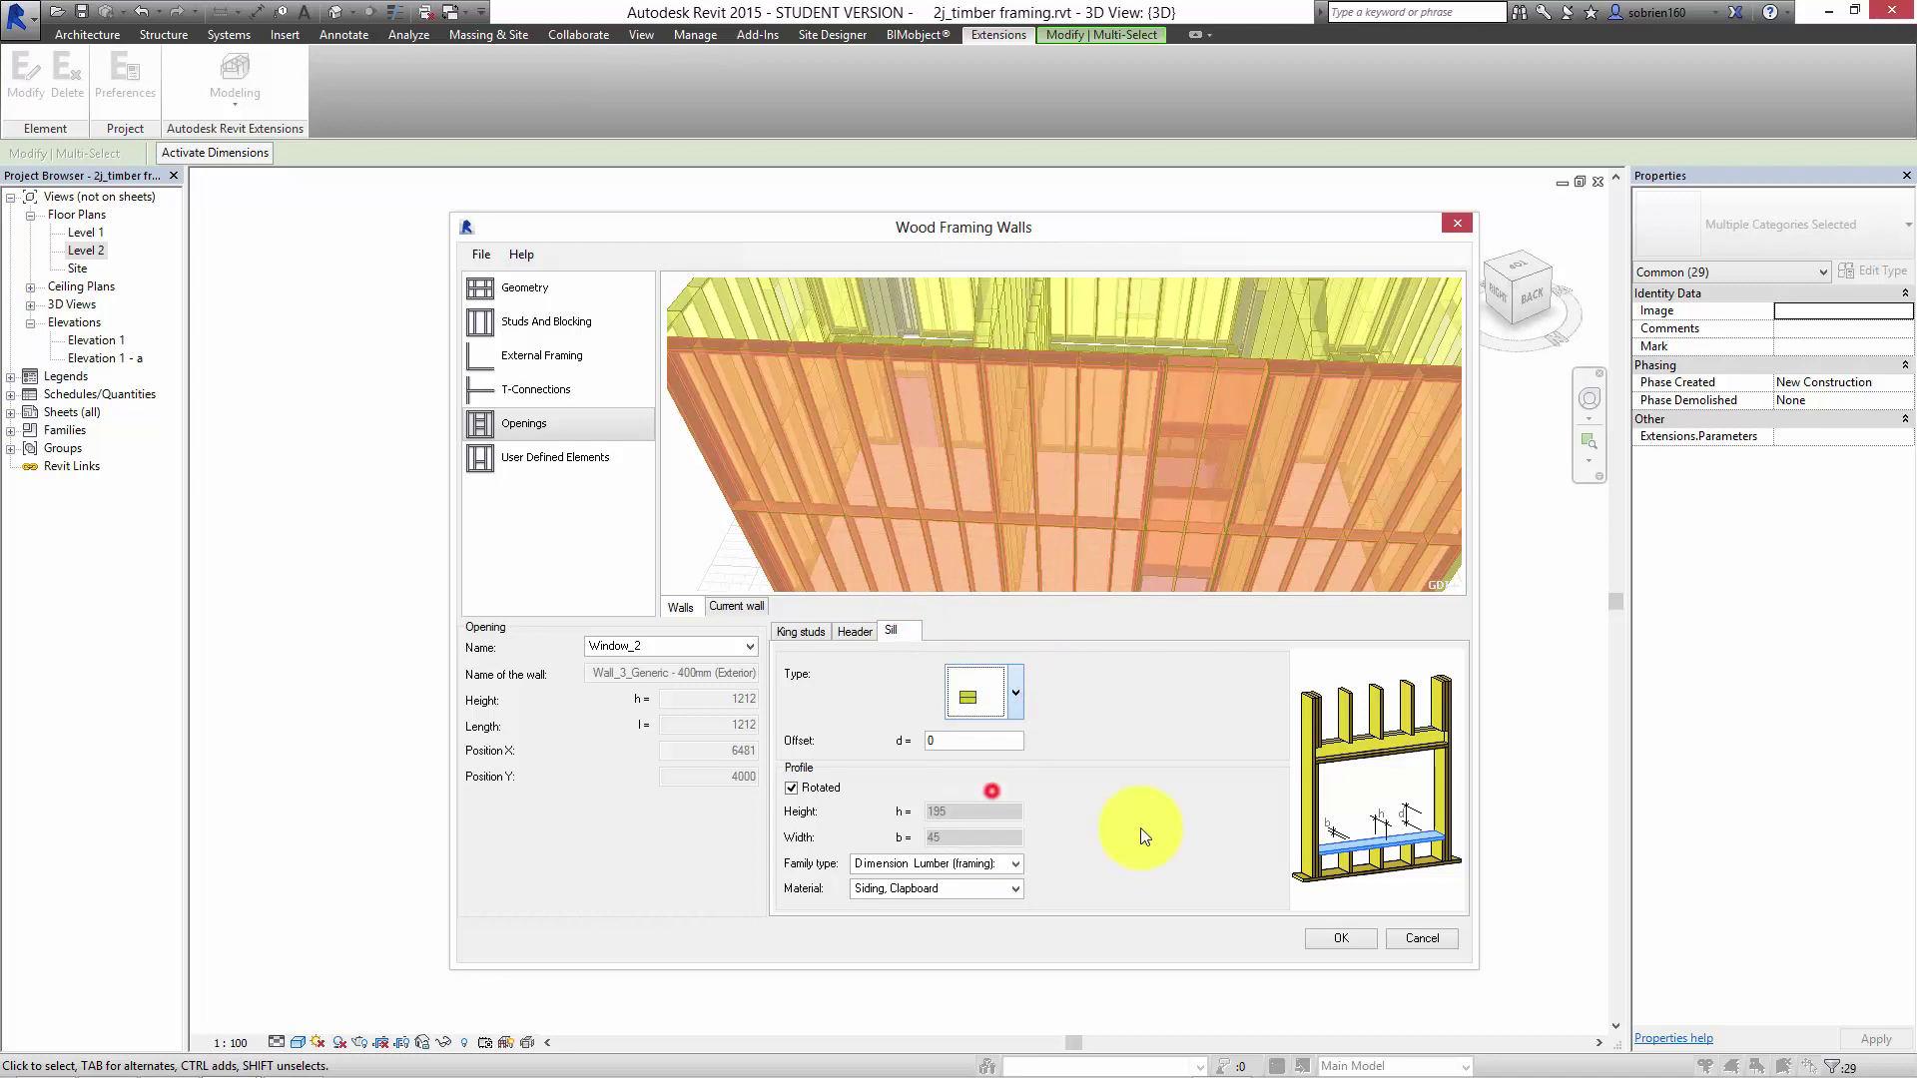
{"action": "left_click", "coordinate": [1134, 832]}
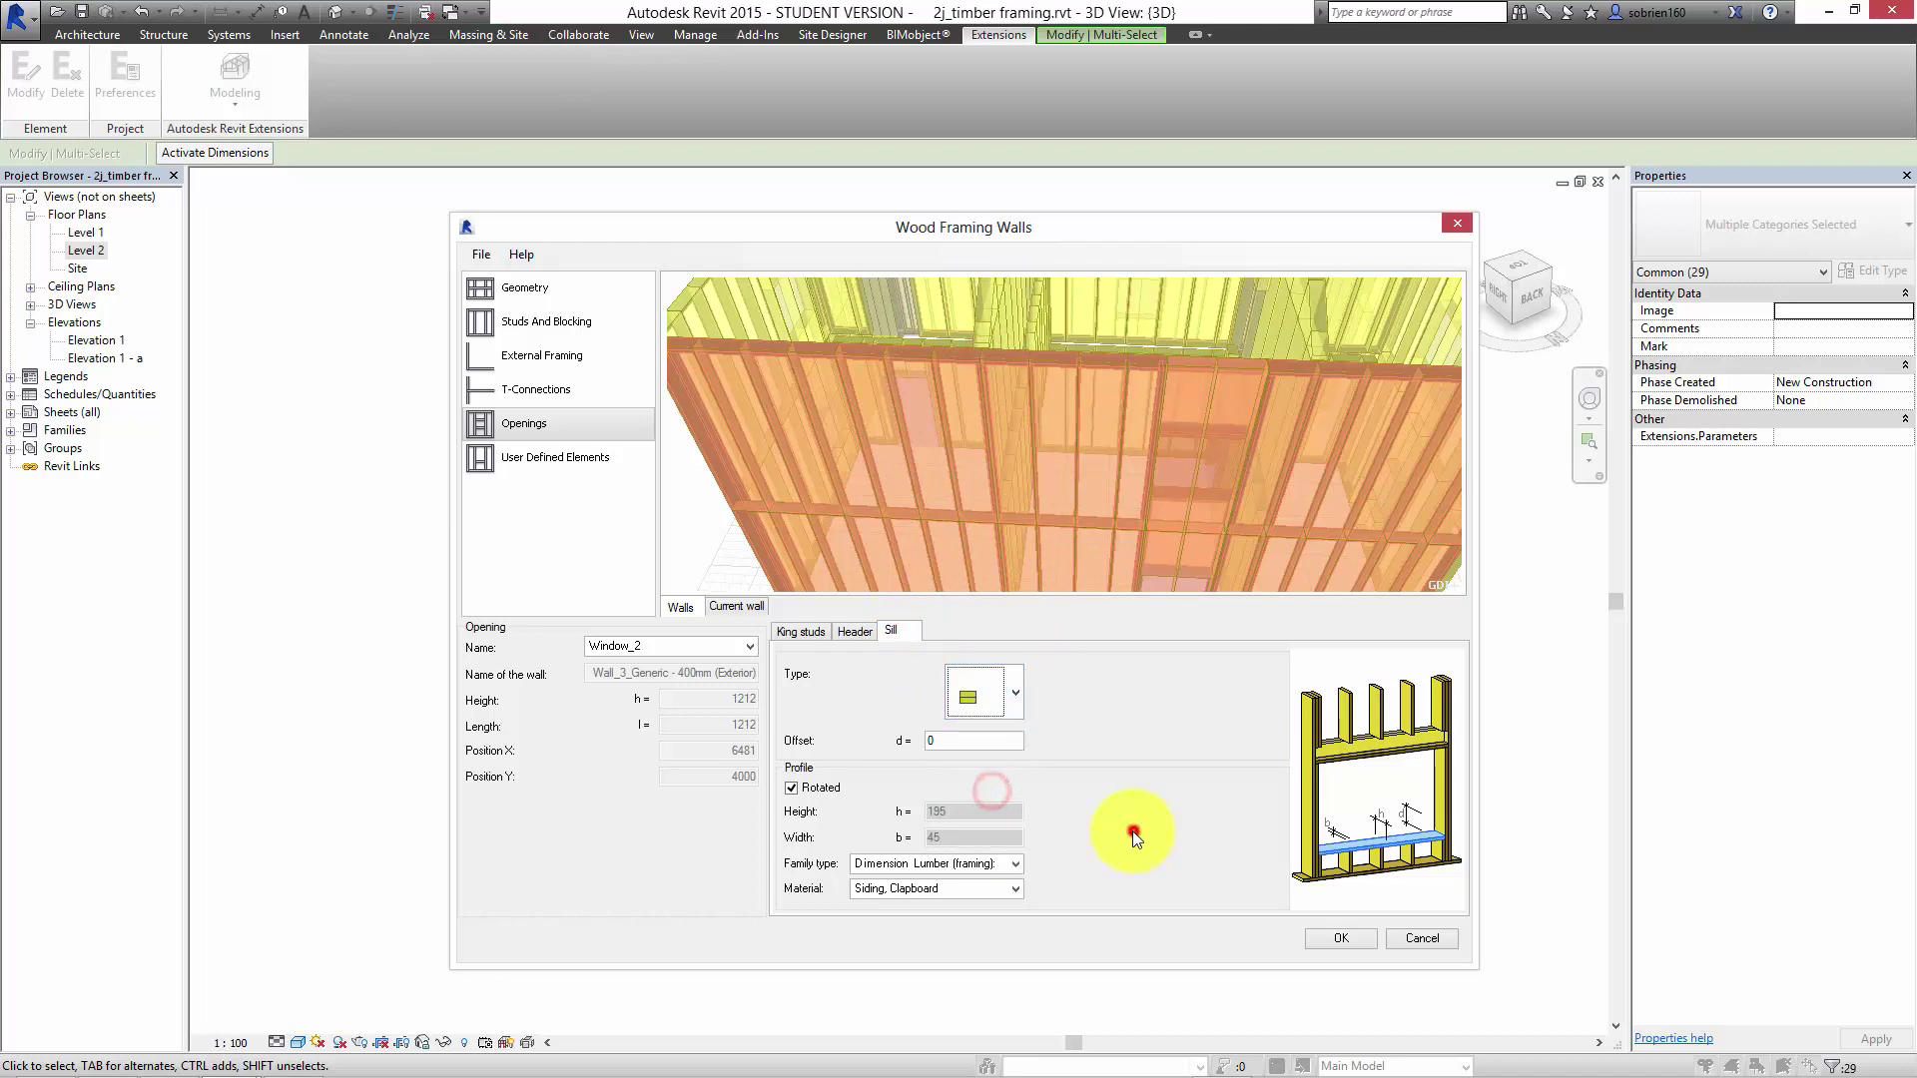
Set the material of the Window_2 sill to Timber T2 (C24).
{"action": "left_click", "coordinate": [1015, 888]}
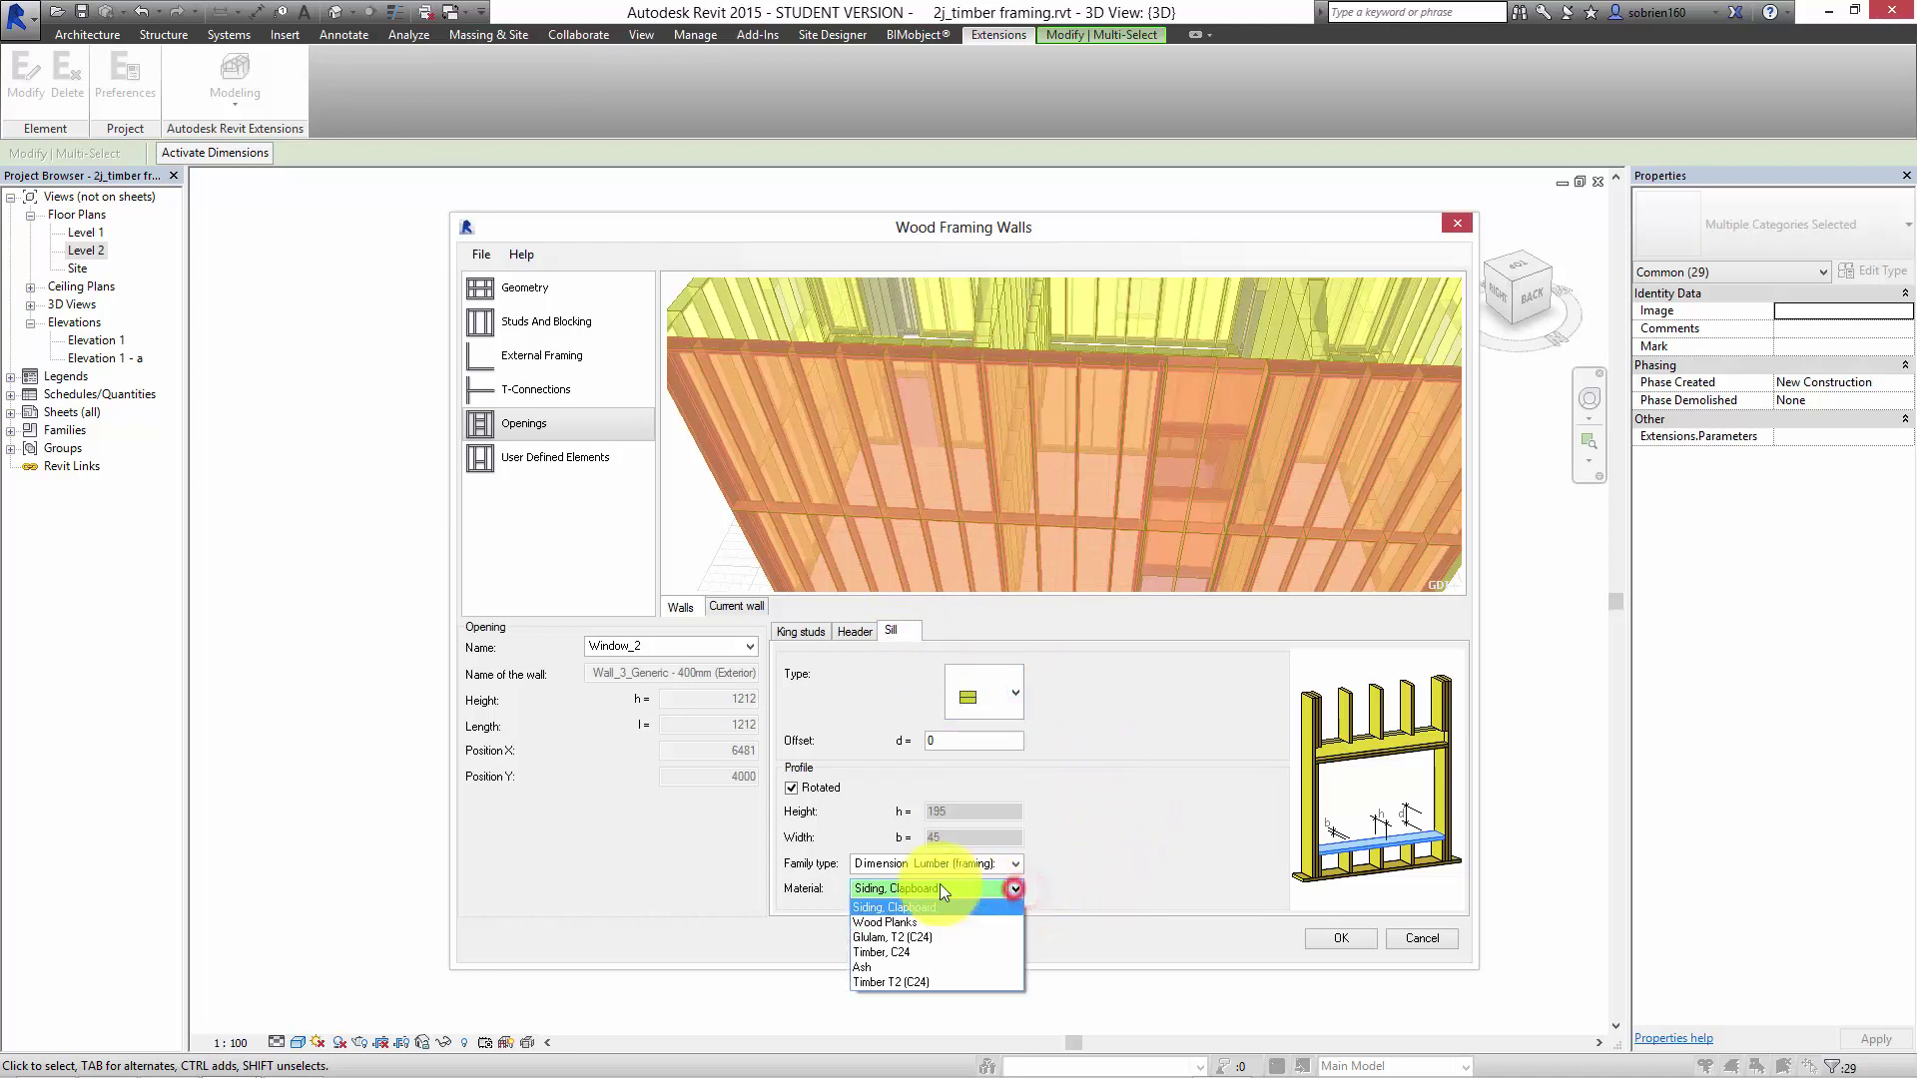
{"action": "left_click", "coordinate": [889, 980]}
{"action": "left_click", "coordinate": [1214, 854]}
{"action": "left_click", "coordinate": [1111, 756]}
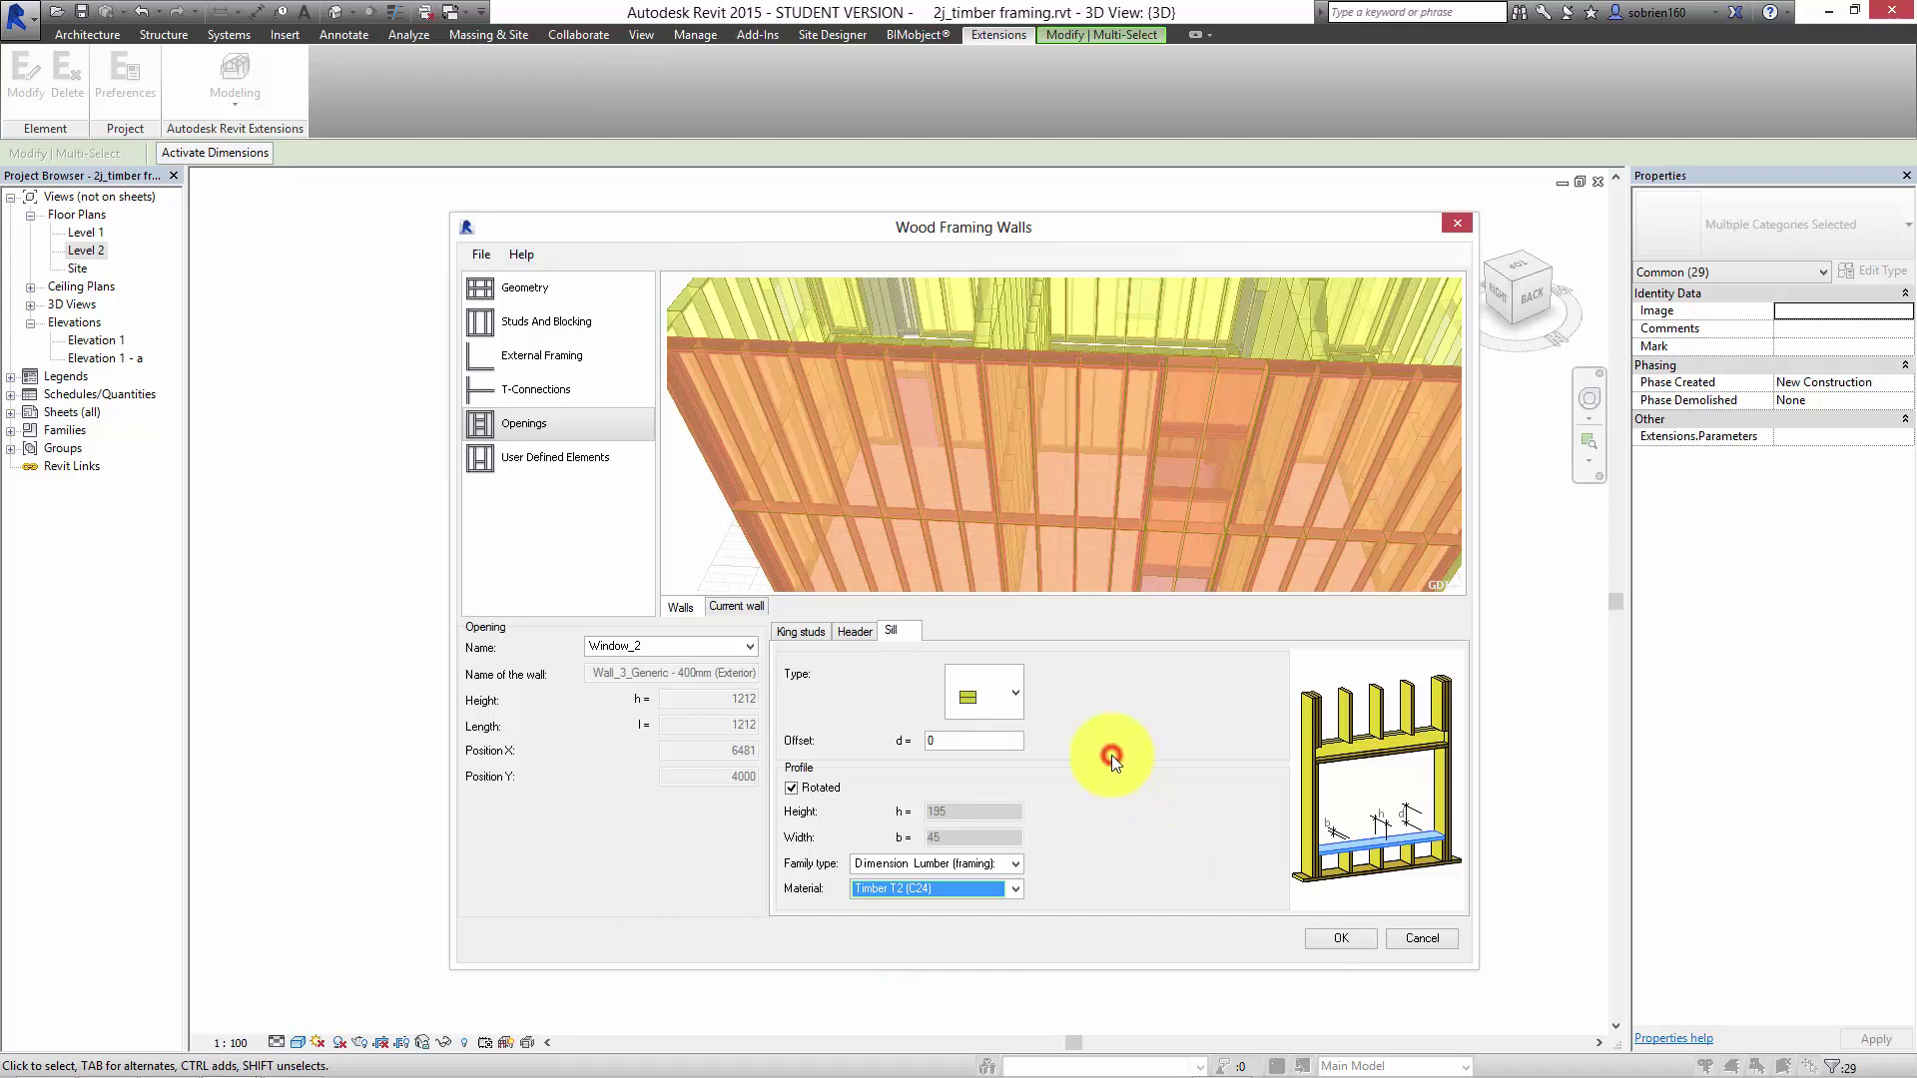
Generate the wall framing without user-defined elements and resolve the Dimension Lumber (framing) 45x195mm error by deleting that type.
{"action": "left_click", "coordinate": [551, 455]}
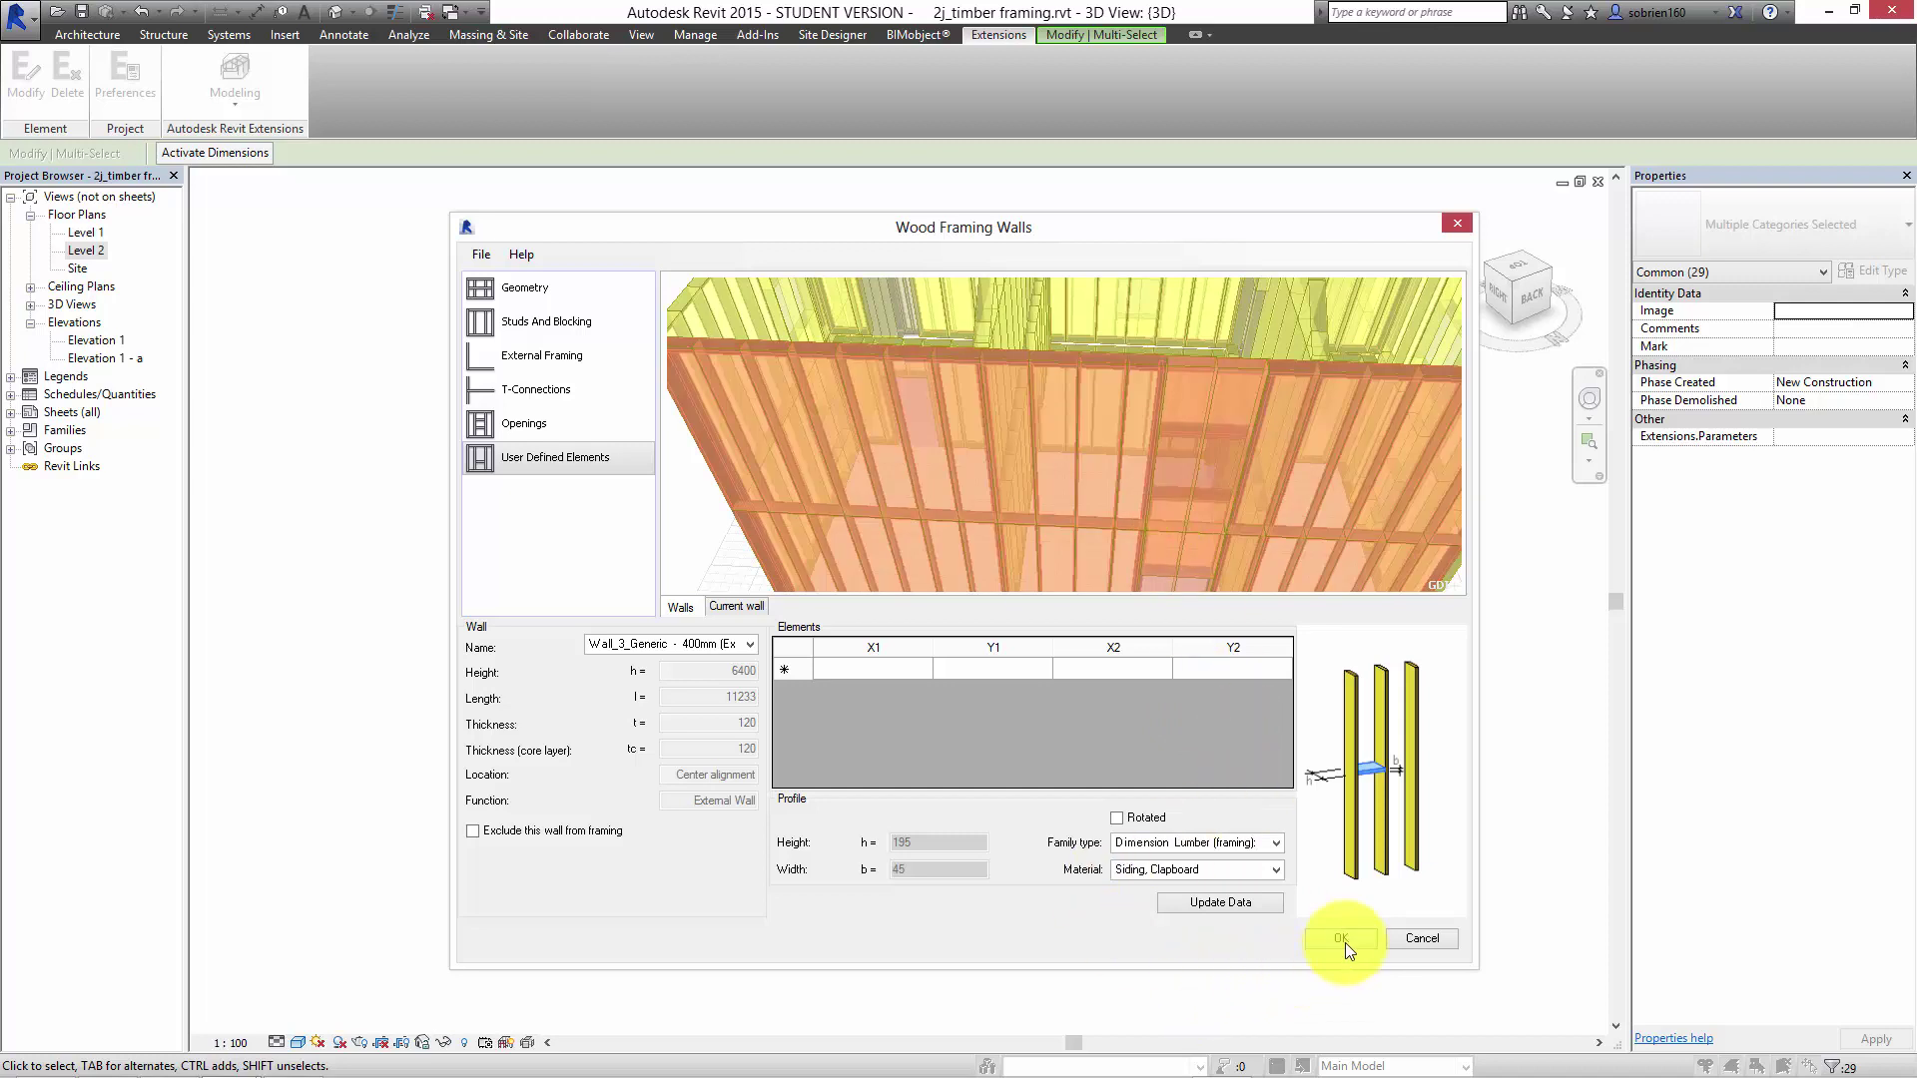
{"action": "left_click", "coordinate": [1342, 942]}
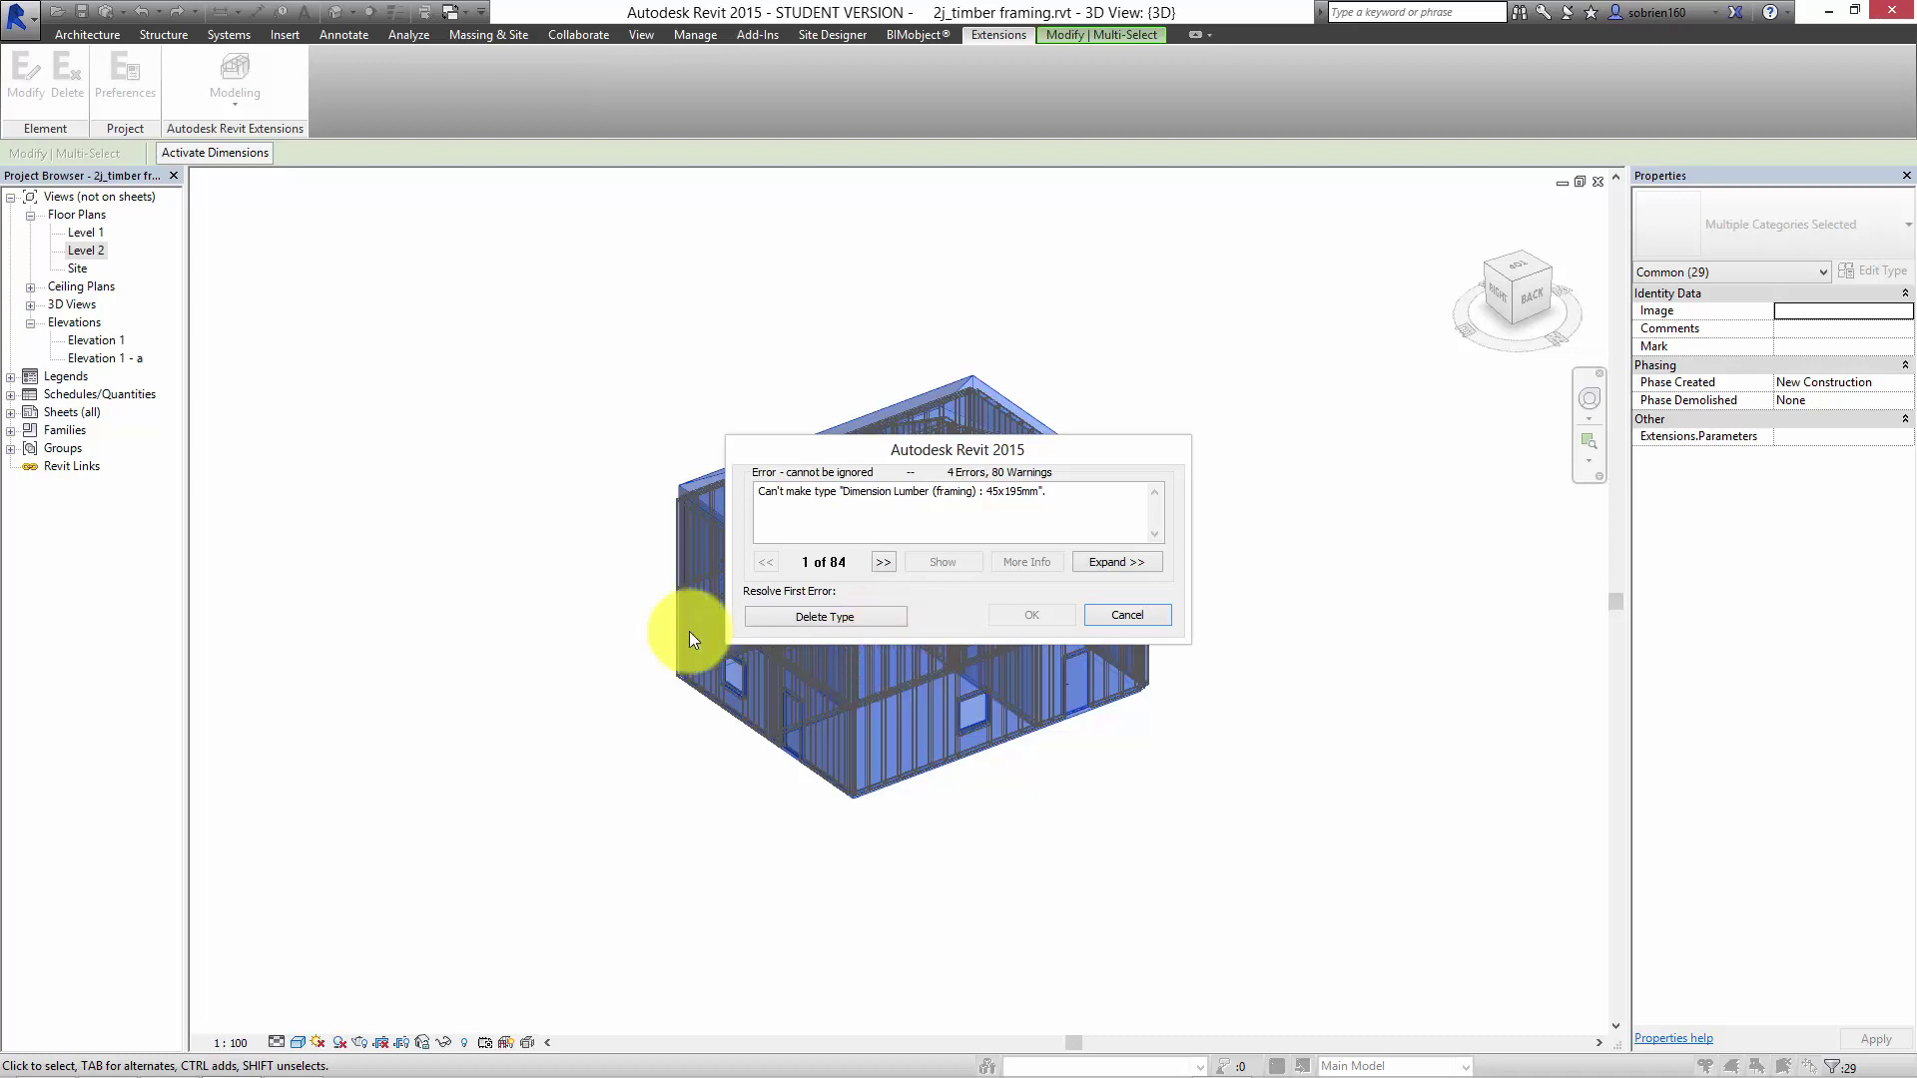
{"action": "left_click", "coordinate": [793, 616]}
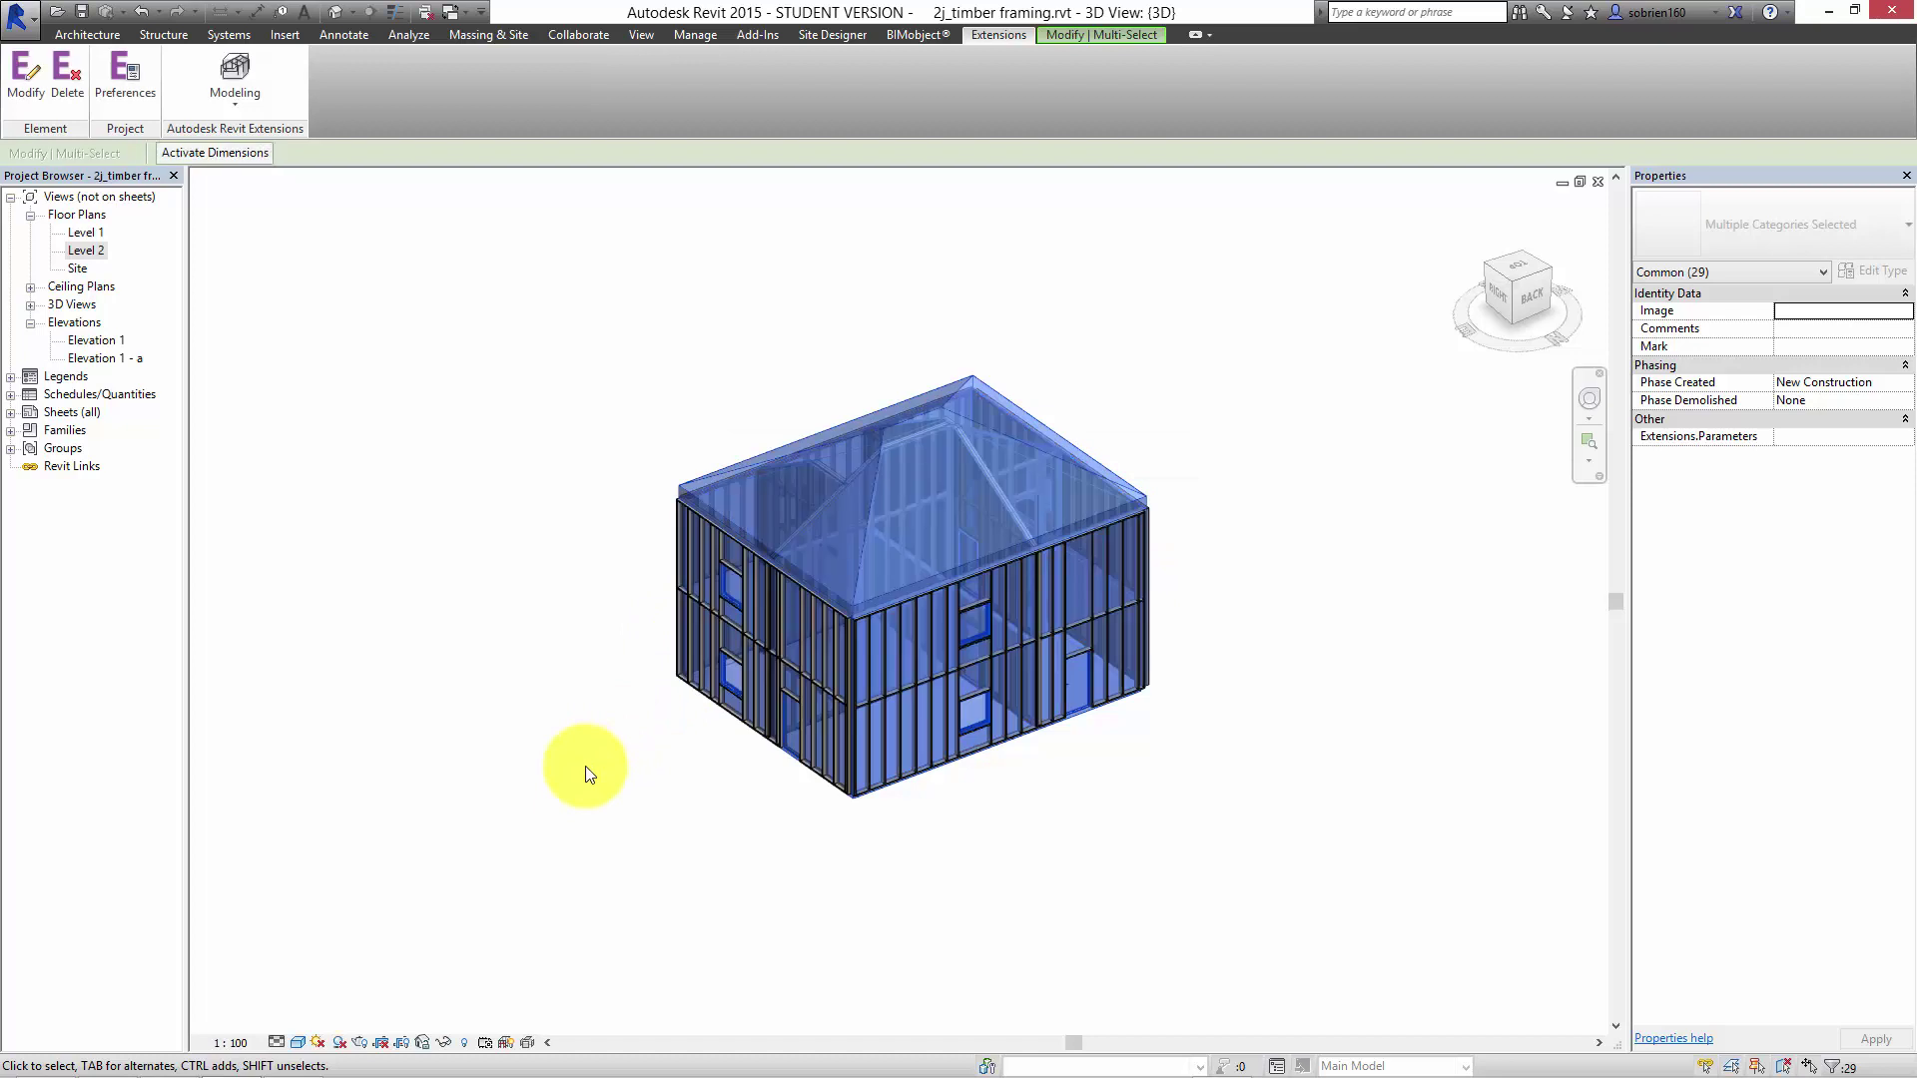
Examine the generated framing in the 3D view around the window openings, the blocking rows and the base corner.
{"action": "scroll", "coordinate": [1080, 698], "scroll_direction": "up", "scroll_amount": 5}
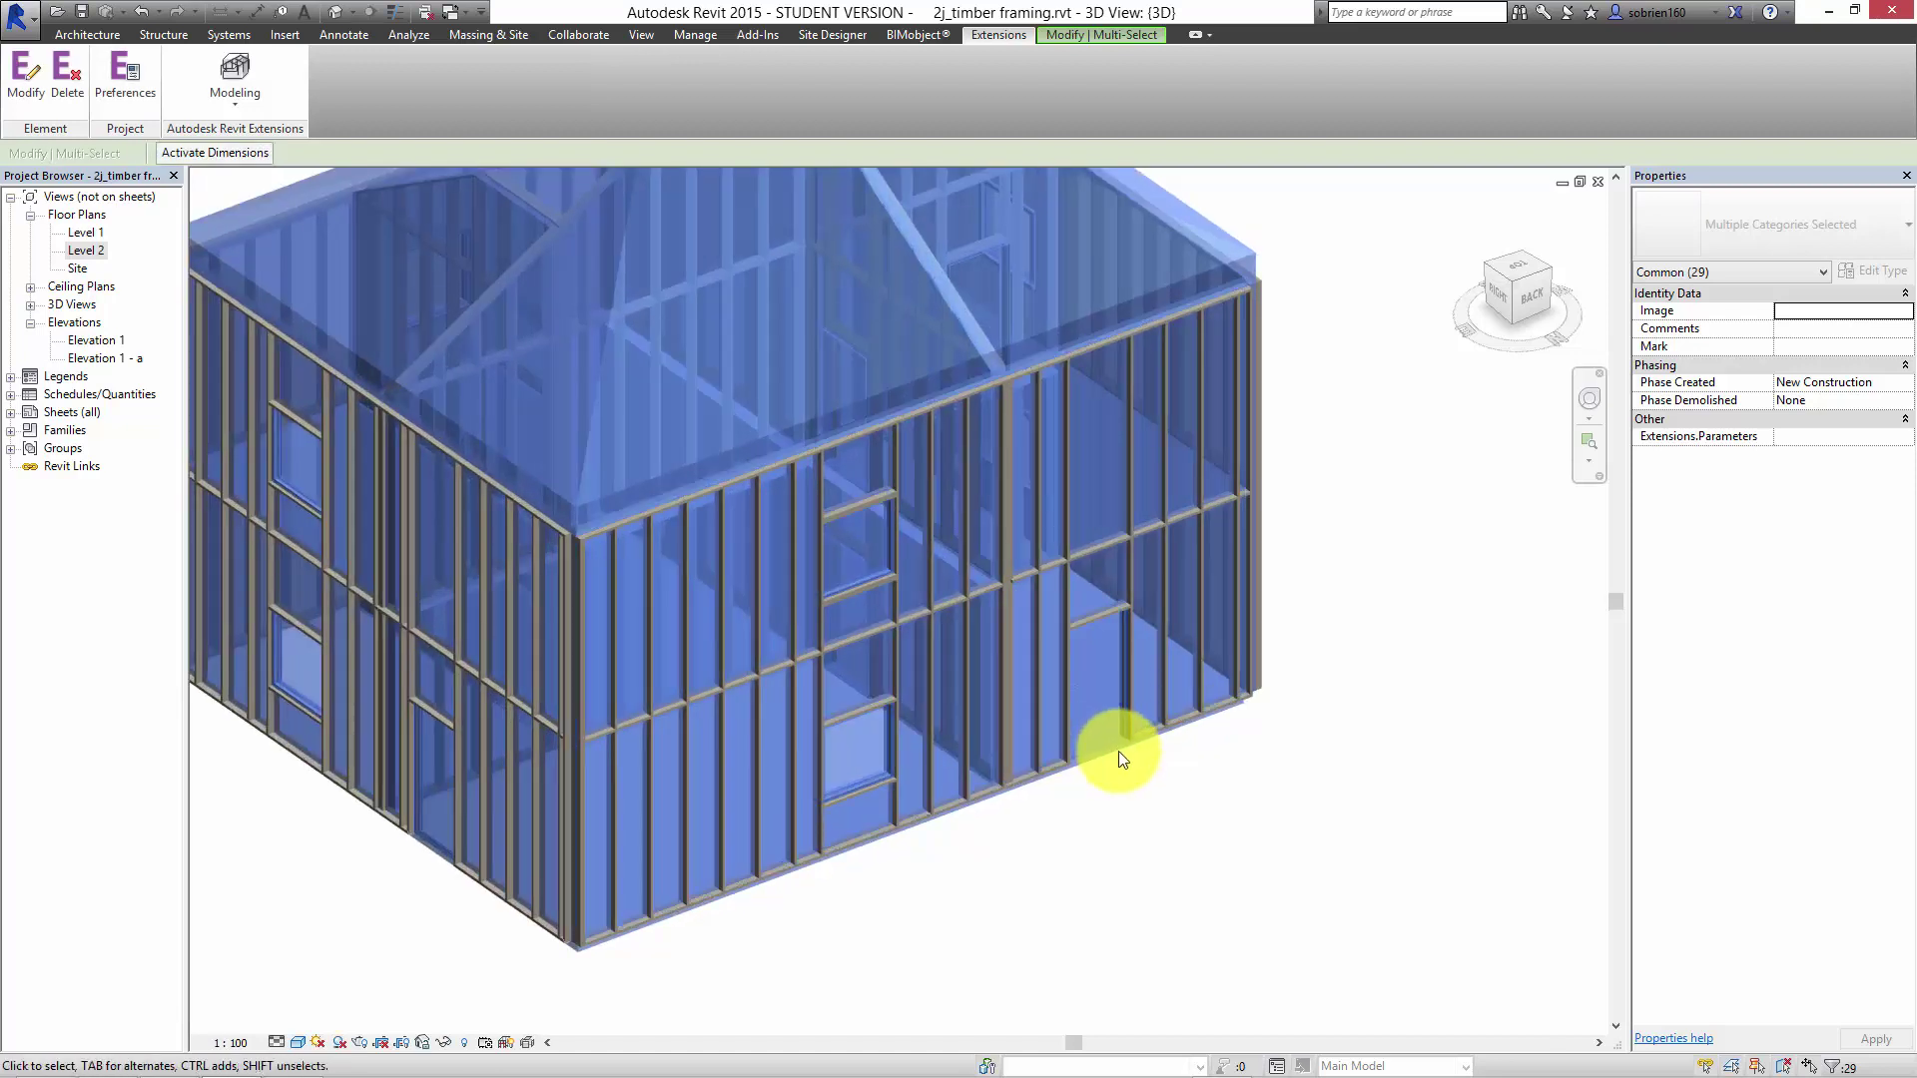
{"action": "scroll", "coordinate": [751, 451], "scroll_direction": "up", "scroll_amount": 5}
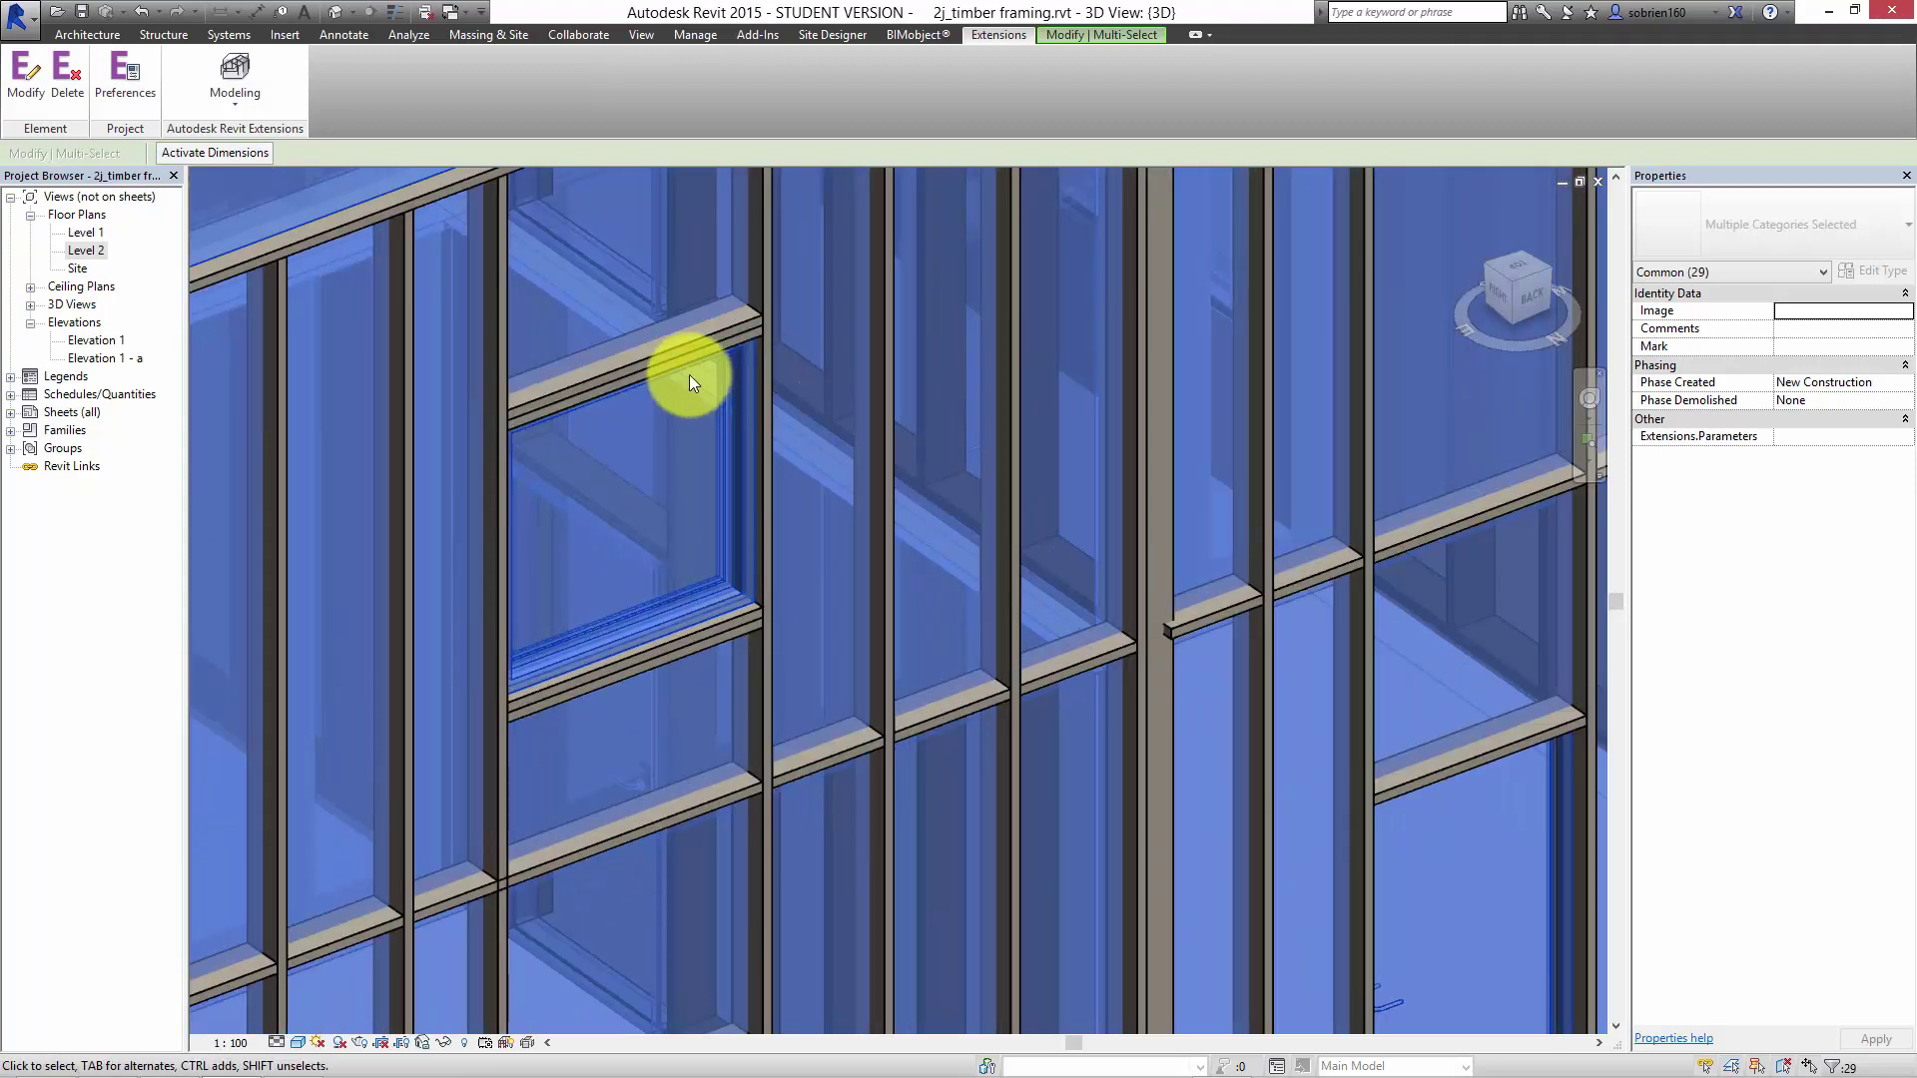
{"action": "scroll", "coordinate": [626, 373], "scroll_direction": "up", "scroll_amount": 5}
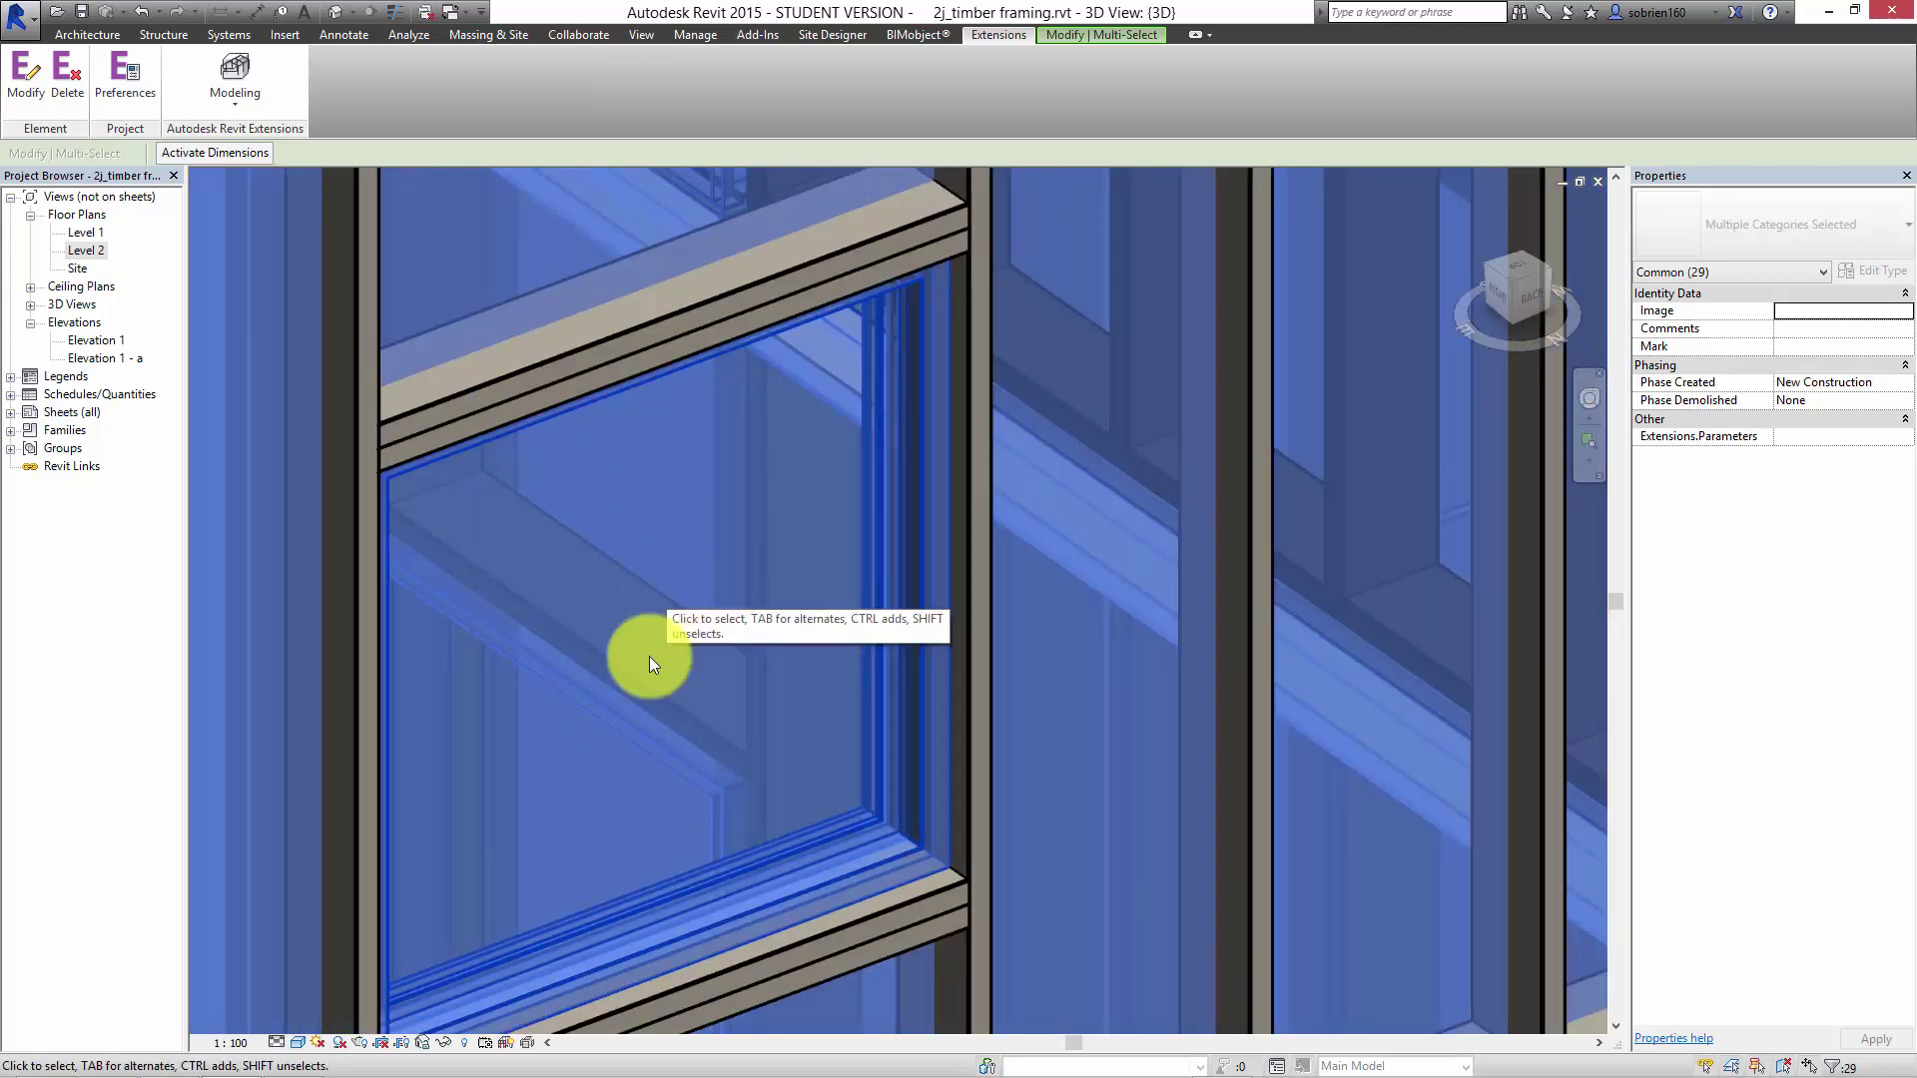
{"action": "middle_click_drag", "start_coordinate": [706, 911], "coordinate": [694, 708]}
{"action": "scroll", "coordinate": [693, 708], "scroll_direction": "down", "scroll_amount": 8}
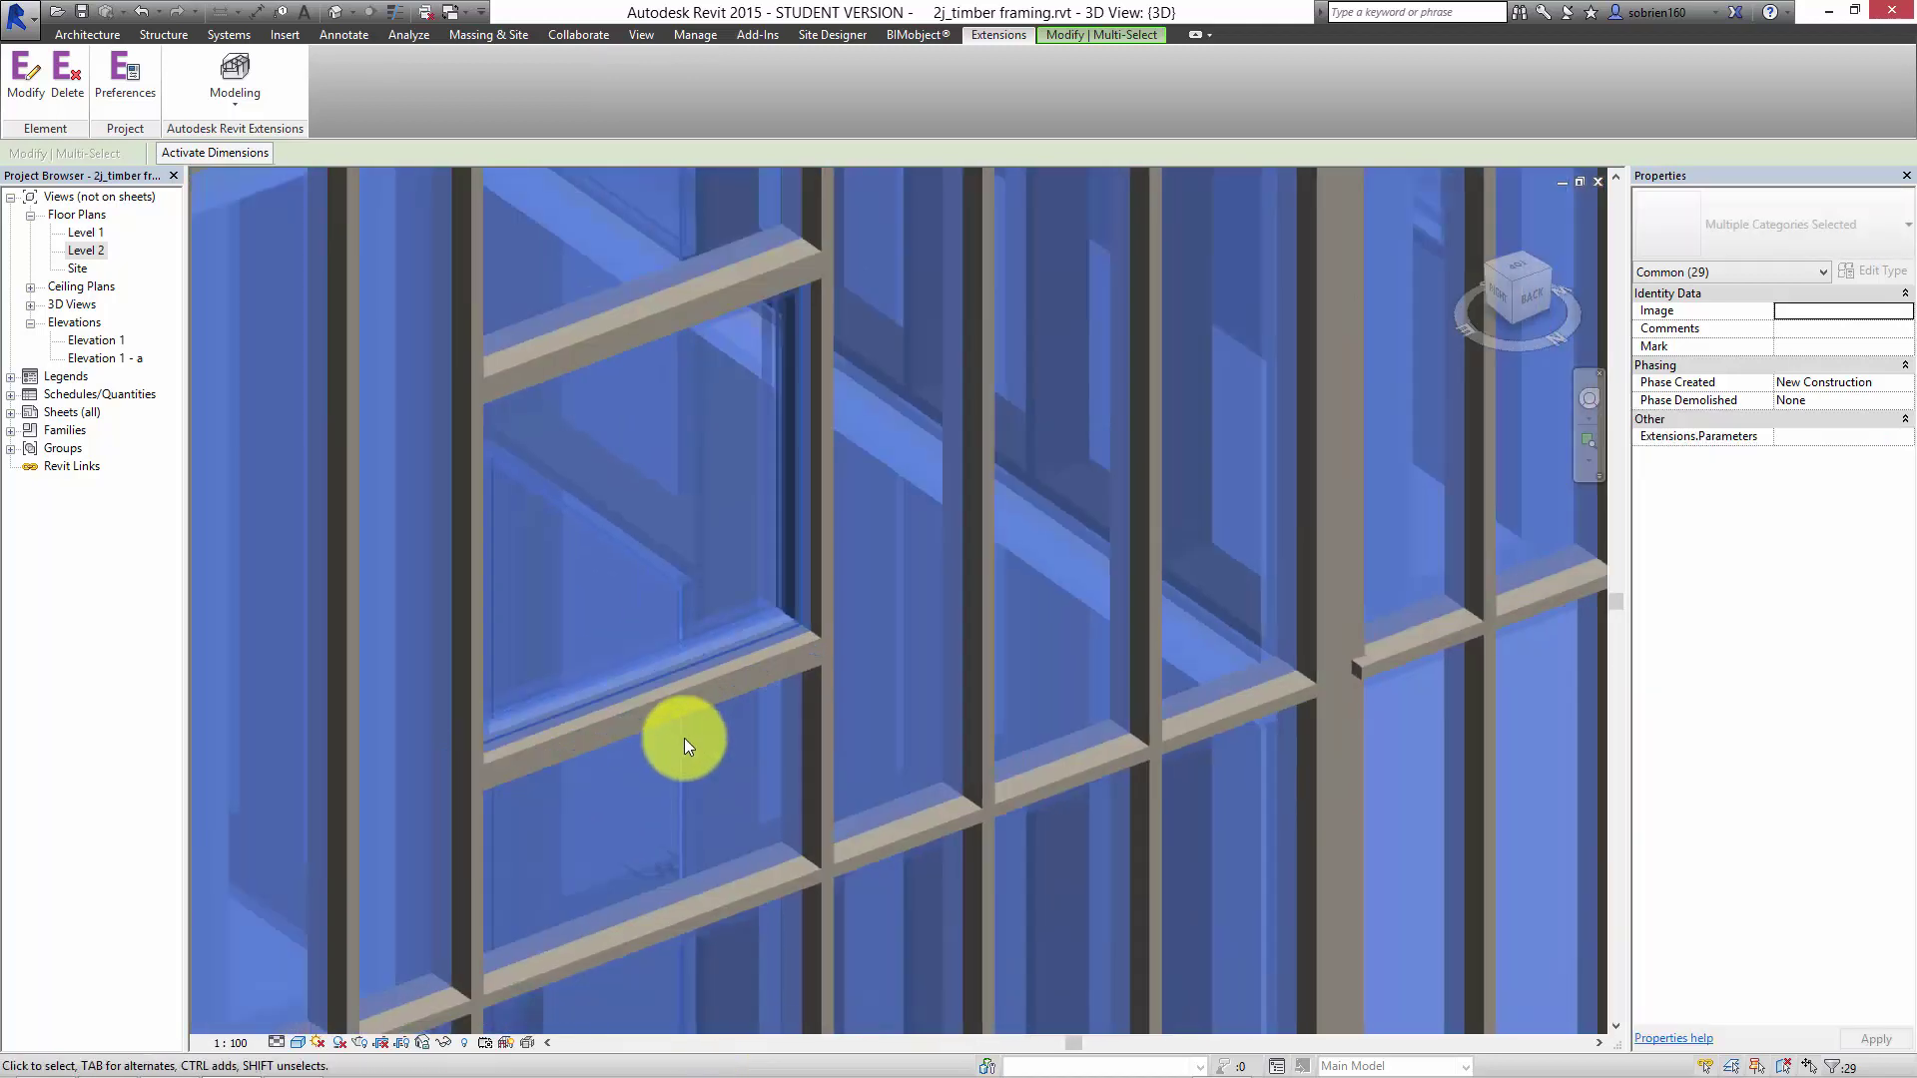
{"action": "scroll", "coordinate": [699, 710], "scroll_direction": "down", "scroll_amount": 5}
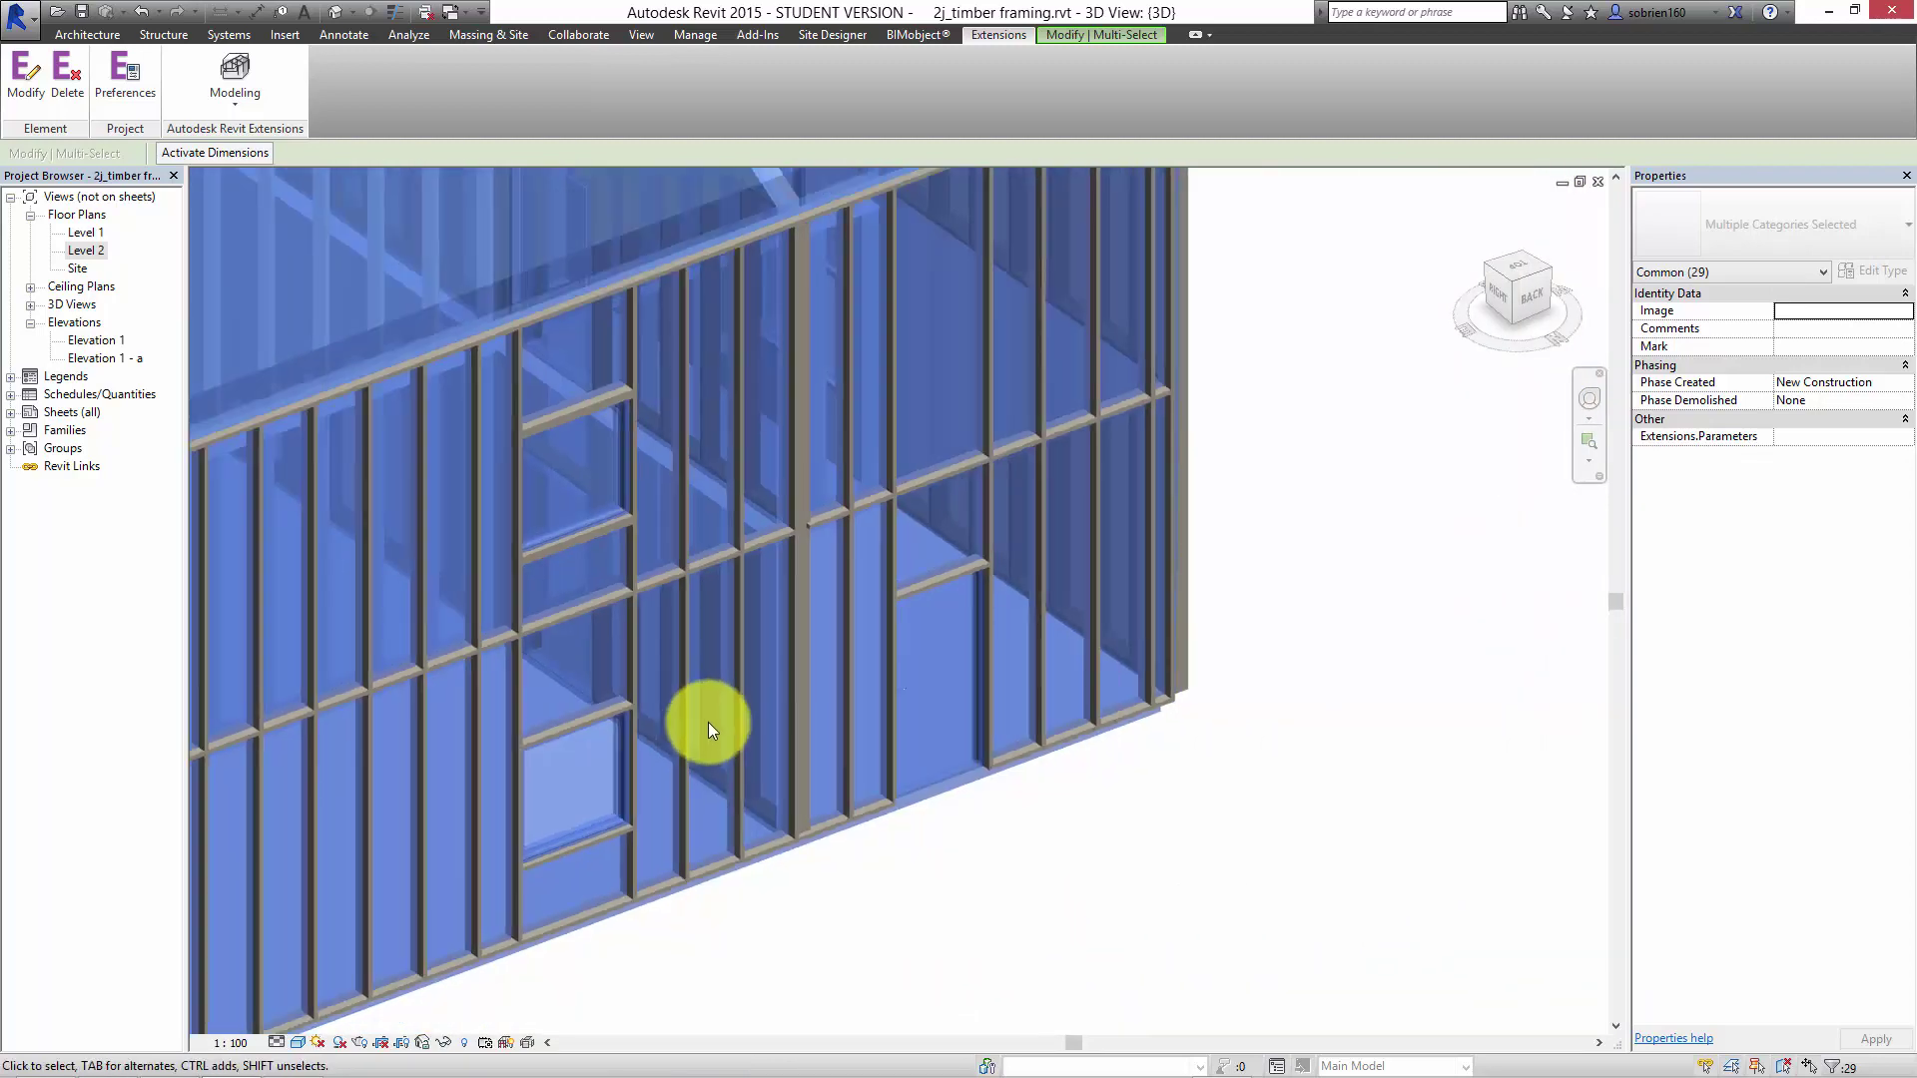
{"action": "middle_click_drag", "start_coordinate": [792, 779], "coordinate": [813, 548]}
{"action": "scroll", "coordinate": [329, 657], "scroll_direction": "up", "scroll_amount": 5}
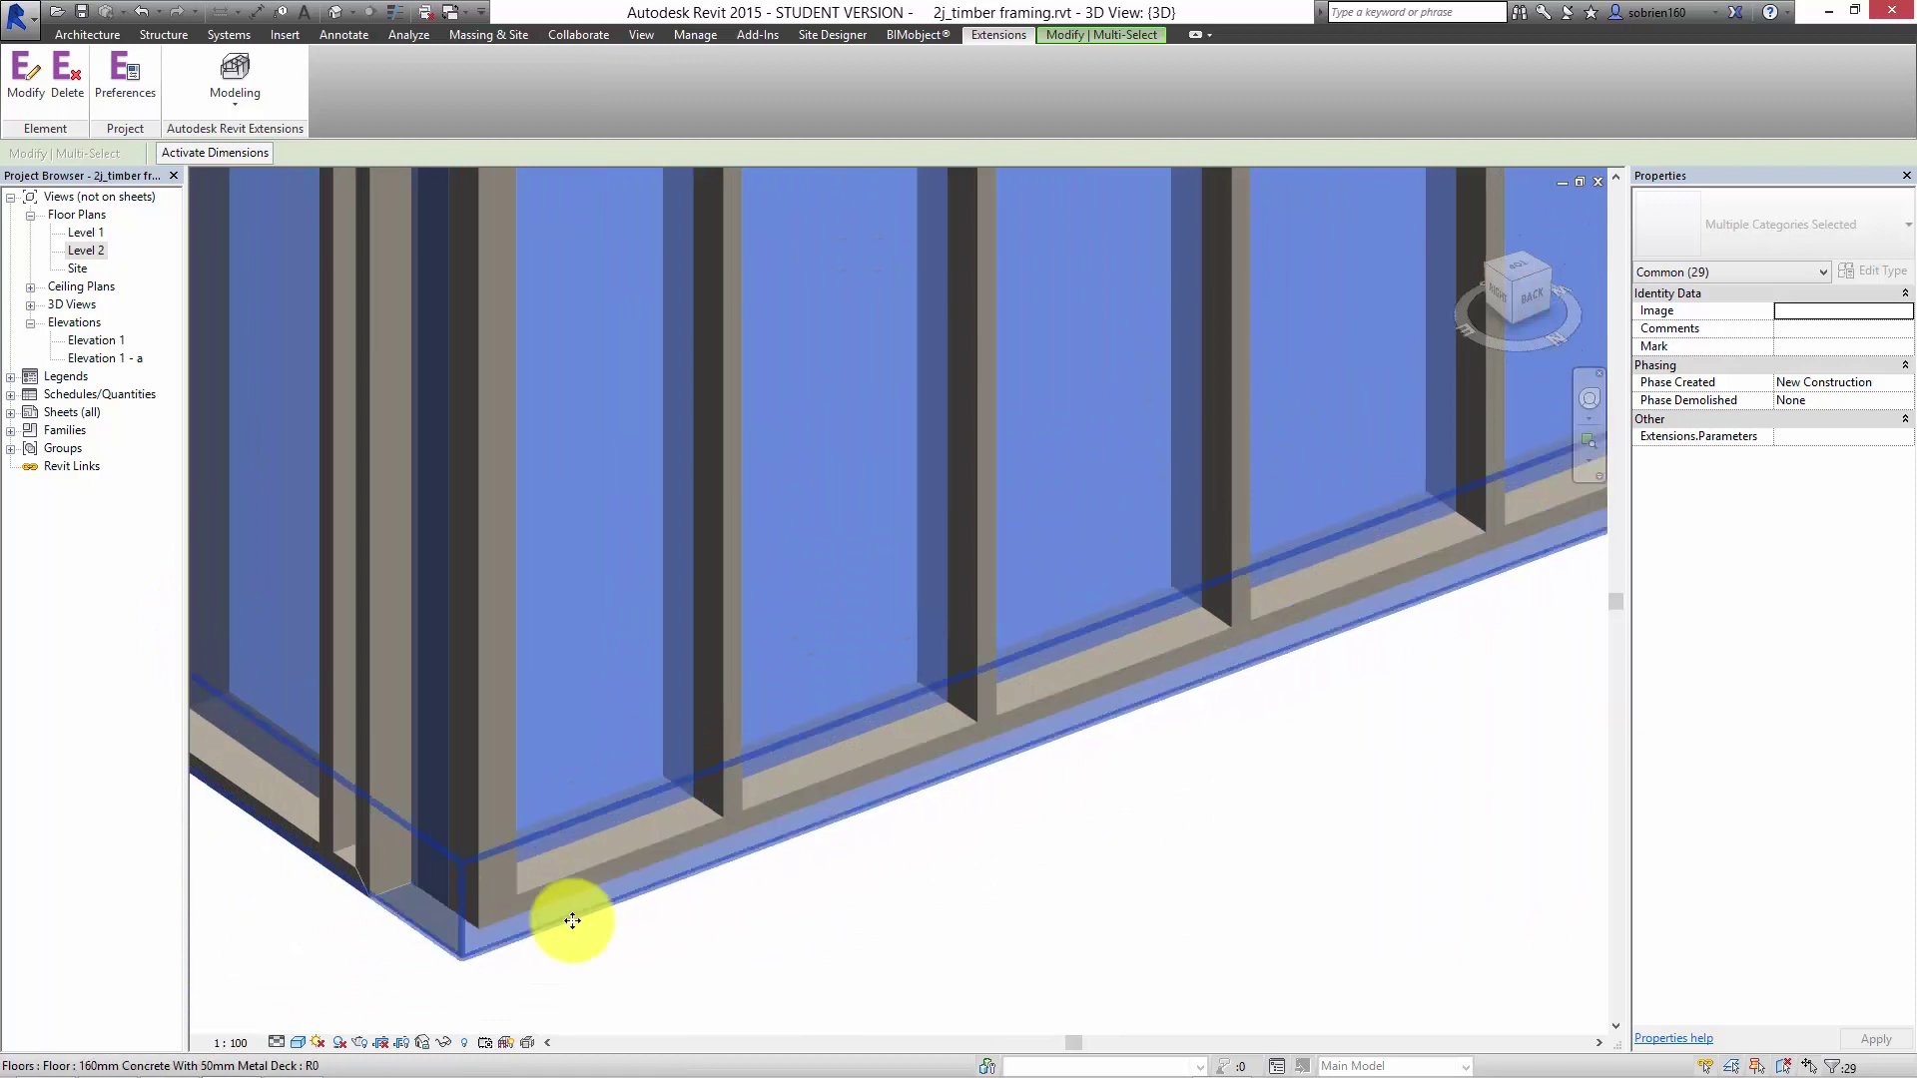
{"action": "middle_click_drag", "start_coordinate": [626, 933], "coordinate": [817, 823]}
{"action": "scroll", "coordinate": [706, 822], "scroll_direction": "down", "scroll_amount": 3}
{"action": "scroll", "coordinate": [651, 813], "scroll_direction": "down", "scroll_amount": 5}
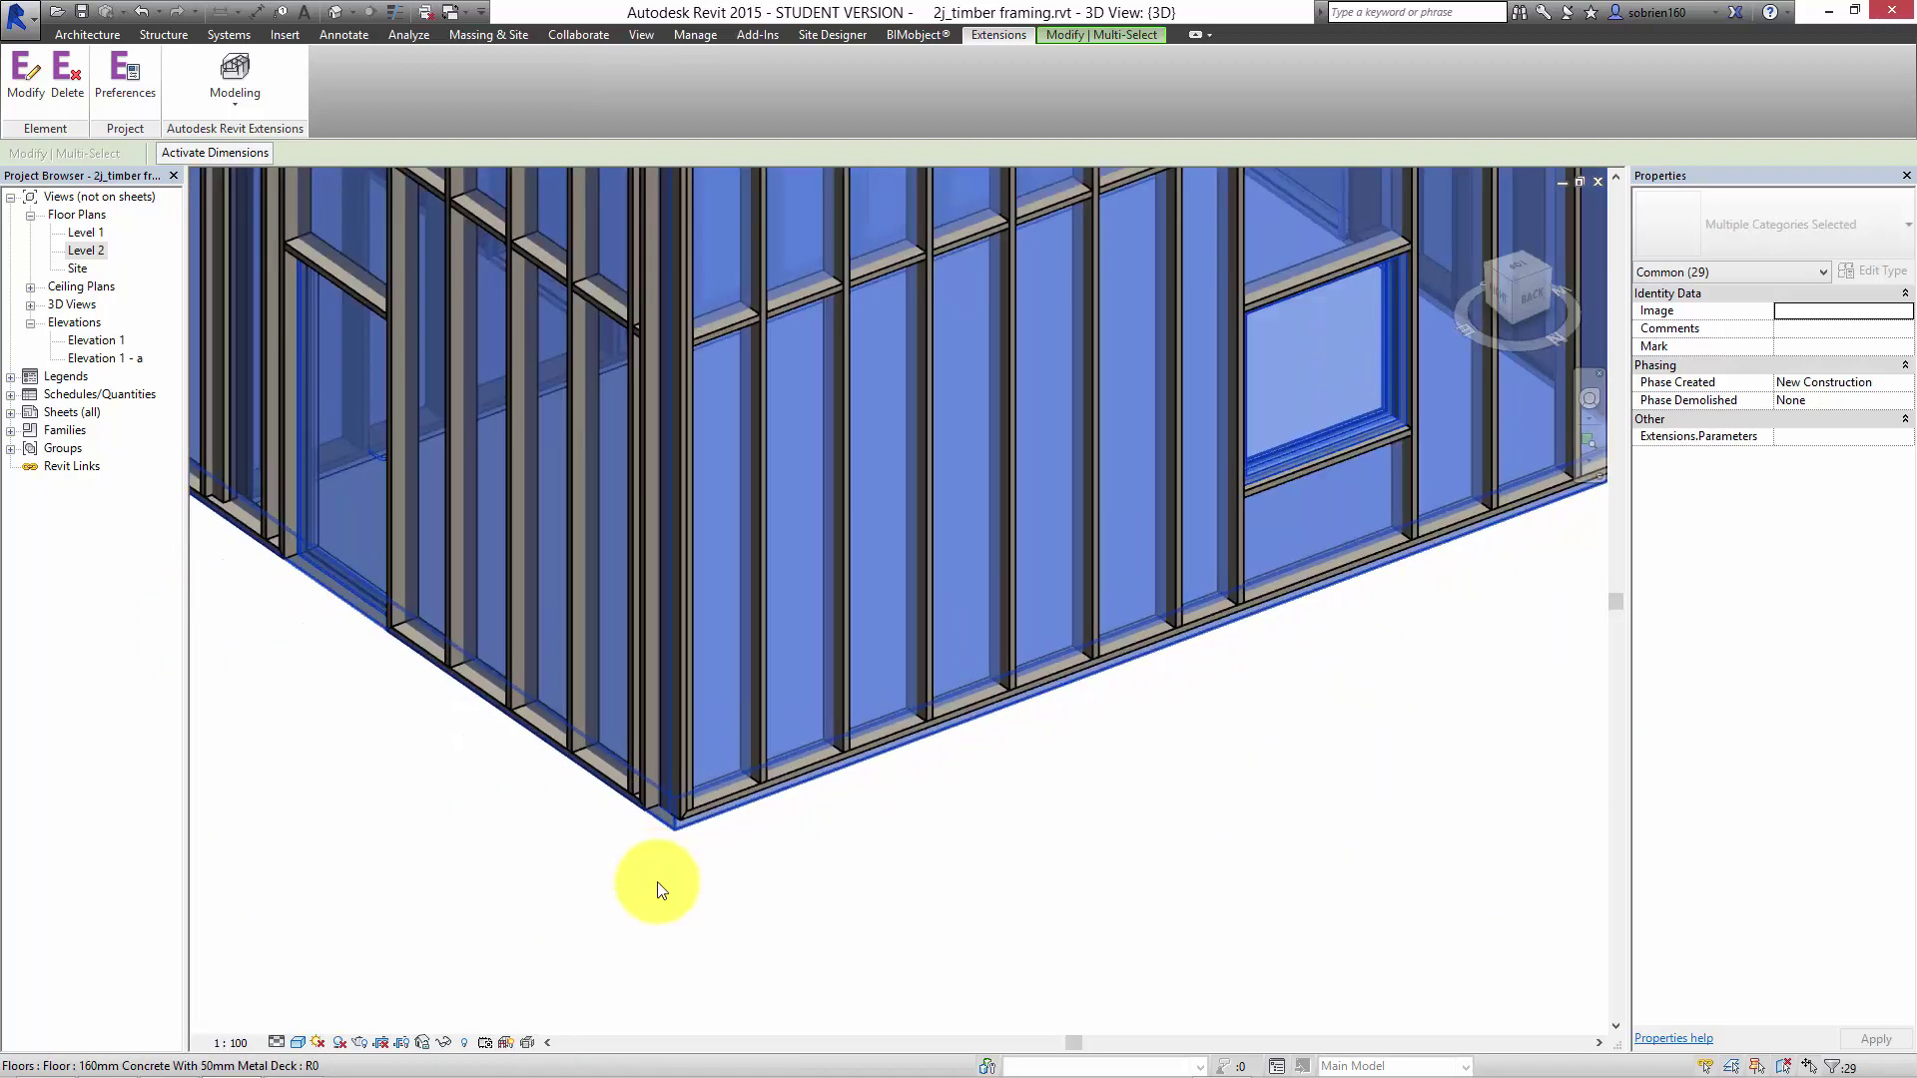
{"action": "scroll", "coordinate": [799, 925], "scroll_direction": "down", "scroll_amount": 3}
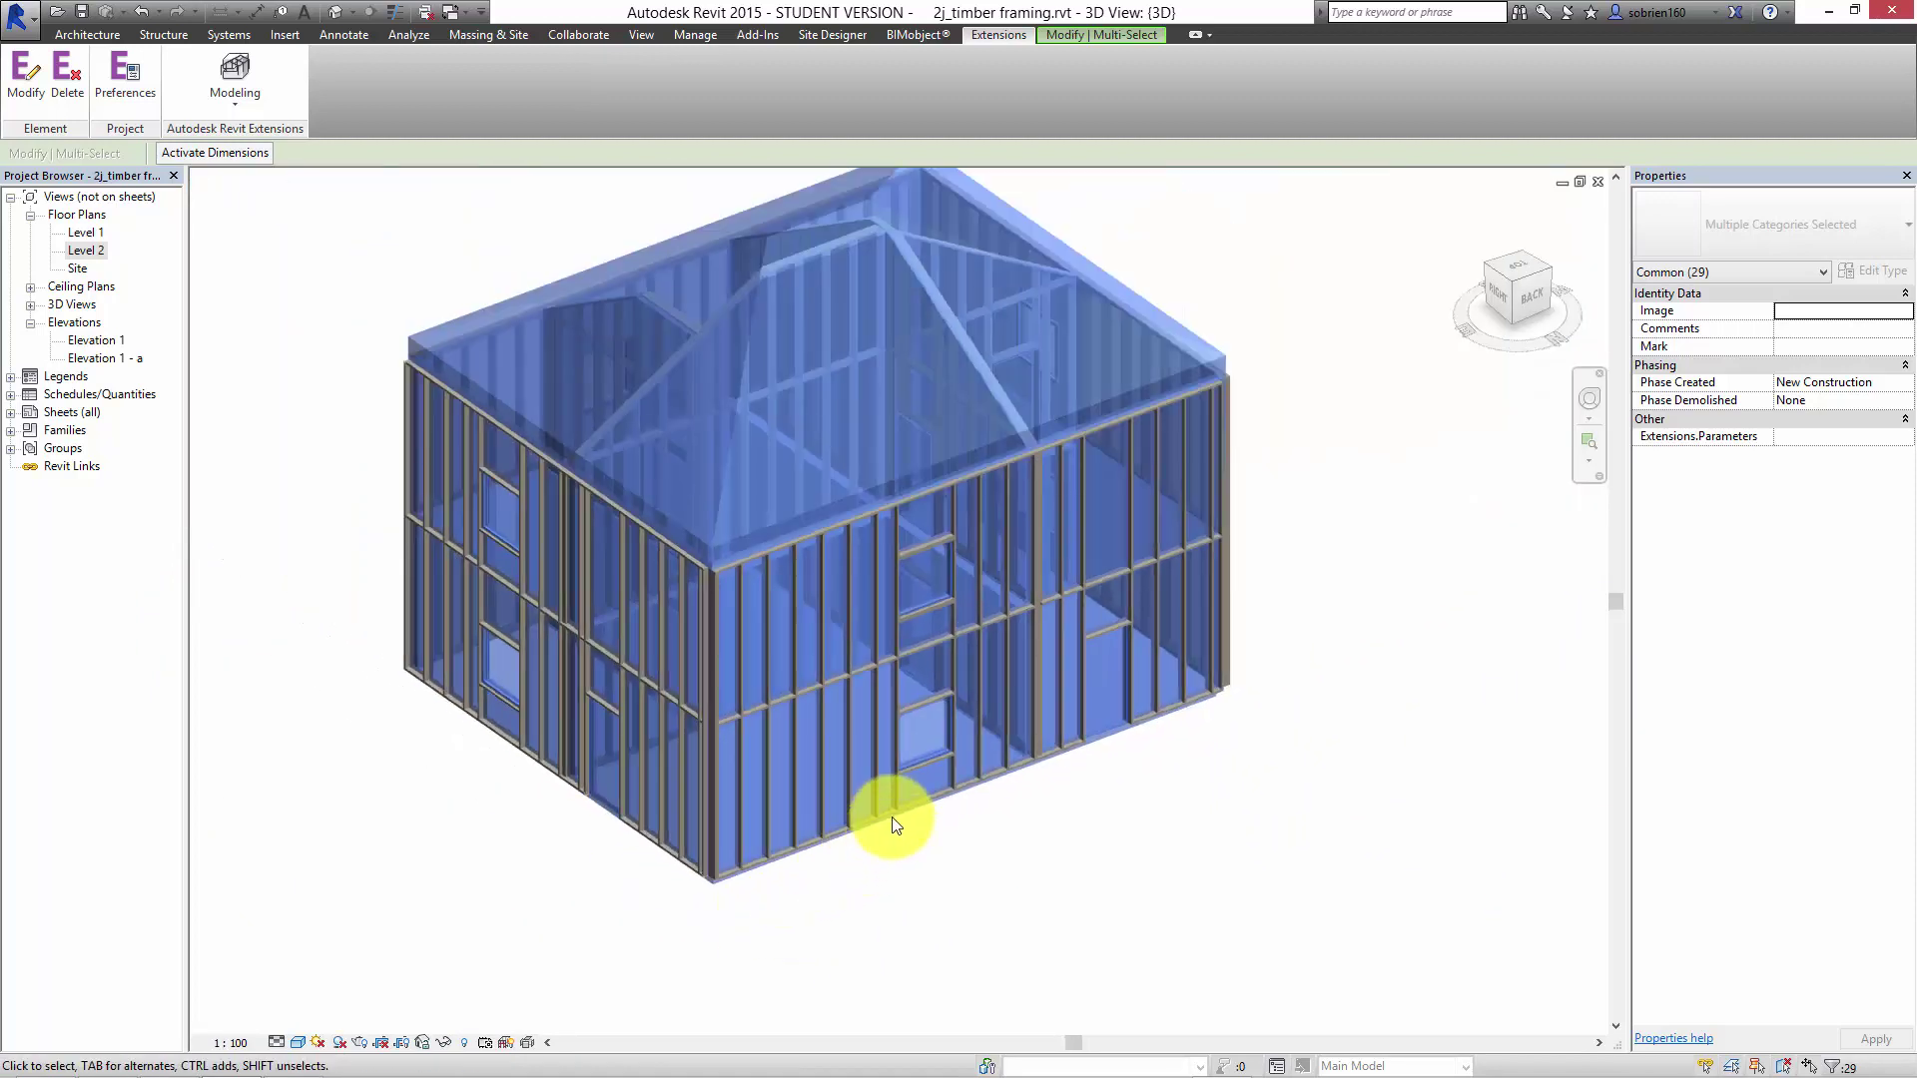
Examine the generated wall framing from several sides of the house and at the base corner in the 3D view.
{"action": "middle_click_drag", "start_coordinate": [1326, 642], "coordinate": [748, 835], "text": "shift"}
{"action": "left_click", "coordinate": [749, 834]}
{"action": "middle_click_drag", "start_coordinate": [1069, 650], "coordinate": [948, 642], "text": "shift"}
{"action": "scroll", "coordinate": [980, 783], "scroll_direction": "up", "scroll_amount": 5}
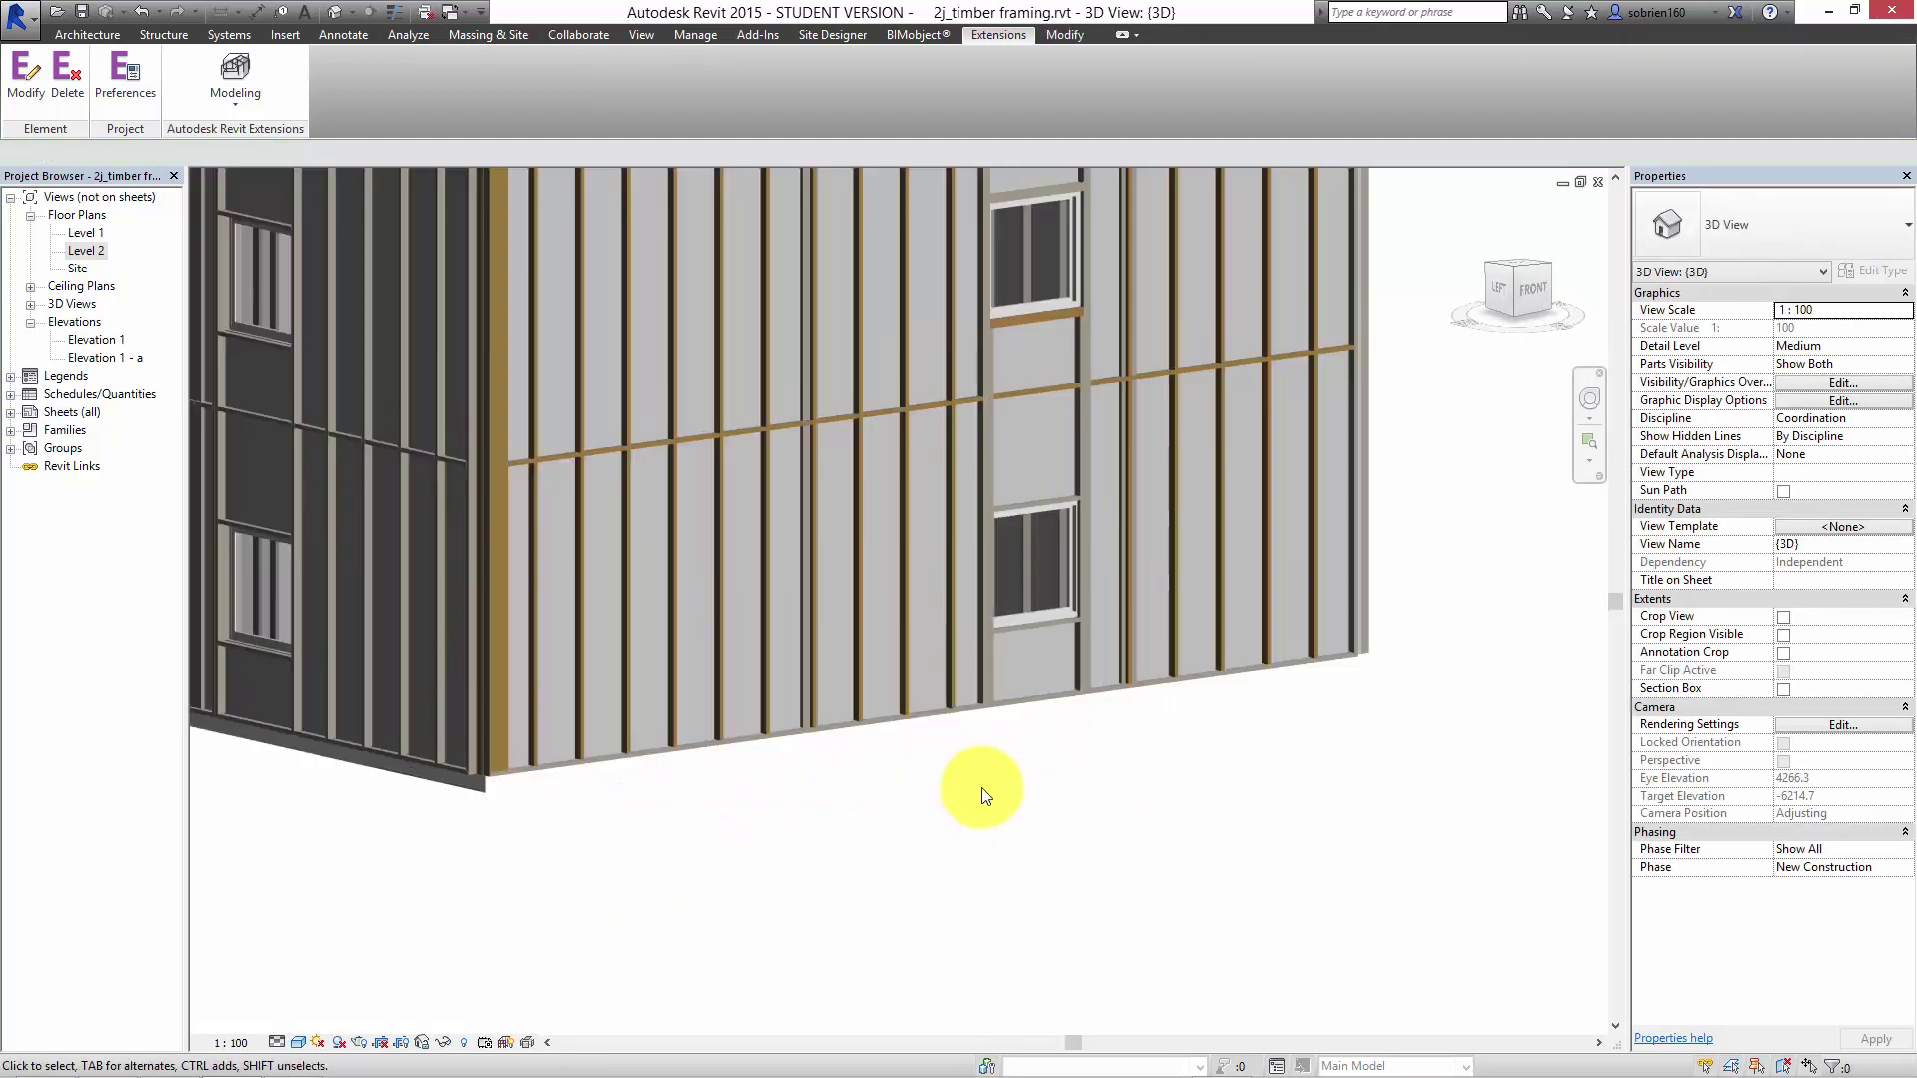
{"action": "scroll", "coordinate": [1014, 877], "scroll_direction": "down", "scroll_amount": 3}
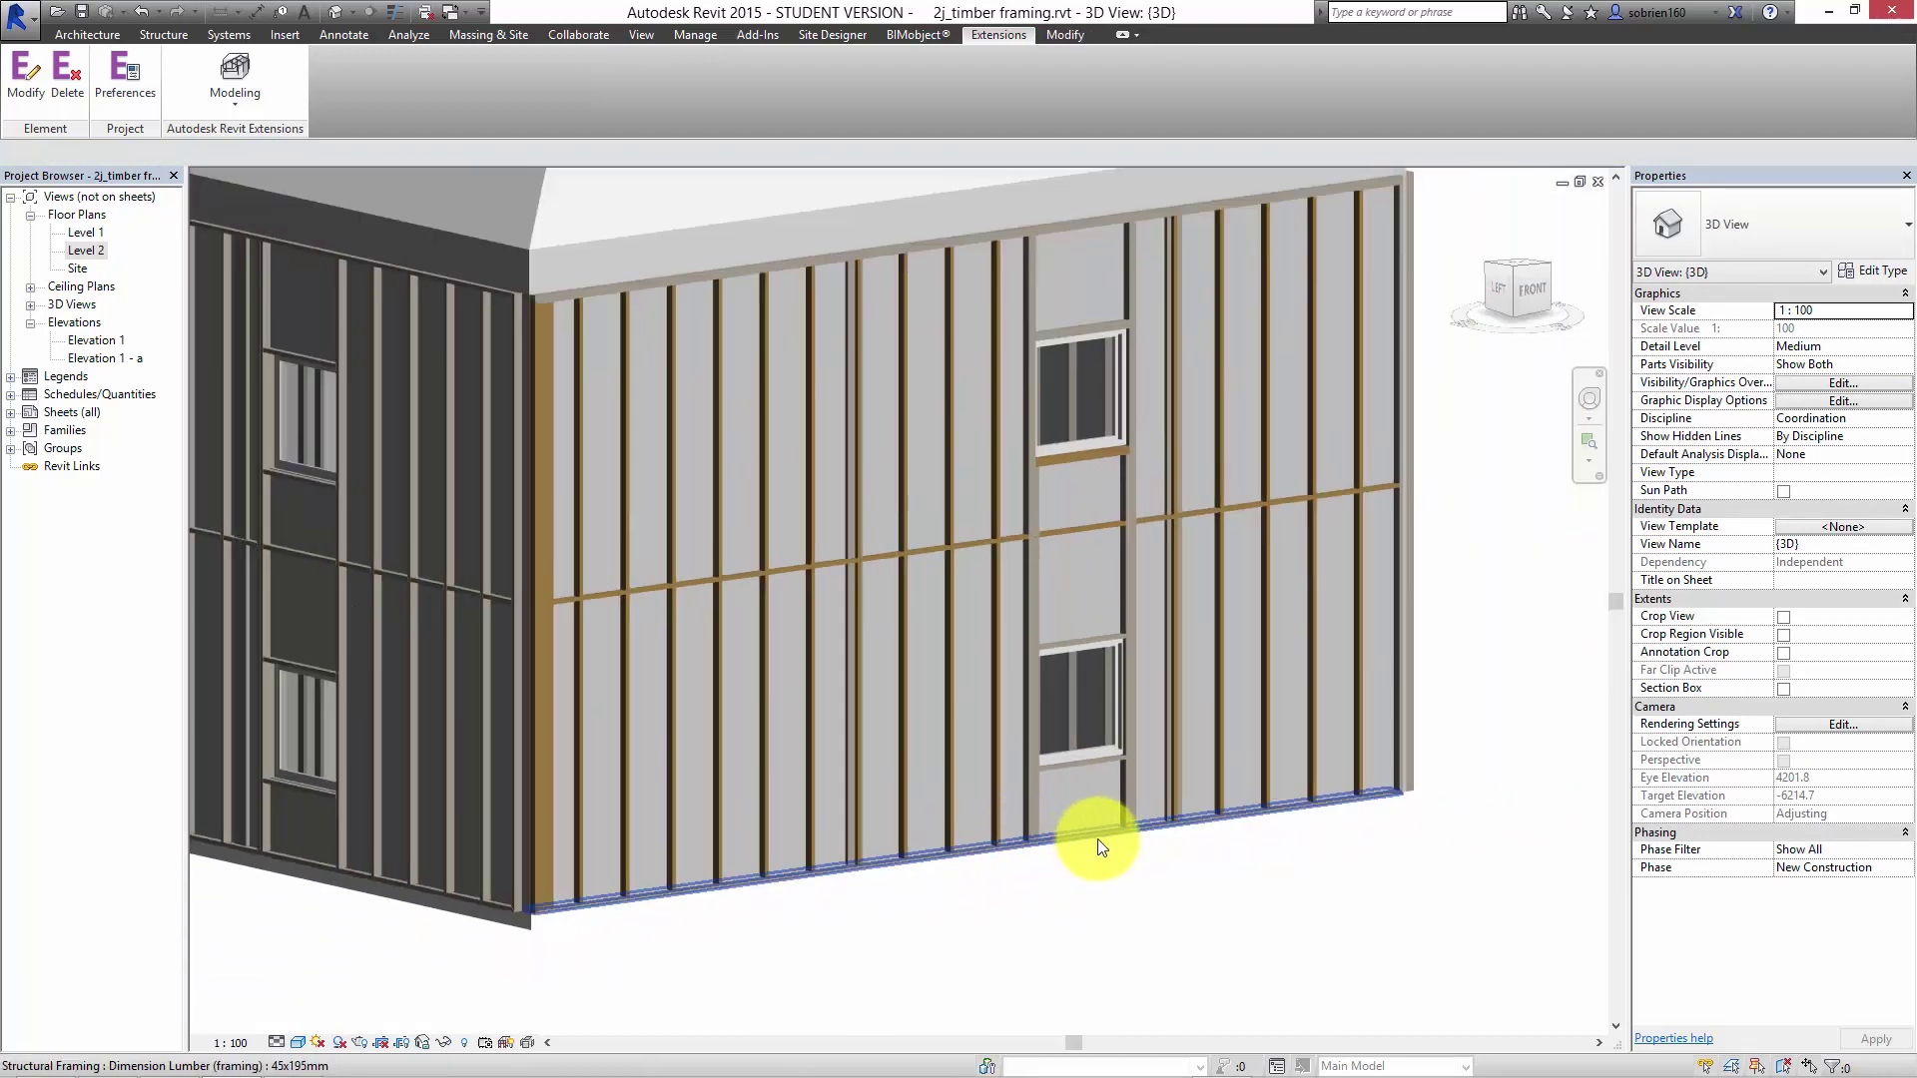
{"action": "middle_click_drag", "start_coordinate": [1099, 835], "coordinate": [818, 761], "text": "shift"}
{"action": "scroll", "coordinate": [1009, 715], "scroll_direction": "down", "scroll_amount": 5}
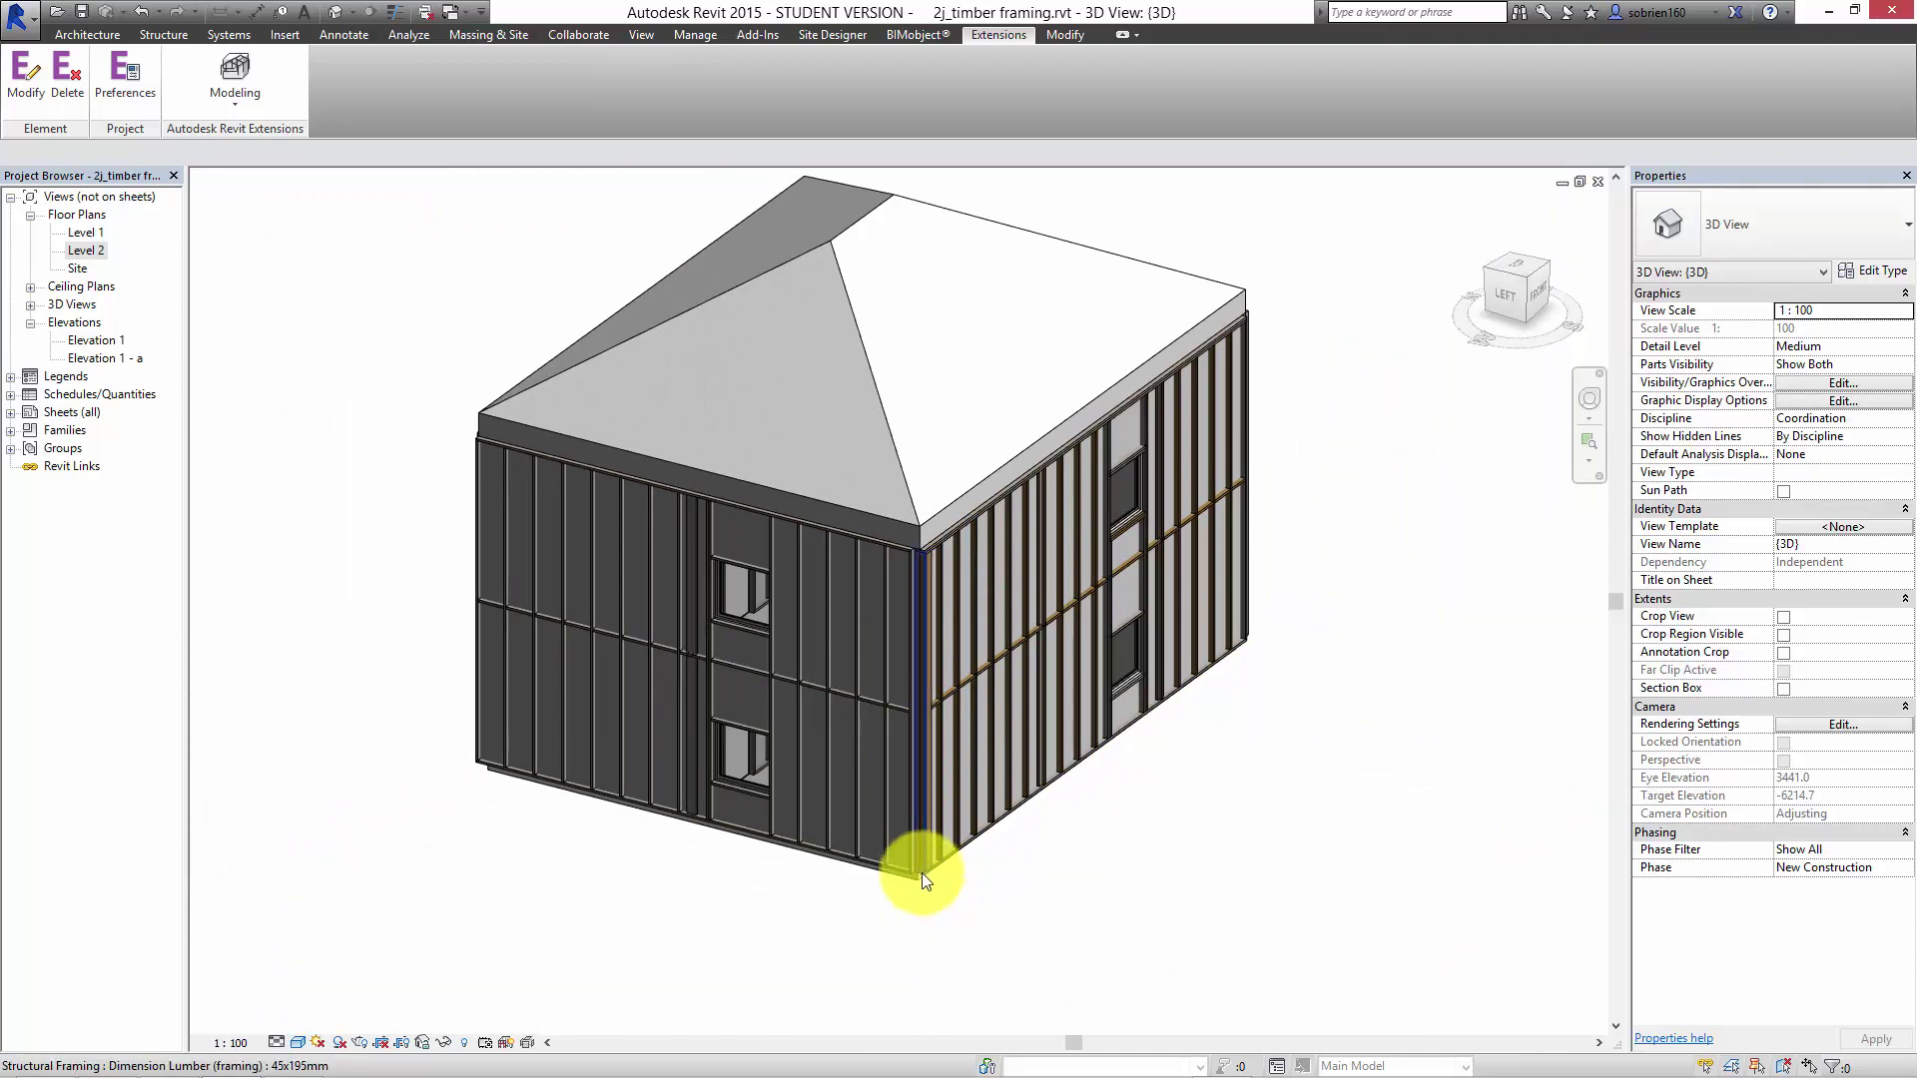
{"action": "scroll", "coordinate": [916, 877], "scroll_direction": "up", "scroll_amount": 5}
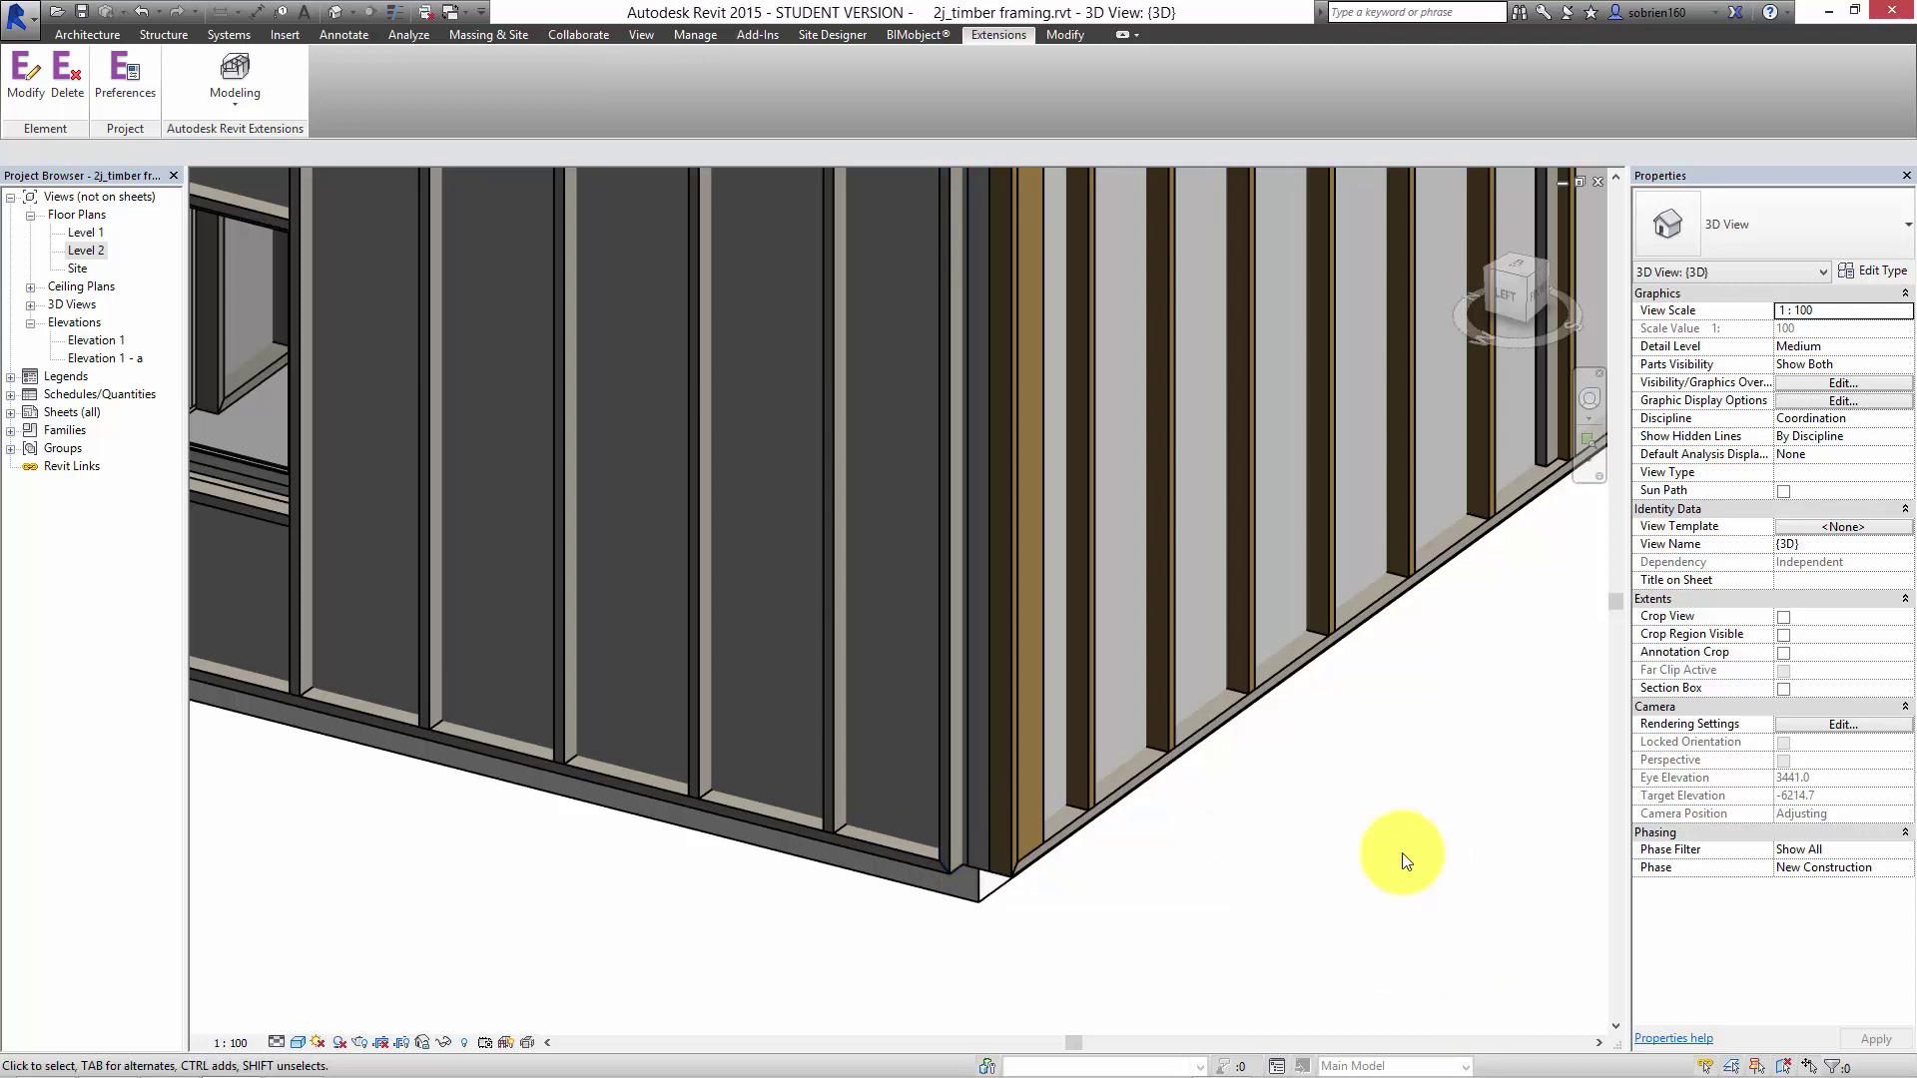
Start Rafter Framing on the house's hip roof.
{"action": "scroll", "coordinate": [1399, 856], "scroll_direction": "down", "scroll_amount": 4}
{"action": "mouse_move", "coordinate": [1447, 650]}
{"action": "middle_mouse_down"}
{"action": "mouse_move", "coordinate": [1381, 842]}
{"action": "mouse_move", "coordinate": [1294, 984]}
{"action": "middle_mouse_up"}
{"action": "scroll", "coordinate": [1298, 777], "scroll_direction": "down", "scroll_amount": 2}
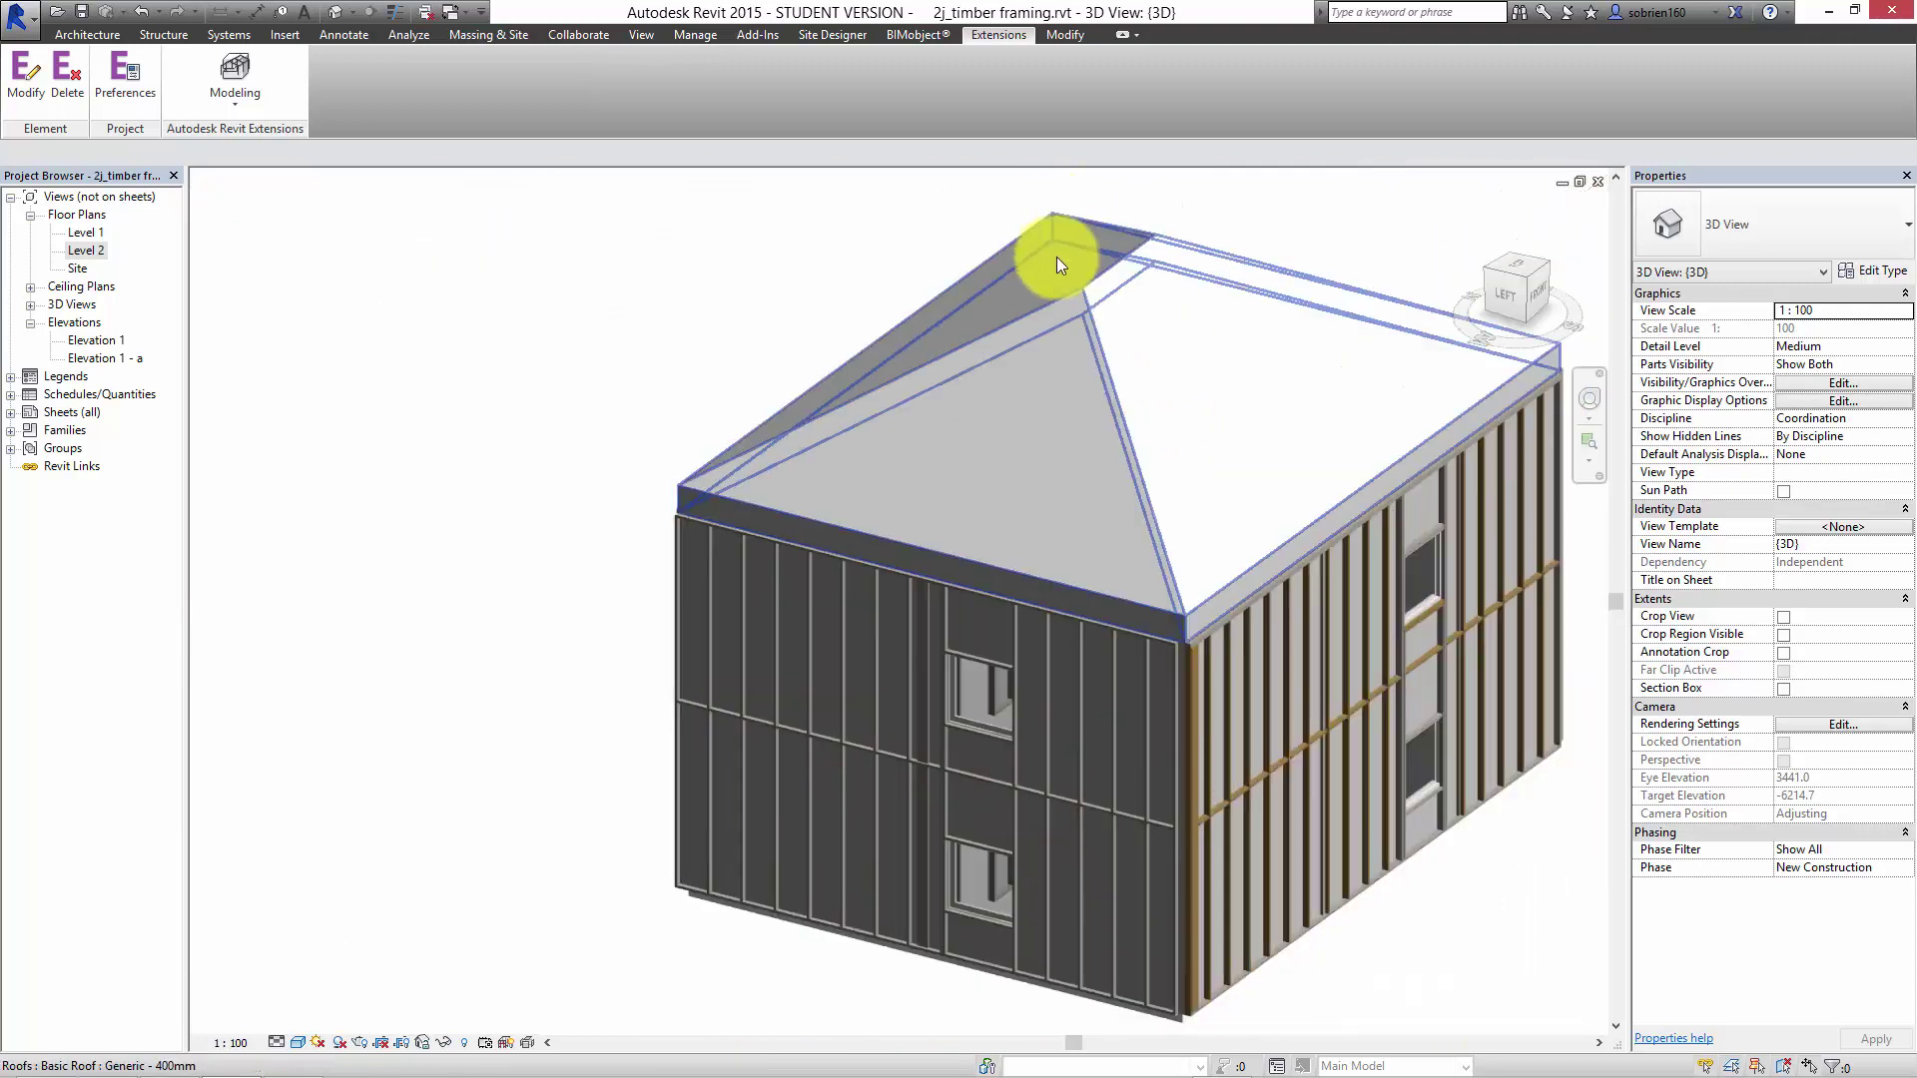
{"action": "left_click", "coordinate": [1077, 292]}
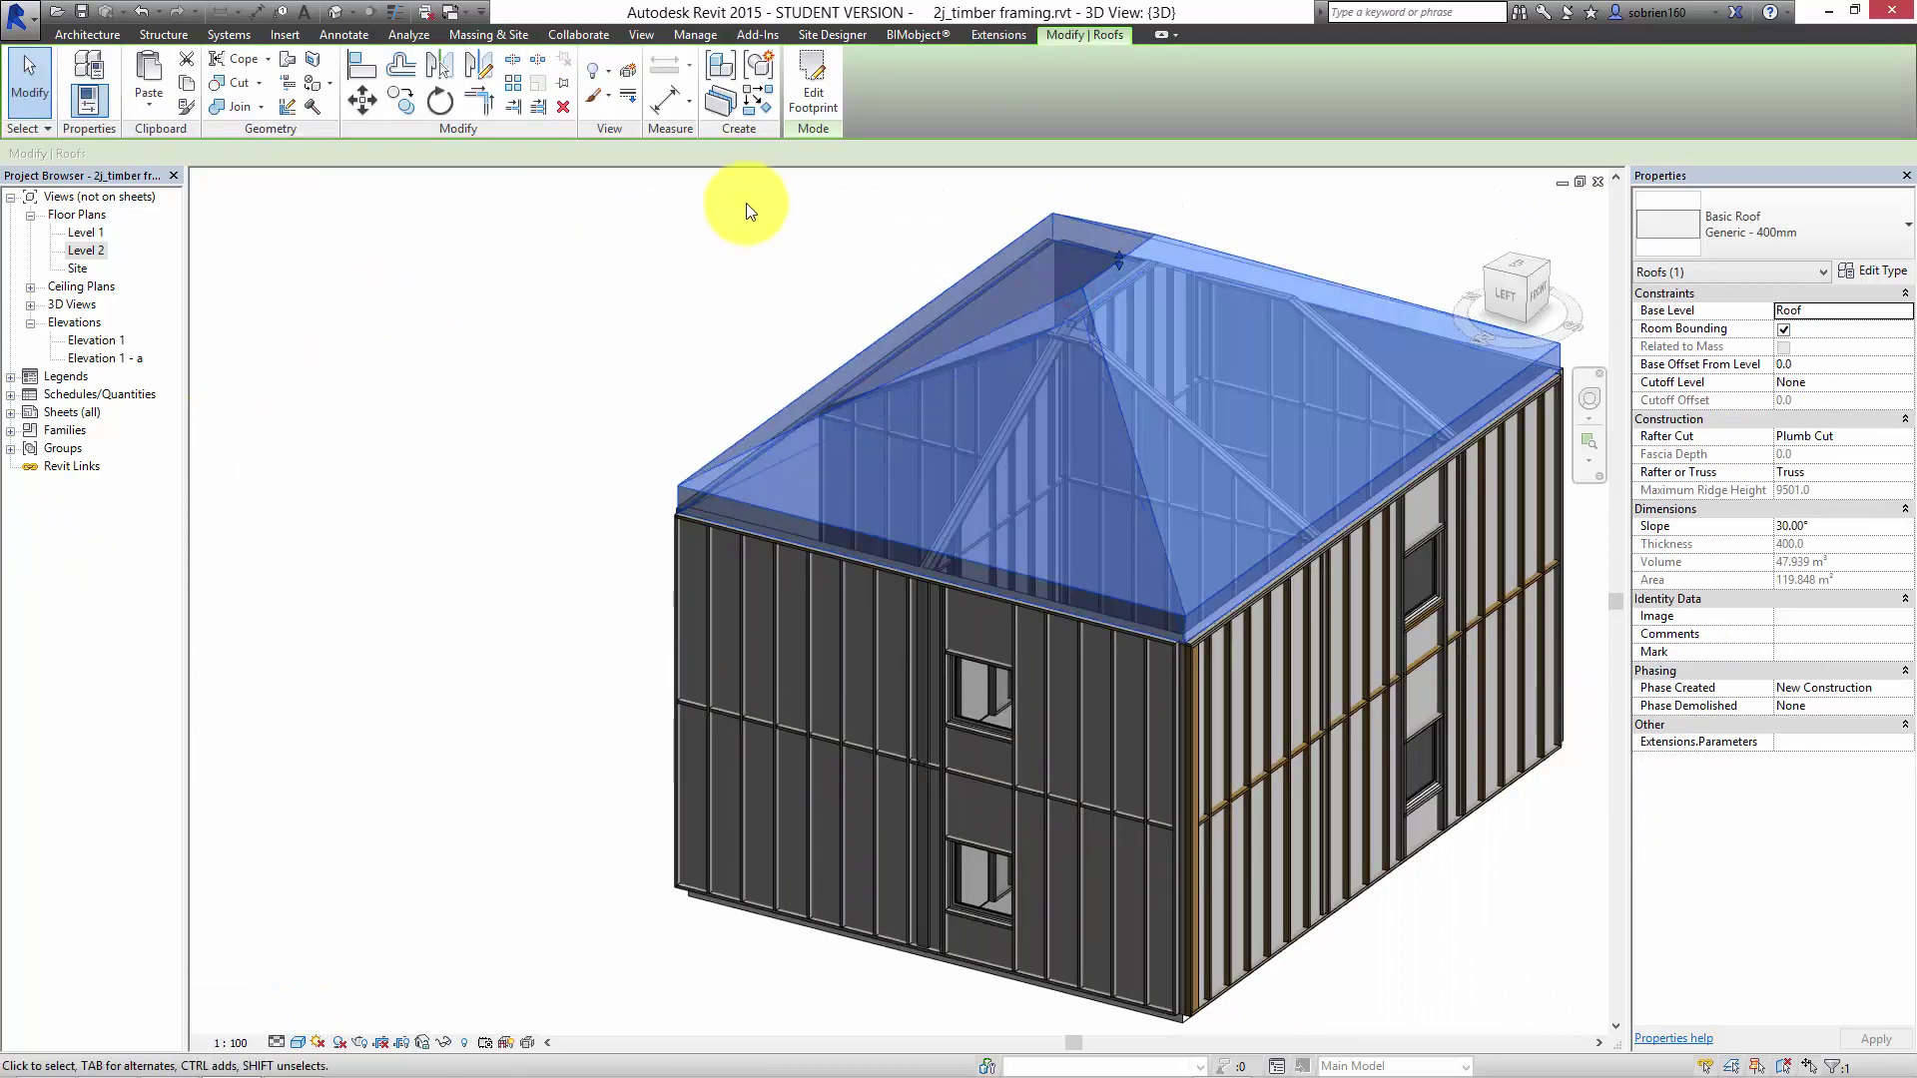
{"action": "left_click", "coordinate": [994, 36]}
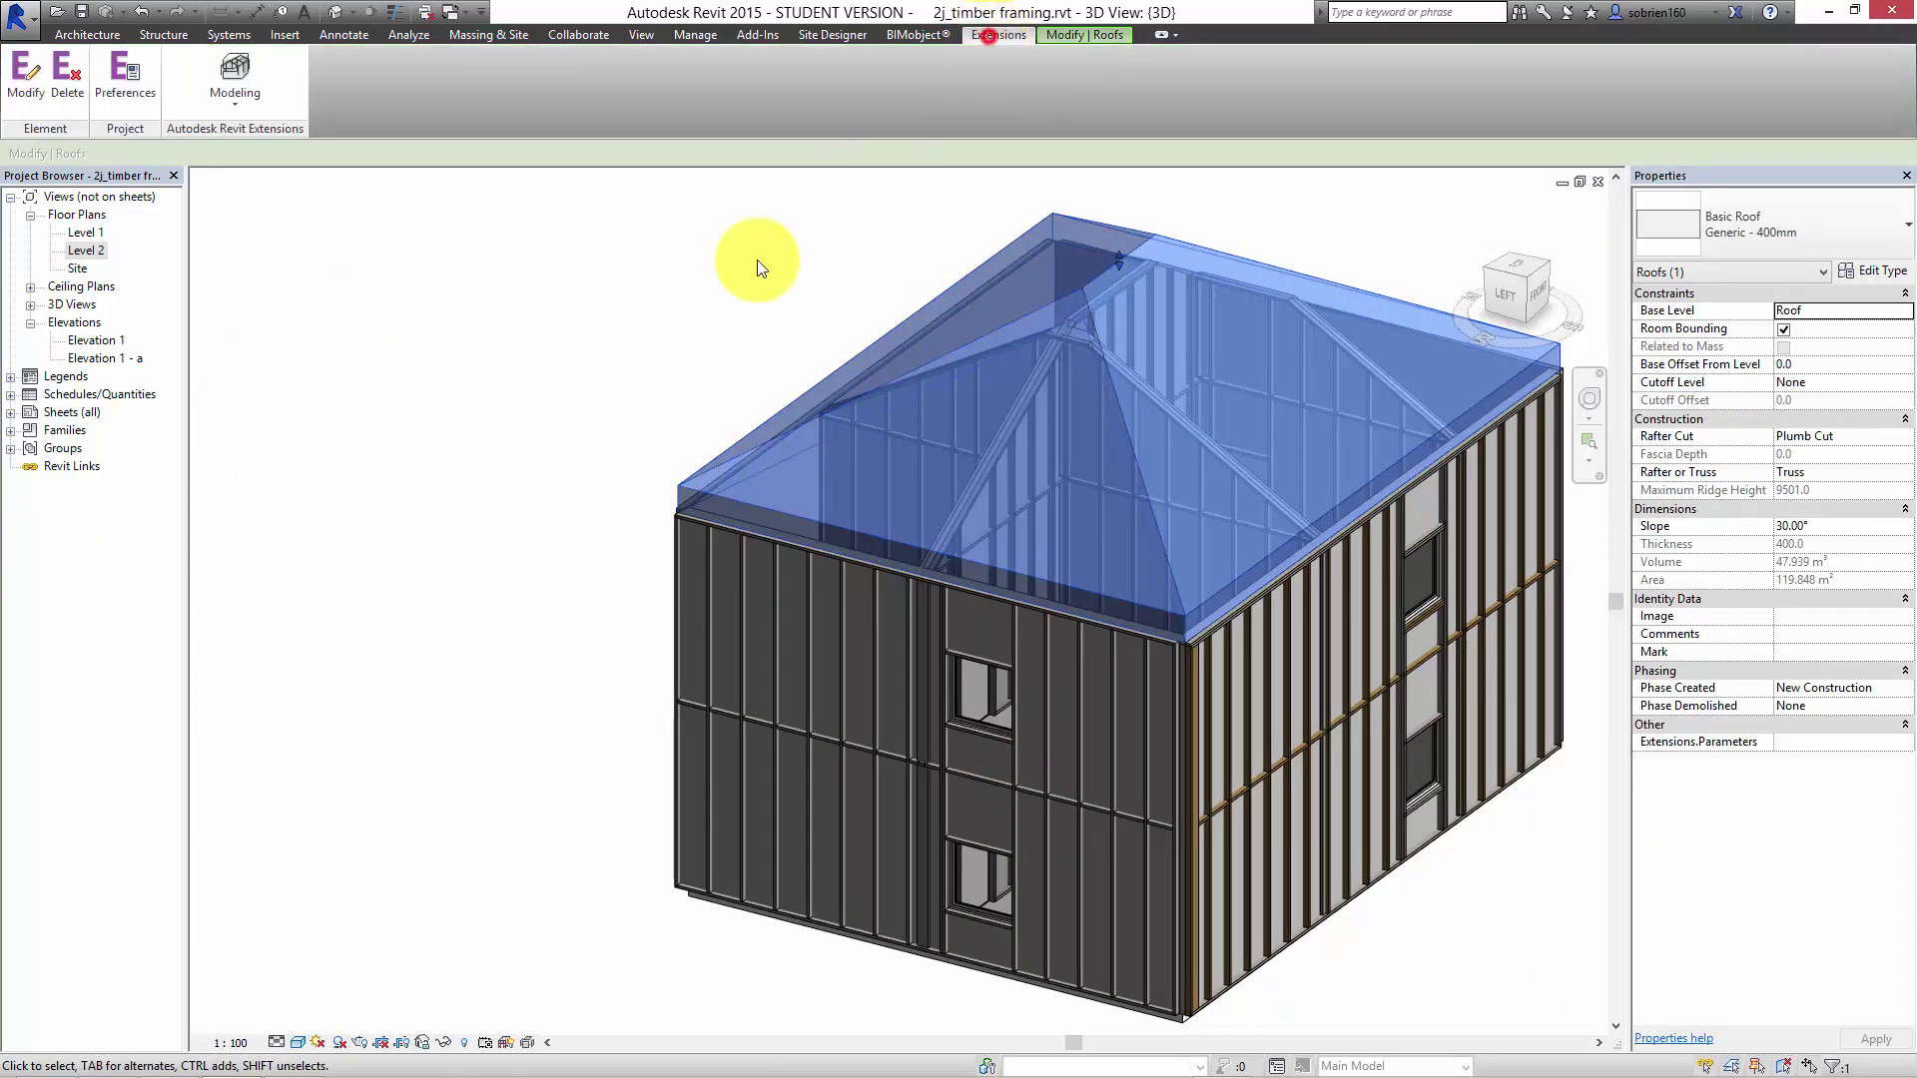
{"action": "left_click", "coordinate": [236, 100]}
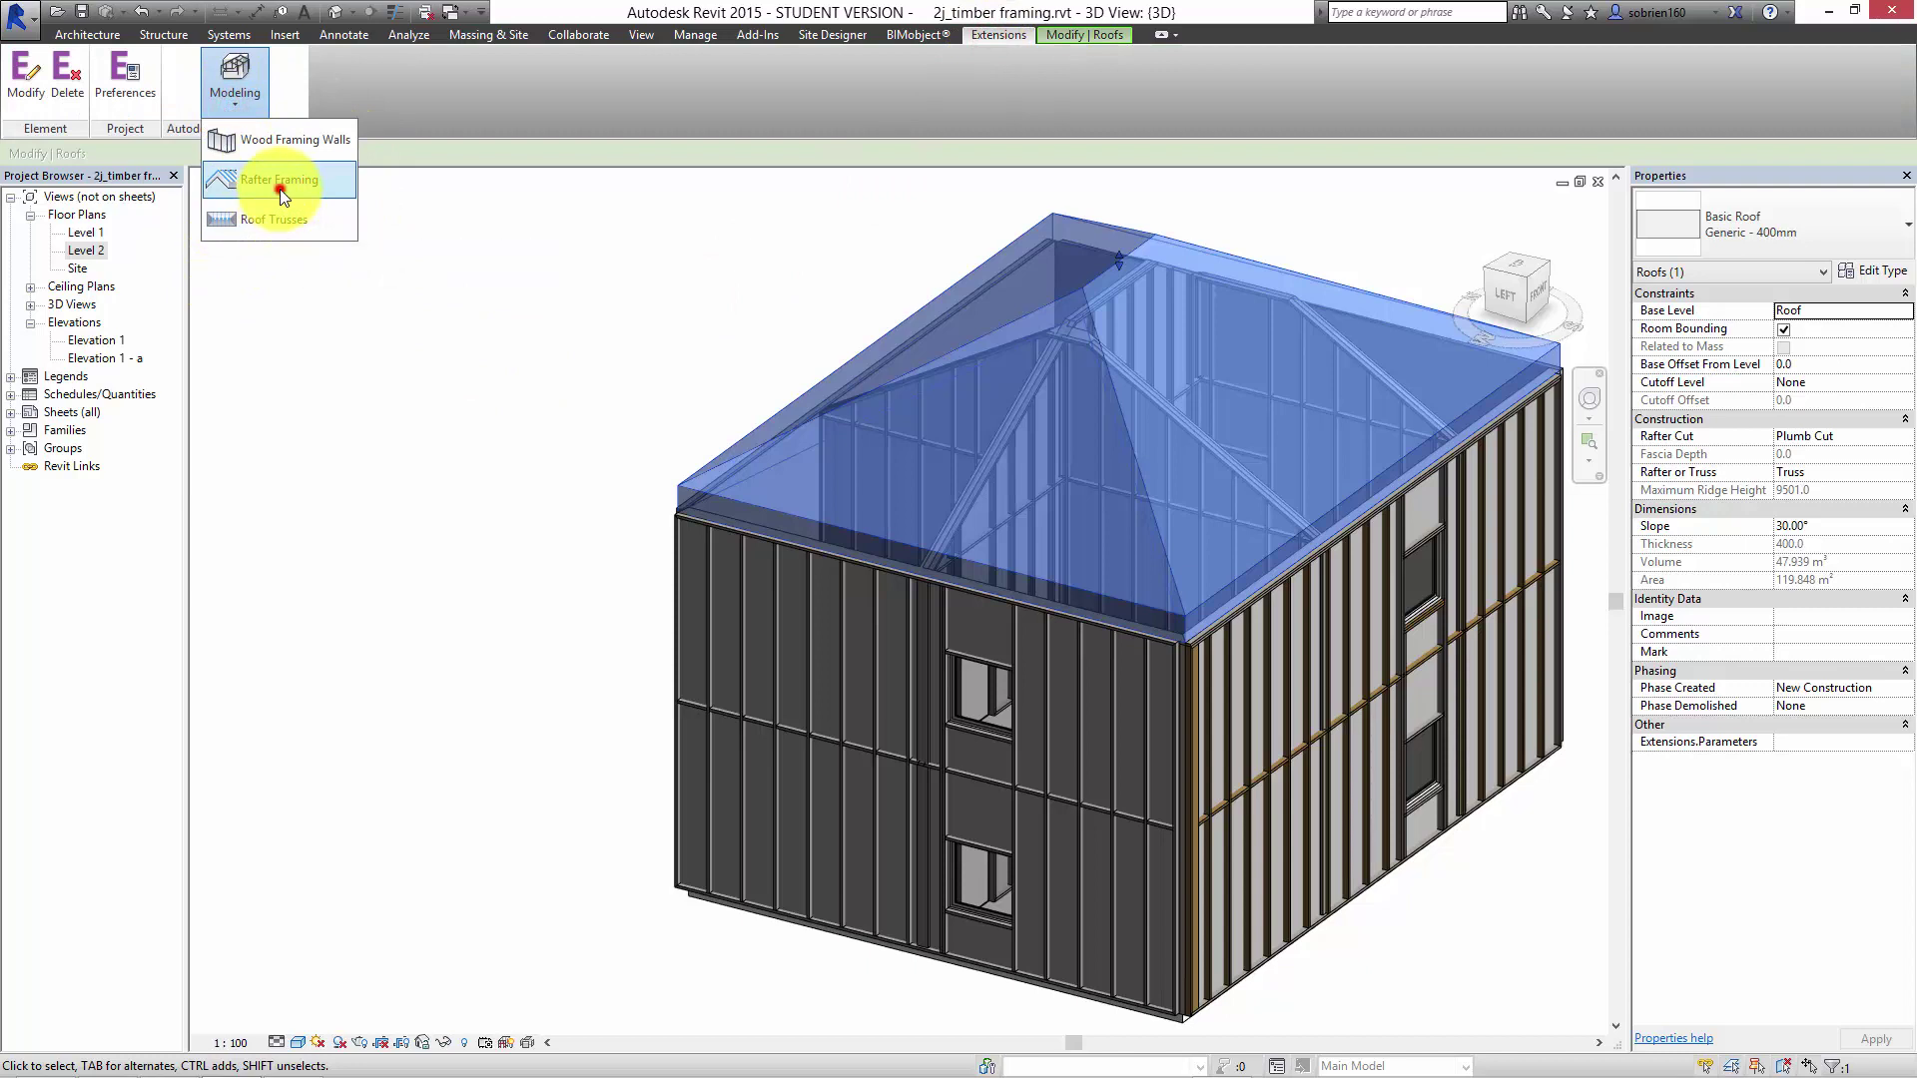
{"action": "left_click", "coordinate": [280, 186]}
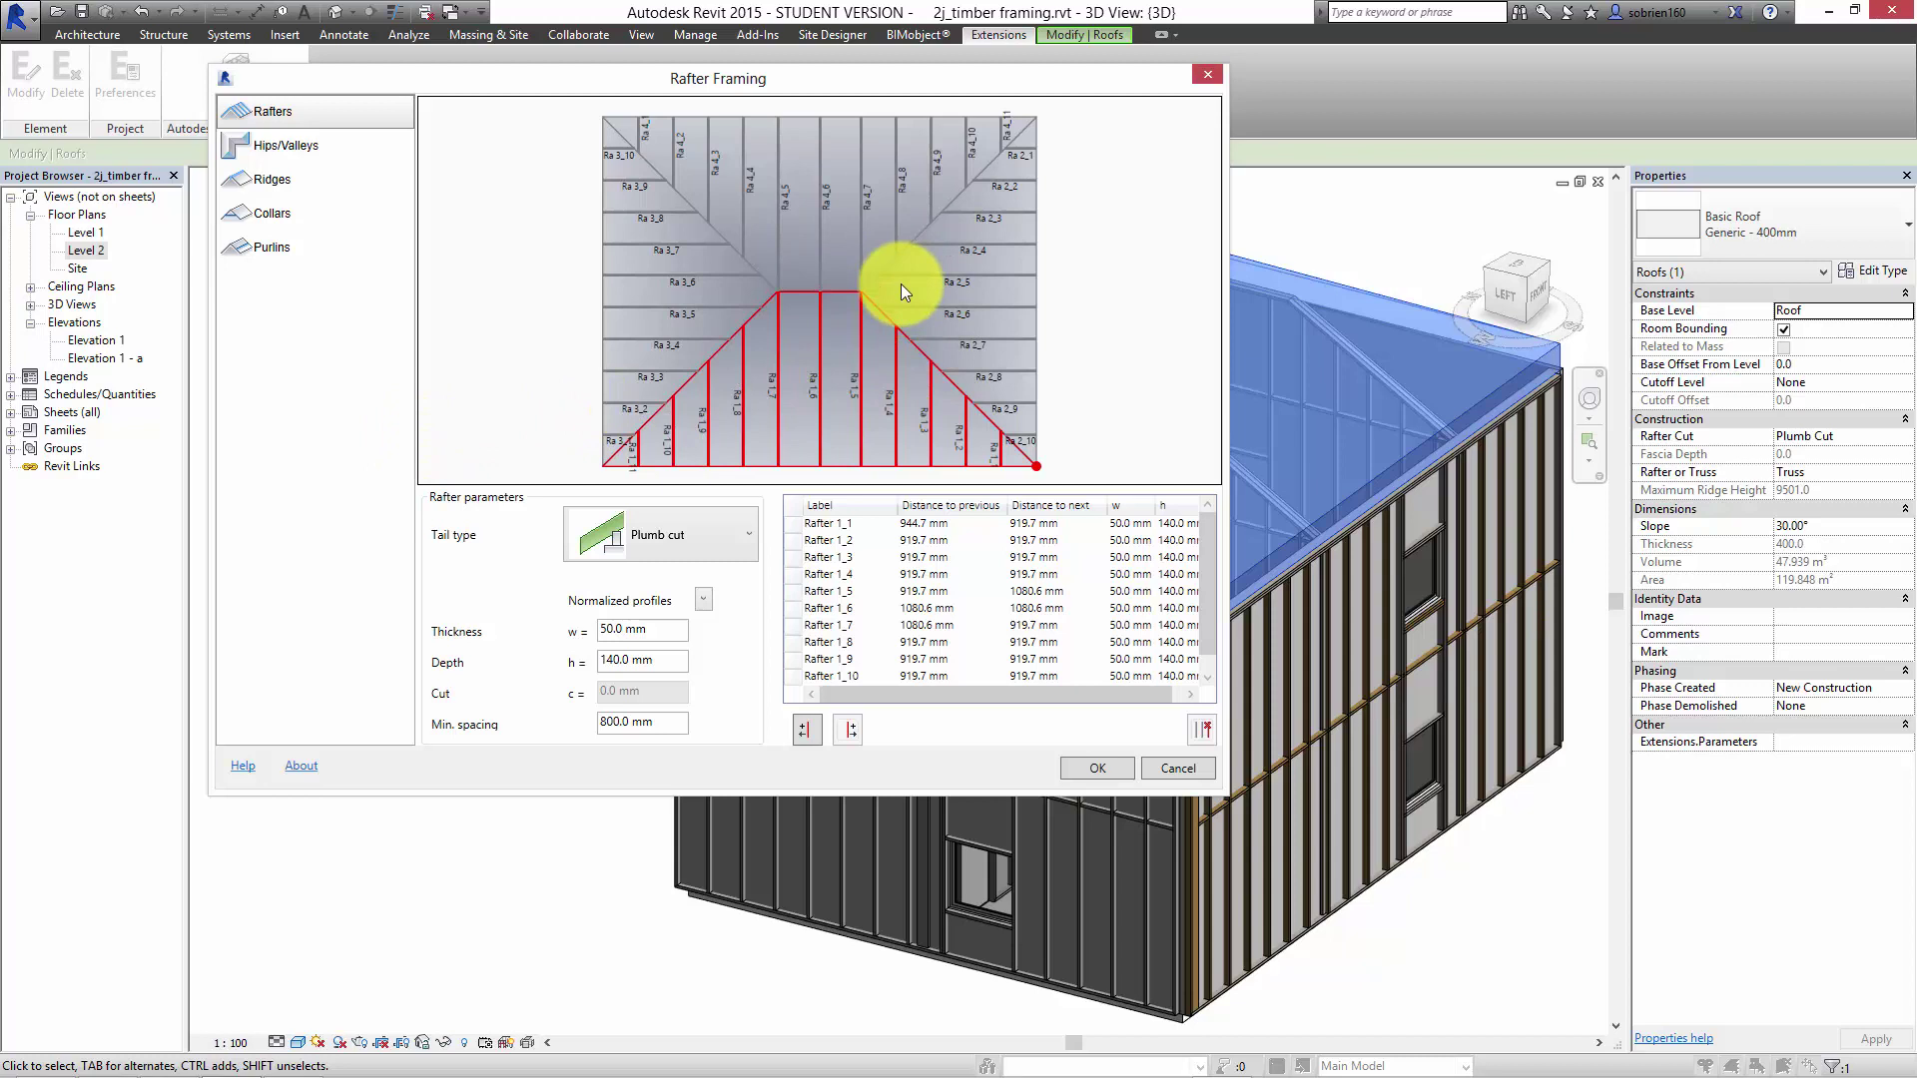
Set the minimum rafter spacing to 900 mm and review the available tail types.
{"action": "left_click", "coordinate": [602, 720]}
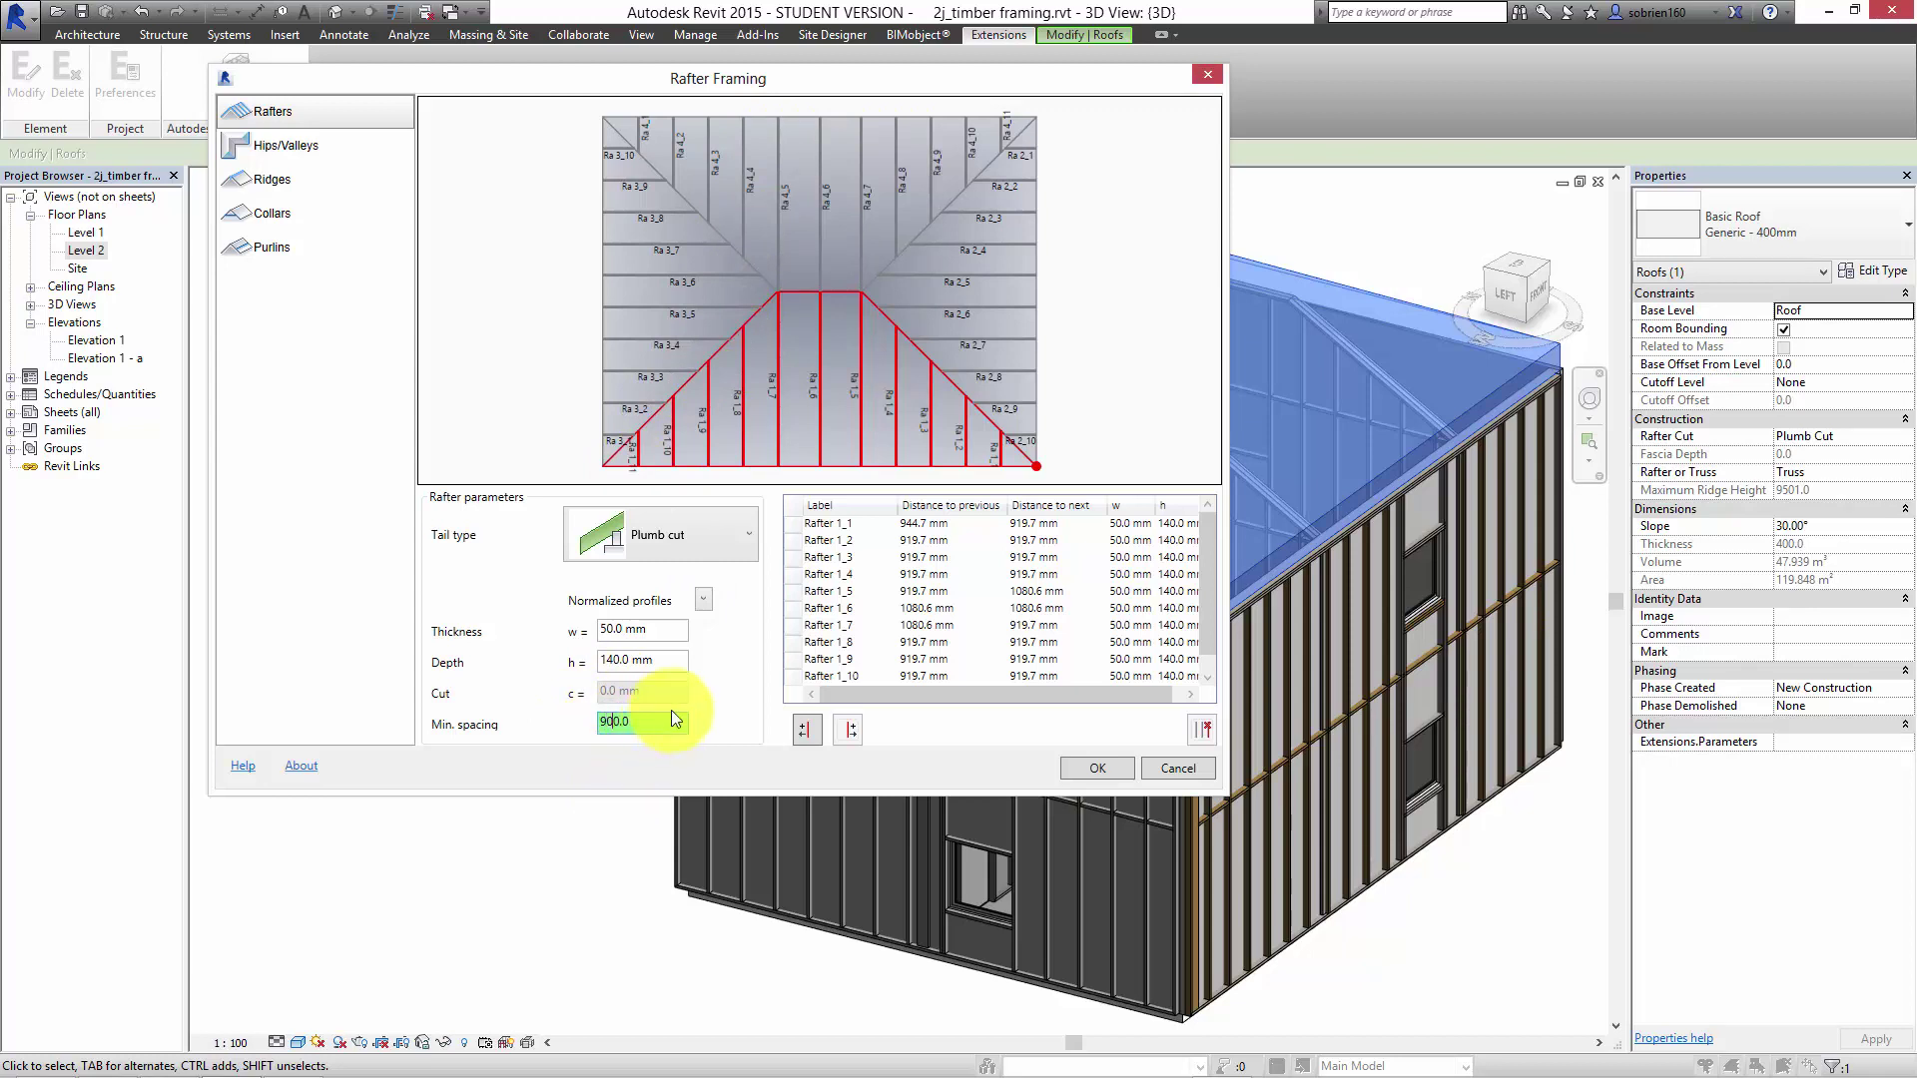
{"action": "left_click", "coordinate": [677, 661]}
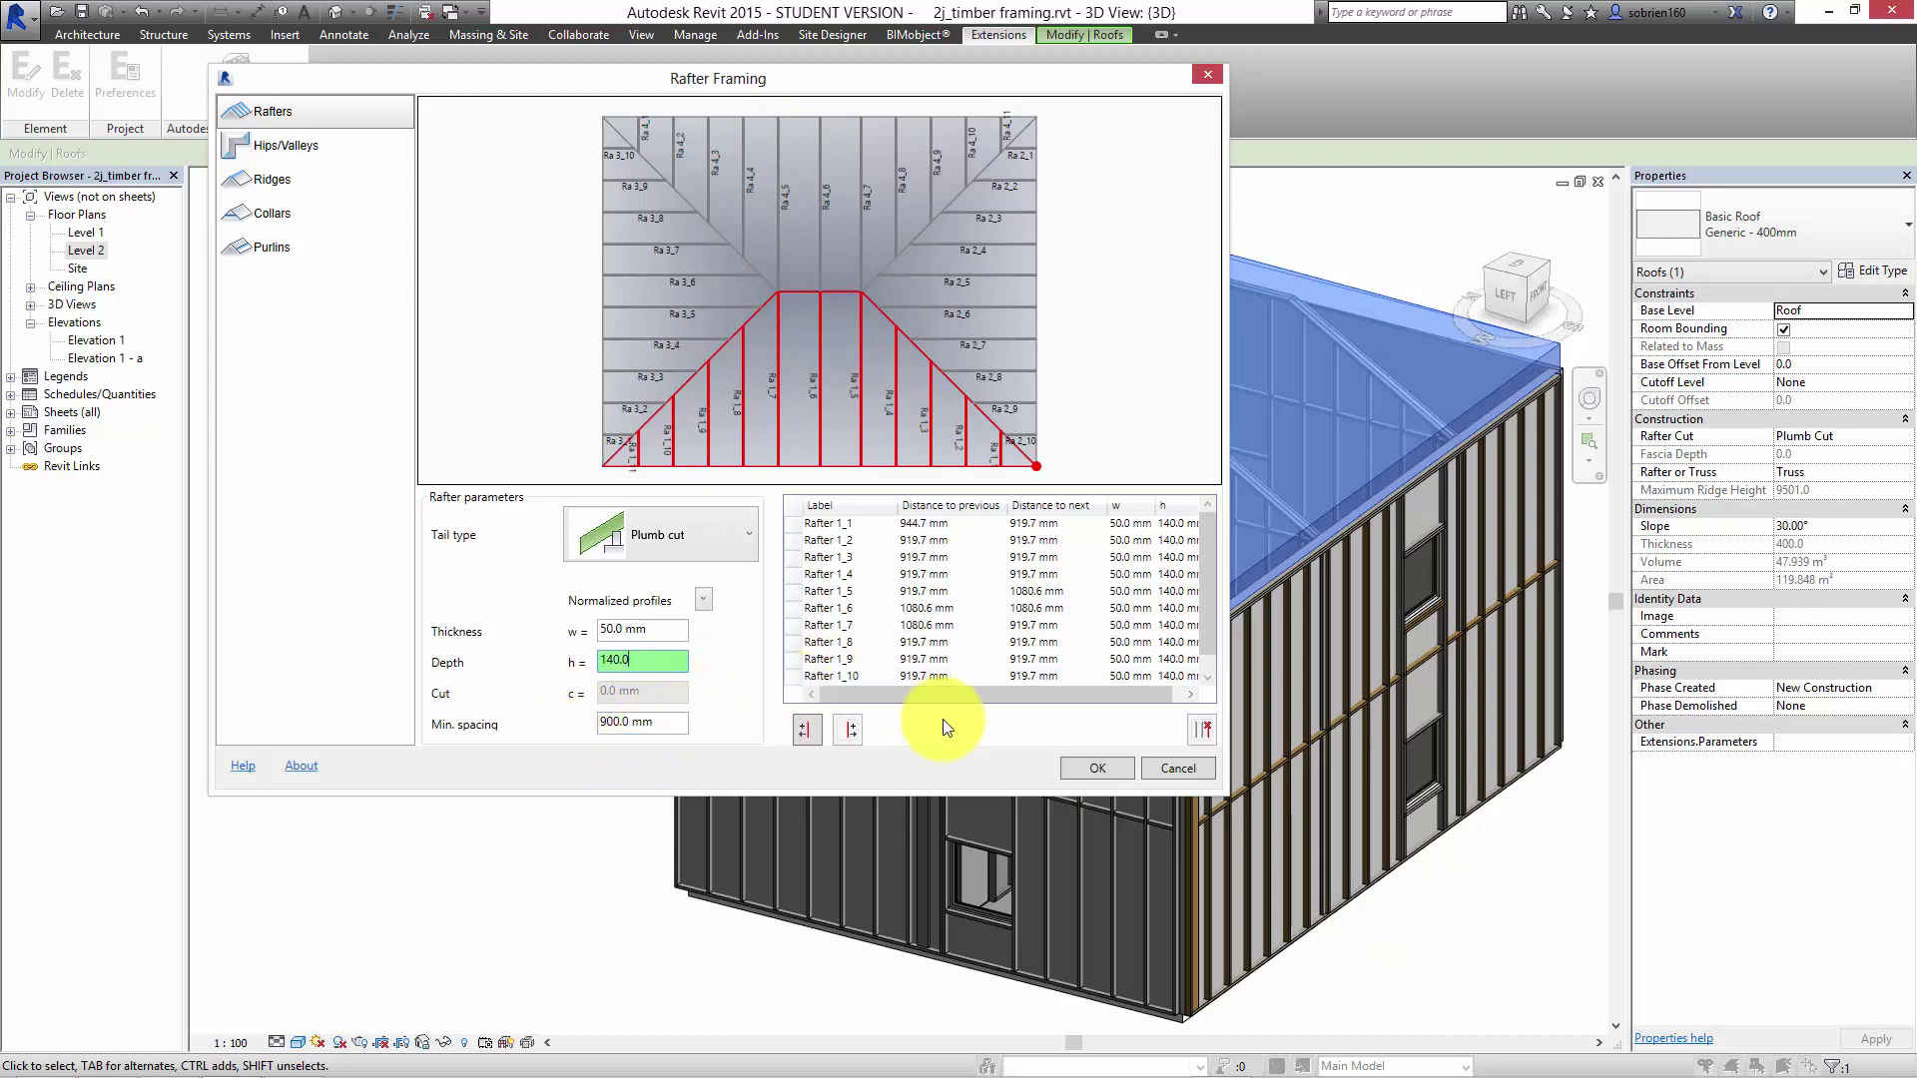
{"action": "left_click", "coordinate": [914, 642]}
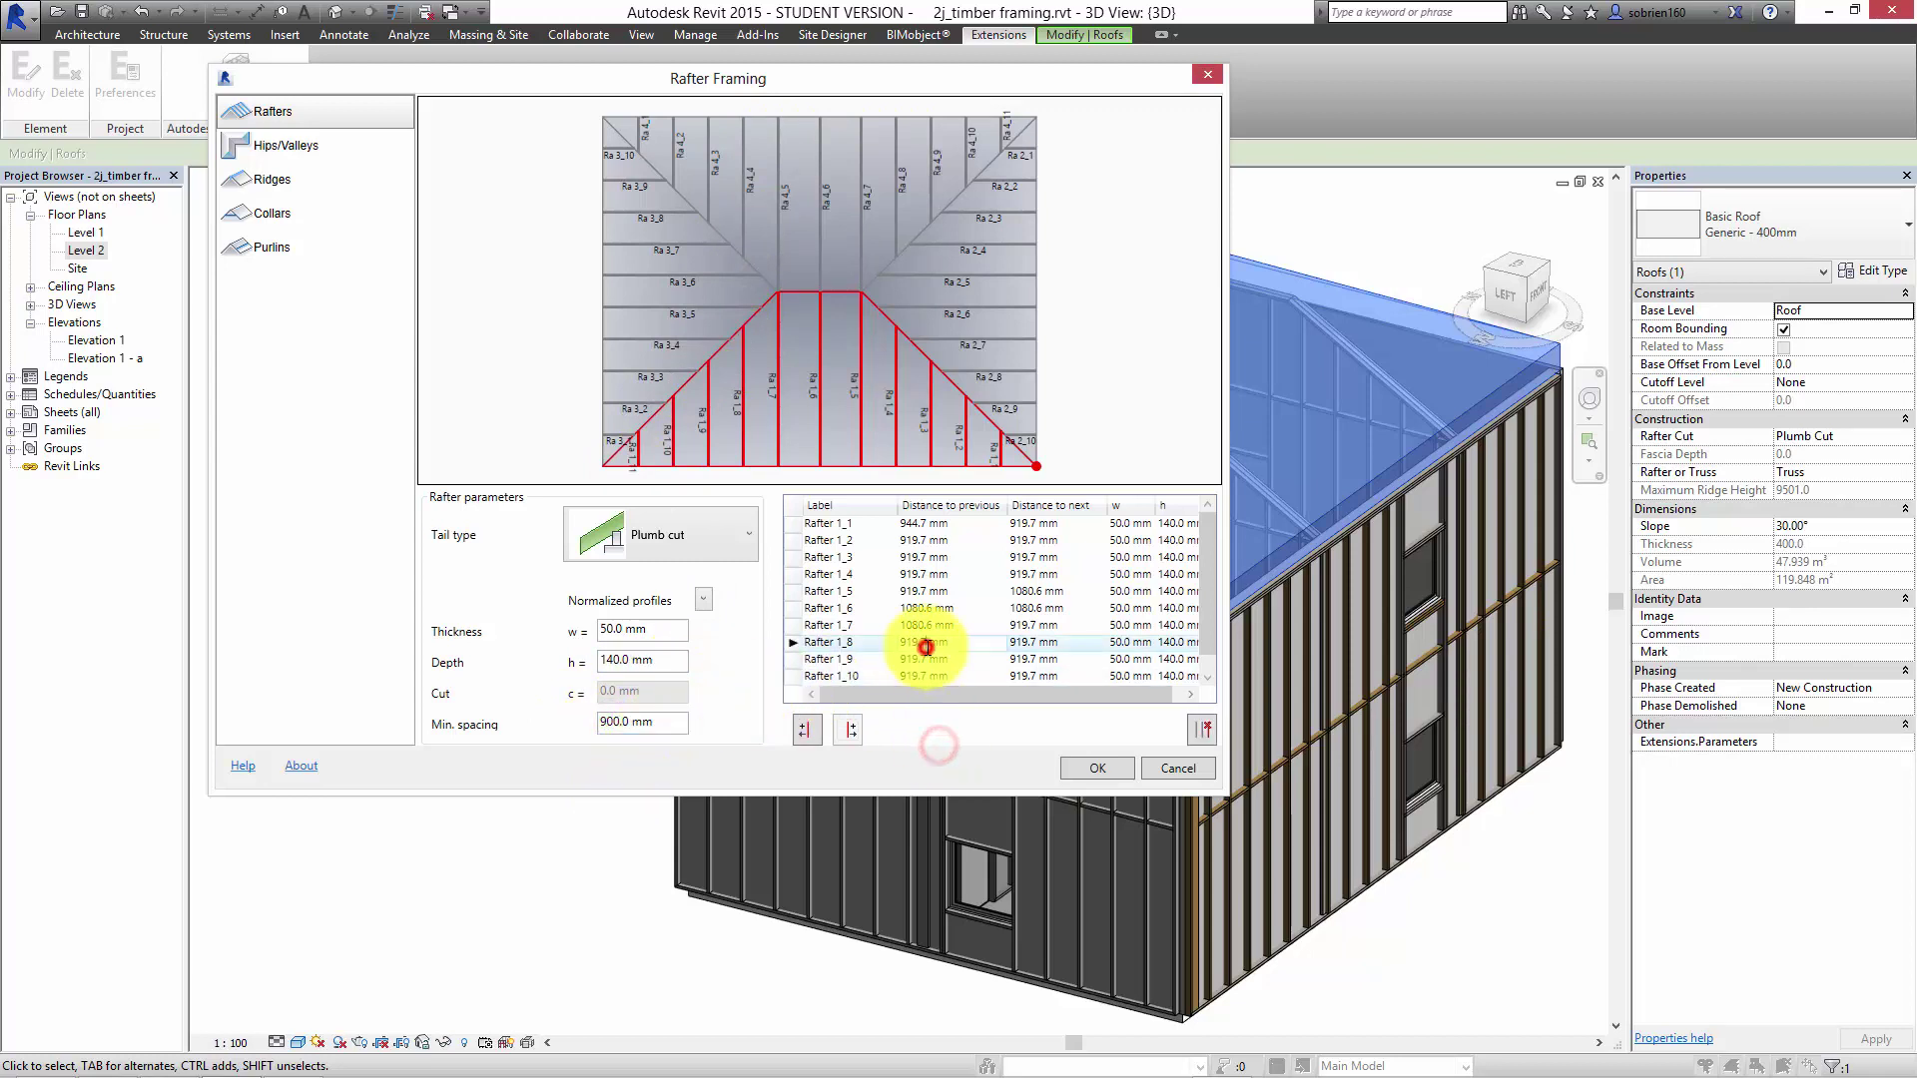
{"action": "left_click", "coordinate": [640, 665]}
{"action": "left_click", "coordinate": [649, 630]}
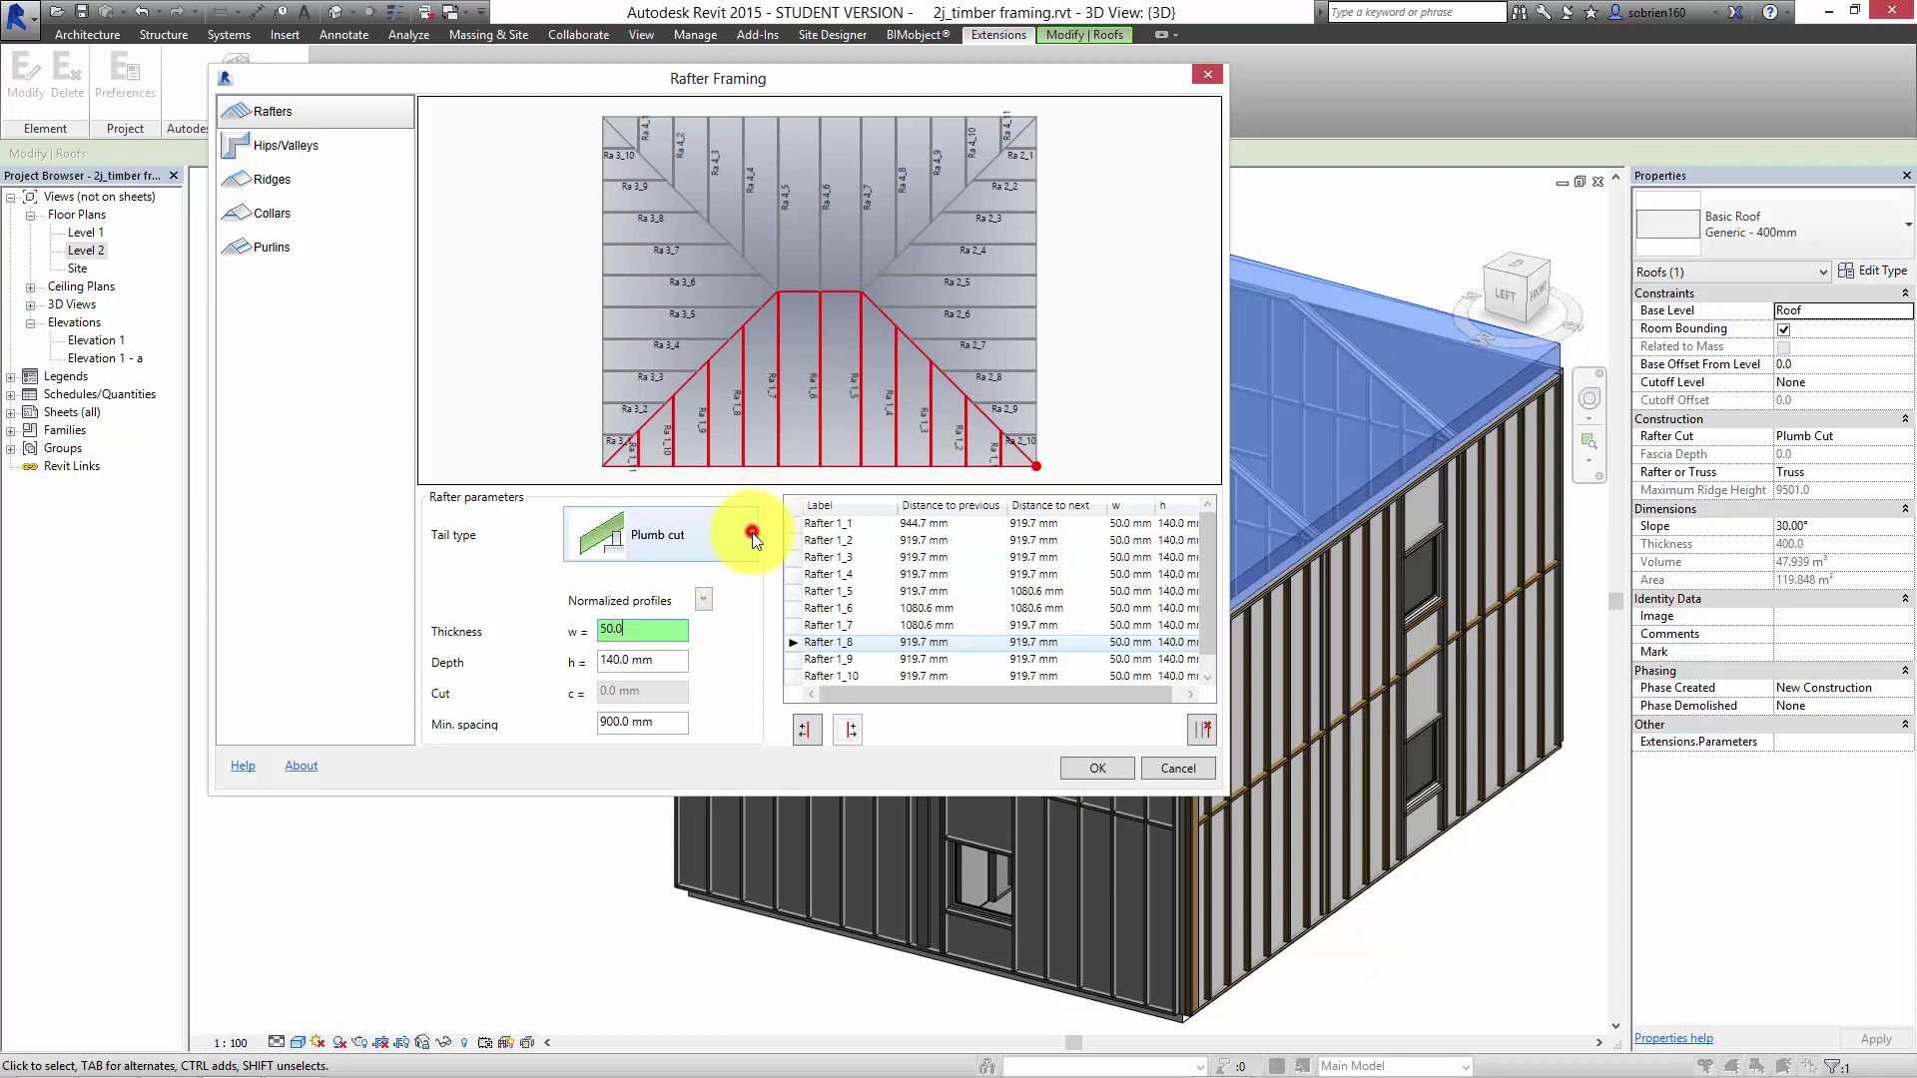
{"action": "left_click", "coordinate": [752, 535]}
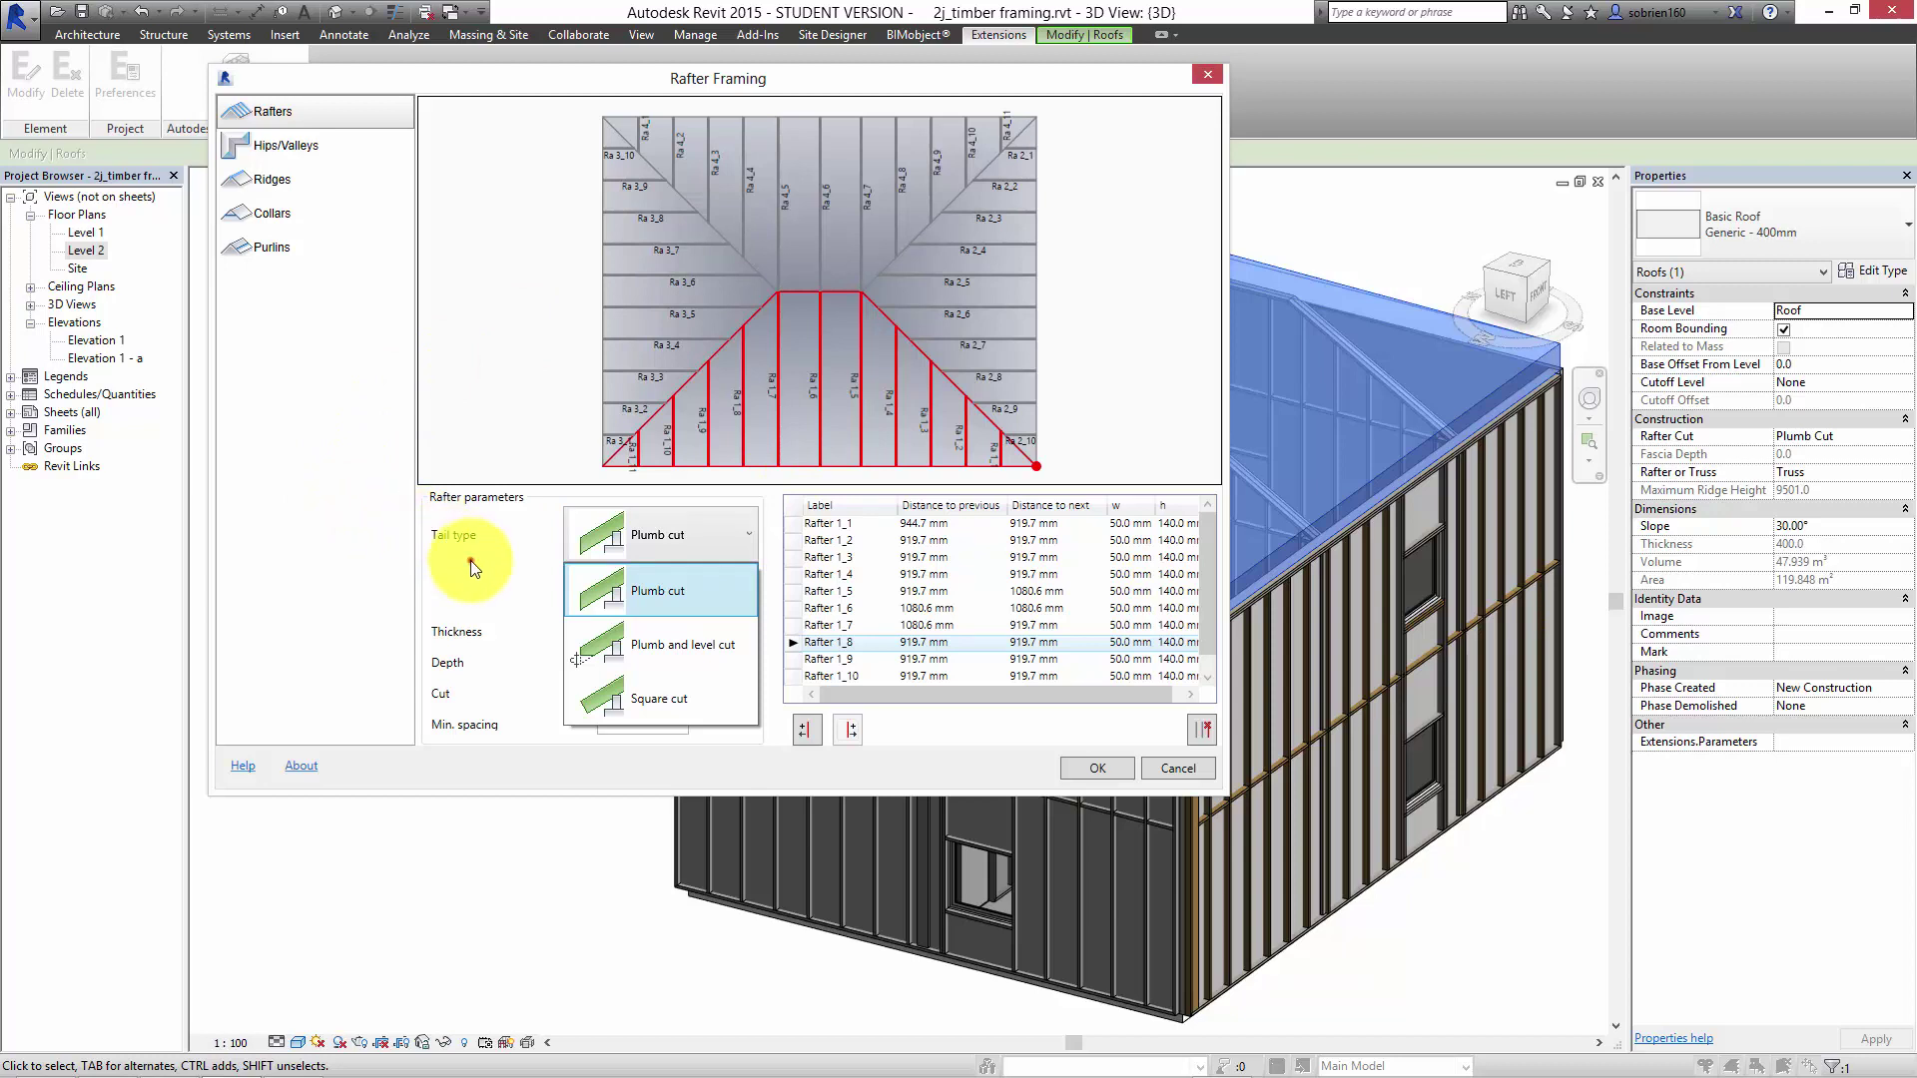
{"action": "left_click", "coordinate": [499, 569]}
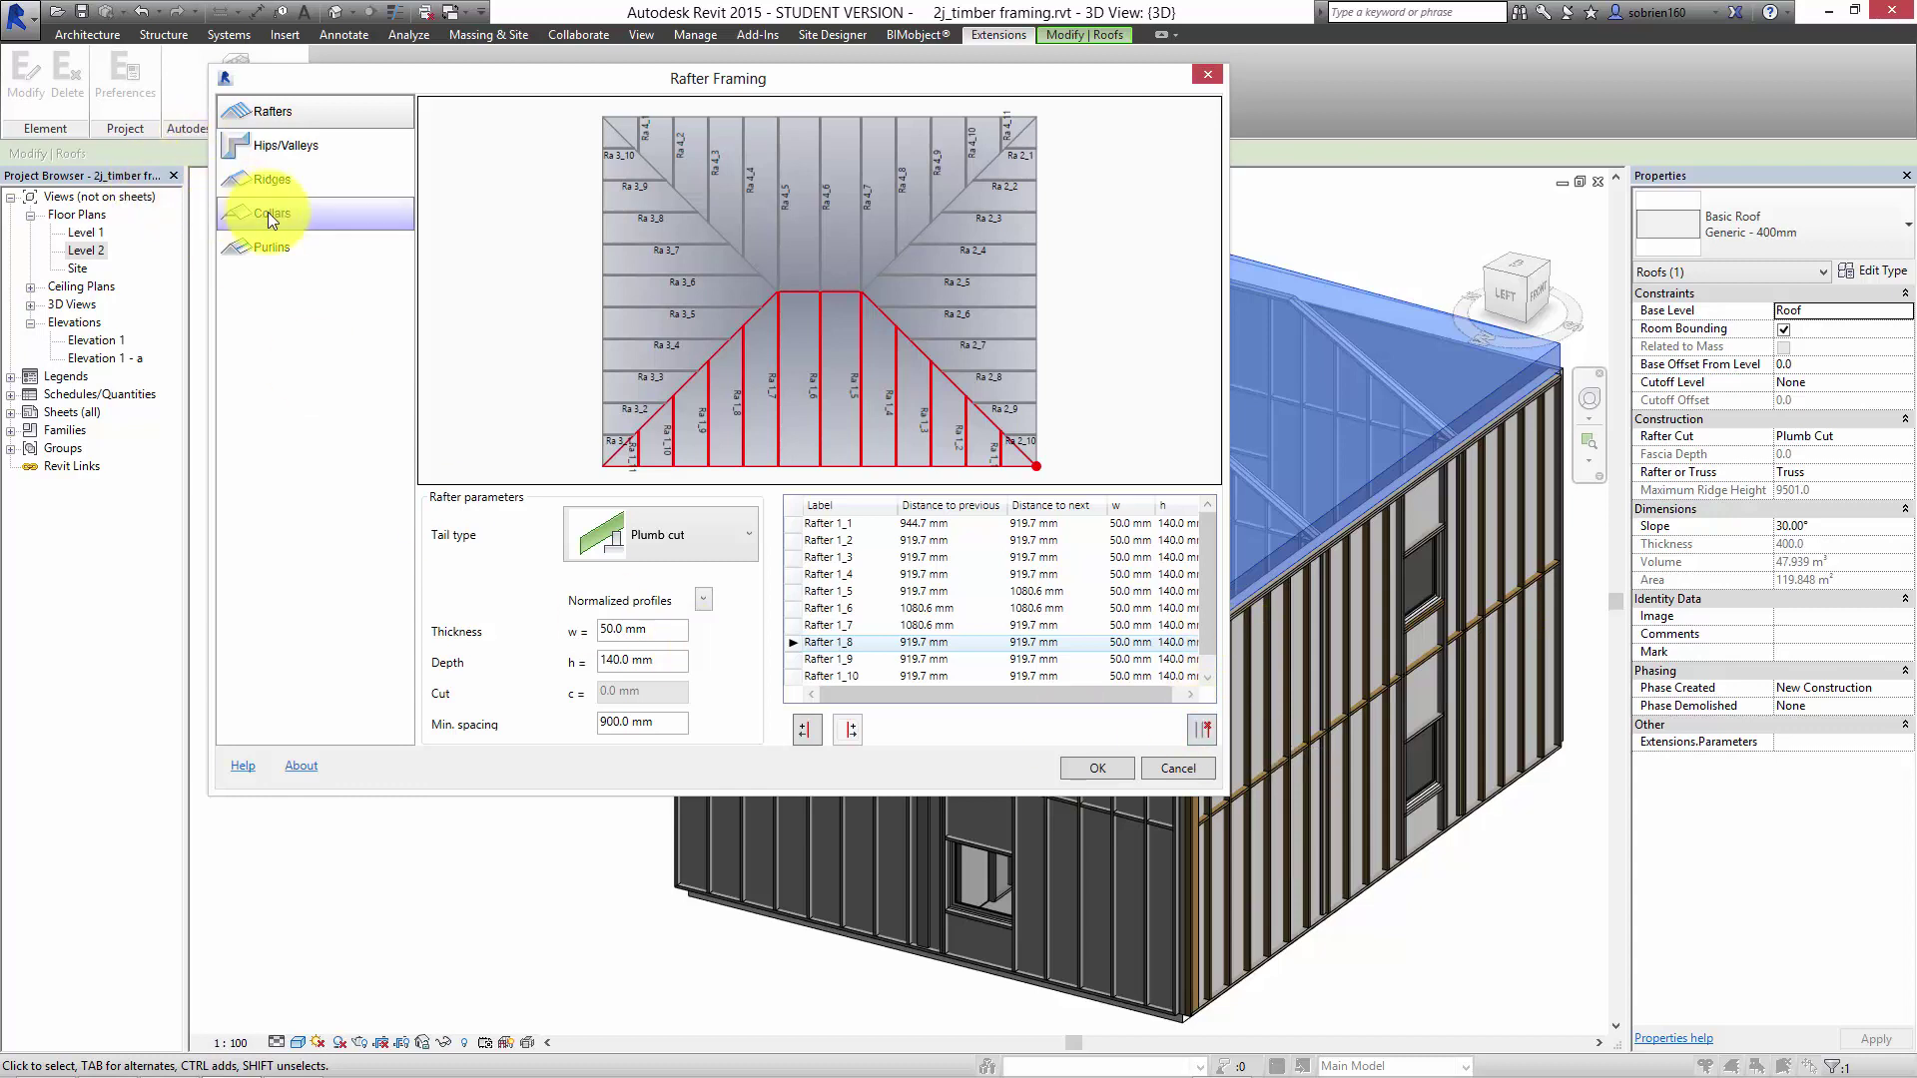
Set the ridge type to Adjusted beam for the roof's ridge.
{"action": "left_click", "coordinate": [284, 179]}
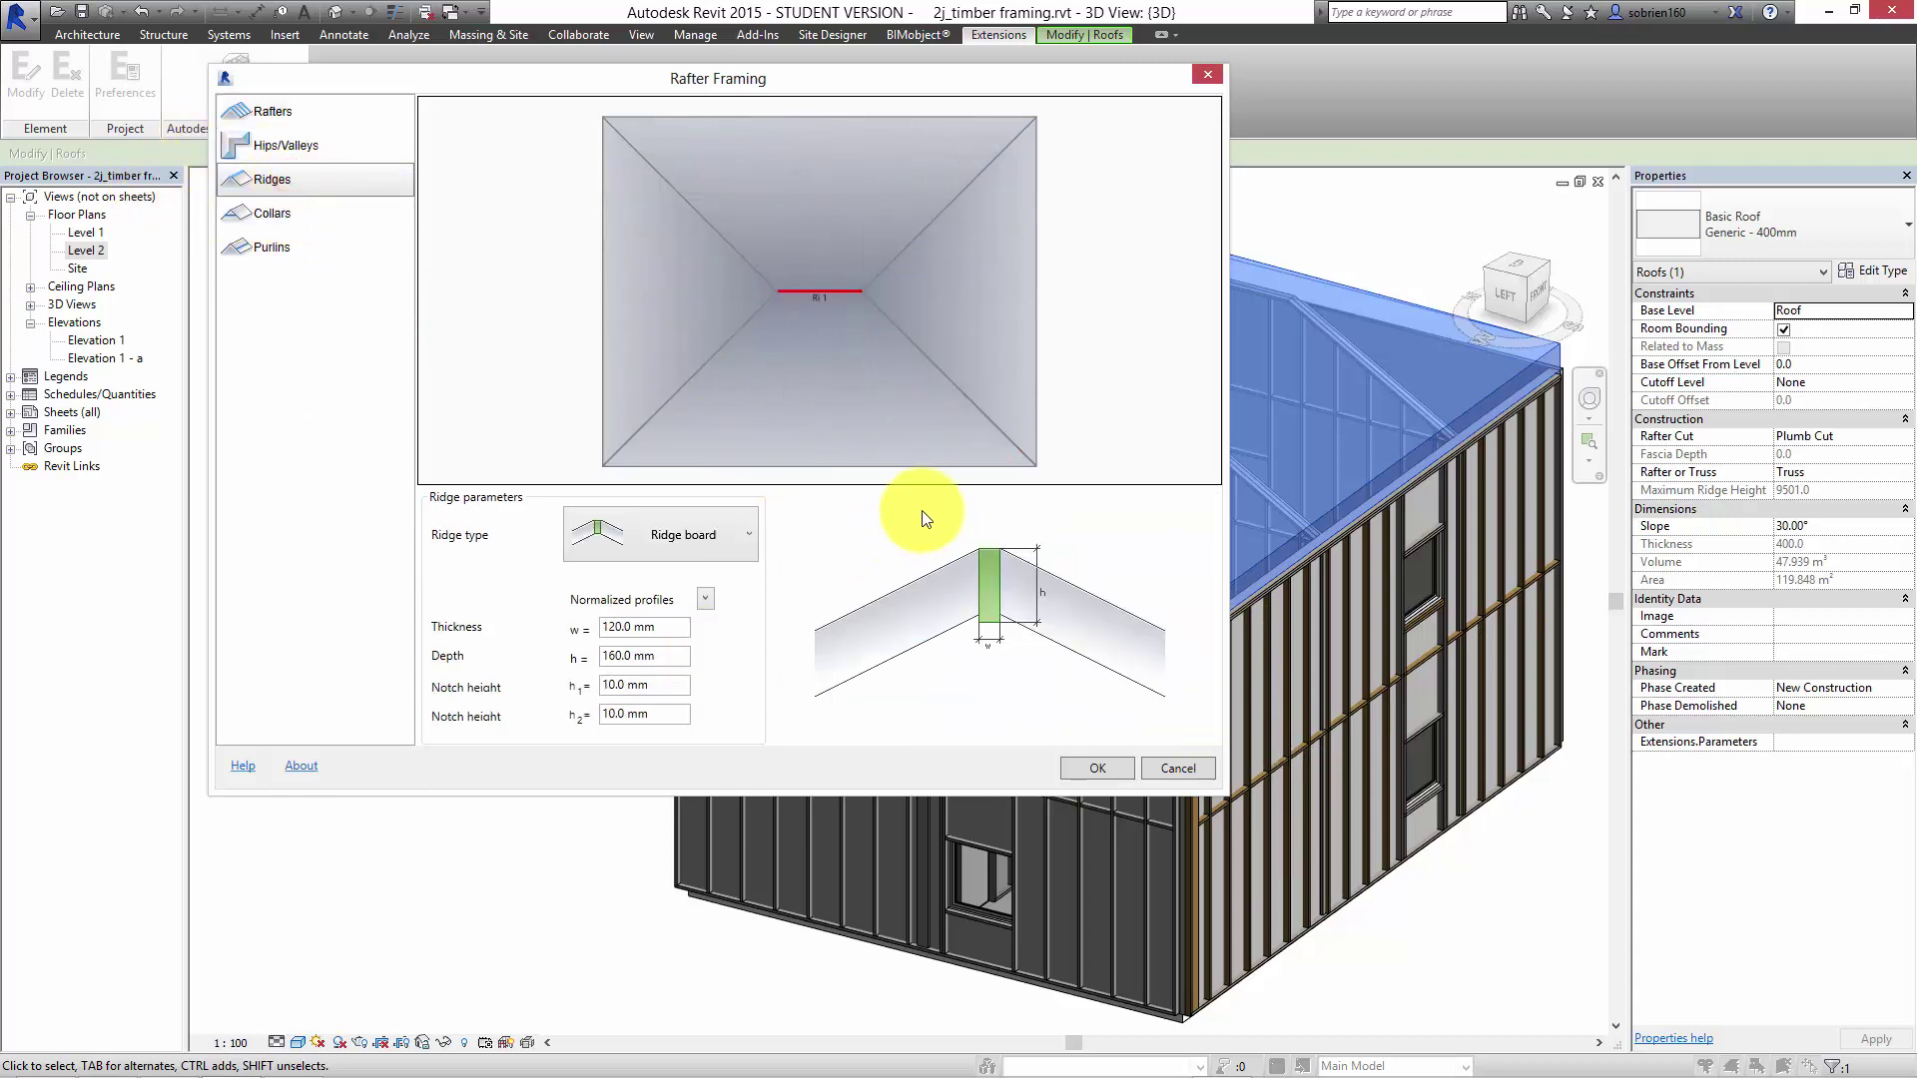
{"action": "left_click", "coordinate": [741, 534]}
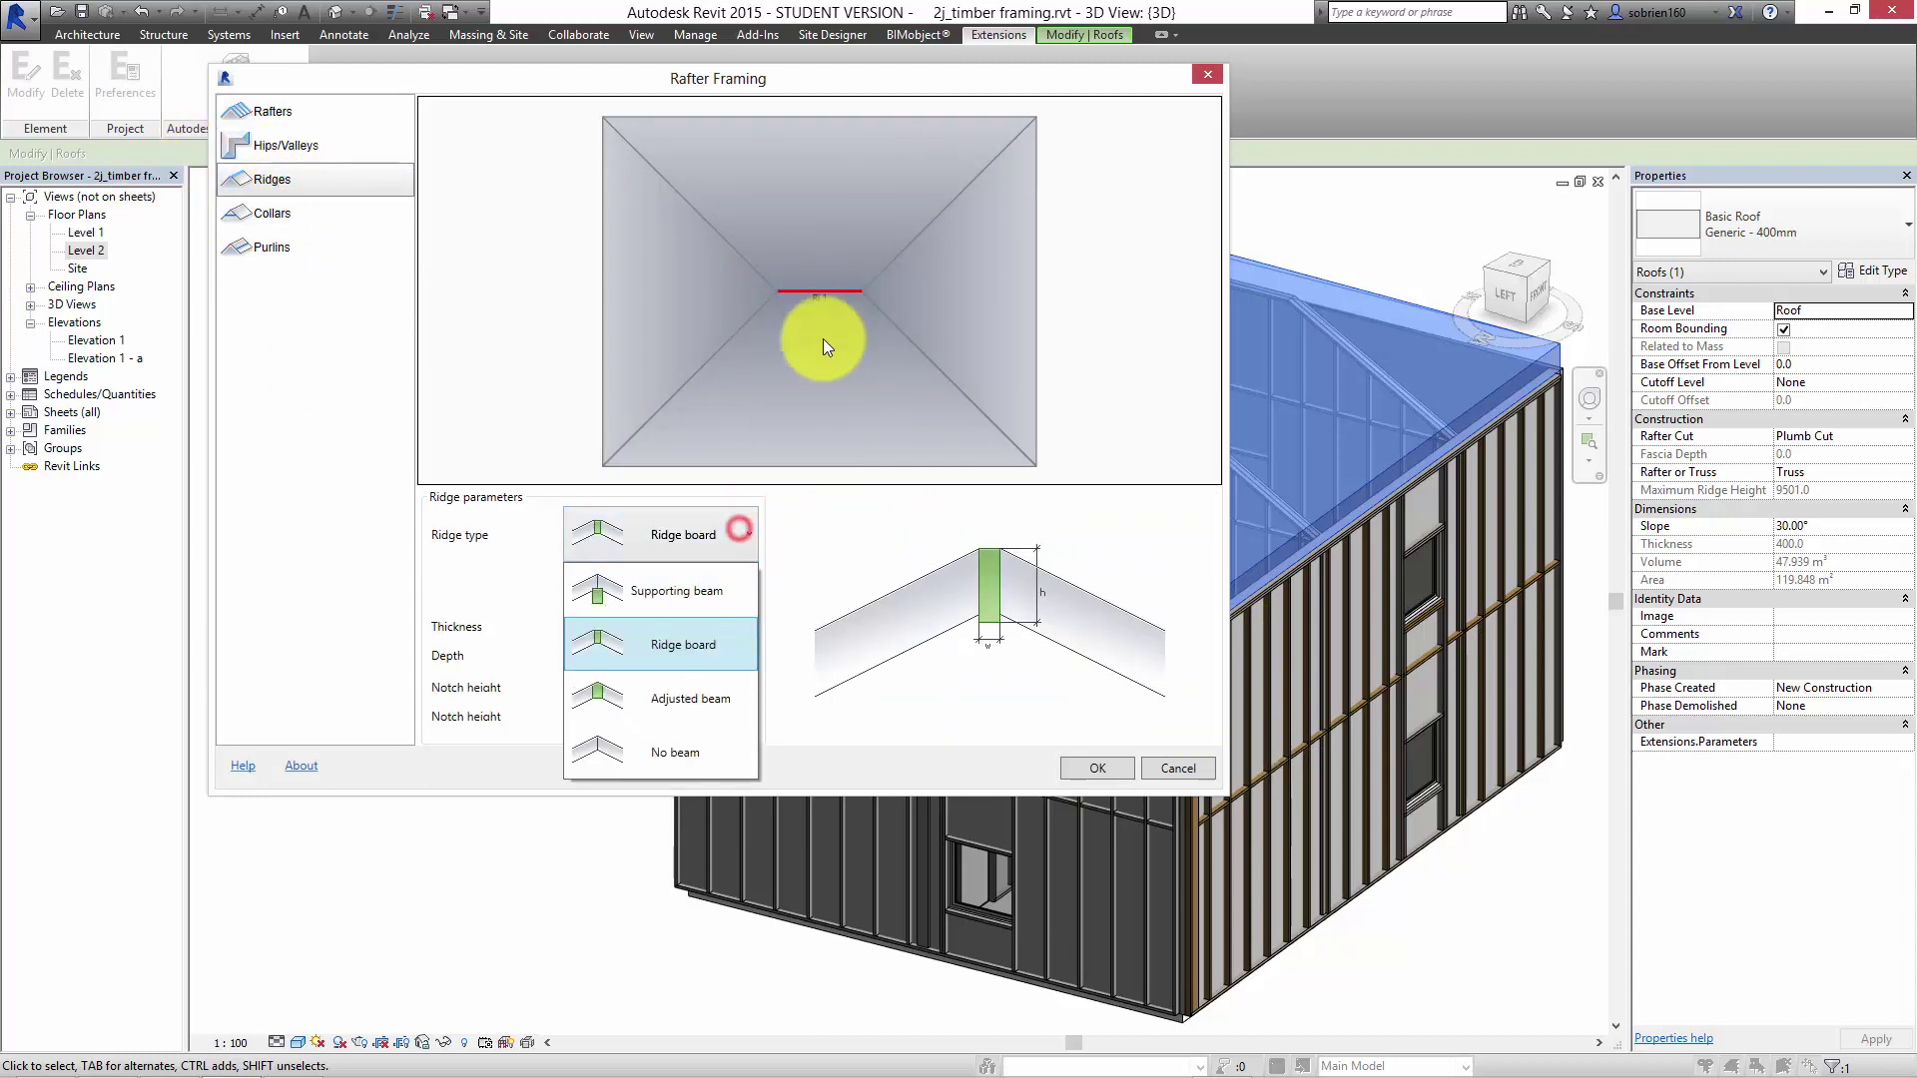
{"action": "left_click", "coordinate": [717, 595]}
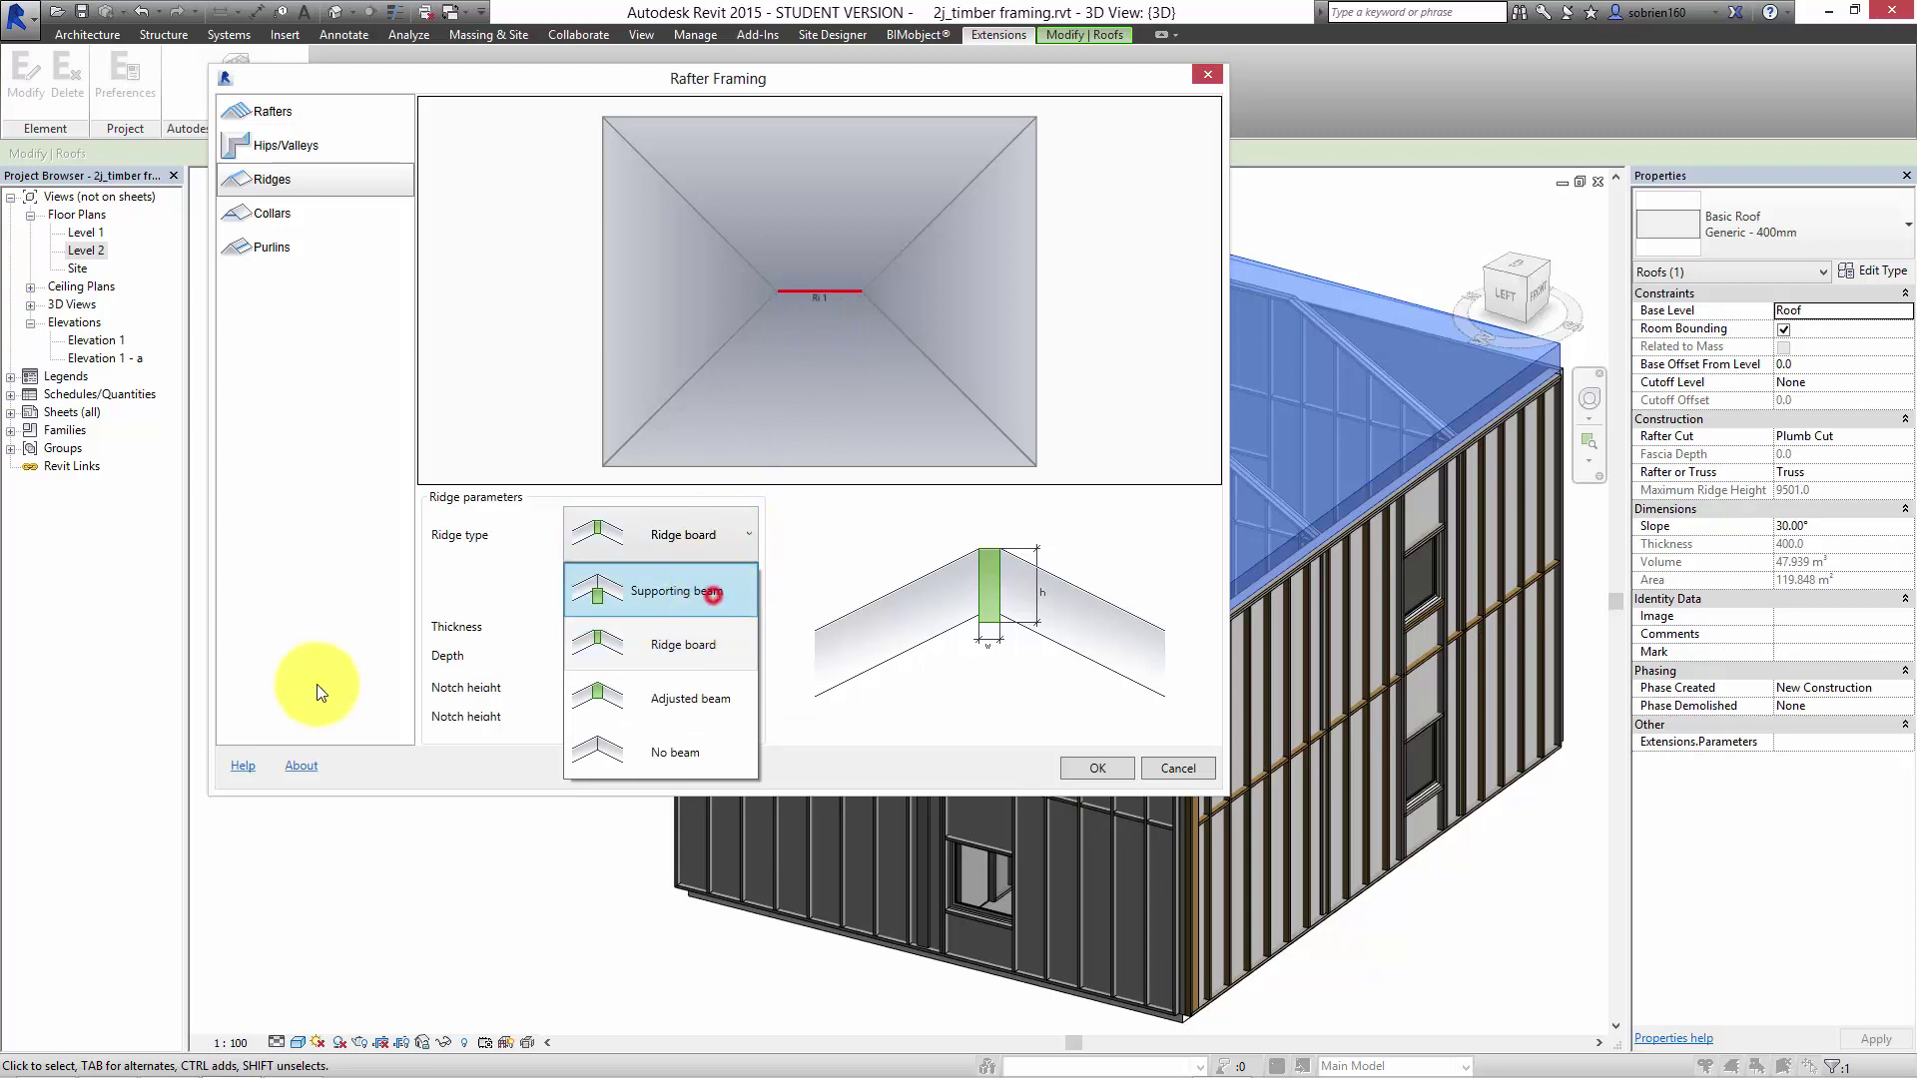
{"action": "left_click", "coordinate": [732, 542]}
{"action": "left_click", "coordinate": [701, 696]}
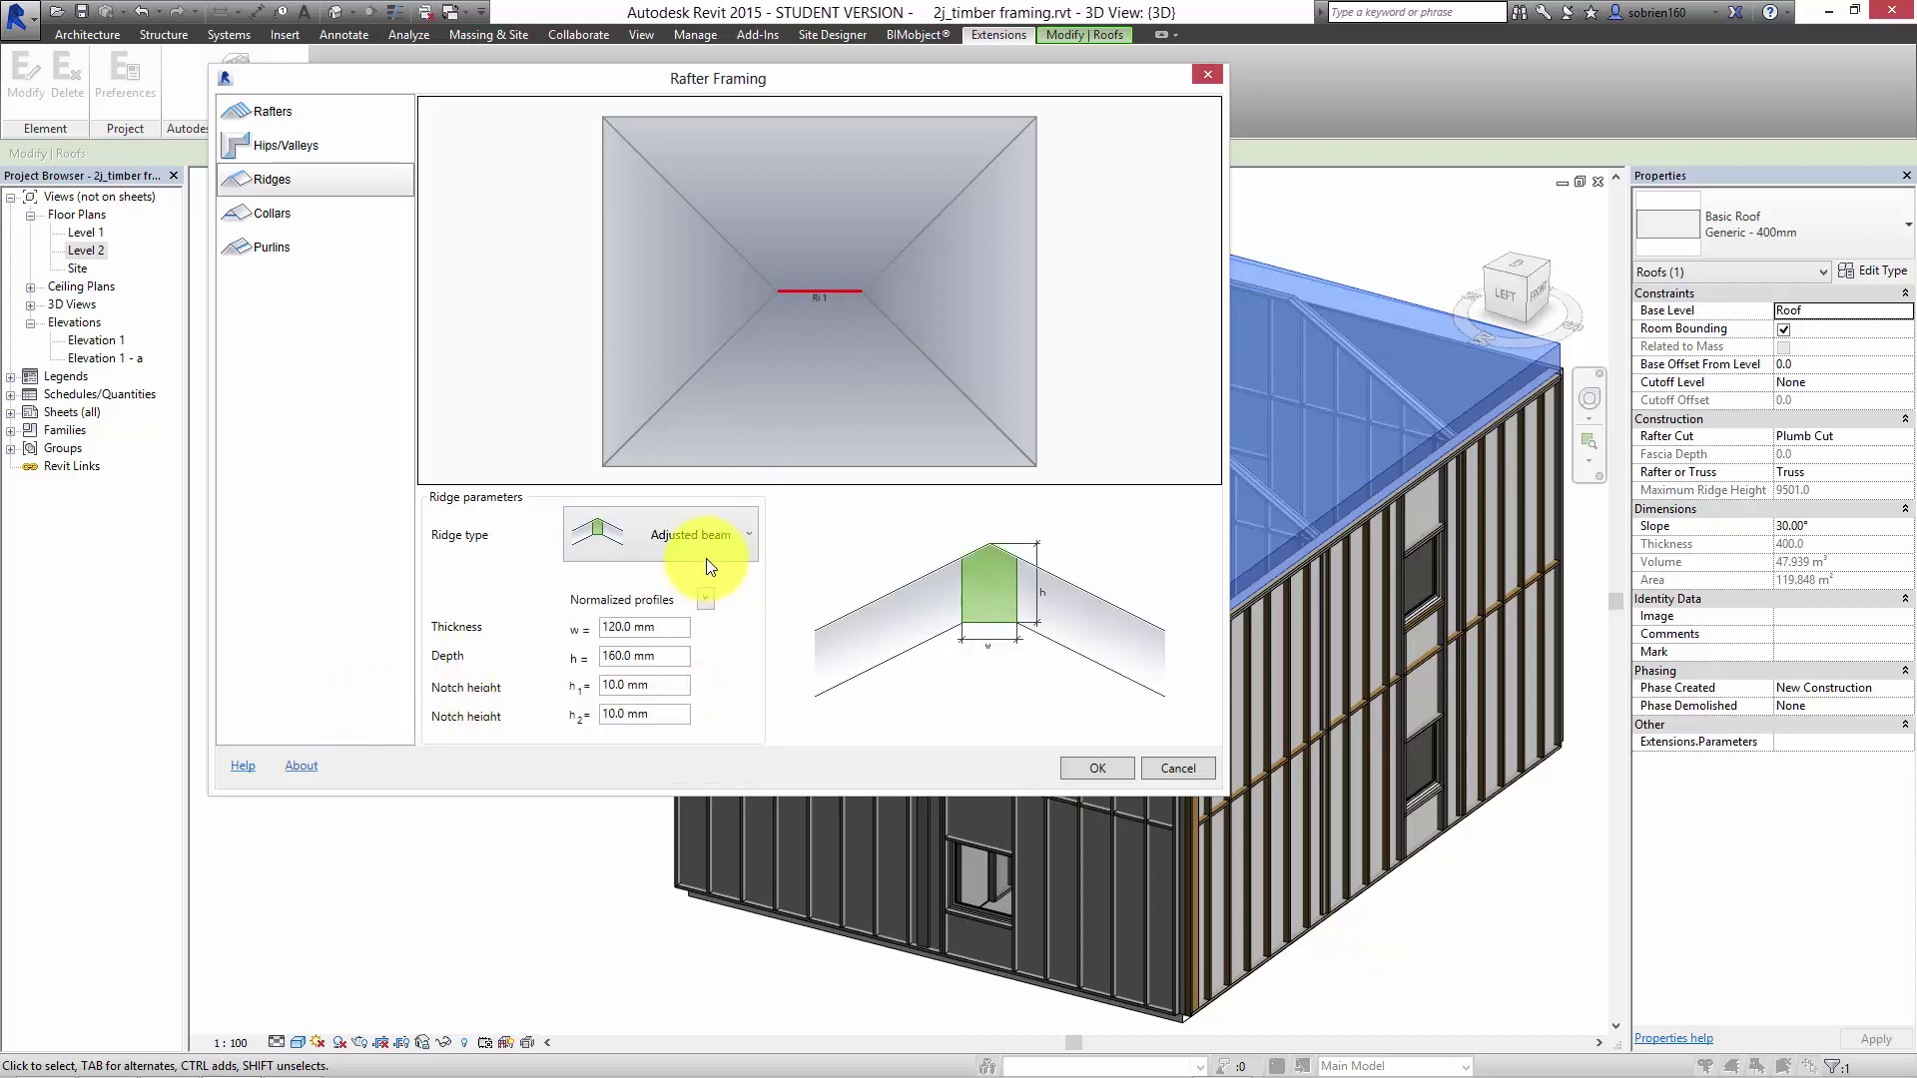
{"action": "left_click", "coordinate": [704, 544]}
{"action": "left_click", "coordinate": [673, 693]}
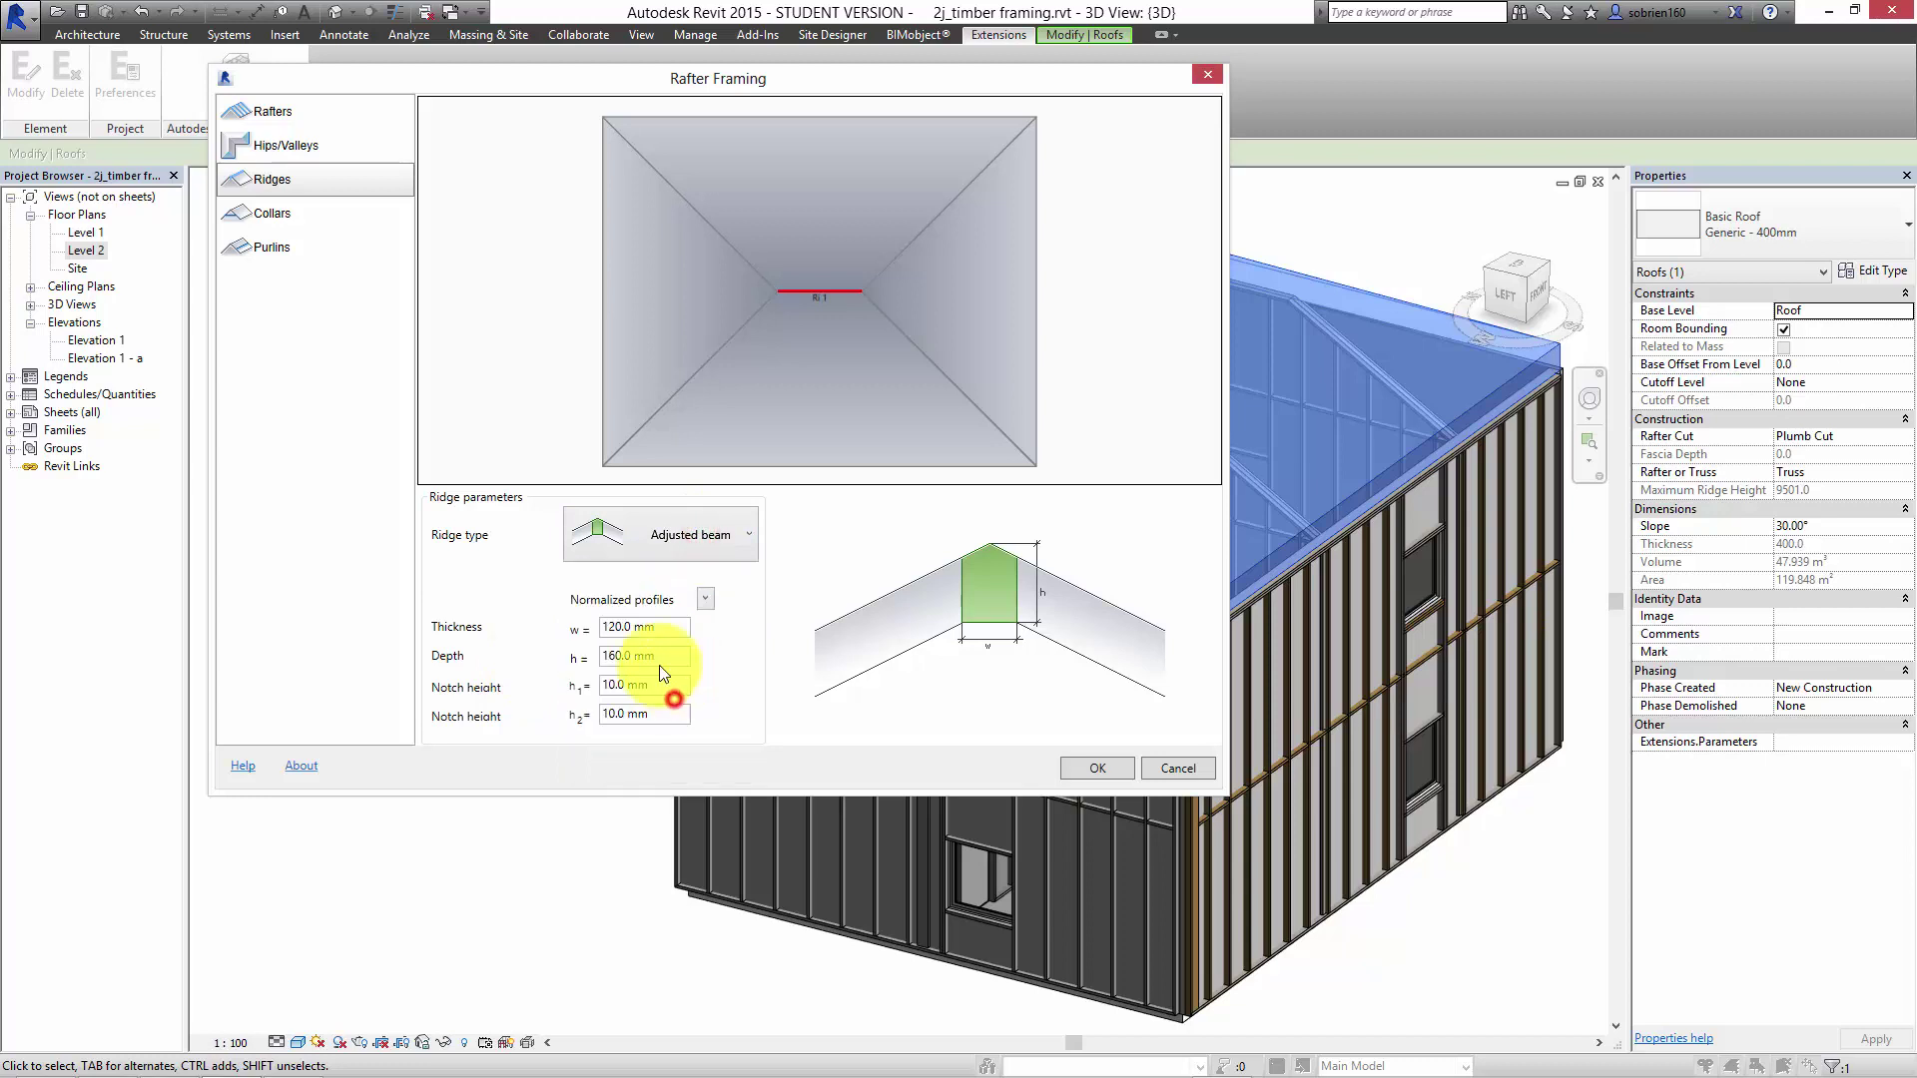
Set the collar type to Double and generate the roof's rafter framing.
{"action": "left_click", "coordinate": [320, 213]}
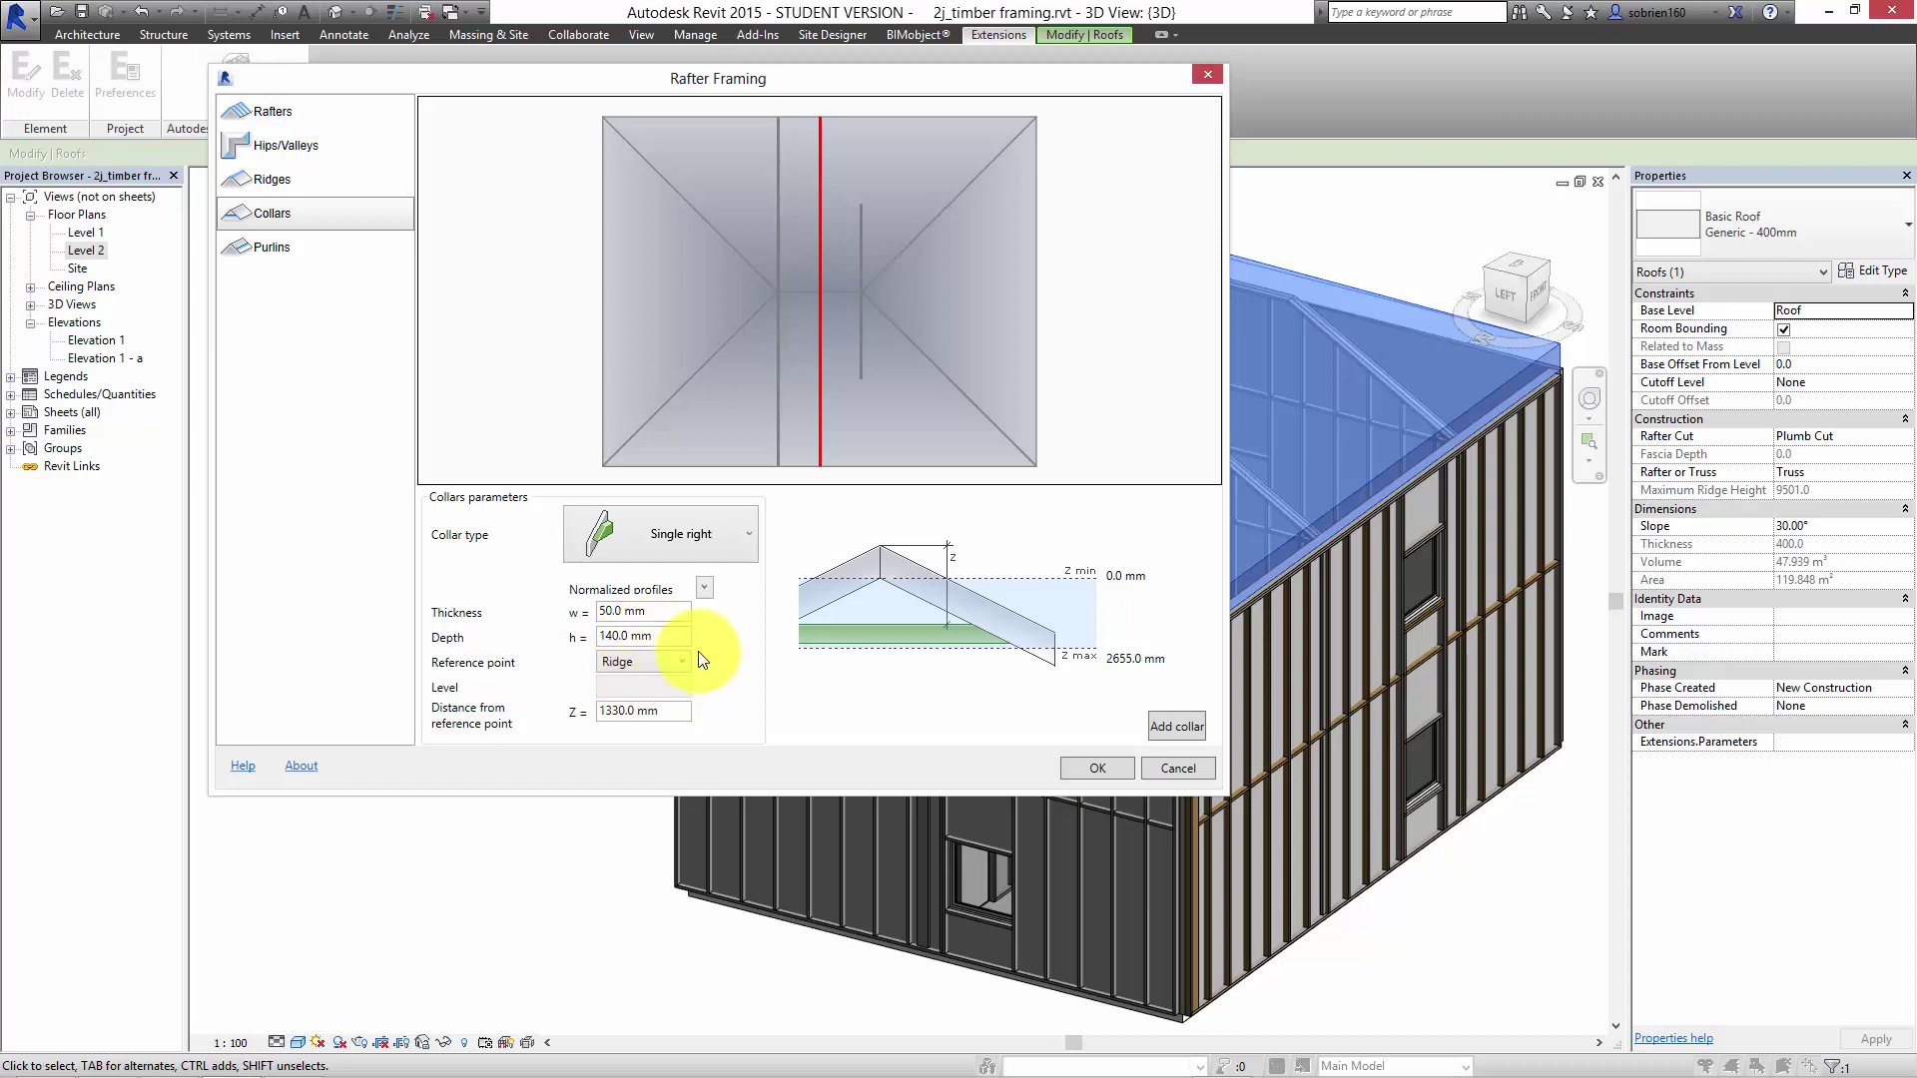
{"action": "left_click", "coordinate": [732, 546]}
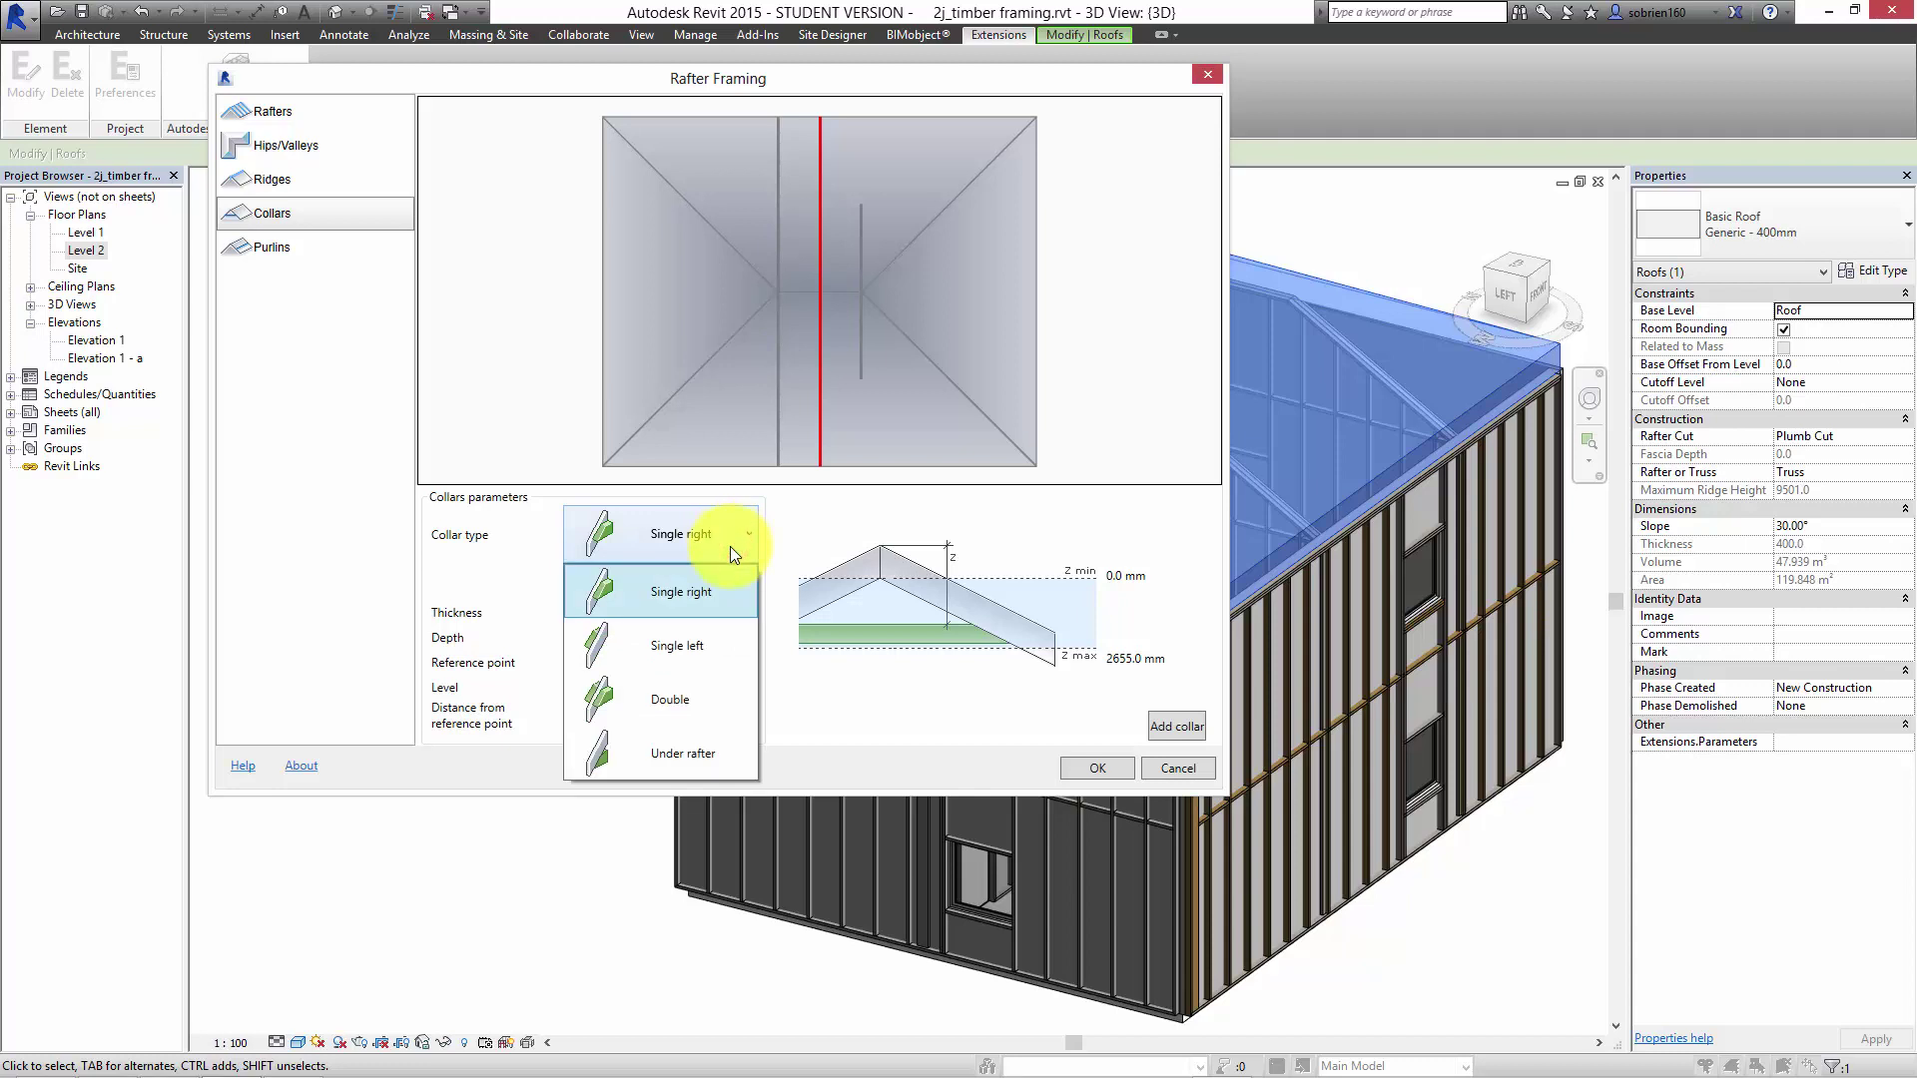
{"action": "left_click", "coordinate": [664, 682]}
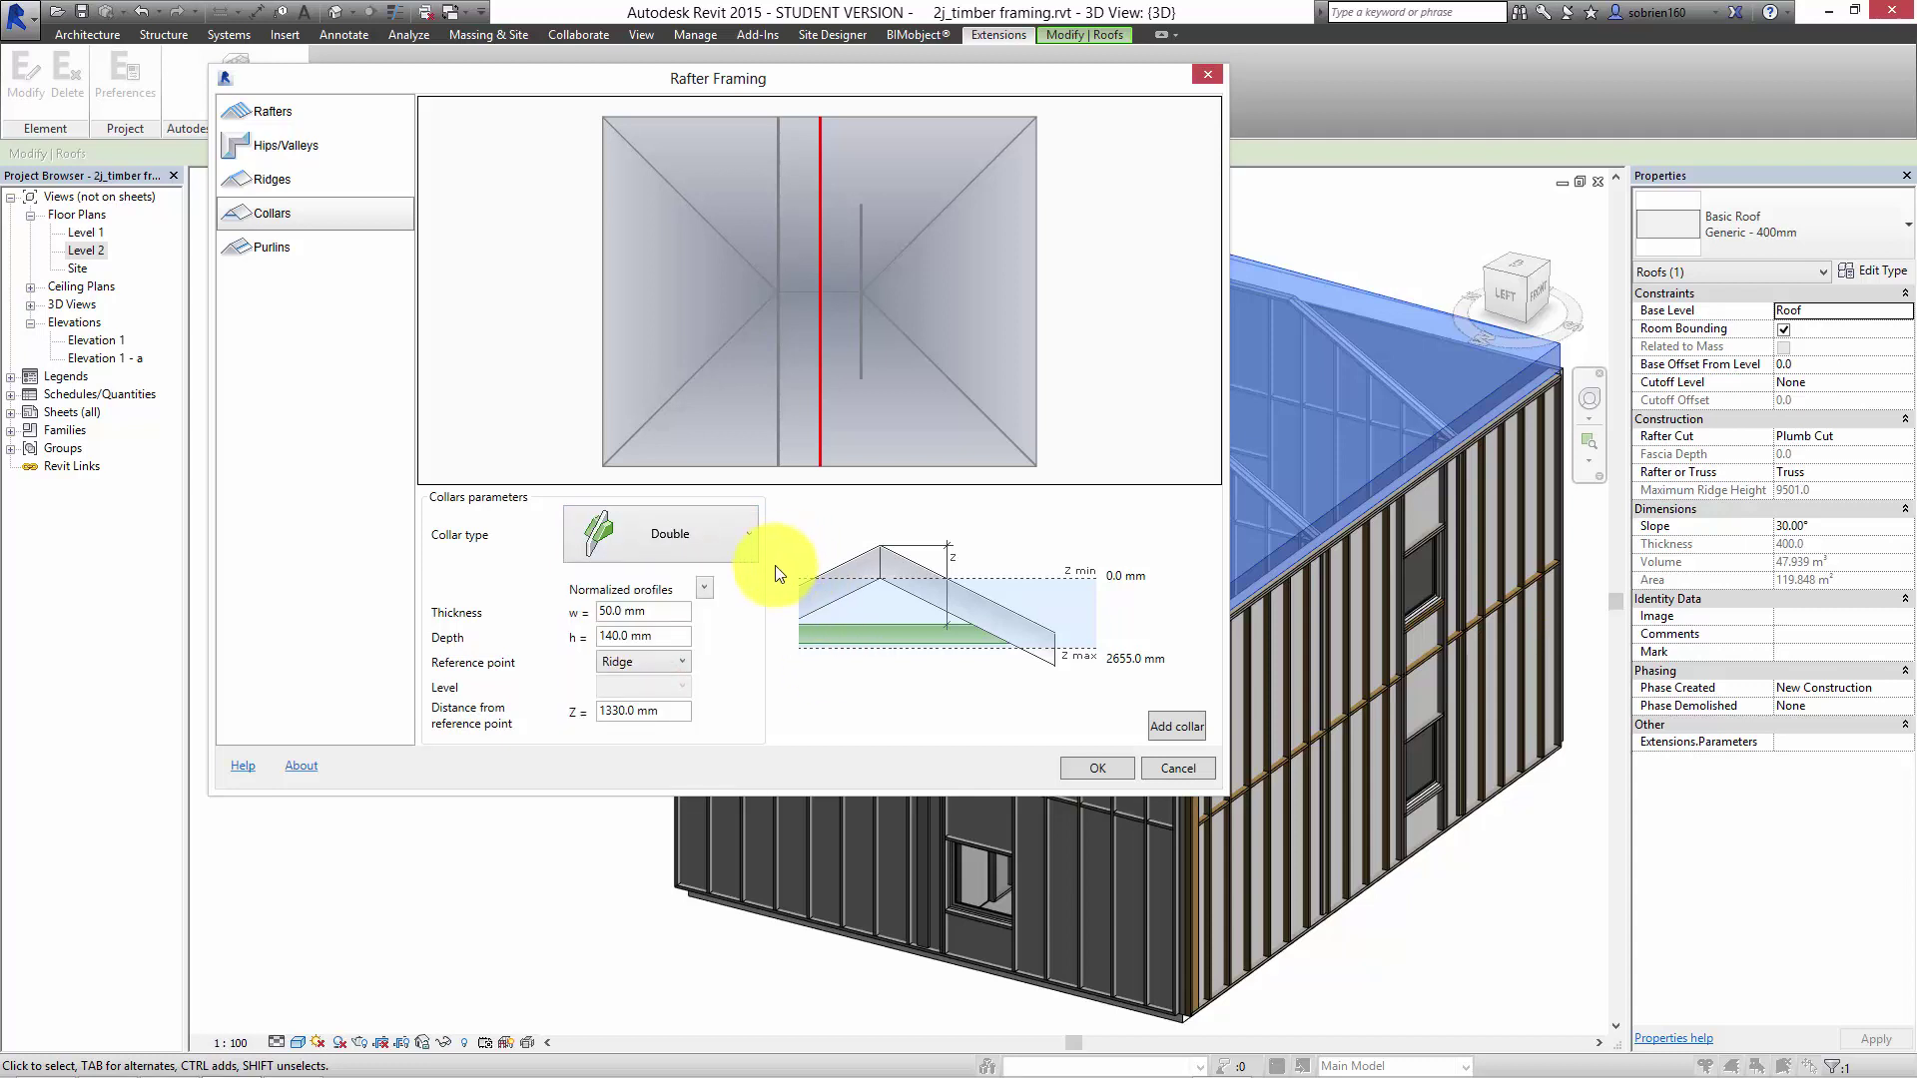
{"action": "left_click", "coordinate": [715, 680]}
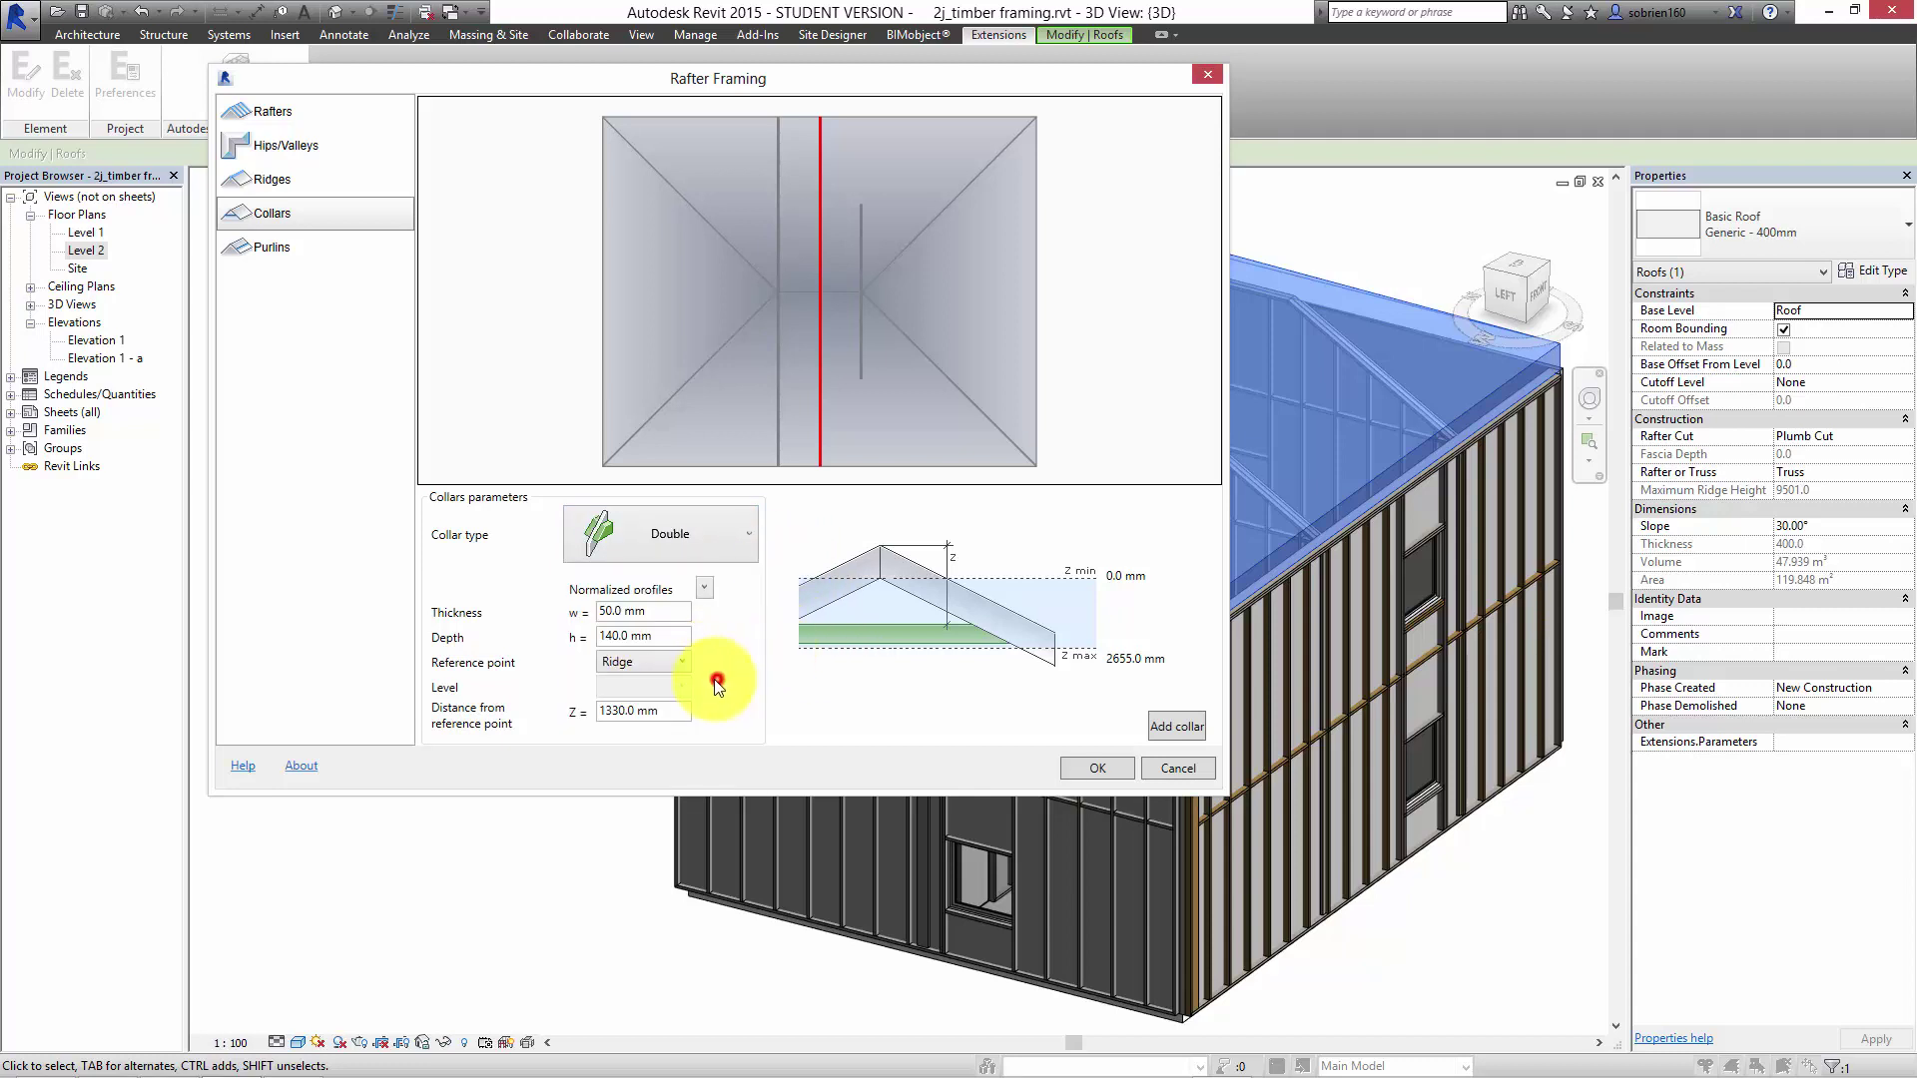
{"action": "left_click", "coordinate": [286, 246]}
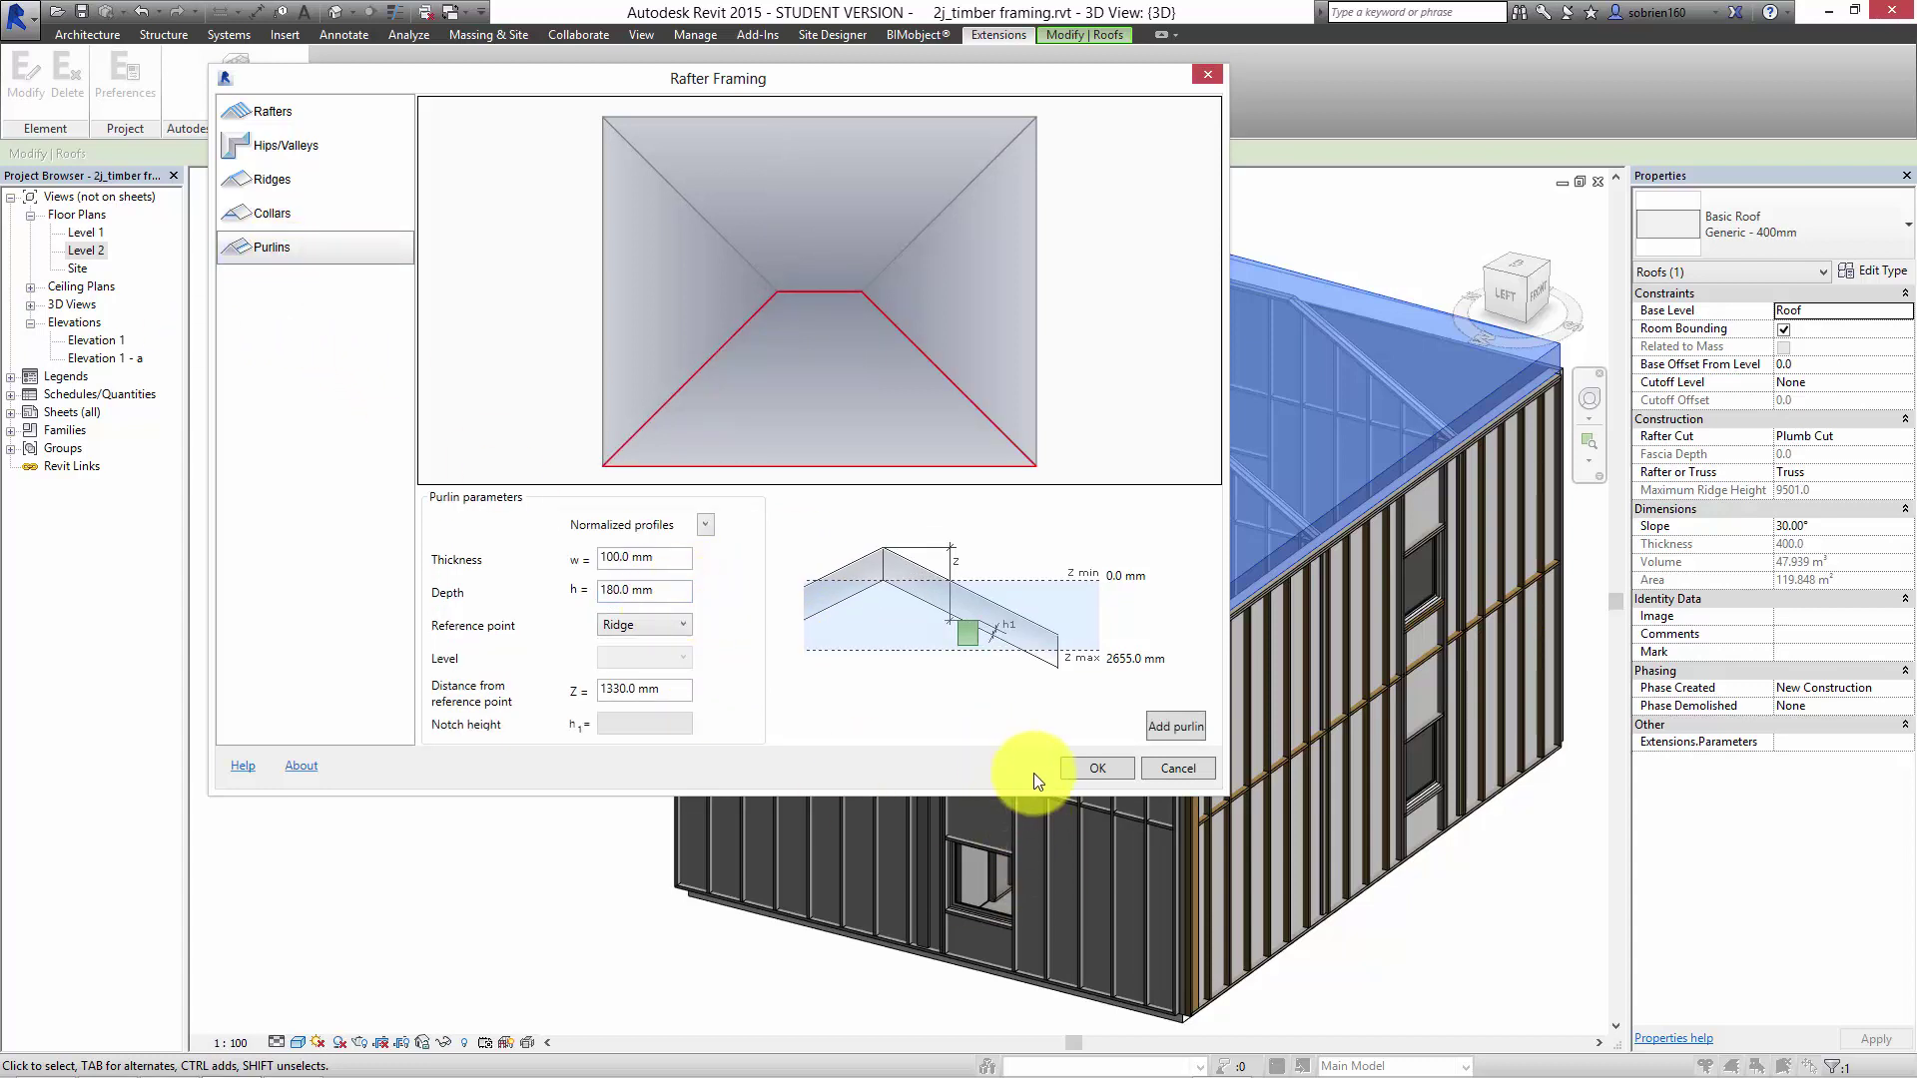
{"action": "left_click", "coordinate": [1096, 768]}
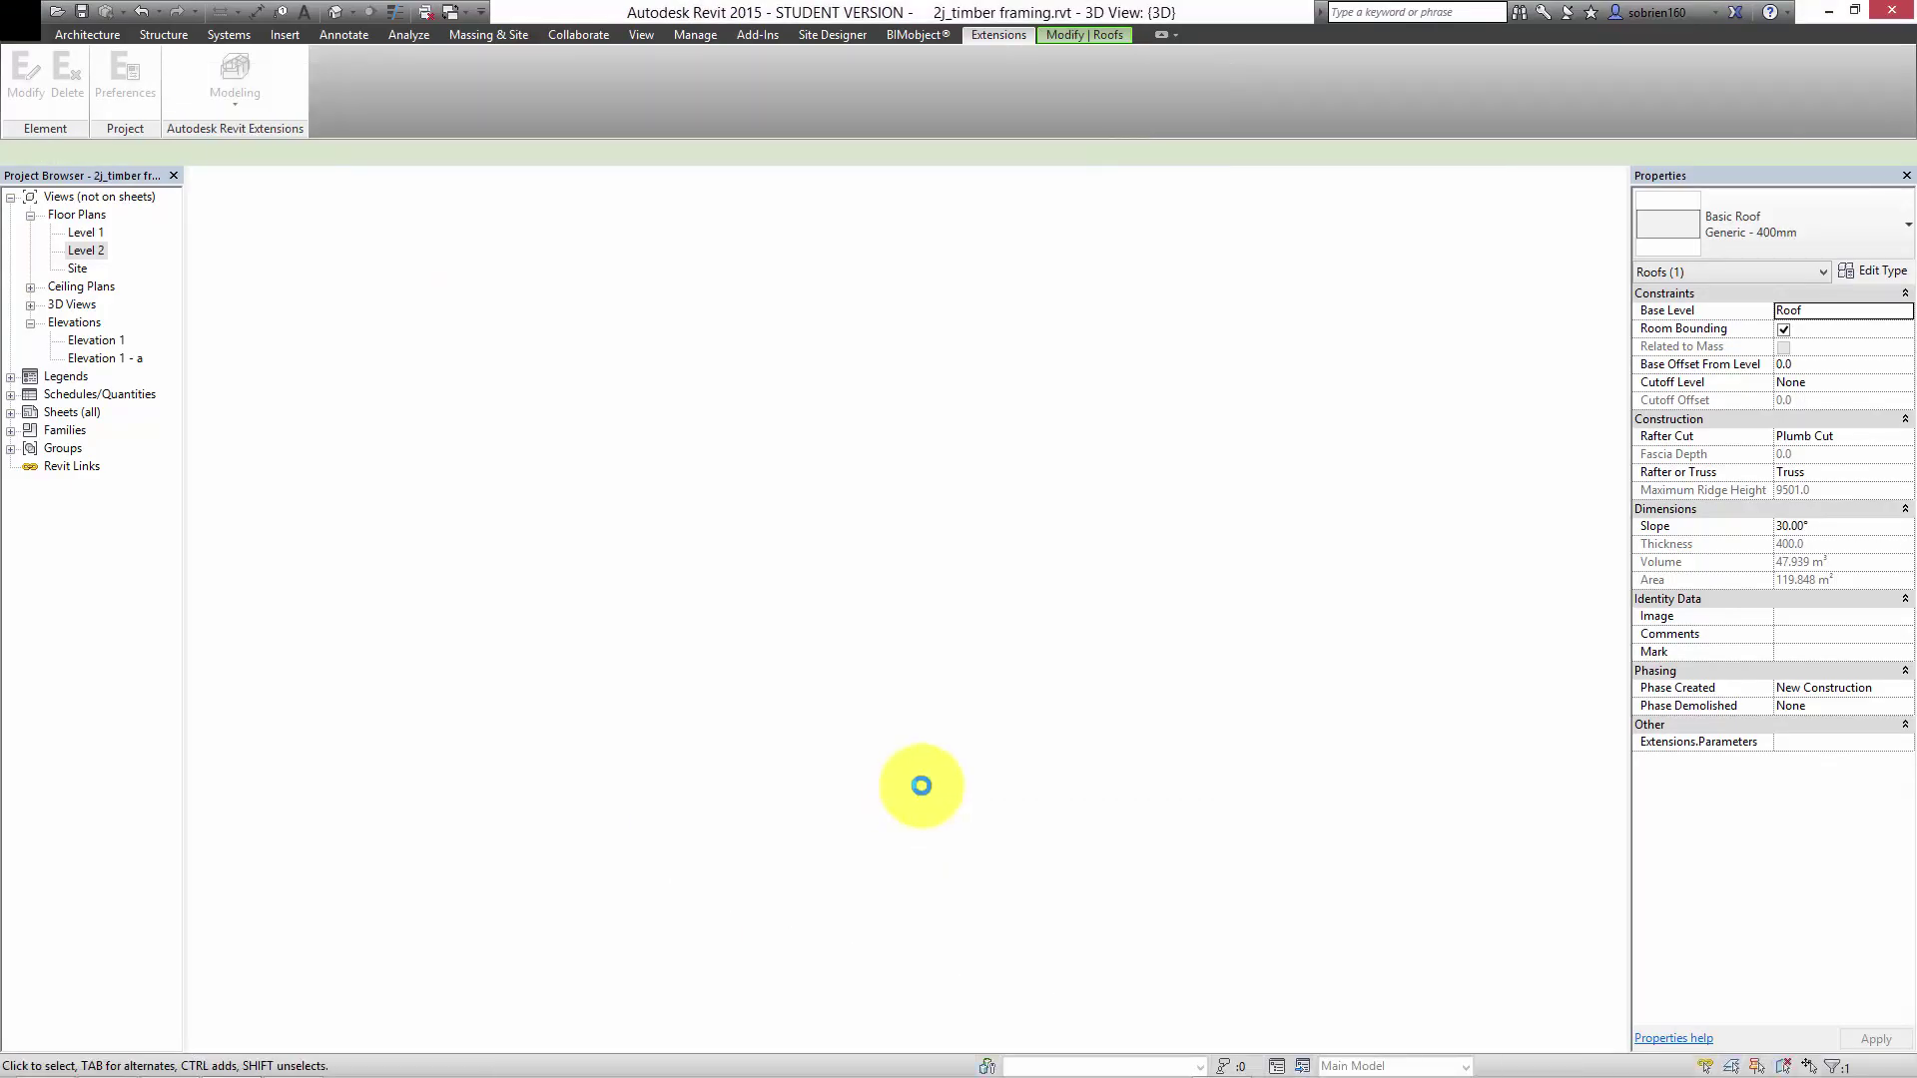
Examine the generated rafters, hips and ridge beam together with the wall framing in the 3D view.
{"action": "scroll", "coordinate": [759, 409], "scroll_direction": "up", "scroll_amount": 8}
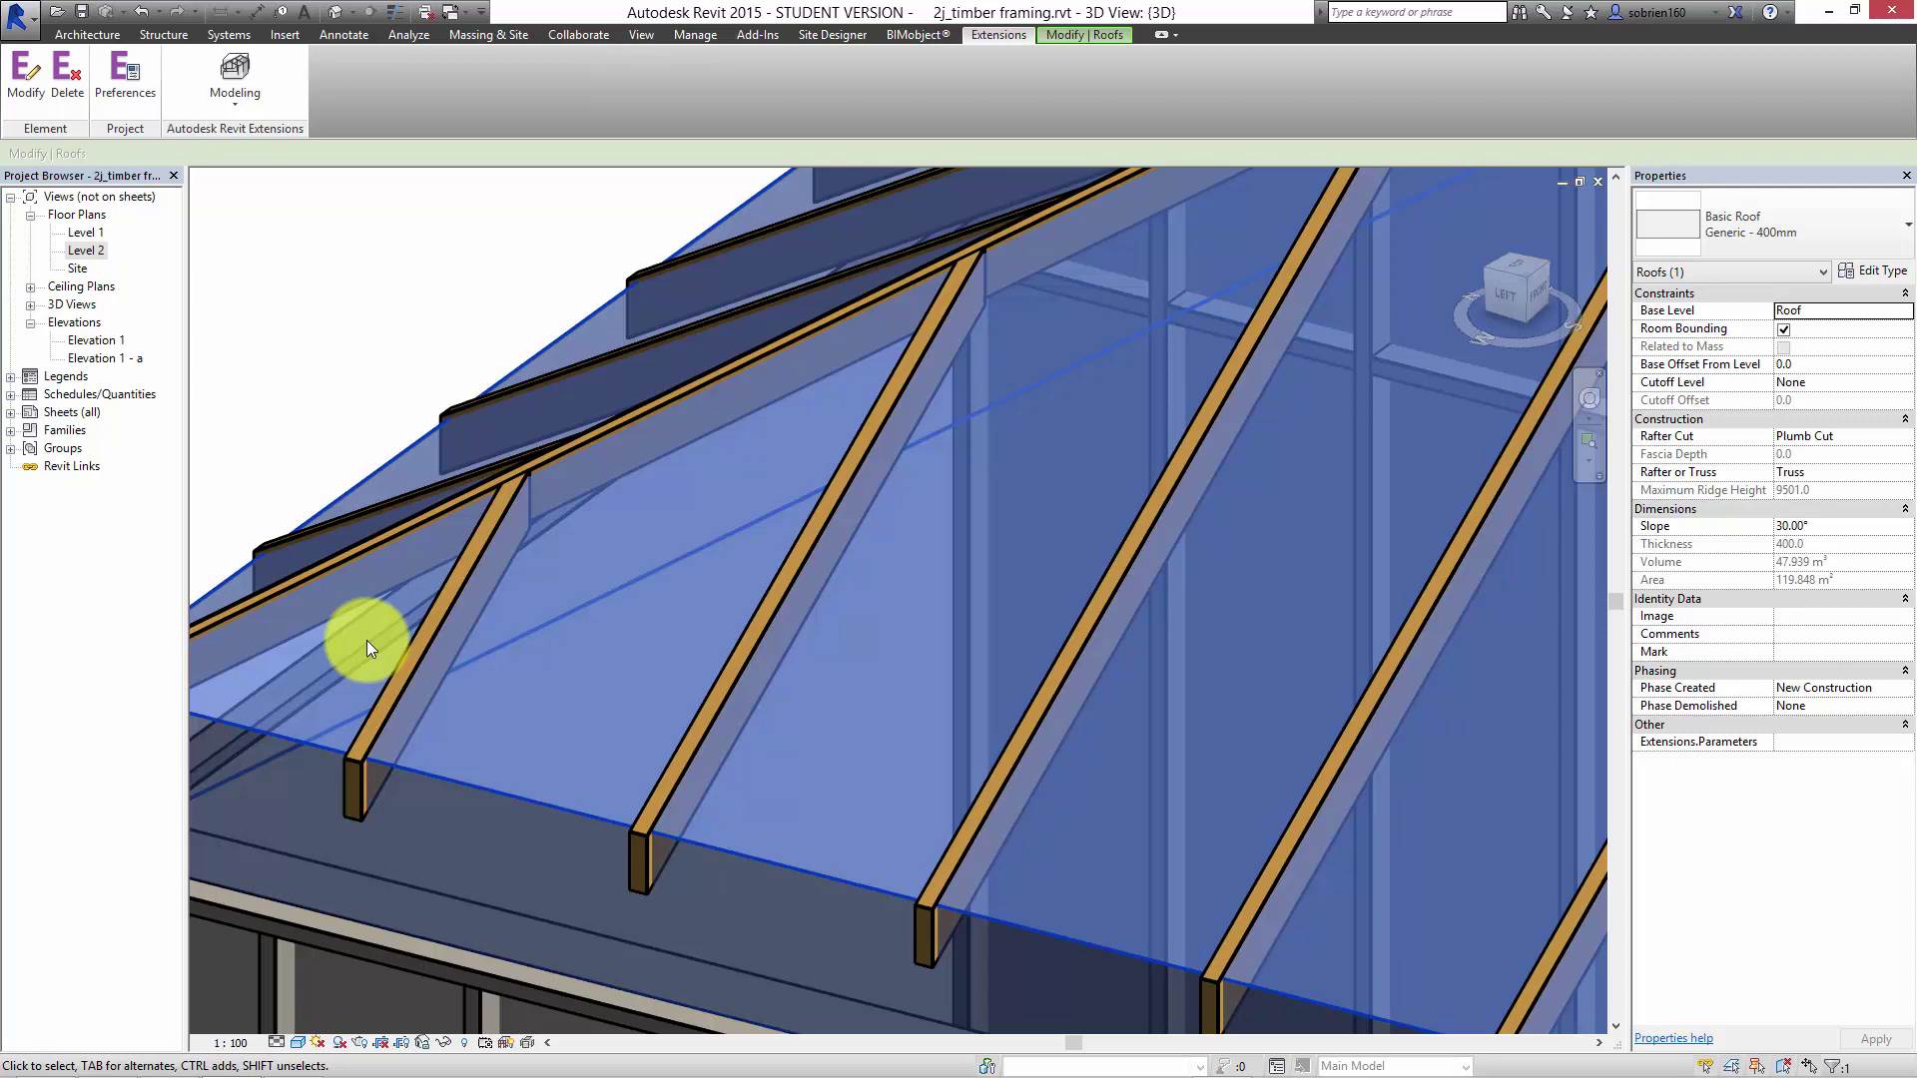
{"action": "scroll", "coordinate": [1007, 469], "scroll_direction": "down", "scroll_amount": 5}
{"action": "middle_click_drag", "start_coordinate": [1006, 467], "coordinate": [570, 568]}
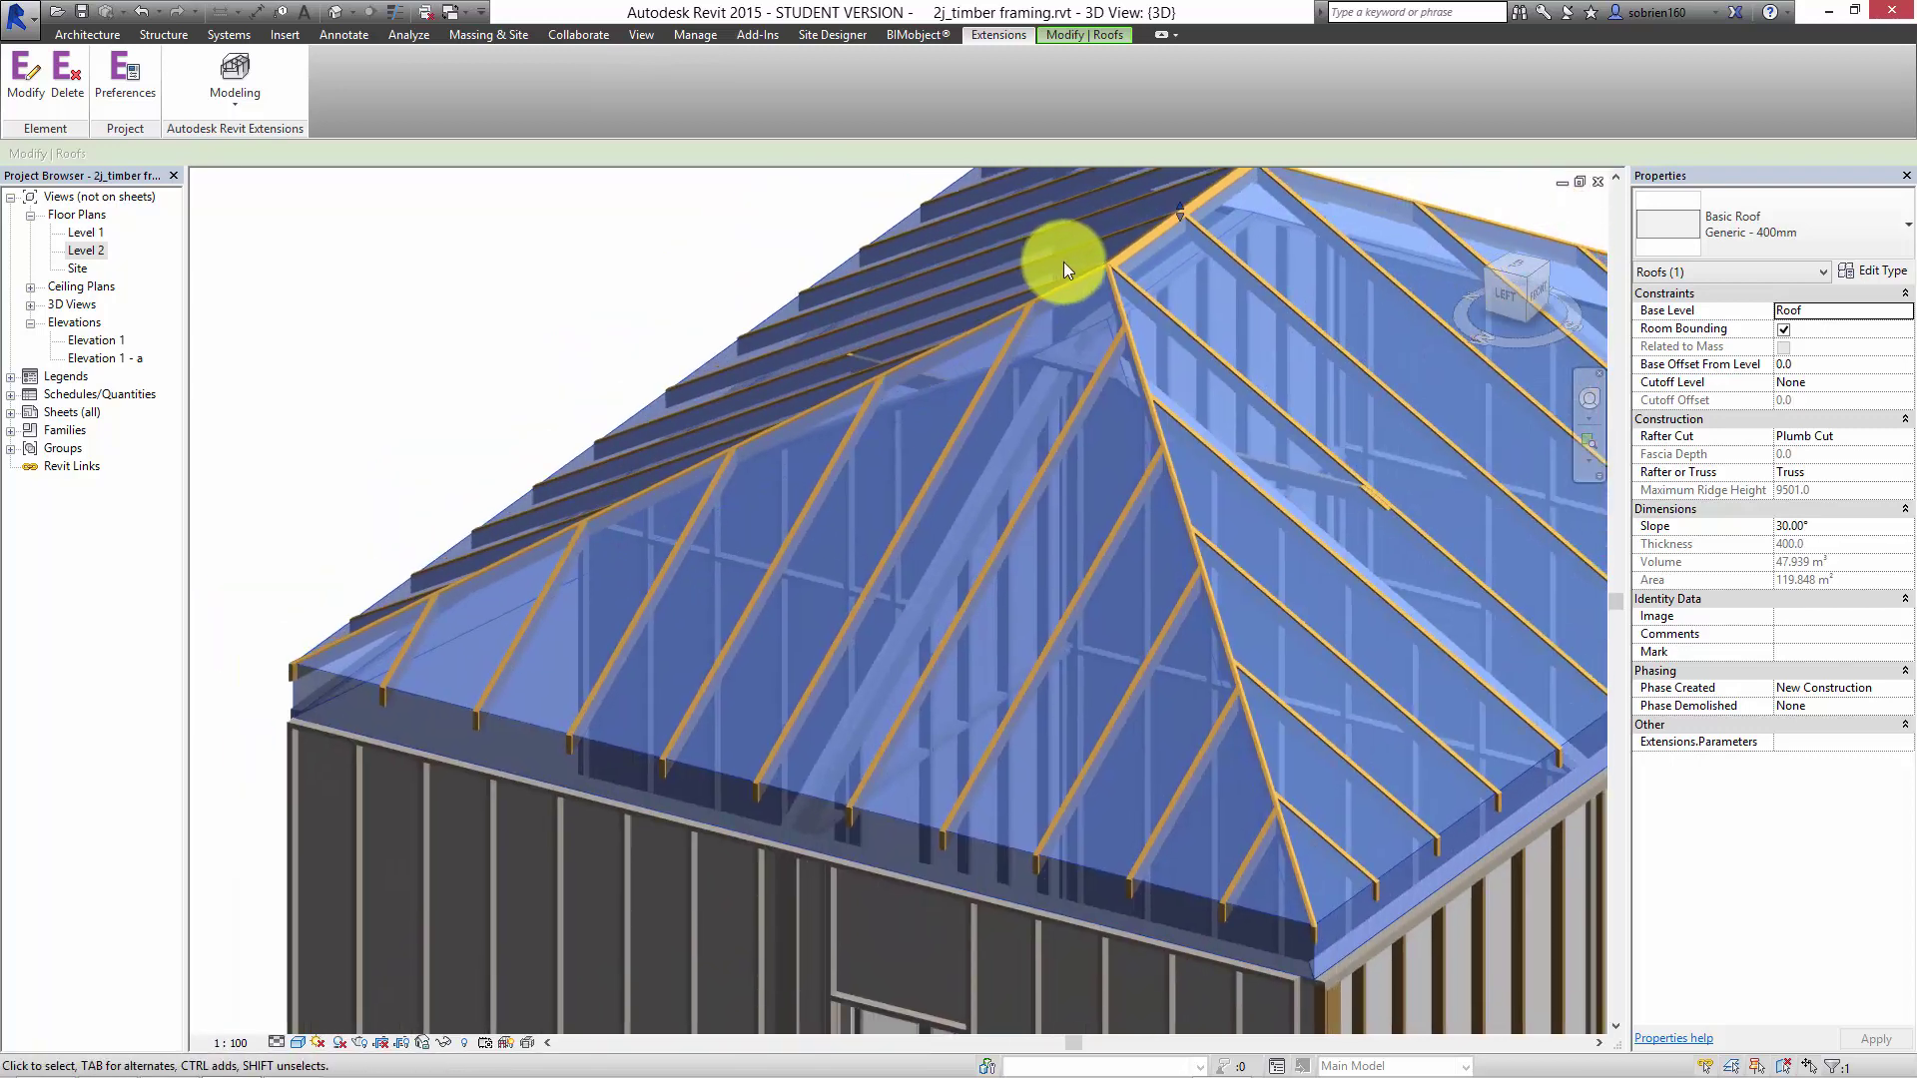
{"action": "middle_click_drag", "start_coordinate": [1199, 327], "coordinate": [779, 386]}
{"action": "scroll", "coordinate": [778, 386], "scroll_direction": "down", "scroll_amount": 1}
{"action": "middle_click_drag", "start_coordinate": [970, 470], "coordinate": [889, 458]}
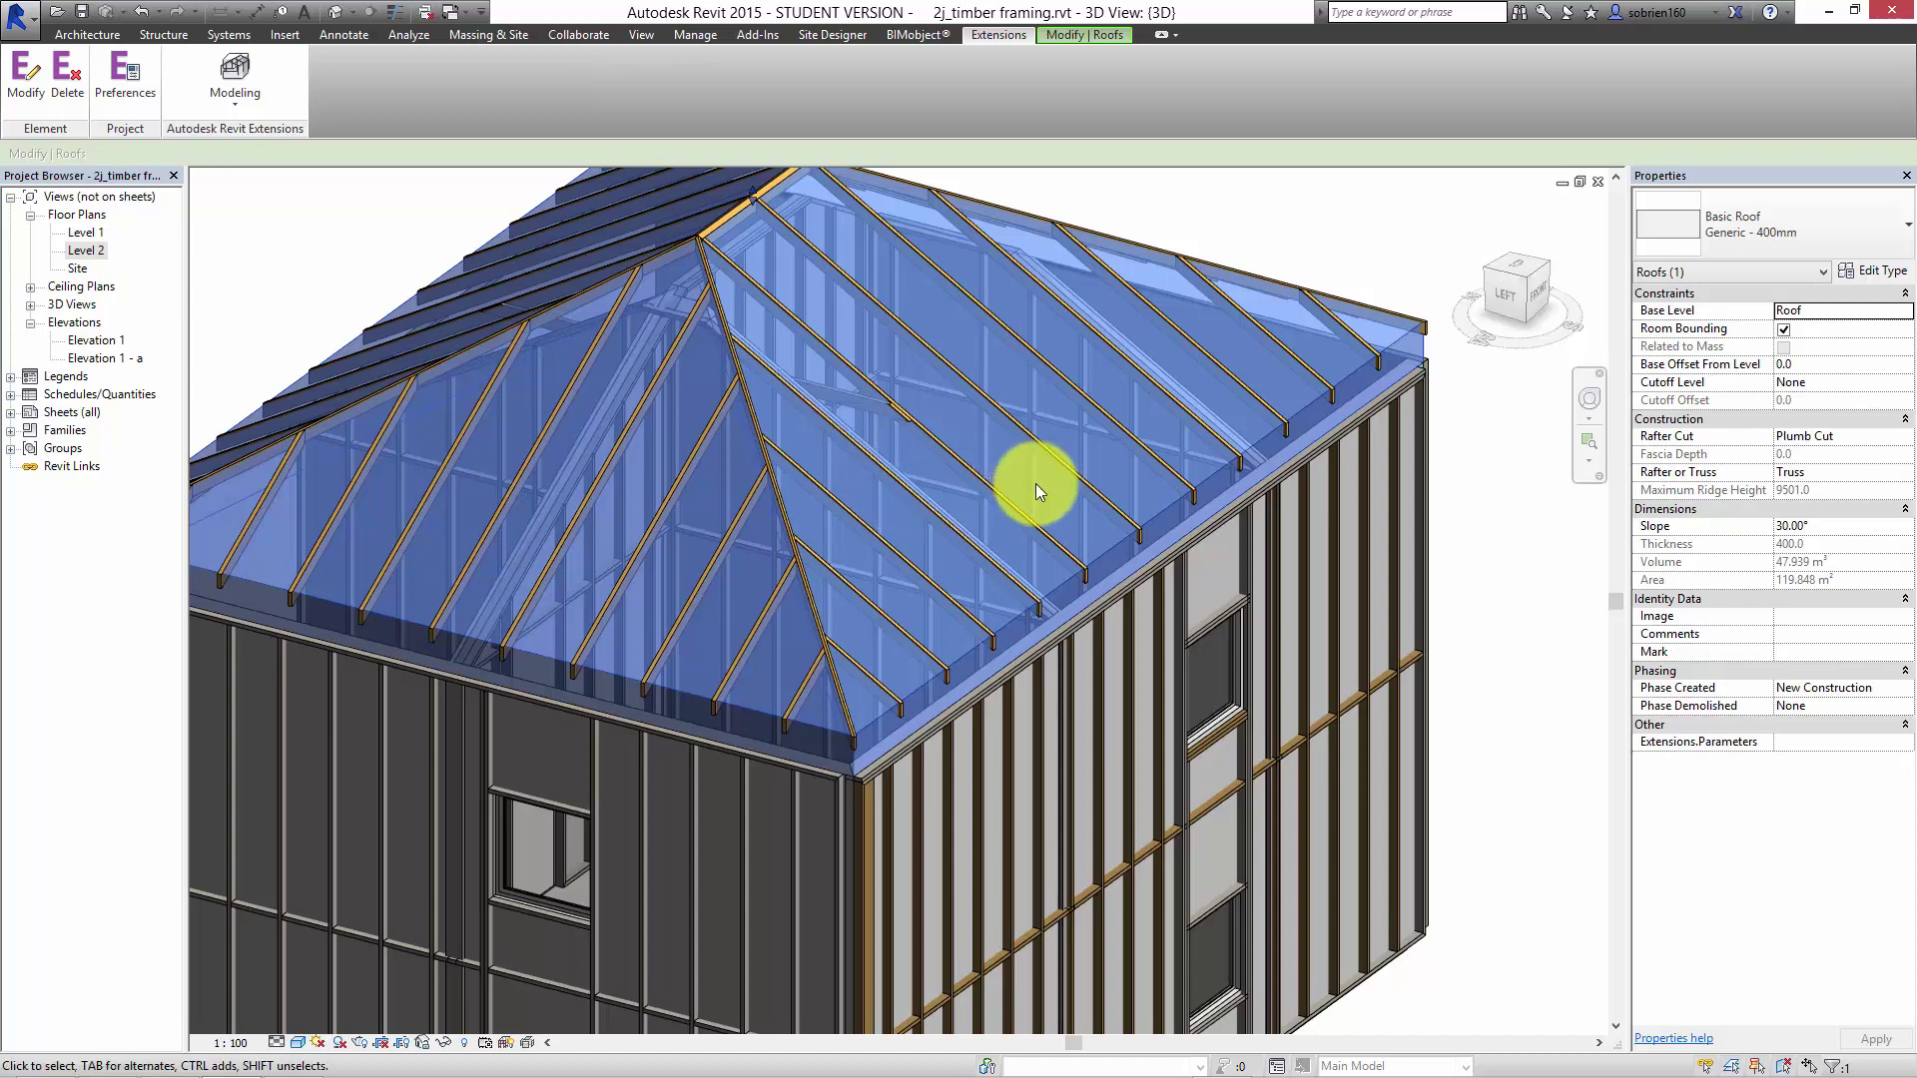
{"action": "scroll", "coordinate": [1110, 587], "scroll_direction": "down", "scroll_amount": 2}
{"action": "middle_click_drag", "start_coordinate": [1110, 587], "coordinate": [1108, 510]}
{"action": "scroll", "coordinate": [1108, 508], "scroll_direction": "down", "scroll_amount": 1}
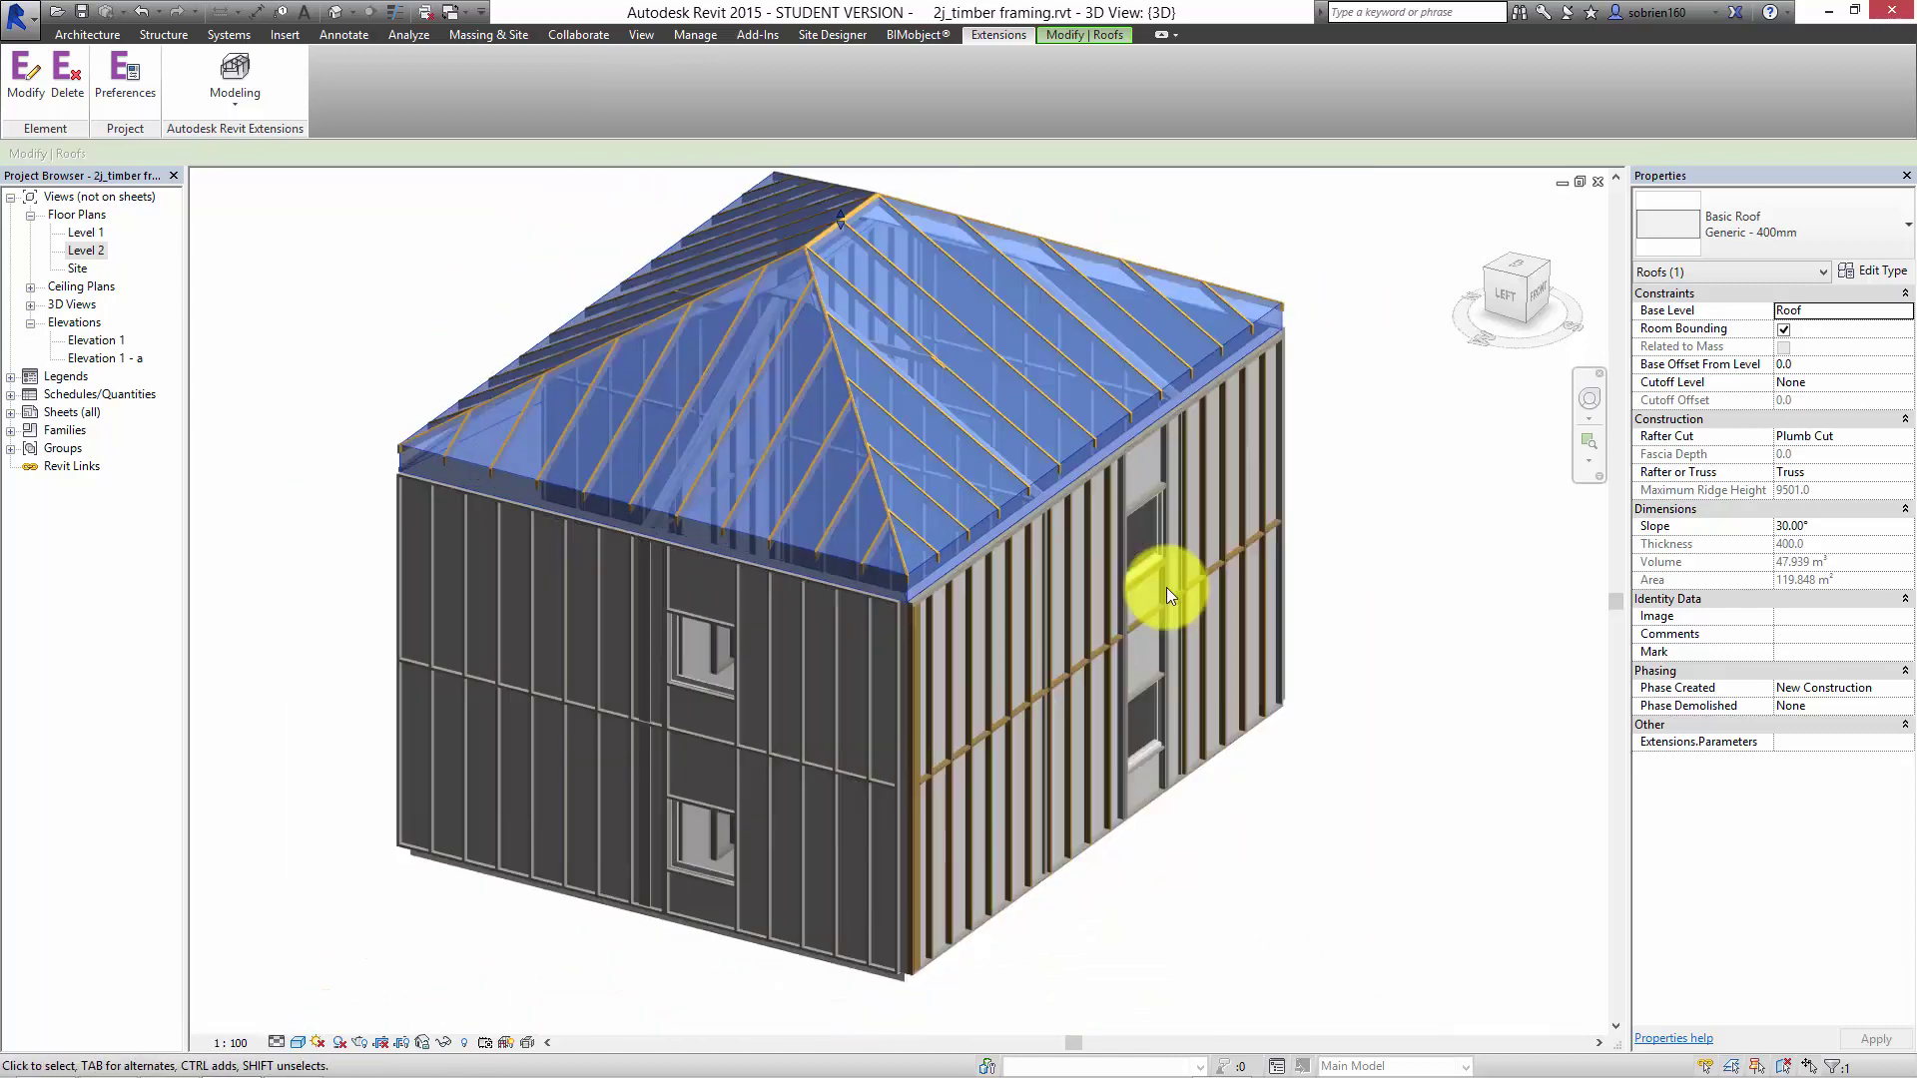
{"action": "left_click", "coordinate": [1291, 782]}
{"action": "middle_click_drag", "start_coordinate": [1322, 762], "coordinate": [1284, 735]}
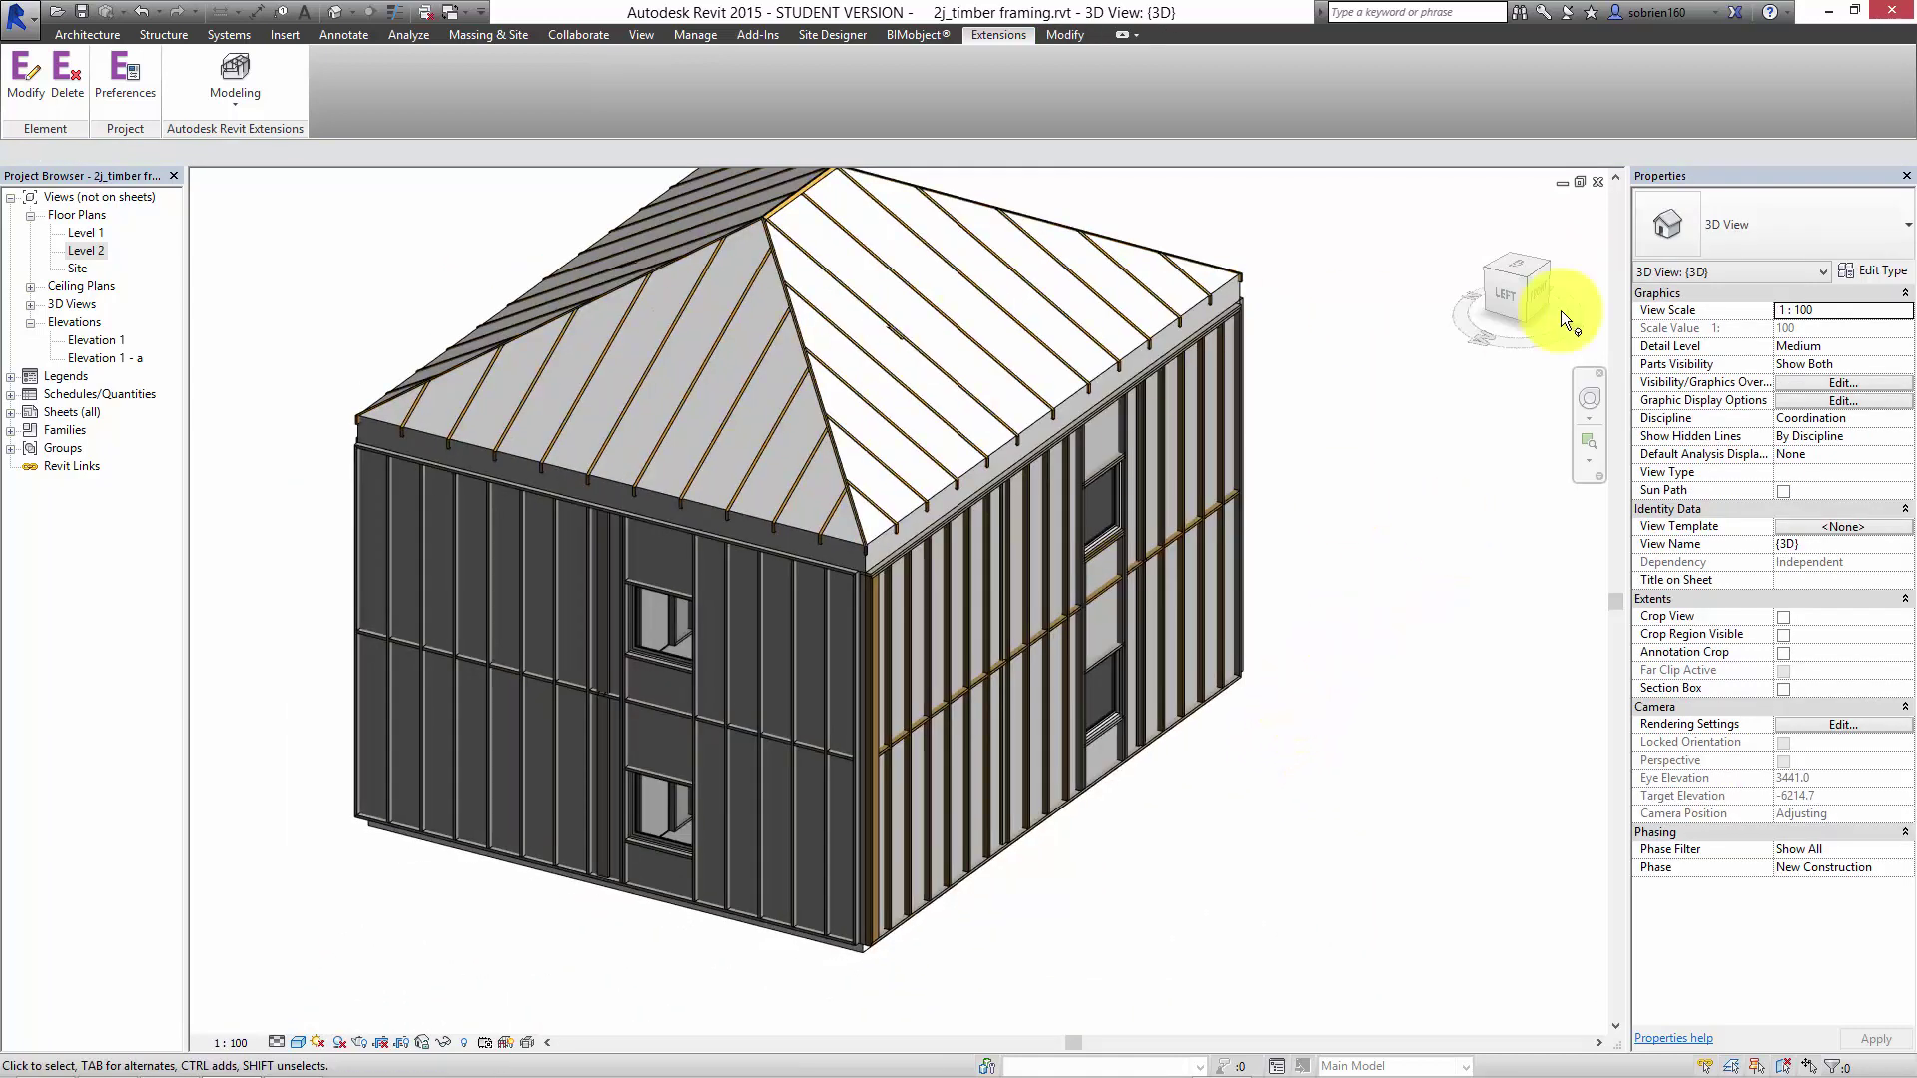
Hide the model categories Areas through Stairs plus Topography, Walls and Windows in the 3D view, keeping the structural categories shown.
{"action": "left_click", "coordinate": [1819, 383]}
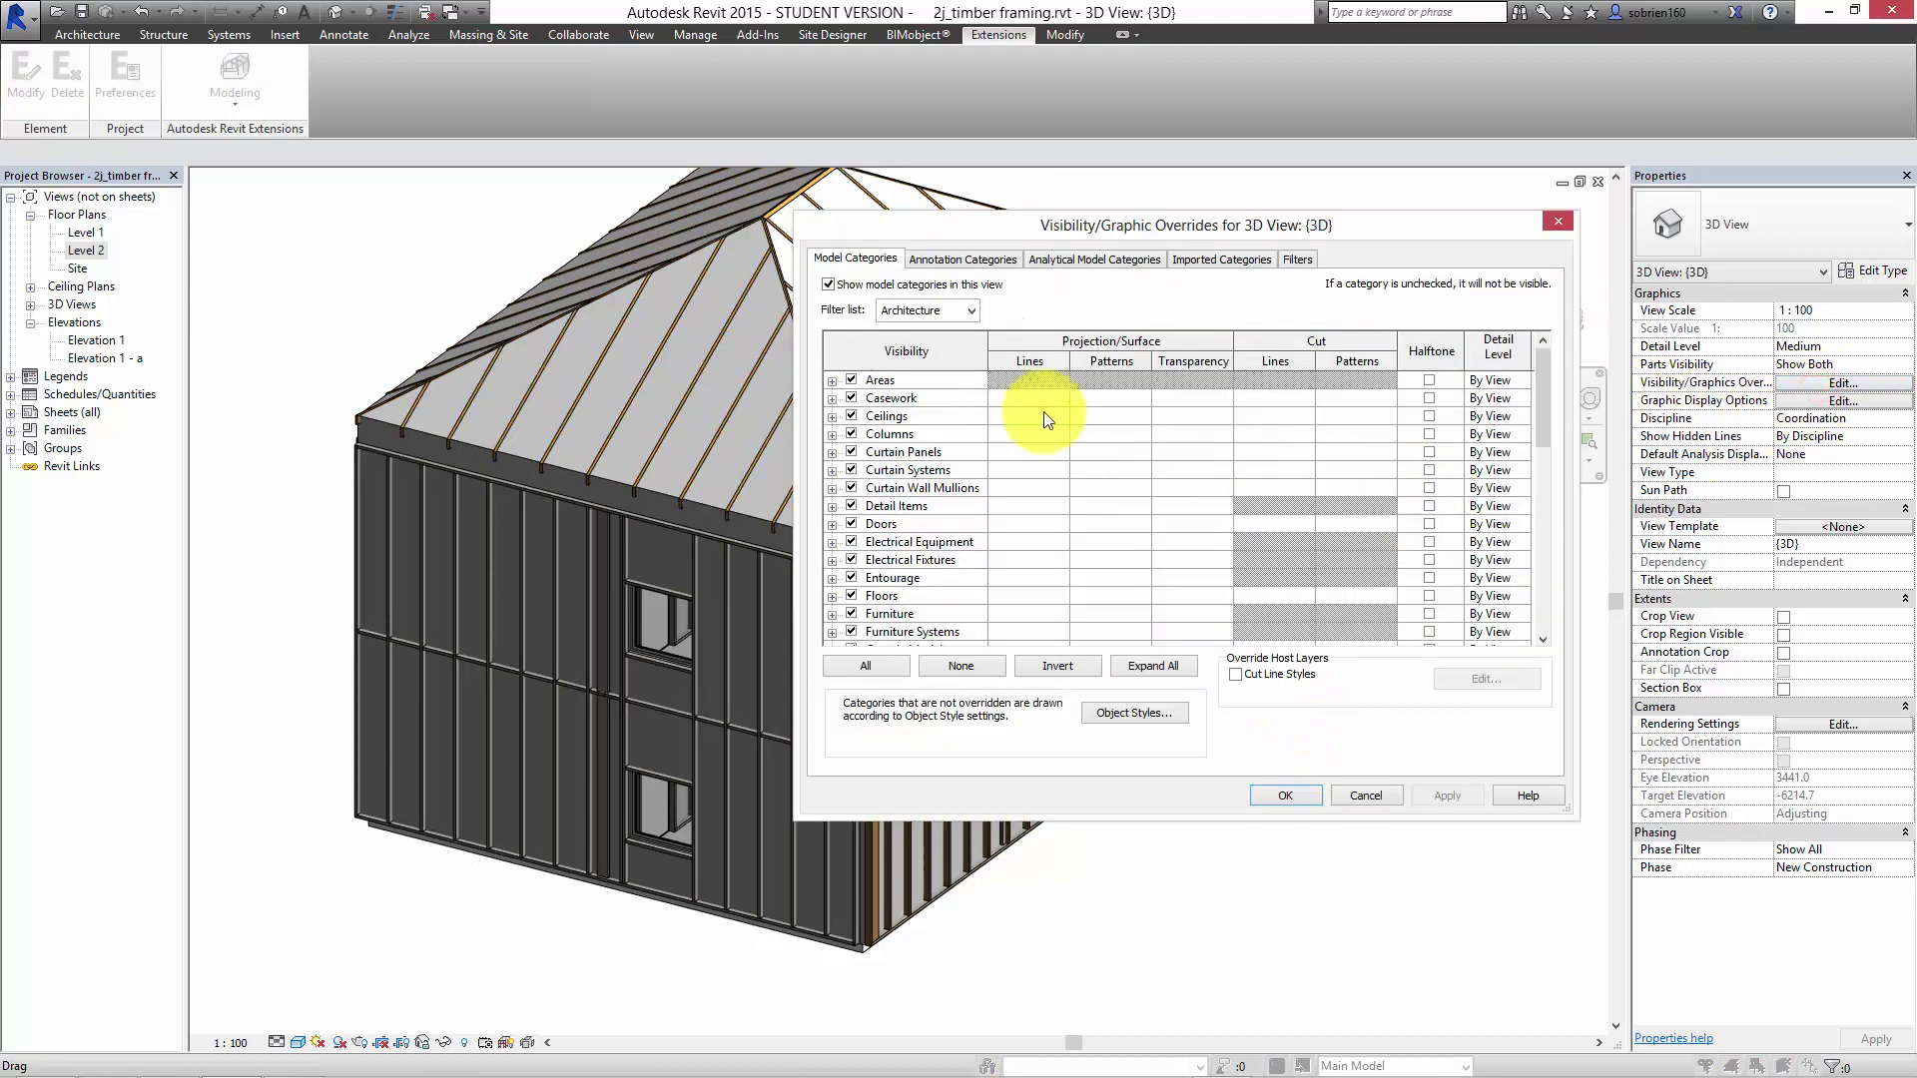
{"action": "left_click", "coordinate": [953, 387]}
{"action": "left_click_drag", "start_coordinate": [1539, 404], "coordinate": [1537, 594]}
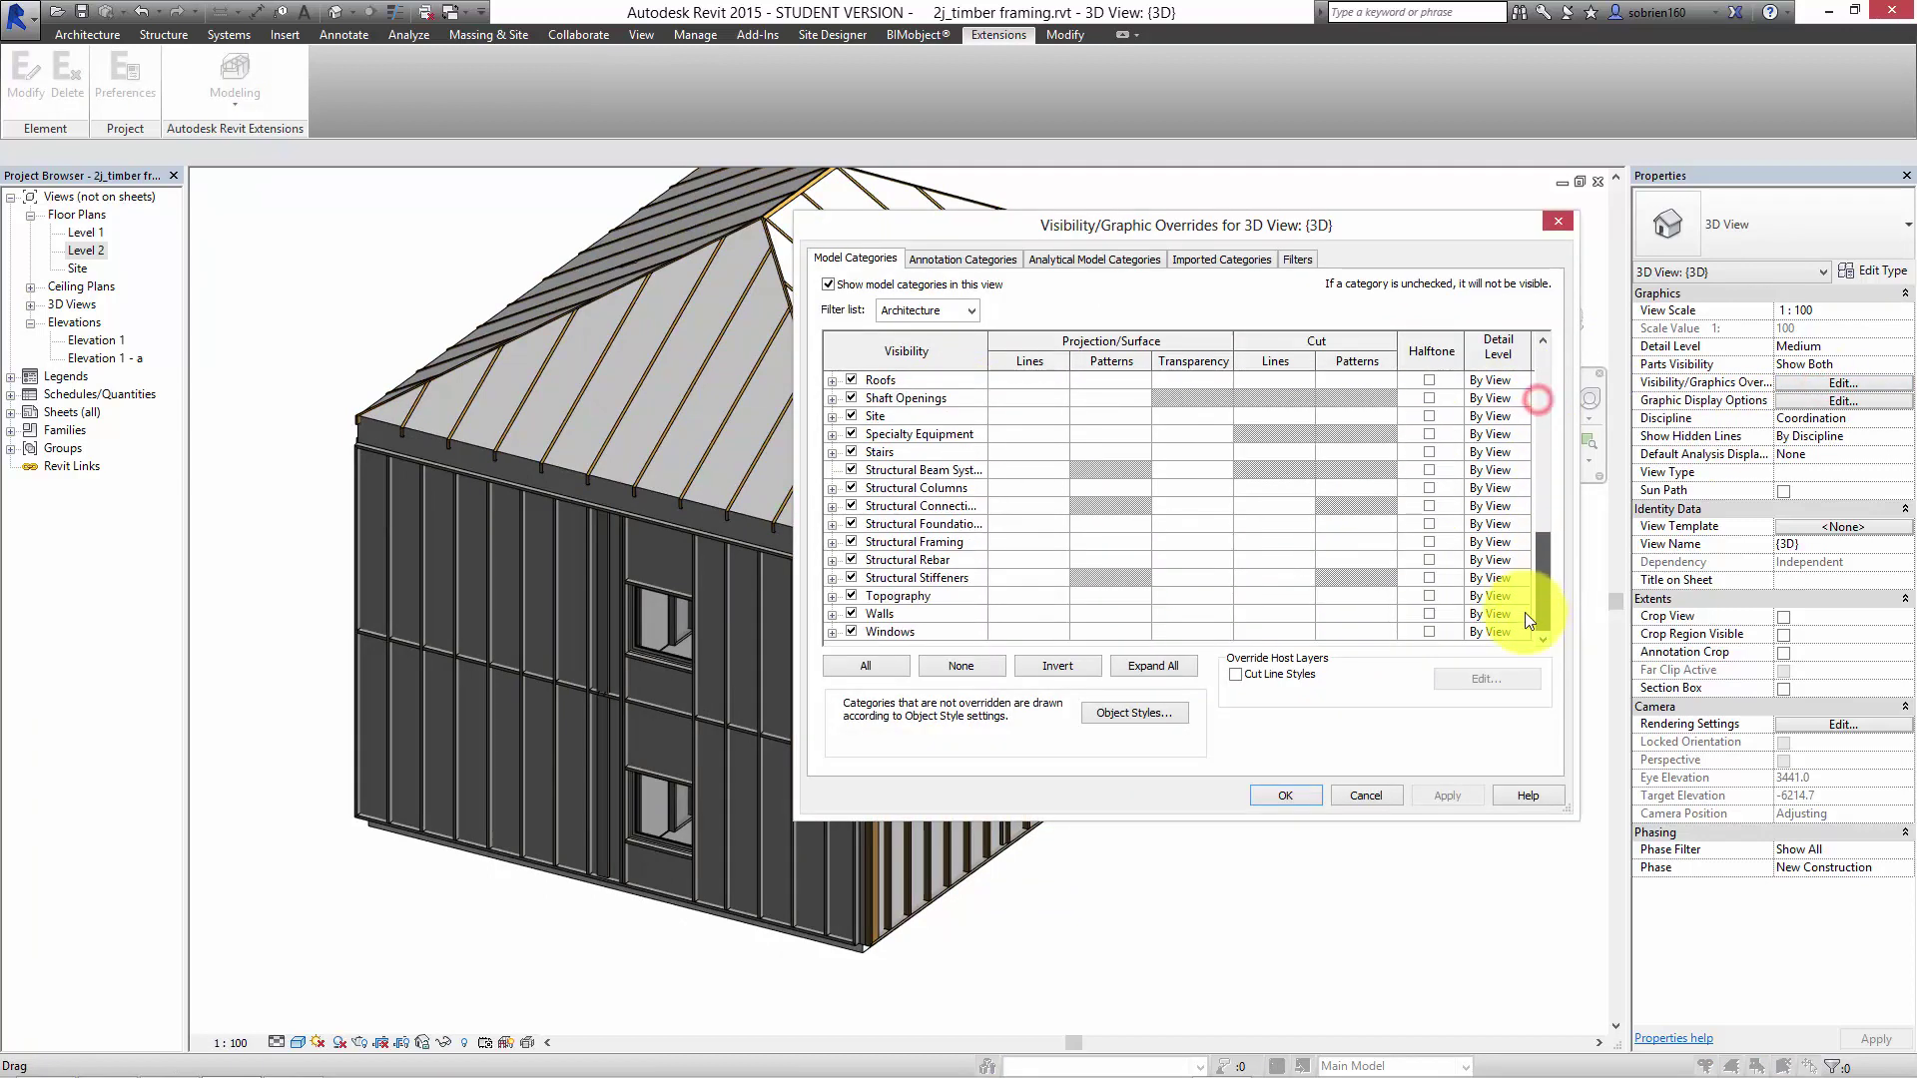
{"action": "left_click", "coordinate": [888, 452], "text": "shift"}
{"action": "left_click", "coordinate": [851, 451]}
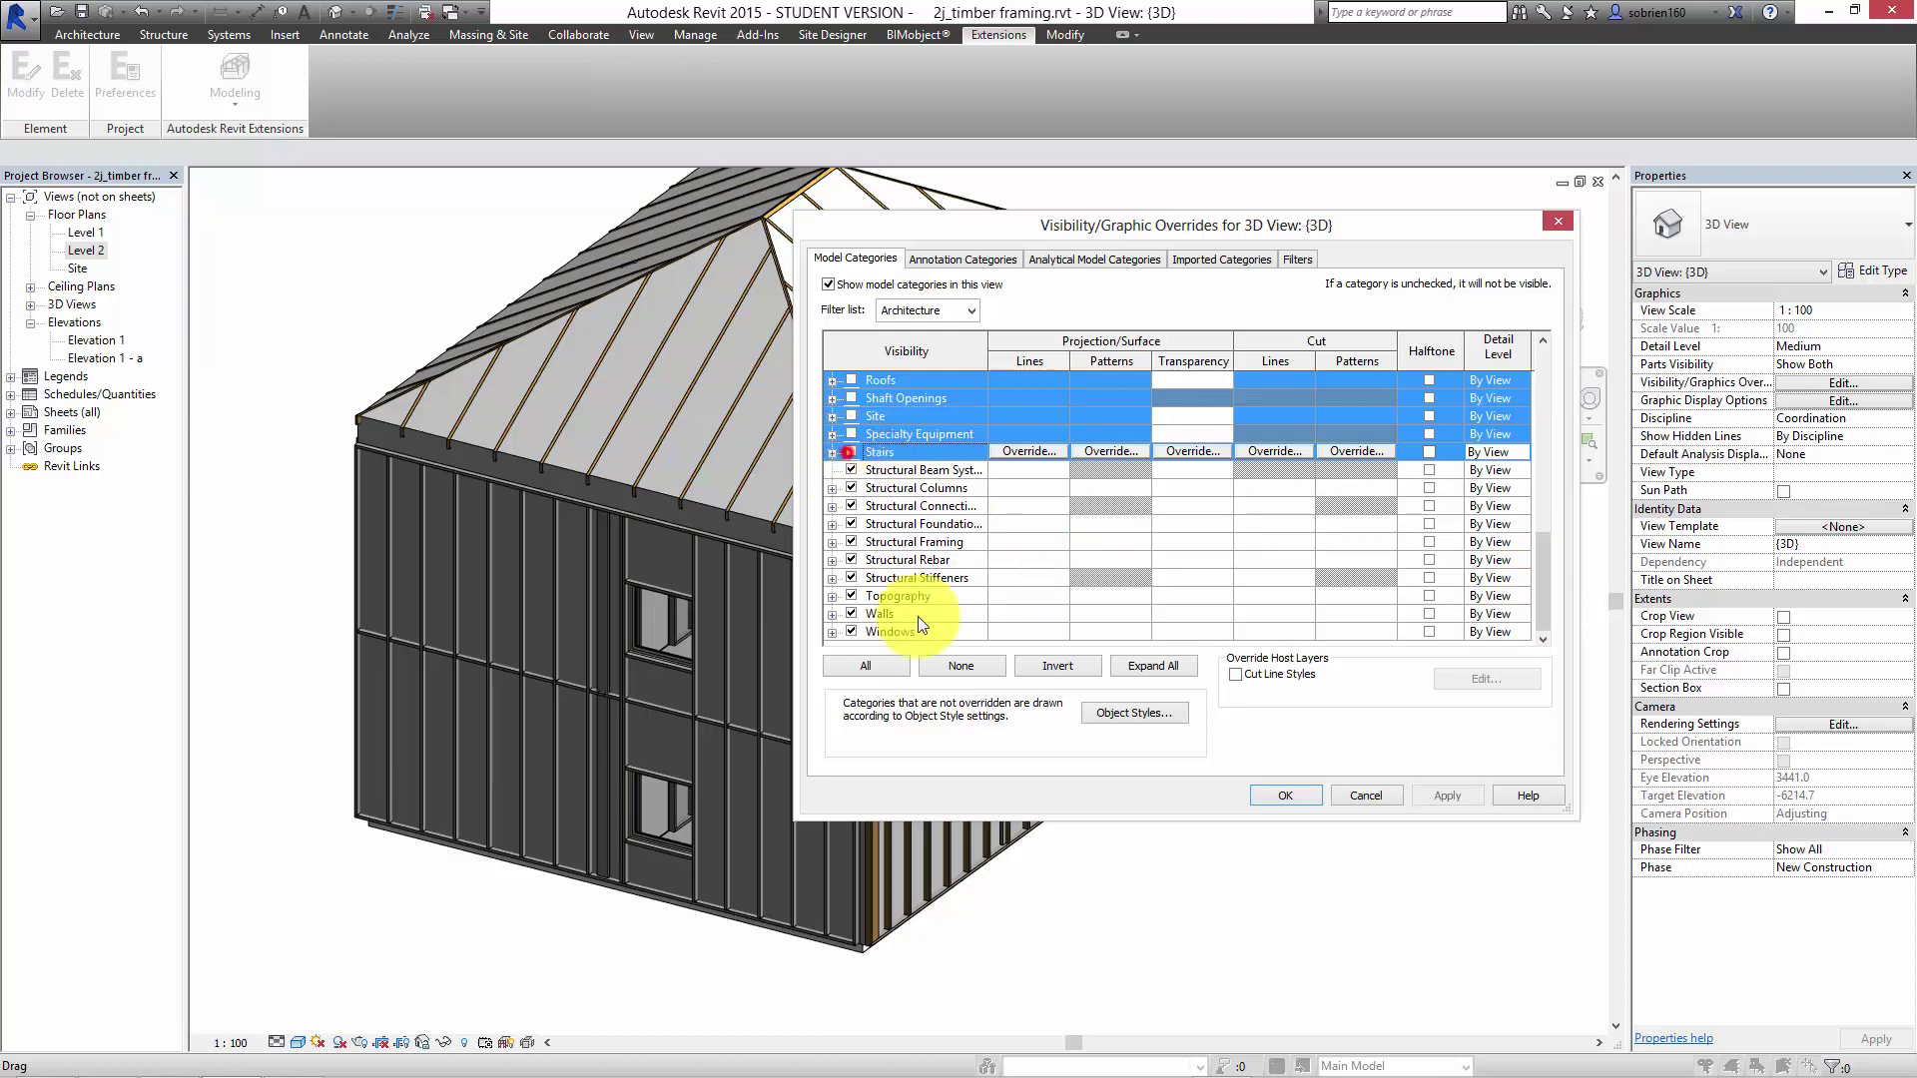
{"action": "left_click_drag", "start_coordinate": [905, 593], "coordinate": [893, 631]}
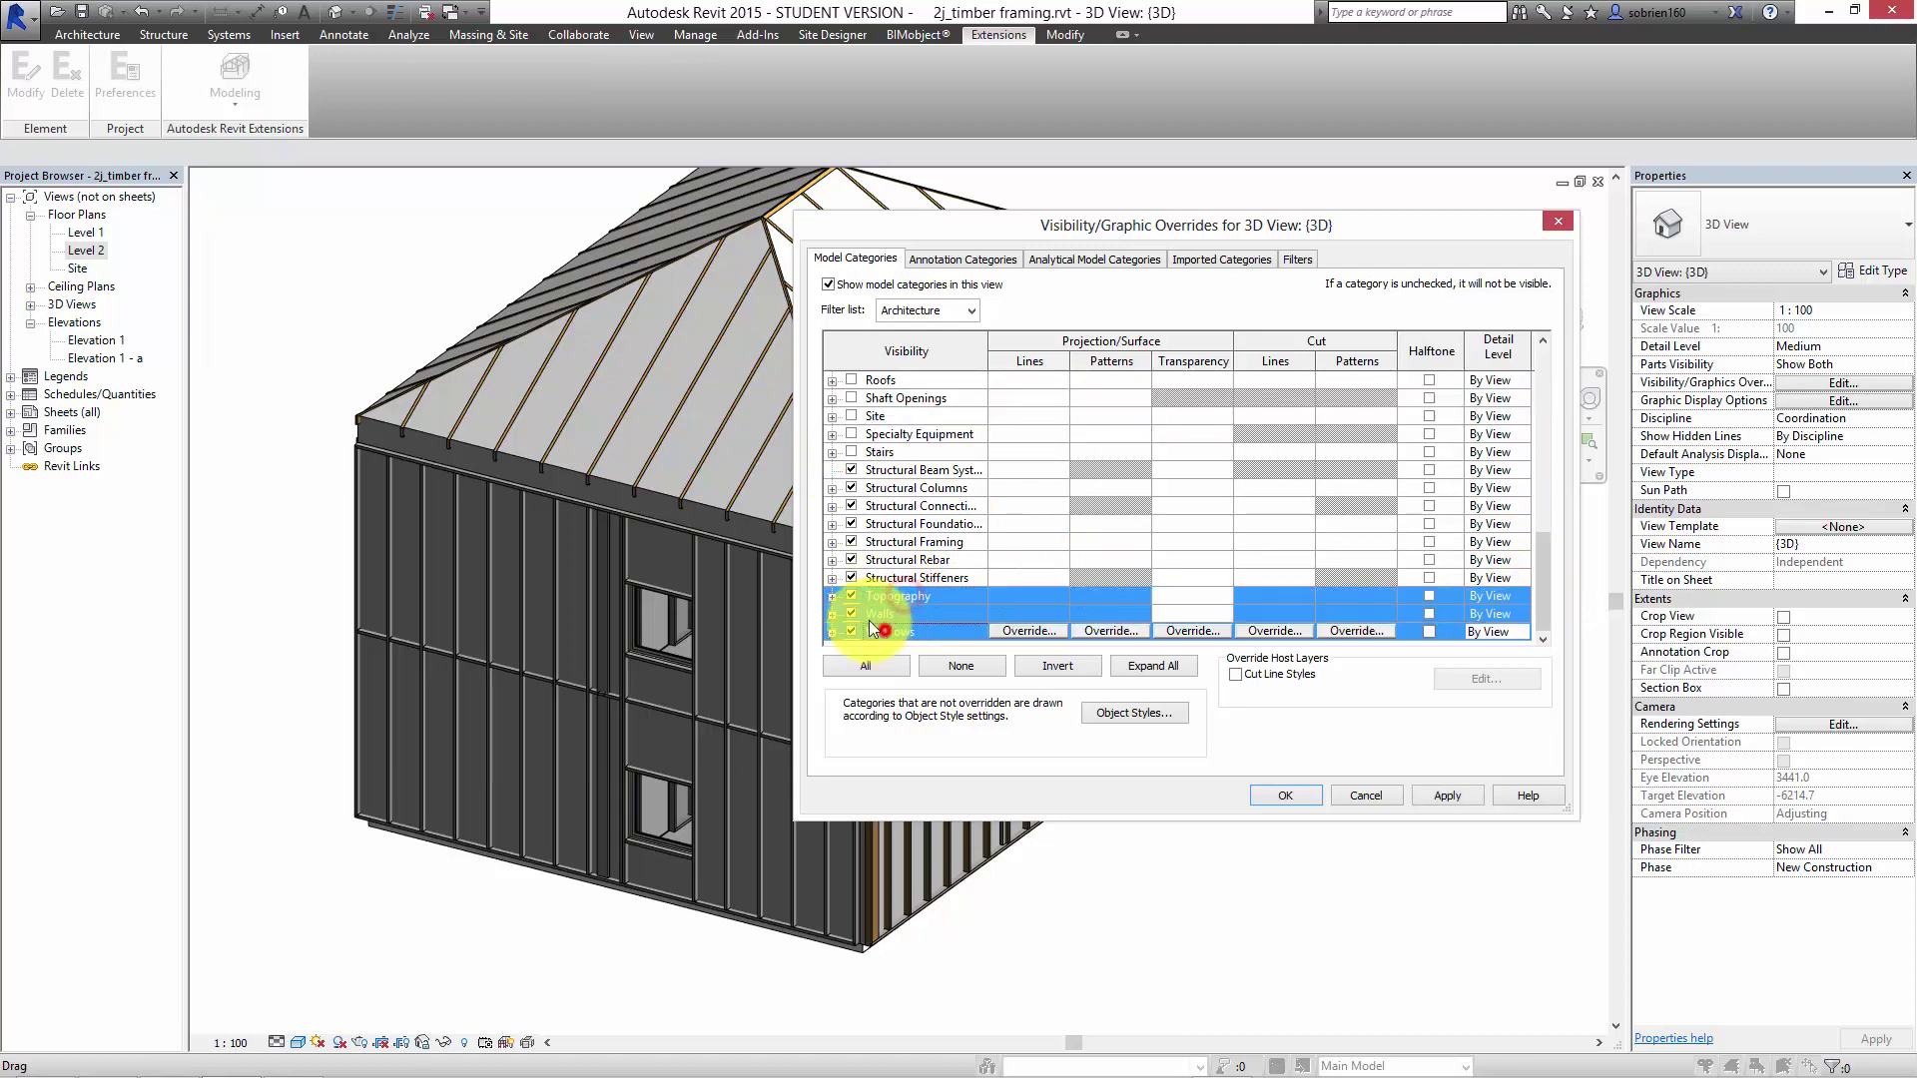
{"action": "left_click", "coordinate": [851, 595]}
{"action": "left_click", "coordinate": [1283, 796]}
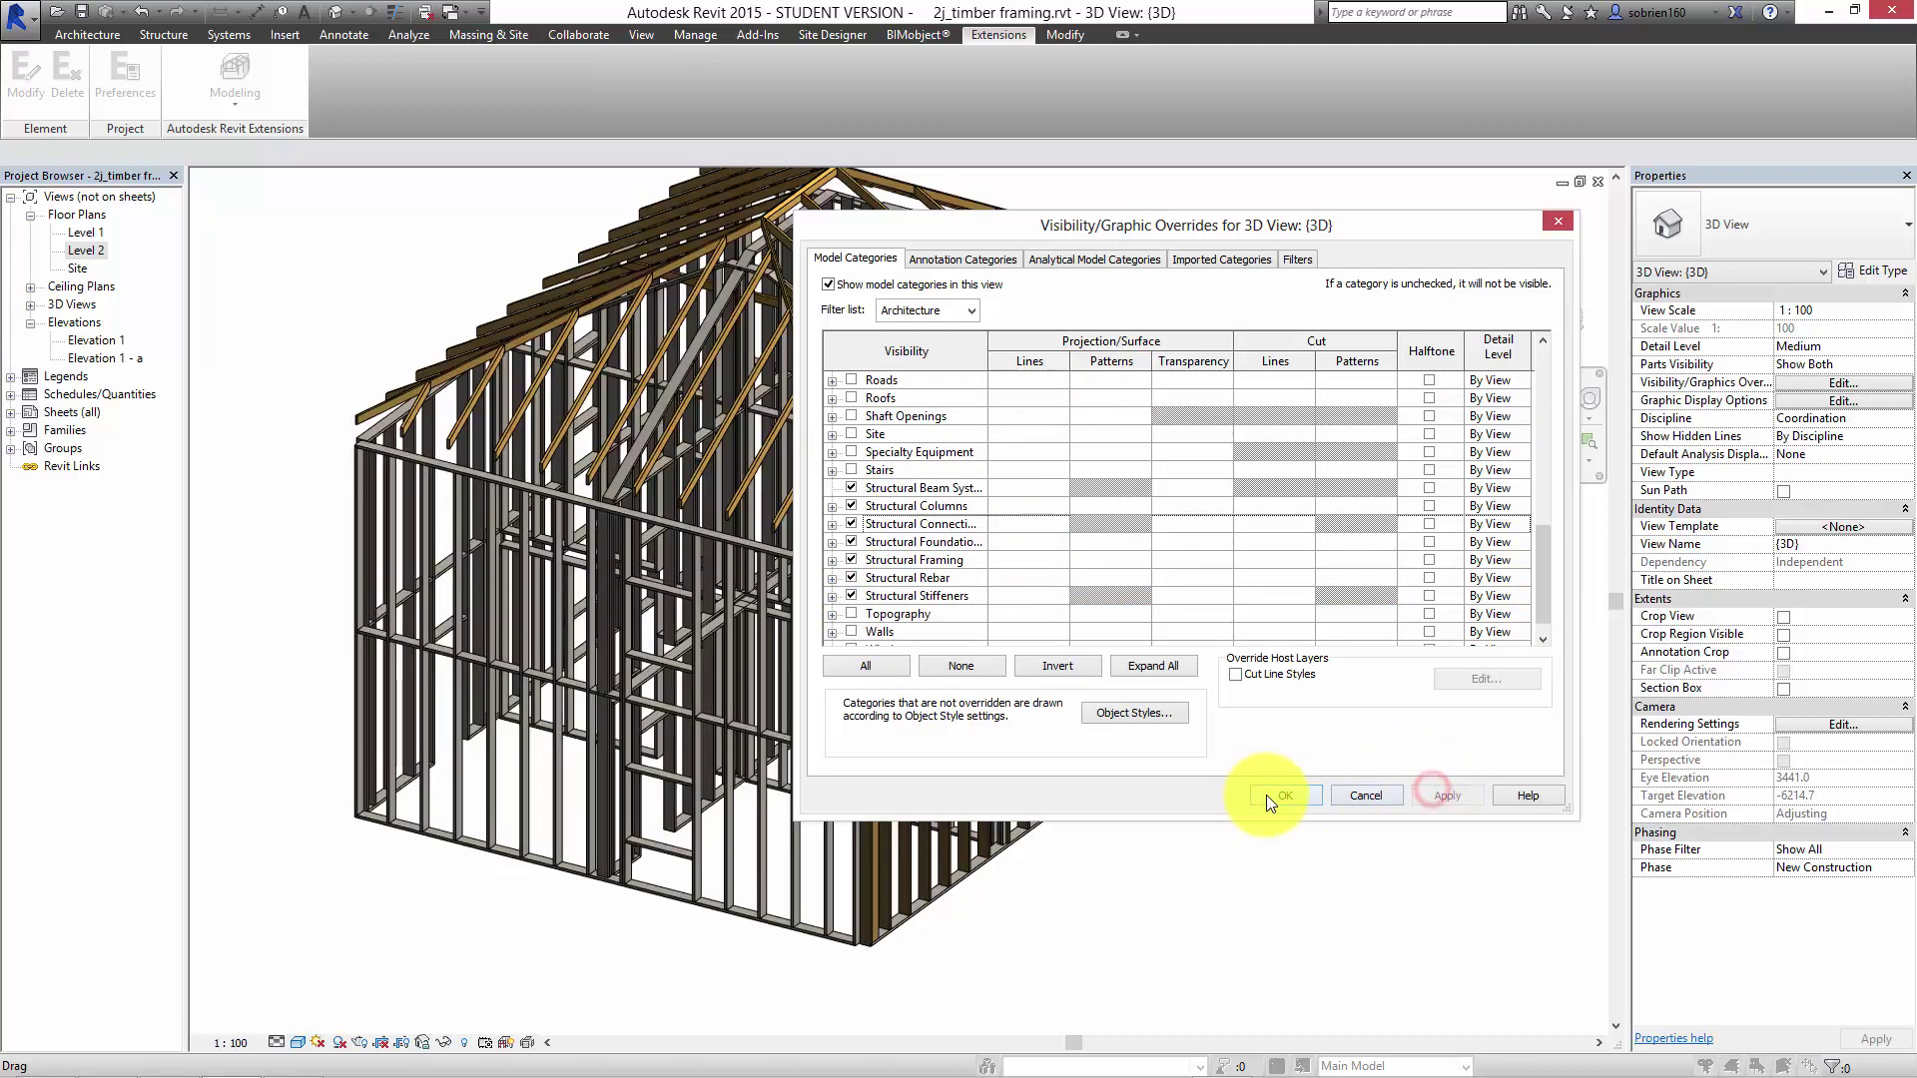
Examine the isolated wall and roof framing from several sides in the 3D view.
{"action": "middle_click_drag", "start_coordinate": [1269, 766], "coordinate": [1106, 828], "text": "shift"}
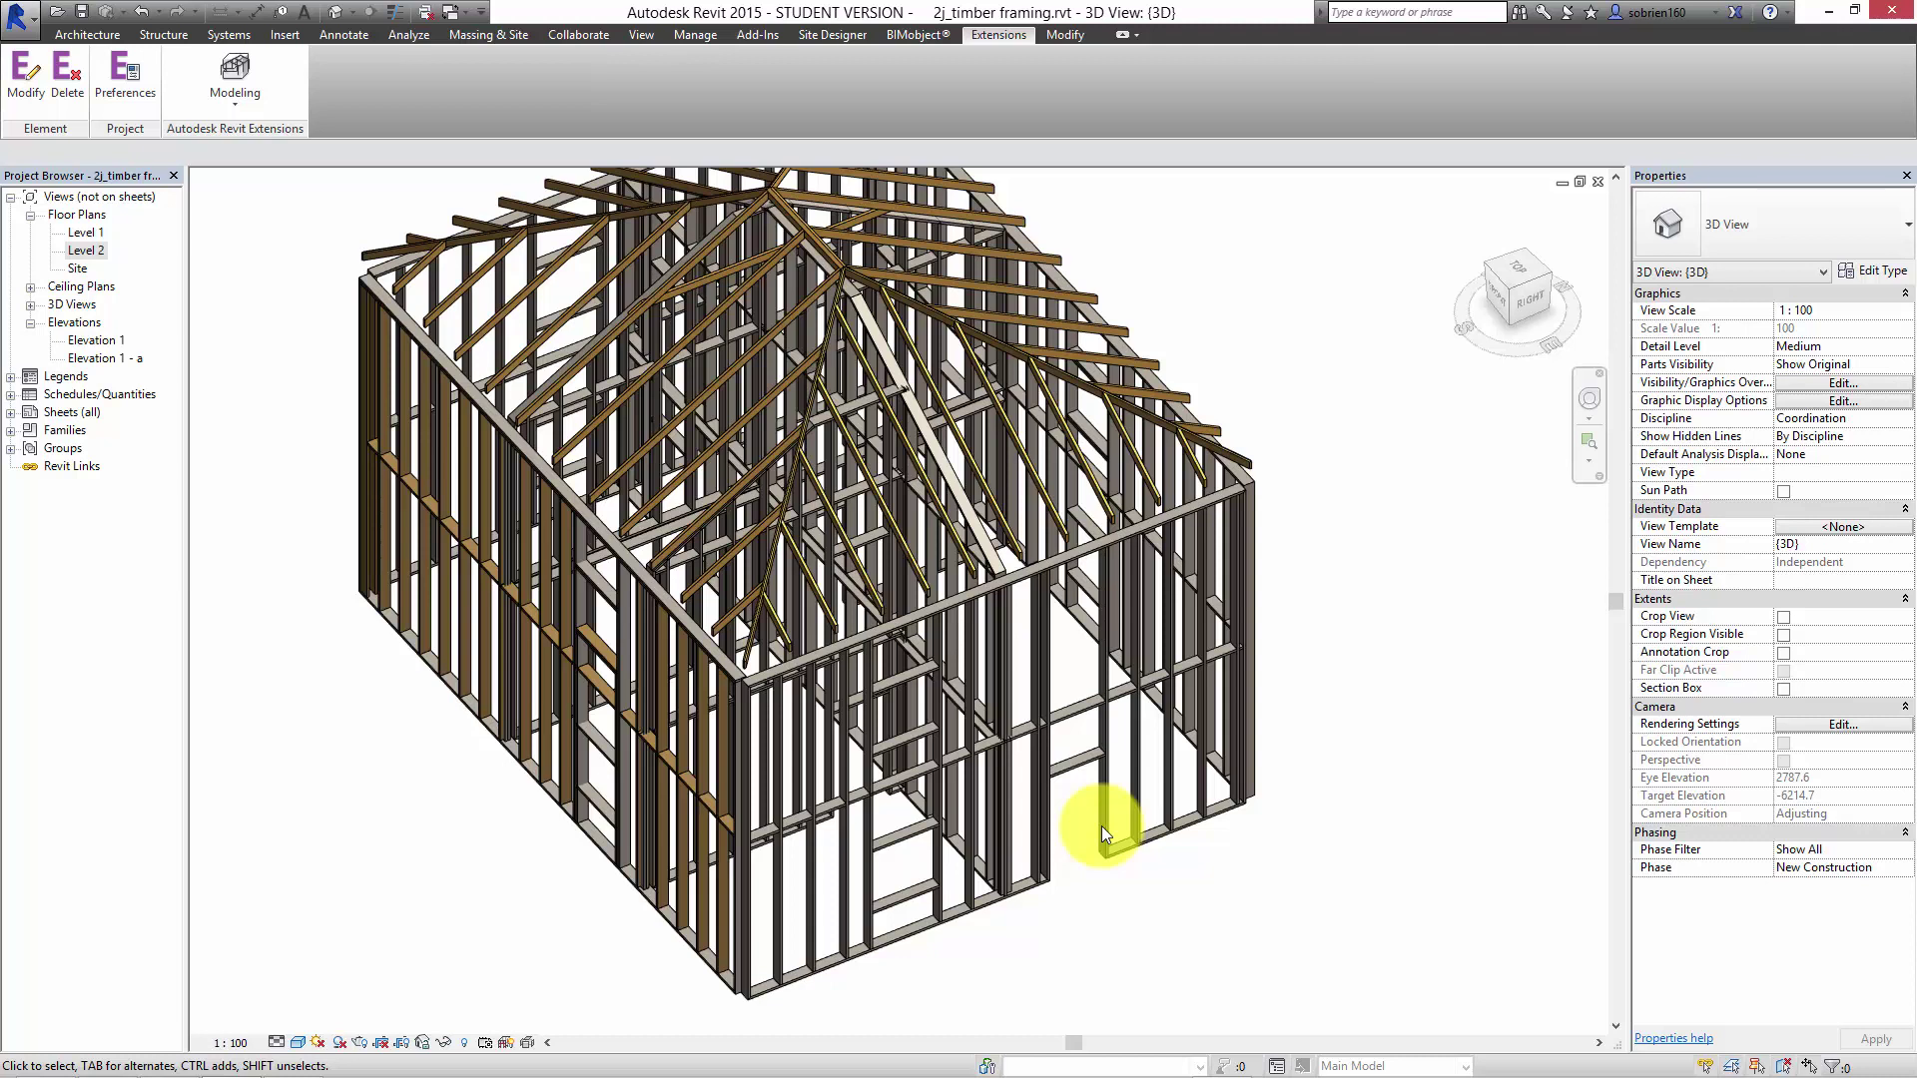
{"action": "middle_click_drag", "start_coordinate": [1117, 898], "coordinate": [1198, 774], "text": "shift"}
{"action": "scroll", "coordinate": [1198, 774], "scroll_direction": "down", "scroll_amount": 5}
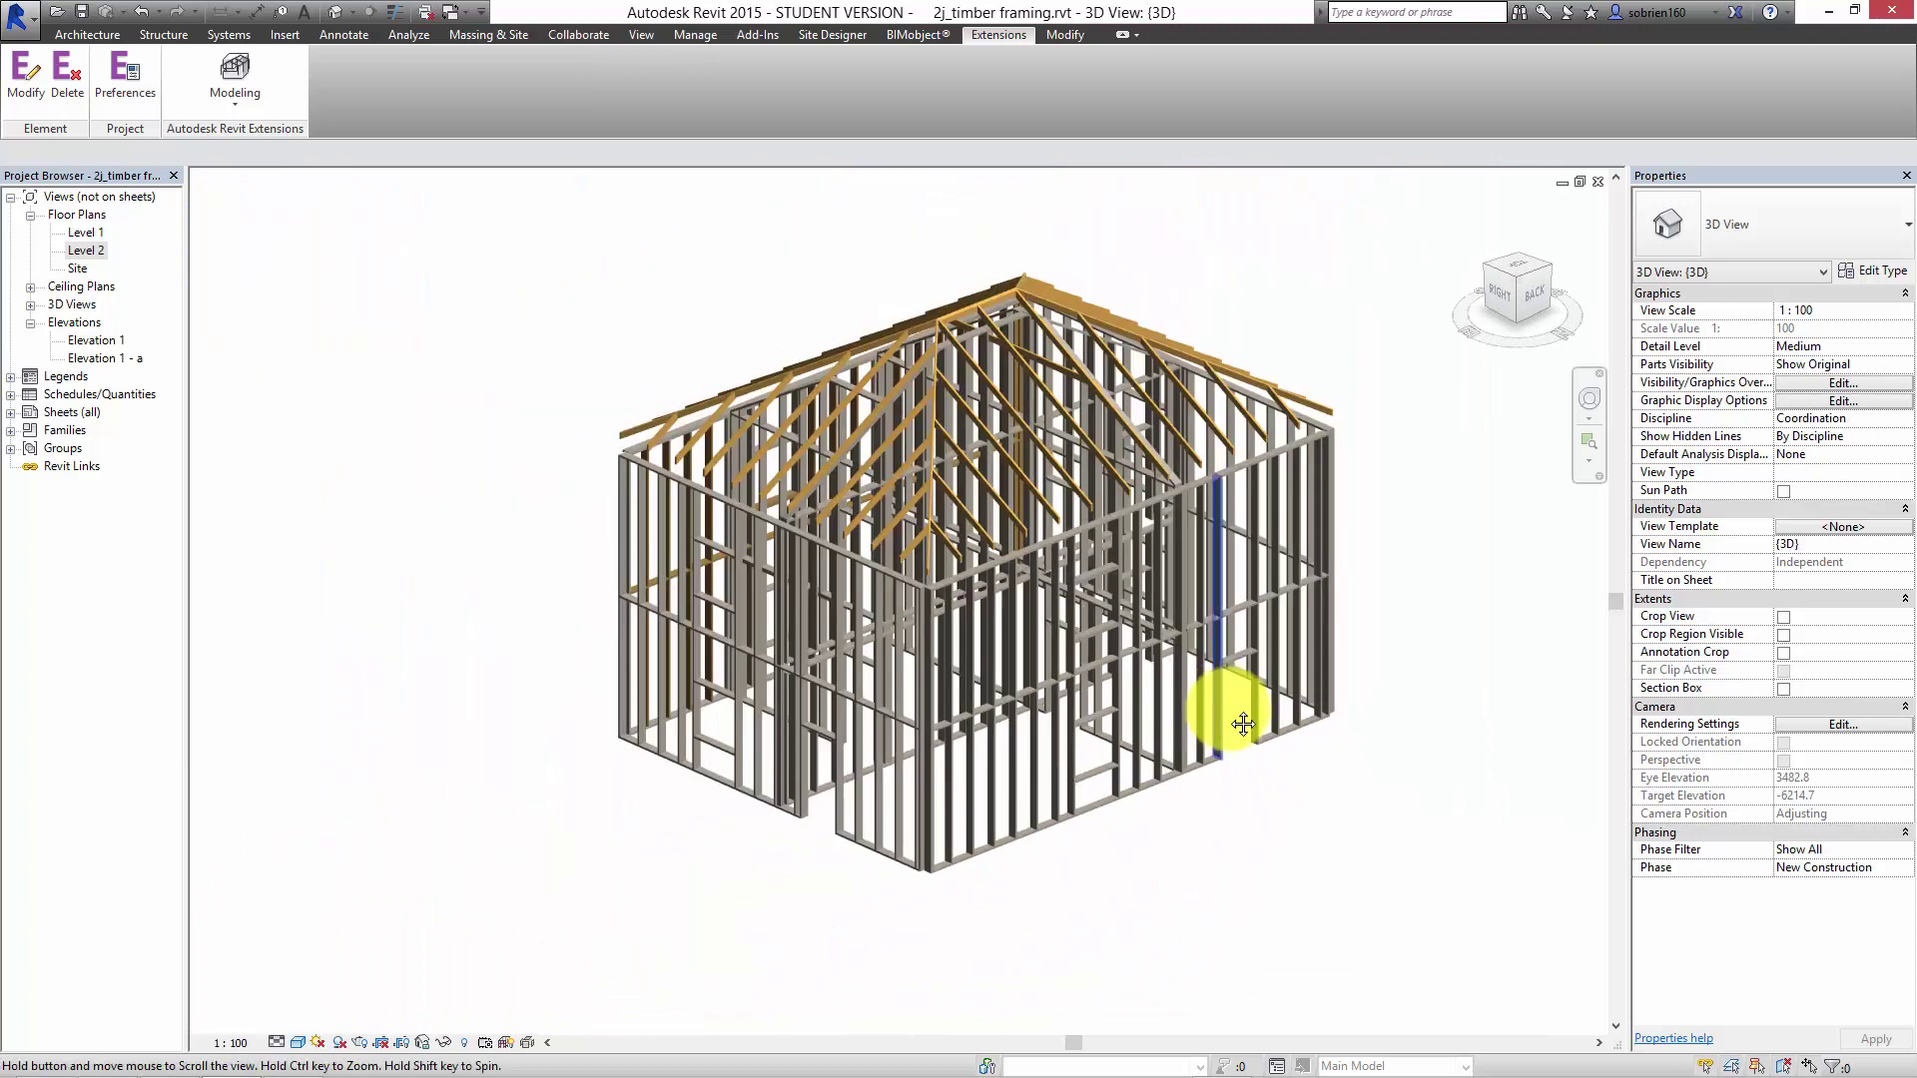
{"action": "left_click", "coordinate": [410, 432]}
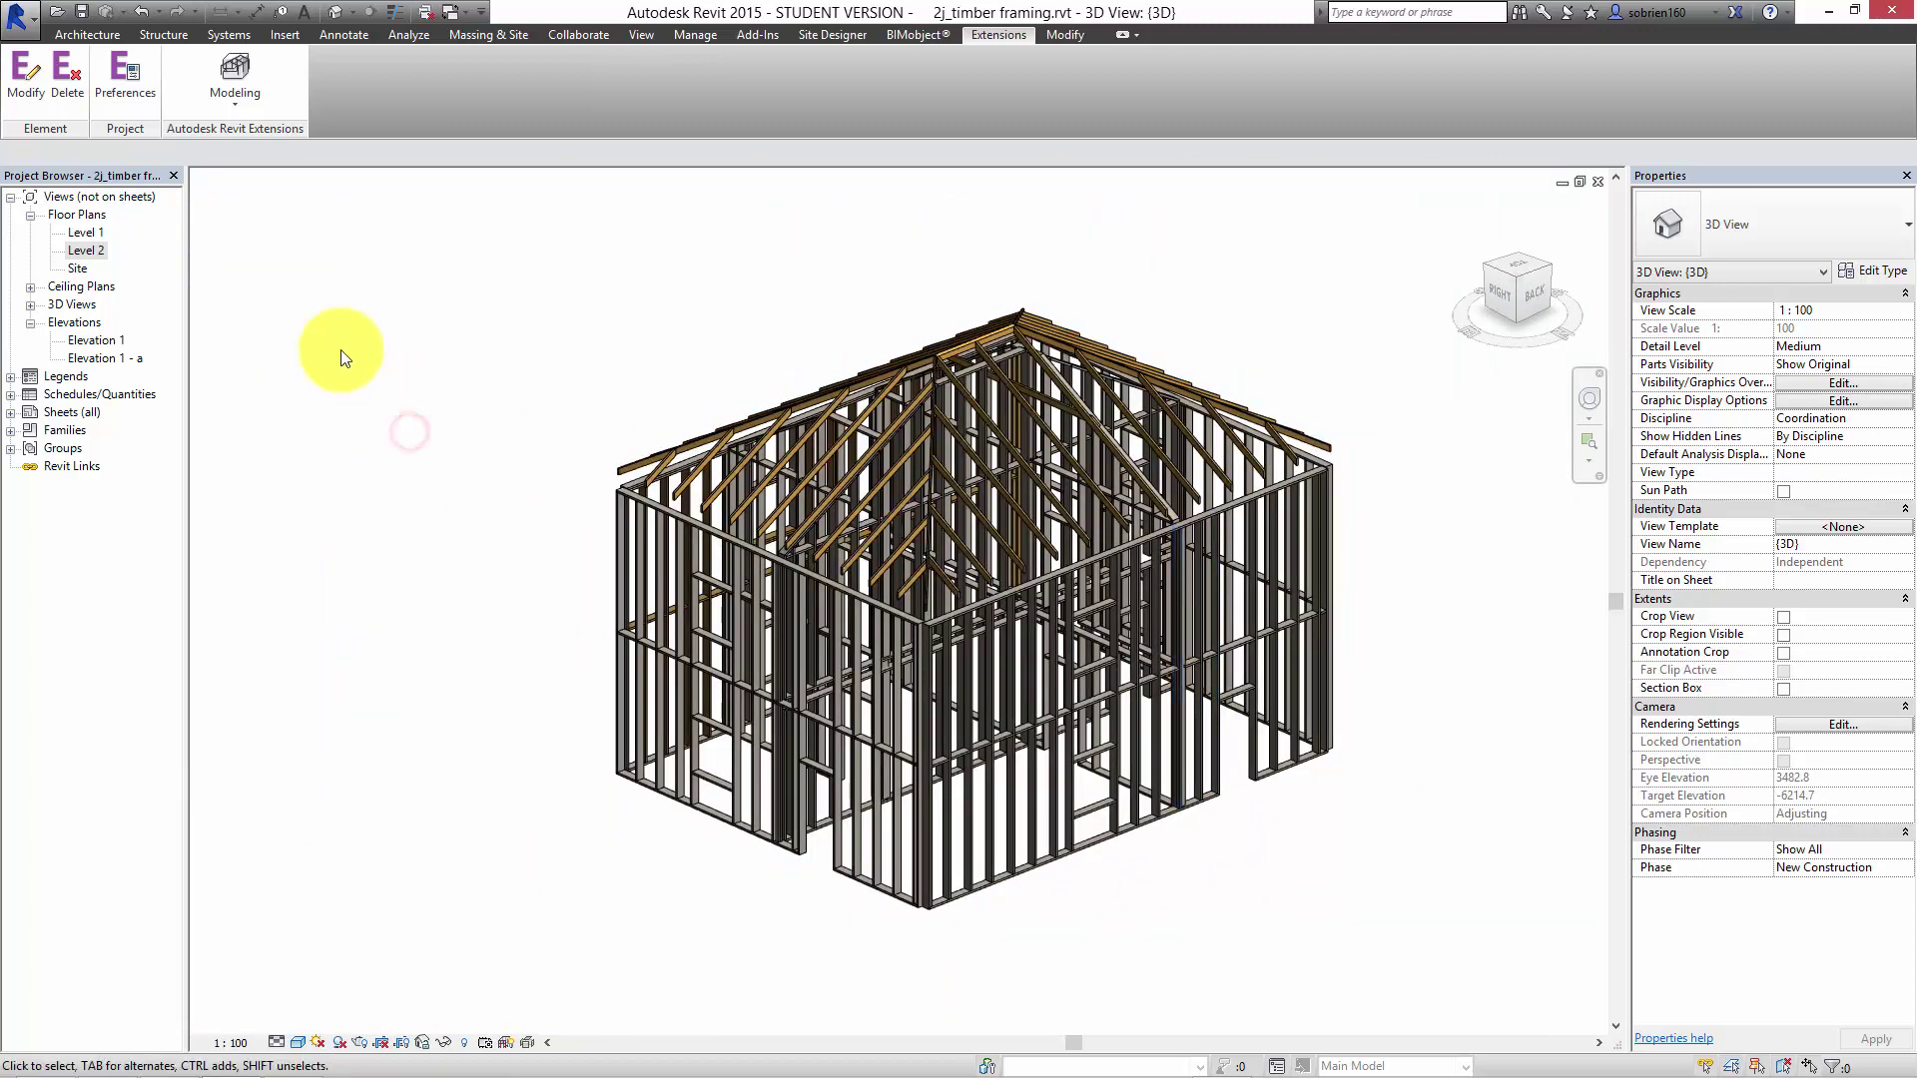
Open the Level 1 floor plan and delete the Elevation 1 - a framing elevation above grid 1, accepting the deletion of its view.
{"action": "double_click", "coordinate": [91, 234]}
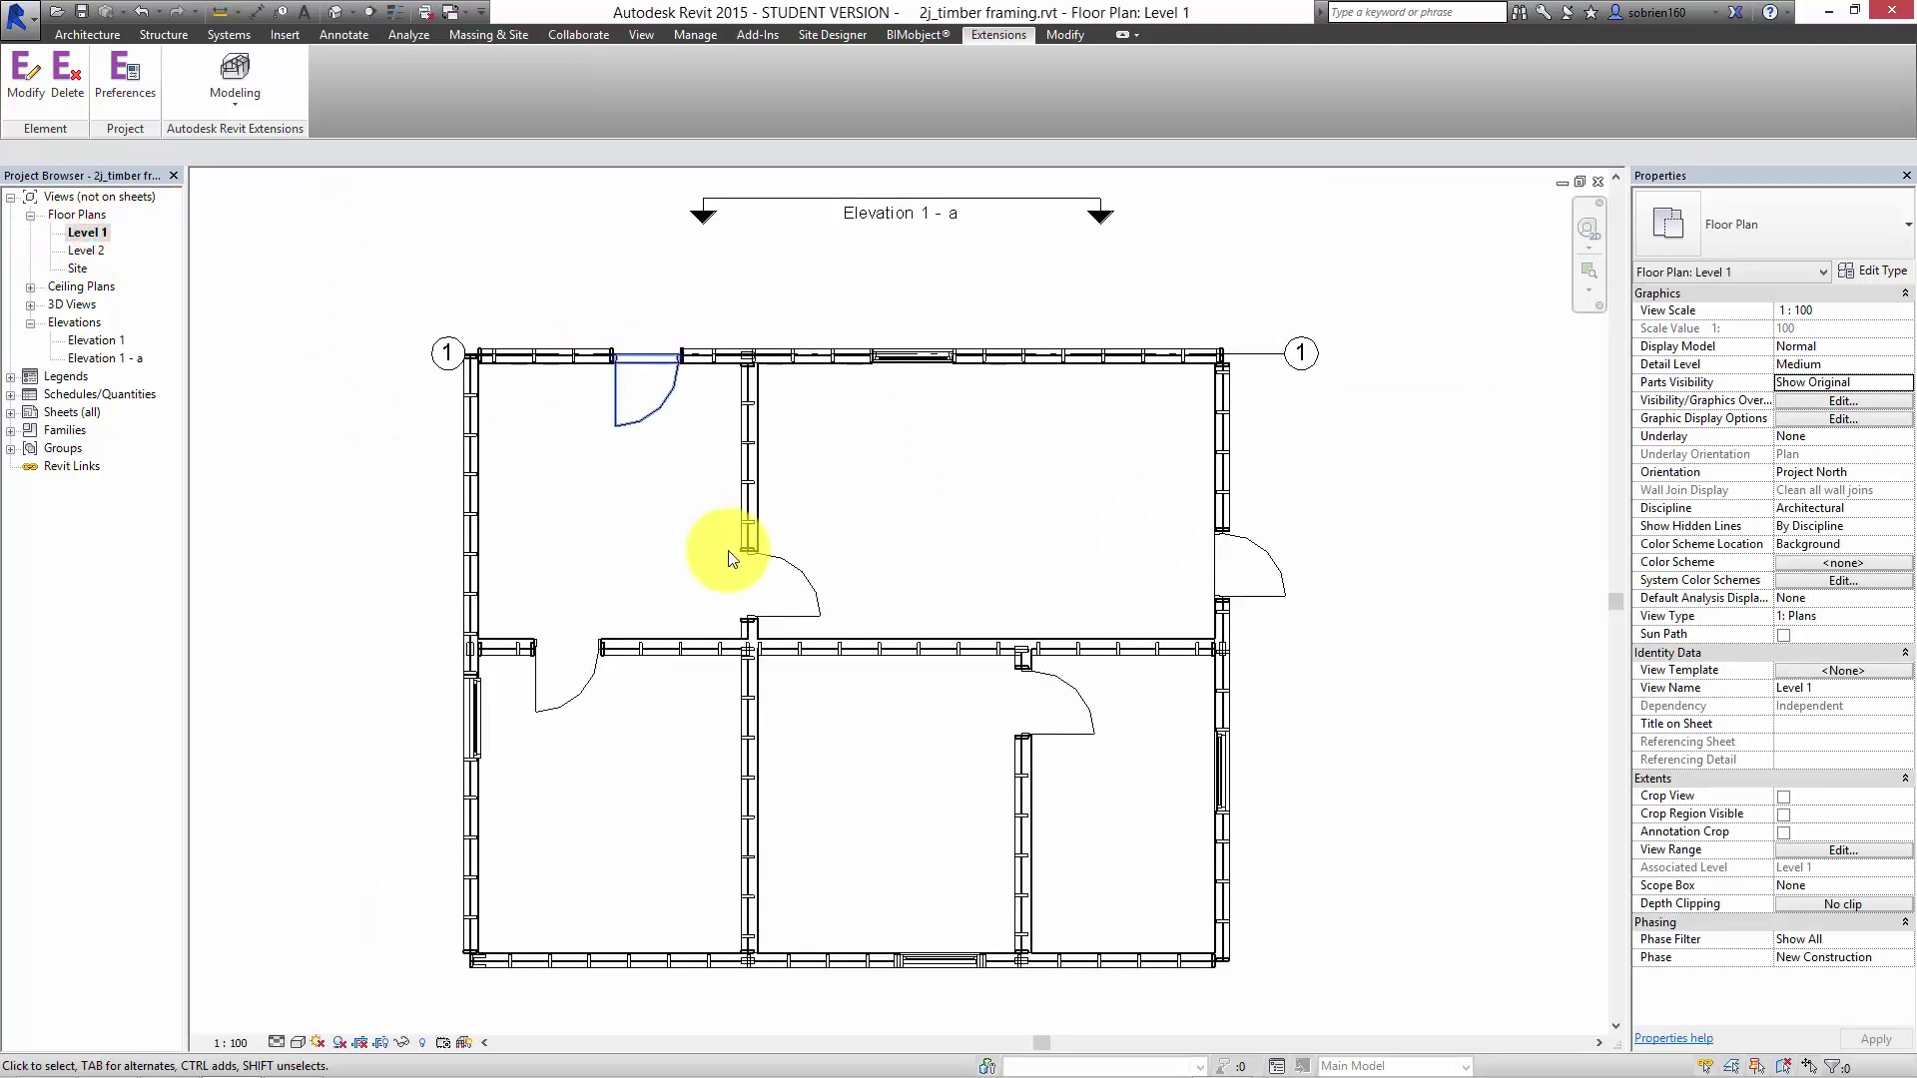
{"action": "scroll", "coordinate": [732, 559], "scroll_direction": "up", "scroll_amount": 8}
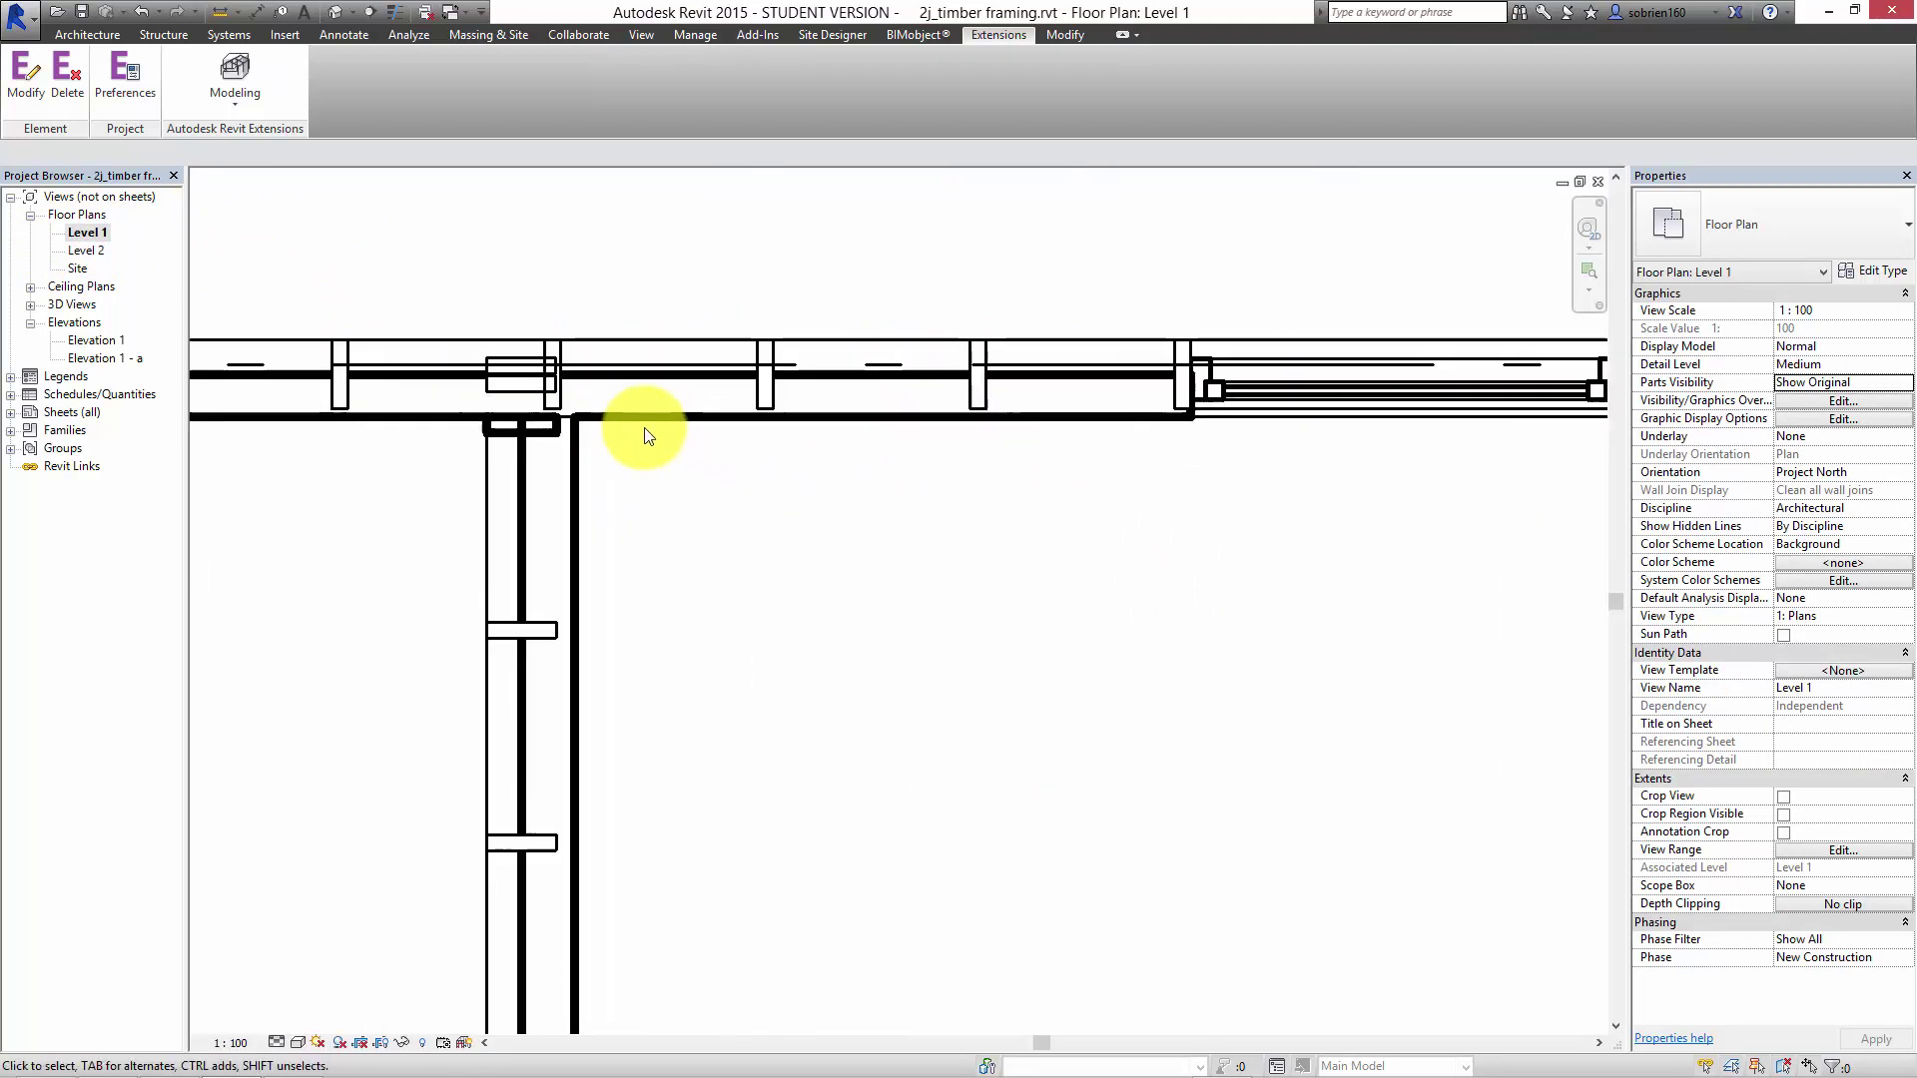
{"action": "scroll", "coordinate": [1010, 475], "scroll_direction": "down", "scroll_amount": 5}
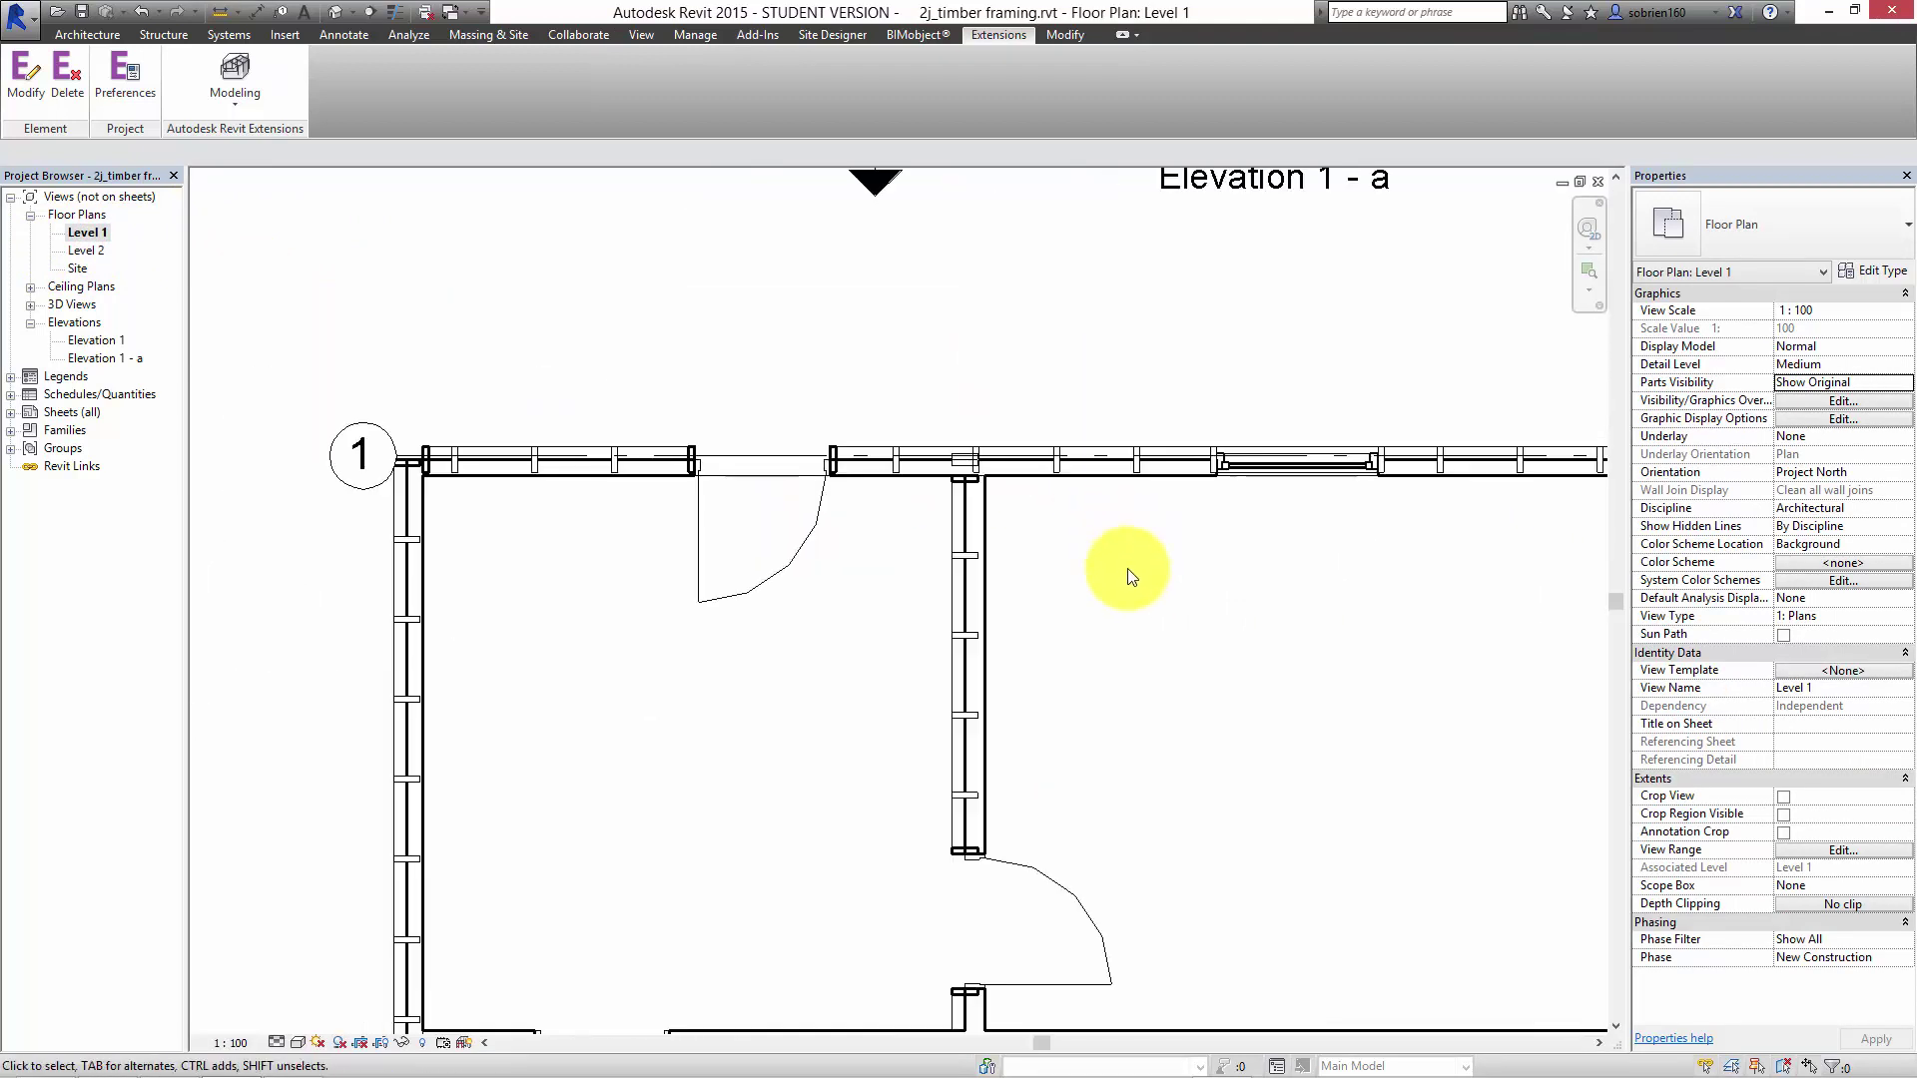
{"action": "scroll", "coordinate": [1128, 569], "scroll_direction": "down", "scroll_amount": 3}
{"action": "mouse_move", "coordinate": [1122, 589]}
{"action": "middle_mouse_down"}
{"action": "mouse_move", "coordinate": [919, 442]}
{"action": "mouse_move", "coordinate": [817, 567]}
{"action": "mouse_move", "coordinate": [834, 653]}
{"action": "middle_mouse_up"}
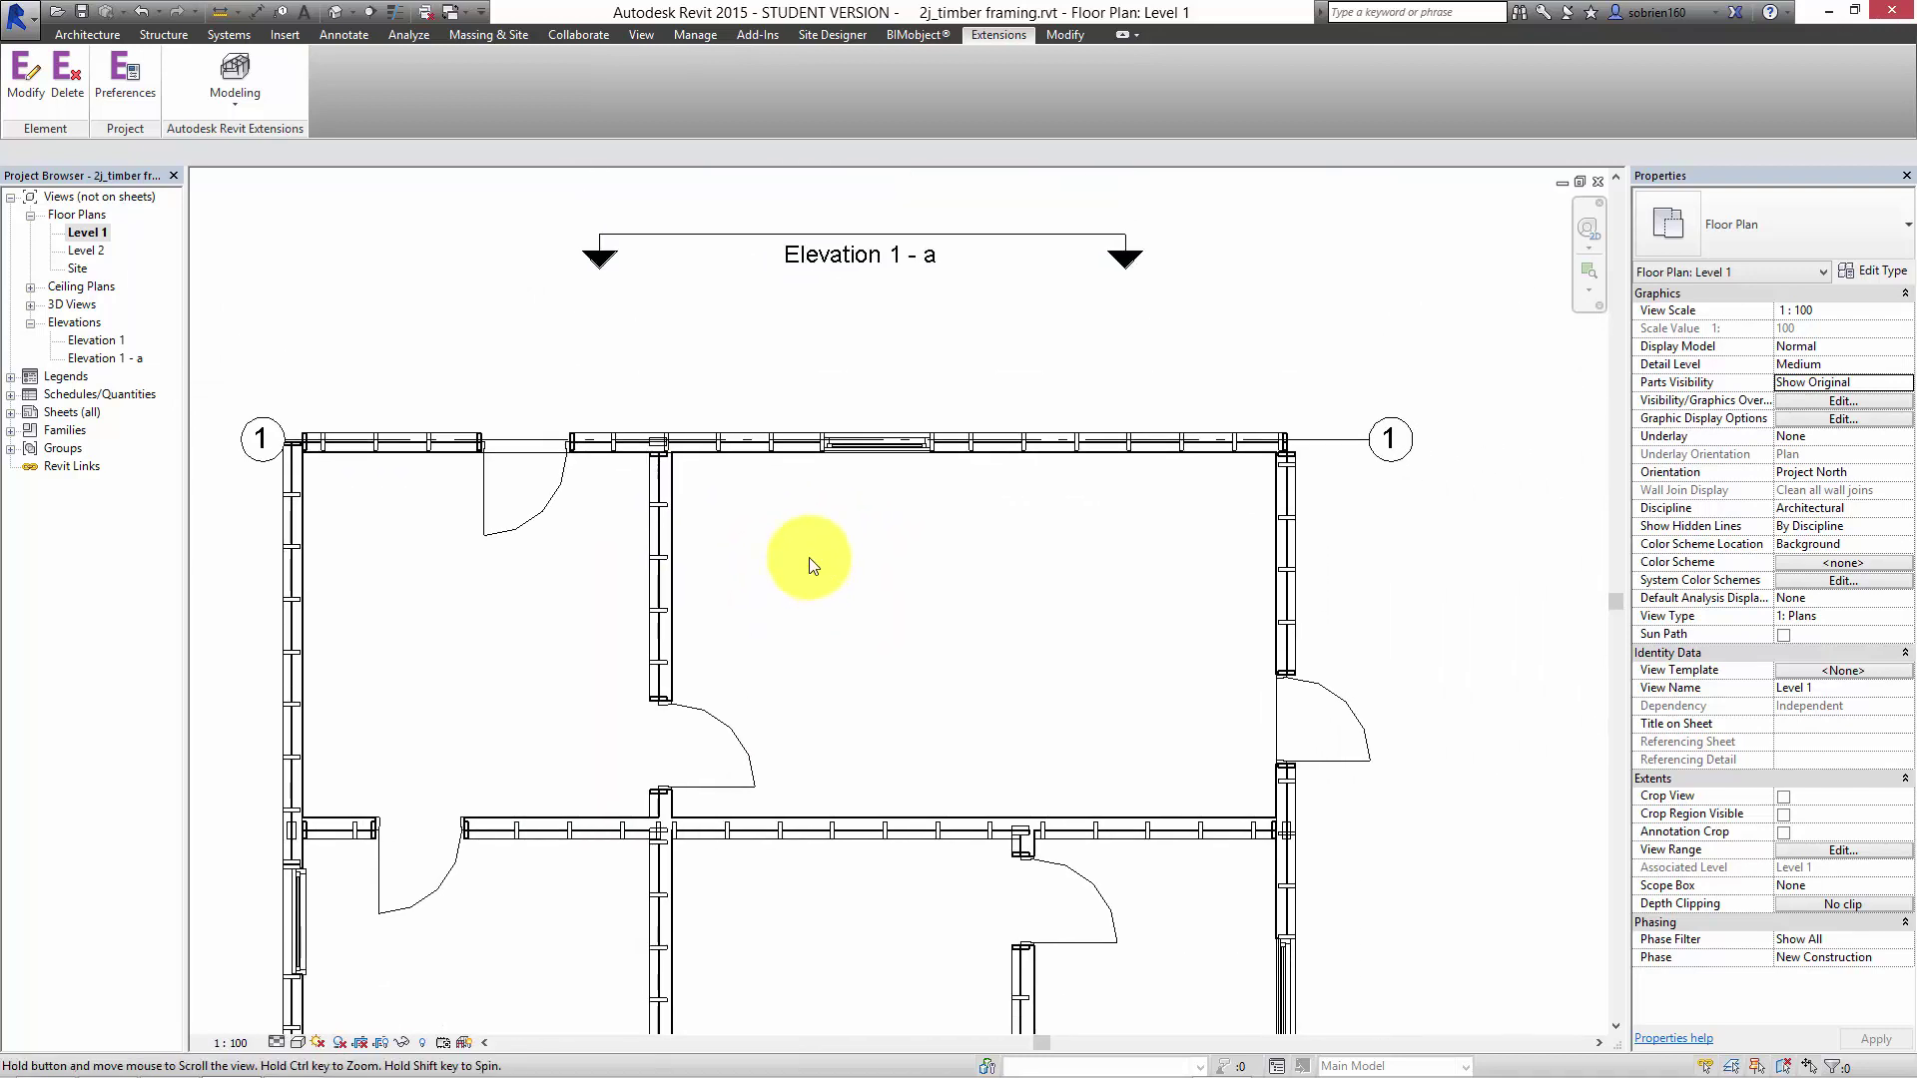
{"action": "left_click", "coordinate": [857, 261]}
{"action": "key", "text": "Delete"}
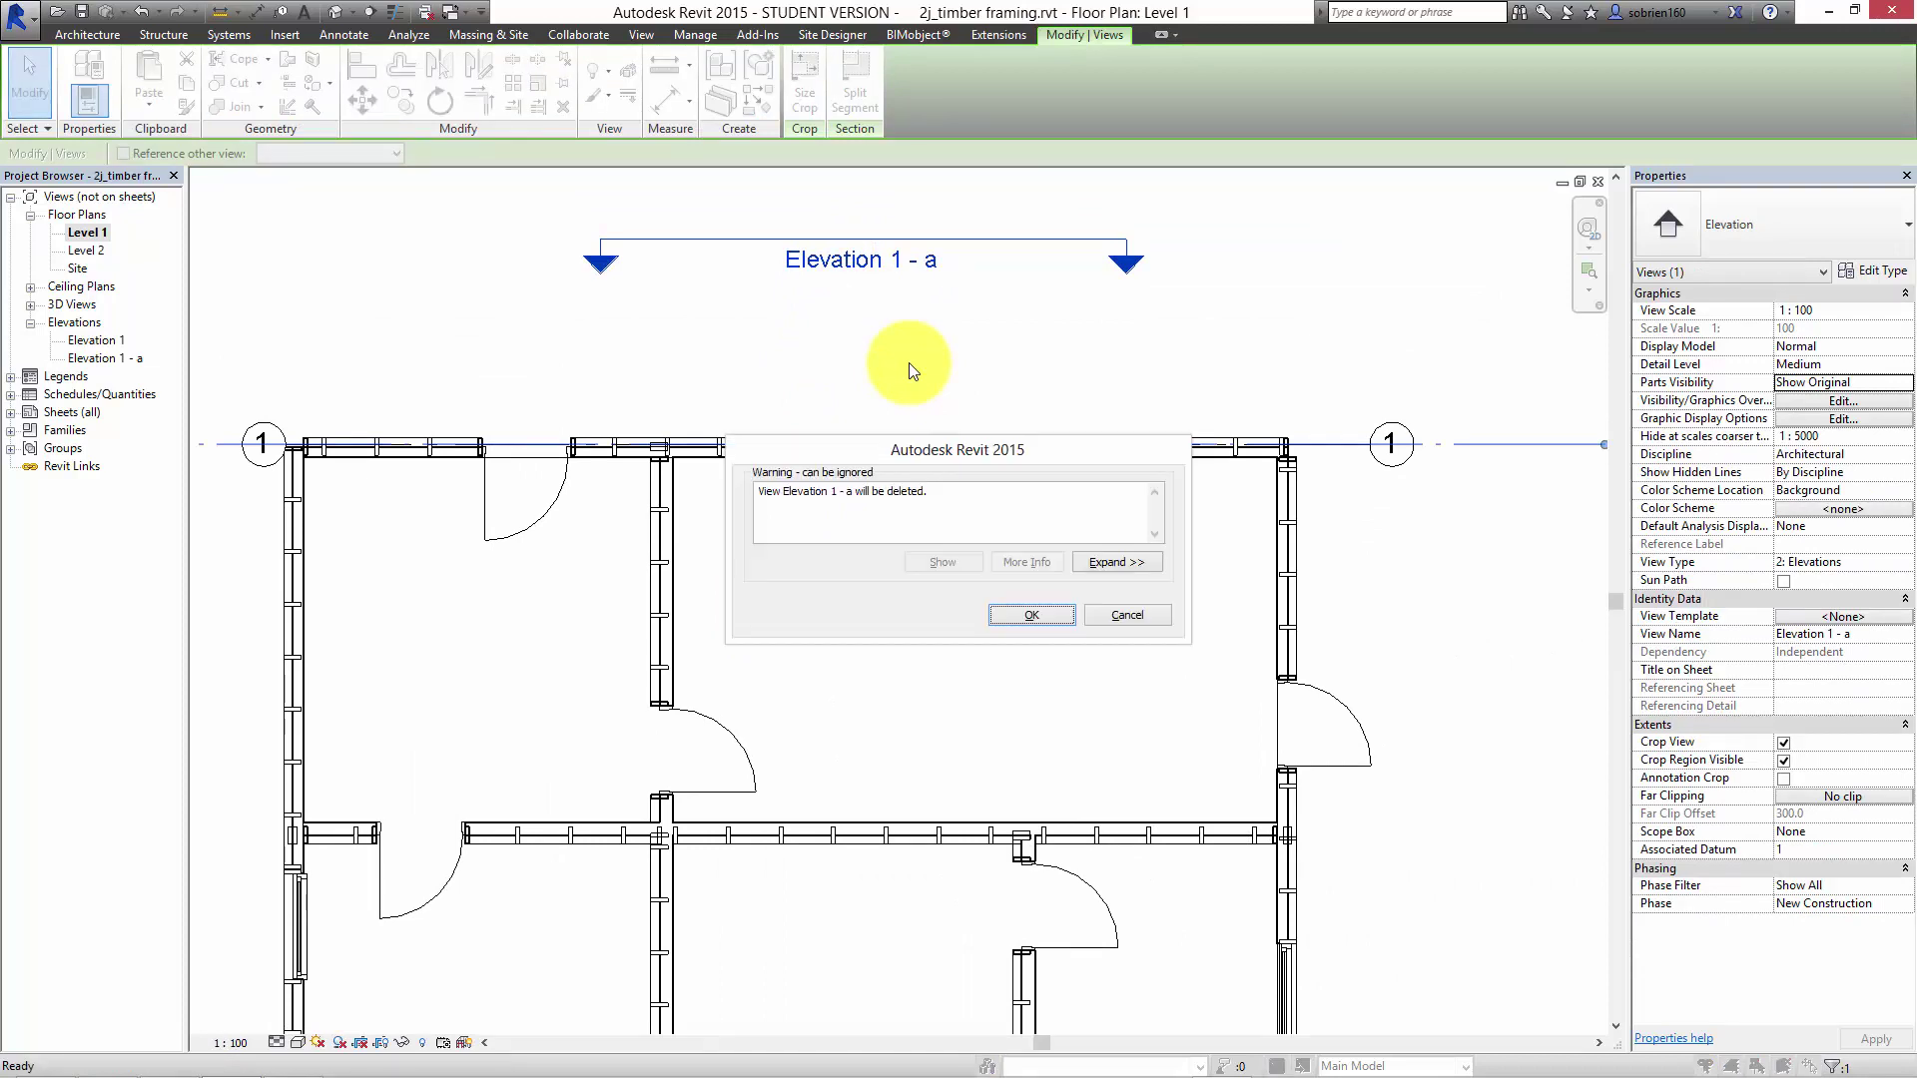
{"action": "left_click", "coordinate": [1031, 615]}
{"action": "left_click", "coordinate": [988, 671]}
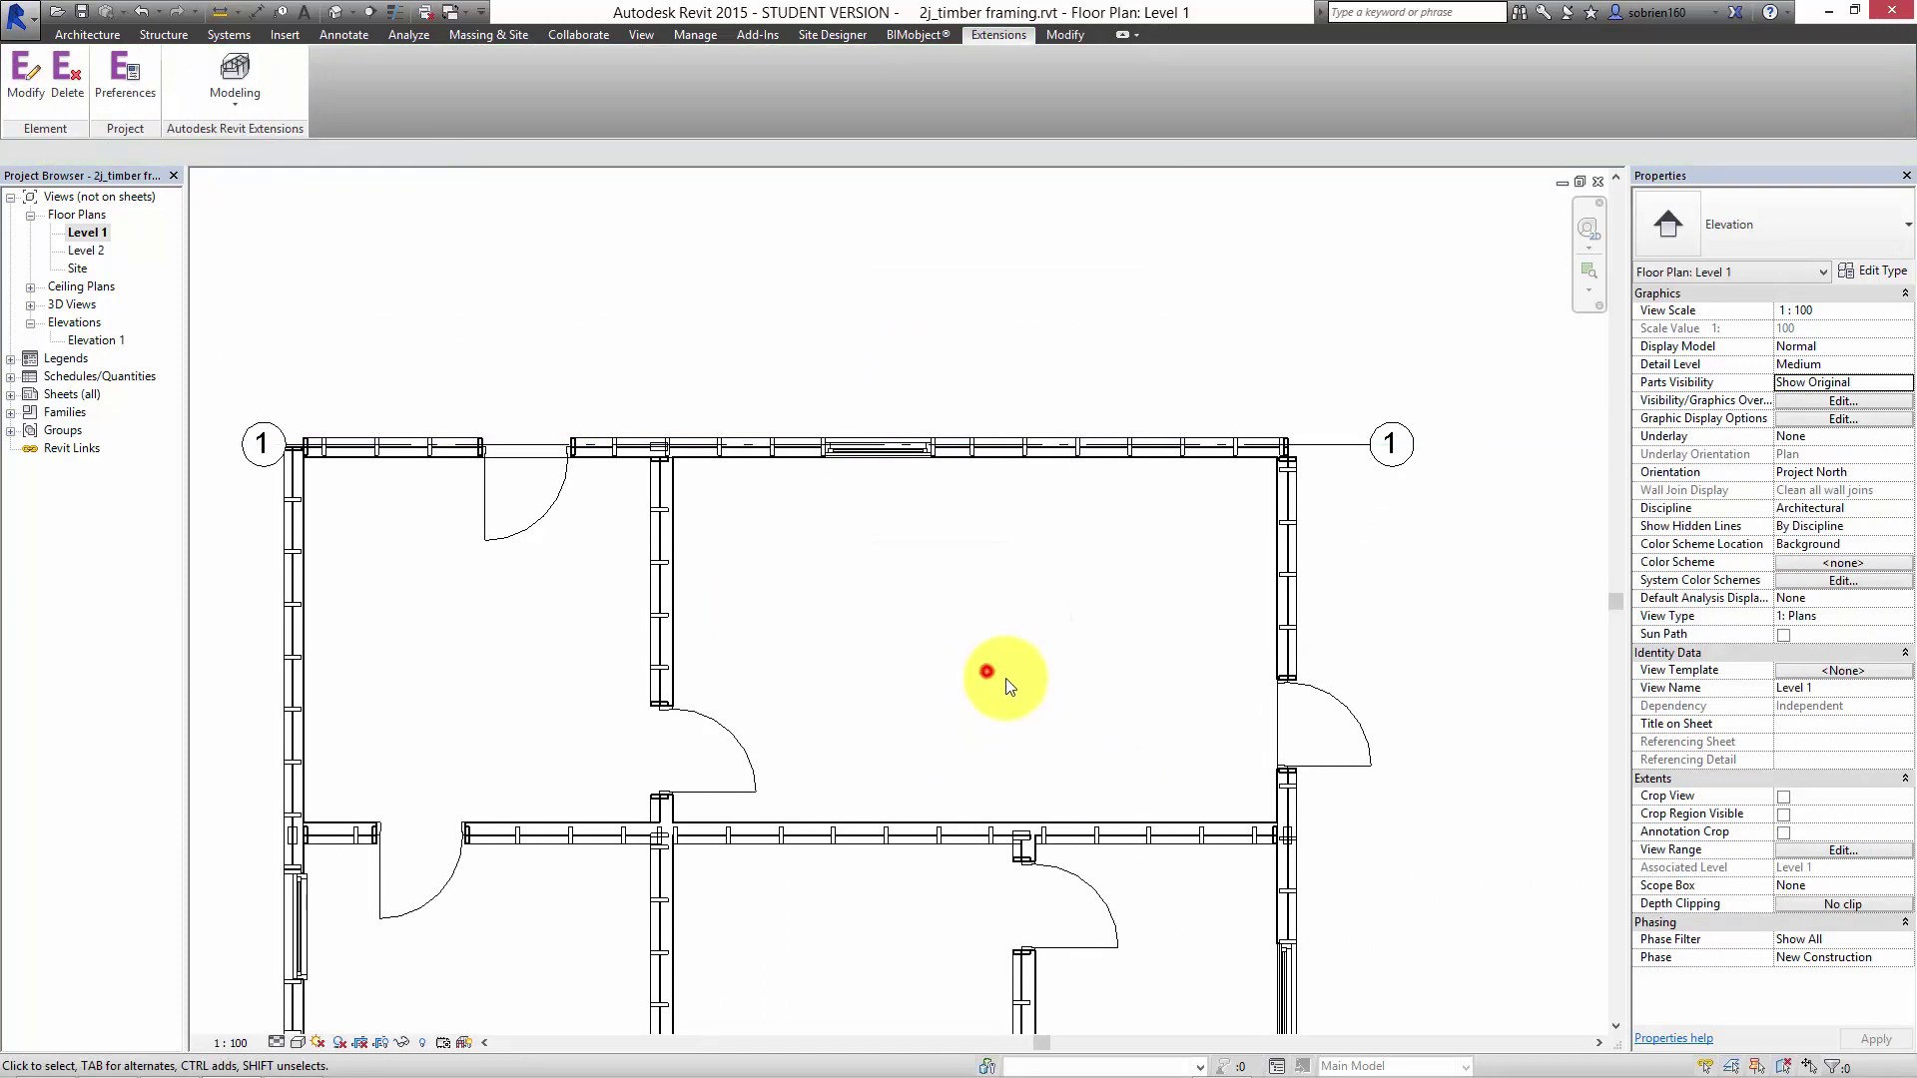
Draw a vertical grid line along the right-hand exterior wall, from its upper corner on grid 1 to below the lower corner.
{"action": "scroll", "coordinate": [1039, 642], "scroll_direction": "down", "scroll_amount": 2}
{"action": "middle_click_drag", "start_coordinate": [1284, 428], "coordinate": [1274, 342]}
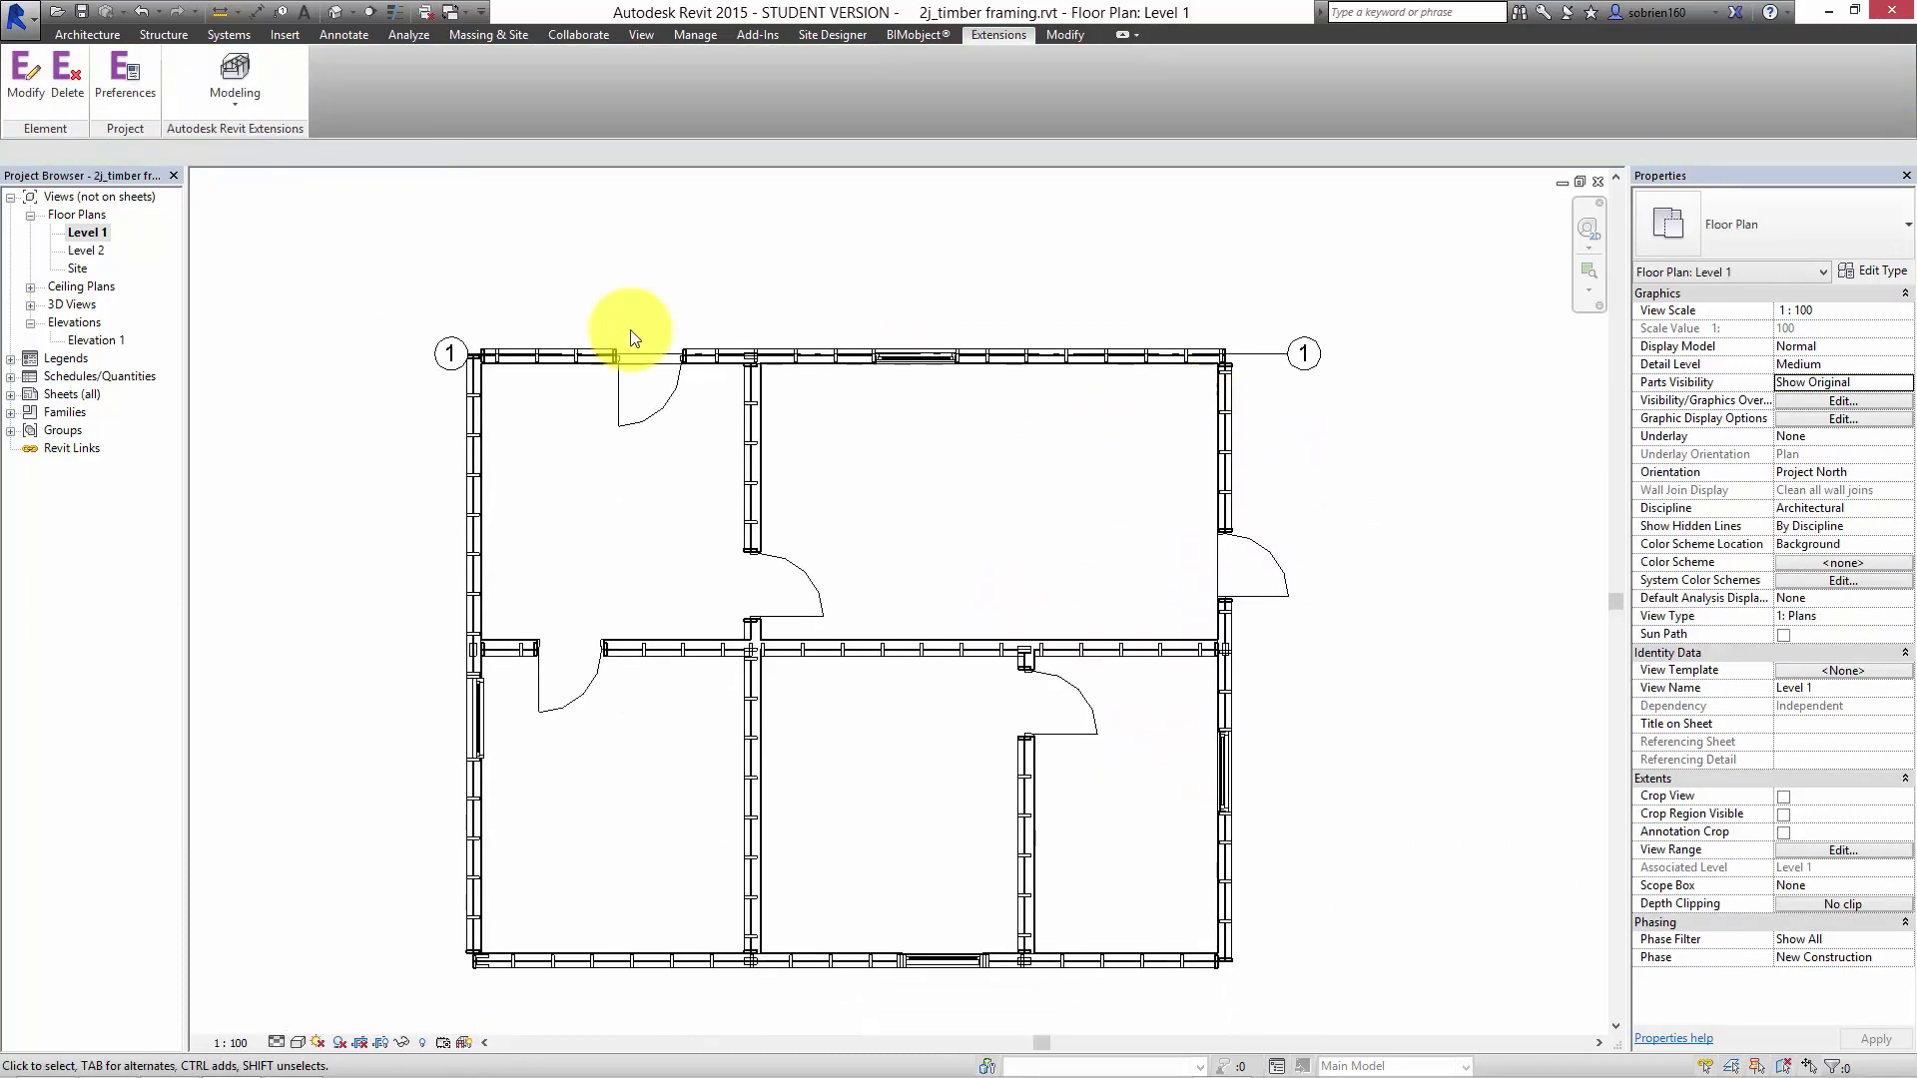
{"action": "left_click", "coordinate": [90, 32]}
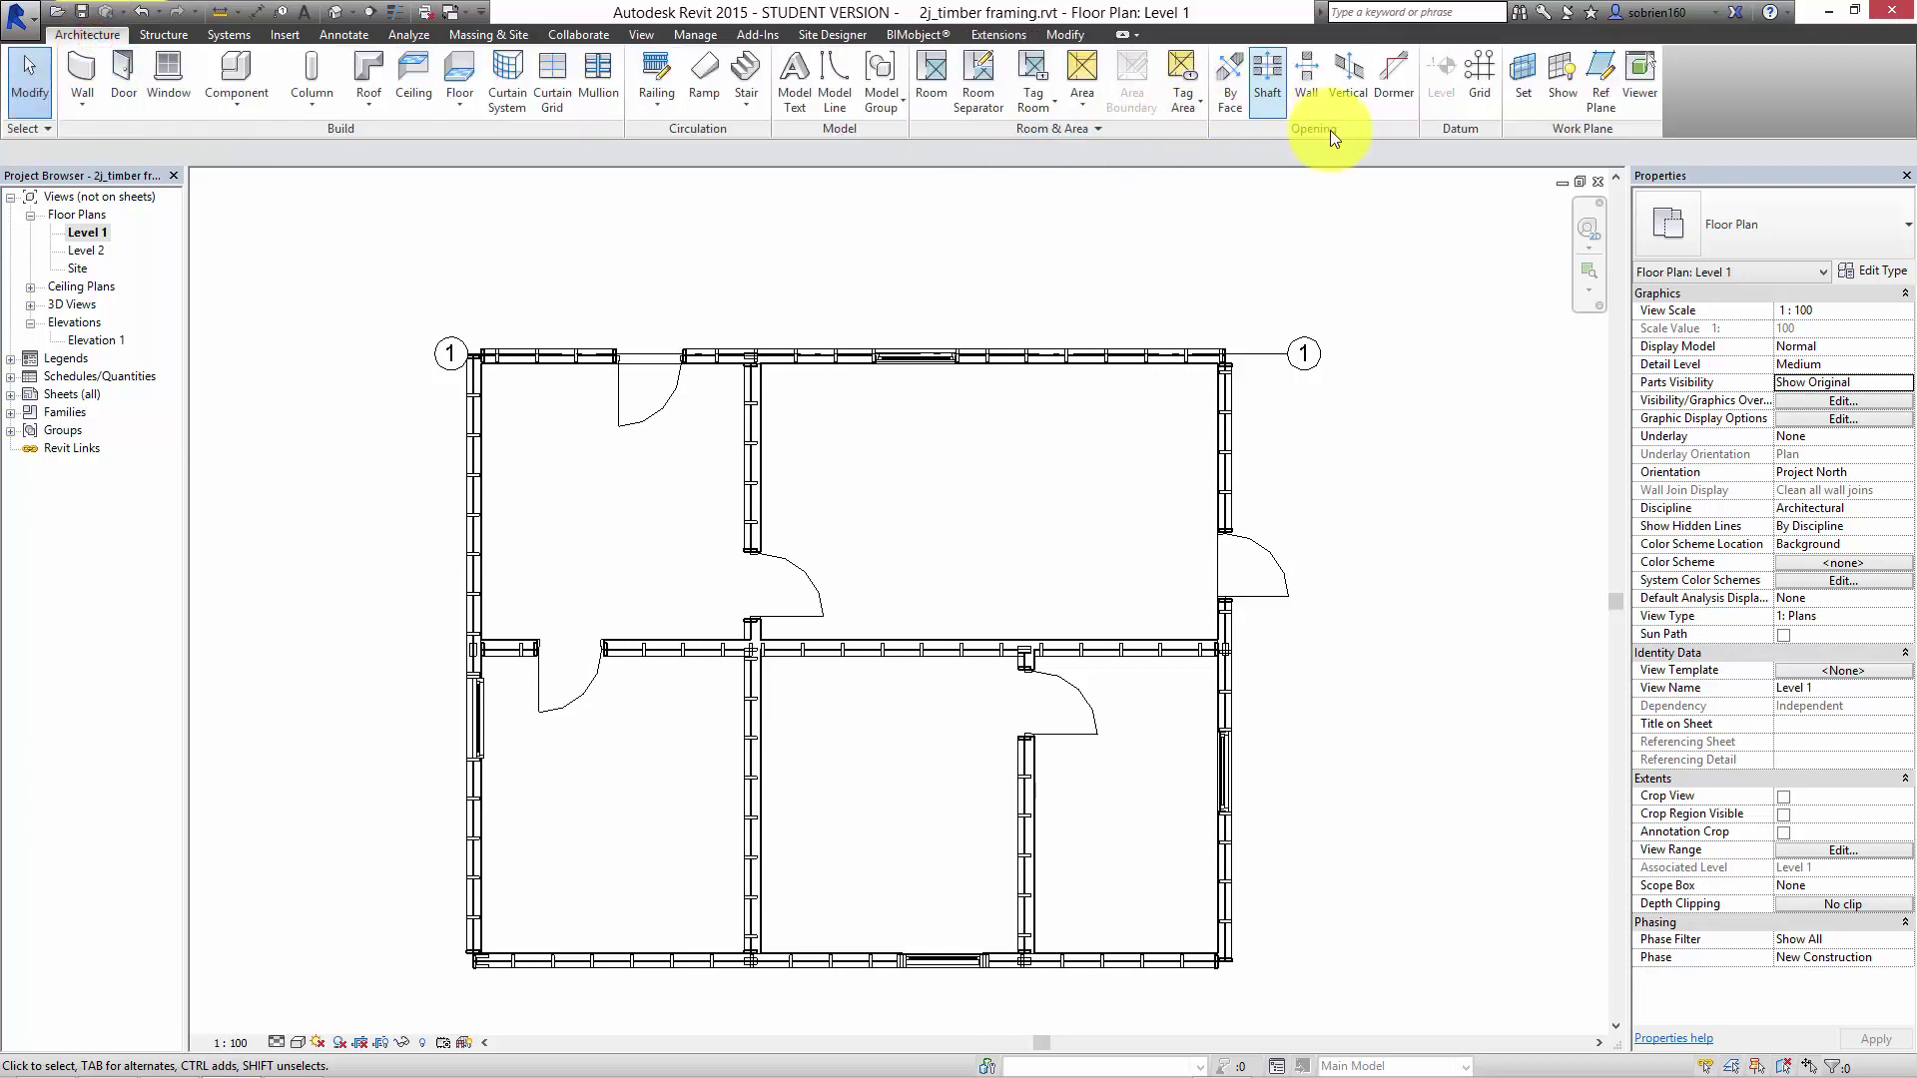
{"action": "left_click", "coordinate": [1479, 72]}
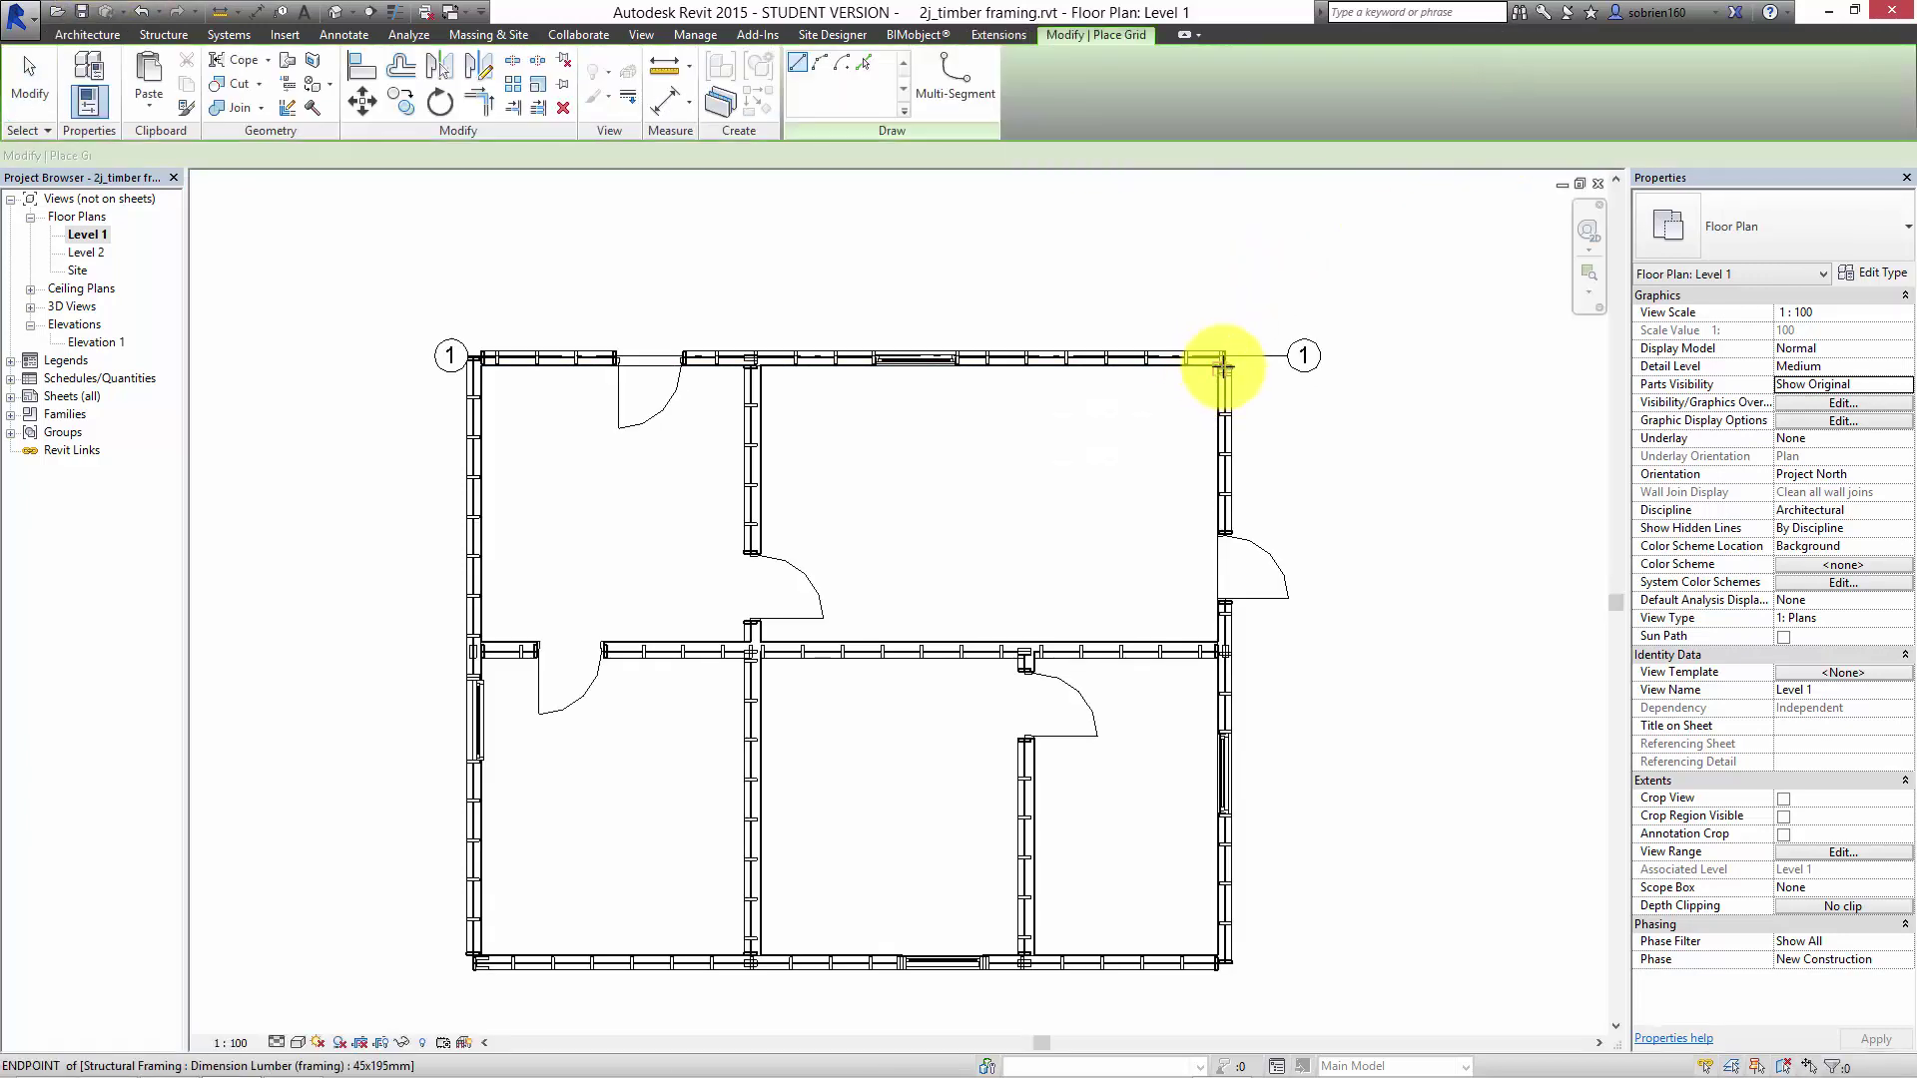
{"action": "scroll", "coordinate": [1230, 372], "scroll_direction": "up", "scroll_amount": 5}
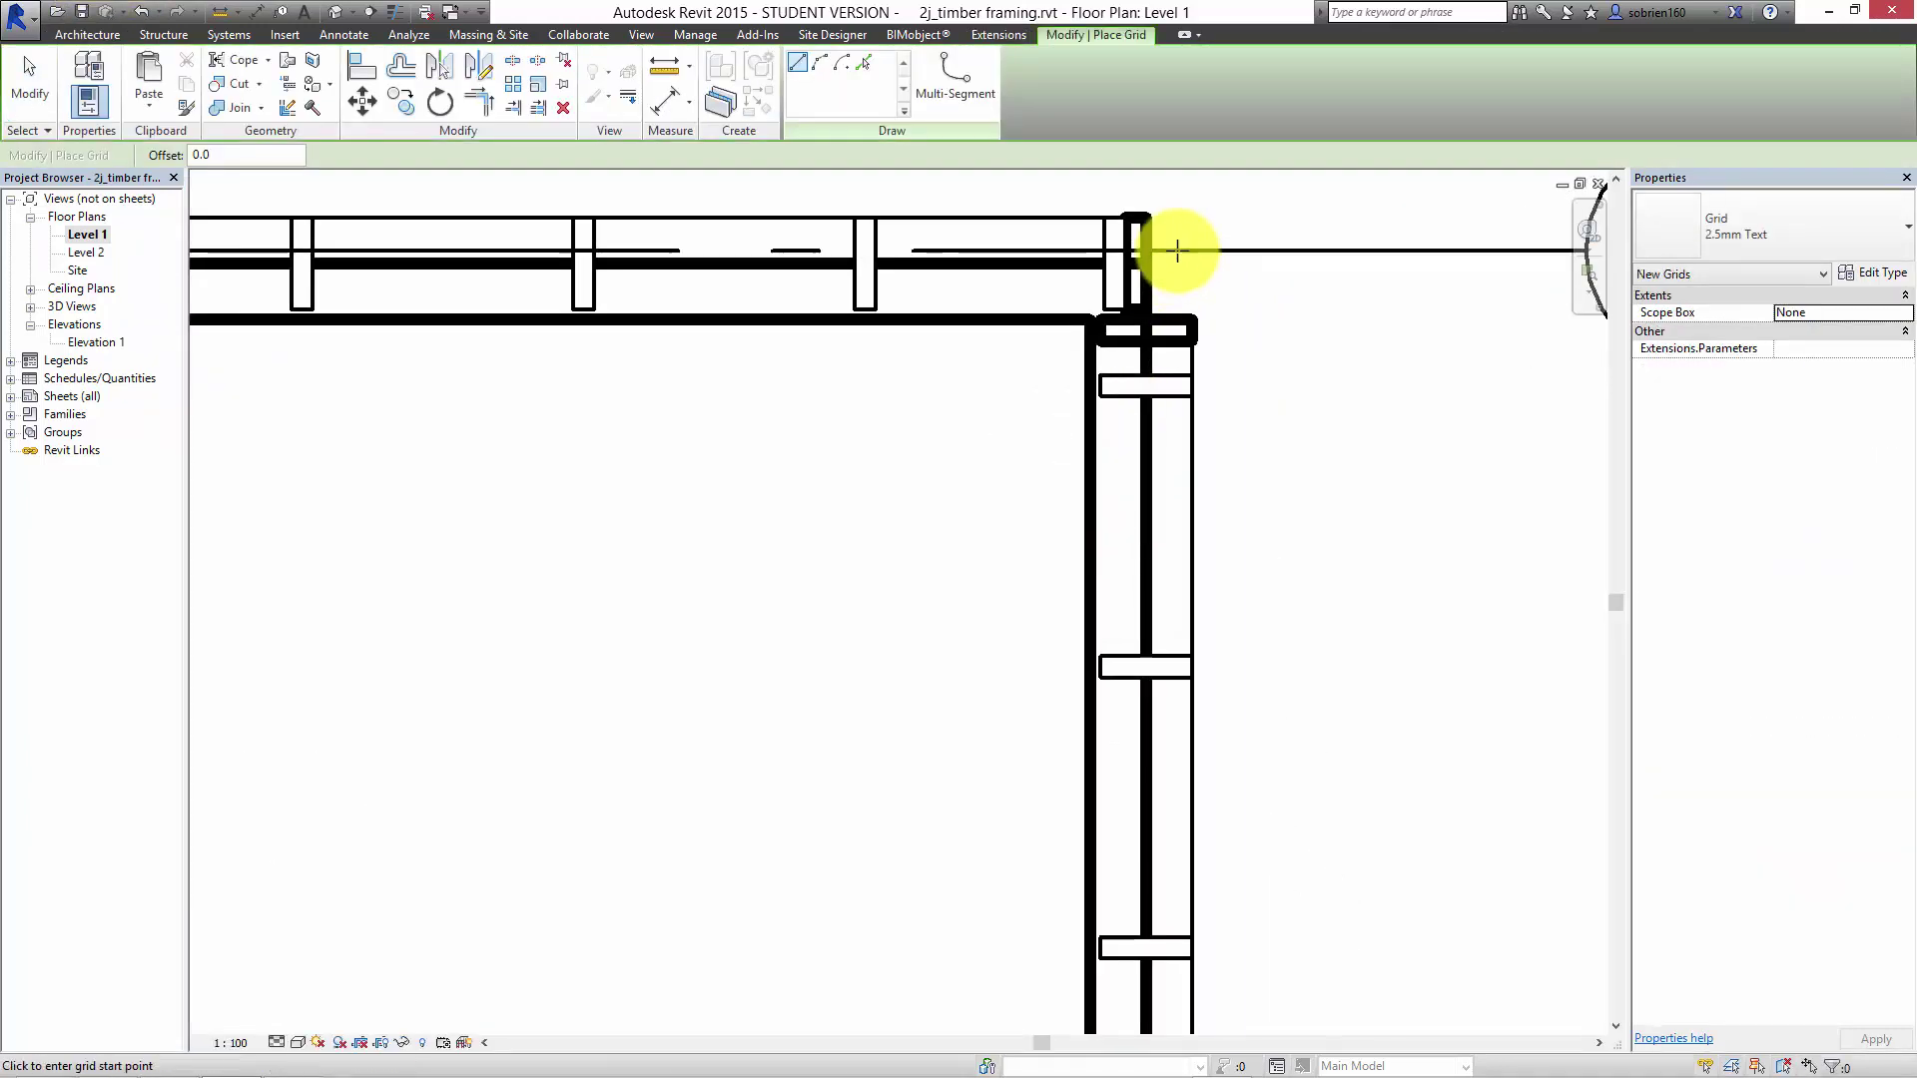
{"action": "left_click", "coordinate": [1146, 252]}
{"action": "scroll", "coordinate": [1153, 699], "scroll_direction": "down", "scroll_amount": 2}
{"action": "middle_click_drag", "start_coordinate": [1154, 813], "coordinate": [1052, 73]}
{"action": "scroll", "coordinate": [1052, 78], "scroll_direction": "down", "scroll_amount": 1}
{"action": "middle_click_drag", "start_coordinate": [1074, 879], "coordinate": [1036, 89]}
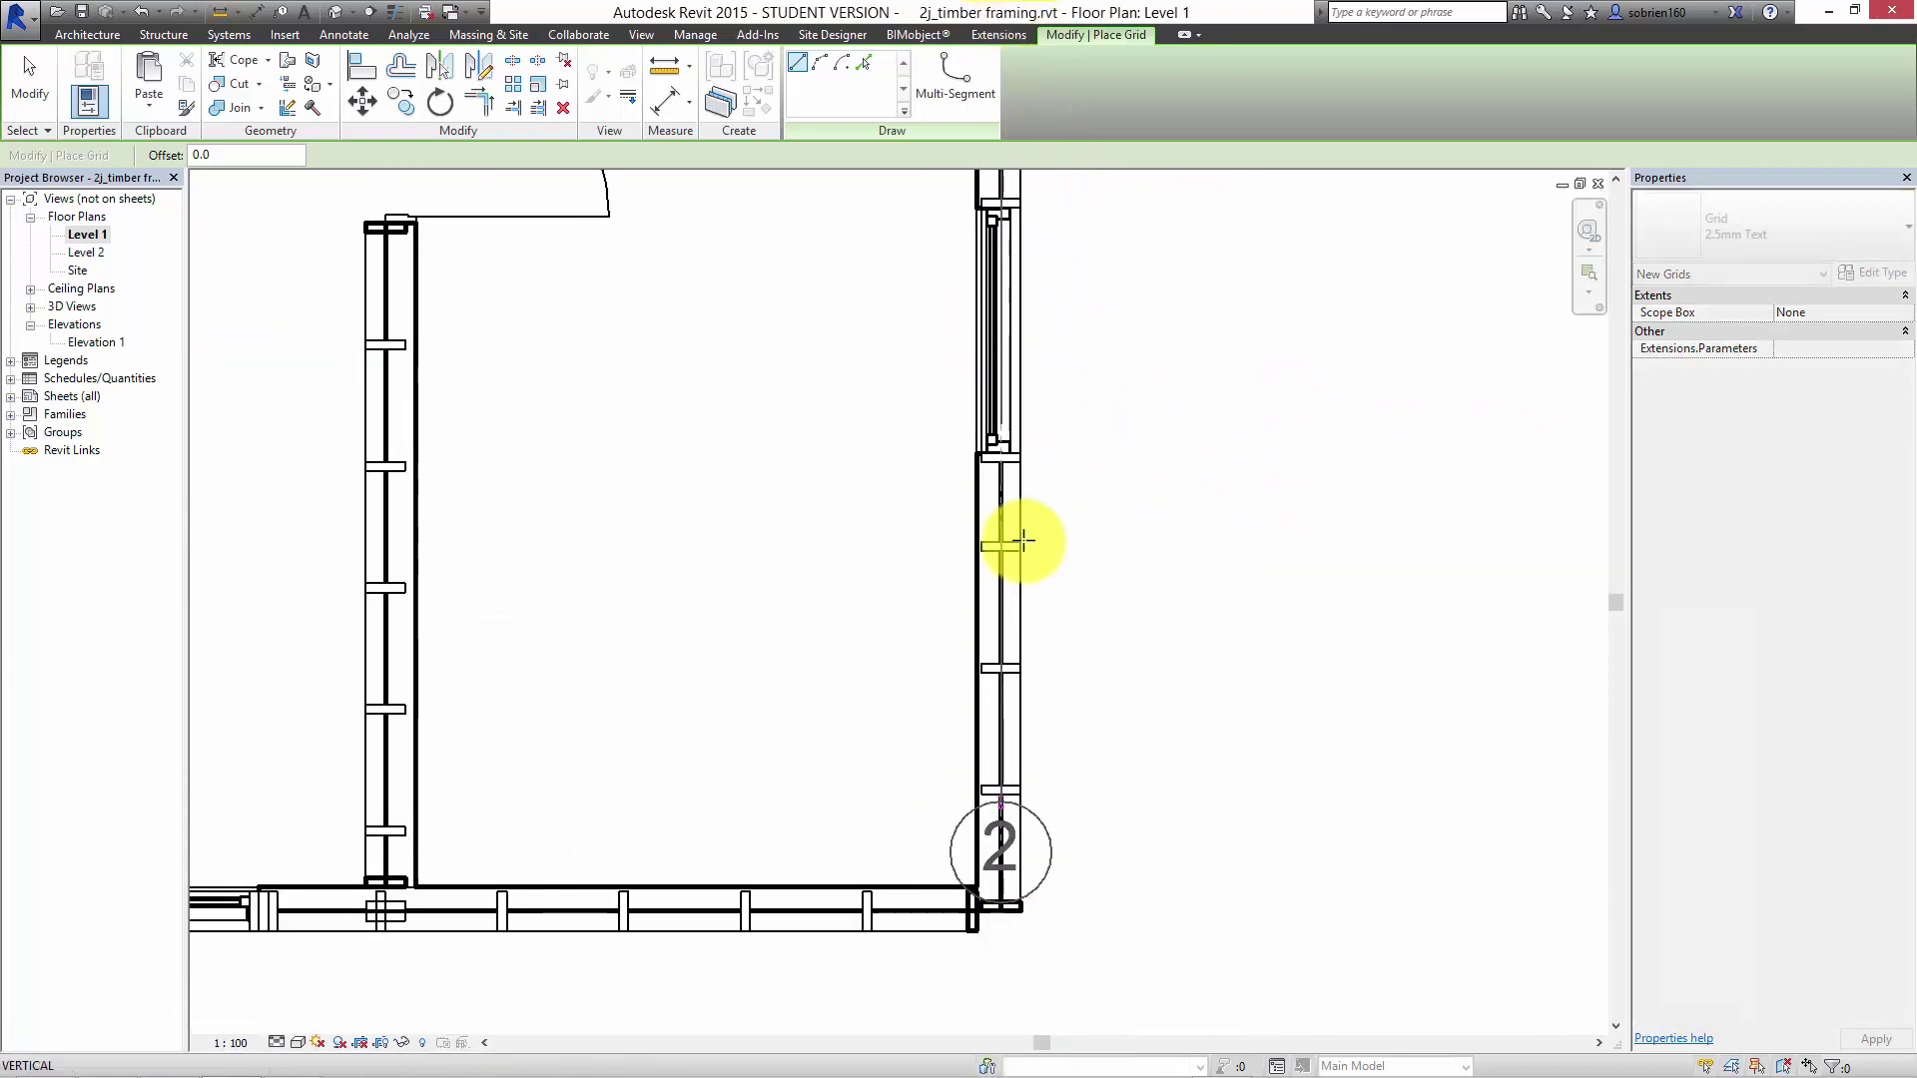
{"action": "middle_click_drag", "start_coordinate": [1031, 856], "coordinate": [971, 14]}
{"action": "middle_click_drag", "start_coordinate": [967, 314], "coordinate": [1055, 969]}
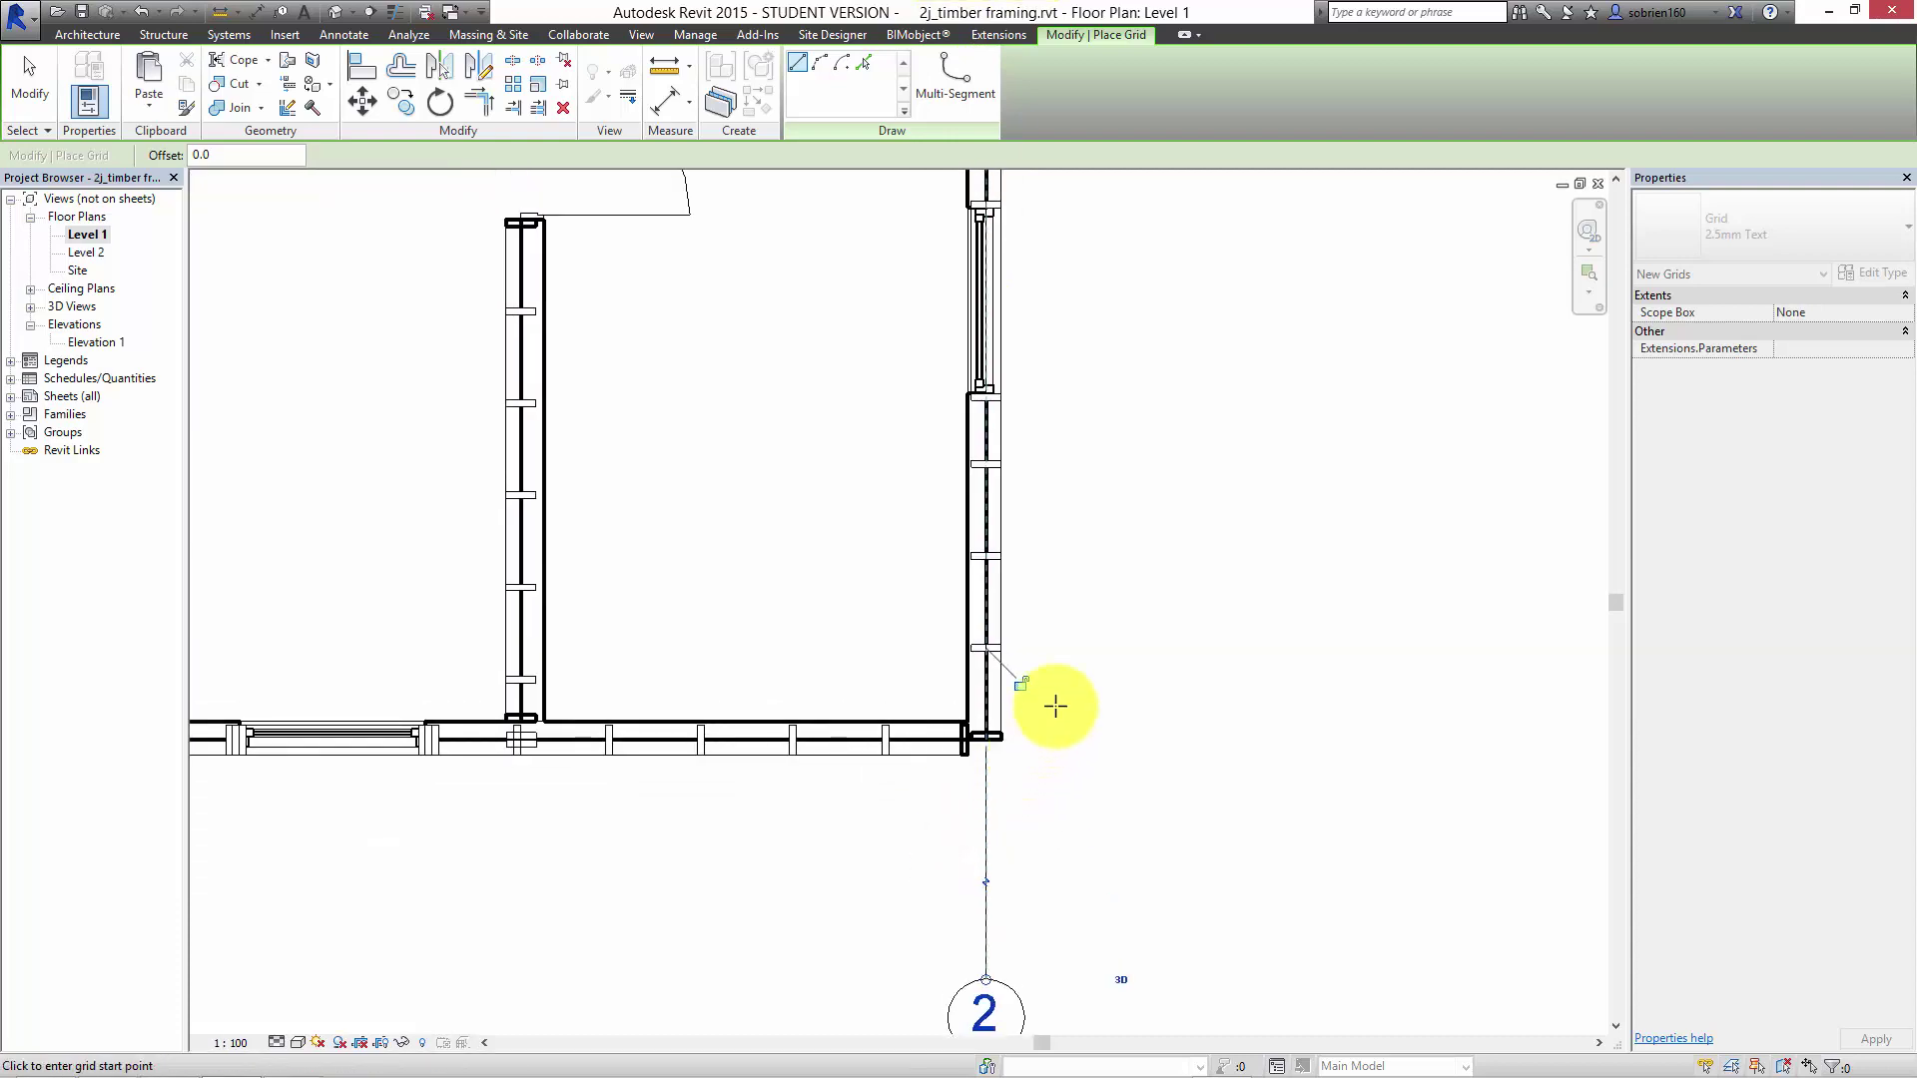
{"action": "scroll", "coordinate": [1053, 705], "scroll_direction": "down", "scroll_amount": 3}
{"action": "middle_click_drag", "start_coordinate": [1108, 512], "coordinate": [1121, 675]}
{"action": "scroll", "coordinate": [1098, 370], "scroll_direction": "up", "scroll_amount": 1}
{"action": "key", "text": "Escape"}
{"action": "scroll", "coordinate": [1063, 336], "scroll_direction": "up", "scroll_amount": 1}
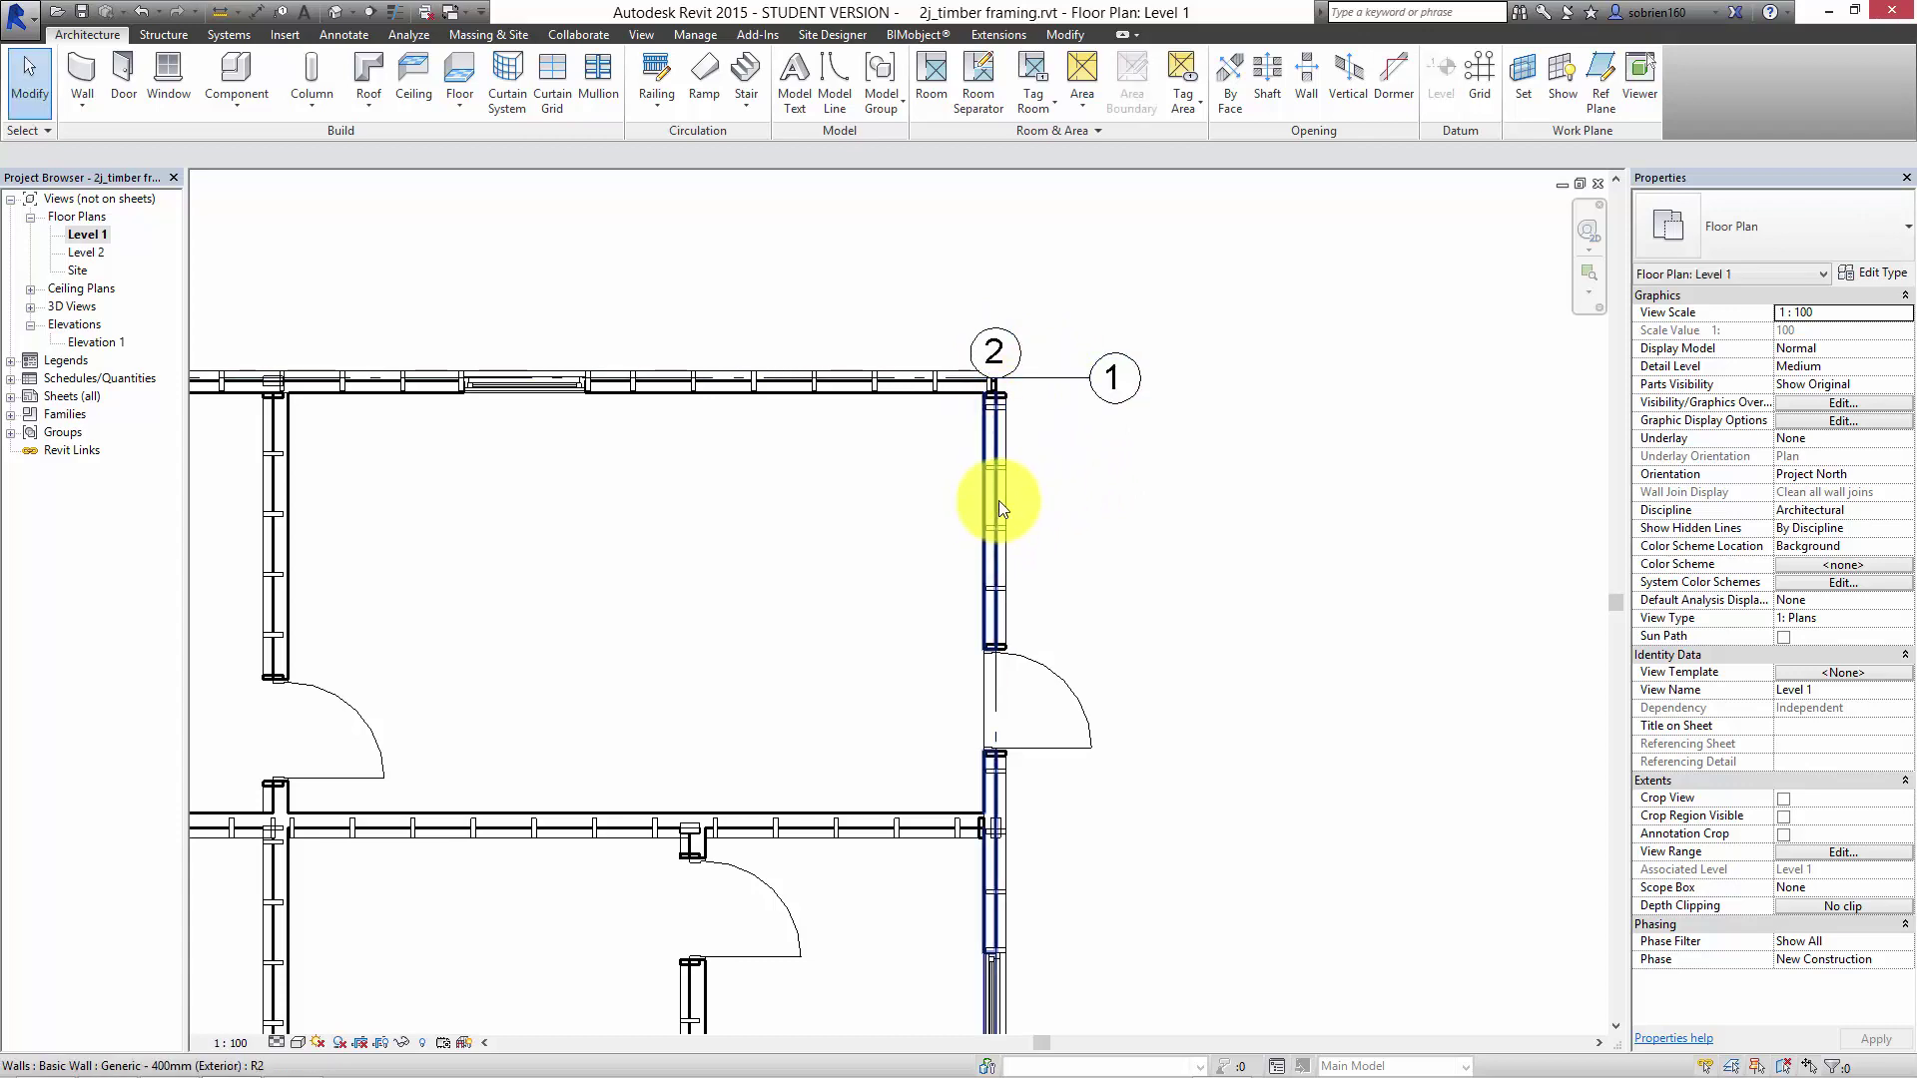
Place a framing elevation attached to grid 1, positioned above the upper exterior wall and looking toward the house.
{"action": "middle_click_drag", "start_coordinate": [1000, 378], "coordinate": [1010, 328]}
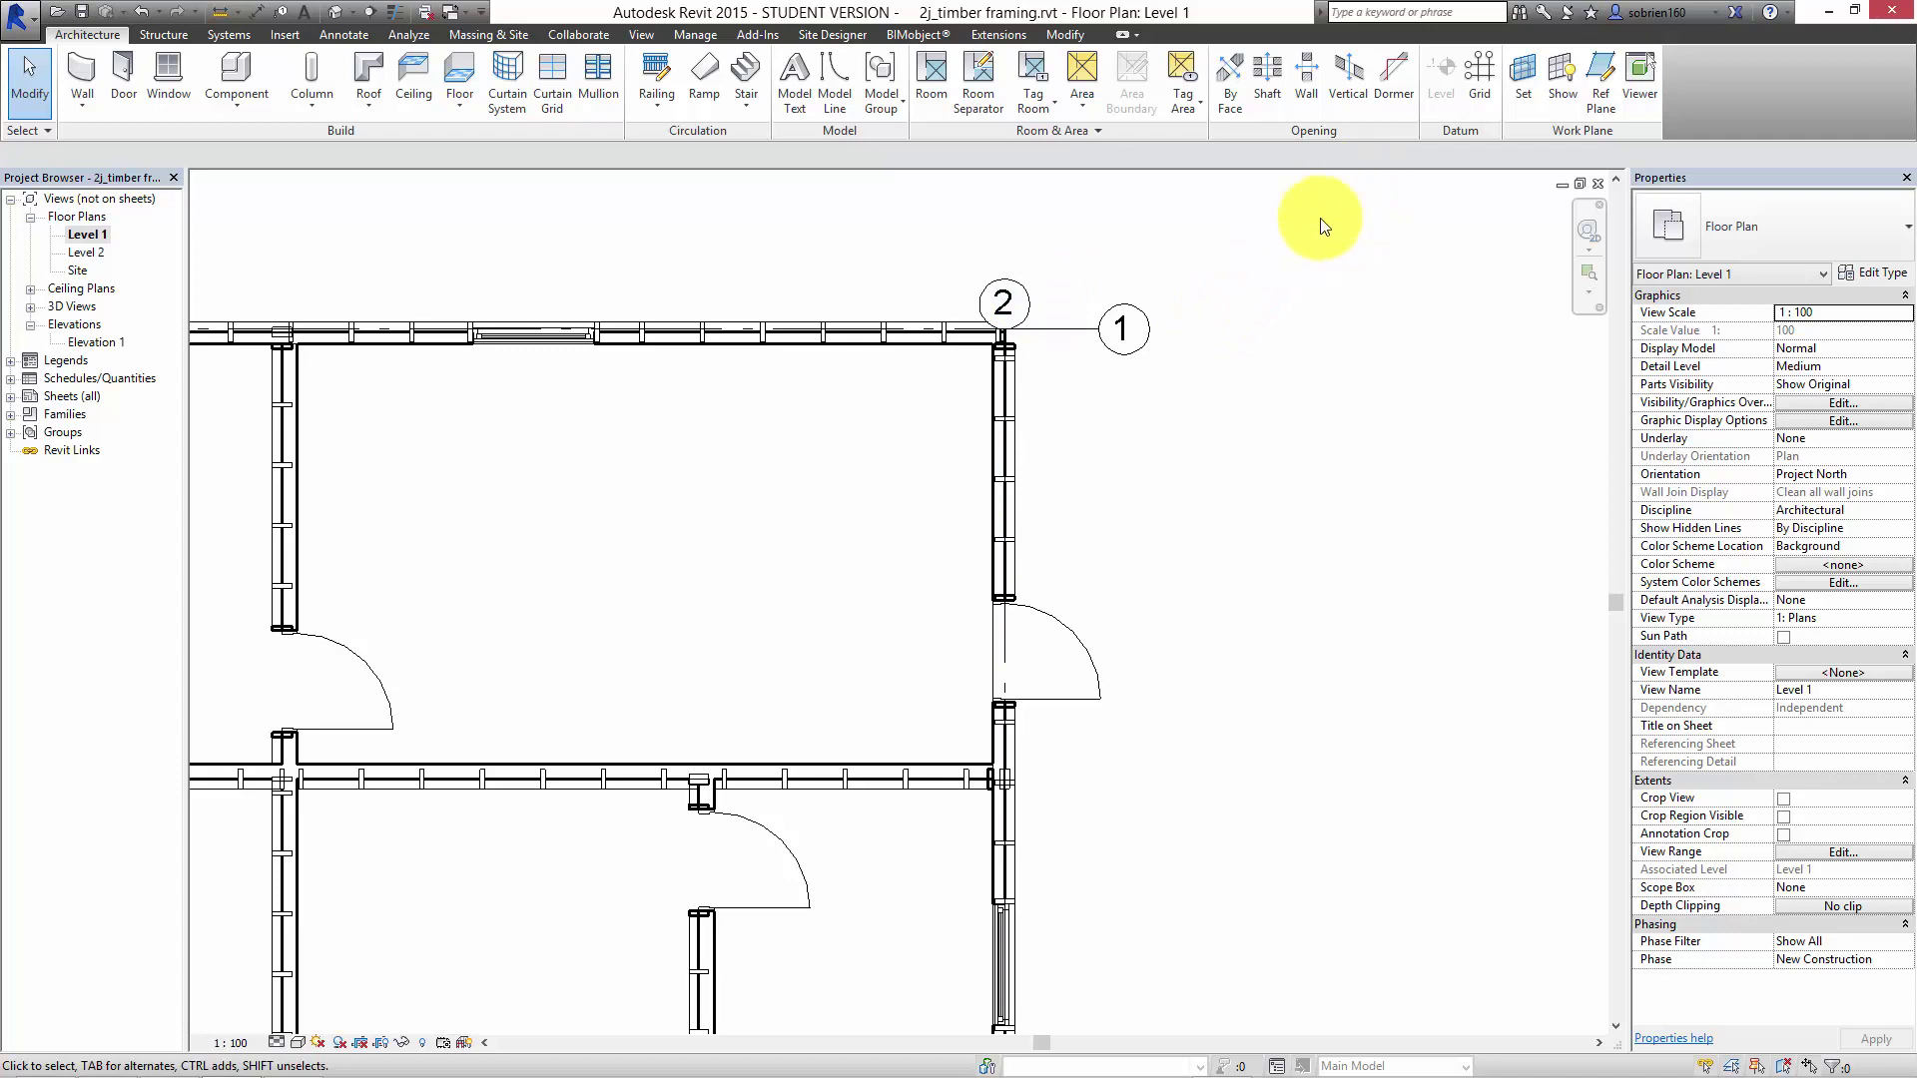
{"action": "middle_click_drag", "start_coordinate": [1260, 288], "coordinate": [1296, 334]}
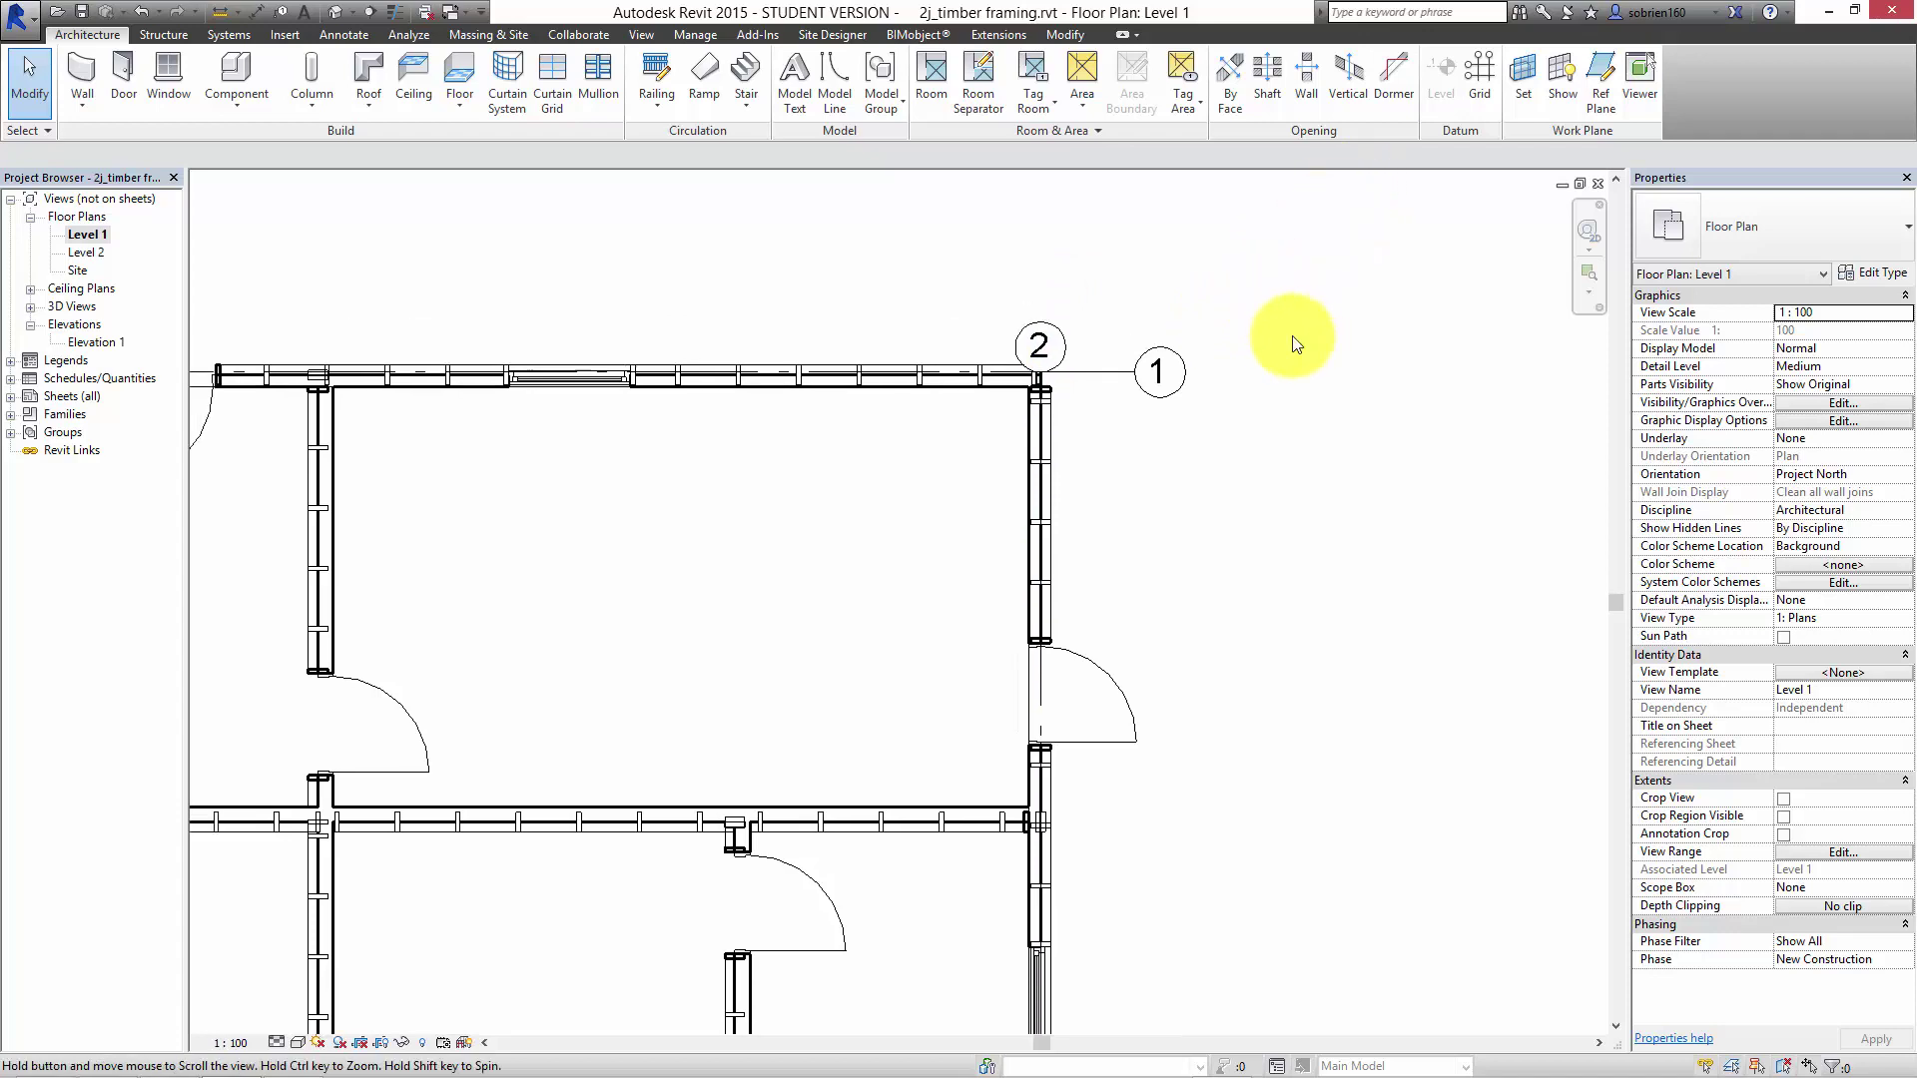
{"action": "left_click", "coordinate": [644, 35]}
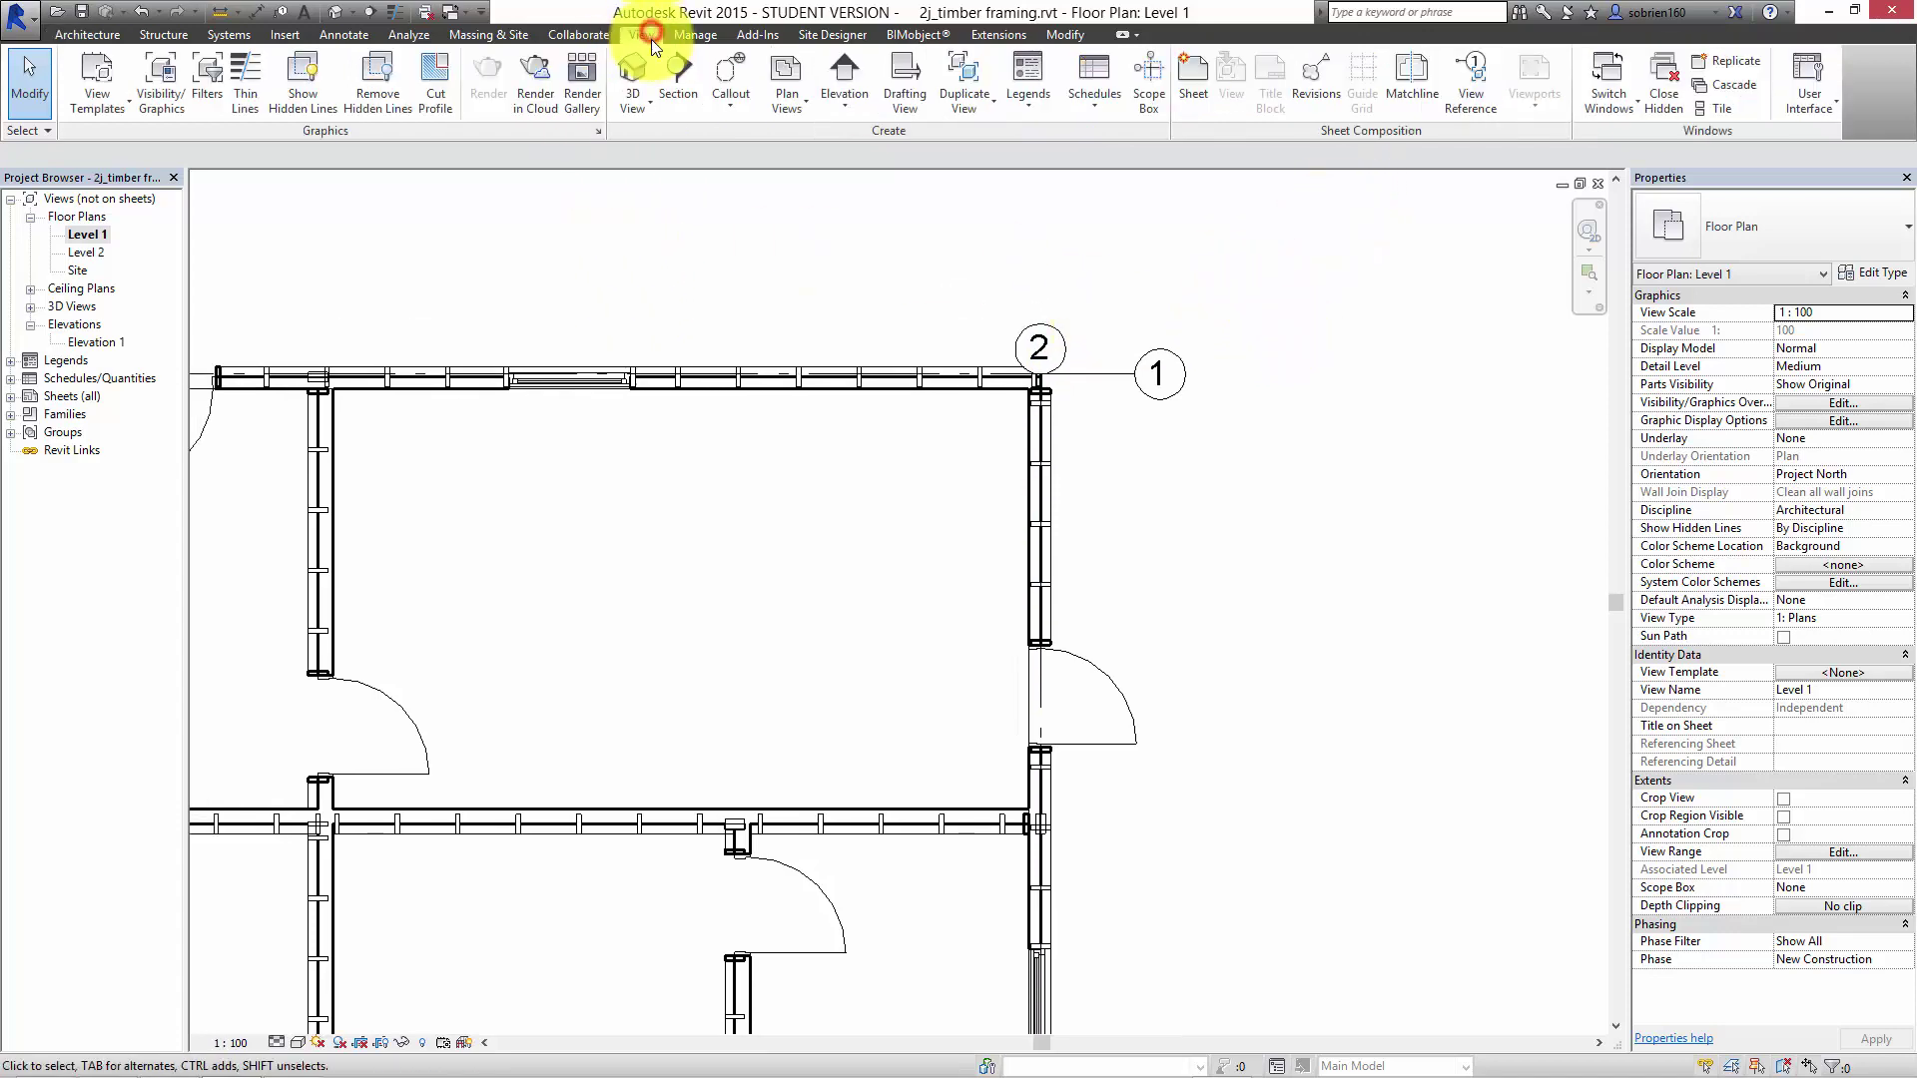
{"action": "left_click", "coordinate": [847, 105]}
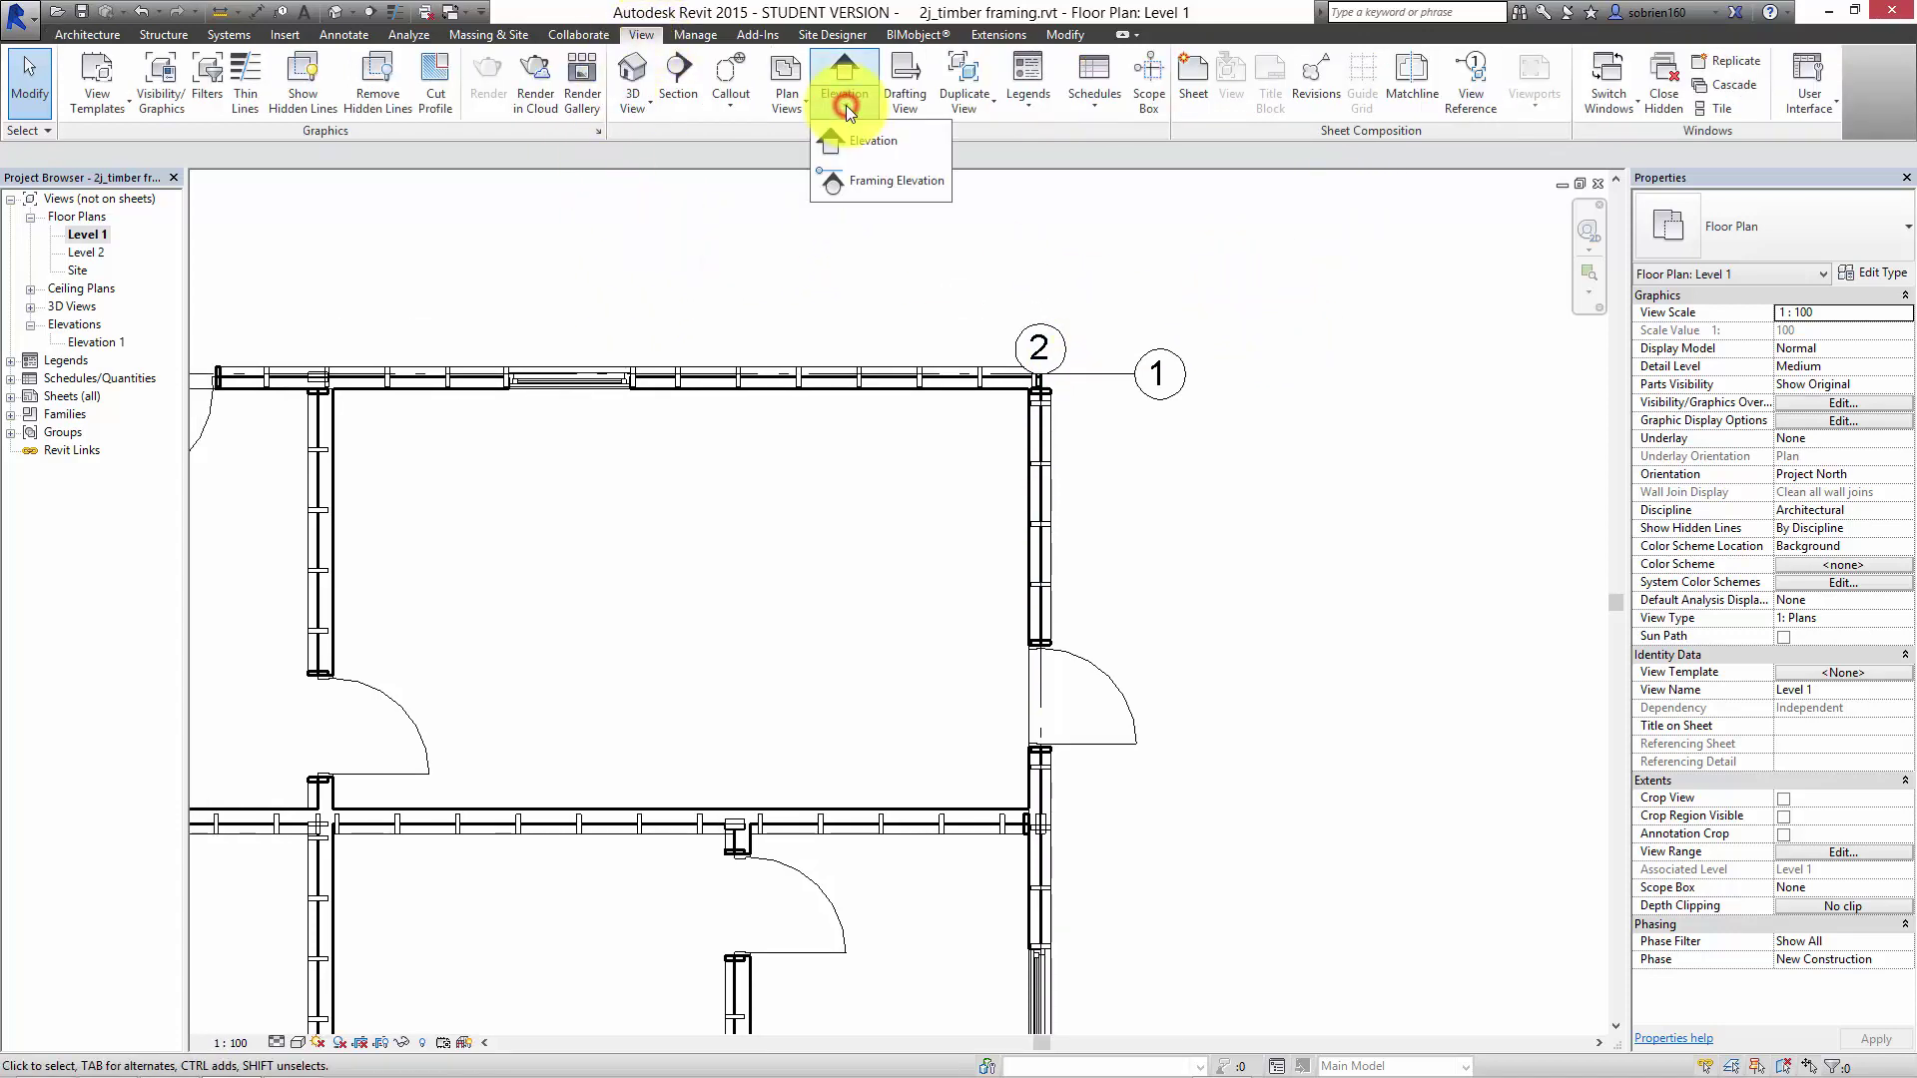
{"action": "left_click", "coordinate": [871, 184]}
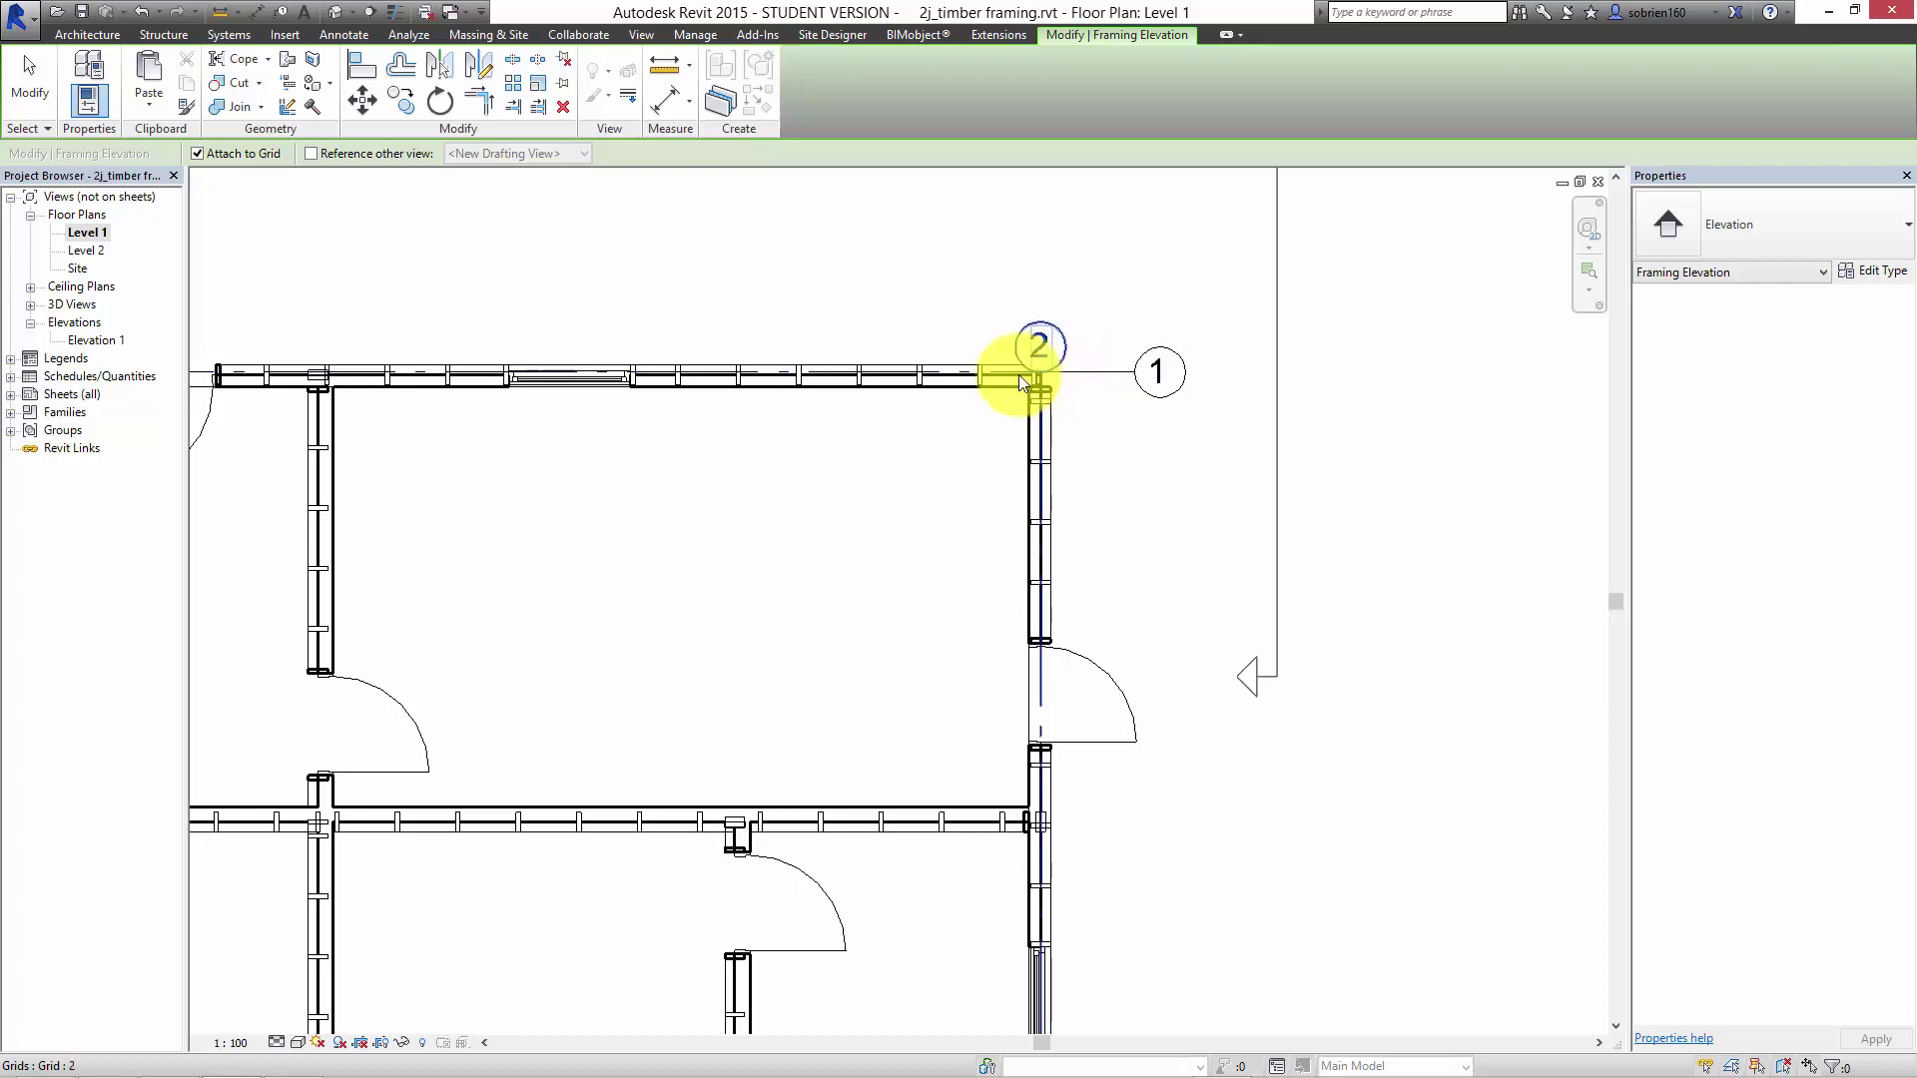
{"action": "middle_click_drag", "start_coordinate": [769, 384], "coordinate": [1166, 412]}
{"action": "scroll", "coordinate": [1166, 412], "scroll_direction": "down", "scroll_amount": 2}
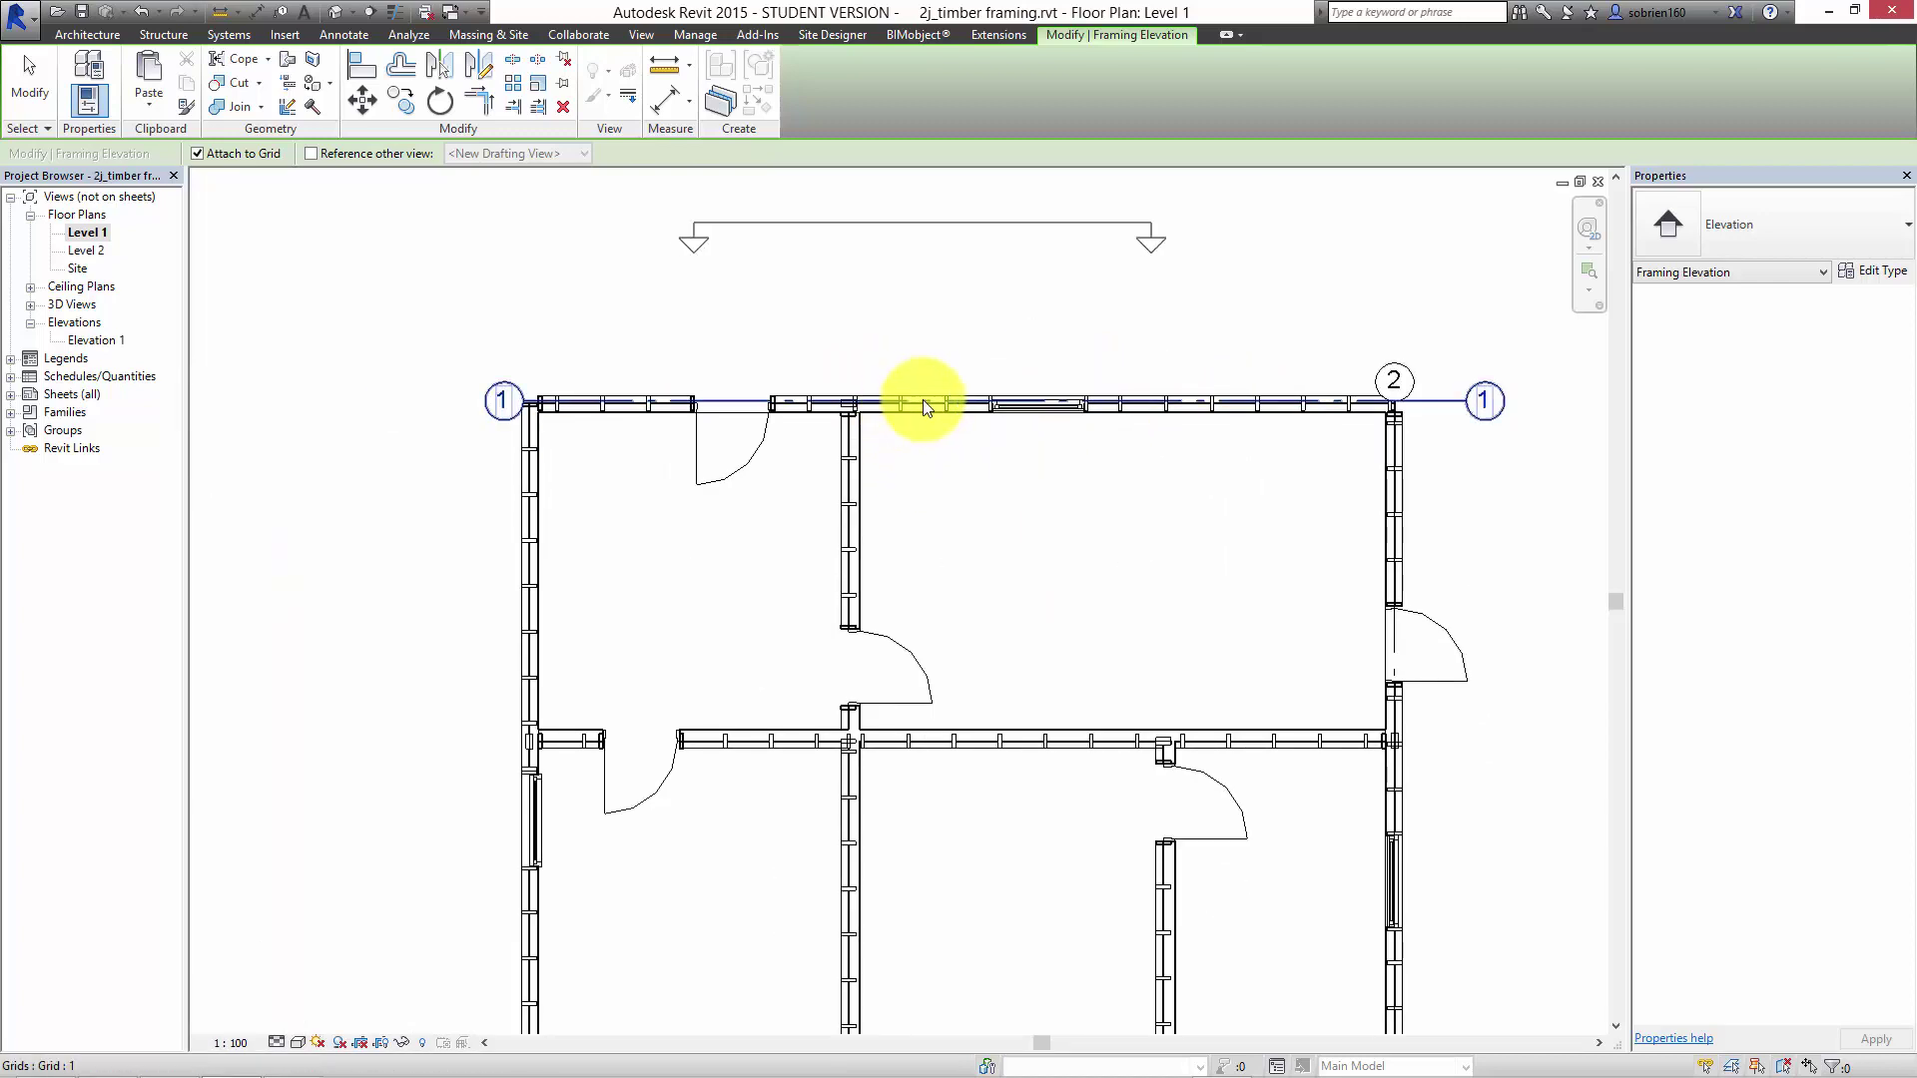
{"action": "left_click", "coordinate": [957, 400]}
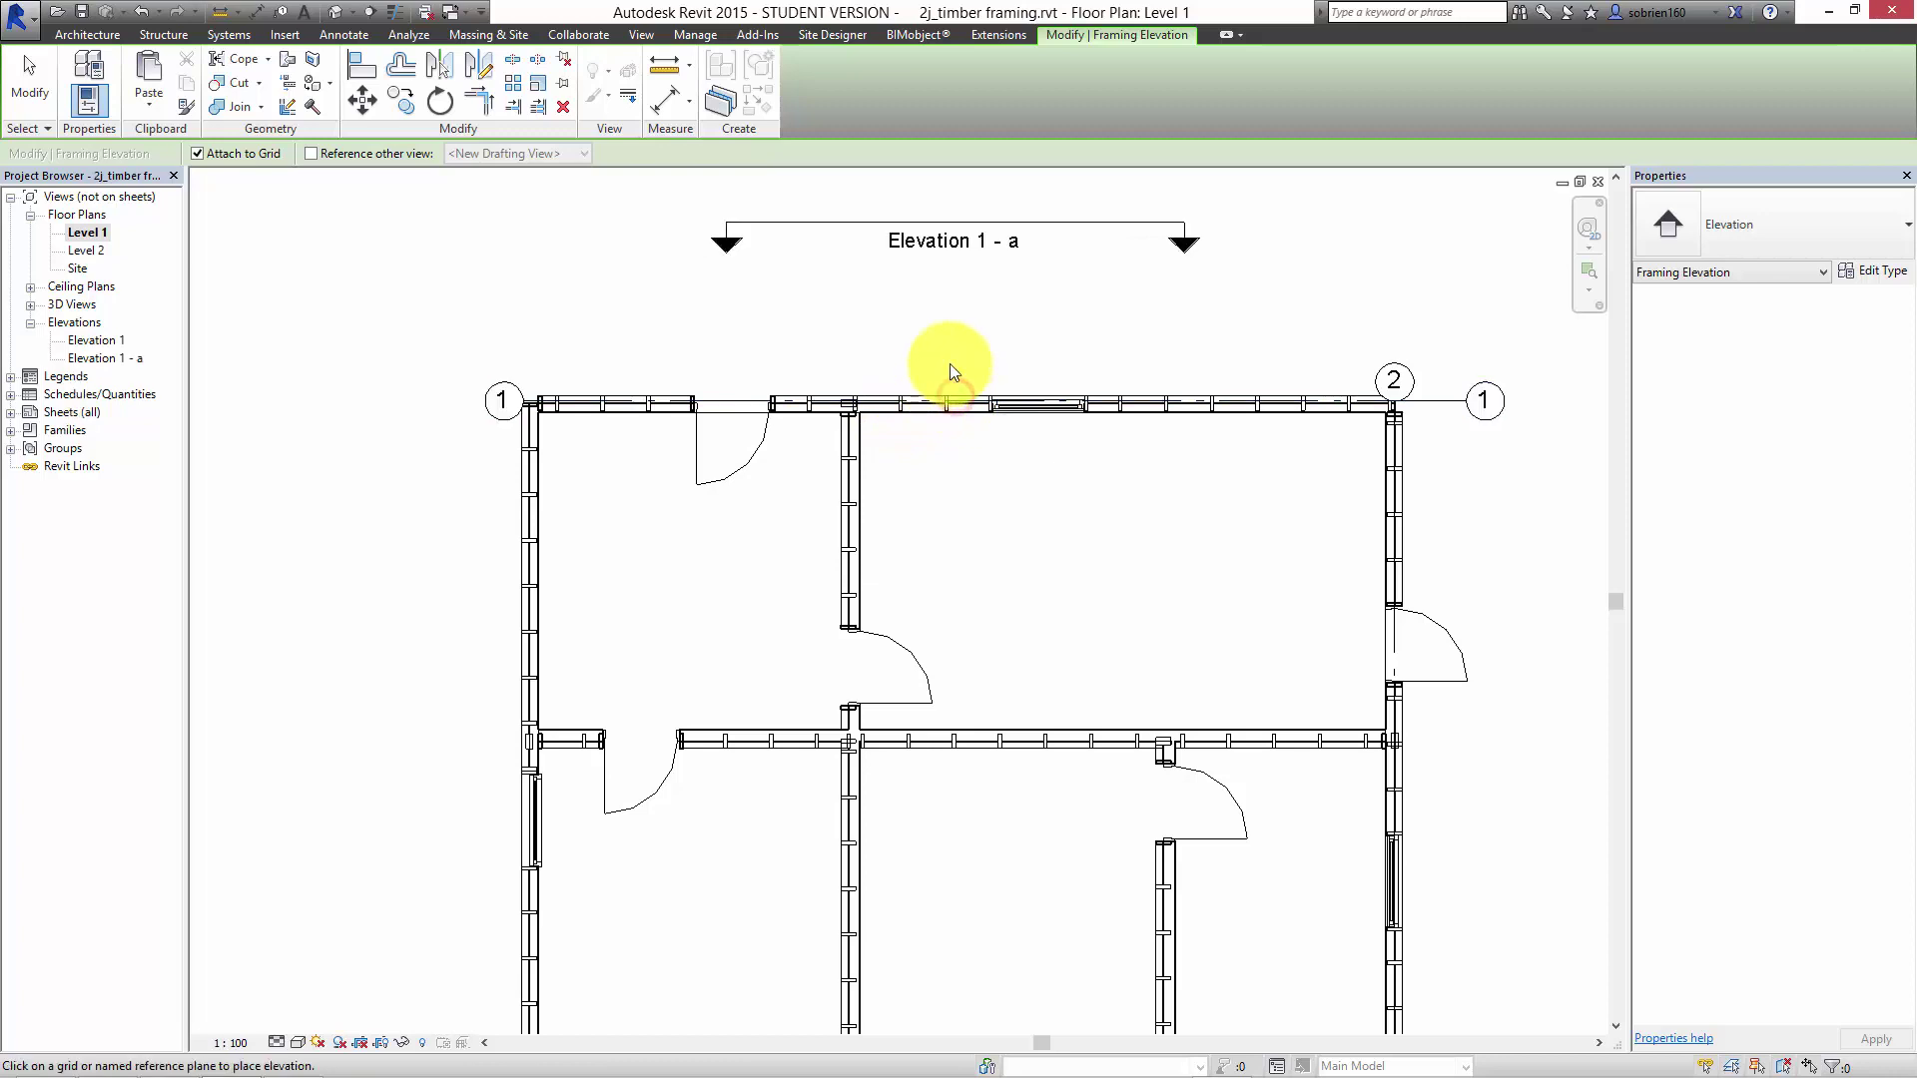
{"action": "middle_click_drag", "start_coordinate": [920, 406], "coordinate": [949, 458]}
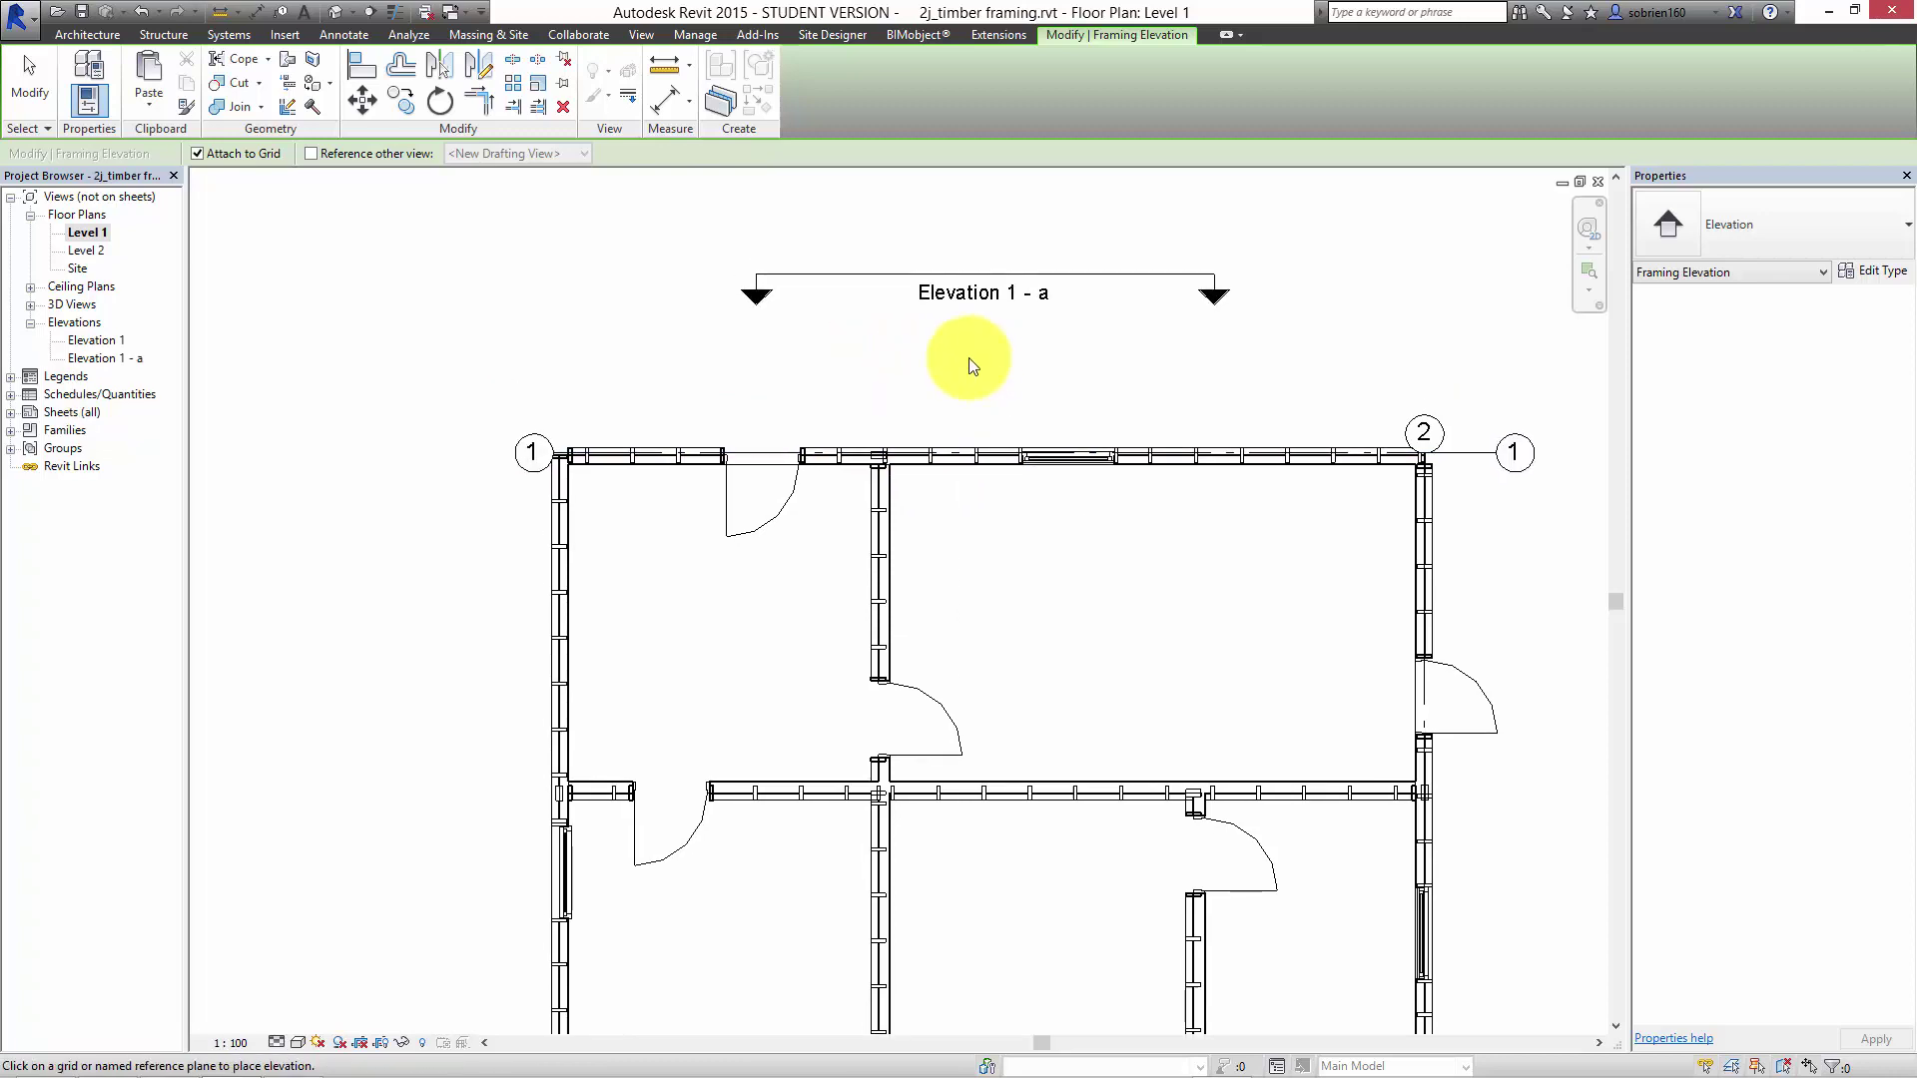
Open the Elevation 1 - a view and extend its crop region upward to include the full roof framing.
{"action": "double_click", "coordinate": [119, 358]}
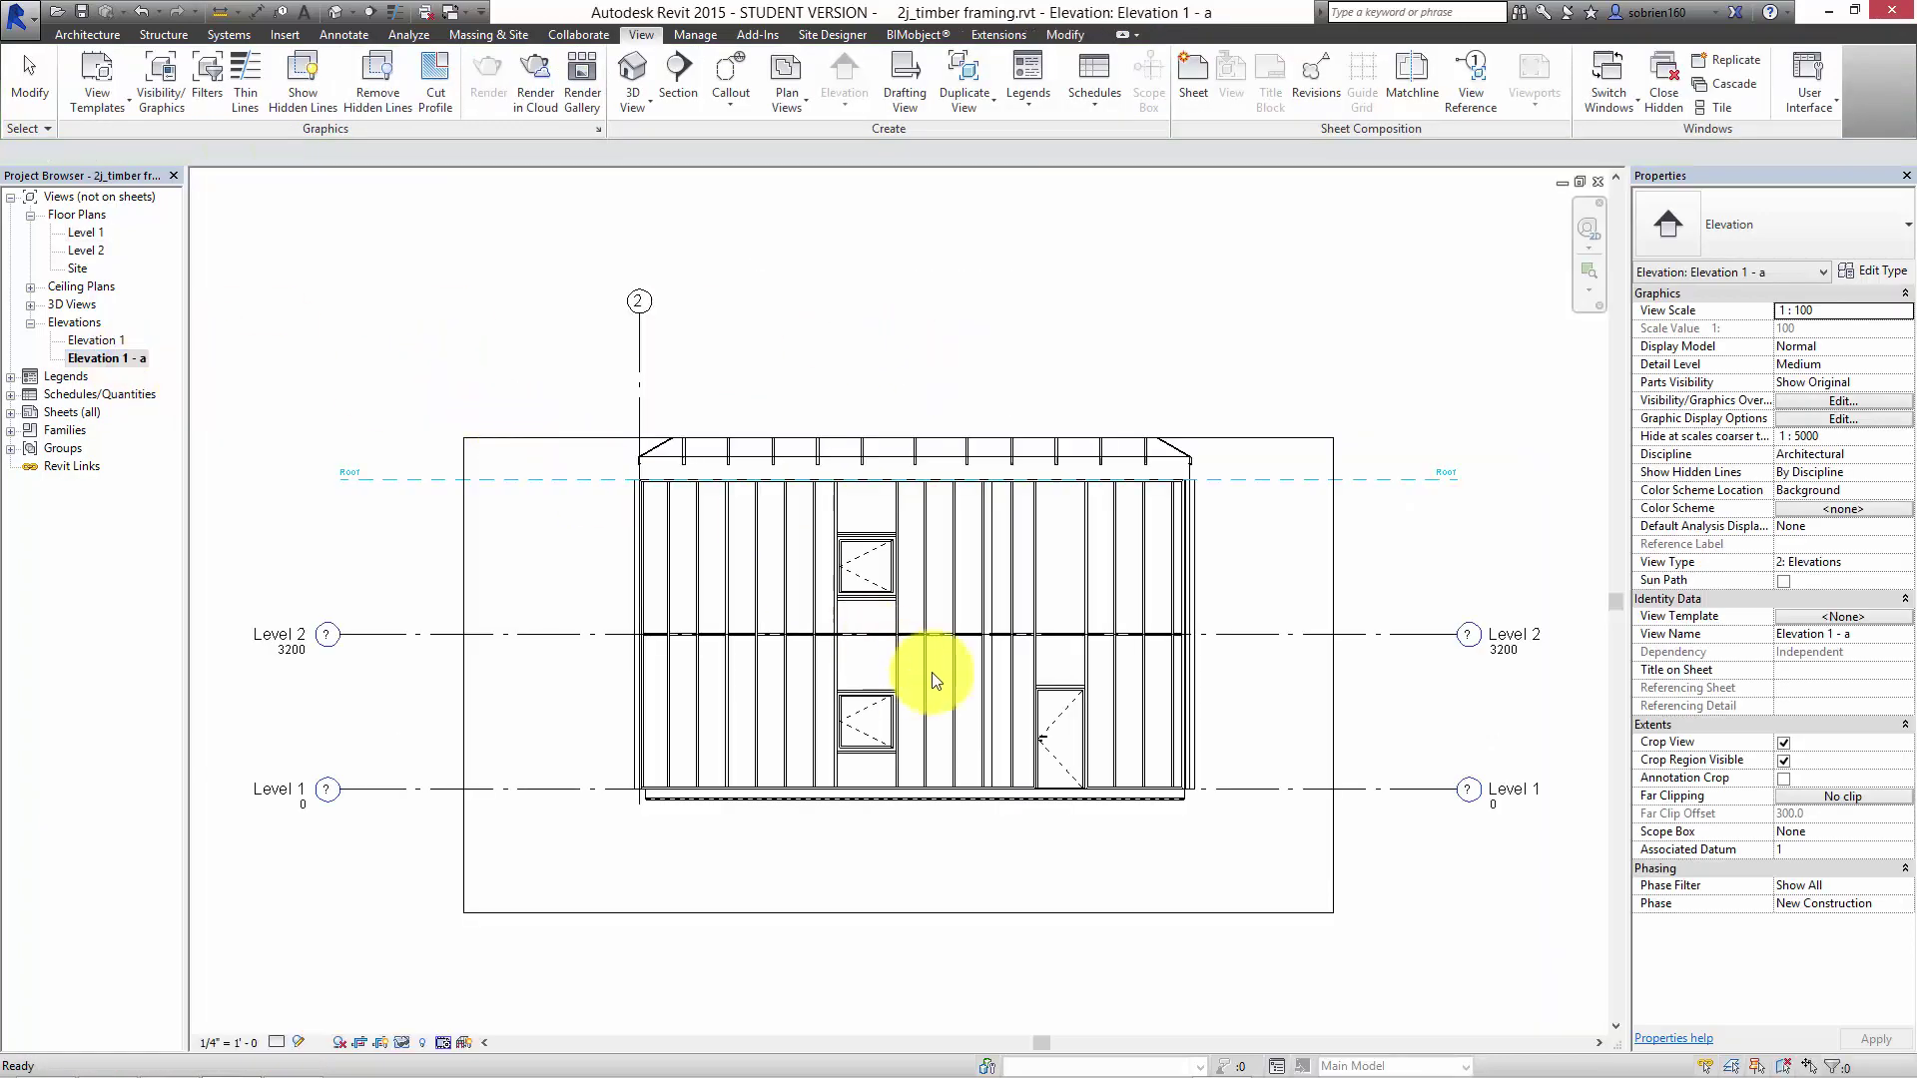
{"action": "scroll", "coordinate": [918, 669], "scroll_direction": "up", "scroll_amount": 2}
{"action": "middle_click_drag", "start_coordinate": [1381, 351], "coordinate": [1308, 465]}
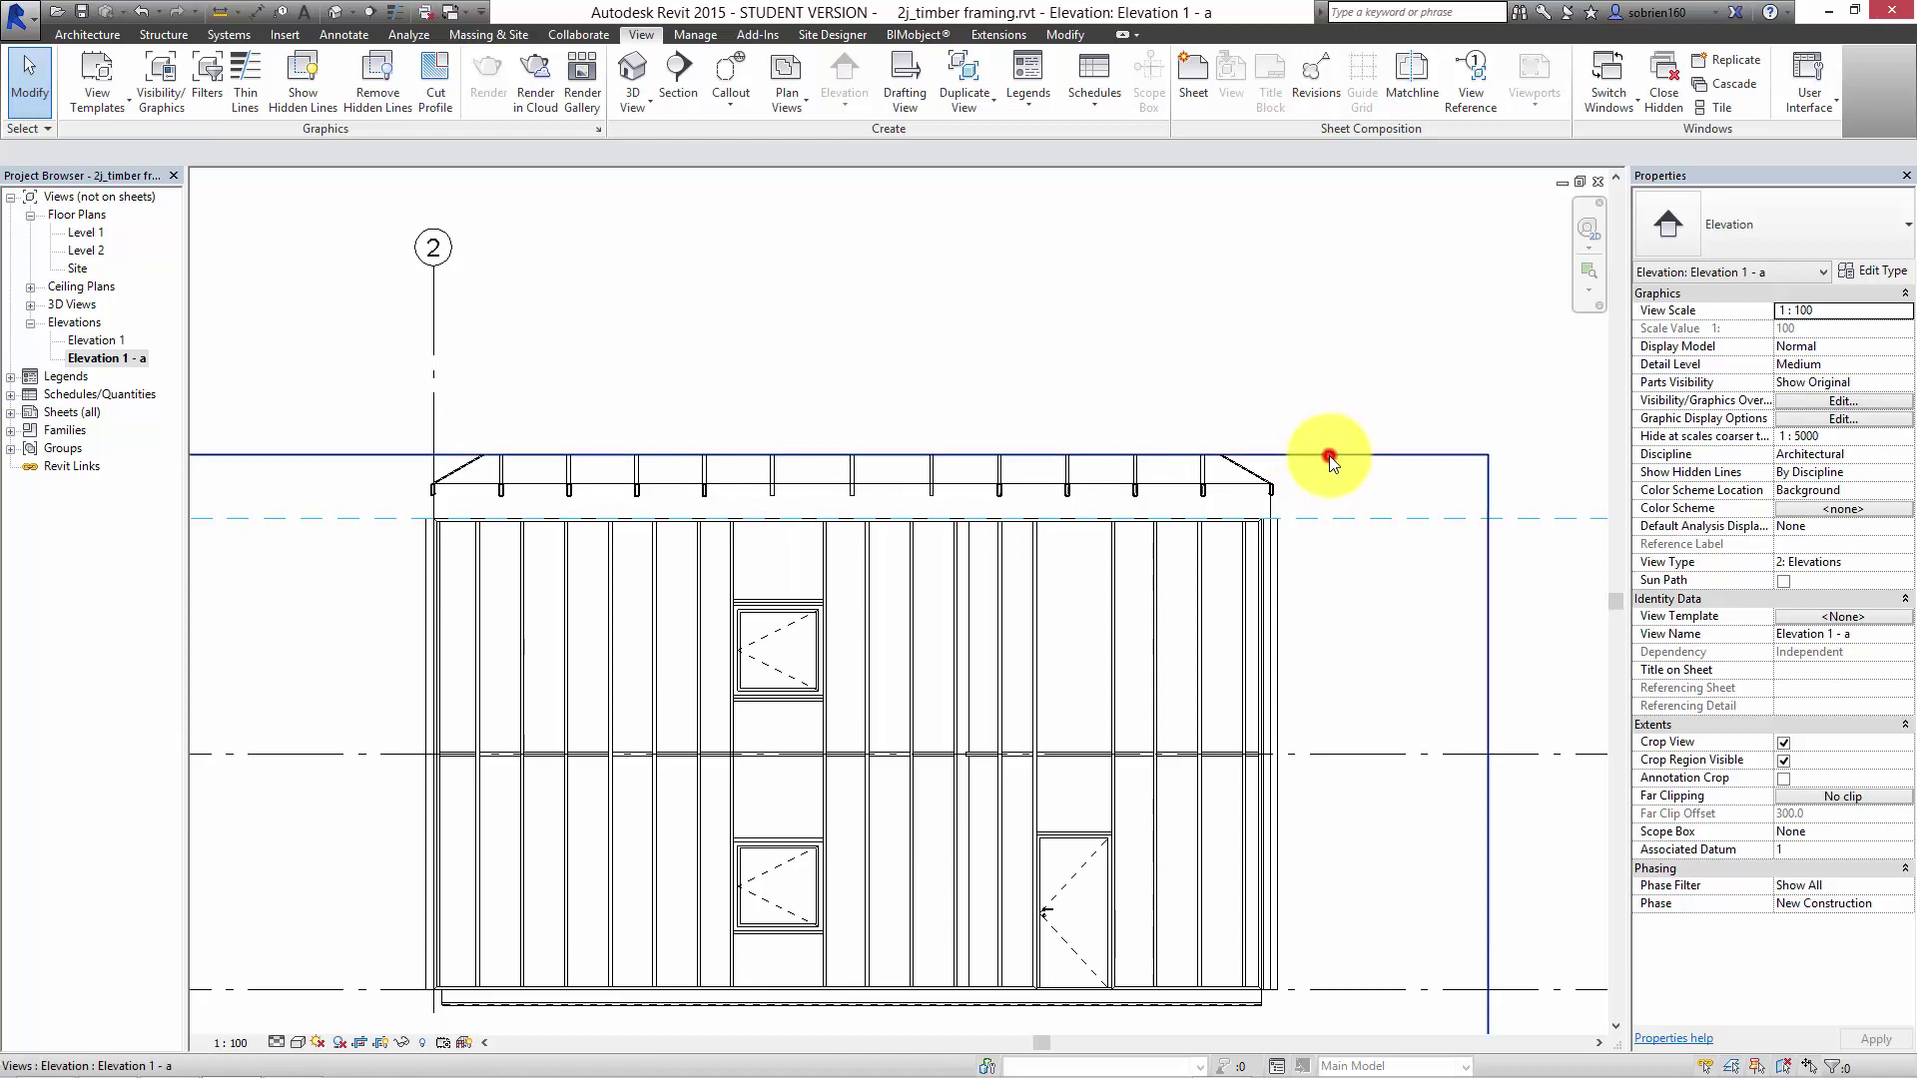
{"action": "left_click", "coordinate": [1329, 456]}
{"action": "left_click_drag", "start_coordinate": [826, 454], "coordinate": [804, 221]}
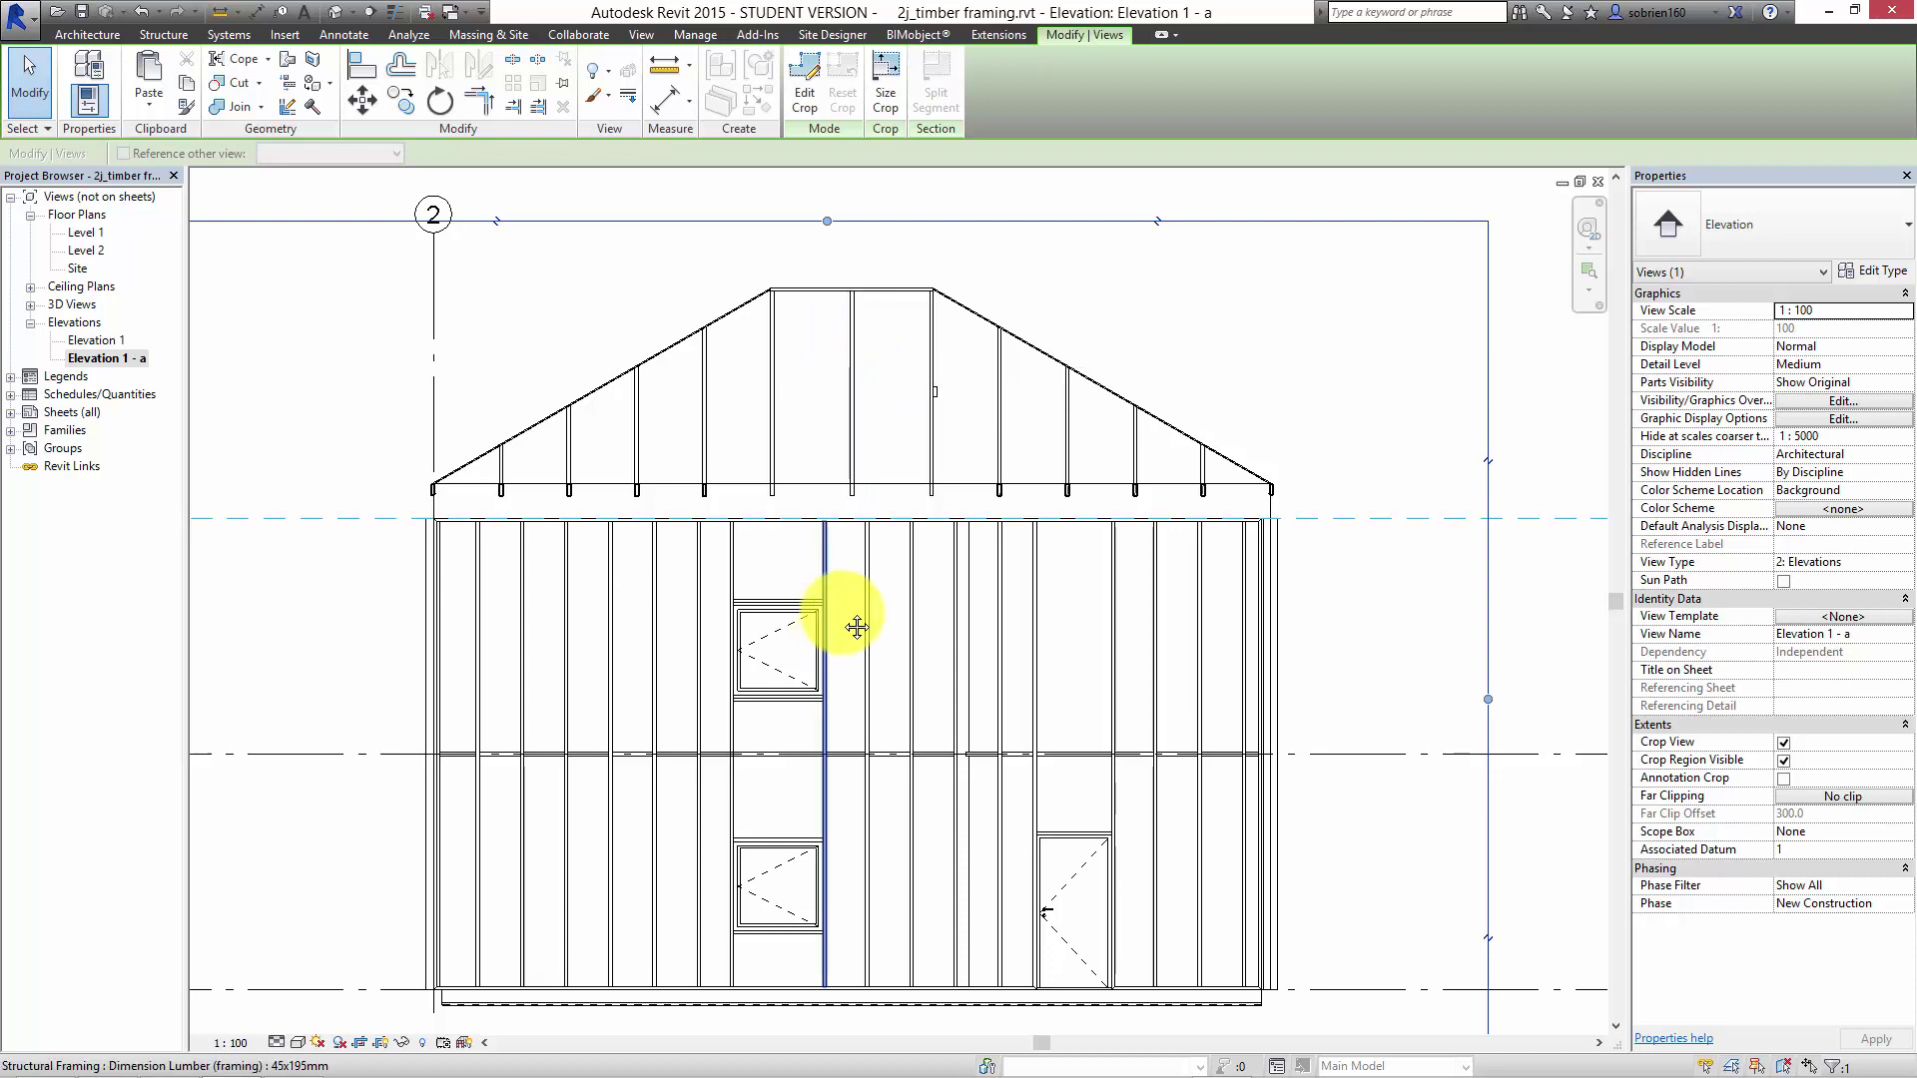
Shorten the first full-height stud to the right of the window openings so that its top ends at the Level 2 line.
{"action": "middle_click_drag", "start_coordinate": [856, 625], "coordinate": [857, 556]}
{"action": "scroll", "coordinate": [912, 713], "scroll_direction": "up", "scroll_amount": 4}
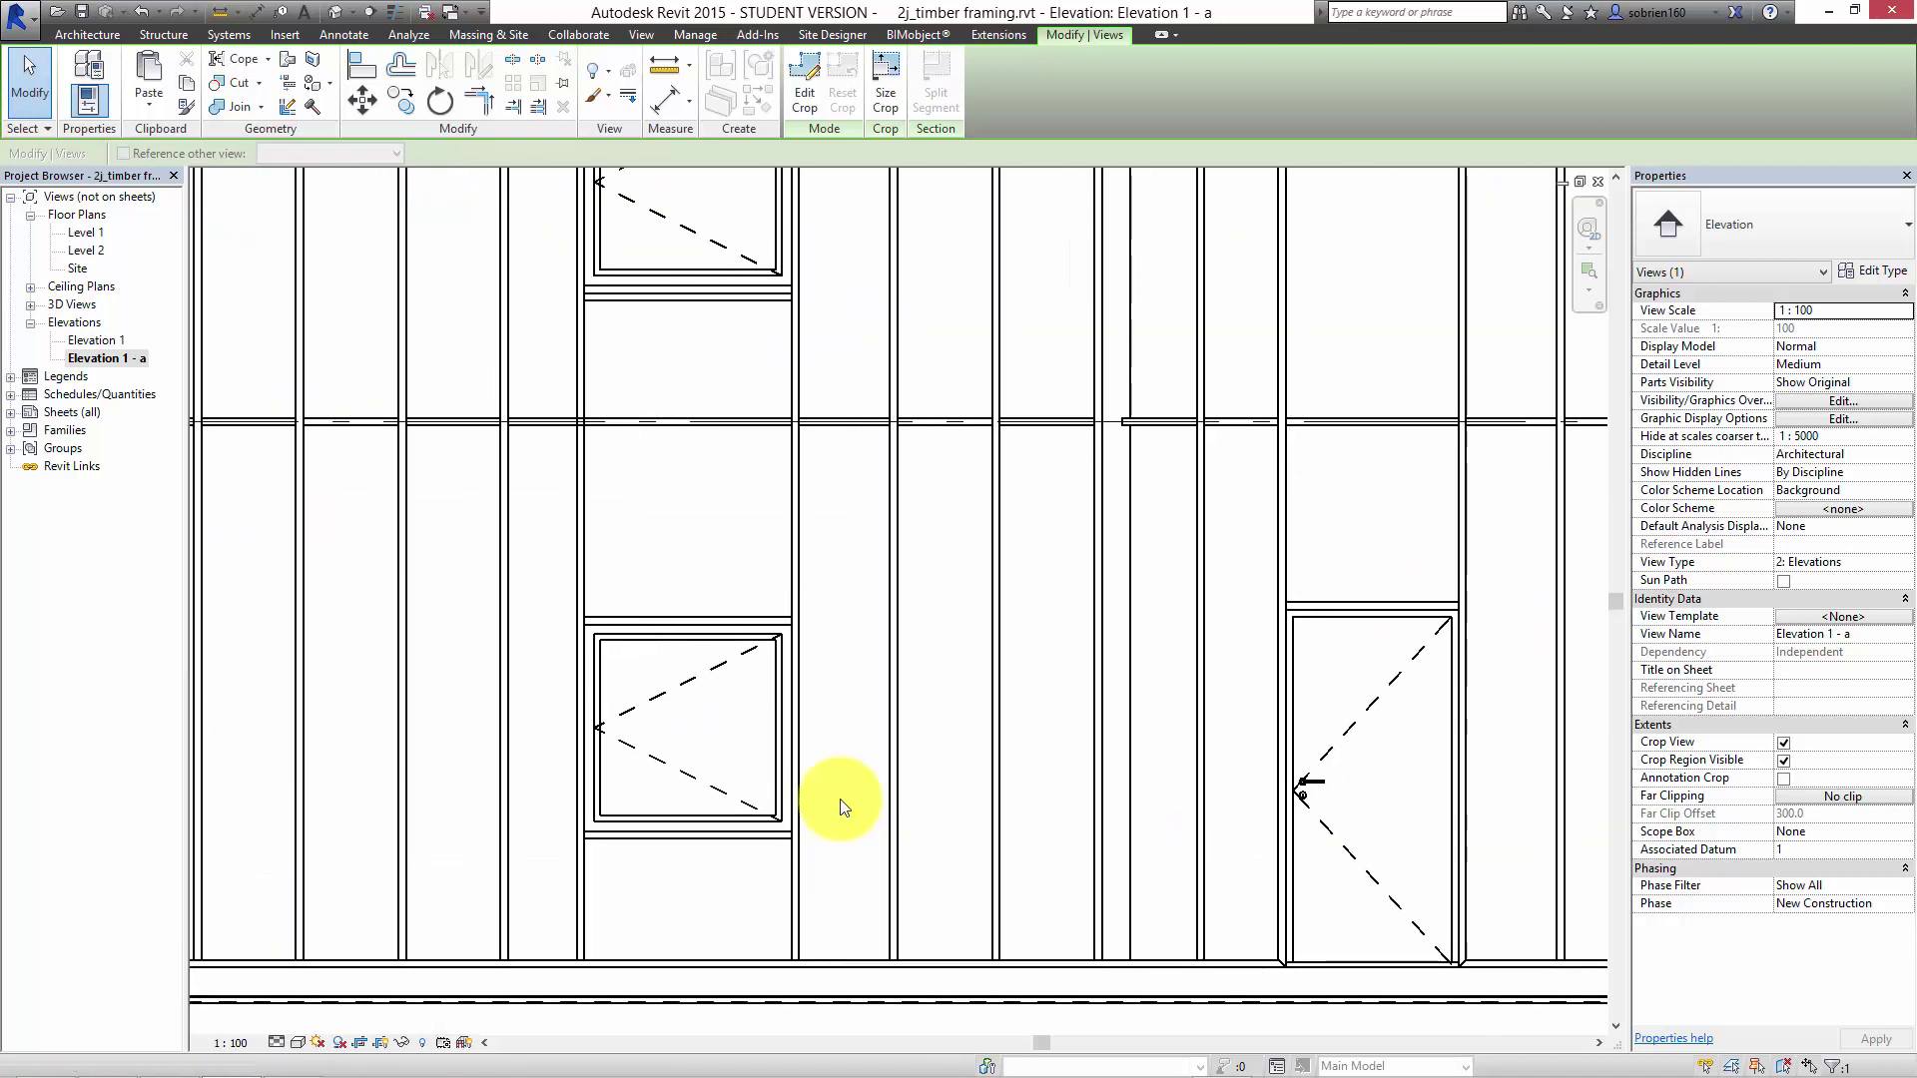
{"action": "scroll", "coordinate": [885, 798], "scroll_direction": "down", "scroll_amount": 3}
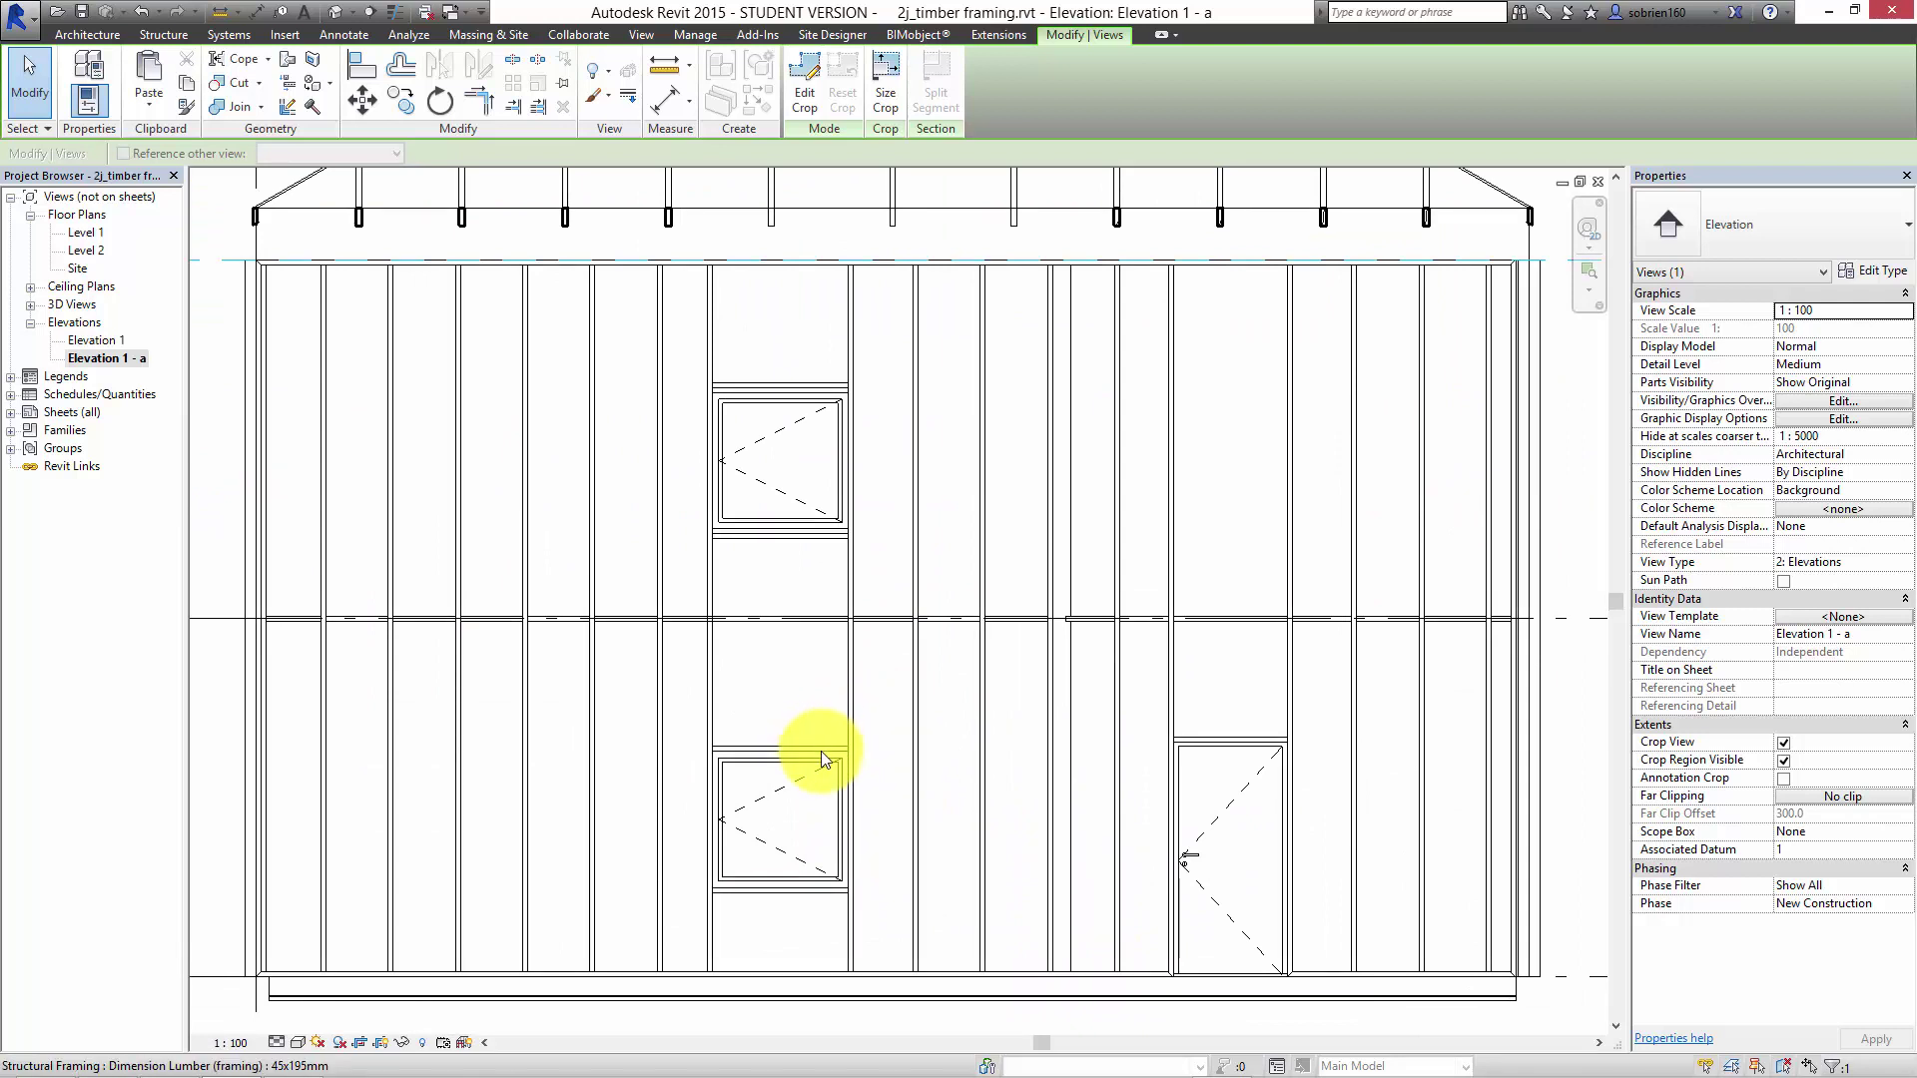
{"action": "left_click", "coordinate": [822, 751]}
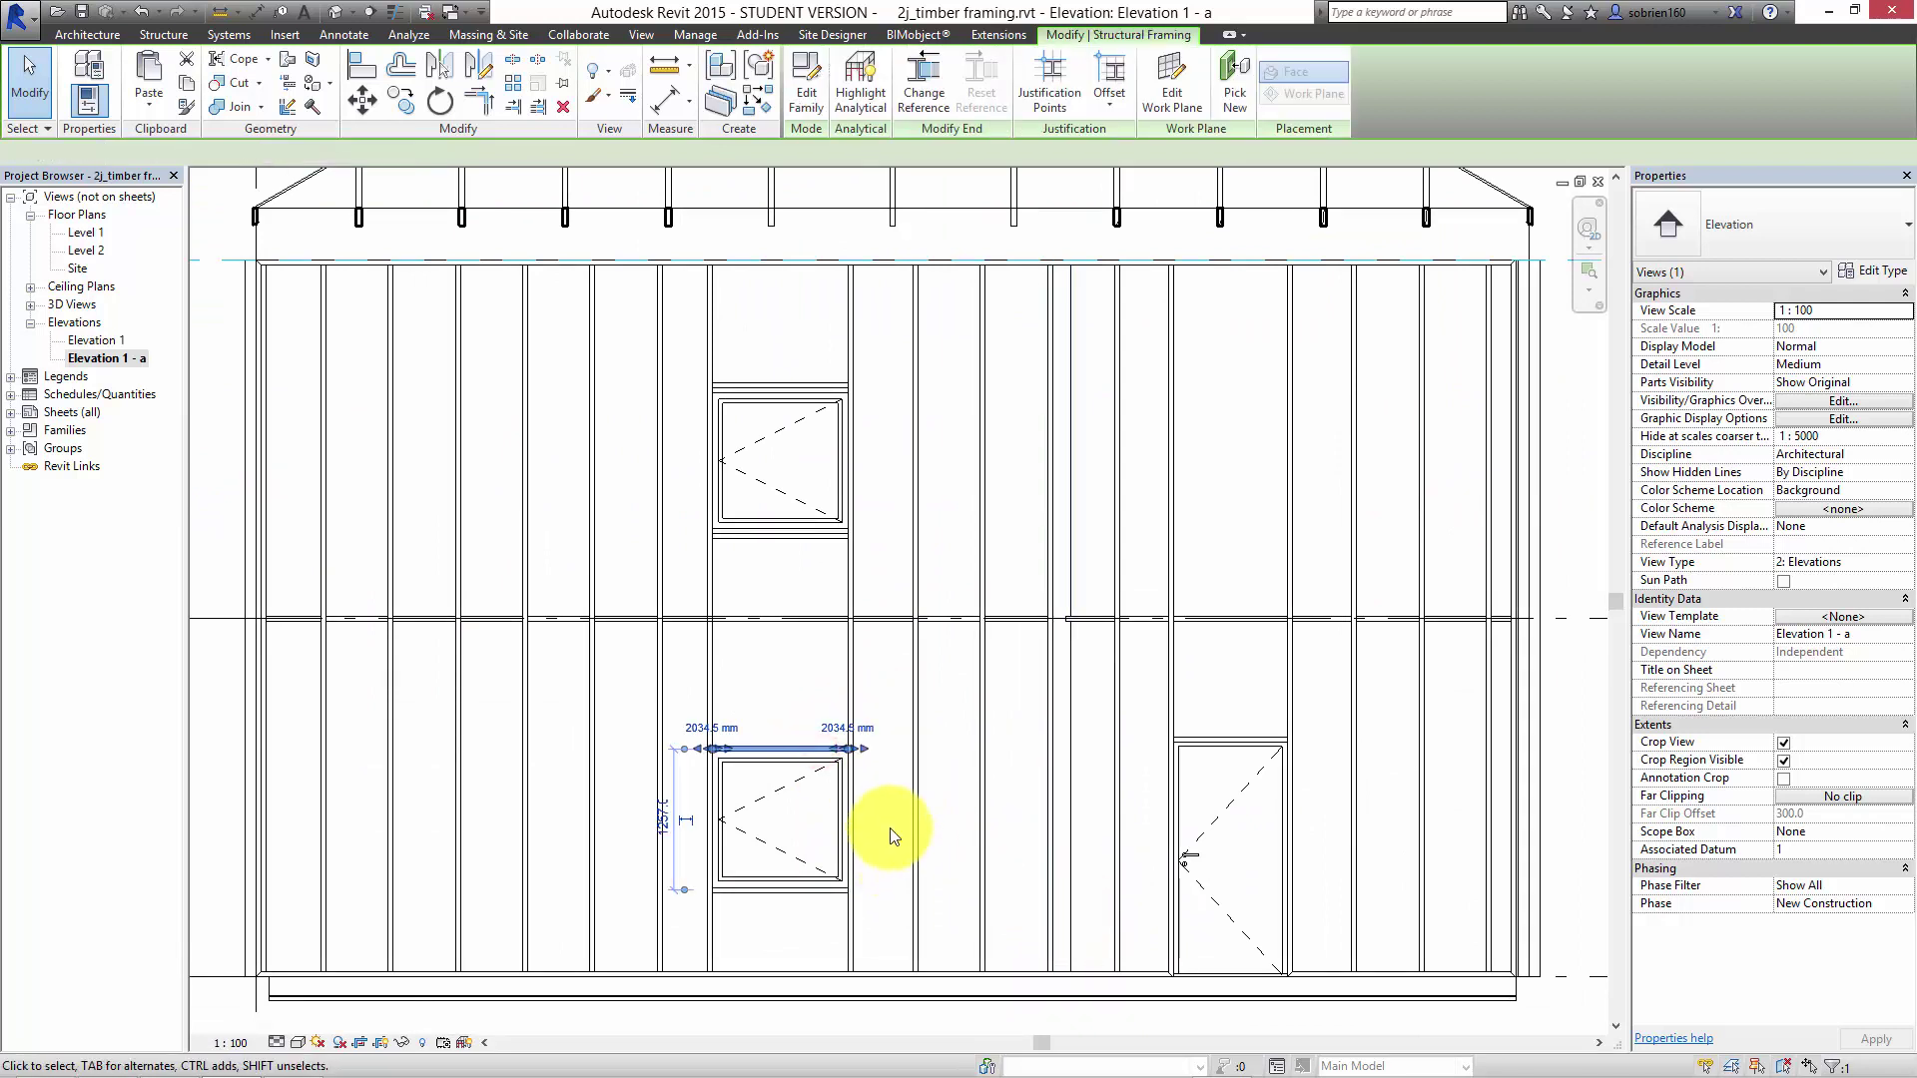
{"action": "scroll", "coordinate": [933, 770], "scroll_direction": "up", "scroll_amount": 2}
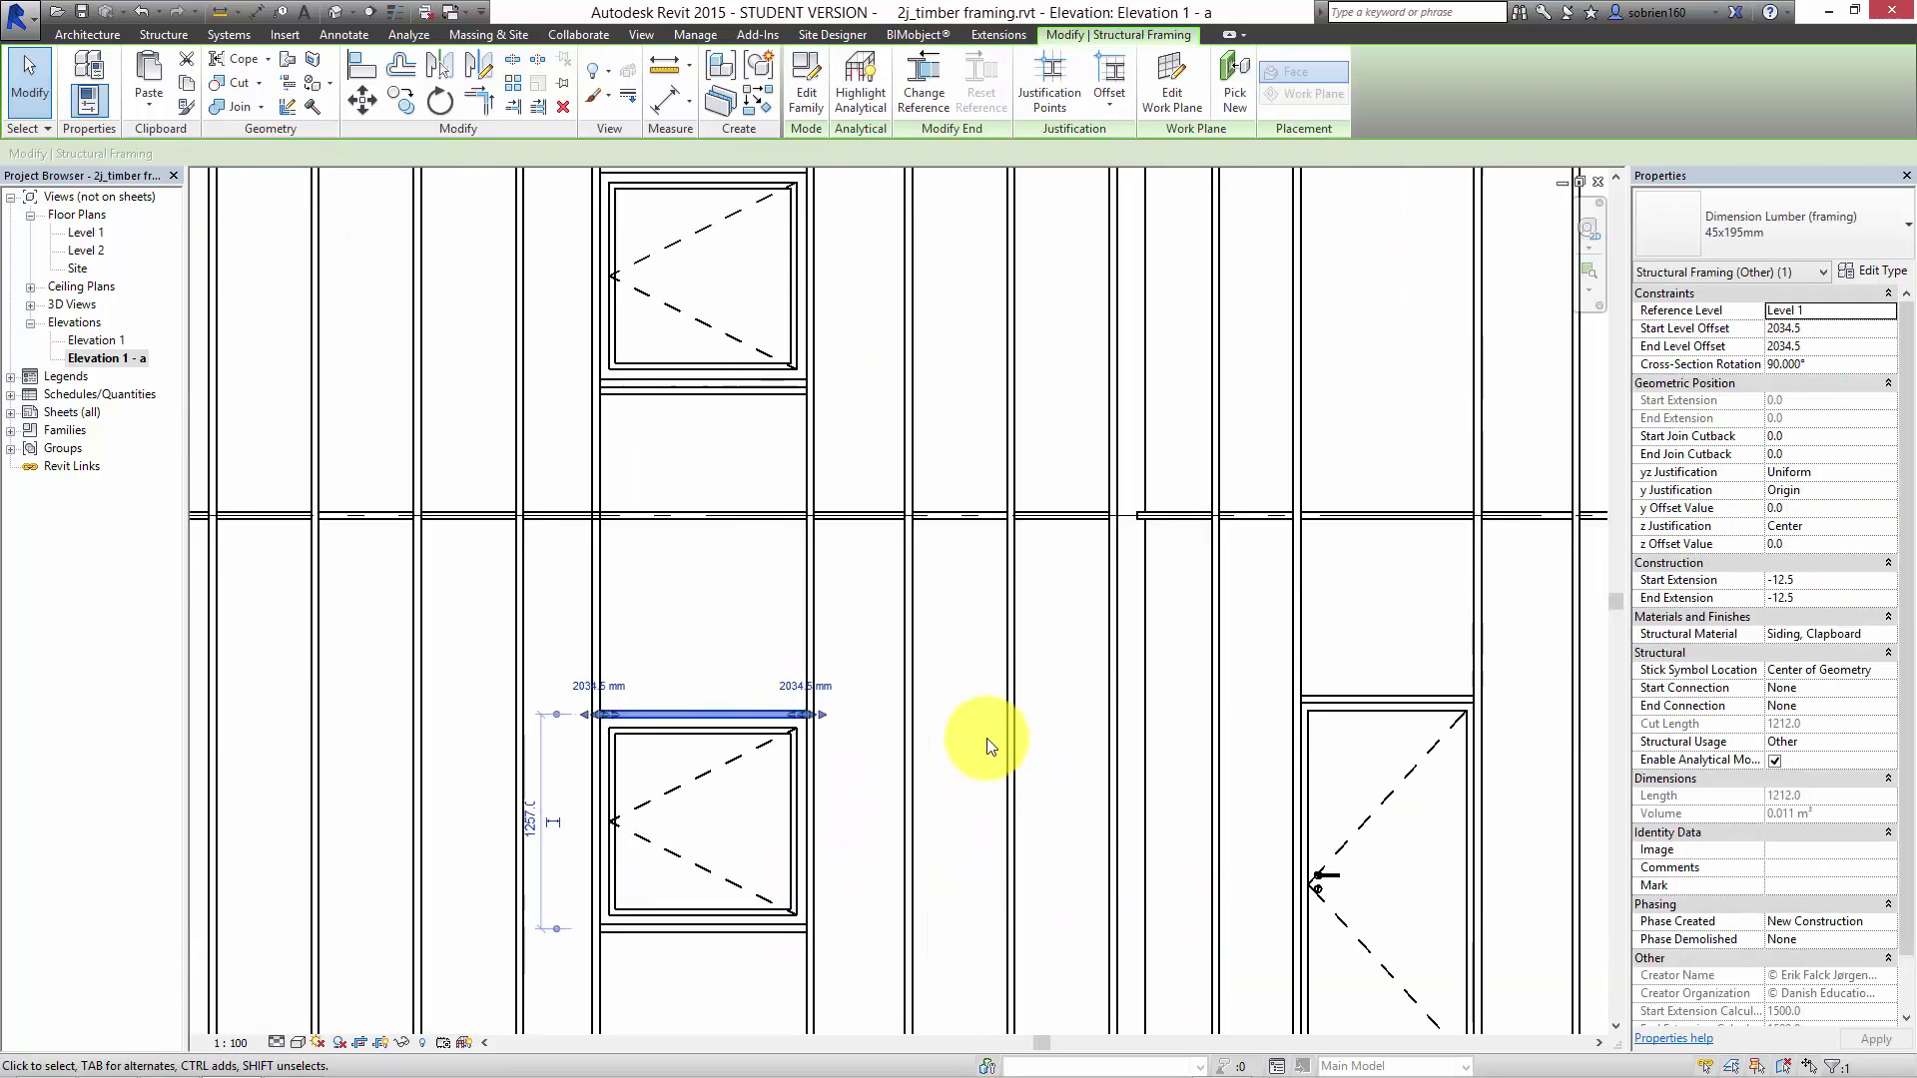
{"action": "left_click", "coordinate": [915, 724]}
{"action": "middle_click_drag", "start_coordinate": [956, 678], "coordinate": [960, 952]}
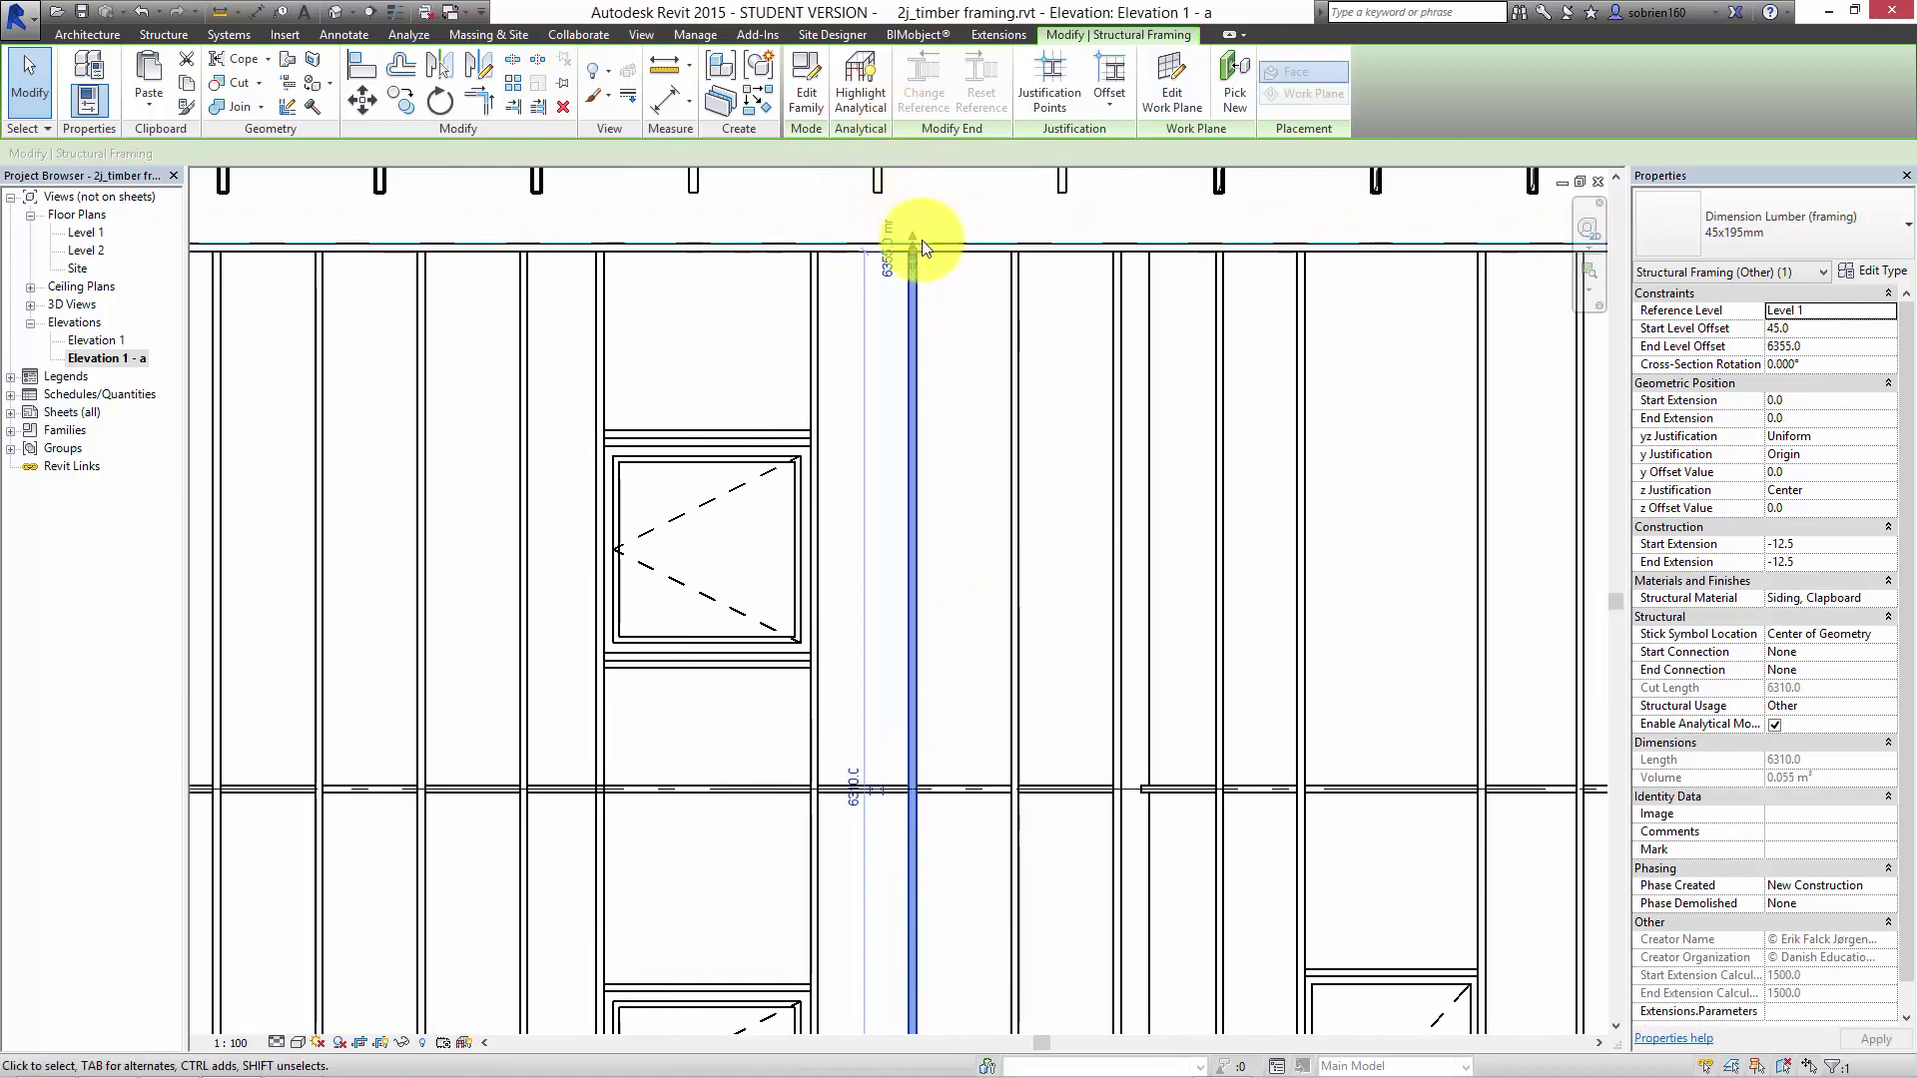
{"action": "left_click_drag", "start_coordinate": [914, 249], "coordinate": [878, 791]}
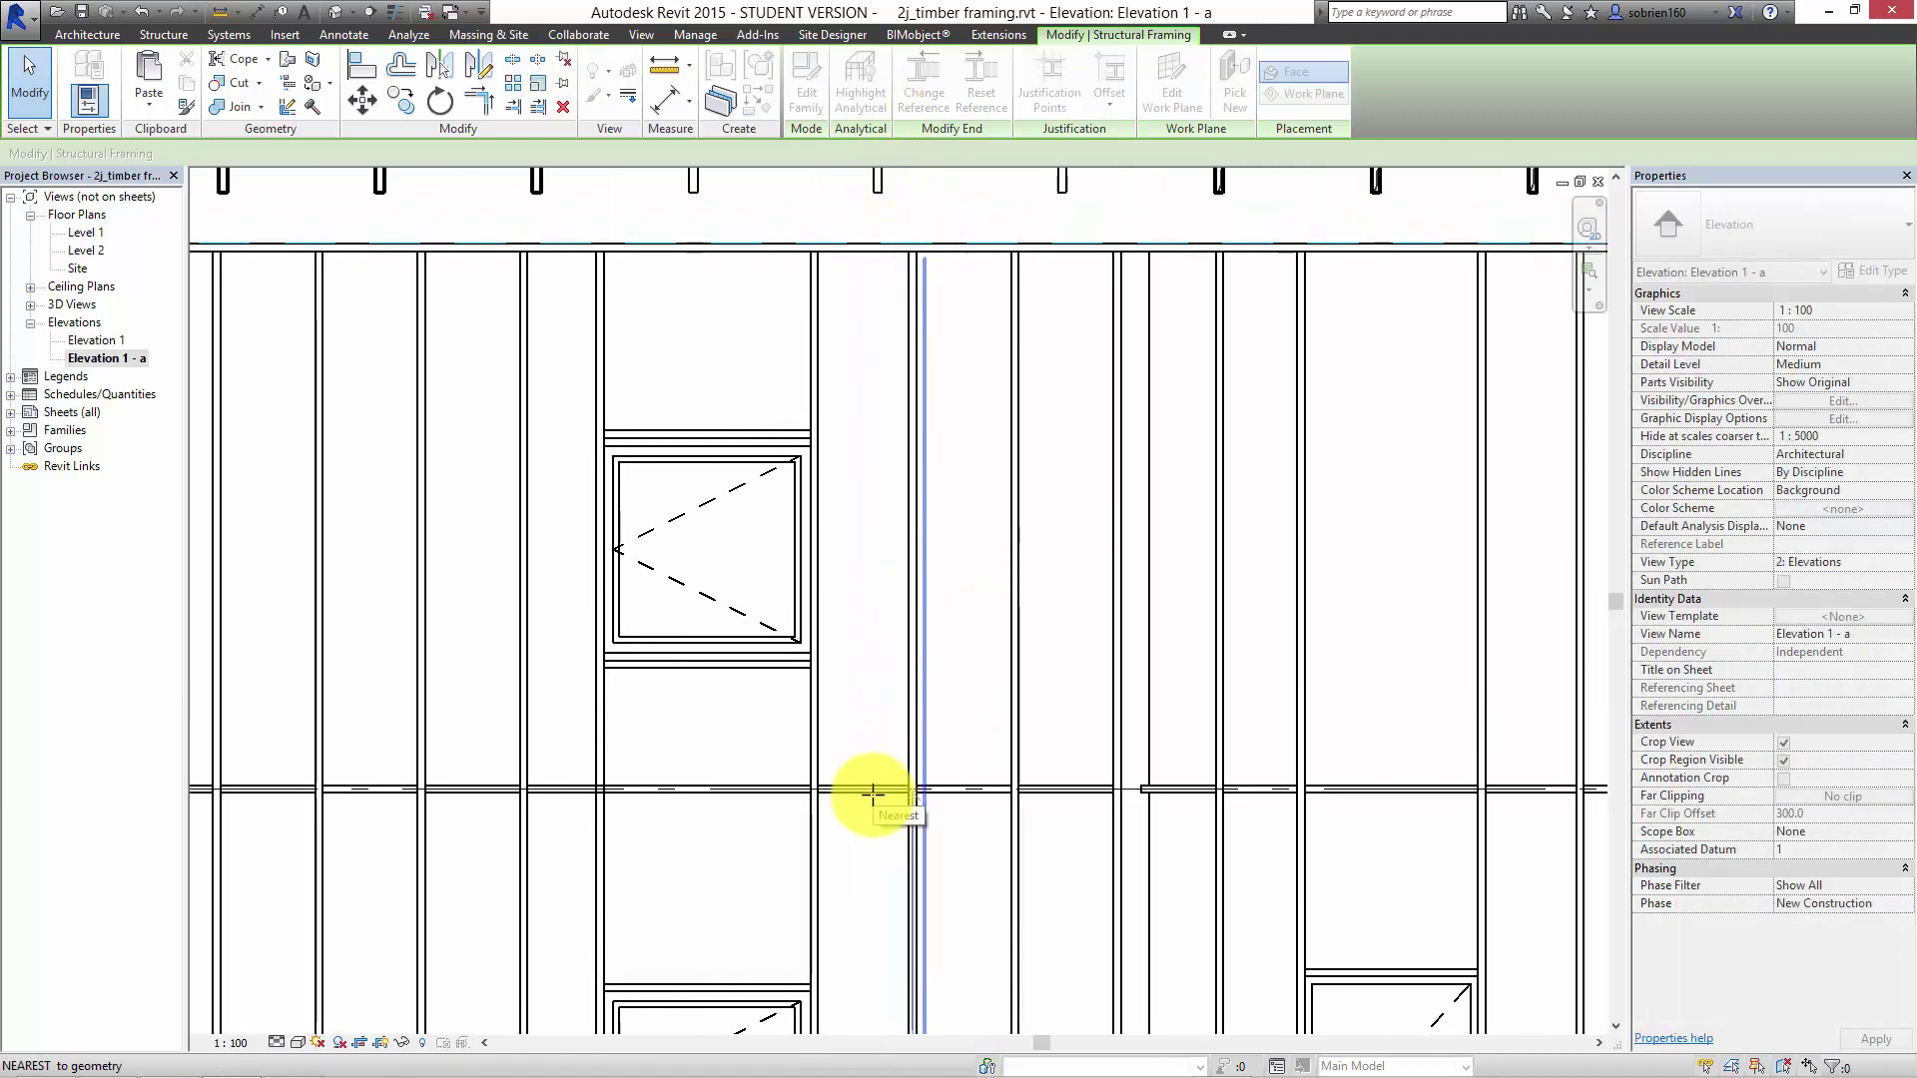
{"action": "left_click", "coordinate": [970, 704]}
Inspect the neighbouring full-height stud and the end stud at the right-hand corner of the wall.
{"action": "left_click", "coordinate": [1012, 505]}
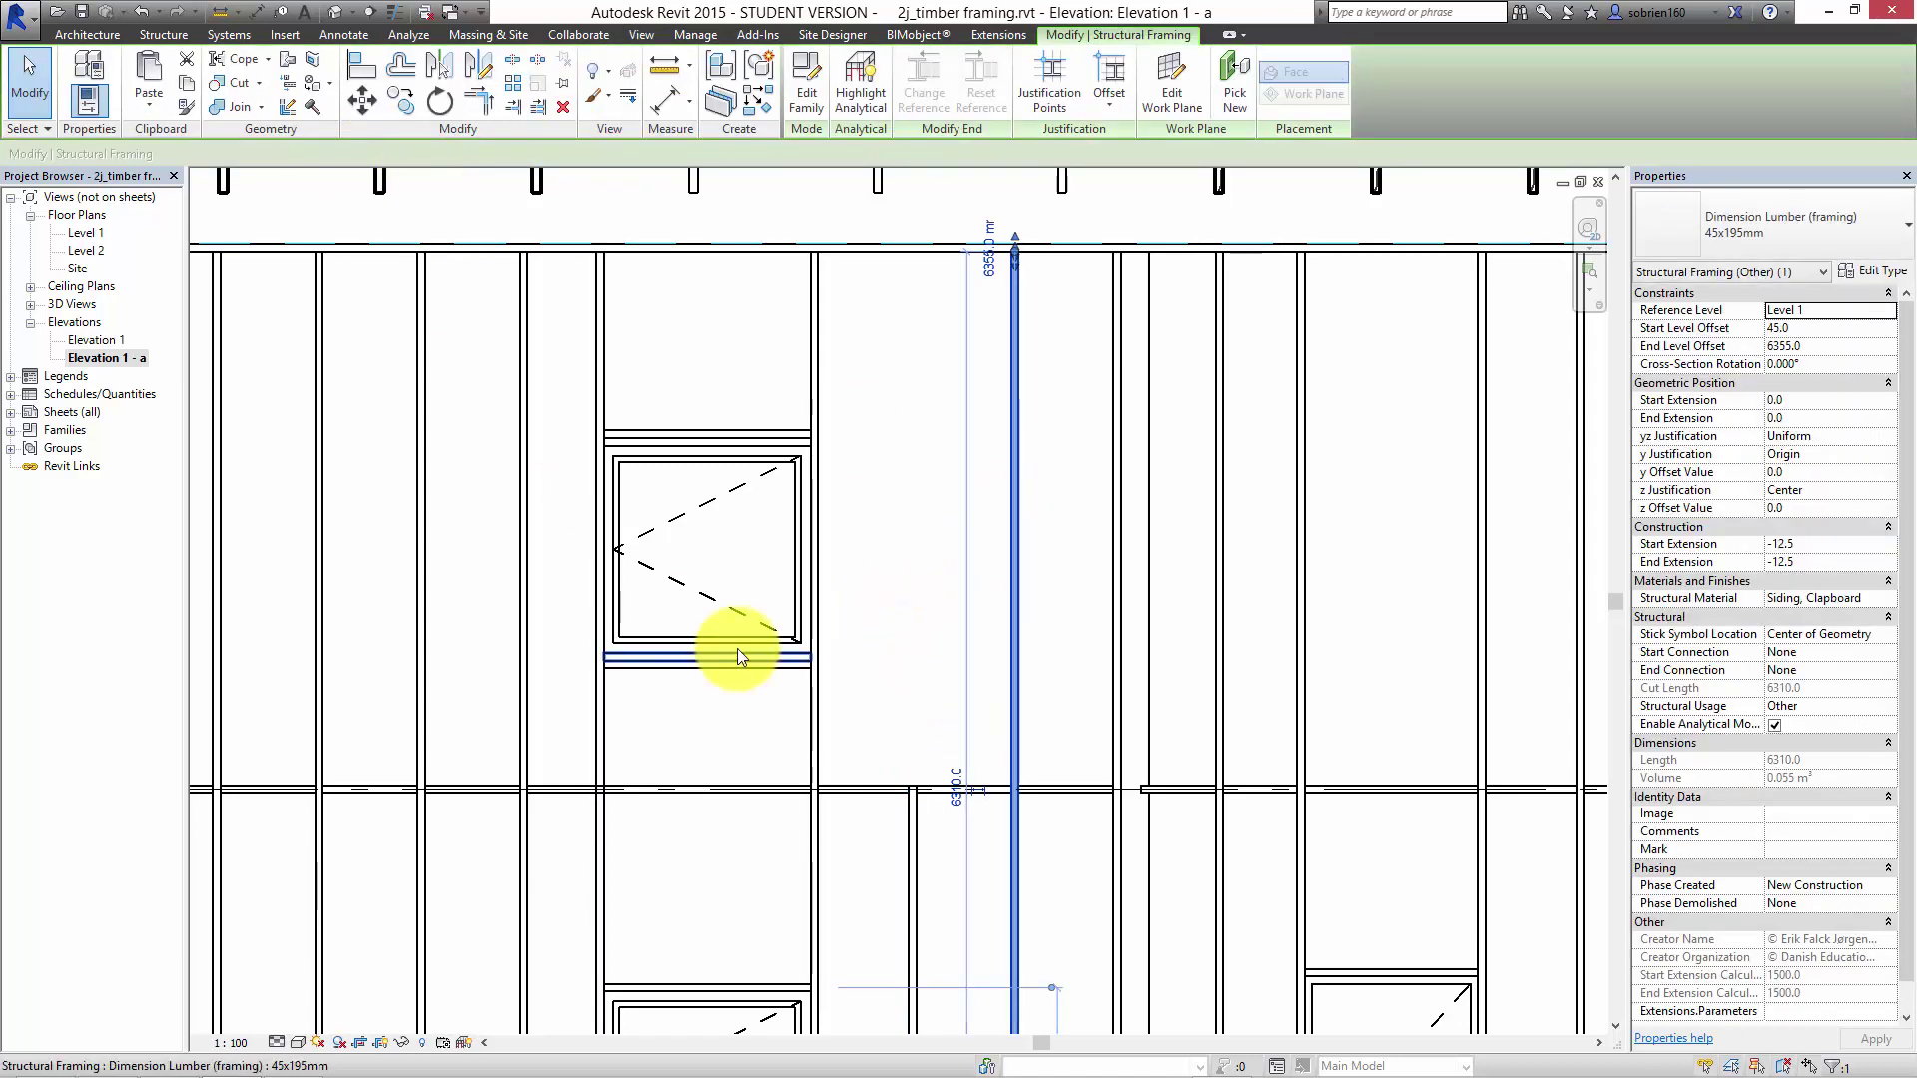
{"action": "scroll", "coordinate": [869, 749], "scroll_direction": "down", "scroll_amount": 3}
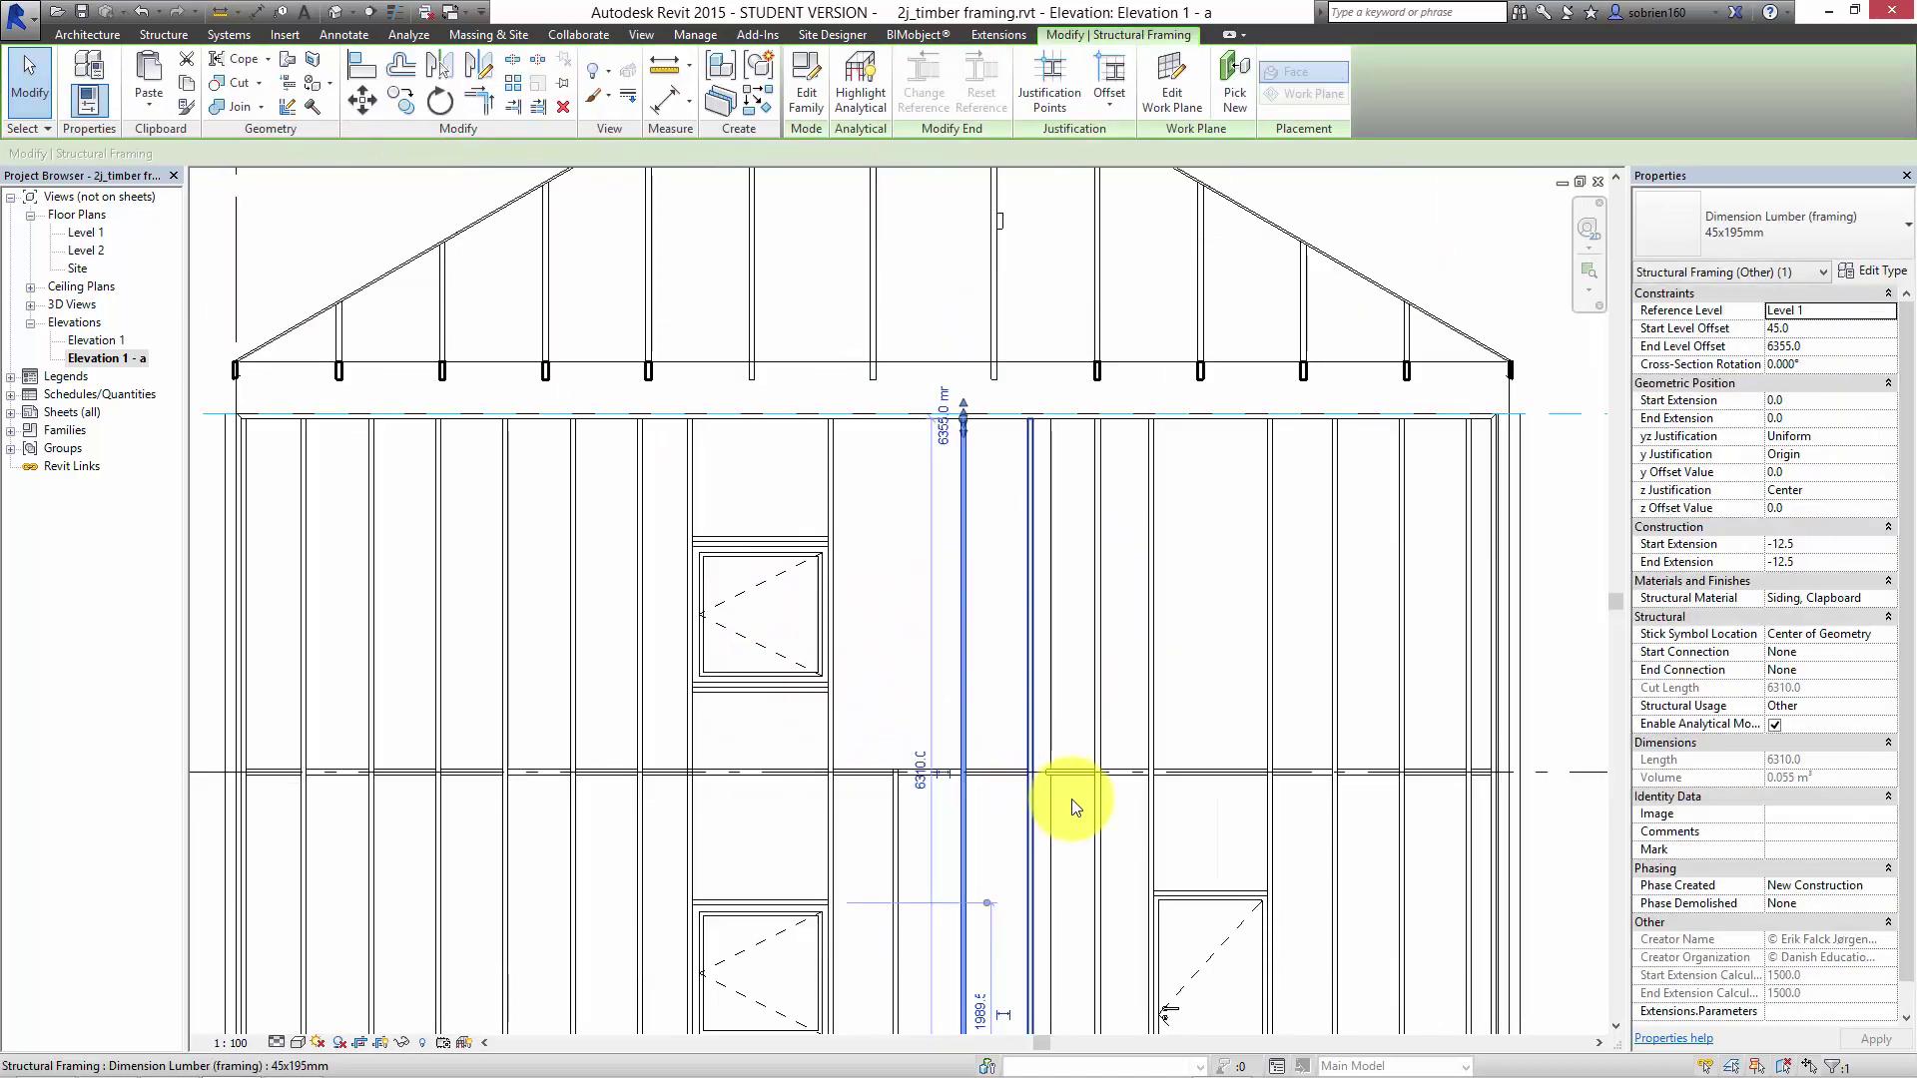
{"action": "middle_click_drag", "start_coordinate": [1069, 799], "coordinate": [879, 662]}
{"action": "scroll", "coordinate": [1218, 818], "scroll_direction": "up", "scroll_amount": 2}
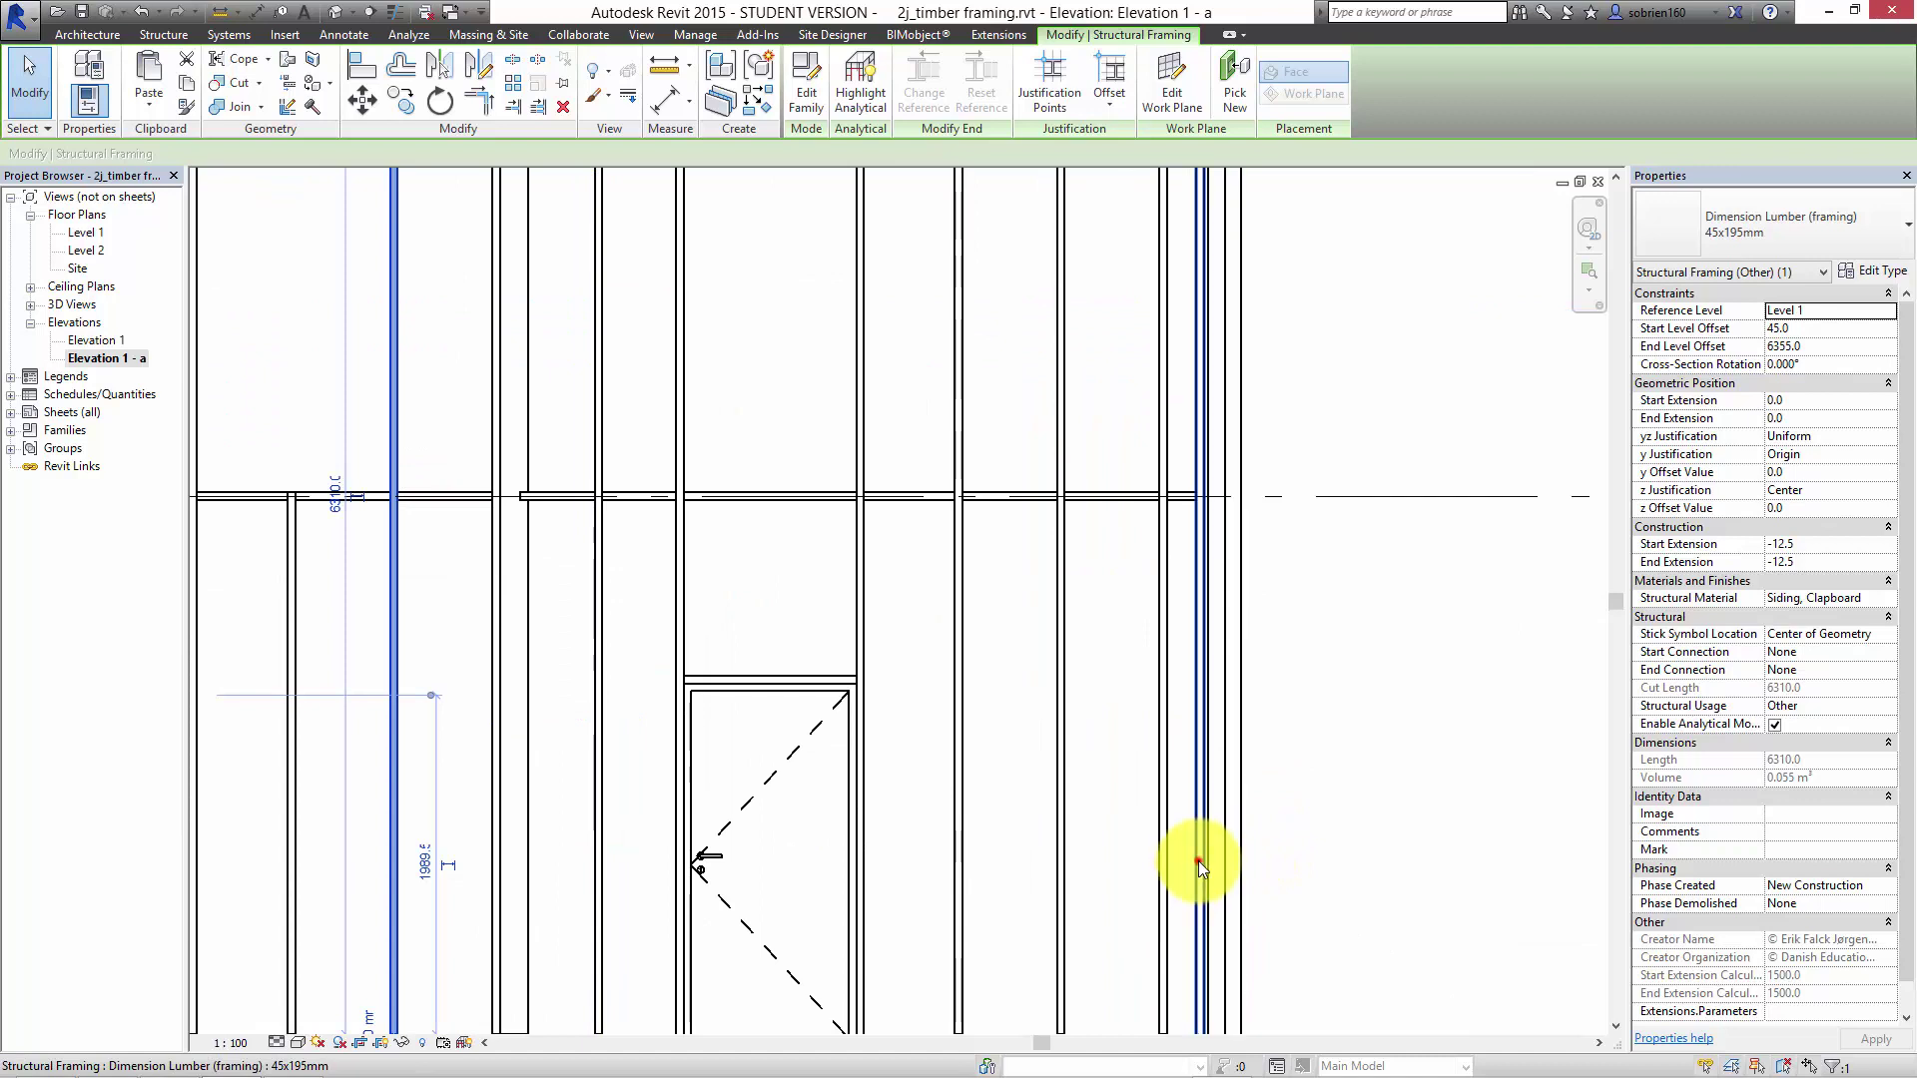
{"action": "left_click", "coordinate": [1198, 861]}
{"action": "scroll", "coordinate": [1368, 492], "scroll_direction": "down", "scroll_amount": 4}
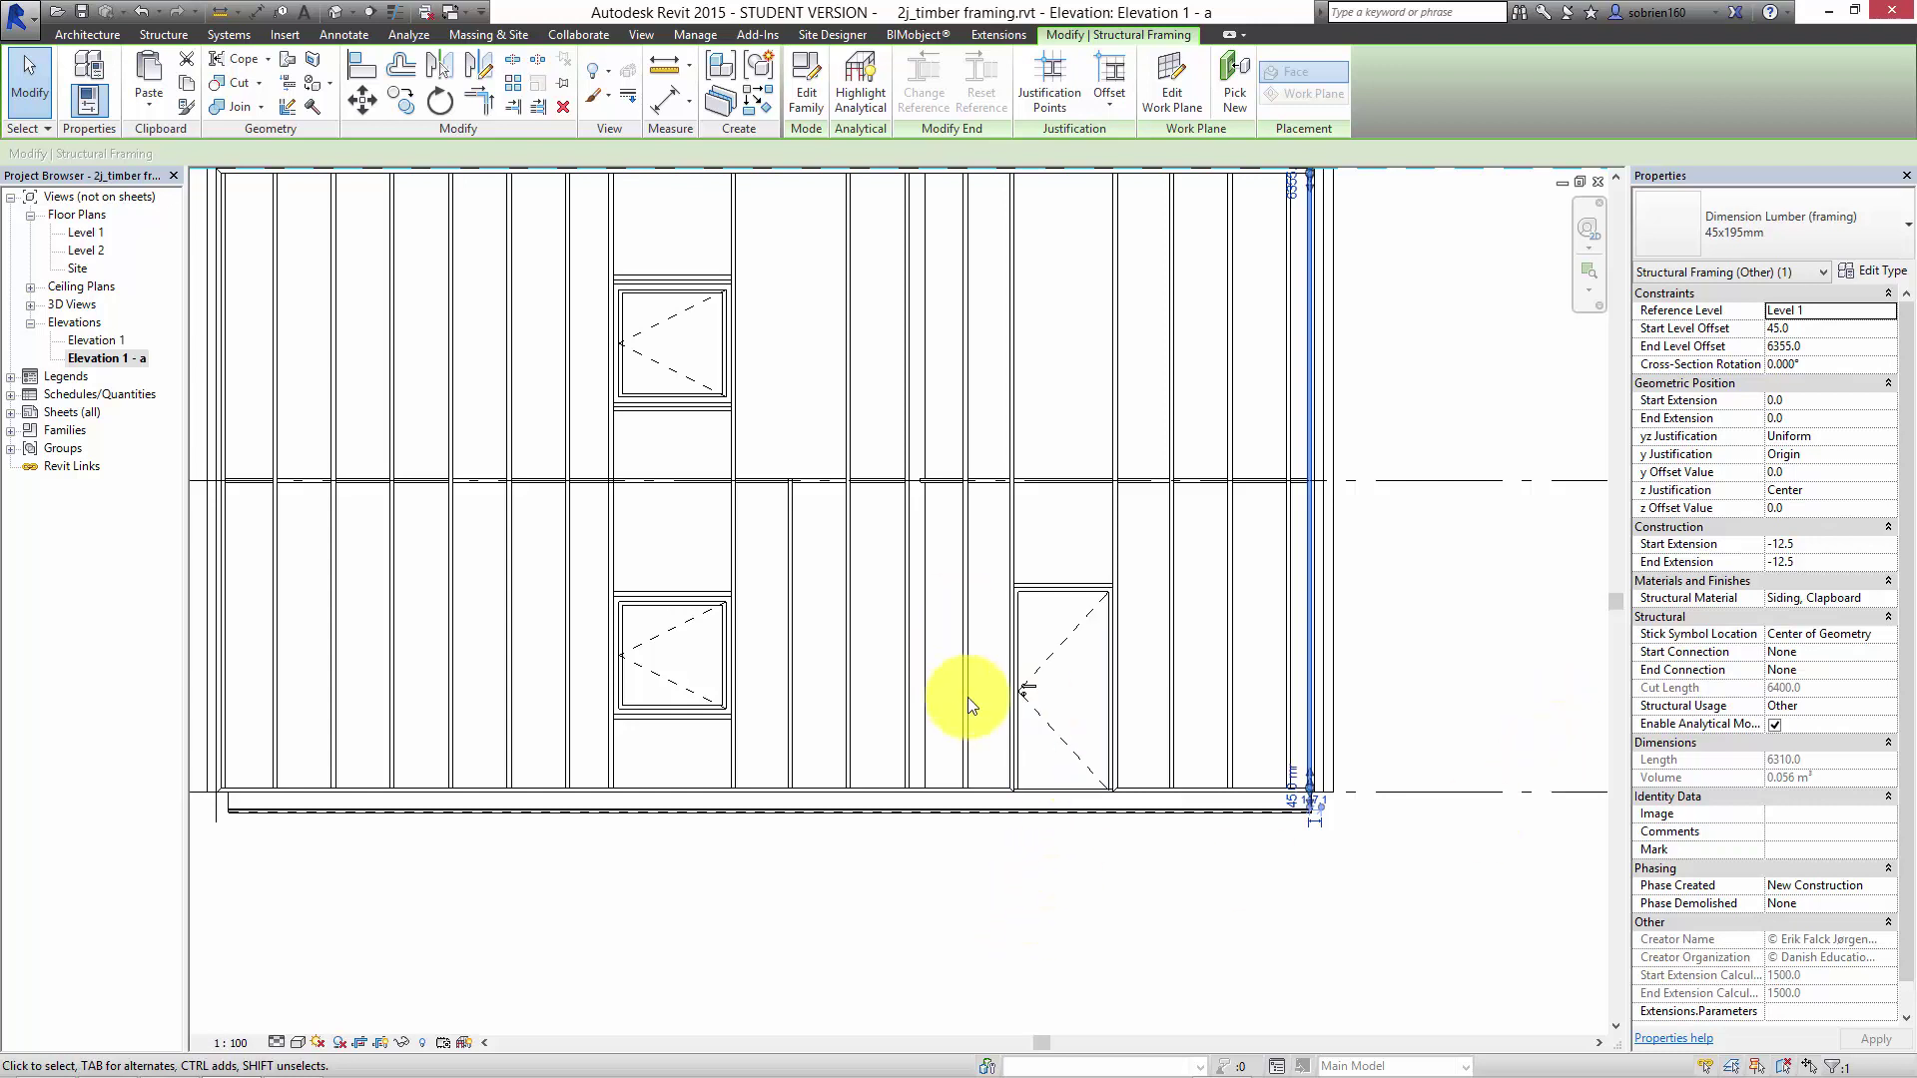
{"action": "middle_click_drag", "start_coordinate": [968, 592], "coordinate": [1044, 740]}
Place a chain of aligned dimensions across the upper-storey studs, from the left end stud to the stud beside the upper window.
{"action": "left_click", "coordinate": [351, 34]}
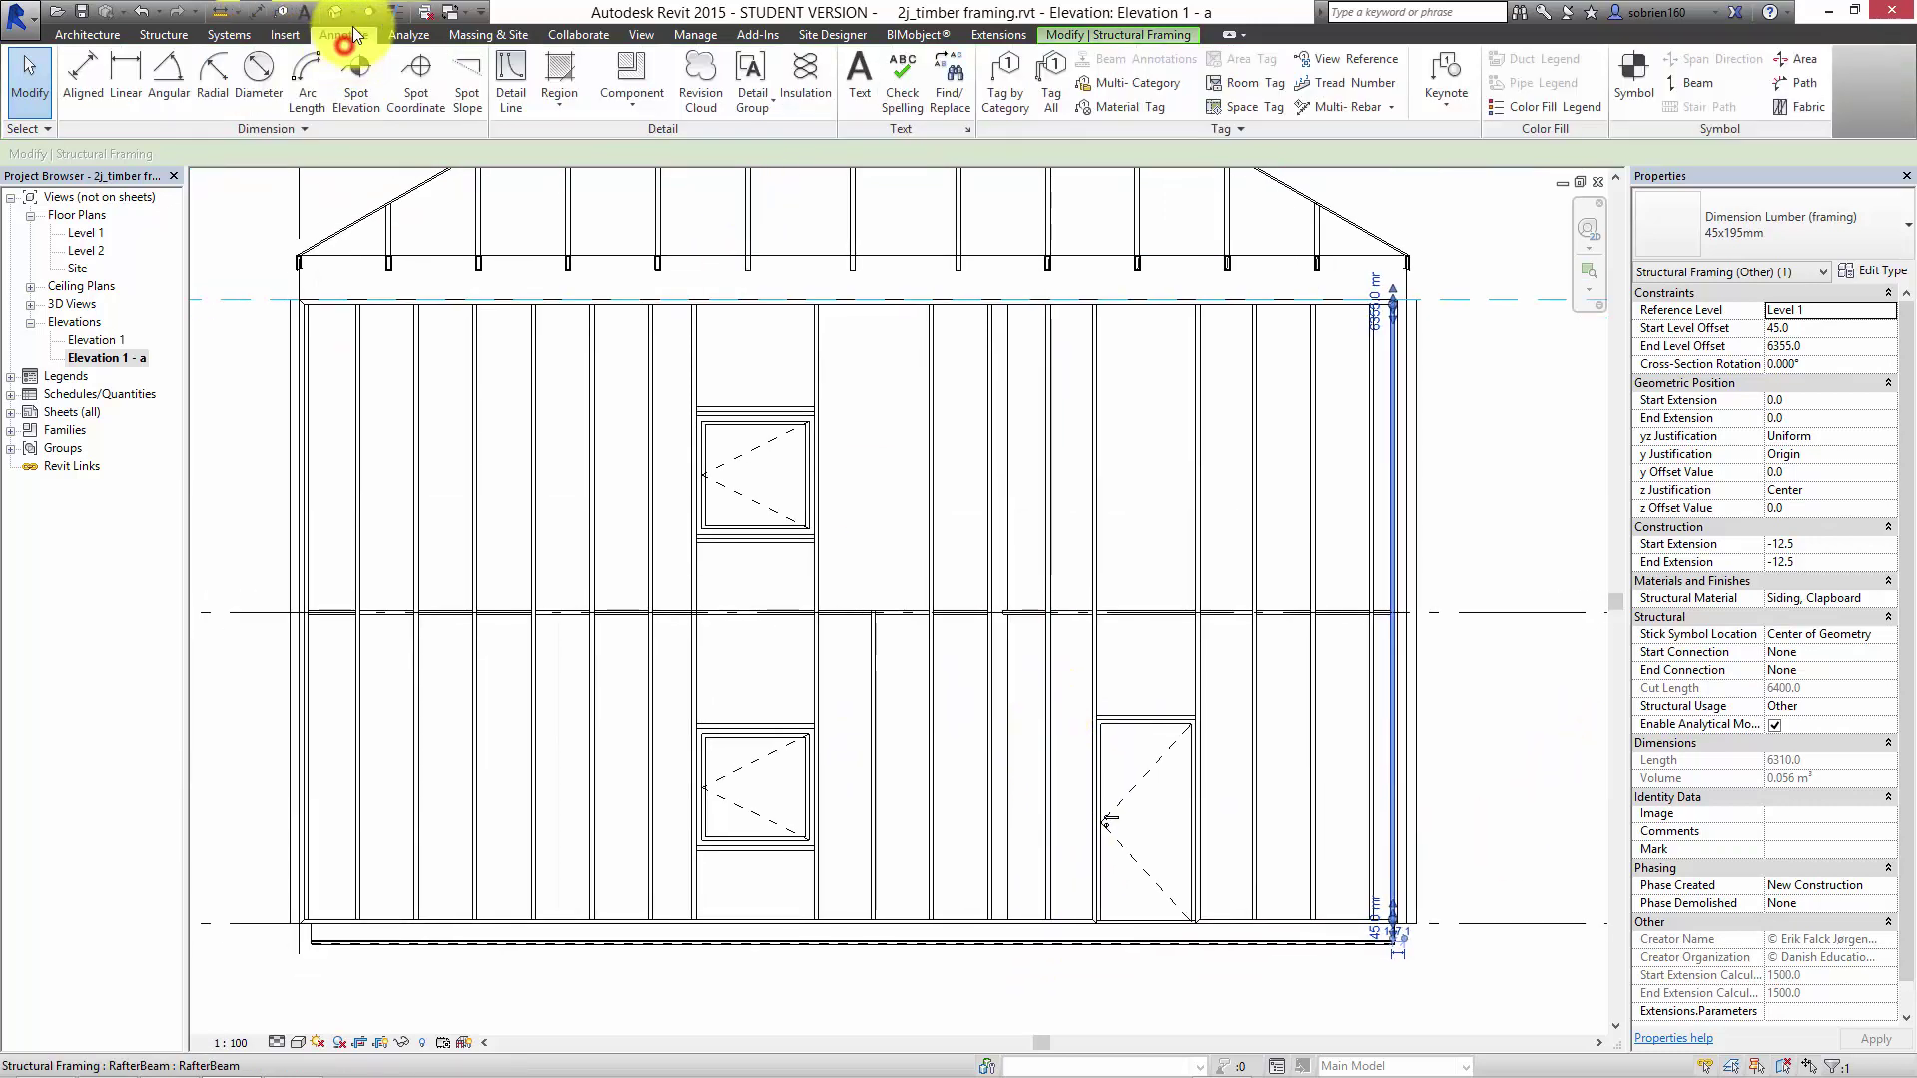
{"action": "left_click", "coordinate": [91, 82]}
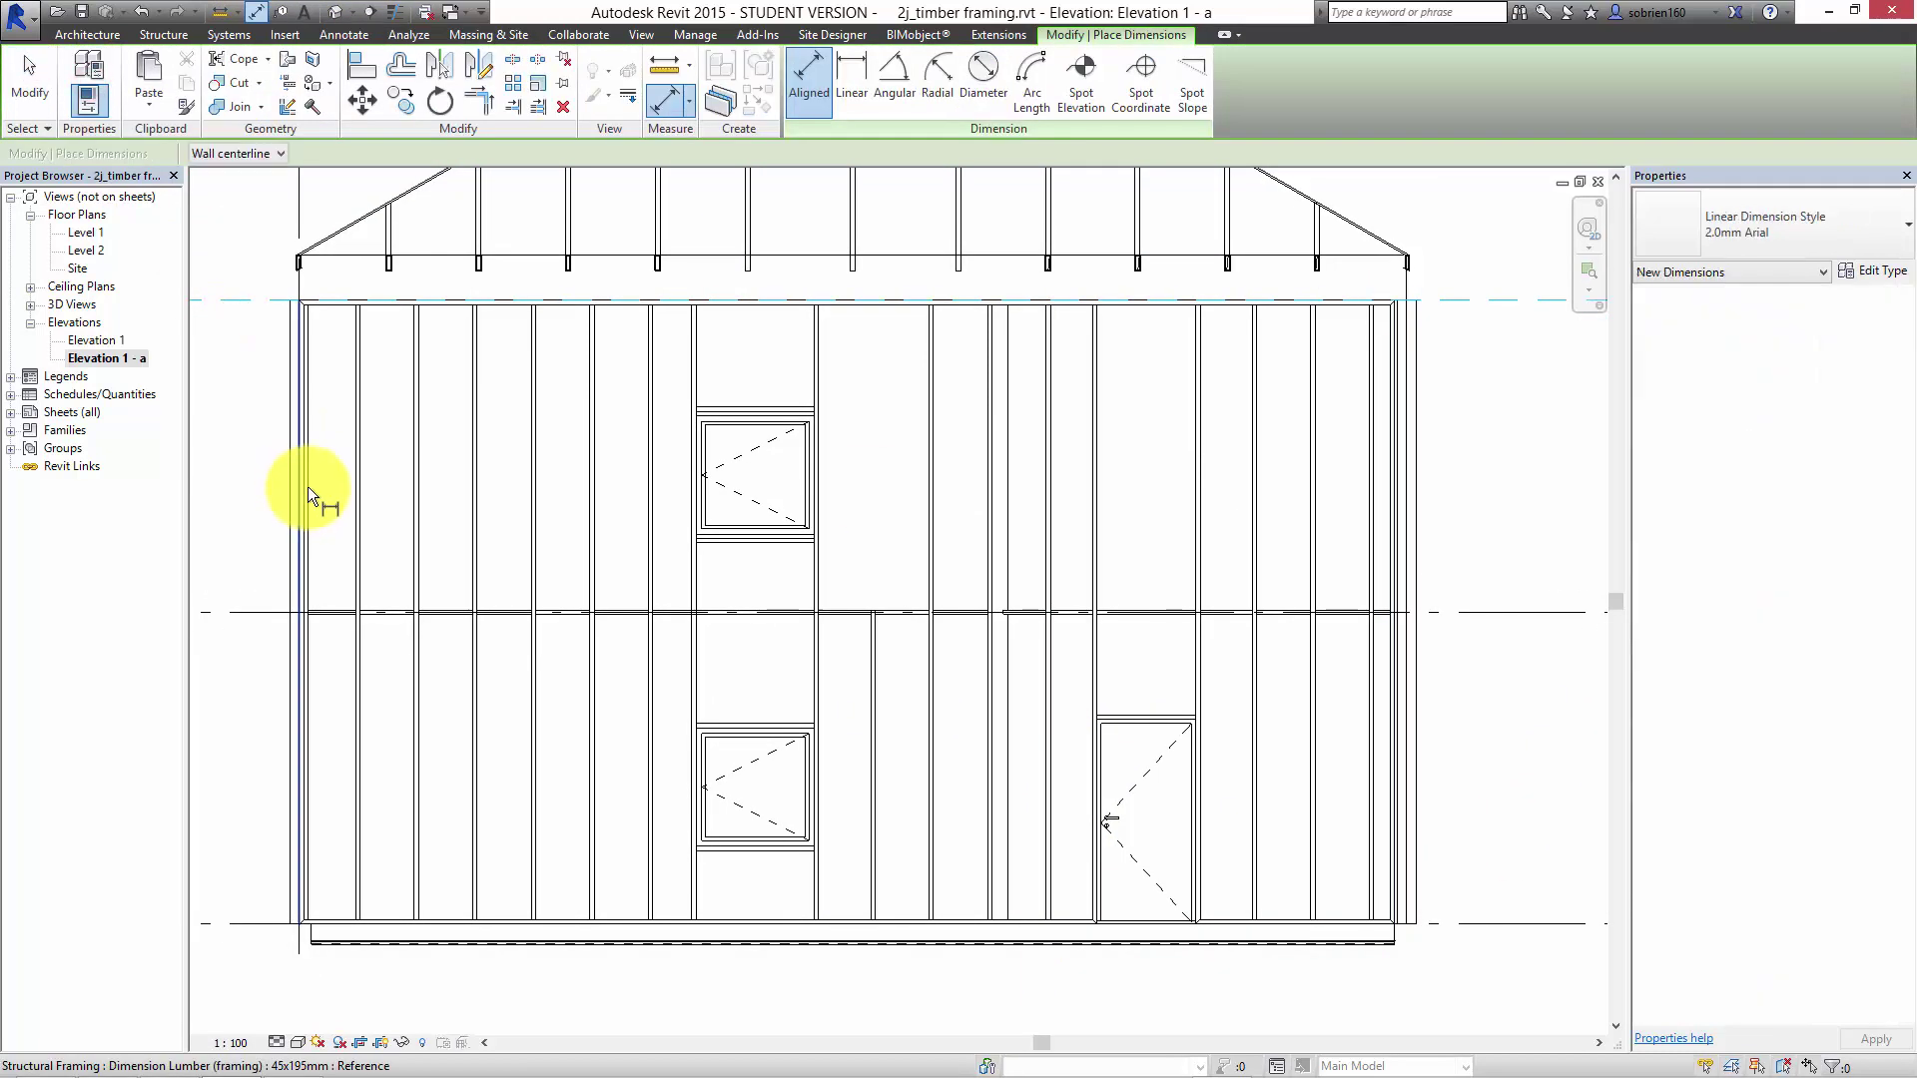
{"action": "left_click", "coordinate": [308, 487]}
{"action": "left_click", "coordinate": [352, 483]}
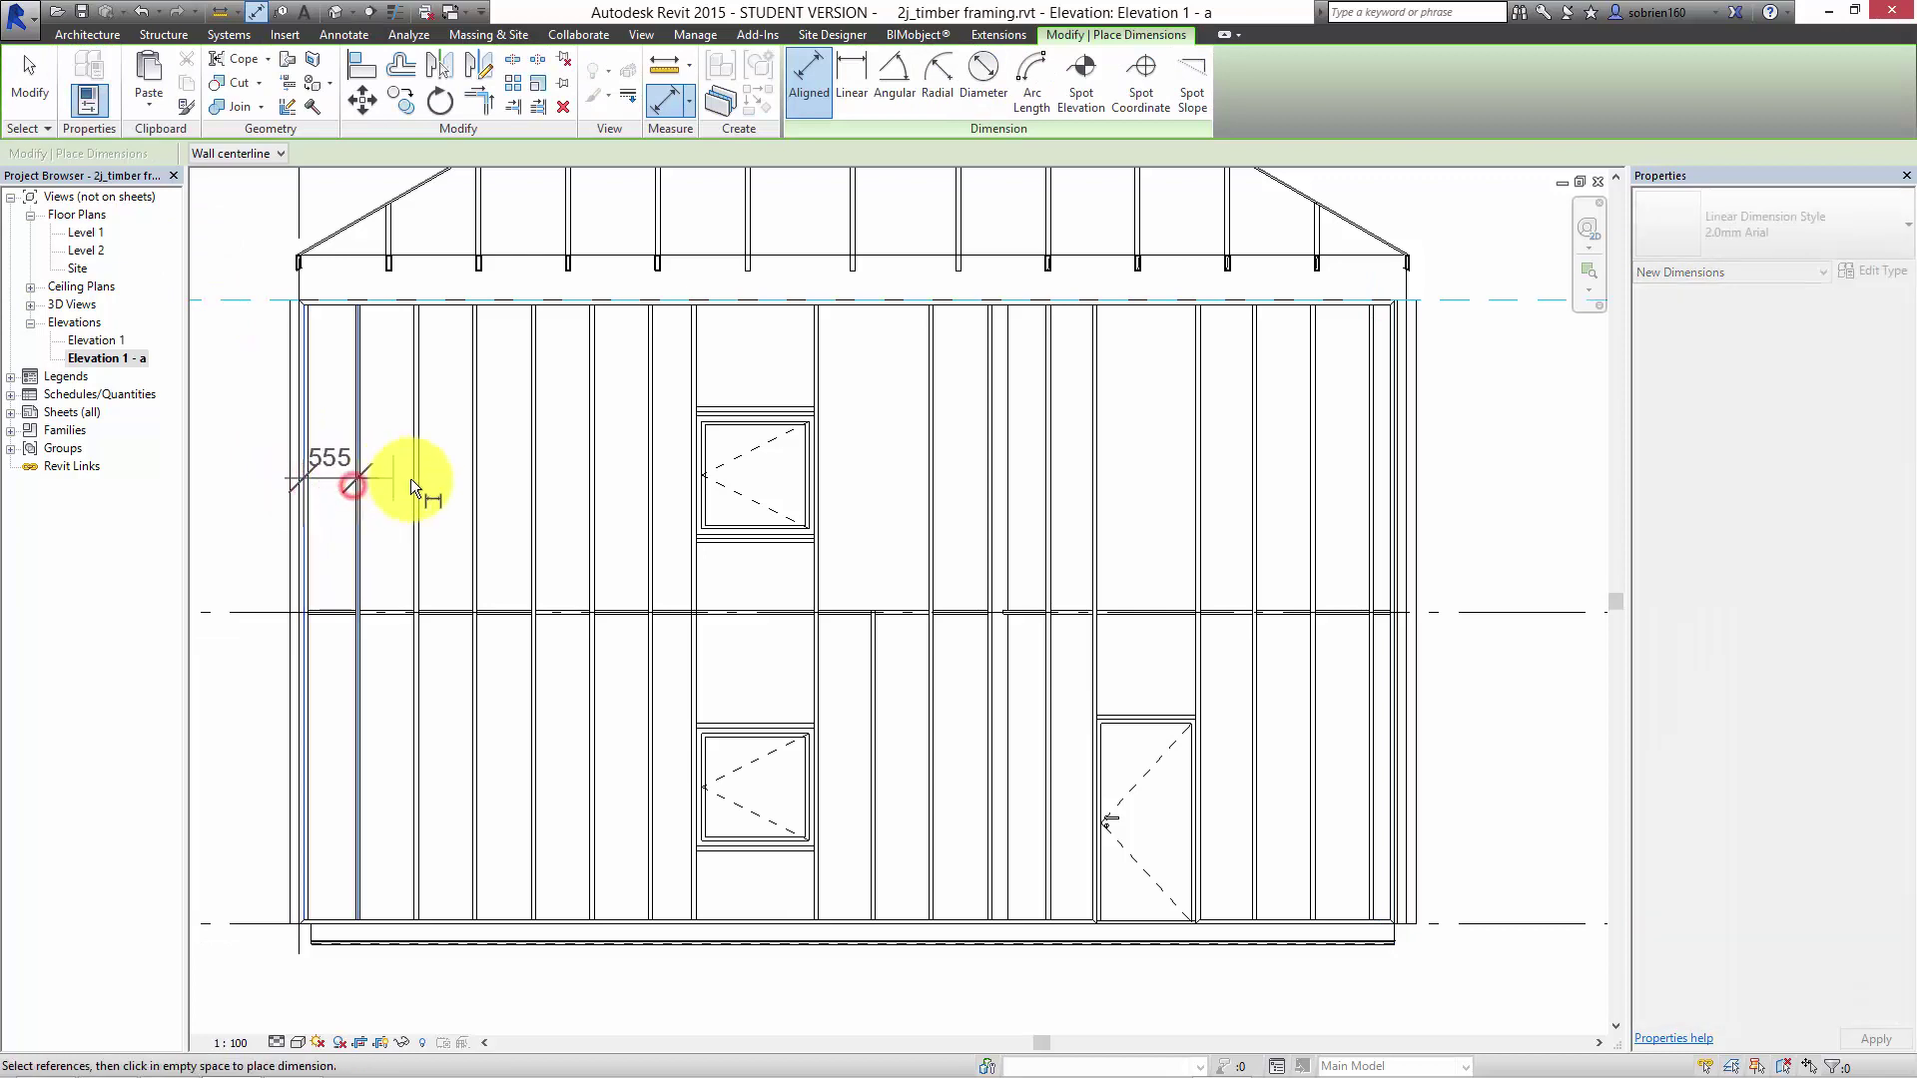
{"action": "left_click", "coordinate": [413, 481]}
{"action": "left_click", "coordinate": [476, 473]}
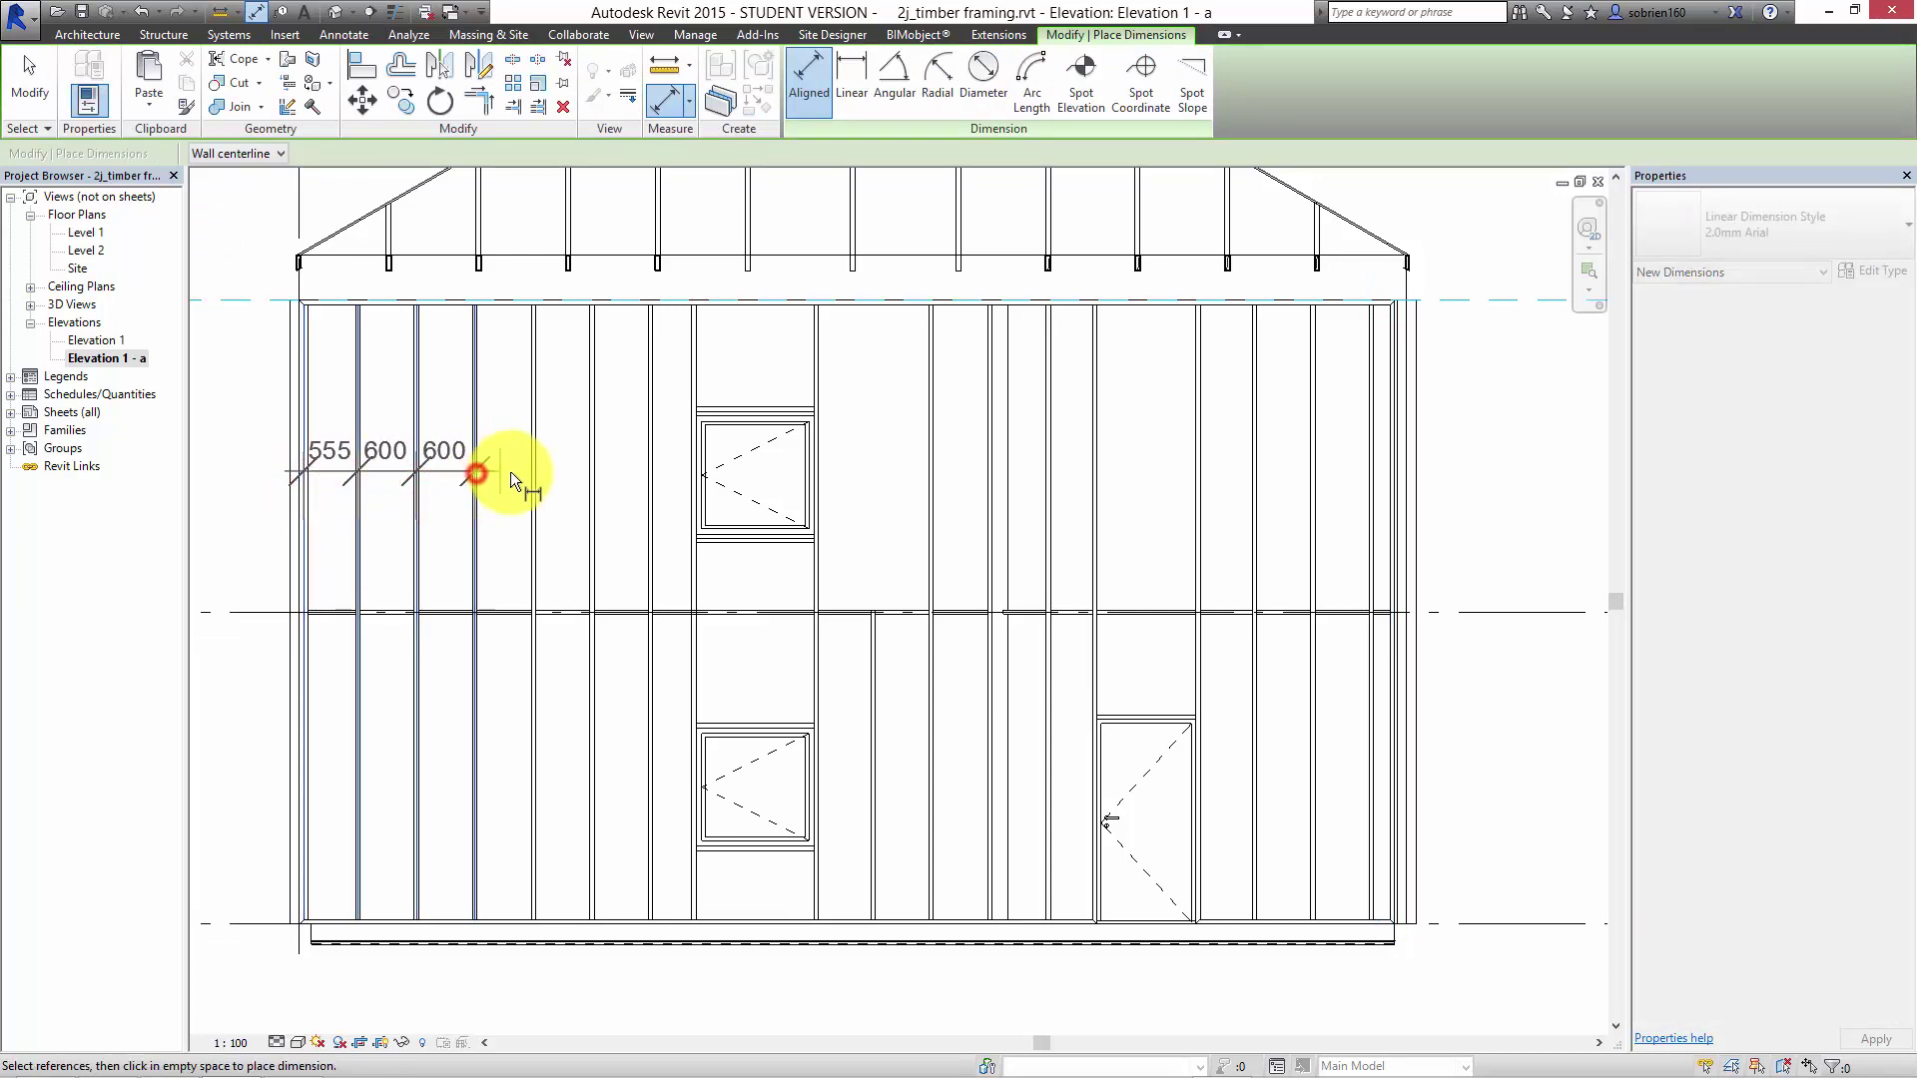
{"action": "left_click", "coordinate": [536, 475]}
{"action": "left_click", "coordinate": [586, 477]}
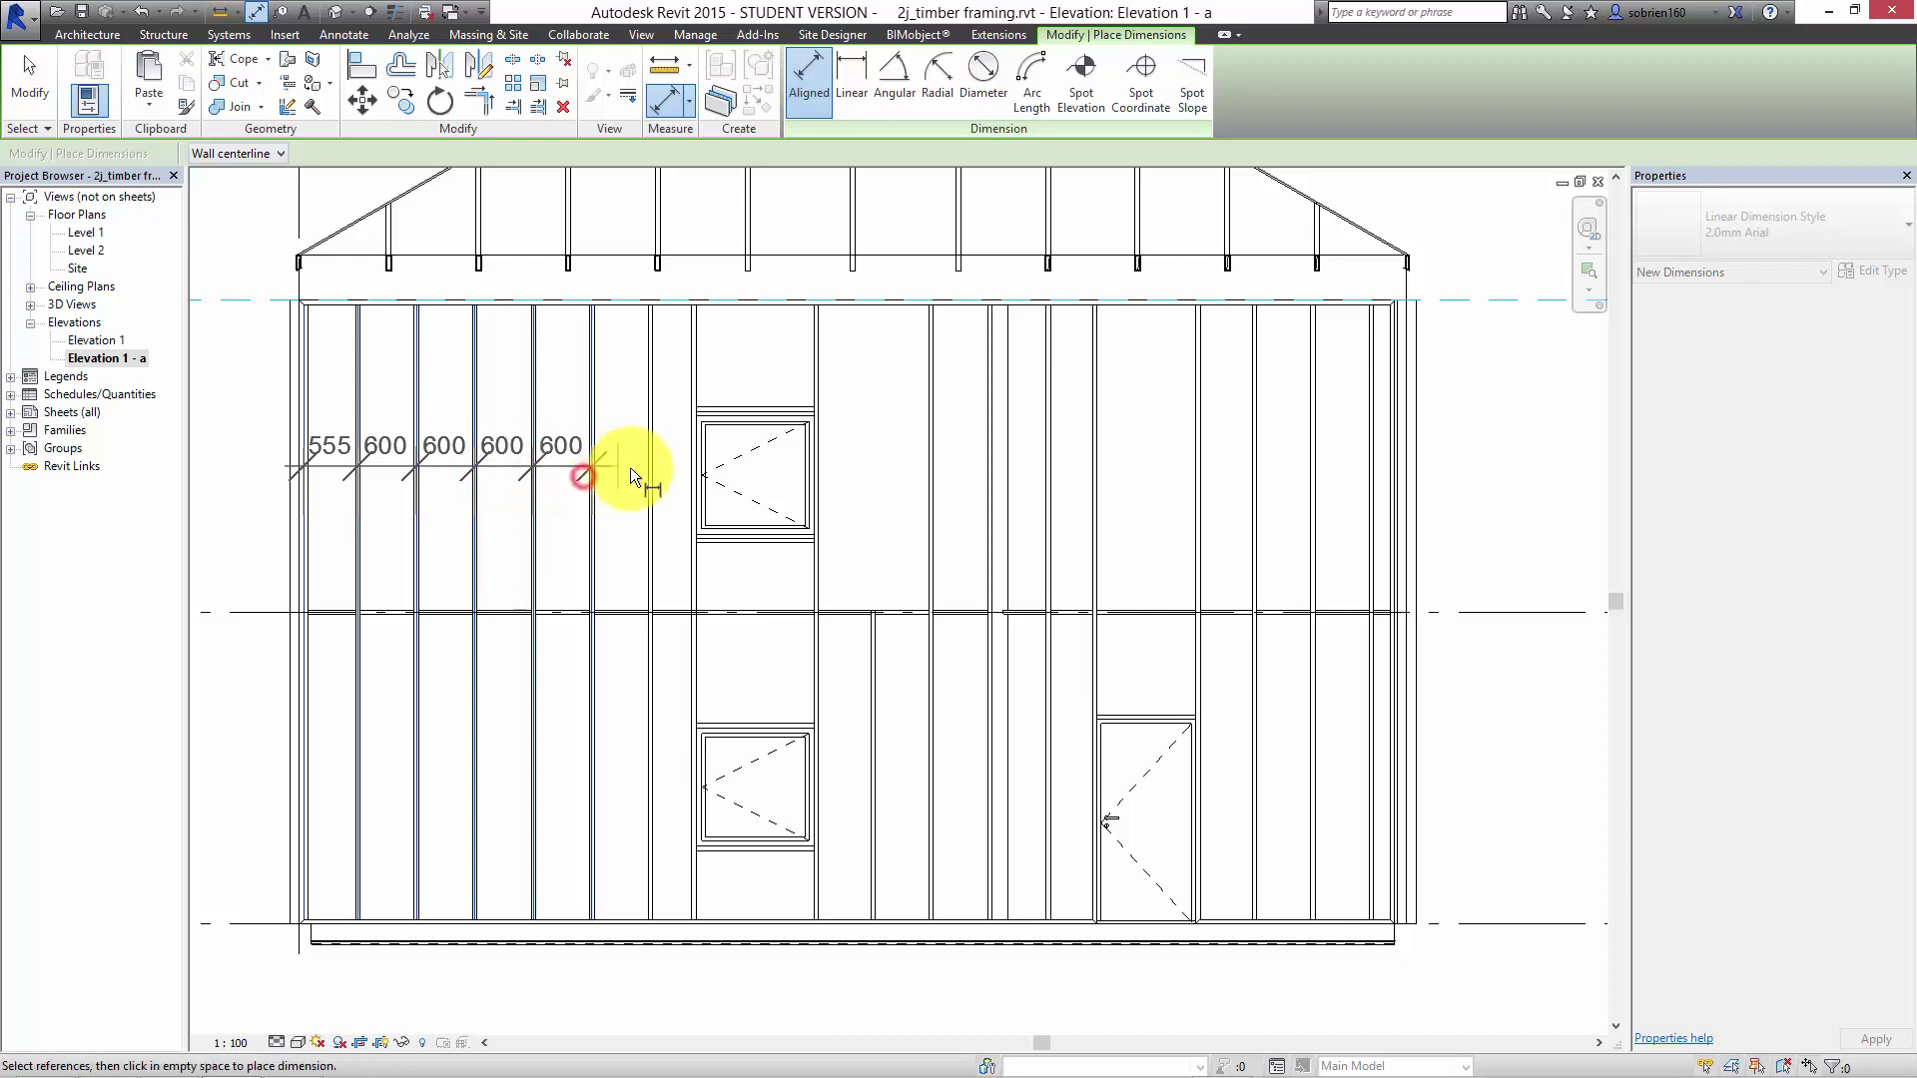
{"action": "left_click", "coordinate": [650, 479]}
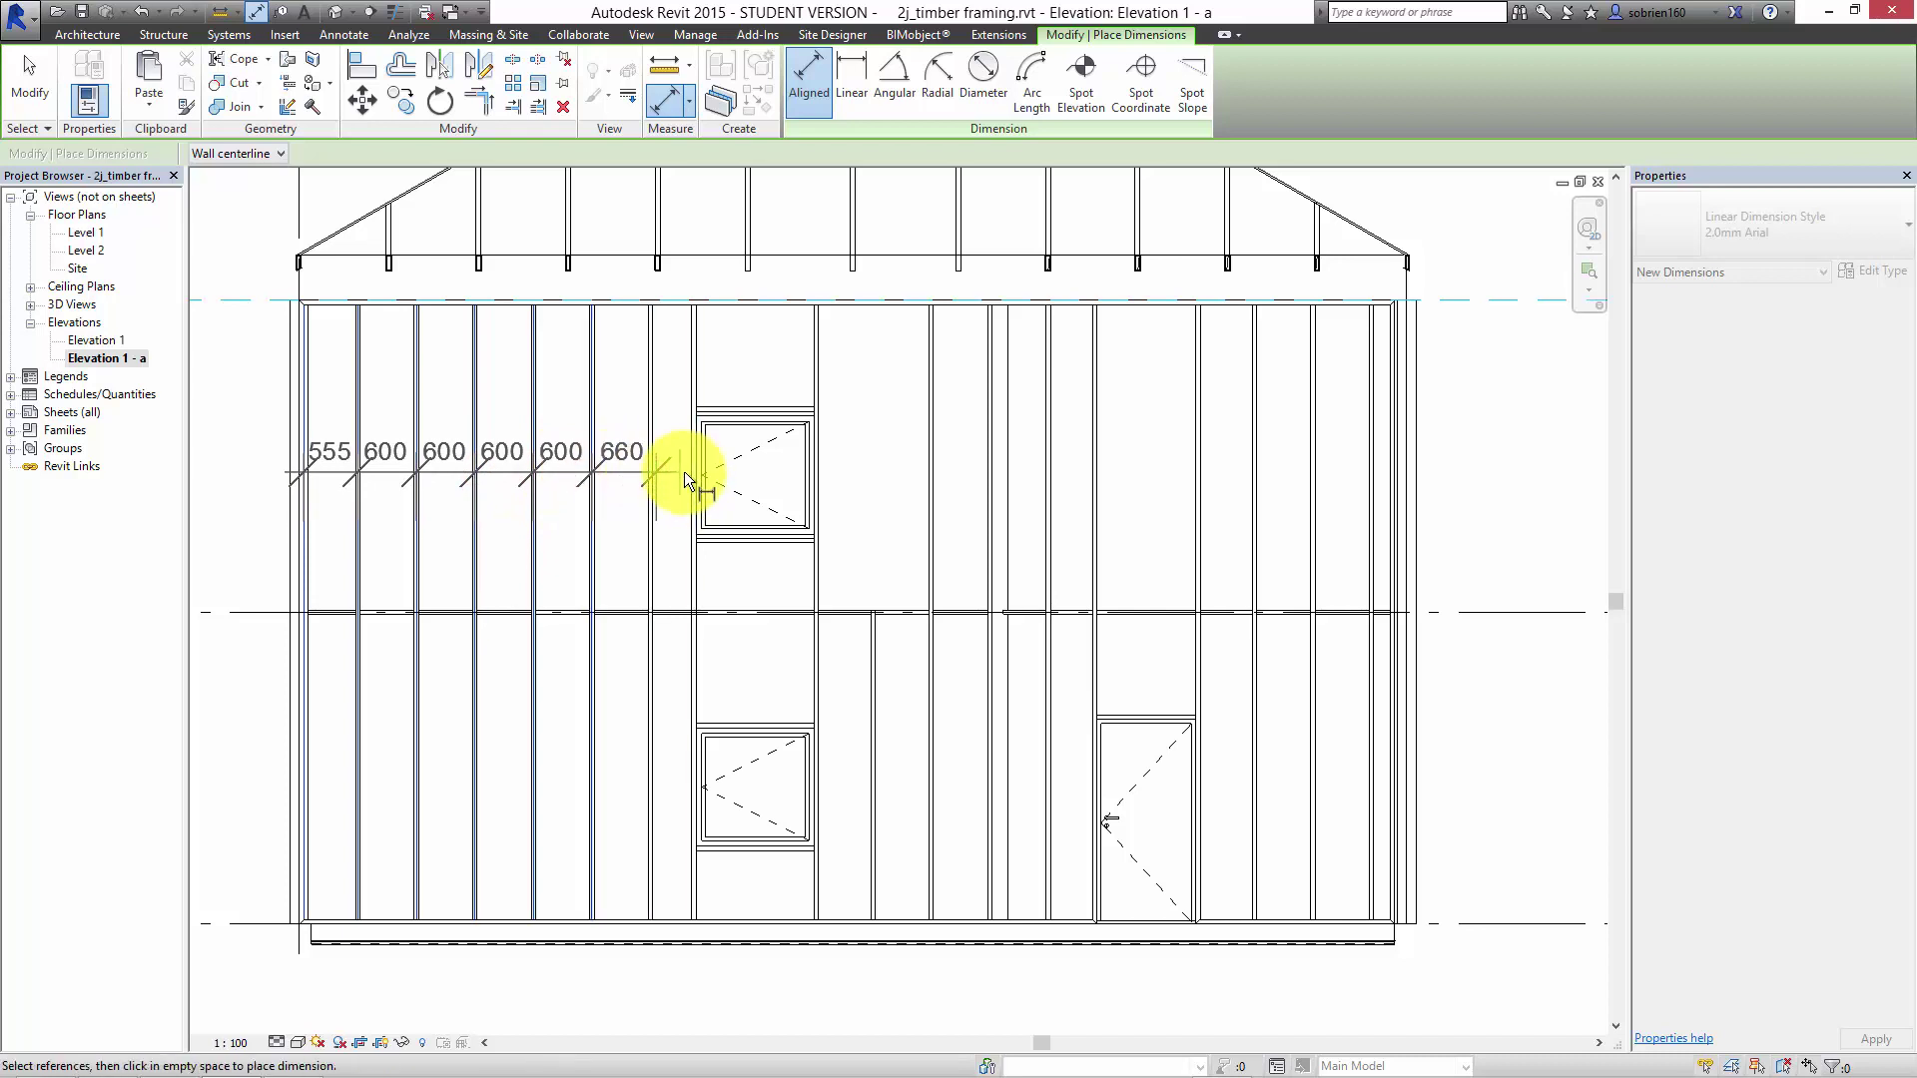
{"action": "scroll", "coordinate": [689, 476], "scroll_direction": "up", "scroll_amount": 3}
{"action": "left_click", "coordinate": [705, 471]}
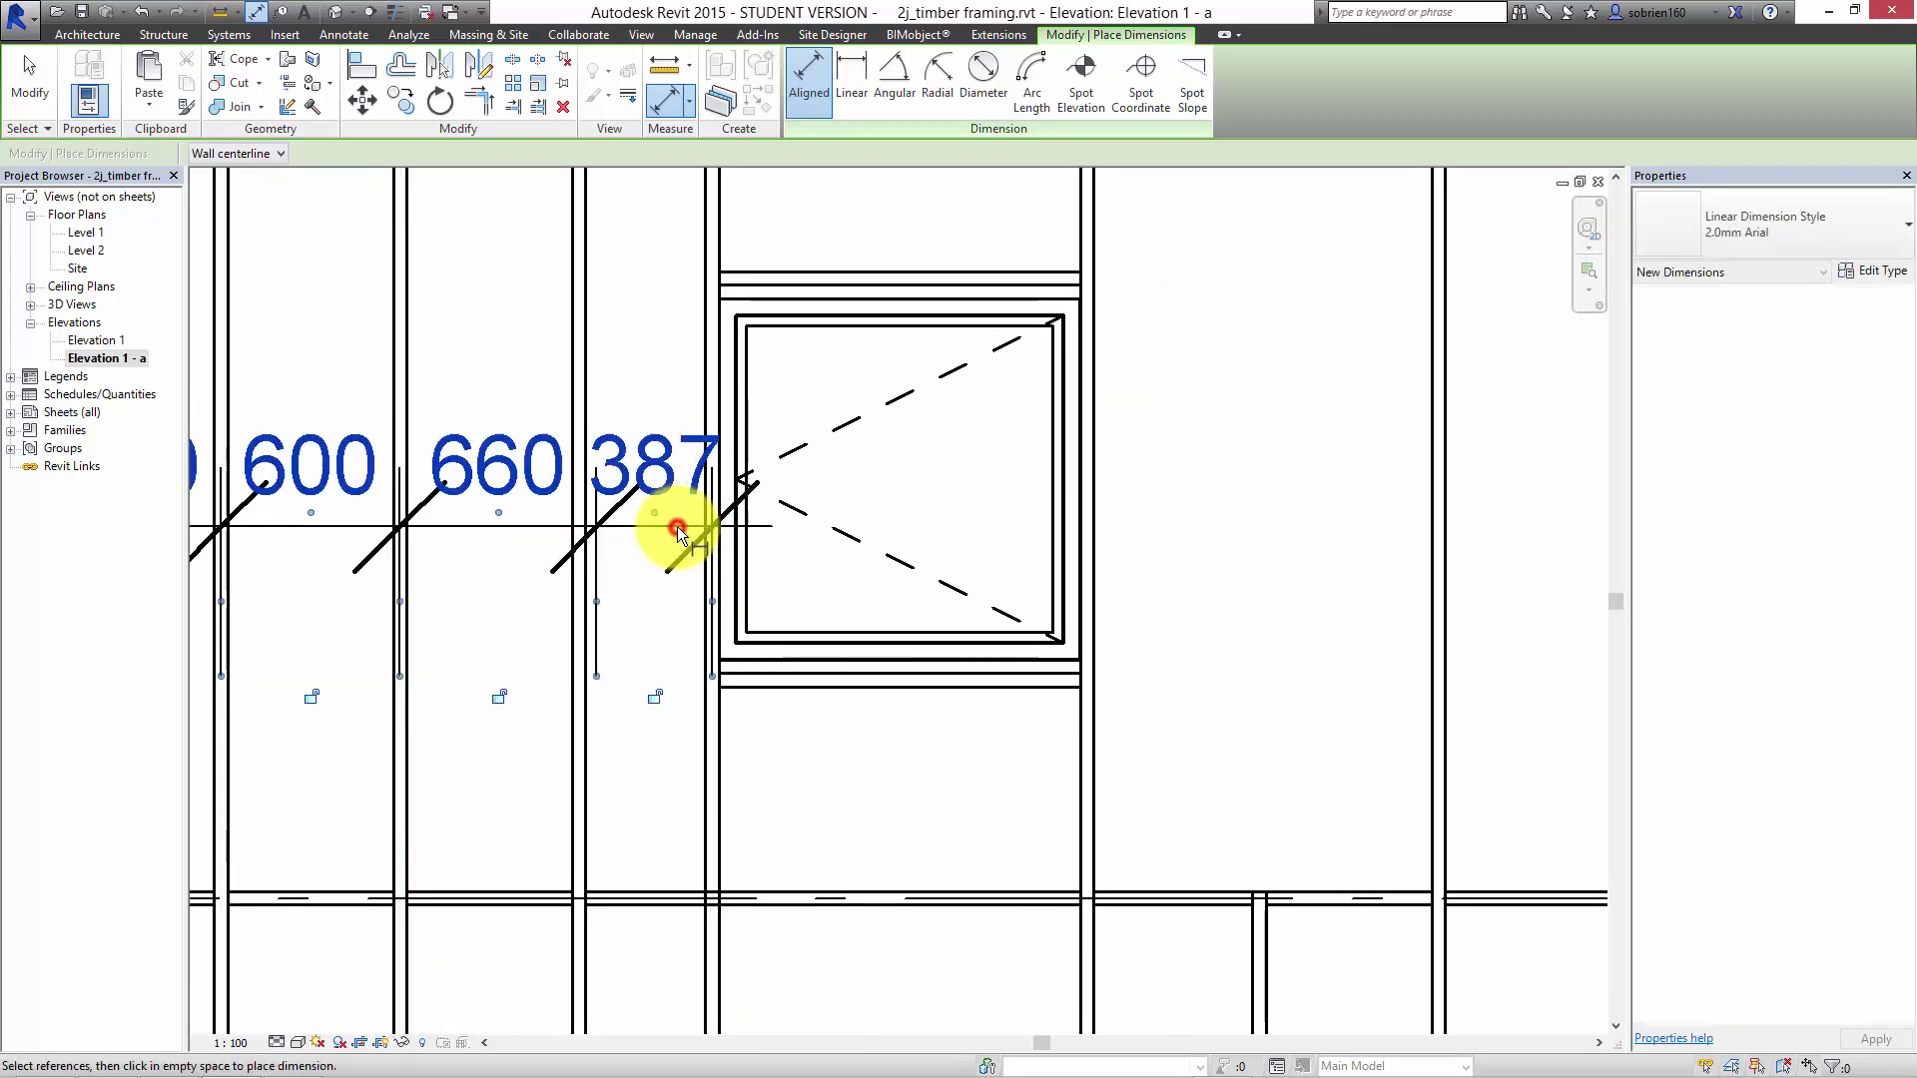
{"action": "scroll", "coordinate": [678, 514], "scroll_direction": "down", "scroll_amount": 2}
{"action": "left_click", "coordinate": [694, 518]}
{"action": "scroll", "coordinate": [902, 499], "scroll_direction": "down", "scroll_amount": 2}
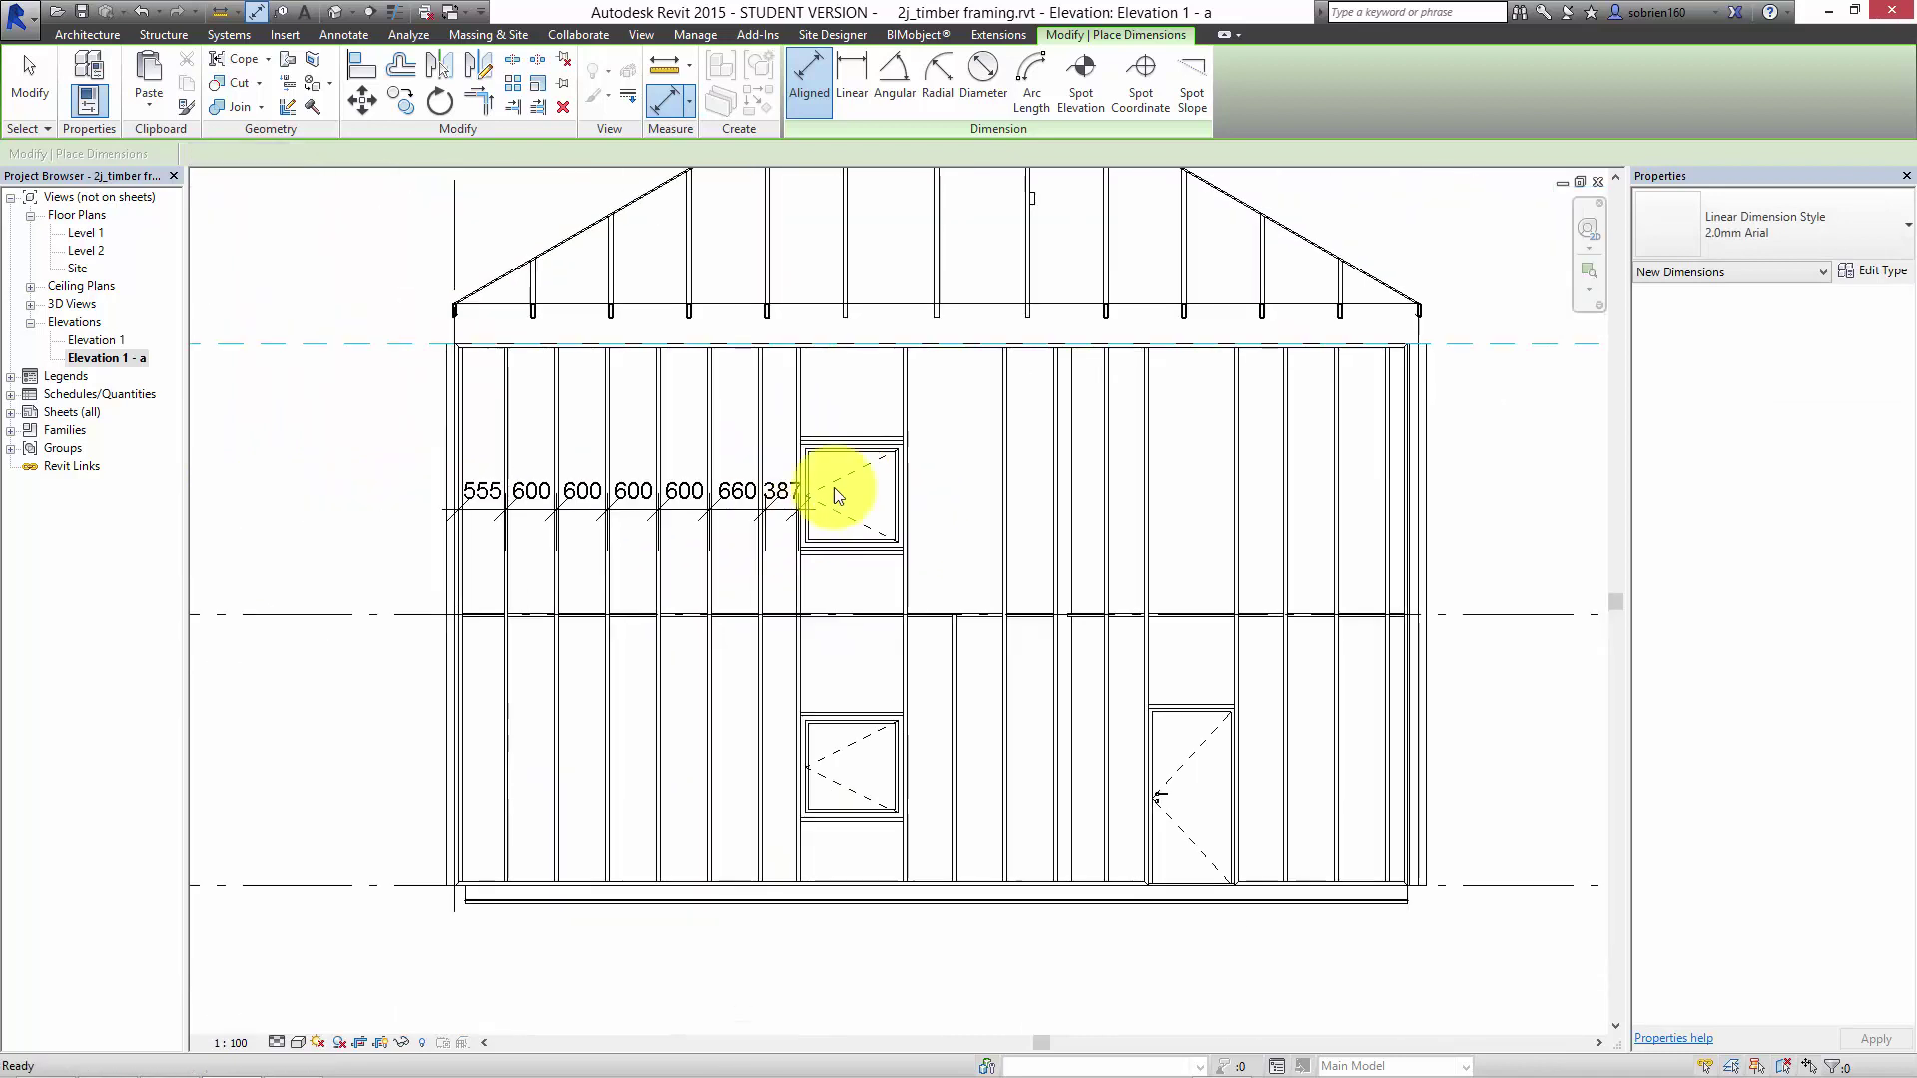
{"action": "key", "text": "Escape"}
Review the available timber modeling extension commands and examine the complete framing elevation with its levels, grid and stud dimensions.
{"action": "middle_click_drag", "start_coordinate": [723, 572], "coordinate": [744, 654]}
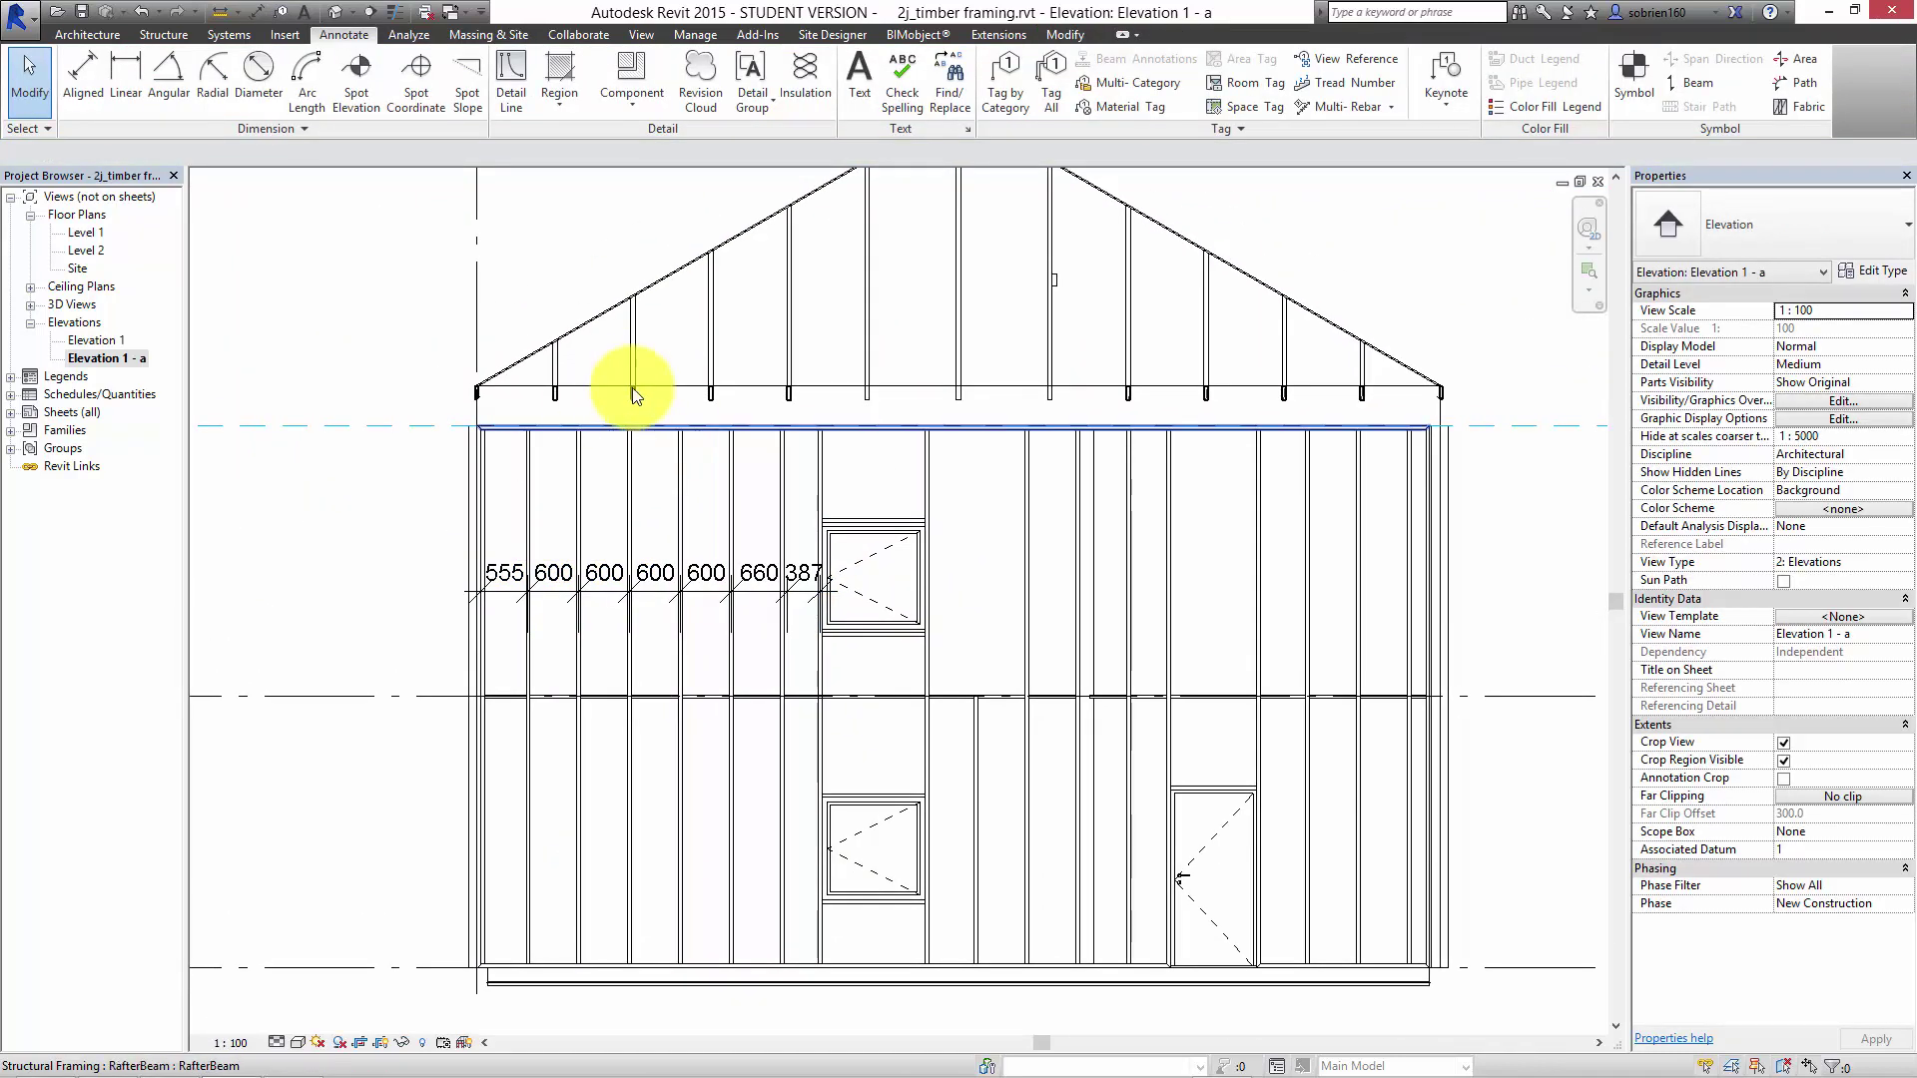
{"action": "left_click", "coordinate": [991, 36]}
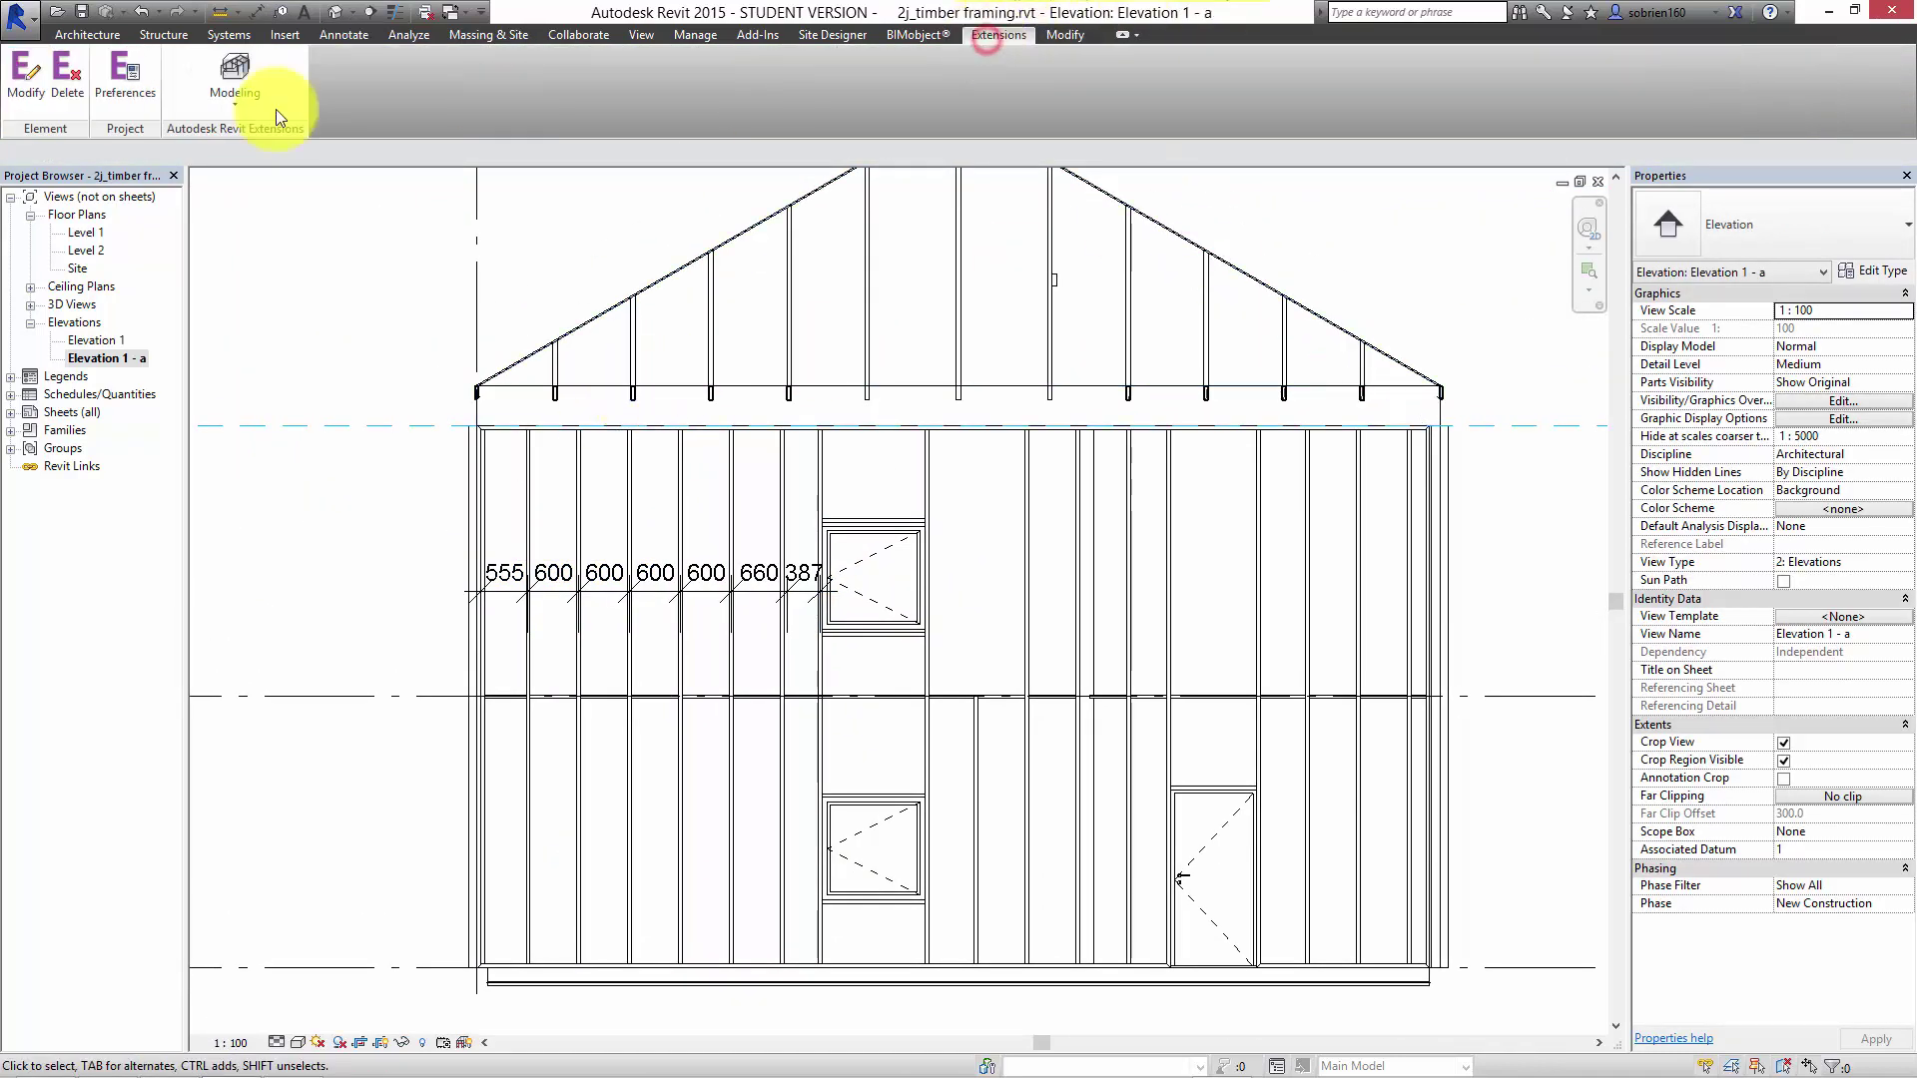
{"action": "left_click", "coordinate": [224, 99]}
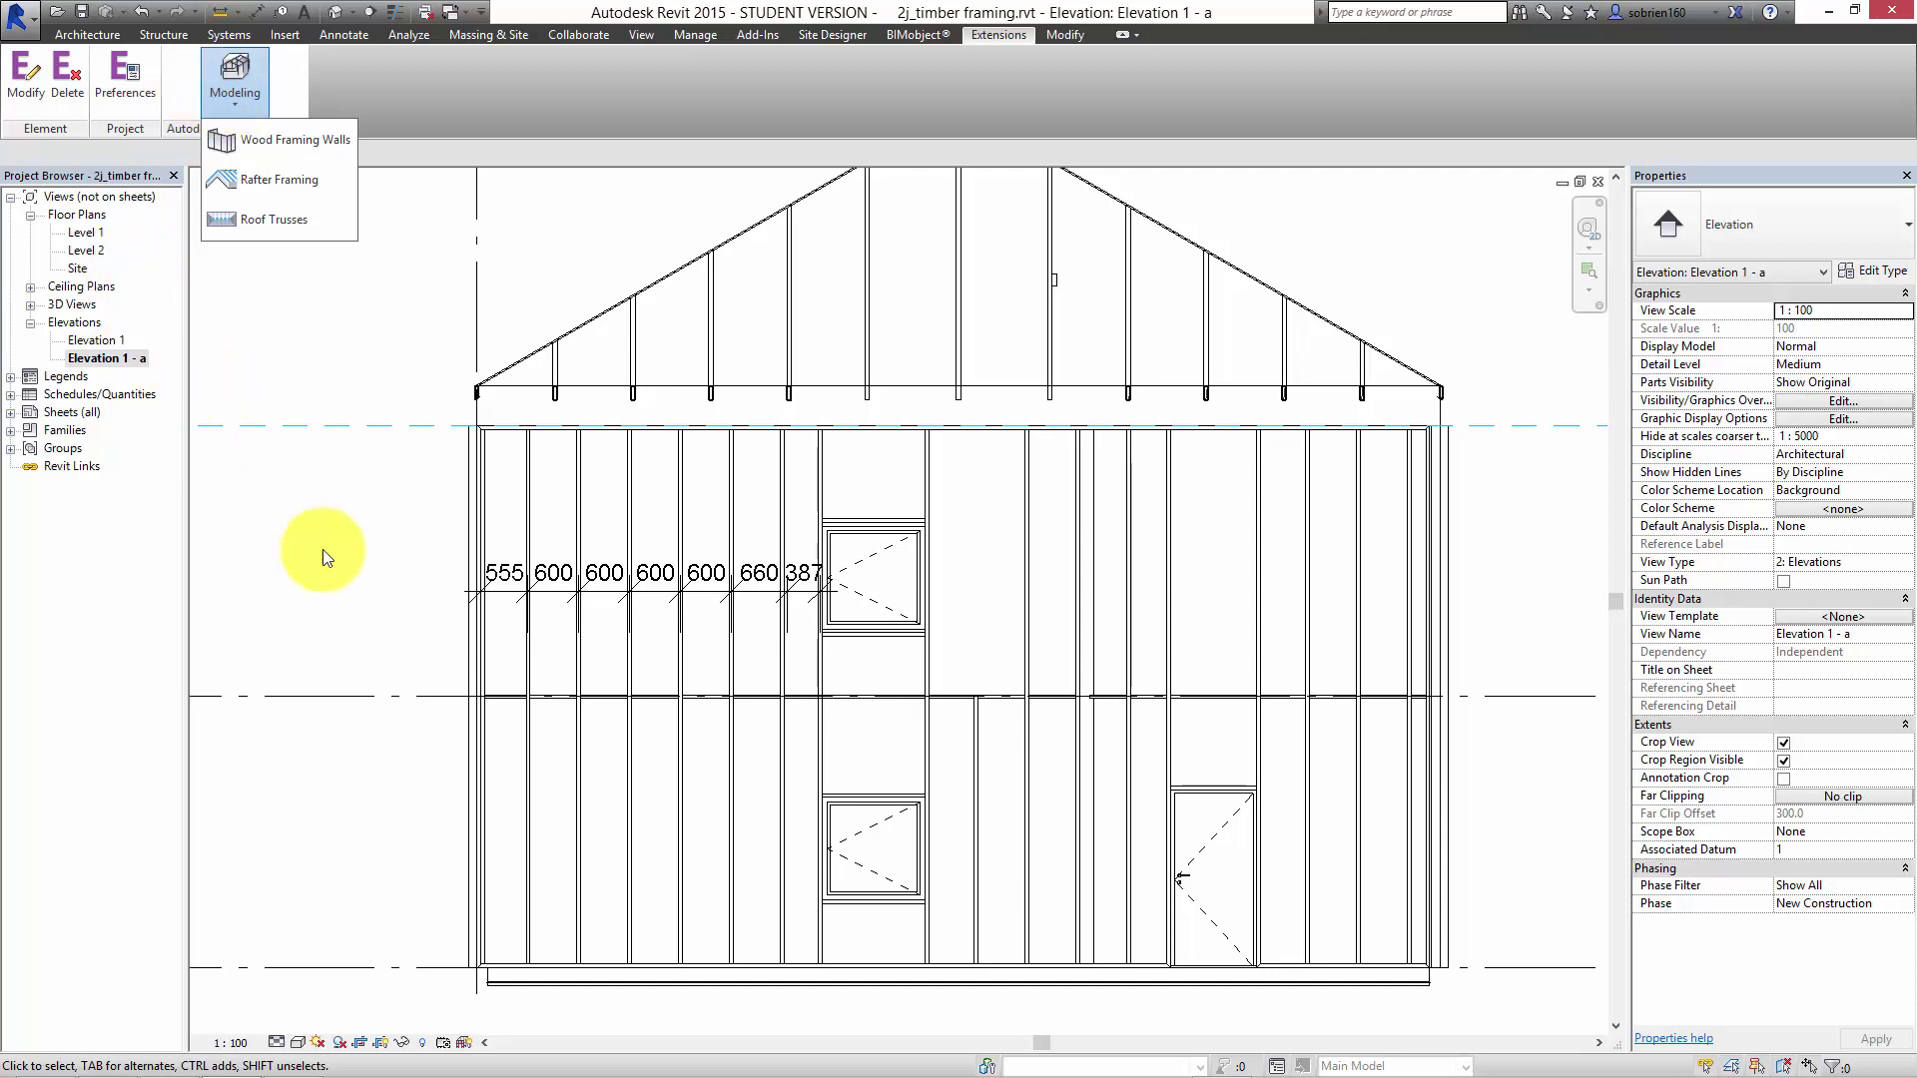
{"action": "middle_click_drag", "start_coordinate": [445, 531], "coordinate": [543, 480]}
{"action": "scroll", "coordinate": [642, 487], "scroll_direction": "down", "scroll_amount": 2}
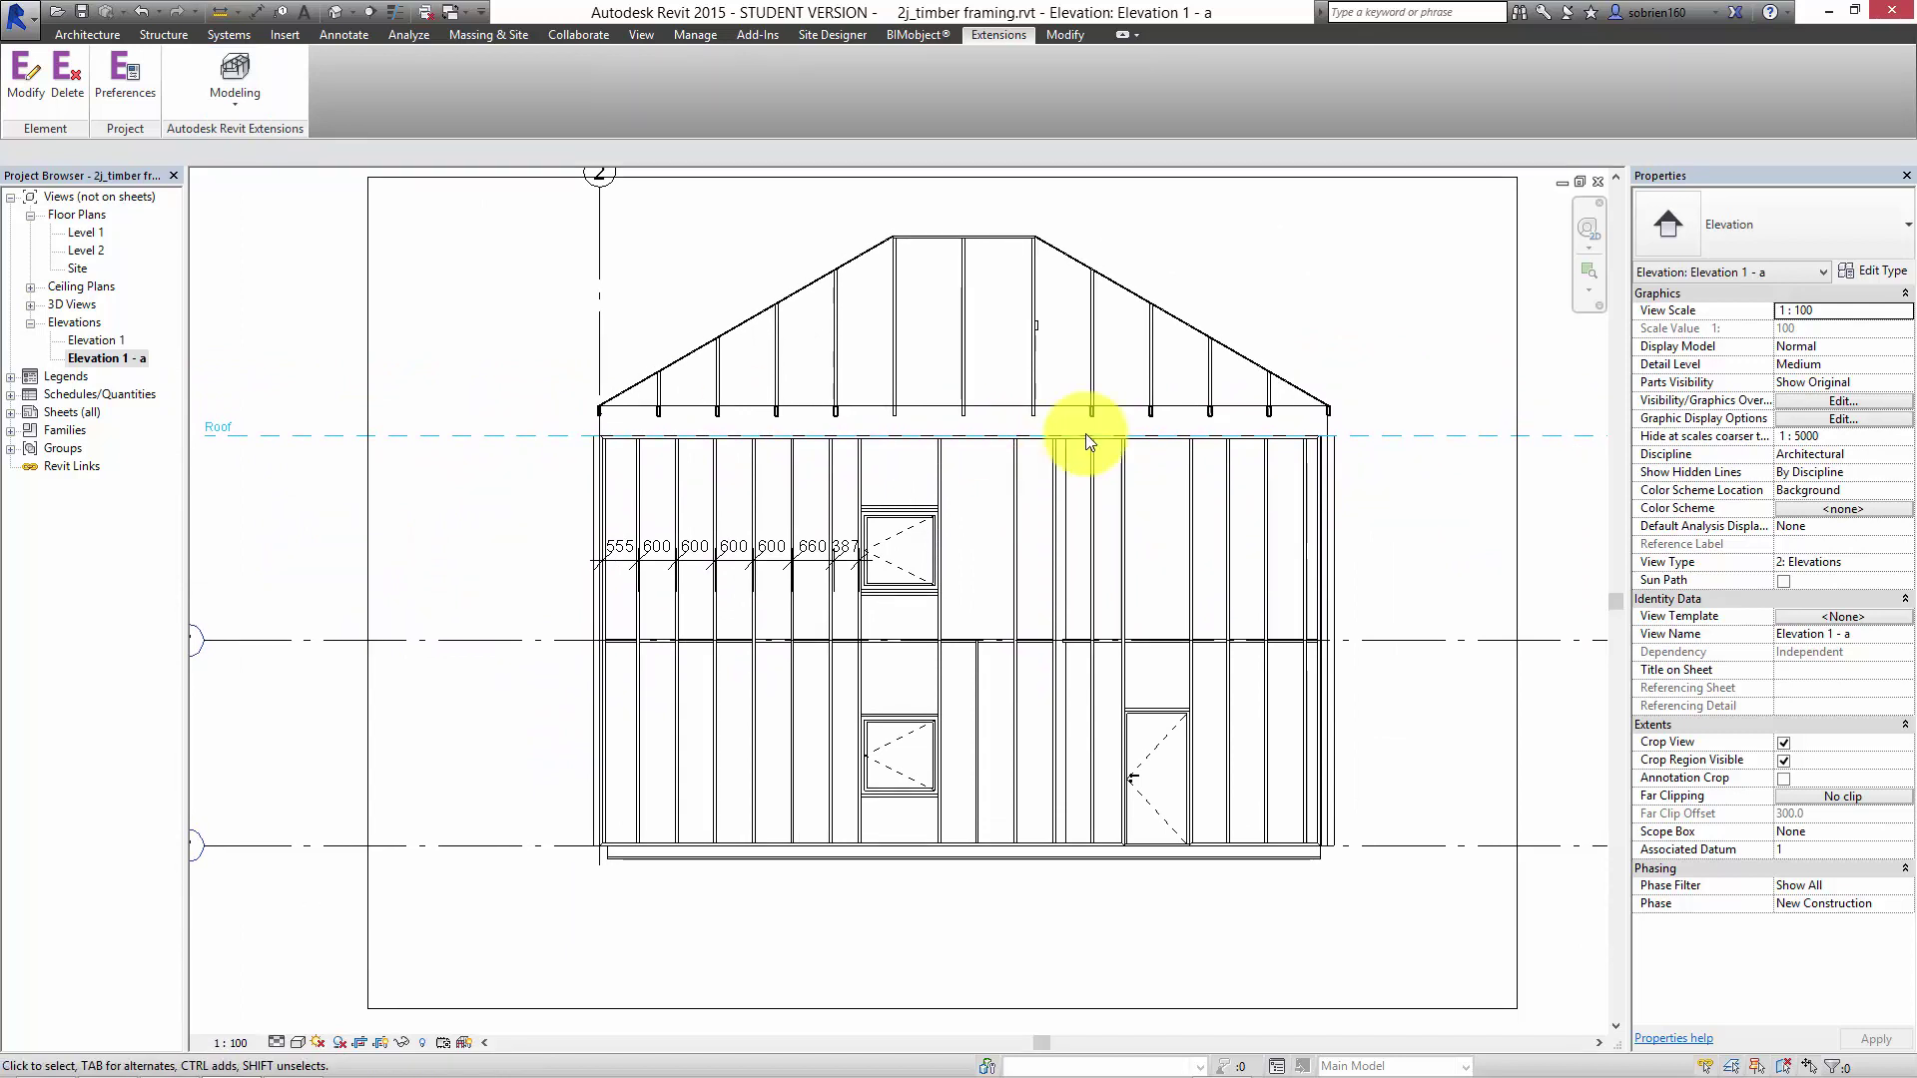
{"action": "middle_click_drag", "start_coordinate": [1130, 593], "coordinate": [1145, 662]}
{"action": "scroll", "coordinate": [1148, 666], "scroll_direction": "down", "scroll_amount": 2}
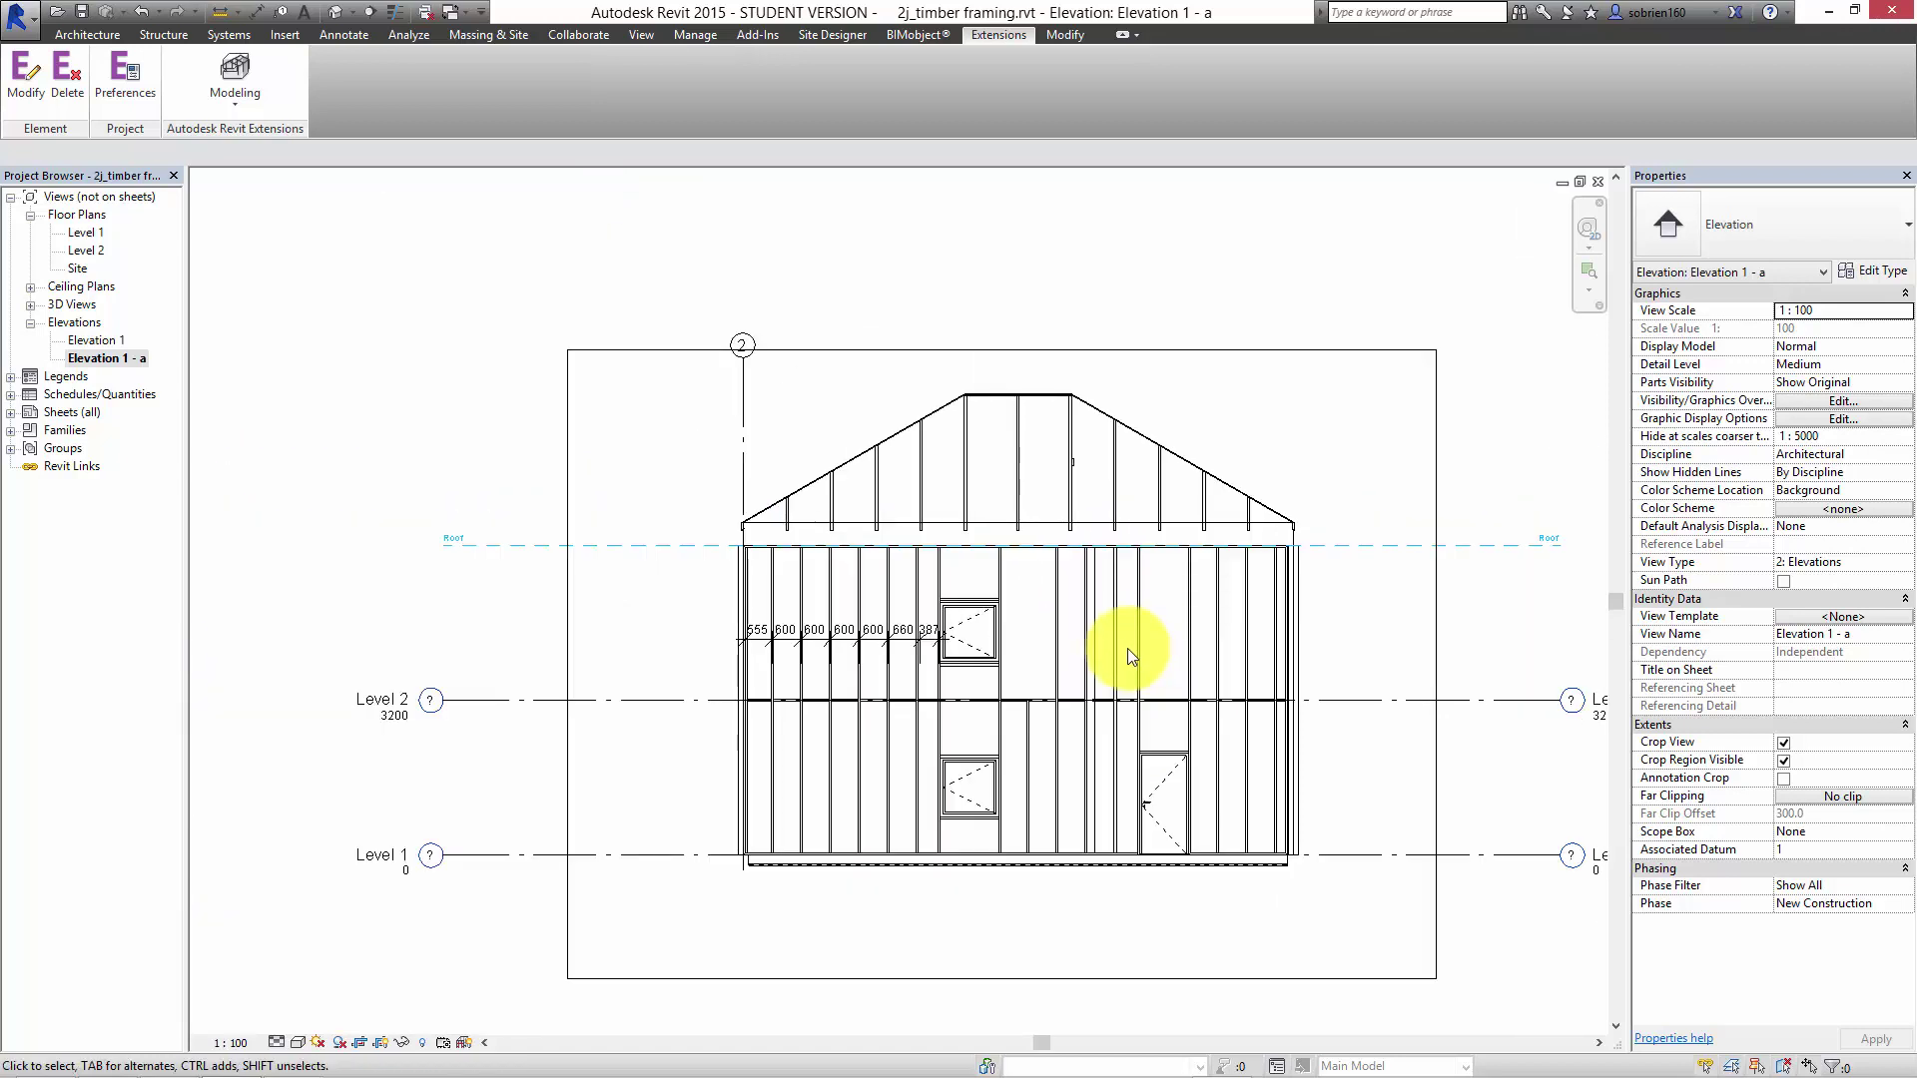
{"action": "scroll", "coordinate": [829, 519], "scroll_direction": "up", "scroll_amount": 1}
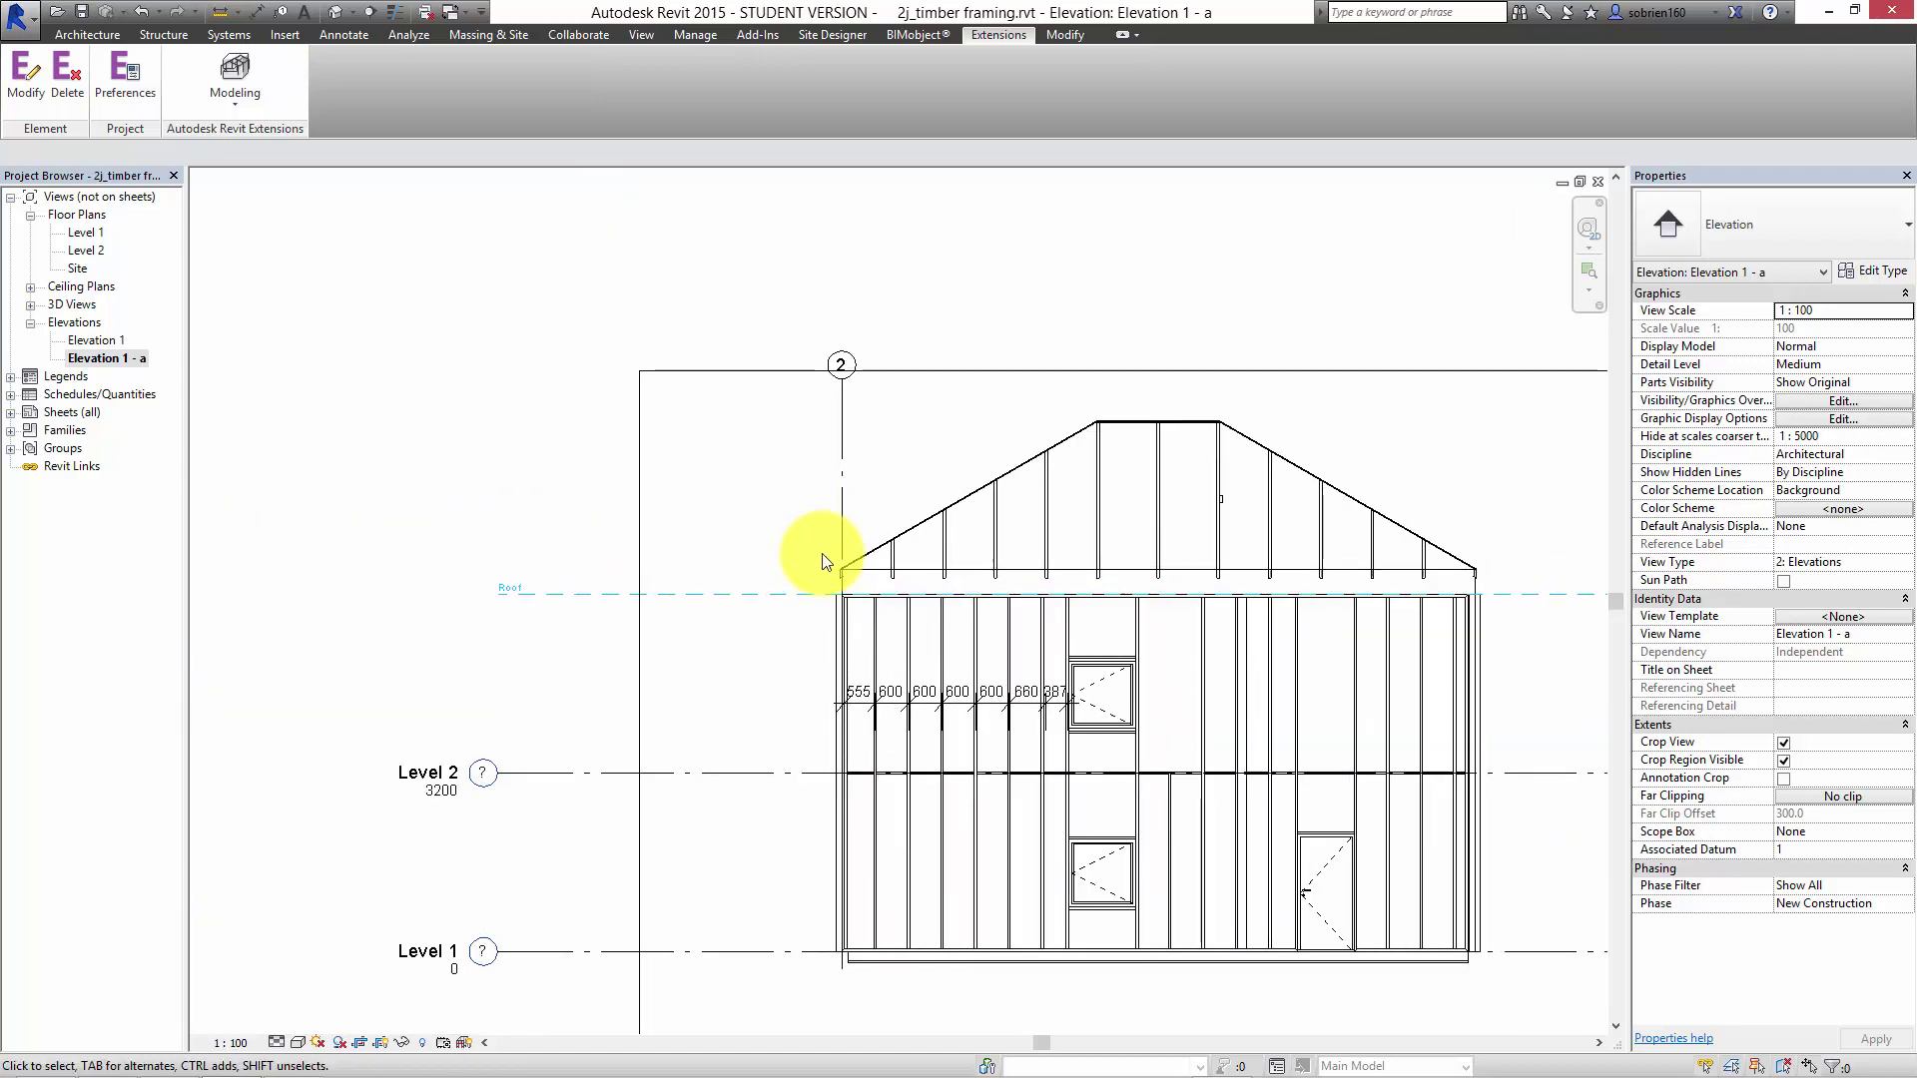
{"action": "scroll", "coordinate": [839, 560], "scroll_direction": "up", "scroll_amount": 1}
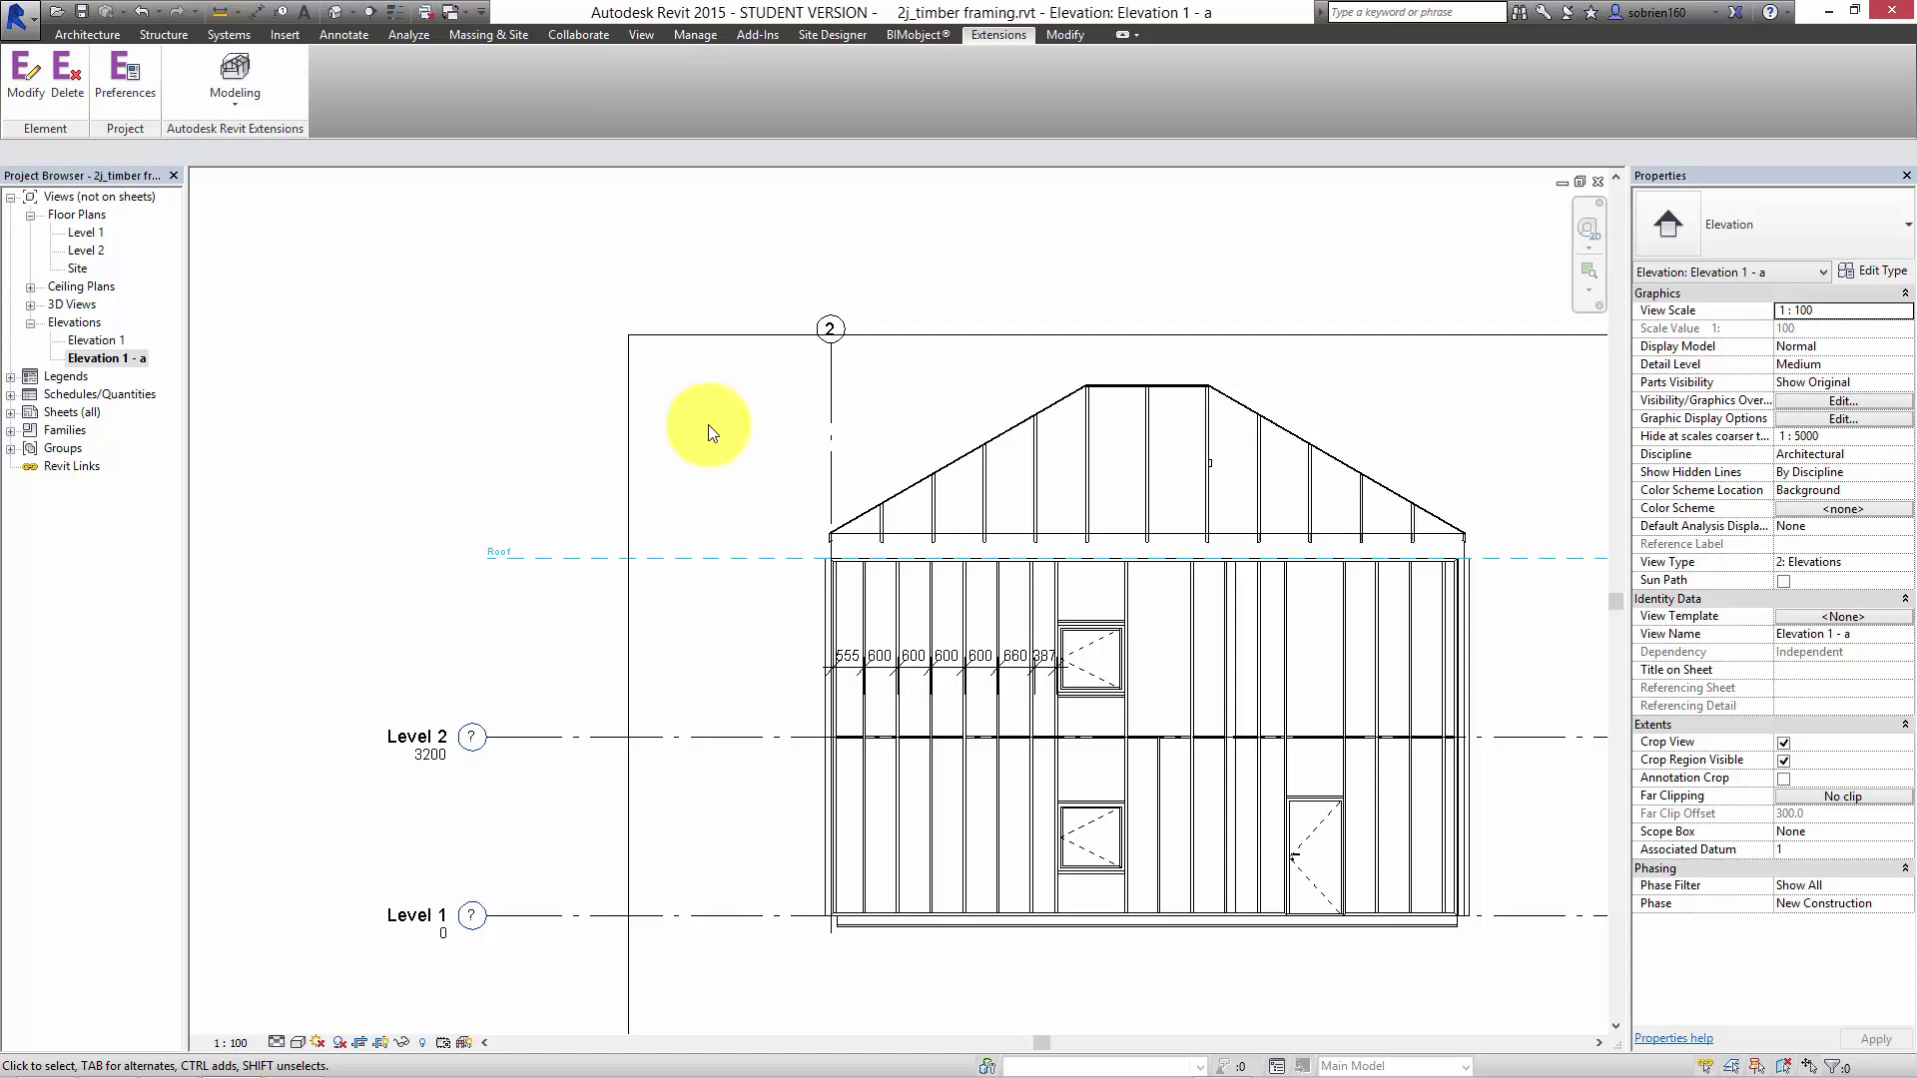
Open the default 3D view and examine the wall and roof framing from several sides, including the rafter ends at a wall corner.
{"action": "left_click", "coordinate": [332, 12]}
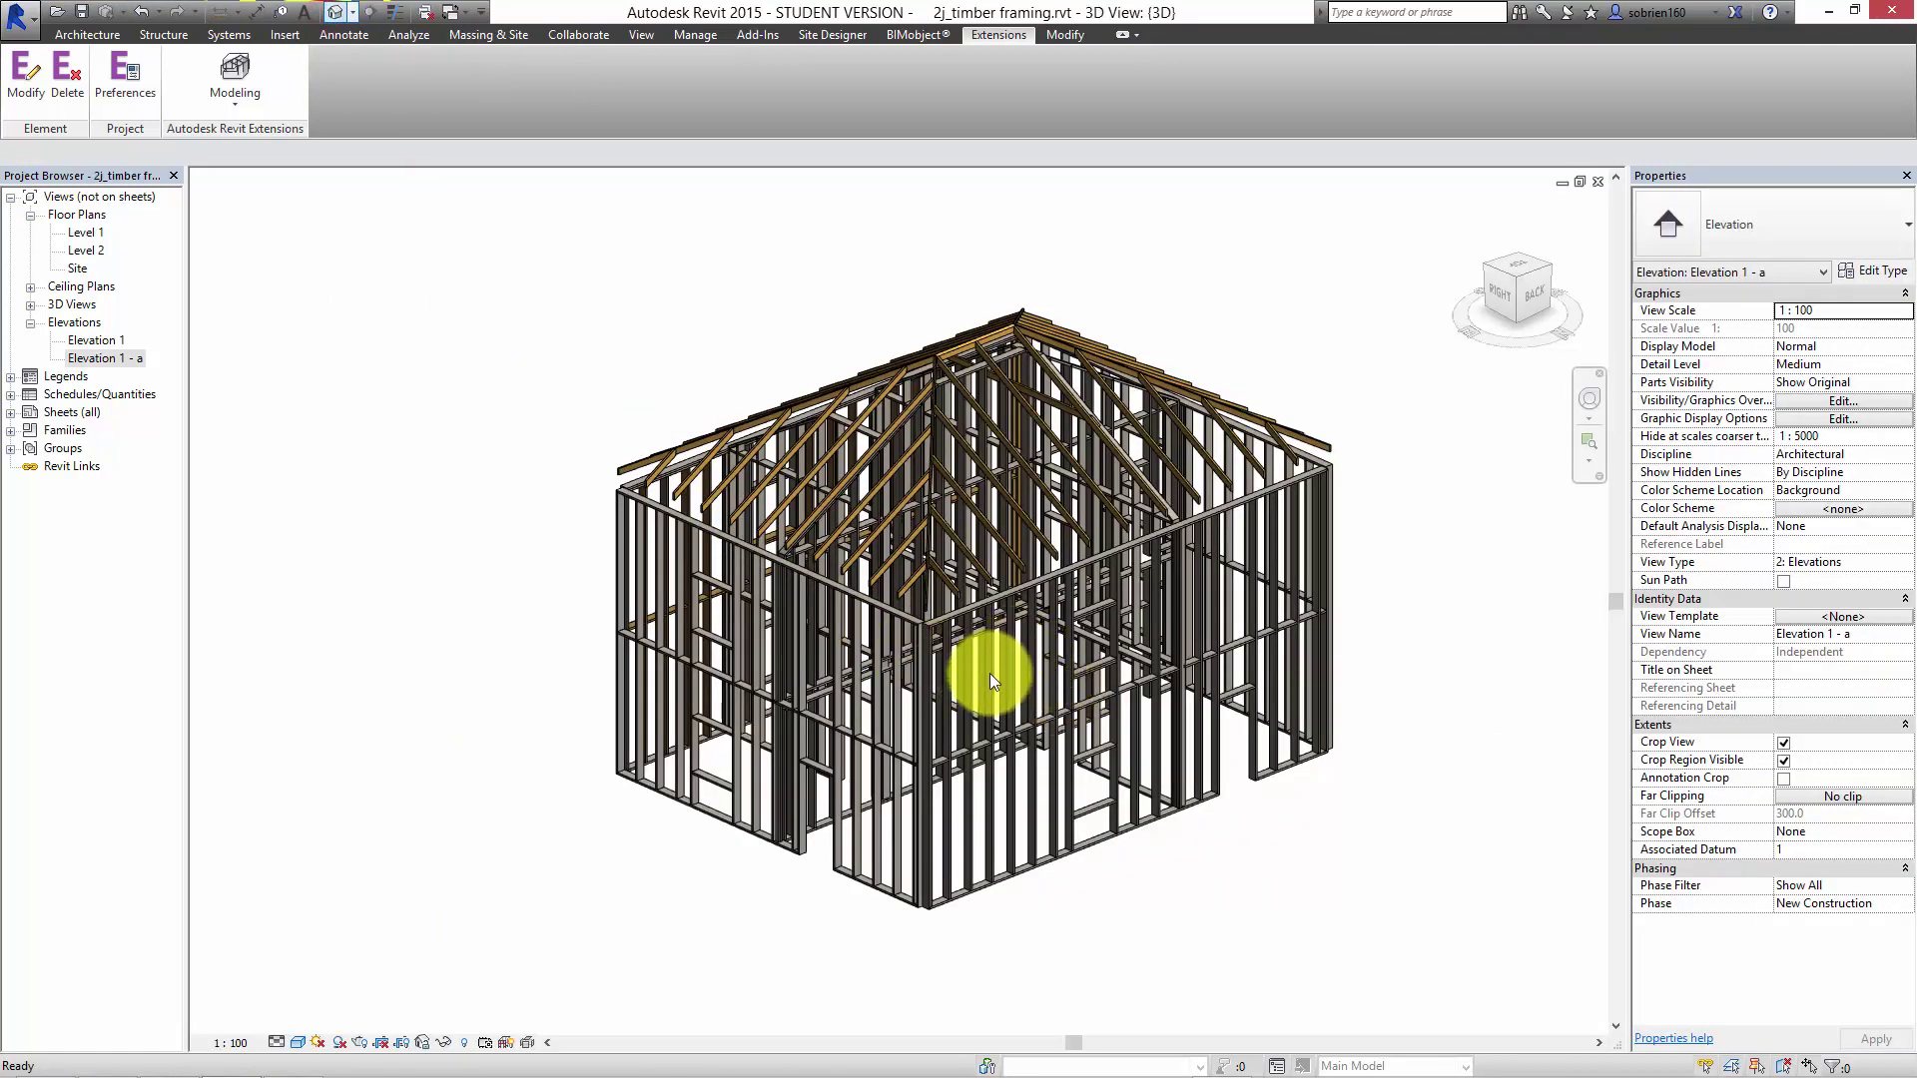
{"action": "scroll", "coordinate": [1153, 788], "scroll_direction": "up", "scroll_amount": 3}
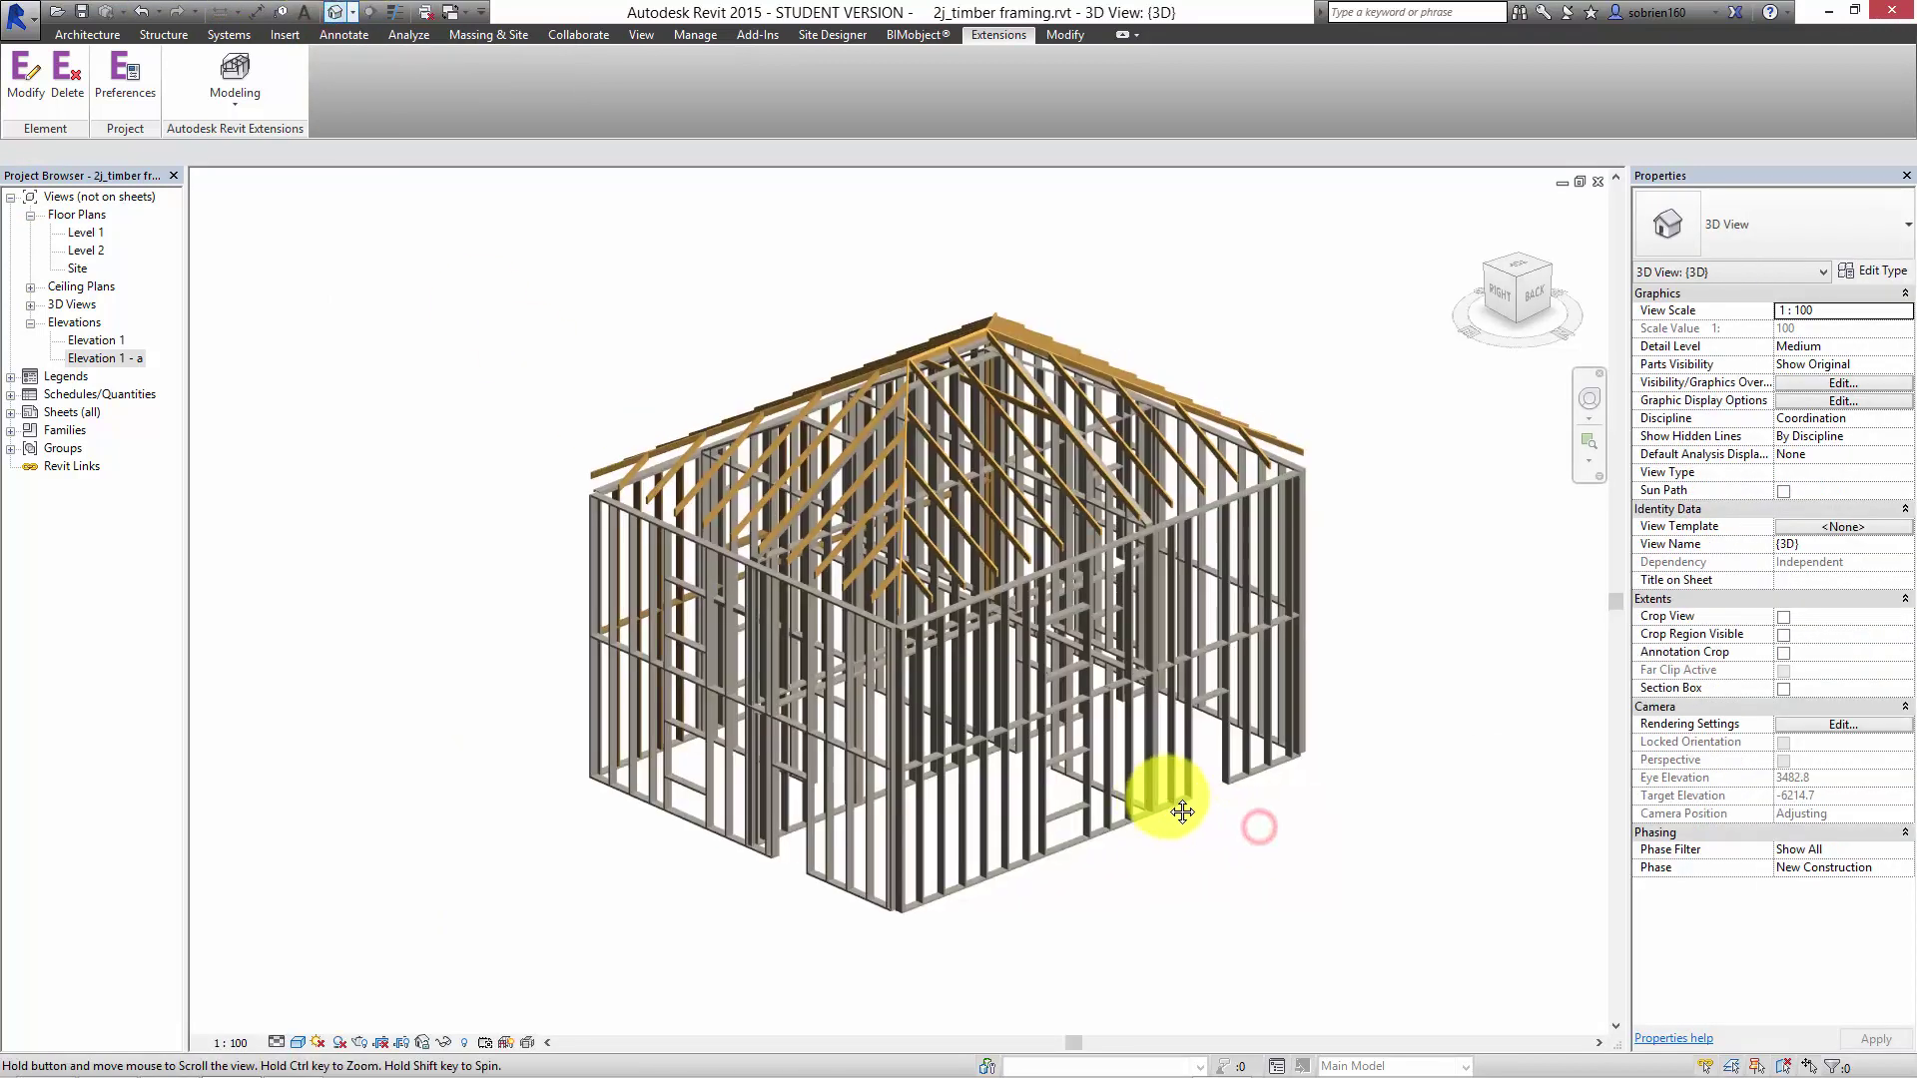
{"action": "scroll", "coordinate": [1211, 932], "scroll_direction": "up", "scroll_amount": 2}
{"action": "scroll", "coordinate": [1189, 878], "scroll_direction": "down", "scroll_amount": 4}
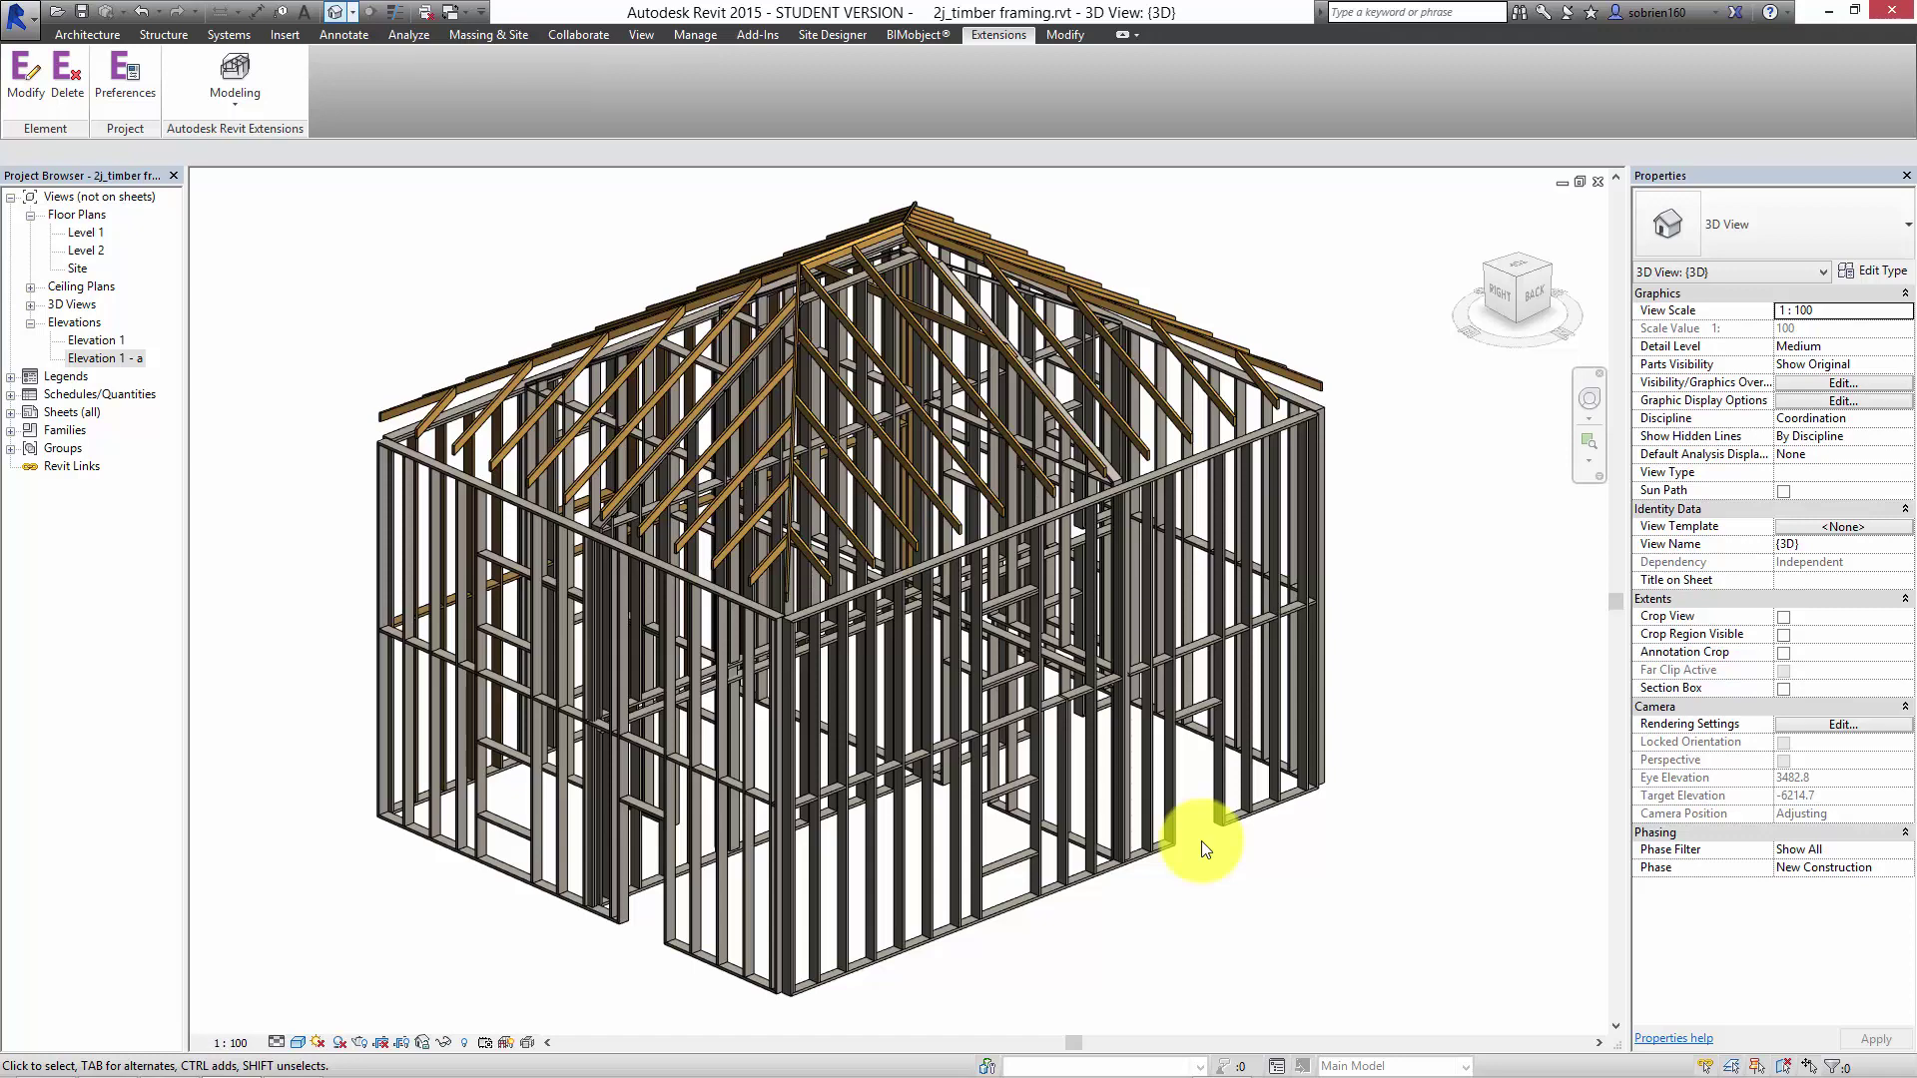
{"action": "scroll", "coordinate": [1298, 771], "scroll_direction": "down", "scroll_amount": 2}
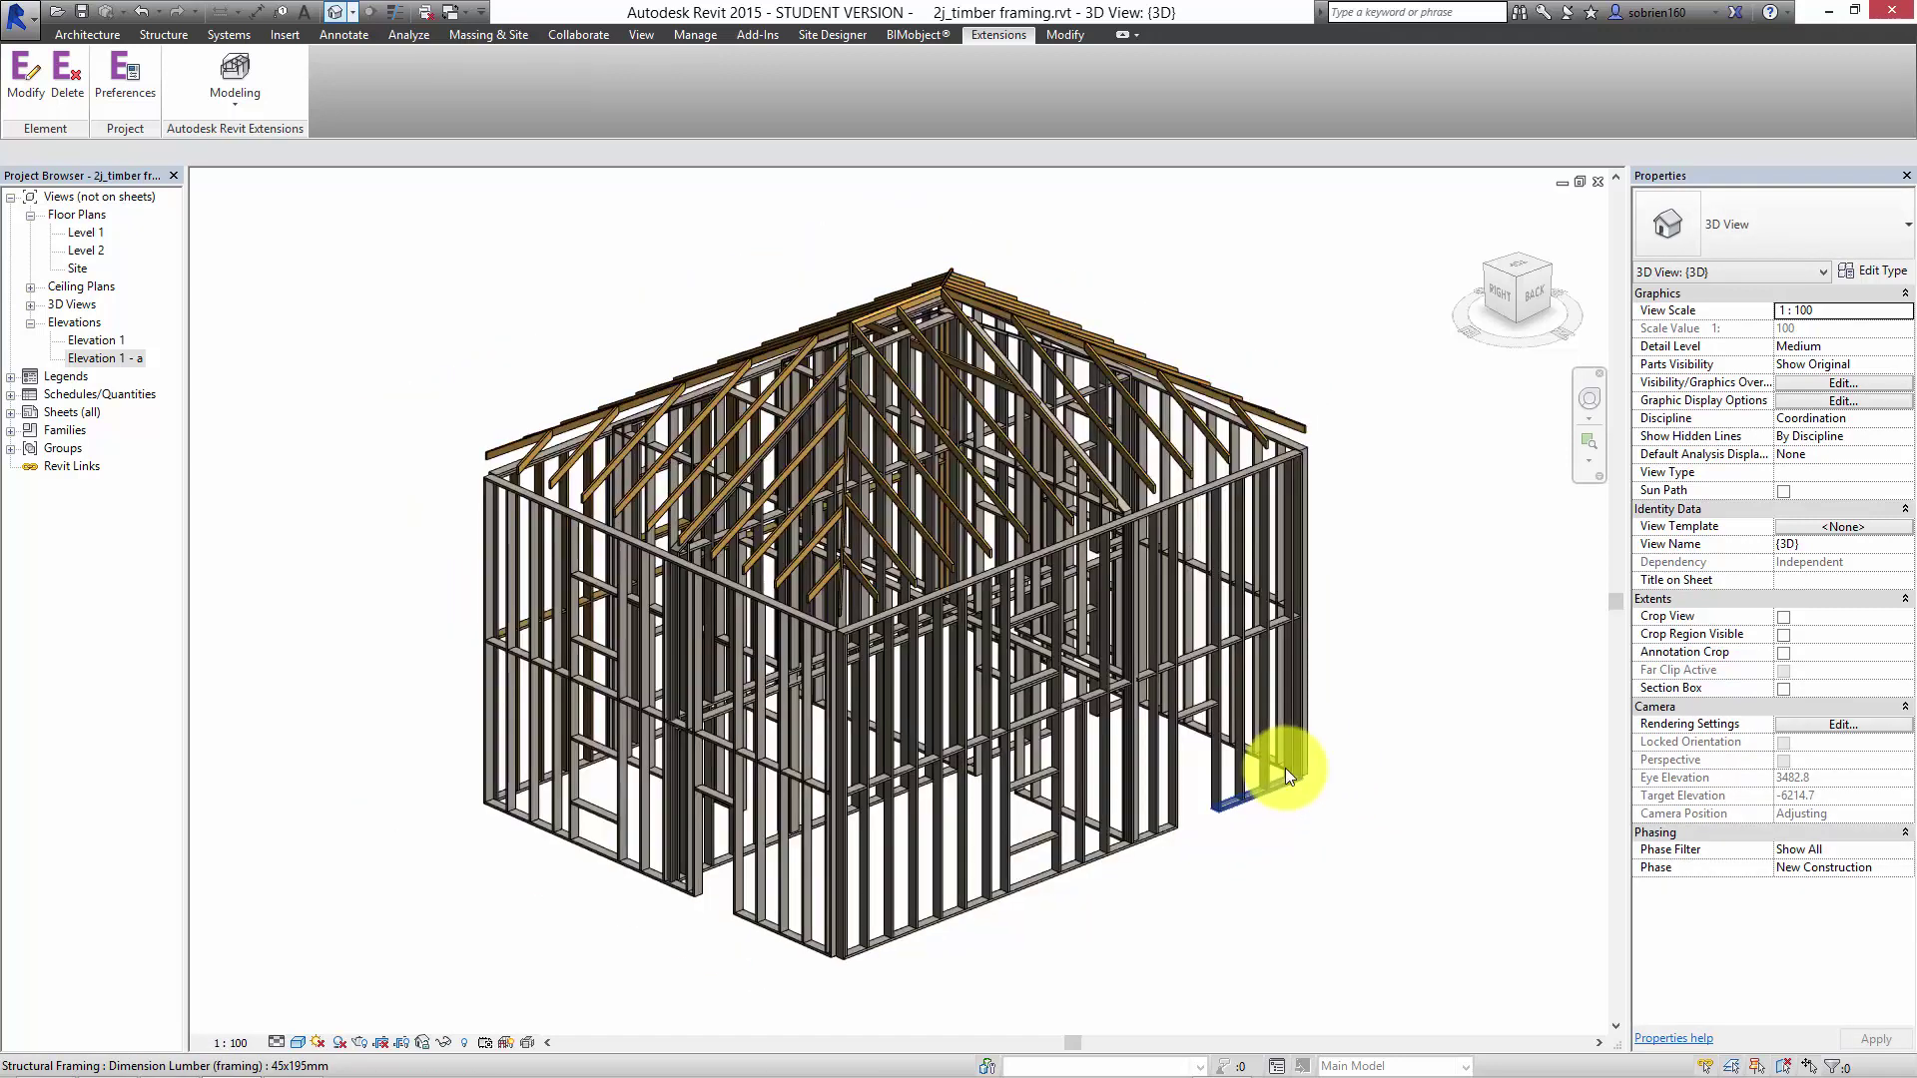
{"action": "middle_click_drag", "start_coordinate": [1198, 779], "coordinate": [642, 288], "text": "shift"}
{"action": "scroll", "coordinate": [708, 441], "scroll_direction": "up", "scroll_amount": 3}
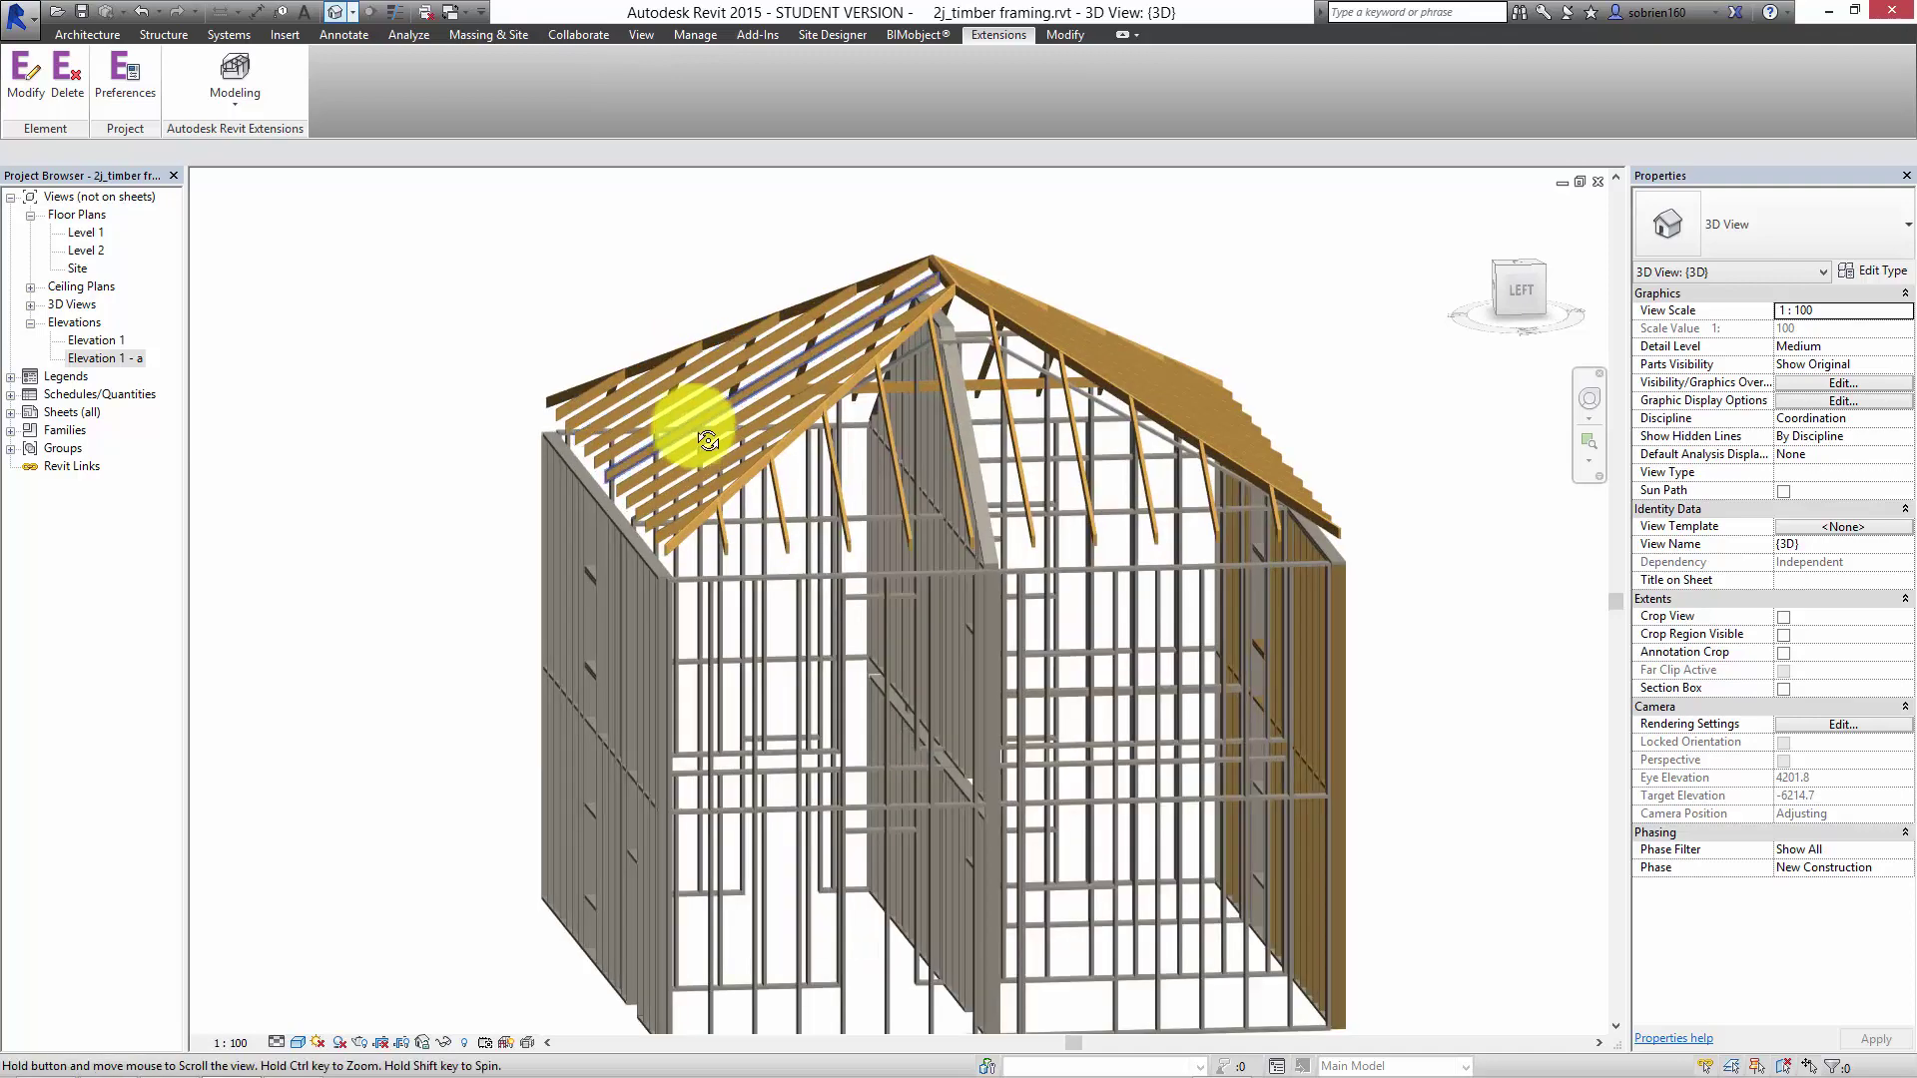
{"action": "middle_click_drag", "start_coordinate": [707, 441], "coordinate": [531, 356], "text": "shift"}
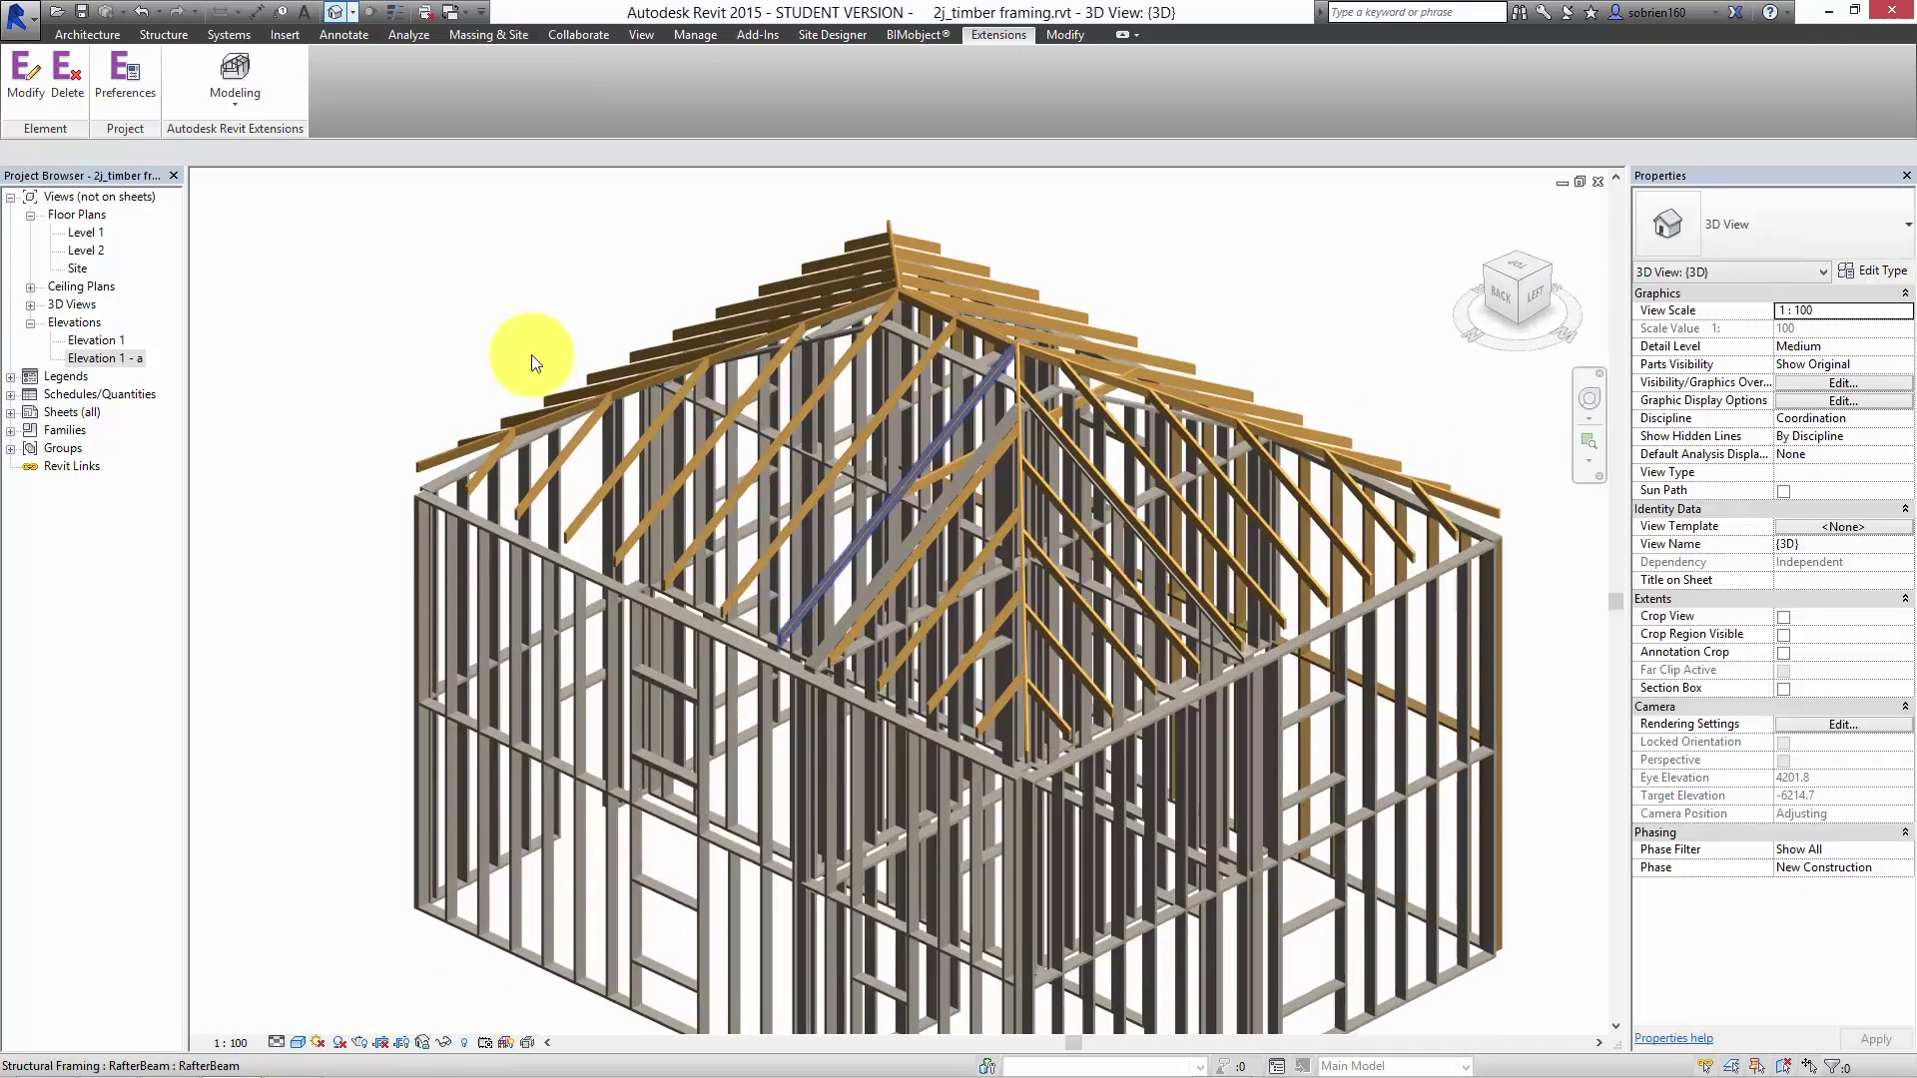
{"action": "scroll", "coordinate": [440, 499], "scroll_direction": "up", "scroll_amount": 5}
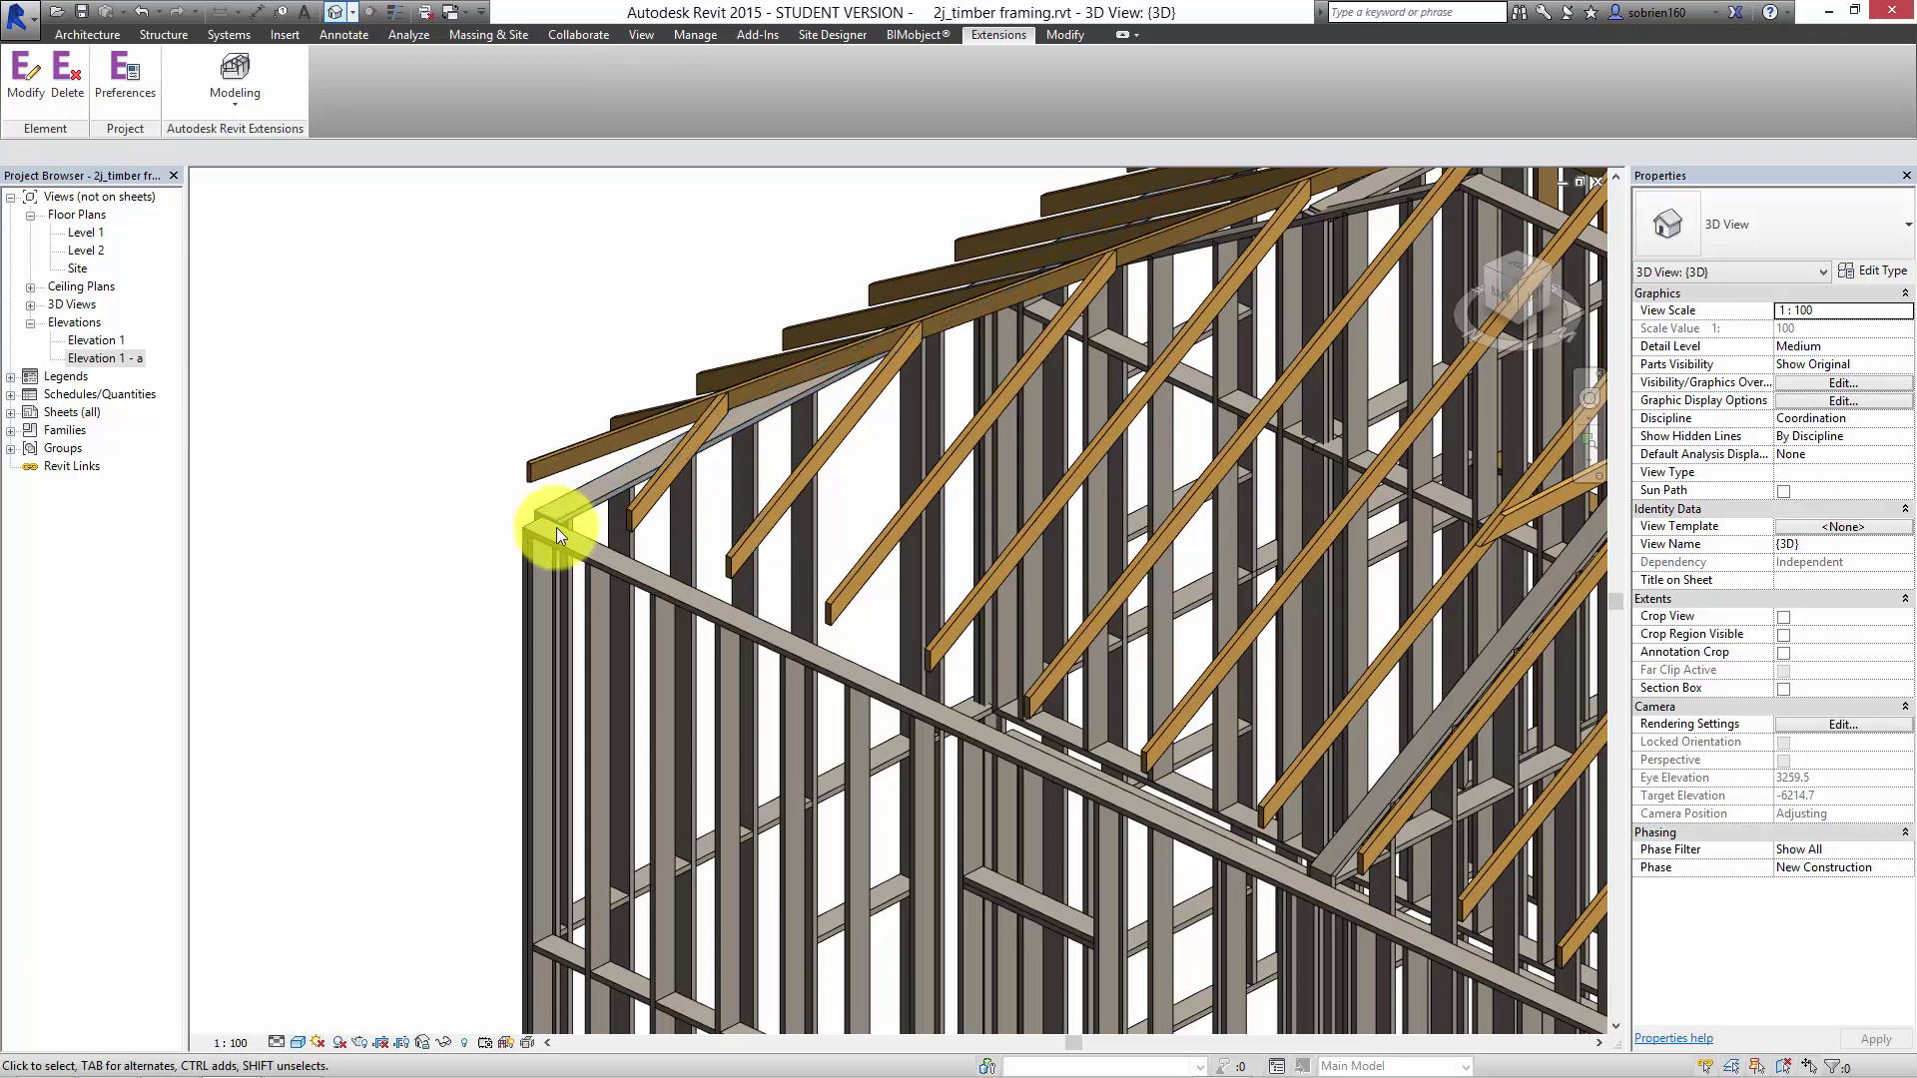
{"action": "scroll", "coordinate": [555, 527], "scroll_direction": "down", "scroll_amount": 8}
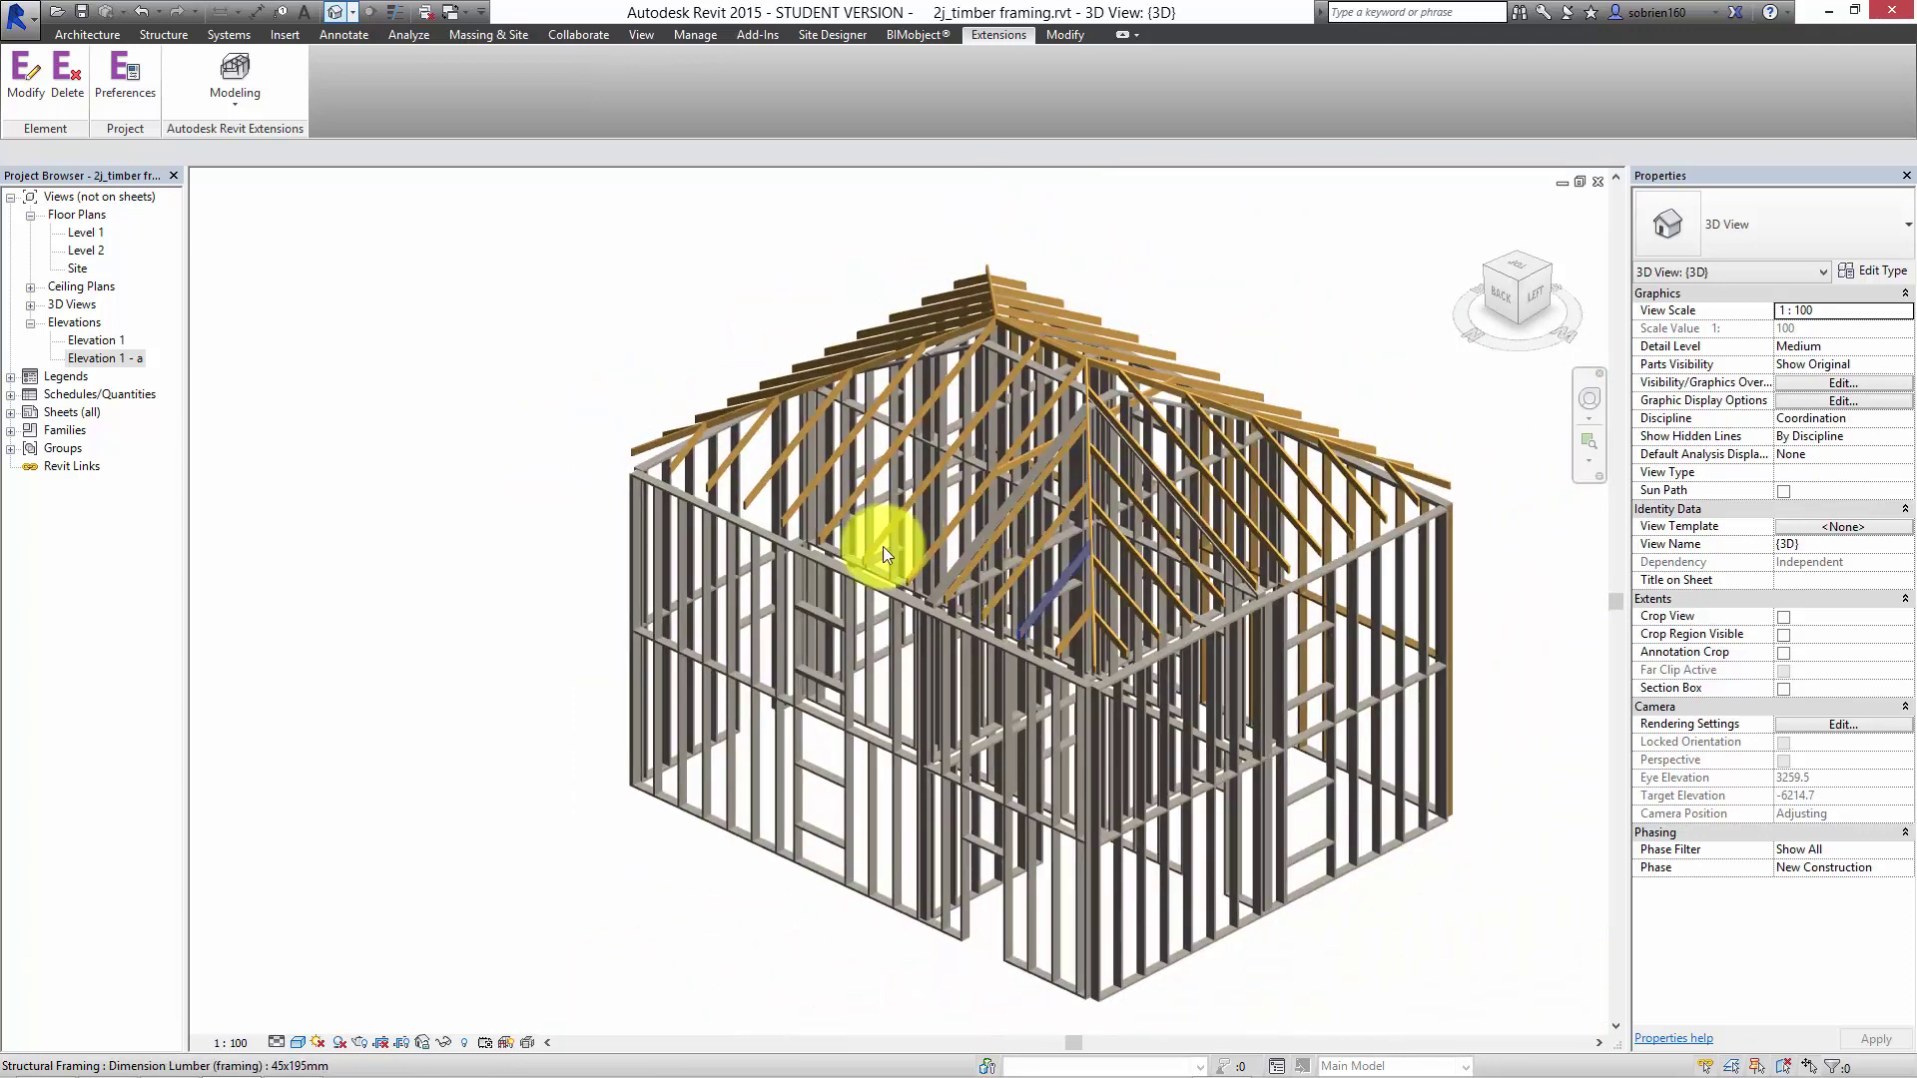
{"action": "middle_click_drag", "start_coordinate": [886, 556], "coordinate": [950, 591], "text": "shift"}
{"action": "scroll", "coordinate": [952, 593], "scroll_direction": "down", "scroll_amount": 3}
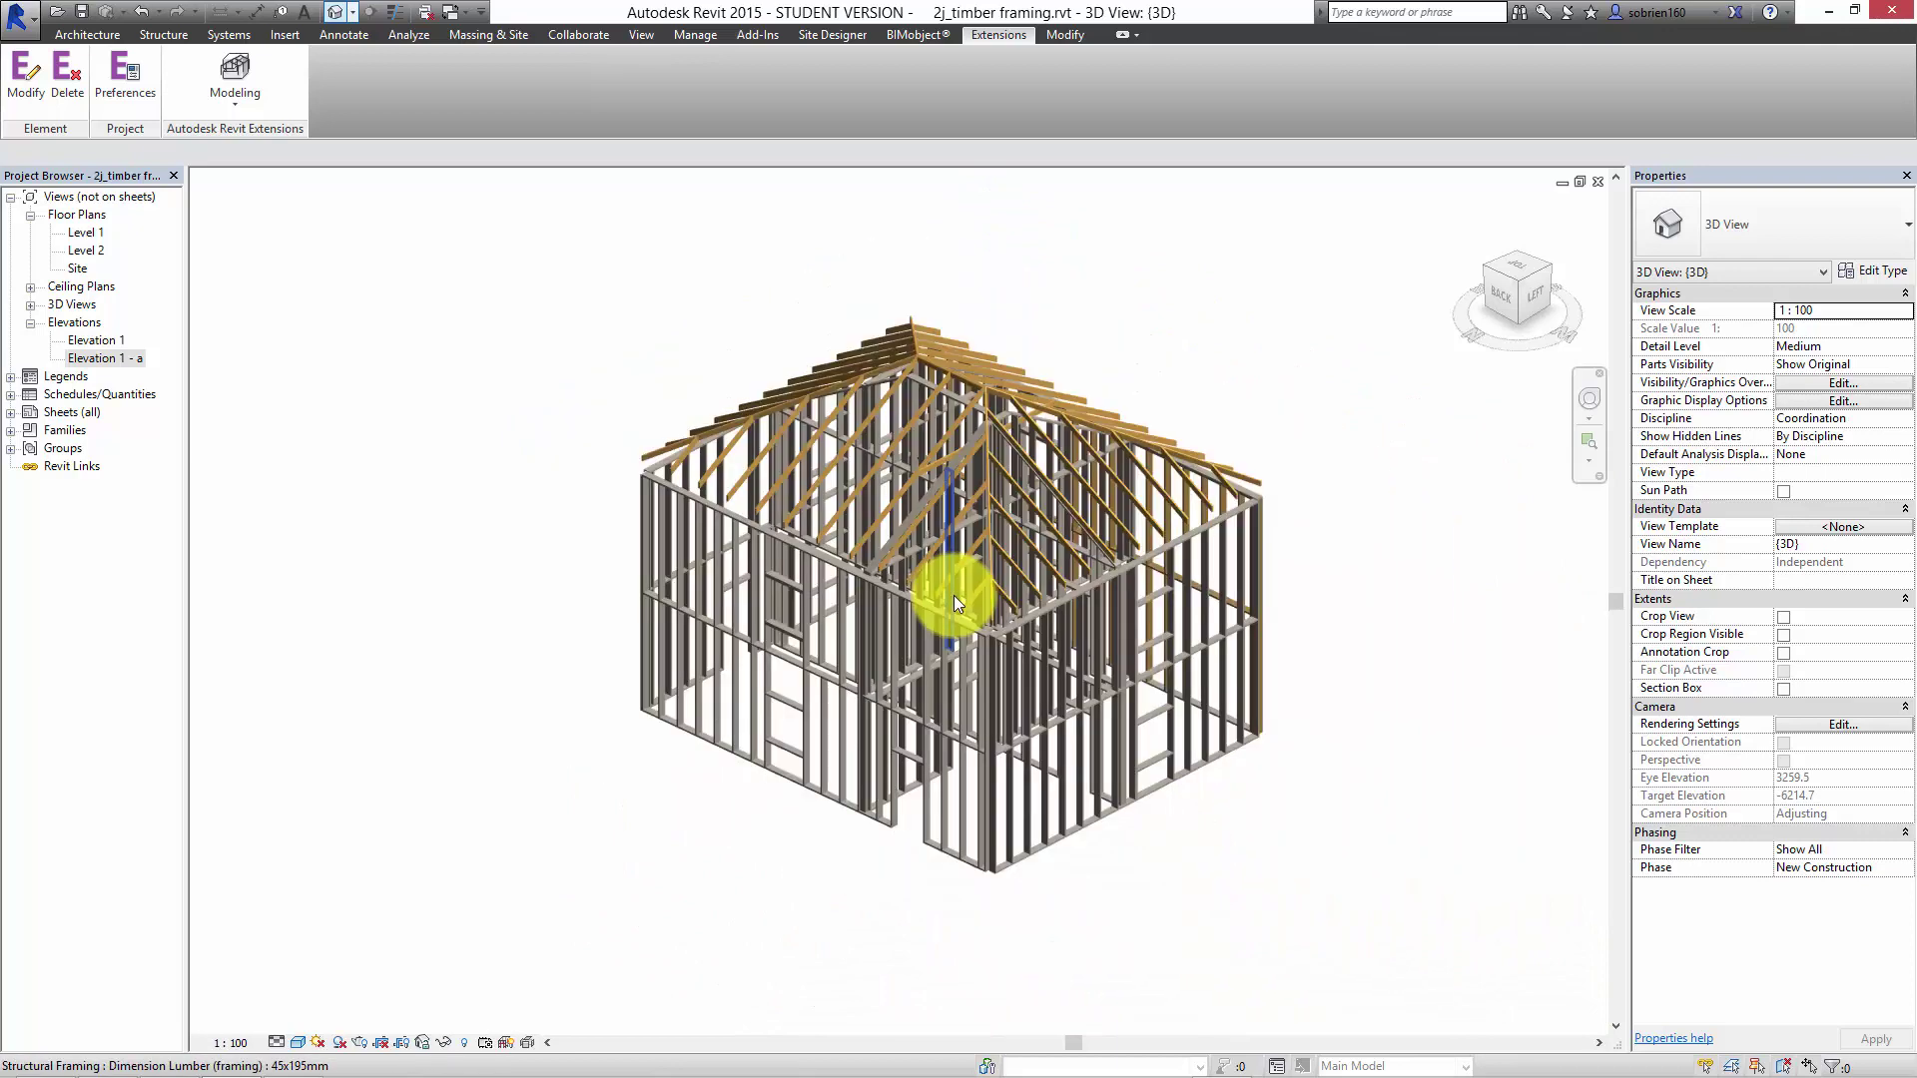
{"action": "middle_click_drag", "start_coordinate": [1274, 649], "coordinate": [800, 747], "text": "shift"}
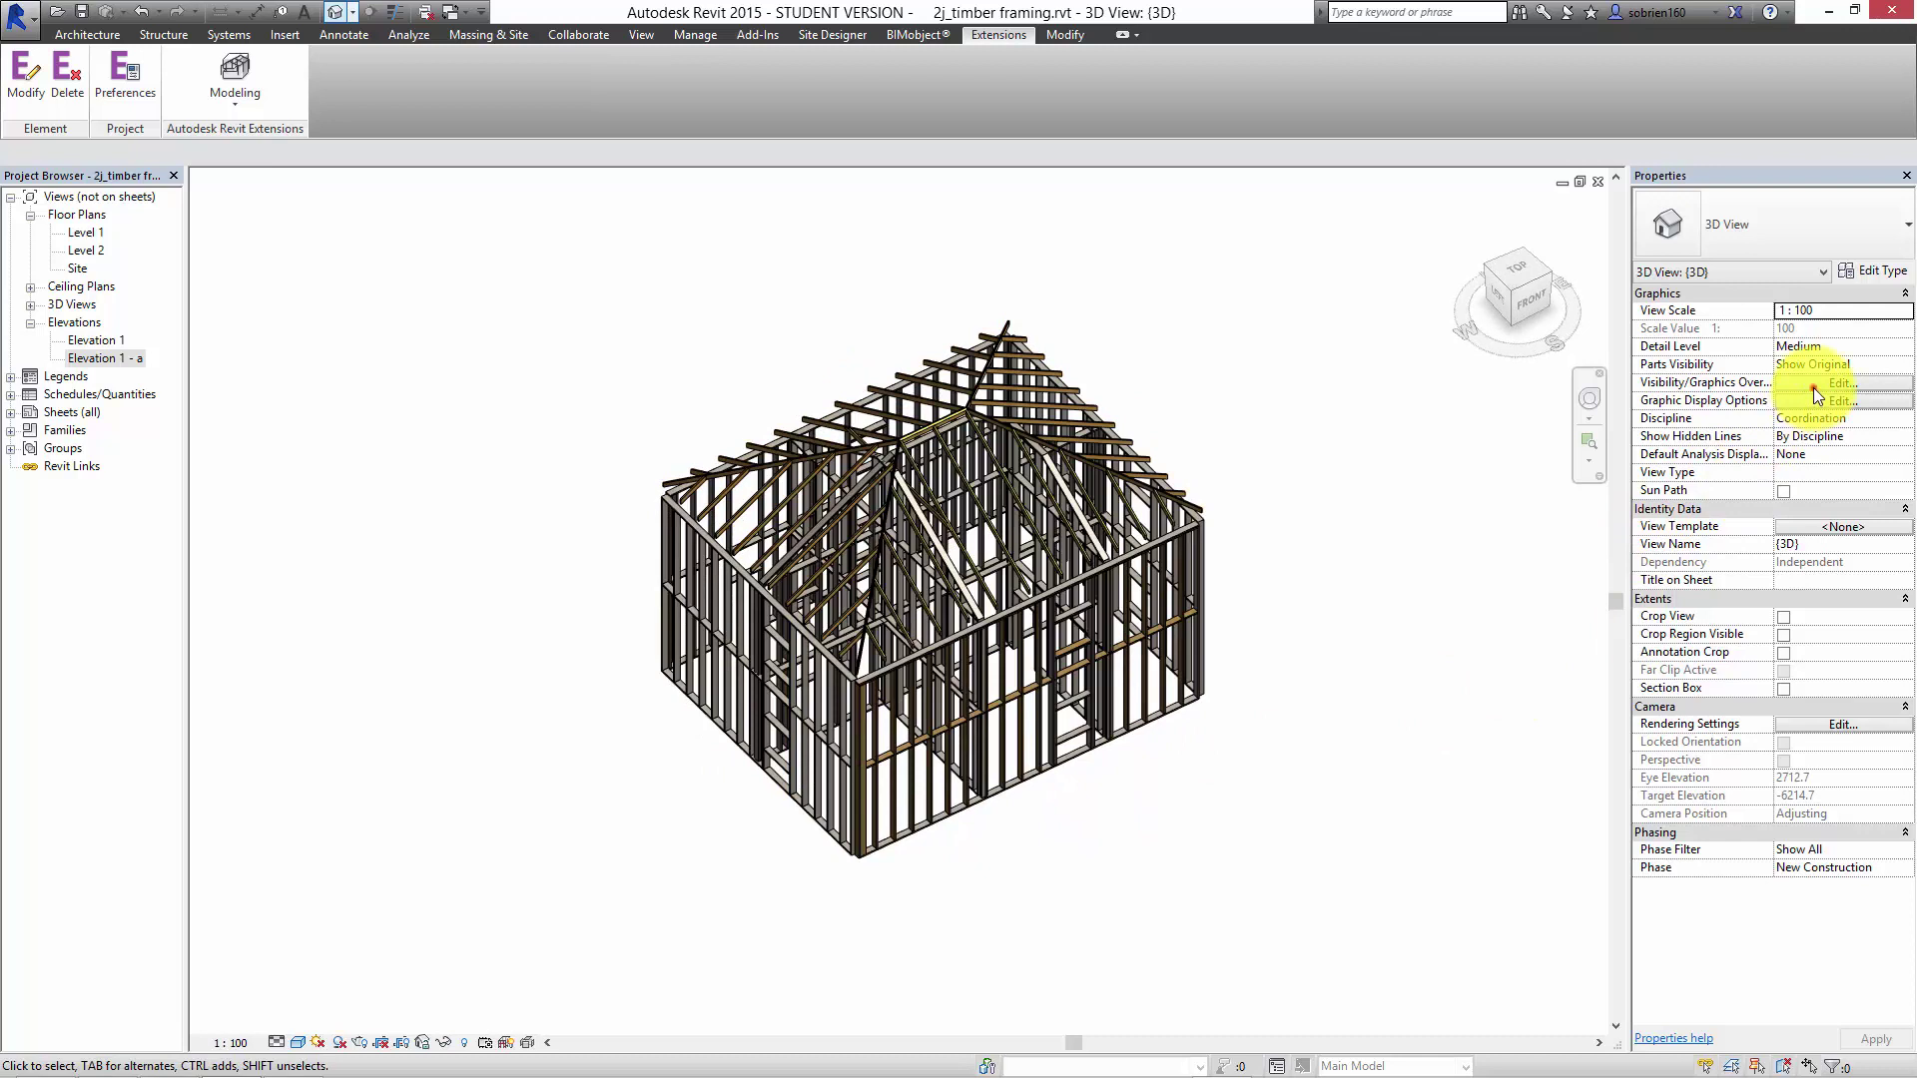
Turn on the visibility of all model categories, from Areas to Windows, in the 3D view and view the clad house.
{"action": "left_click", "coordinate": [1813, 388]}
{"action": "left_click", "coordinate": [957, 381]}
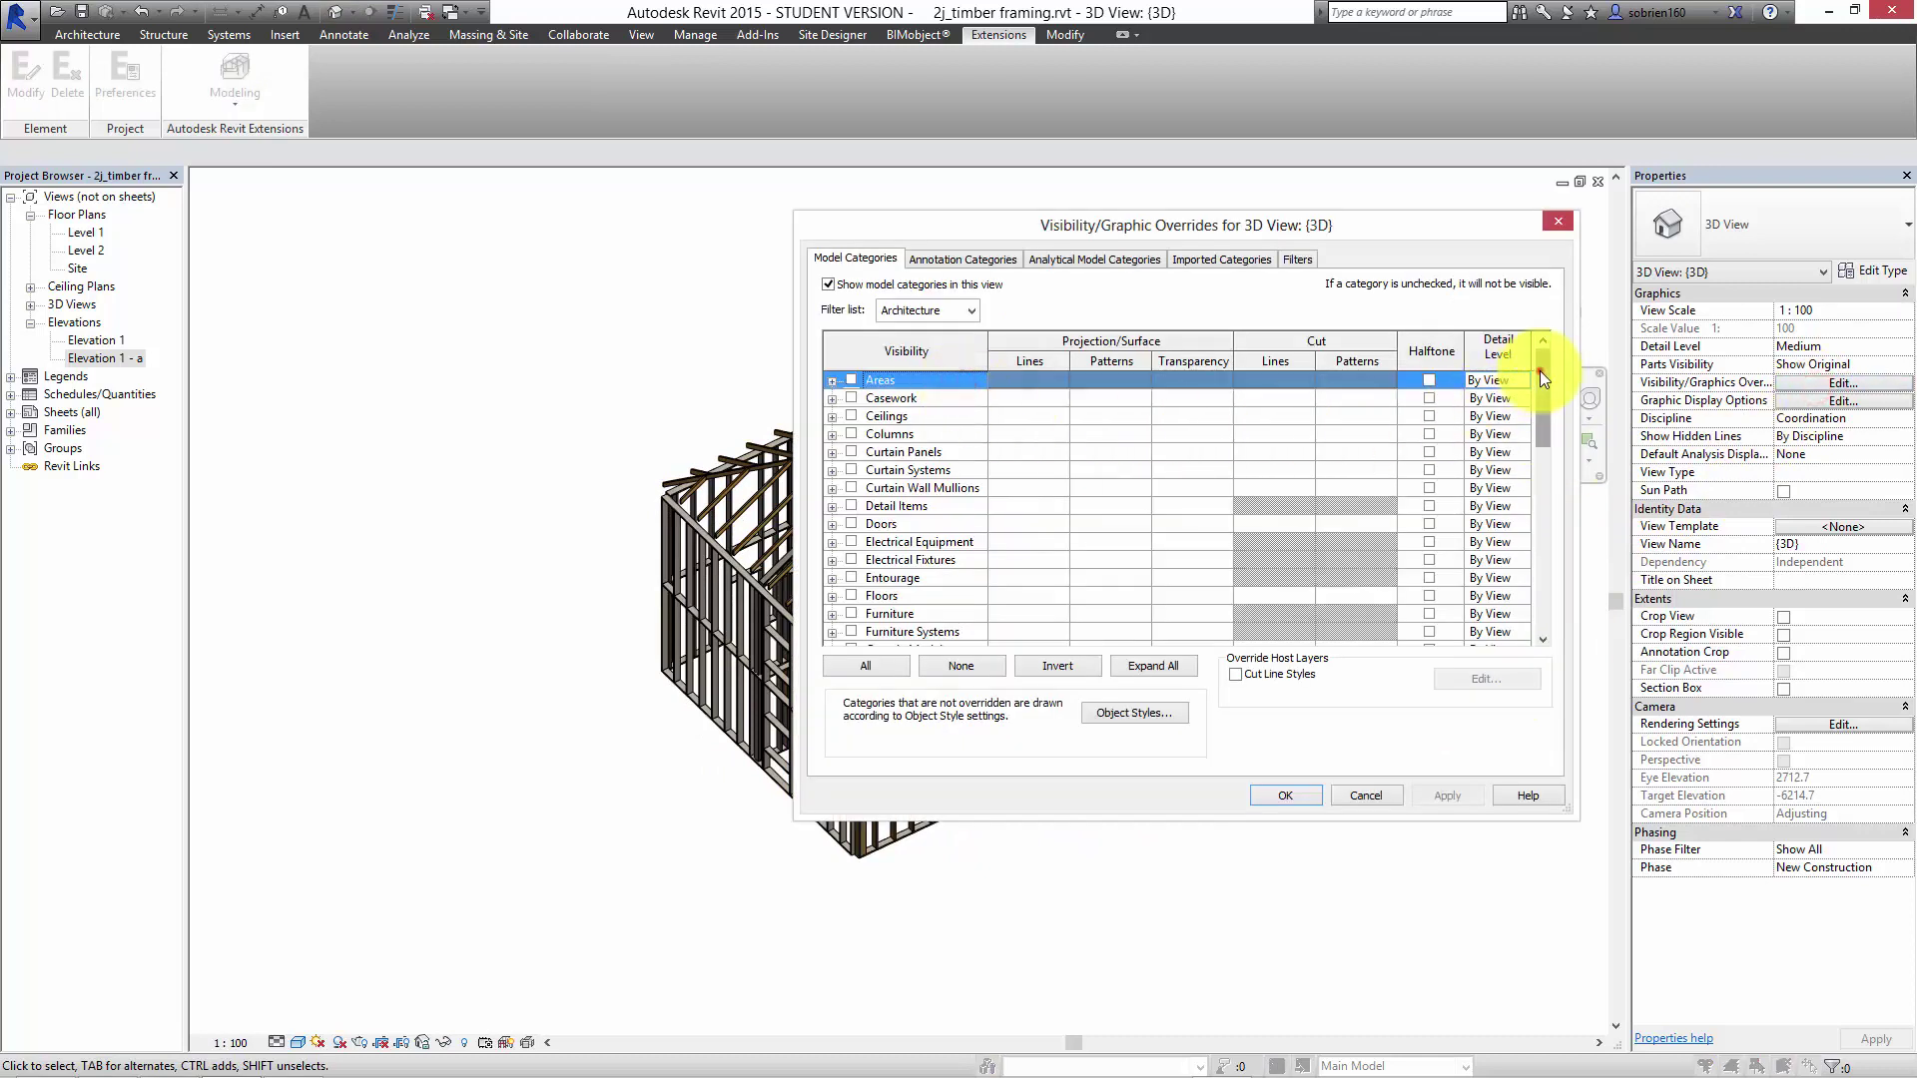
{"action": "left_click_drag", "start_coordinate": [1539, 369], "coordinate": [1545, 603]}
{"action": "left_click", "coordinate": [904, 632], "text": "shift"}
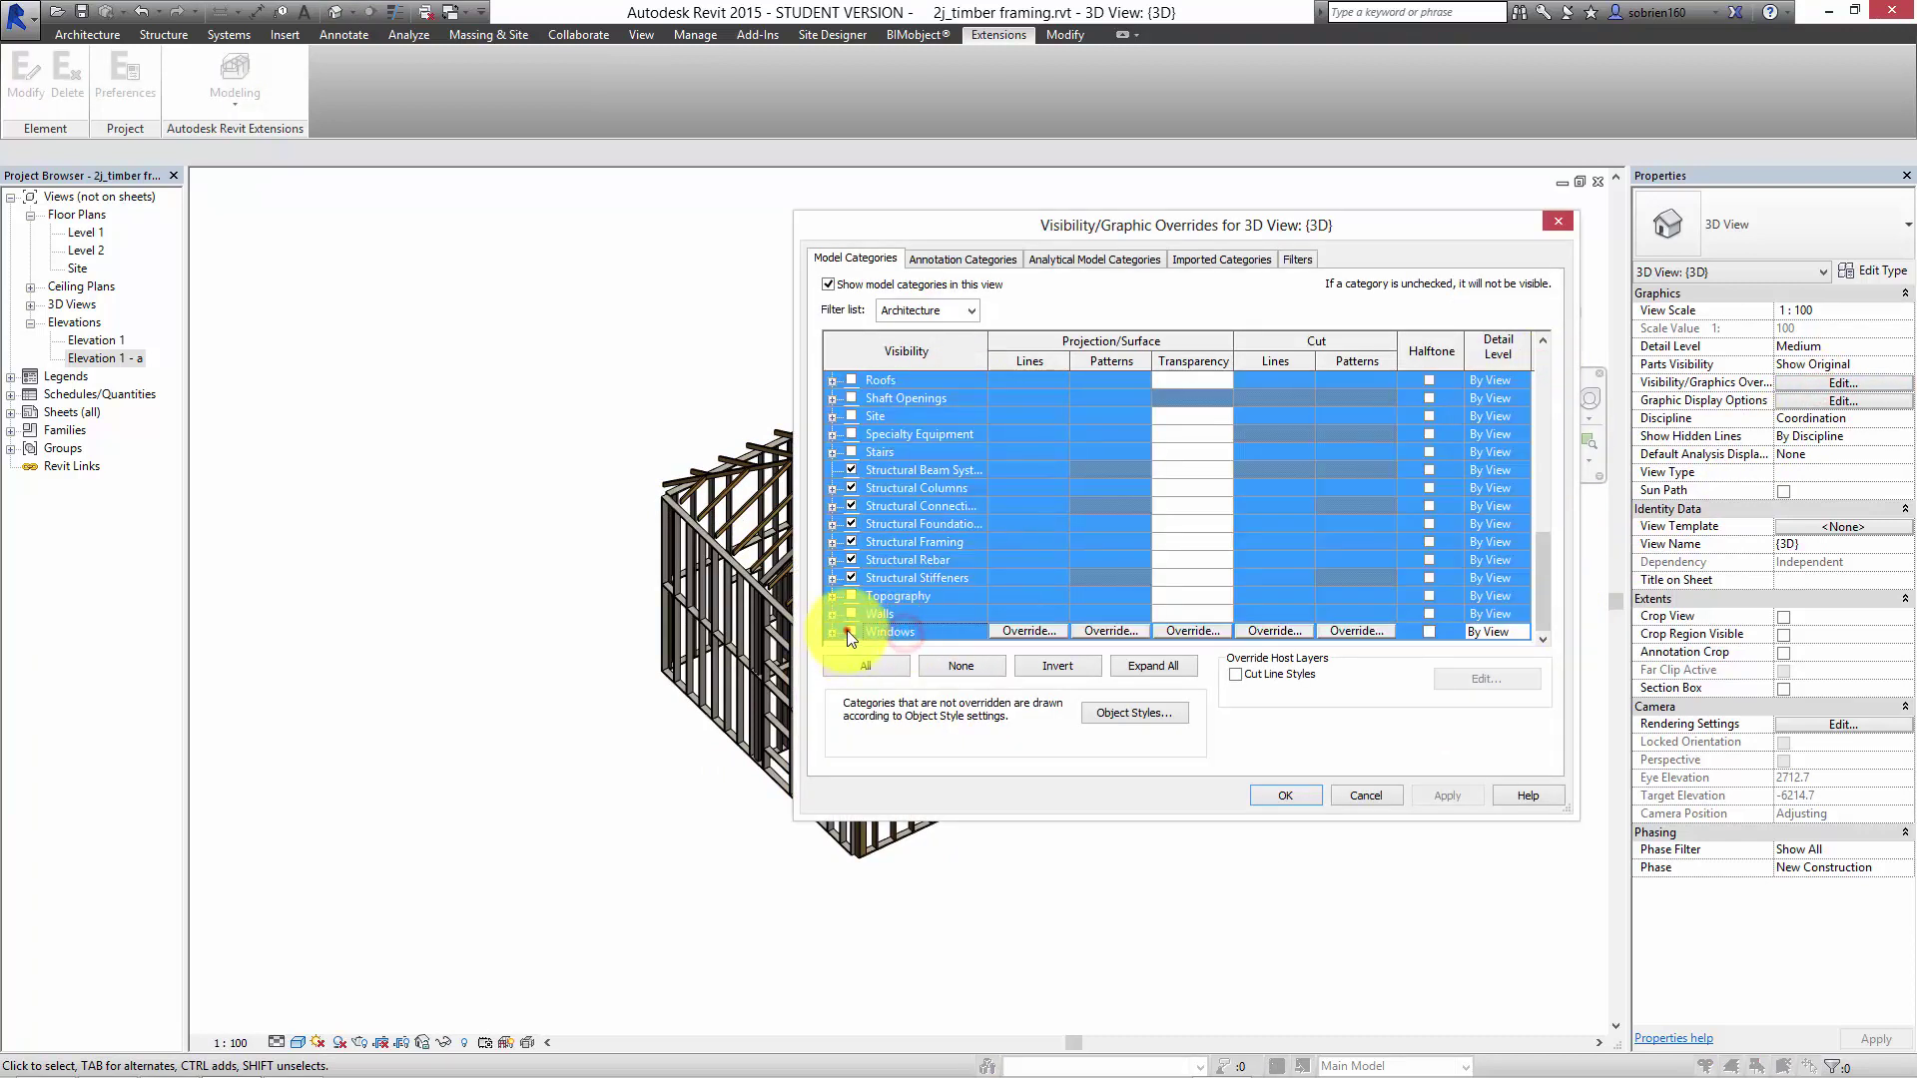
{"action": "left_click", "coordinate": [850, 631]}
{"action": "left_click", "coordinate": [1274, 795]}
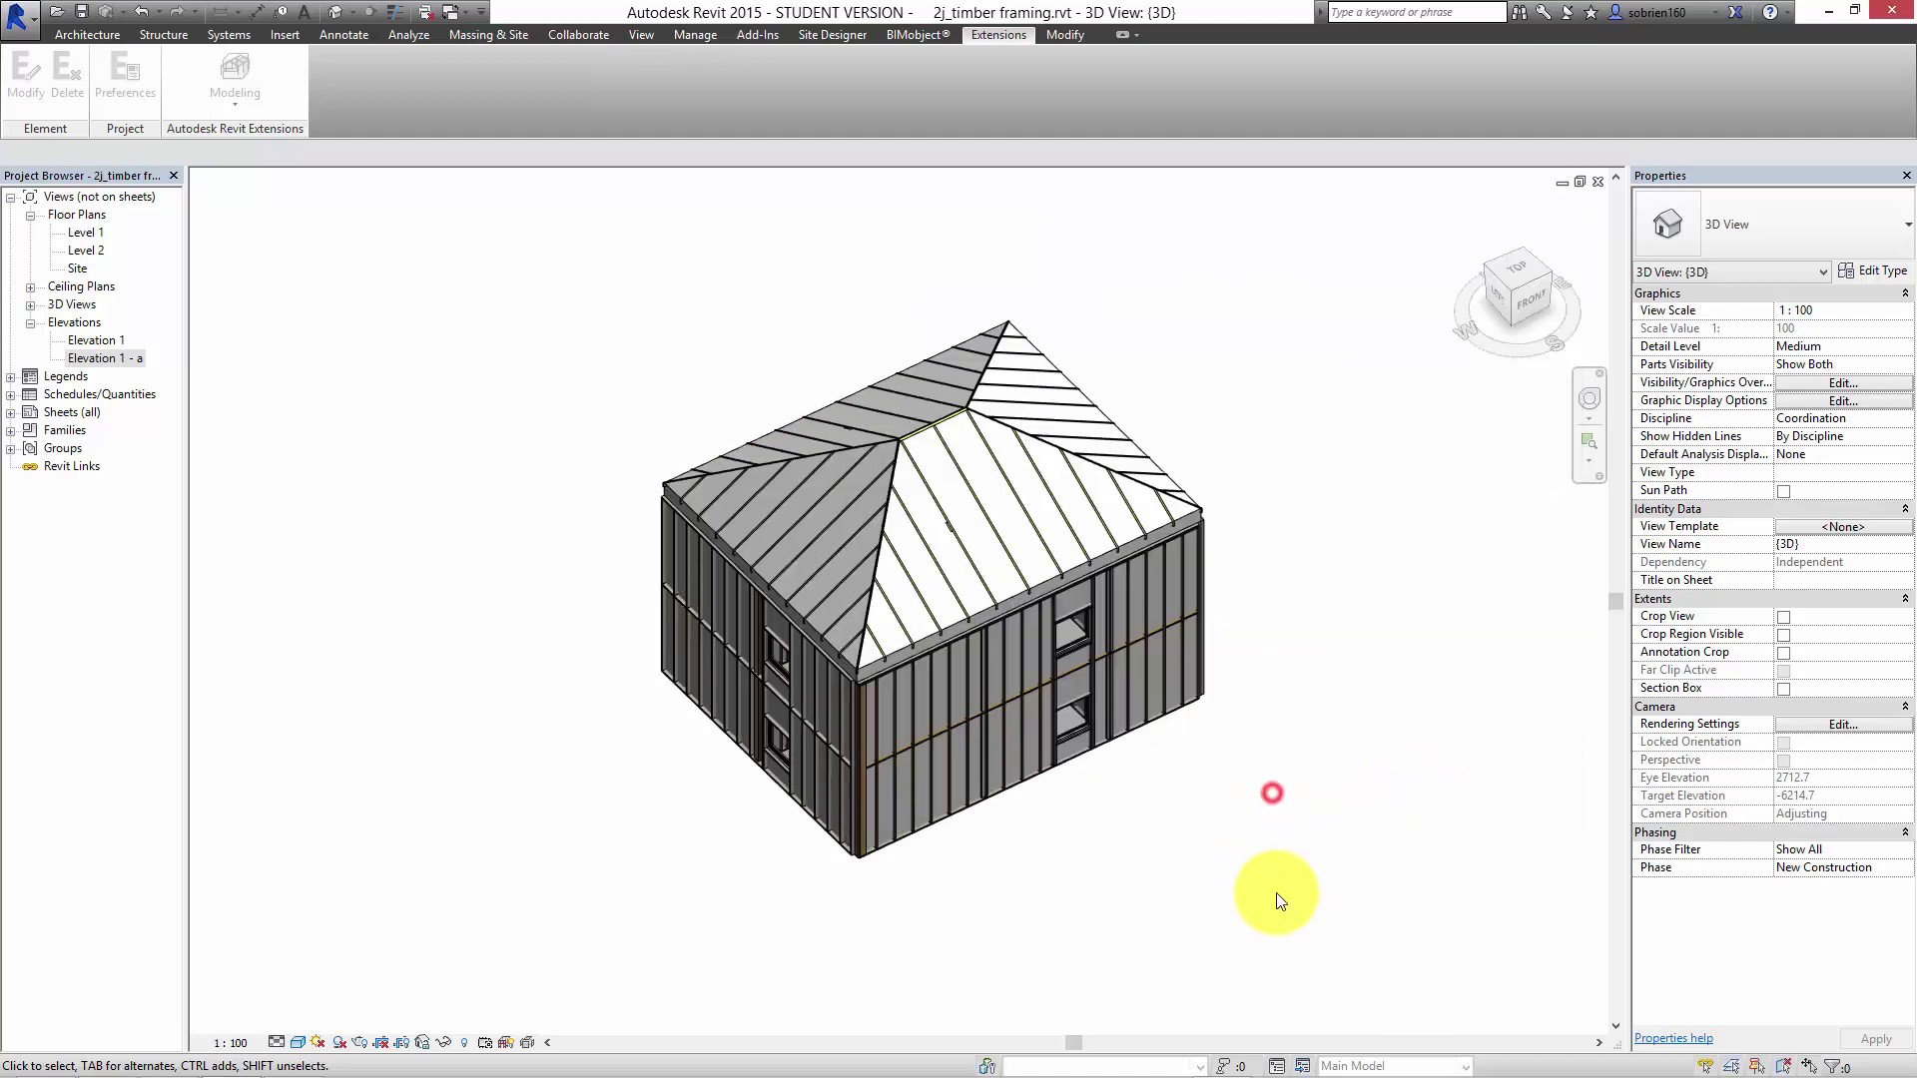
{"action": "middle_click_drag", "start_coordinate": [987, 579], "coordinate": [1168, 472], "text": "shift"}
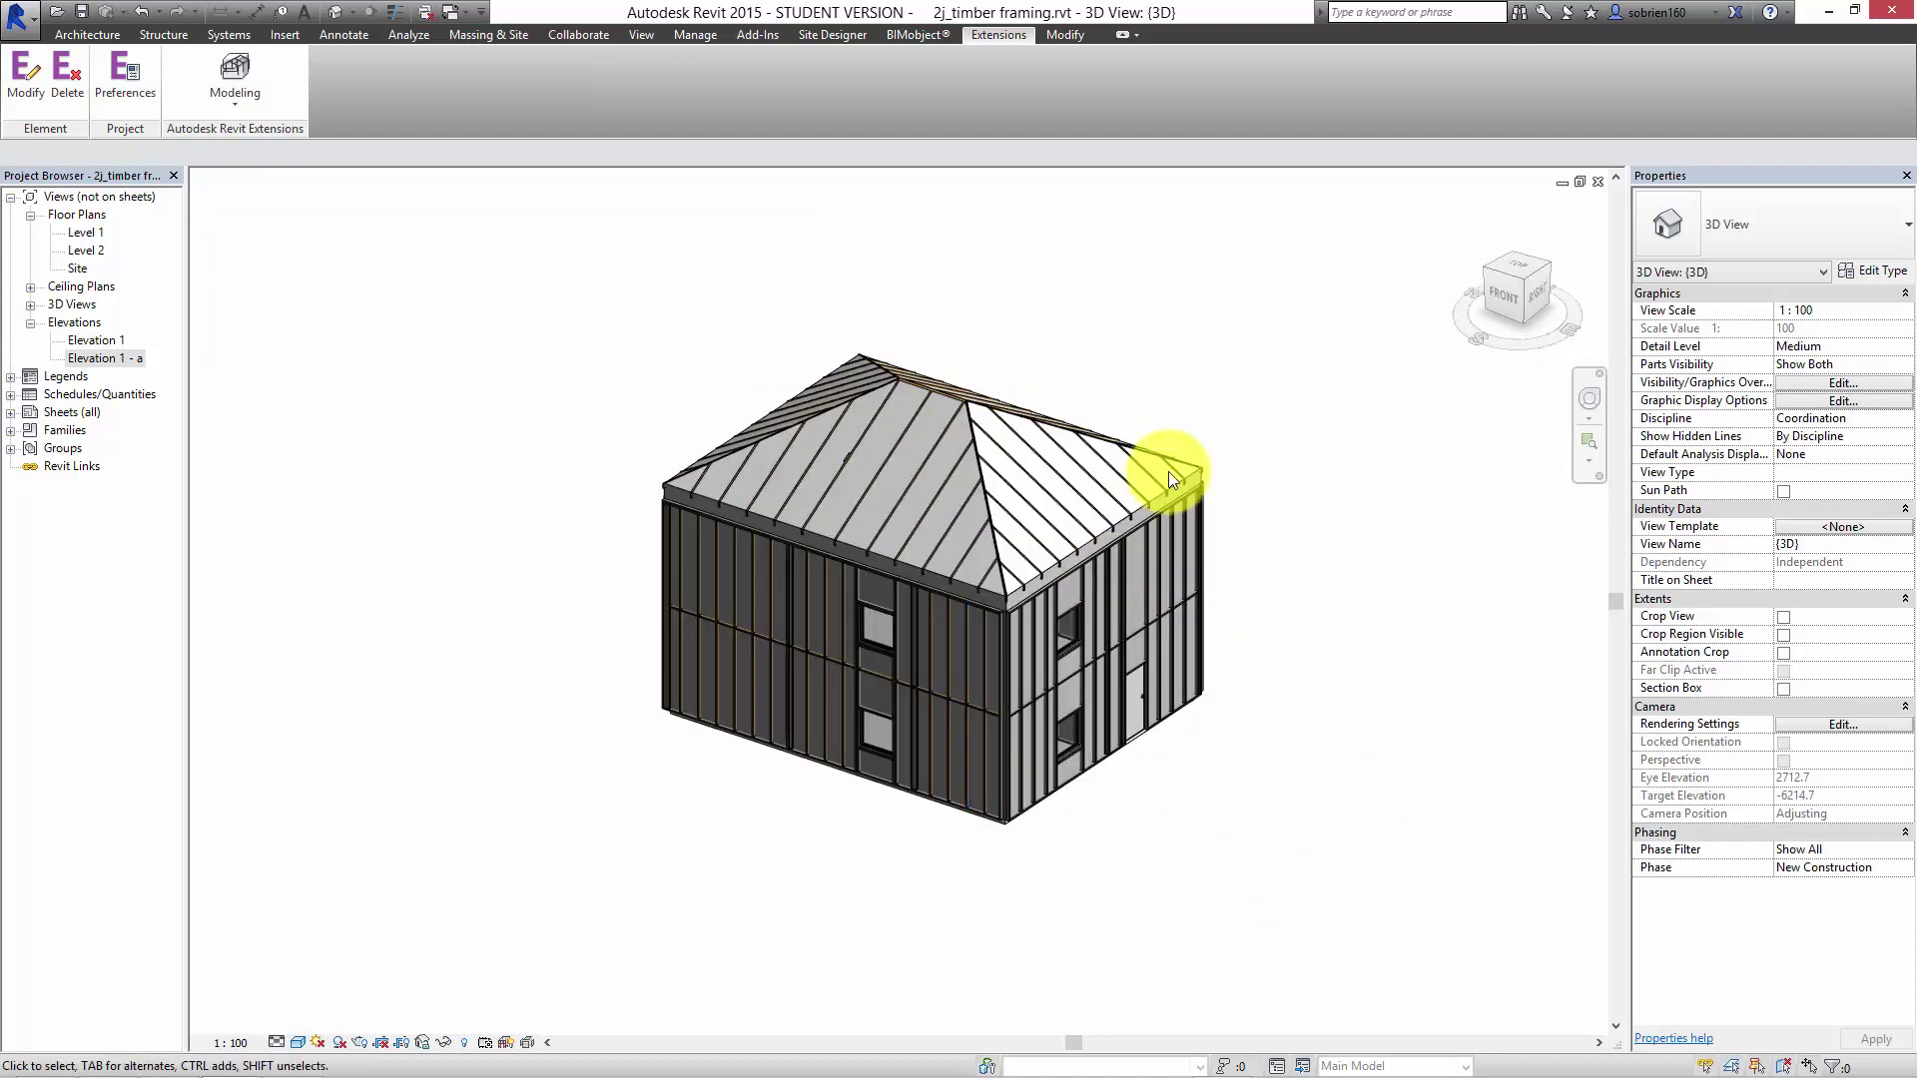
Open the Level 1 floor plan and view the complete wall framing layout.
{"action": "double_click", "coordinate": [76, 239]}
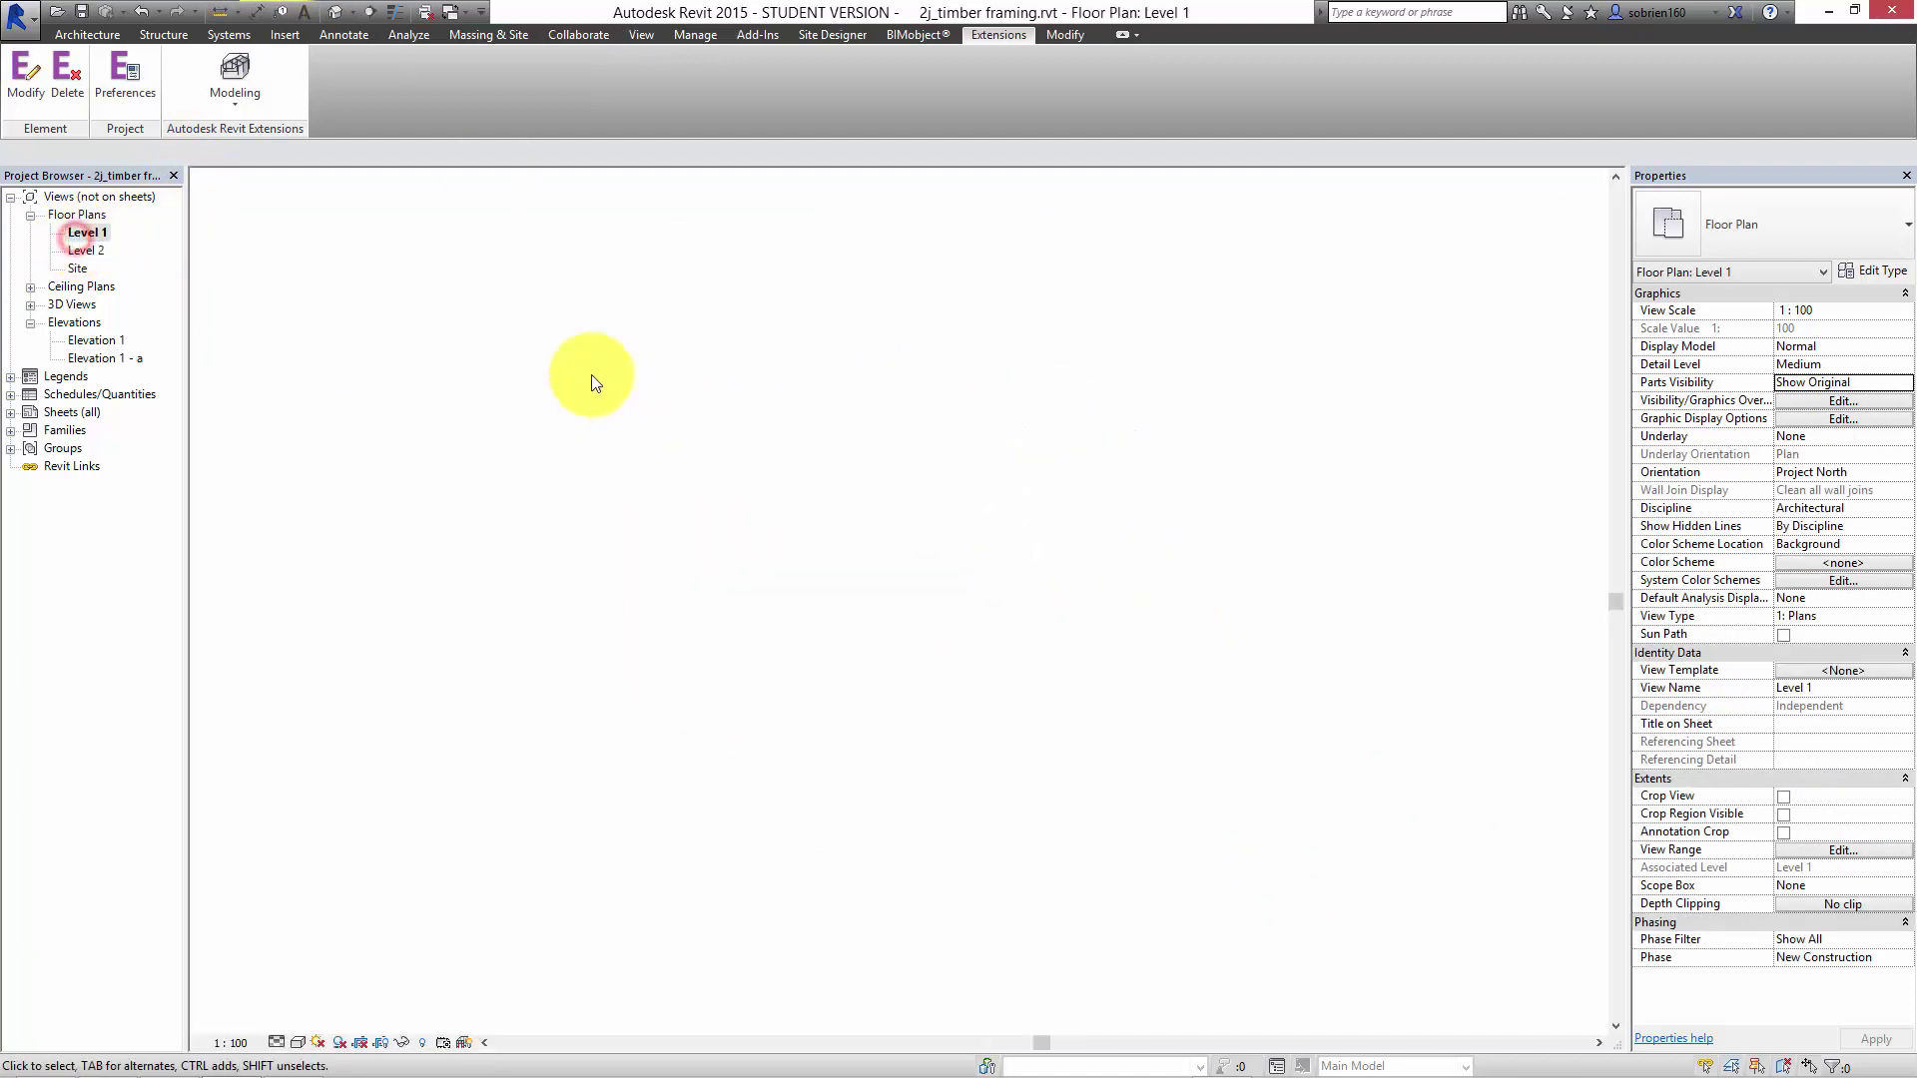
{"action": "mouse_move", "coordinate": [747, 355]}
{"action": "middle_mouse_down"}
{"action": "mouse_move", "coordinate": [745, 313]}
{"action": "mouse_move", "coordinate": [758, 330]}
{"action": "mouse_move", "coordinate": [749, 346]}
{"action": "mouse_move", "coordinate": [725, 327]}
{"action": "middle_mouse_up"}
{"action": "scroll", "coordinate": [725, 327], "scroll_direction": "down", "scroll_amount": 3}
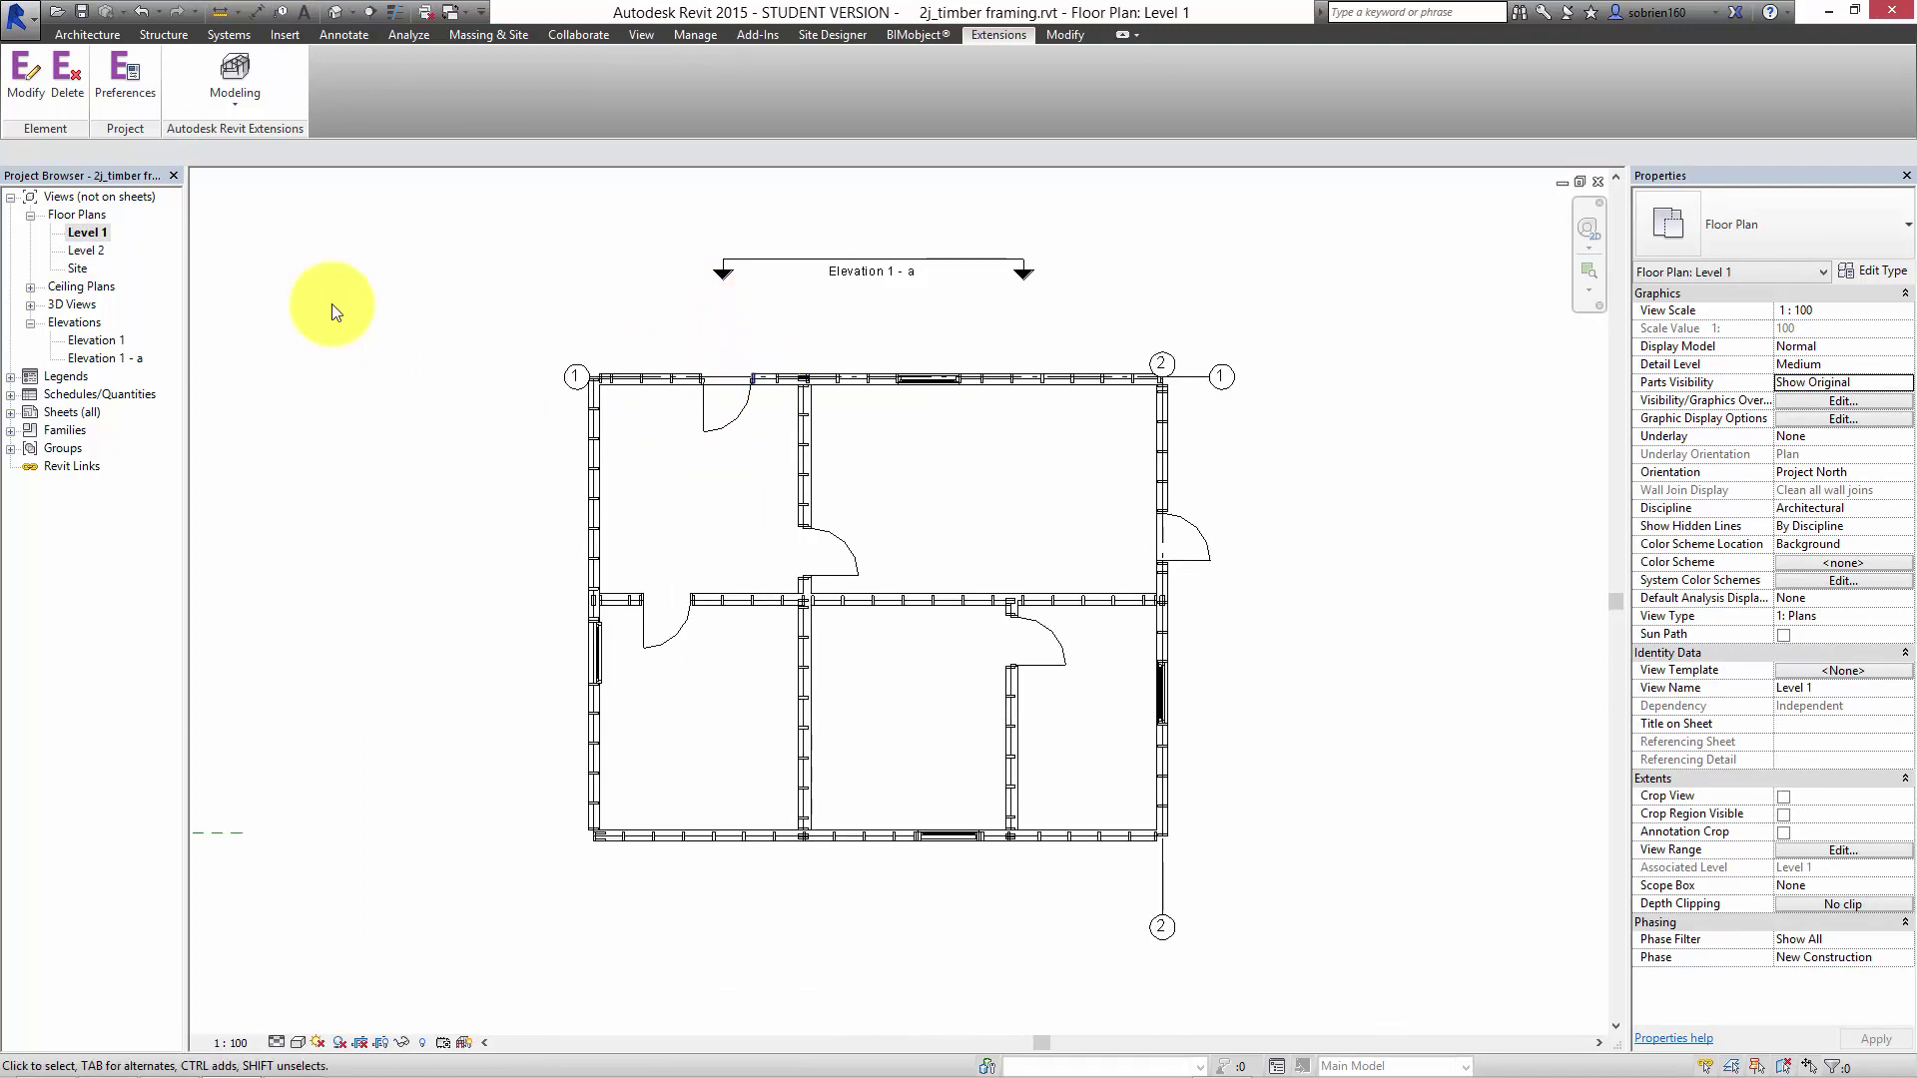
On the Level 2 floor plan, start a beam system and sketch a rectangular boundary along the inner faces of the exterior walls.
{"action": "double_click", "coordinate": [80, 250]}
{"action": "middle_click_drag", "start_coordinate": [735, 342], "coordinate": [798, 419]}
{"action": "left_click", "coordinate": [160, 36]}
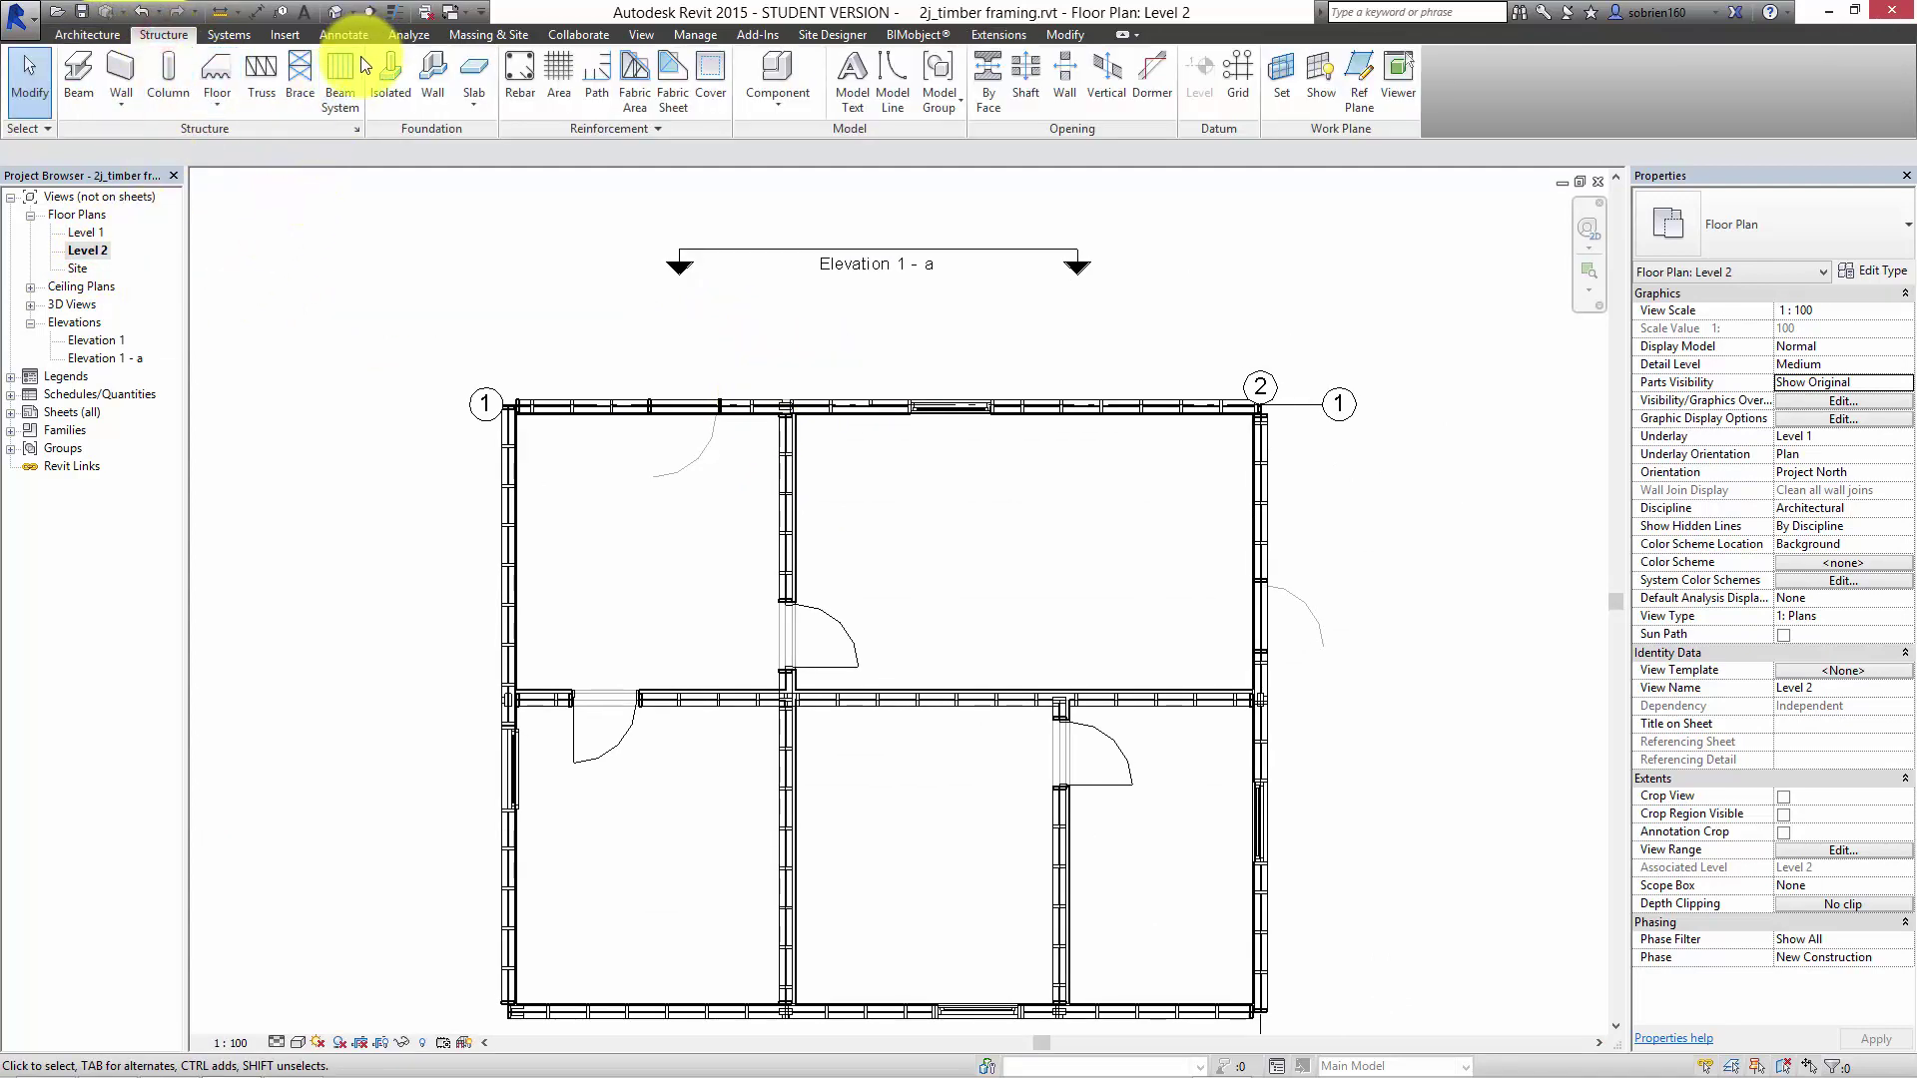
{"action": "left_click", "coordinate": [340, 72]}
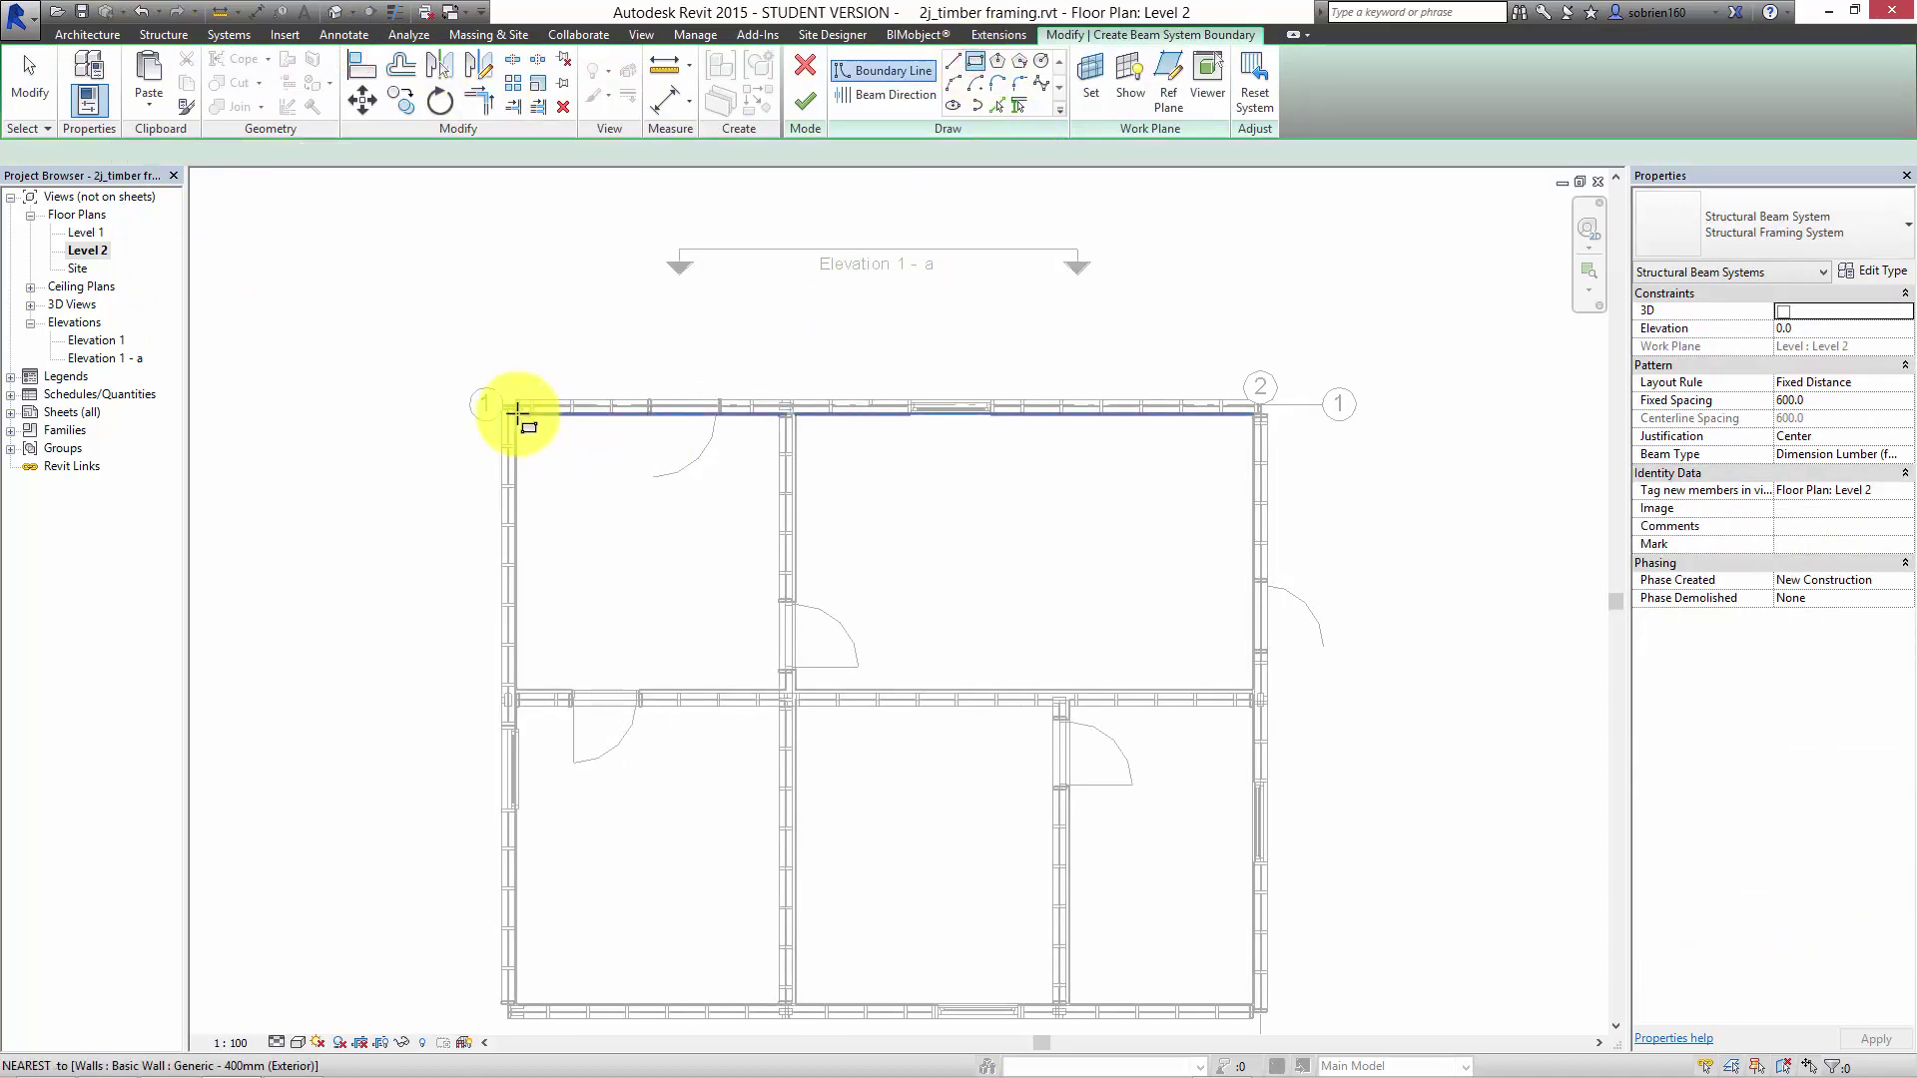
{"action": "scroll", "coordinate": [513, 417], "scroll_direction": "up", "scroll_amount": 5}
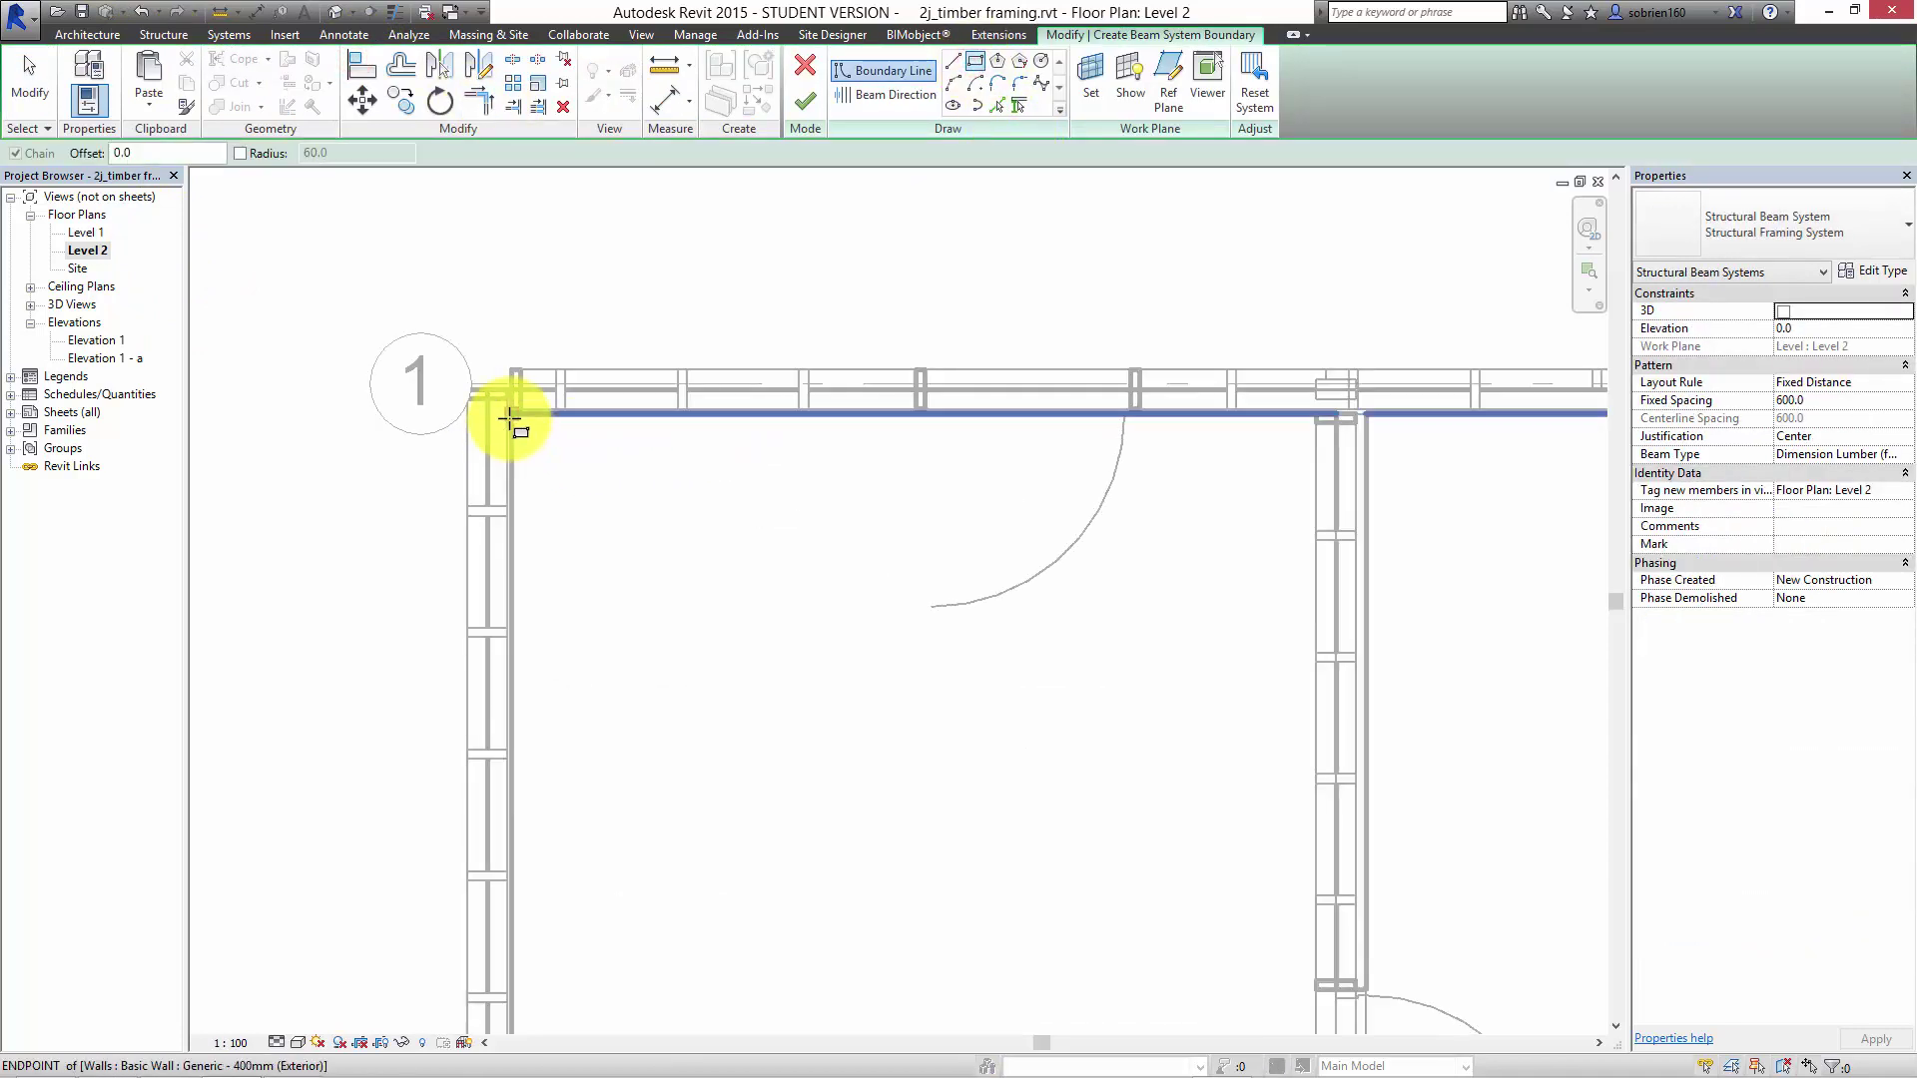
{"action": "left_click", "coordinate": [511, 414]}
{"action": "scroll", "coordinate": [824, 619], "scroll_direction": "down", "scroll_amount": 2}
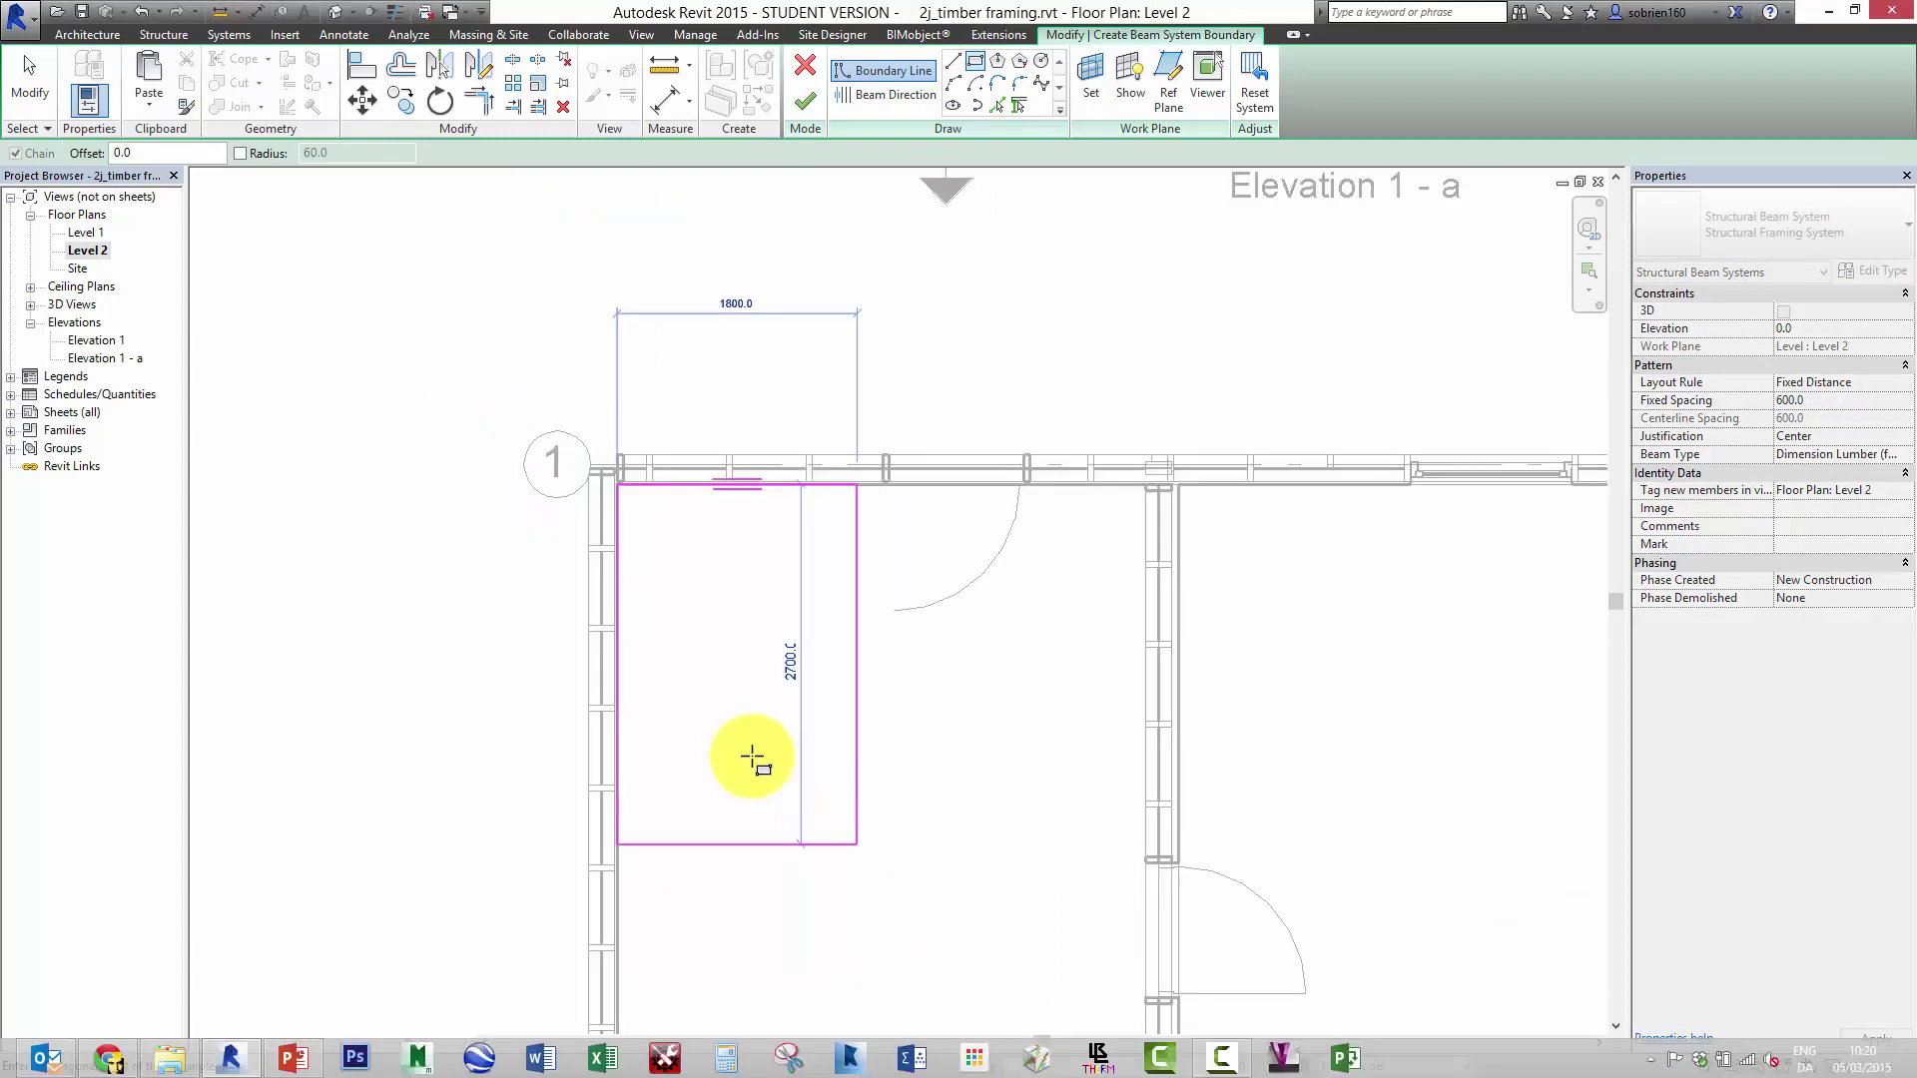
{"action": "scroll", "coordinate": [650, 535], "scroll_direction": "down", "scroll_amount": 2}
{"action": "middle_click_drag", "start_coordinate": [979, 758], "coordinate": [318, 258]}
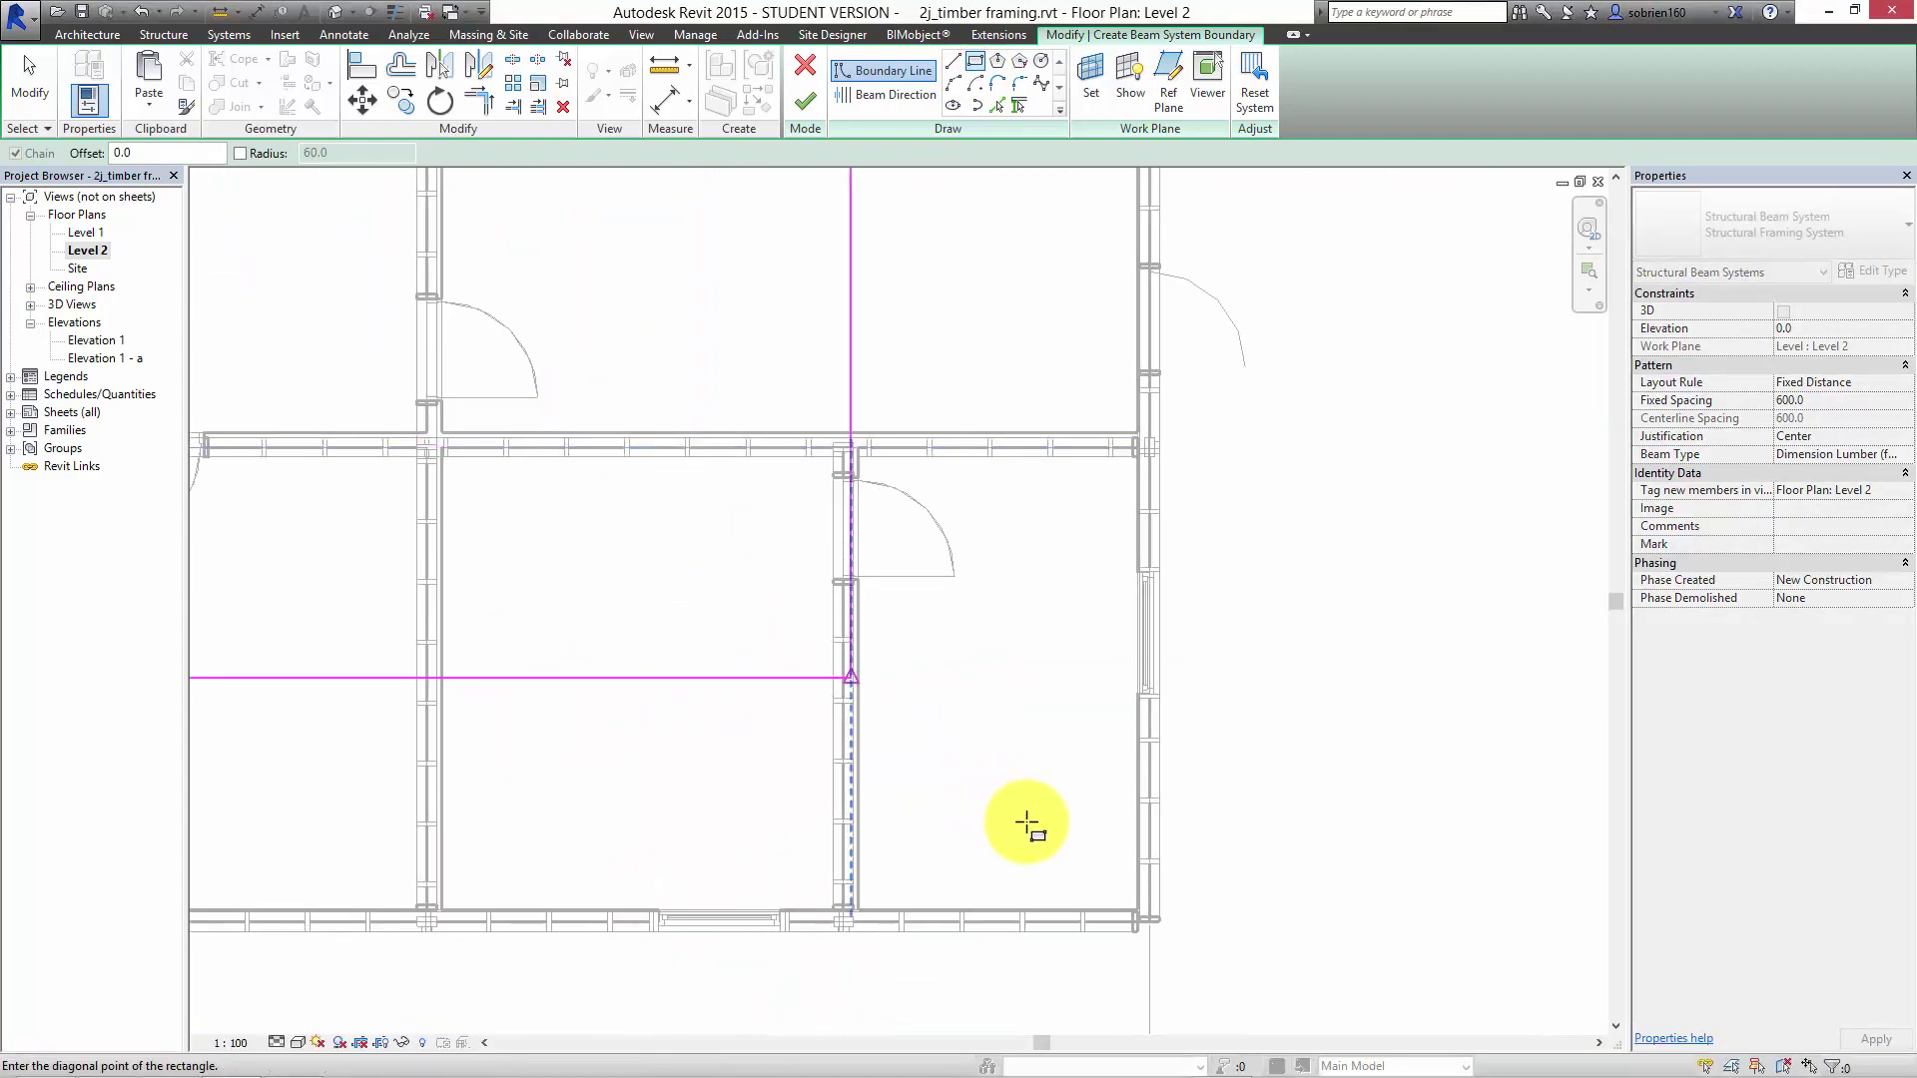
{"action": "left_click", "coordinate": [1140, 908]}
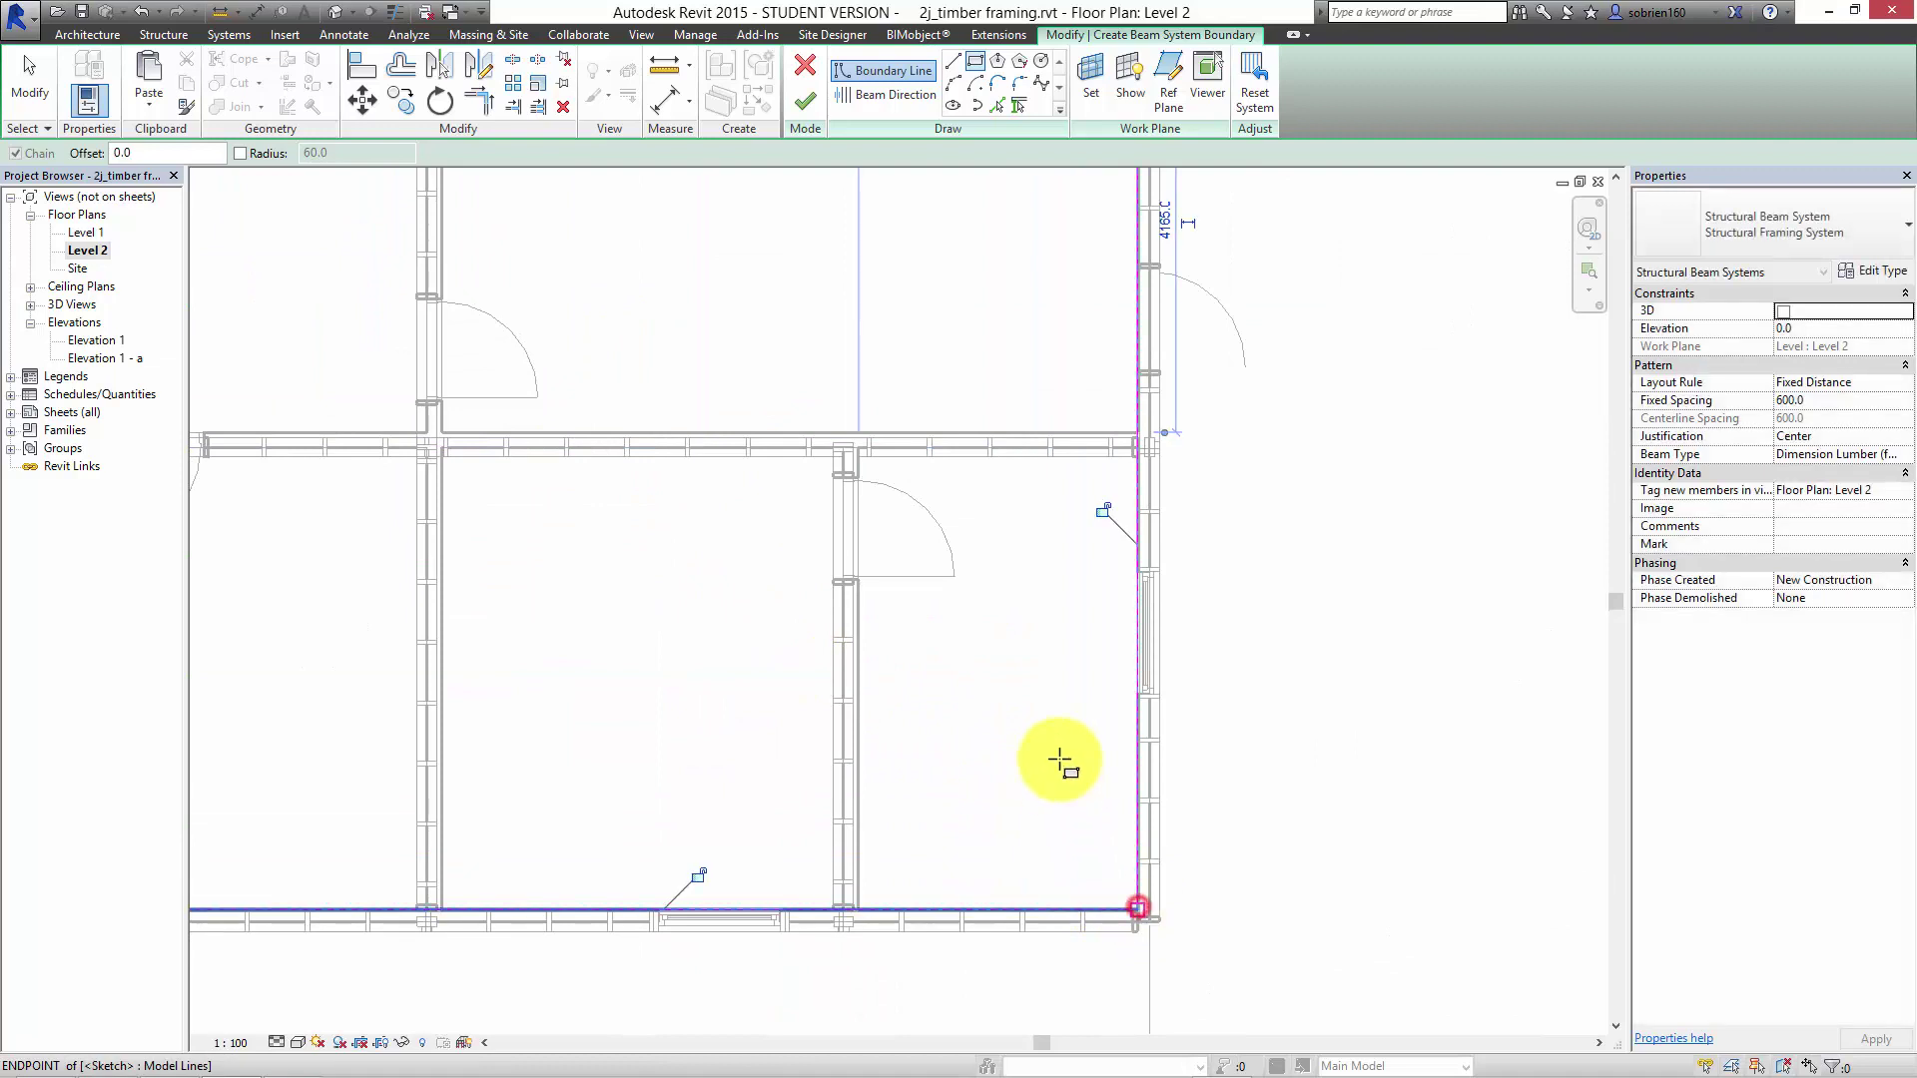
{"action": "scroll", "coordinate": [1078, 789], "scroll_direction": "down", "scroll_amount": 3}
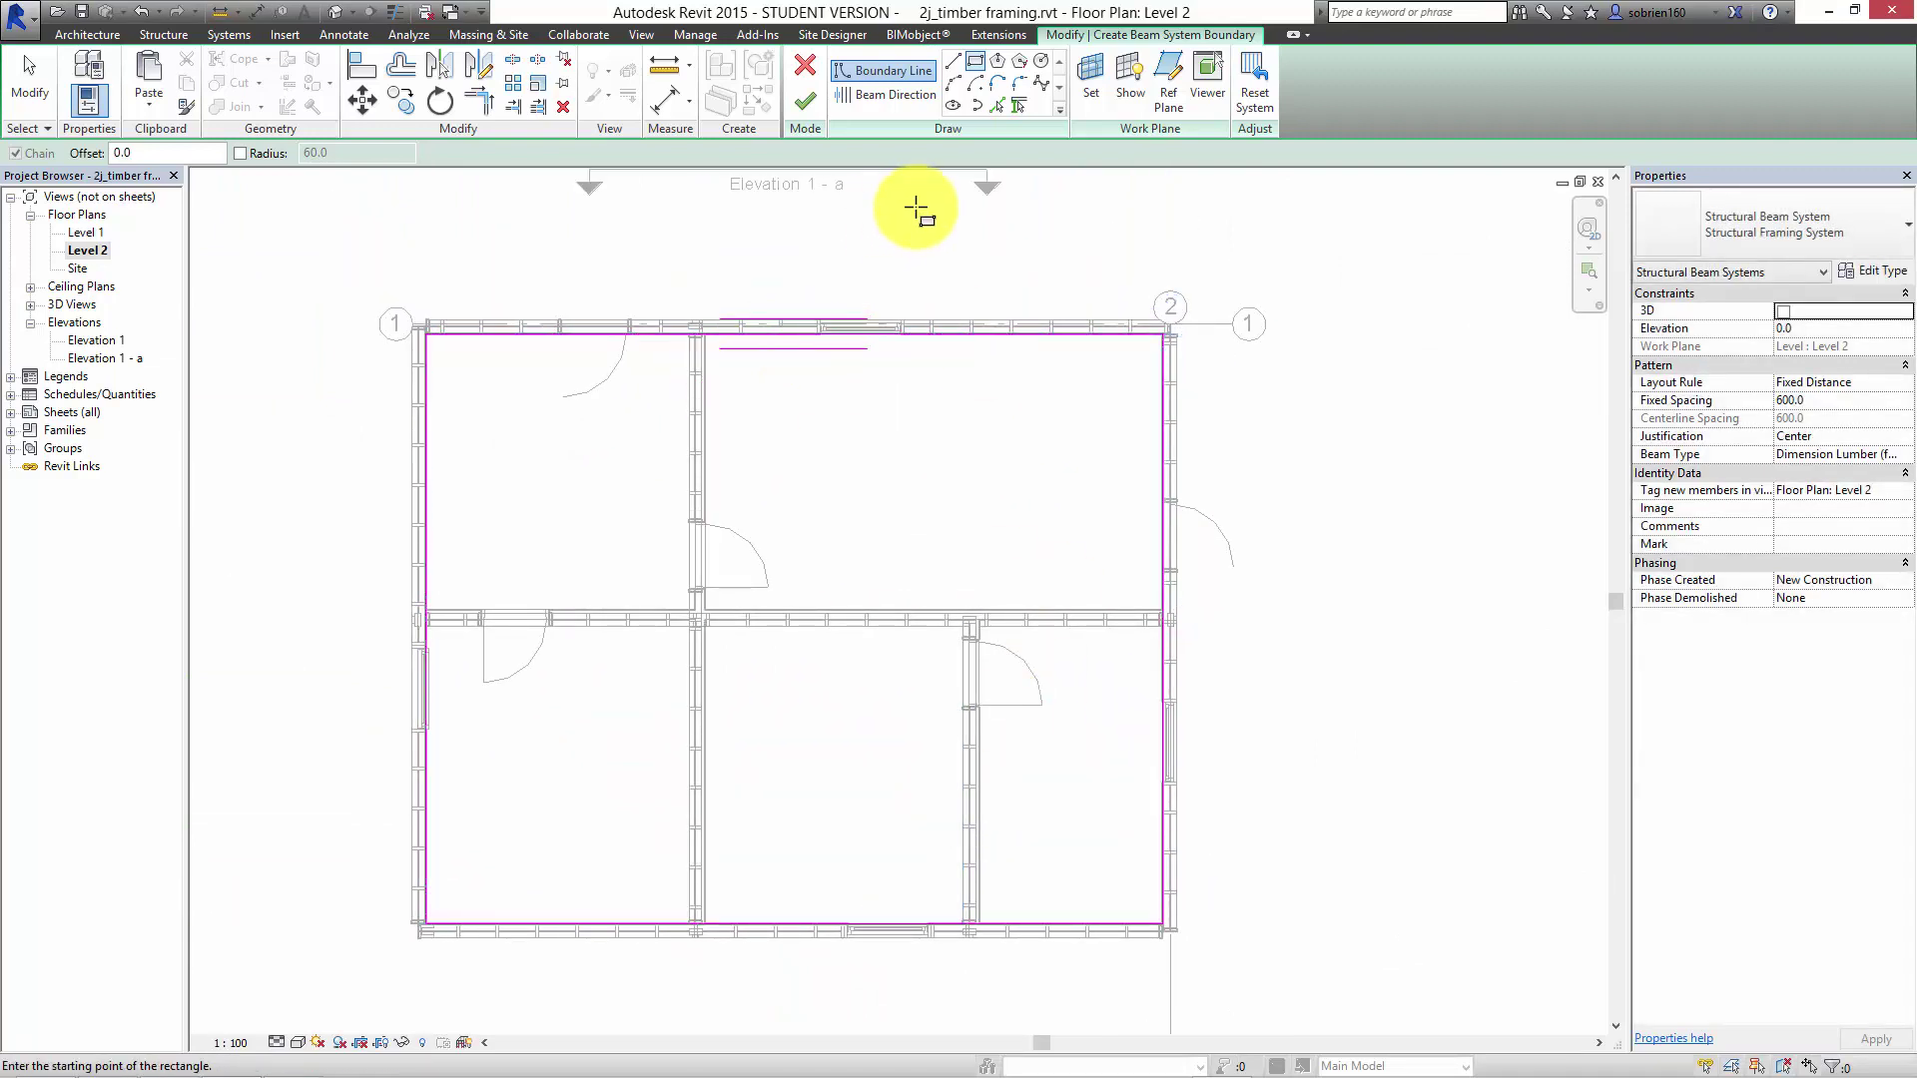
Finish the beam system with joists parallel to the right-hand boundary edge, using the Dimension Lumber (framing) 45x195mm beam type.
{"action": "left_click", "coordinate": [908, 93]}
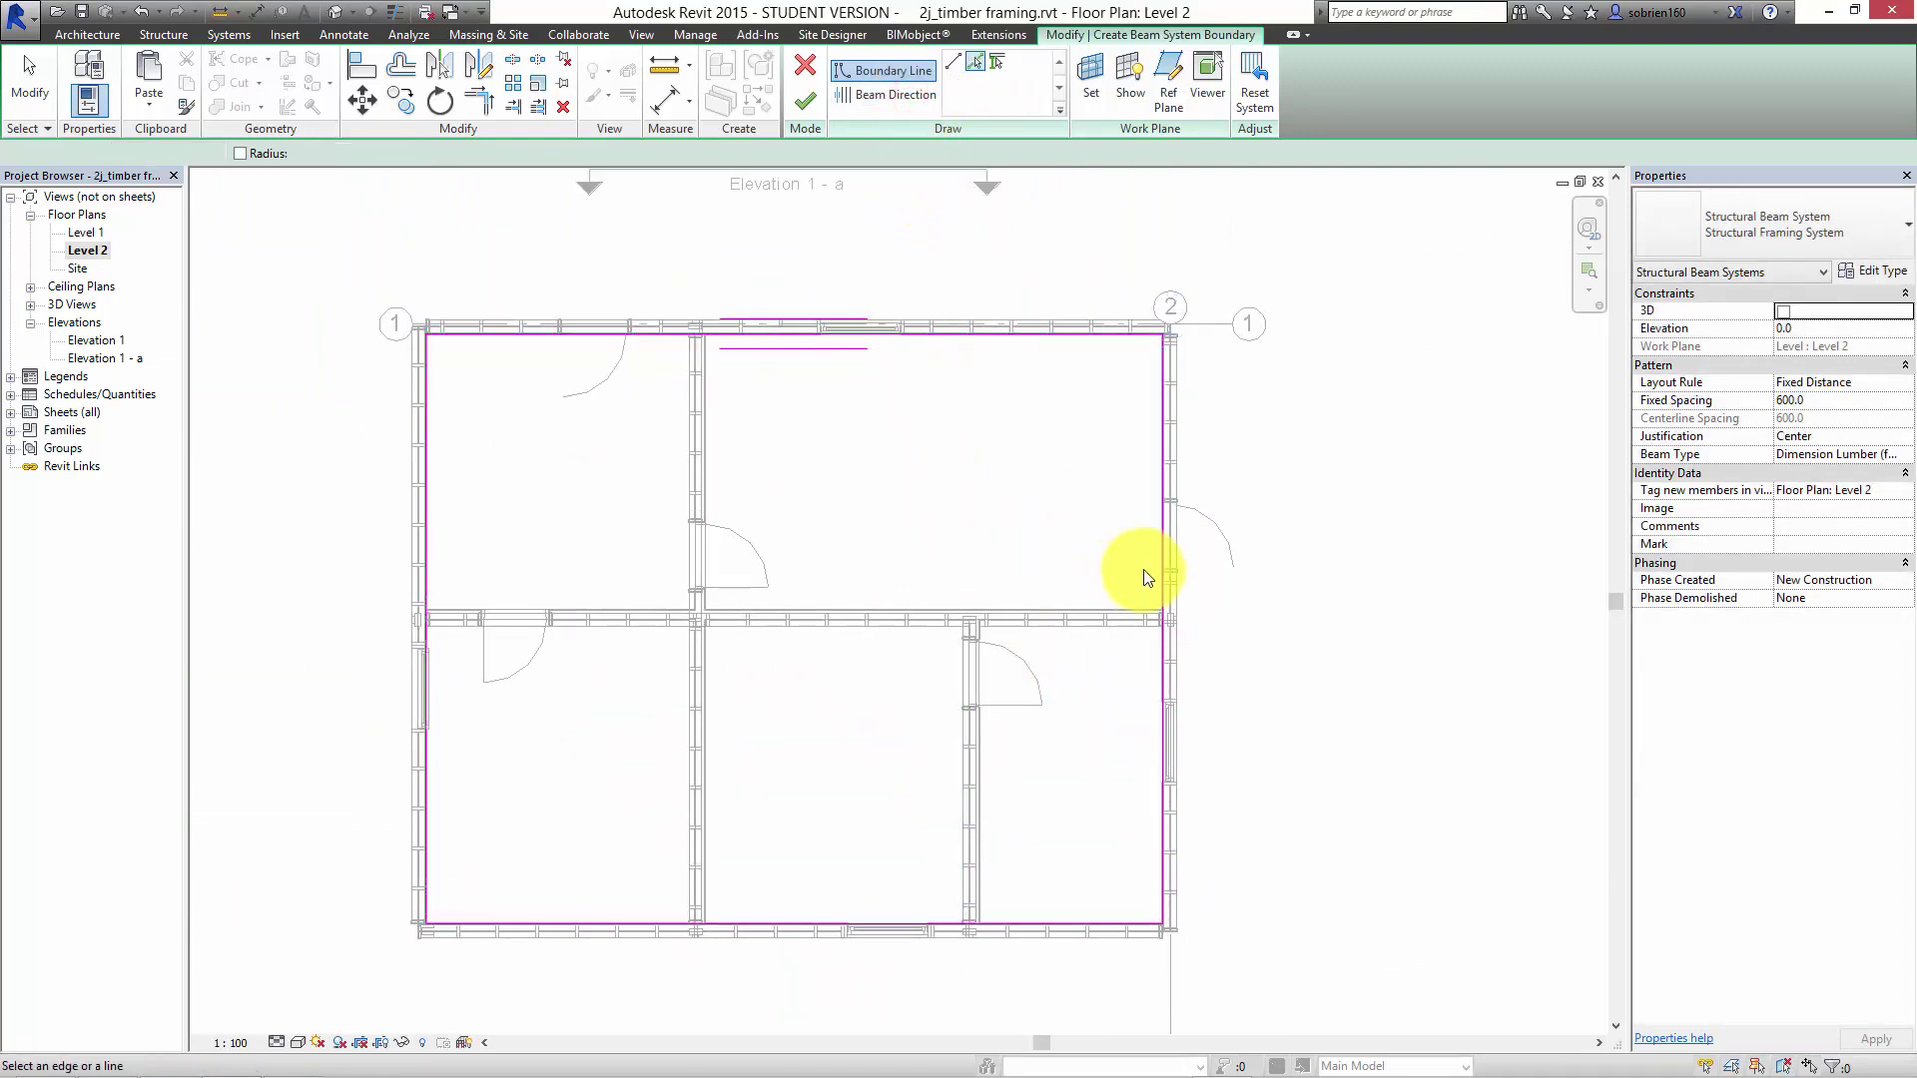
{"action": "left_click", "coordinate": [1164, 548]}
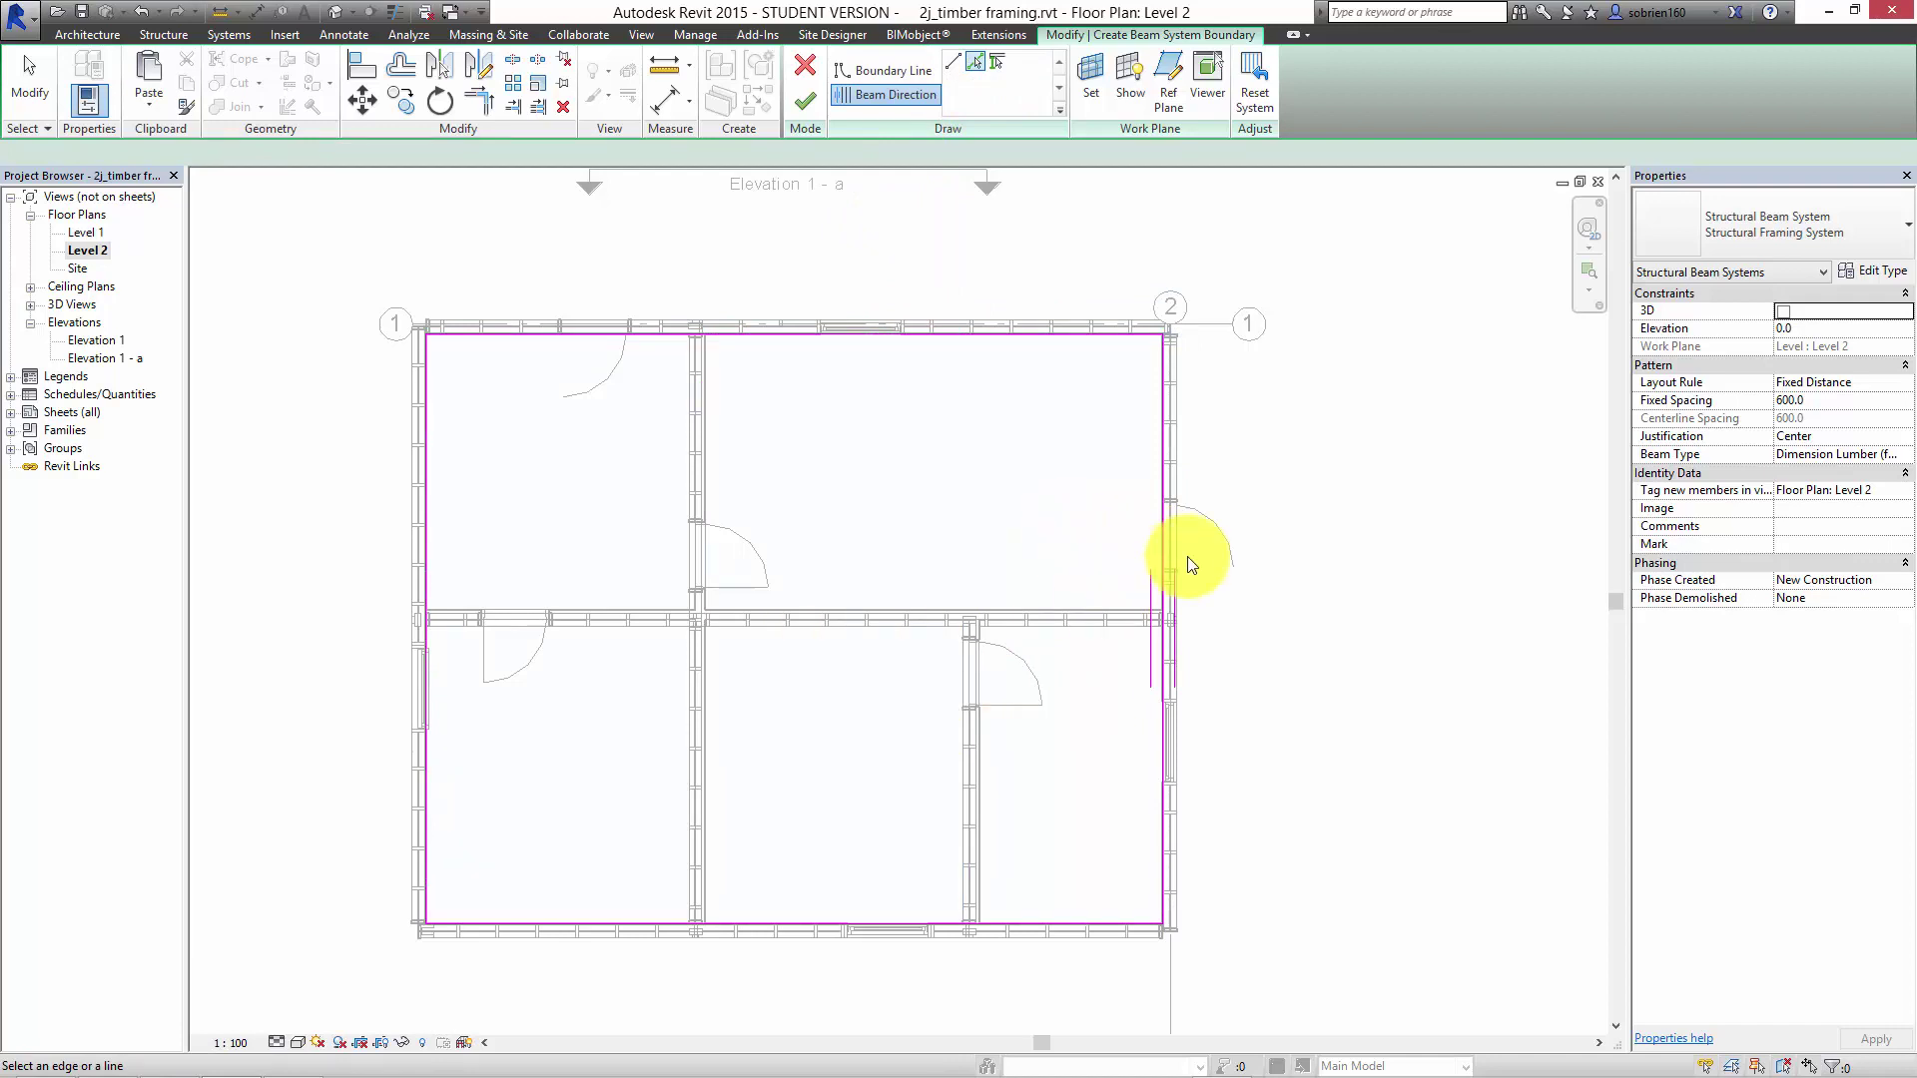
{"action": "left_click", "coordinate": [1823, 400]}
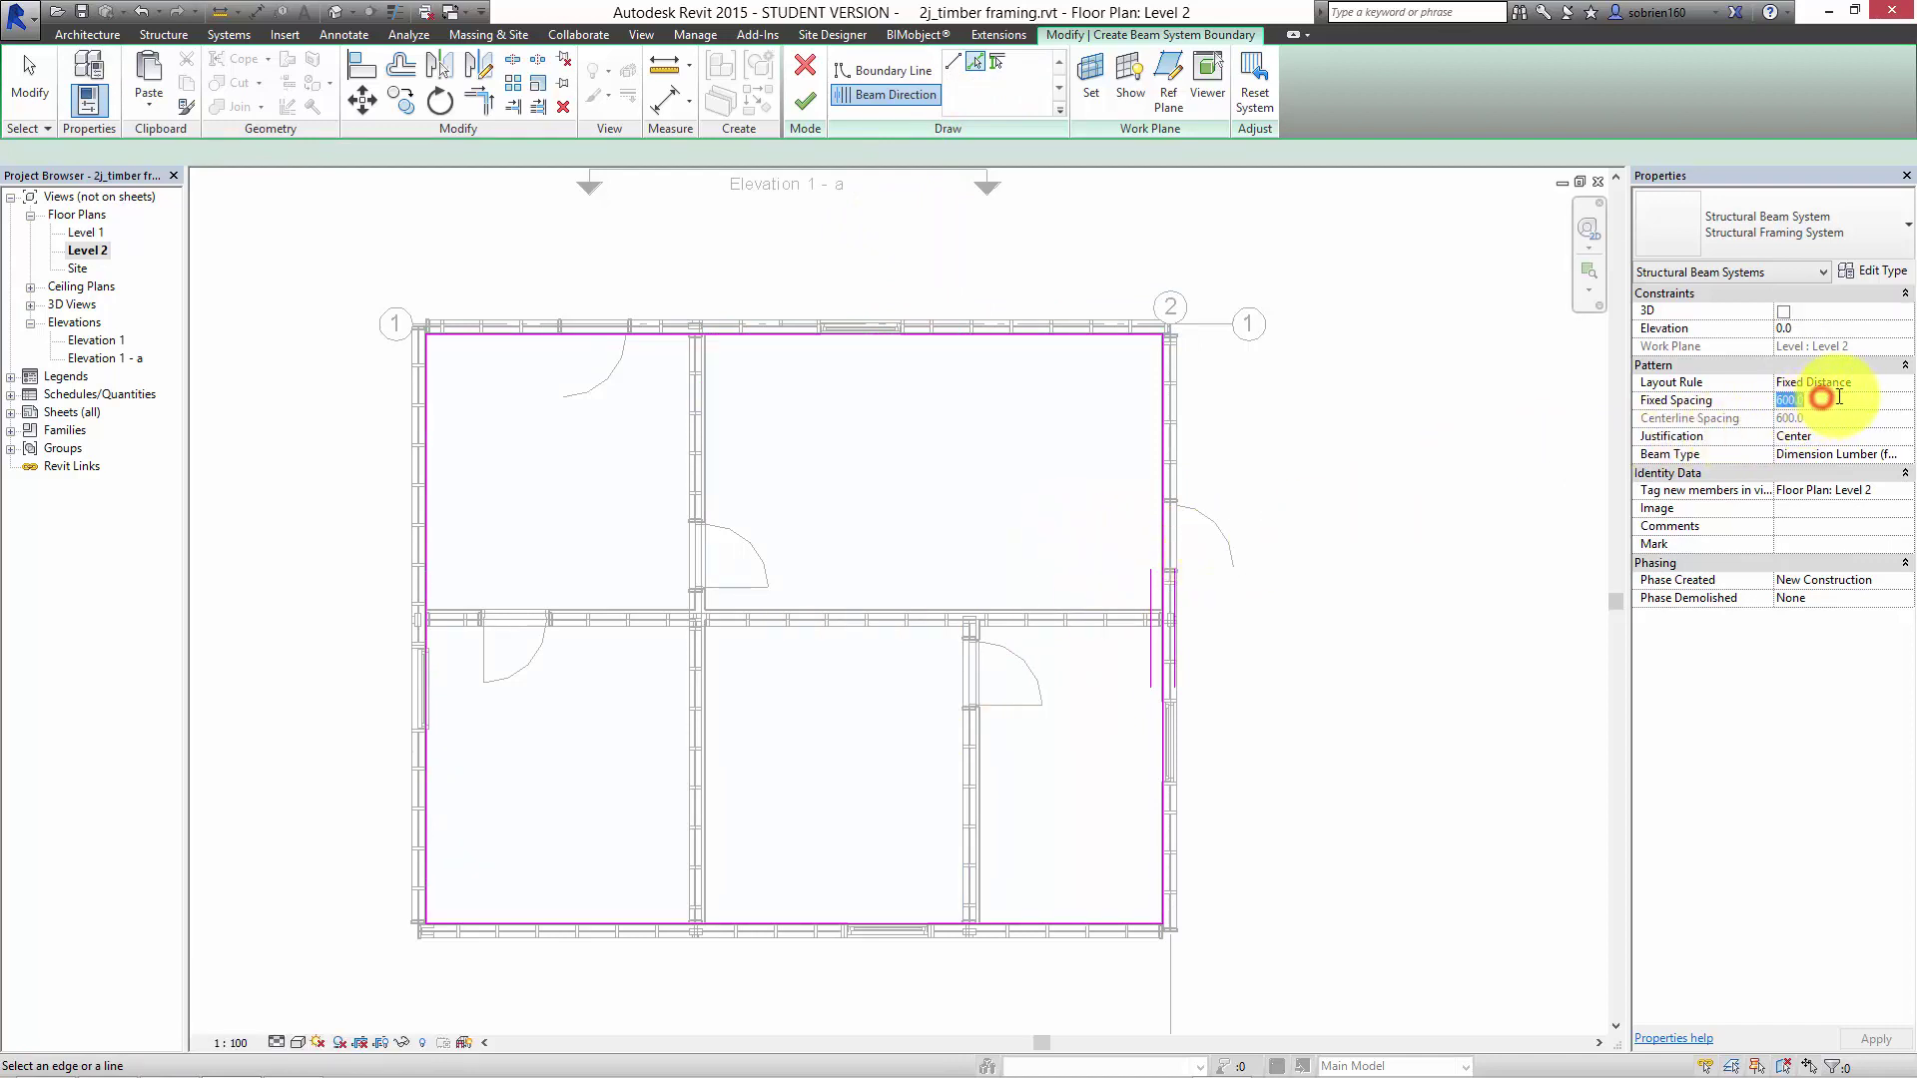
{"action": "left_click", "coordinate": [1901, 456]}
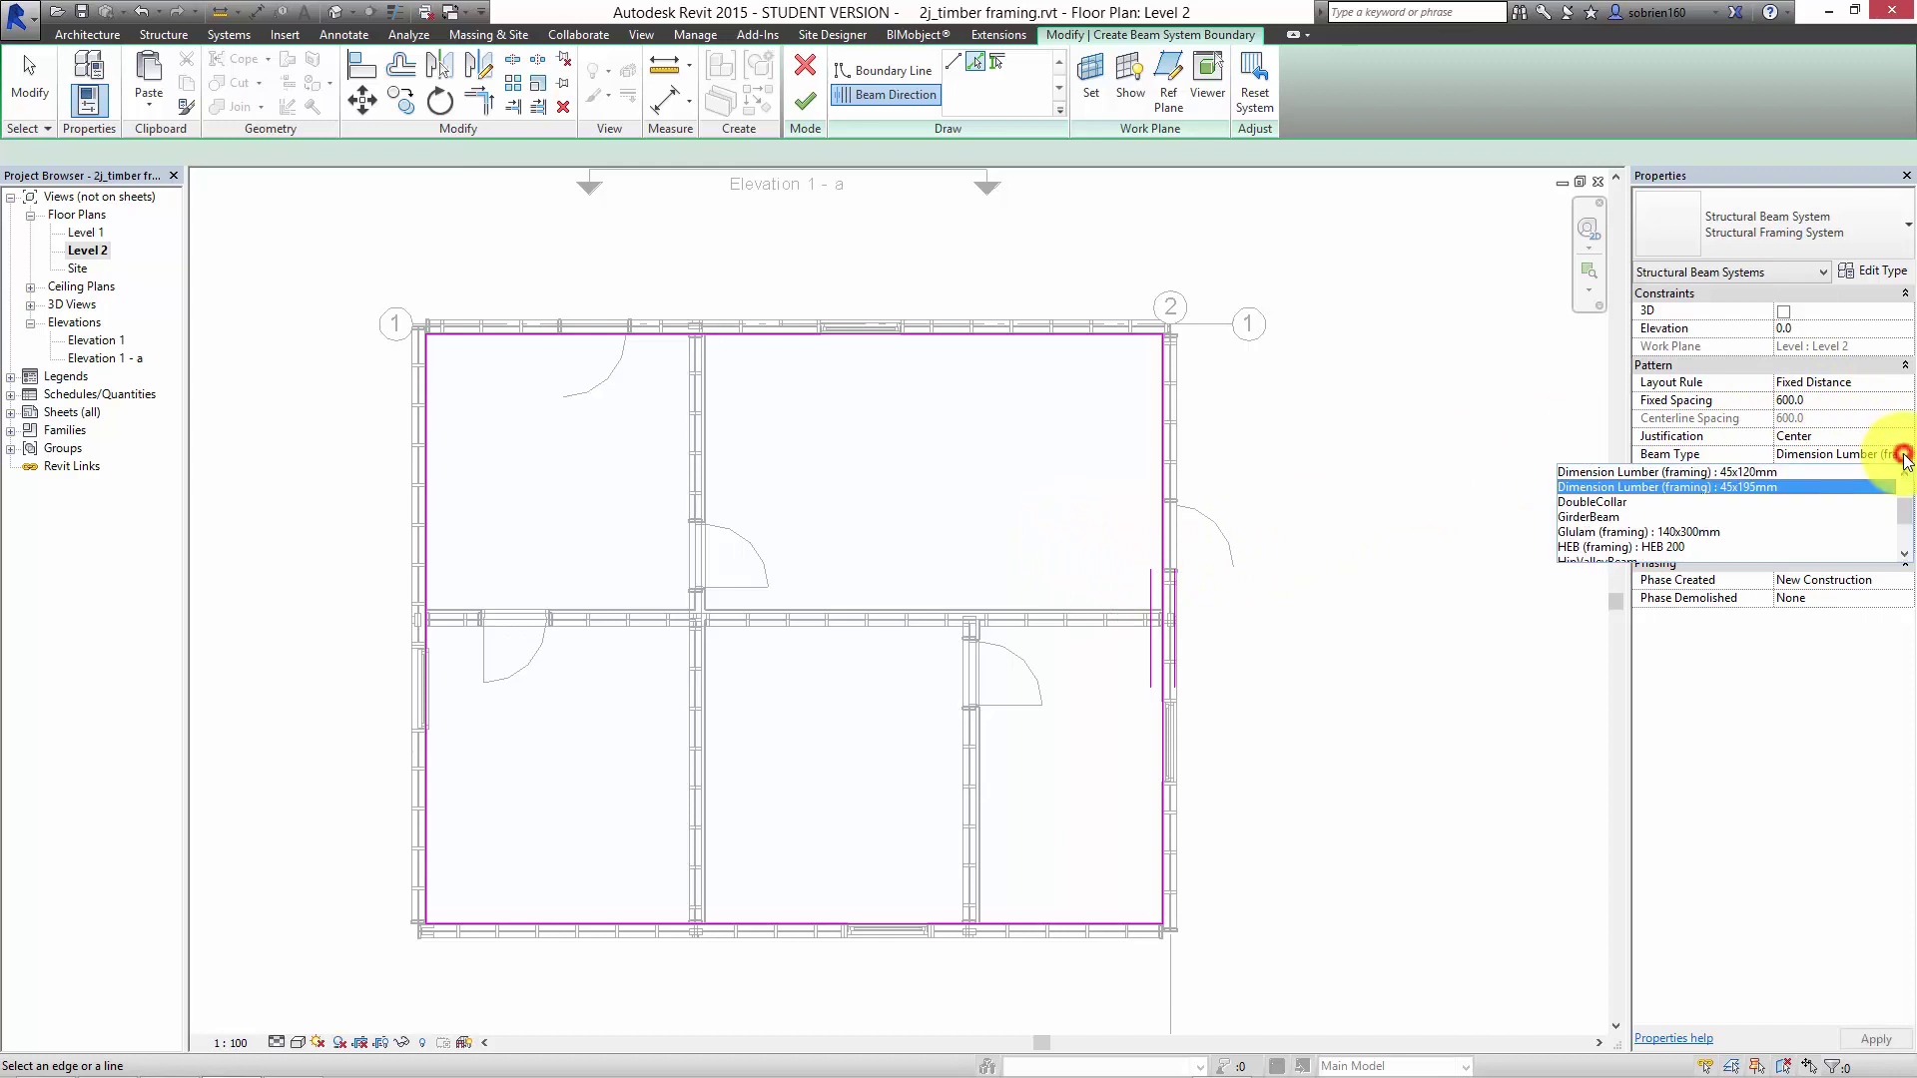
{"action": "left_click", "coordinate": [1727, 490]}
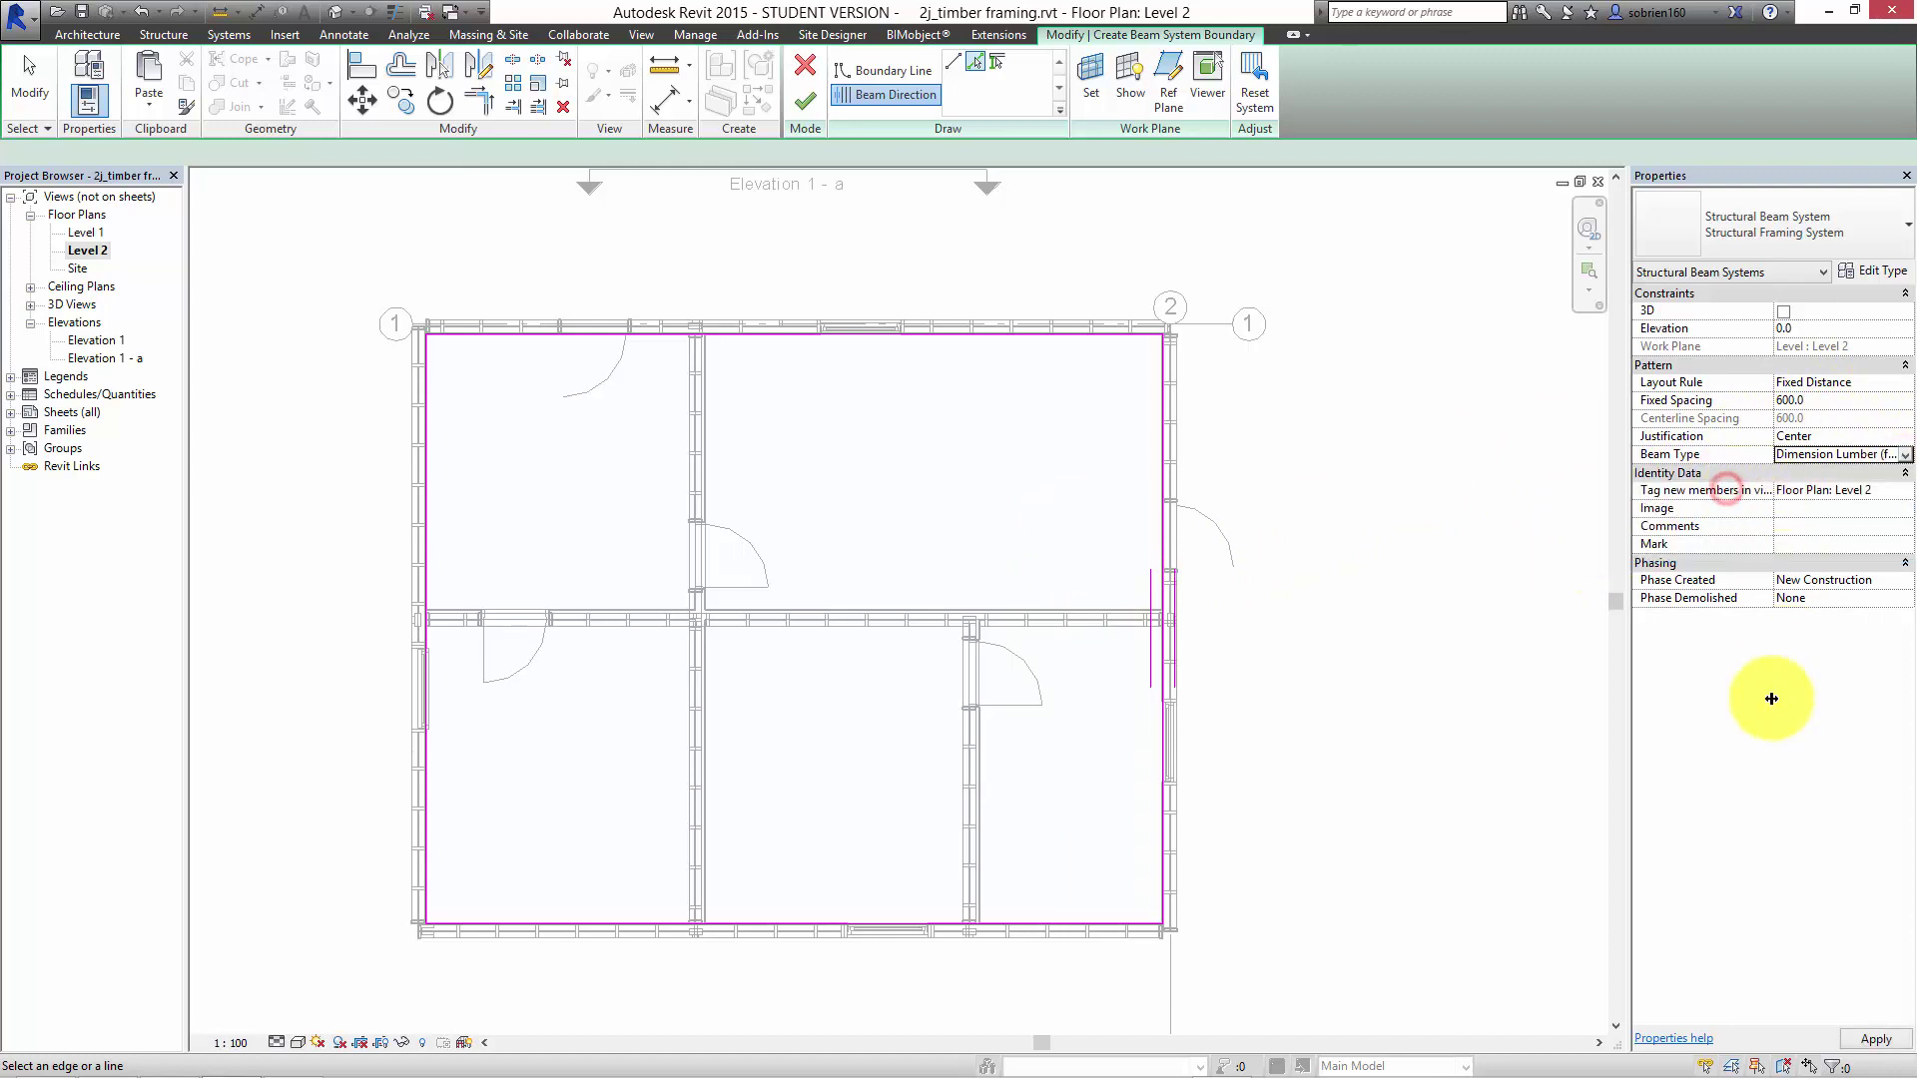
{"action": "left_click", "coordinate": [1866, 1042]}
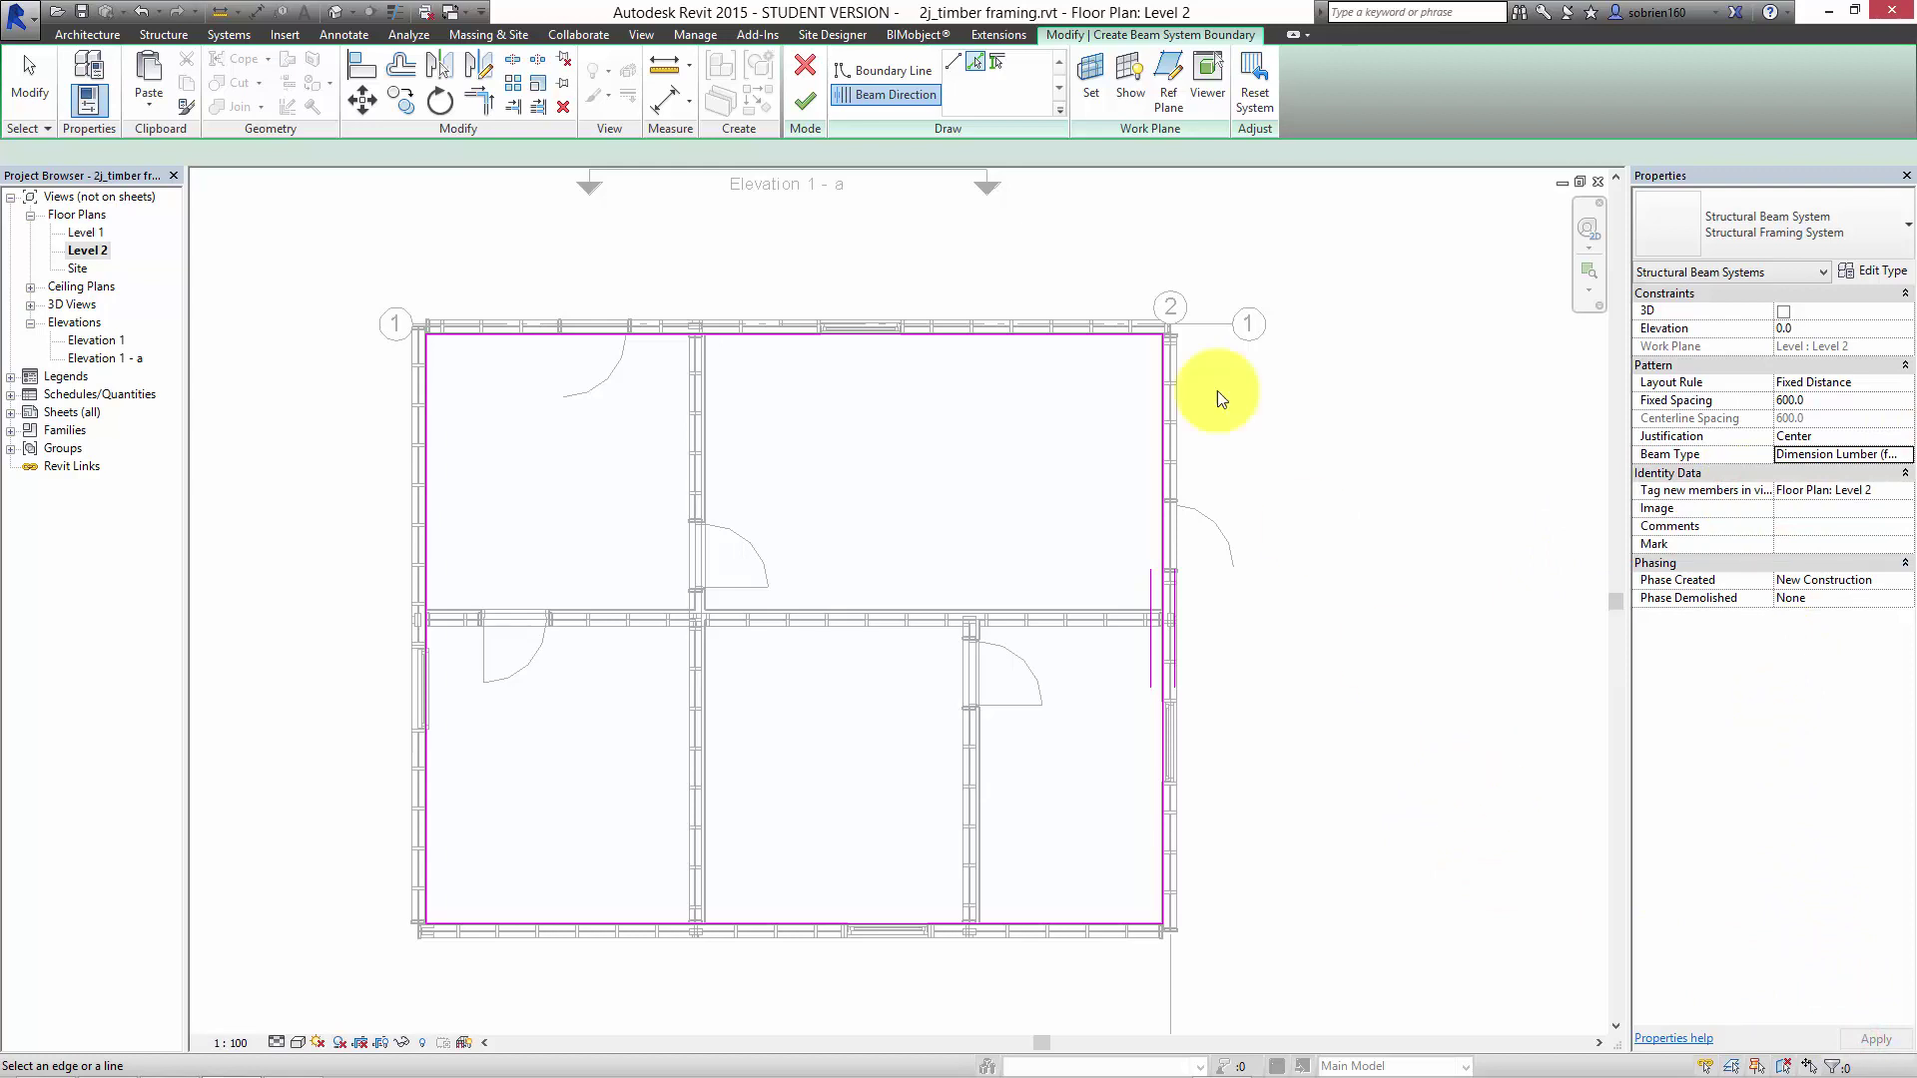
{"action": "left_click", "coordinate": [805, 100]}
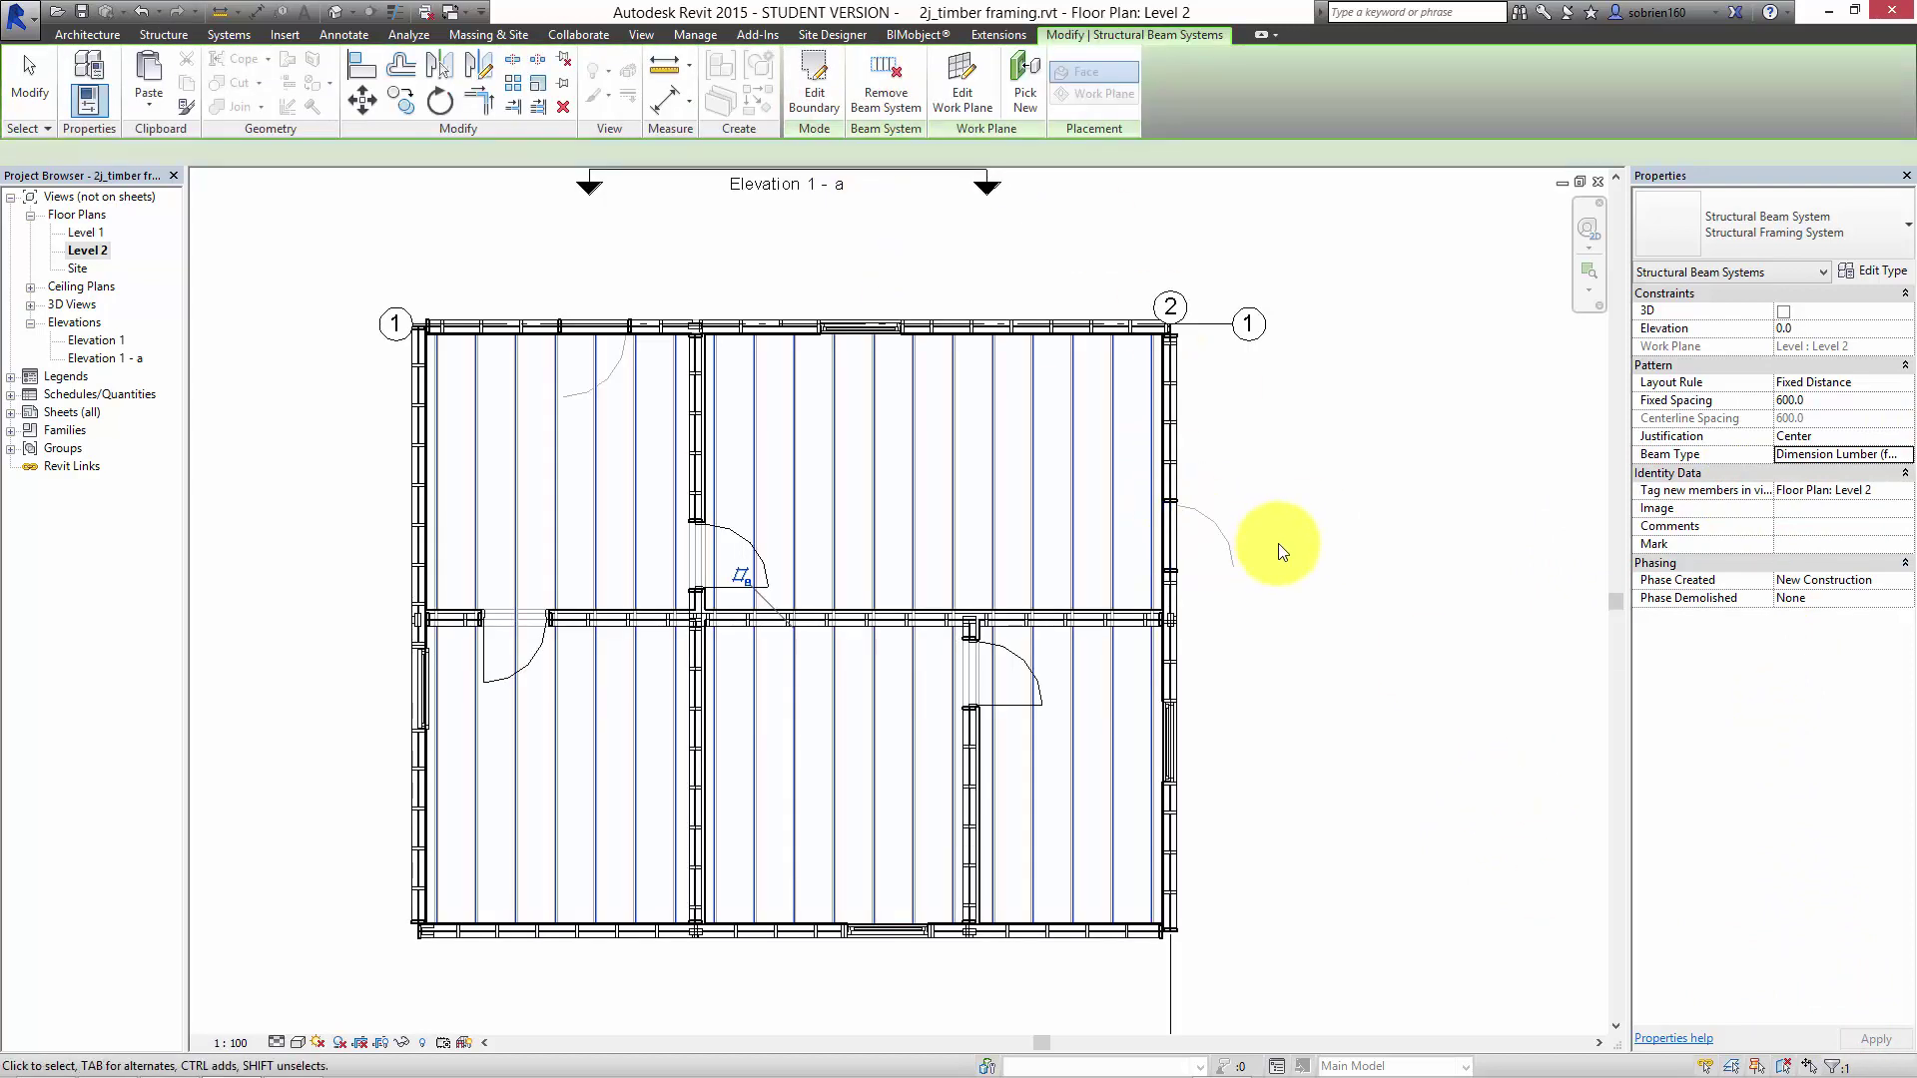
Enable the section box in the 3D view and pull its front face inward to cut through the house.
{"action": "left_click", "coordinate": [335, 11]}
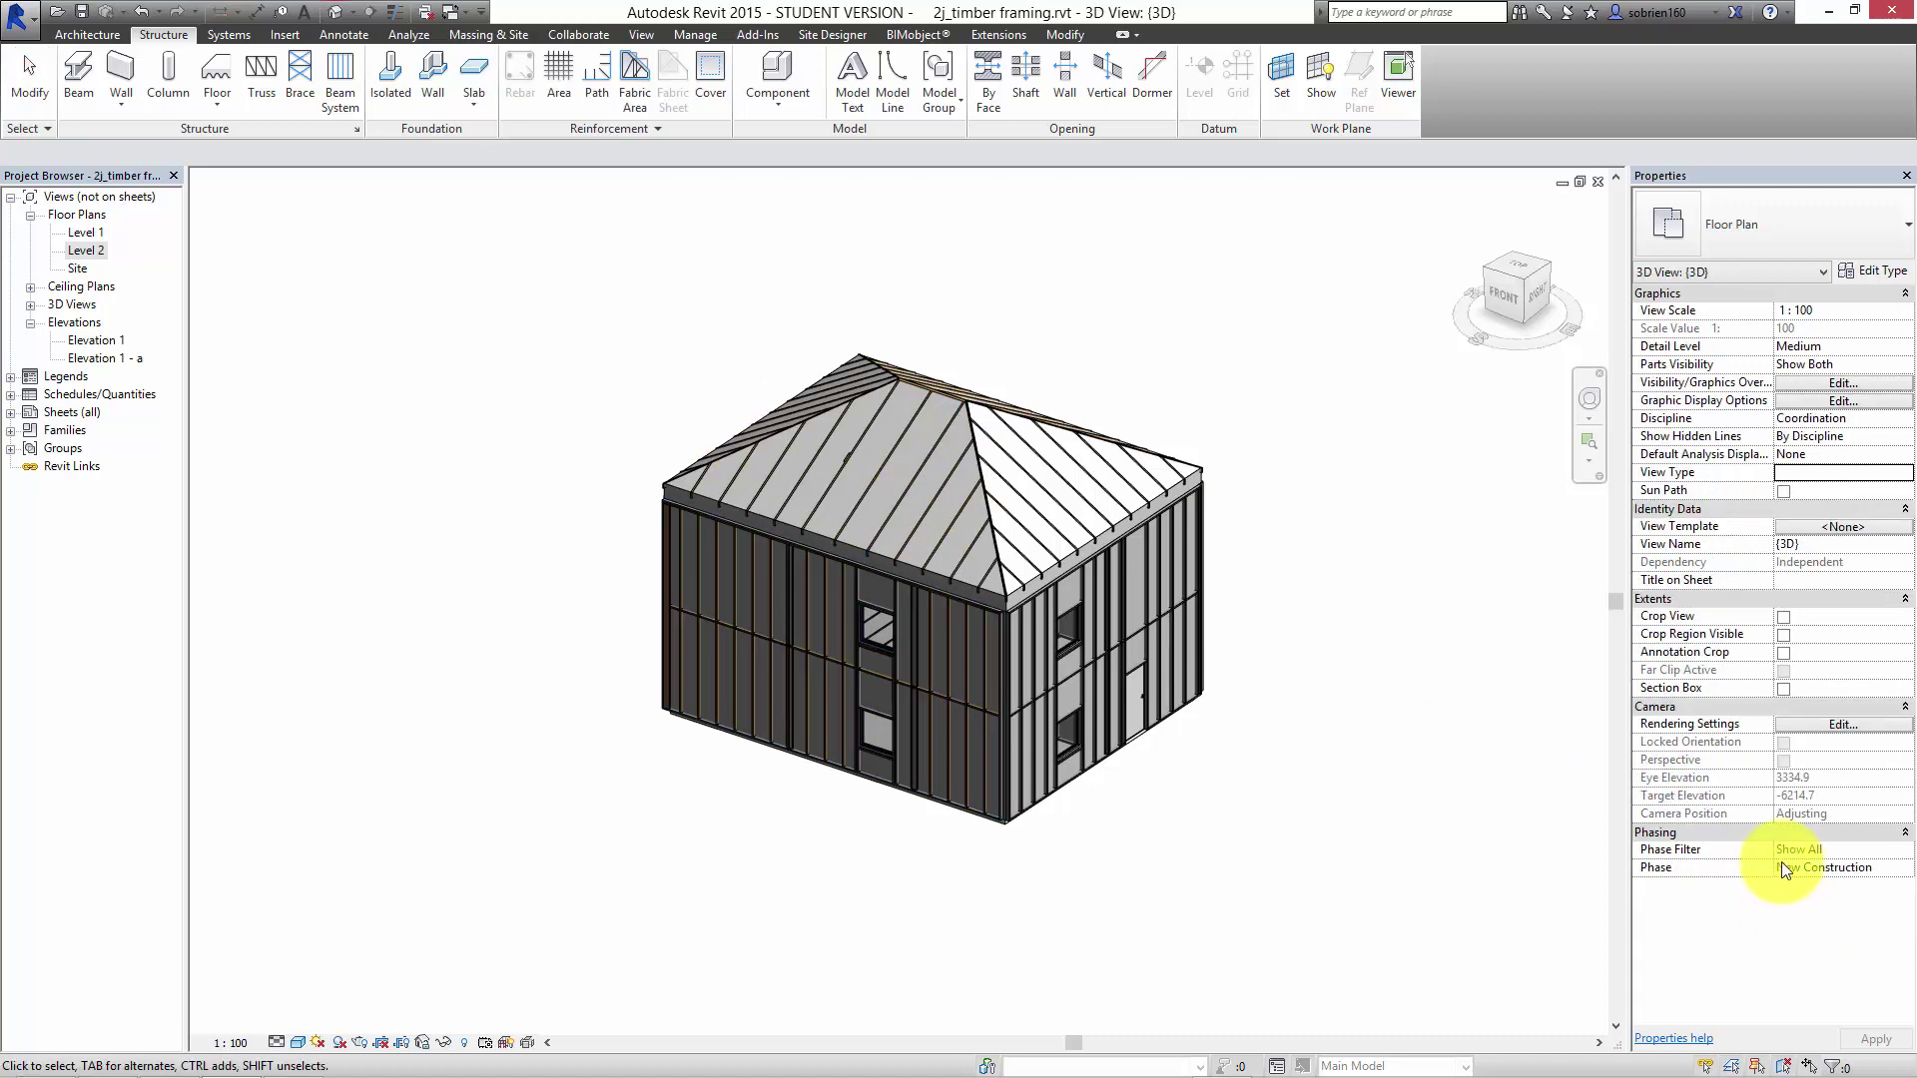
{"action": "left_click", "coordinate": [1785, 689]}
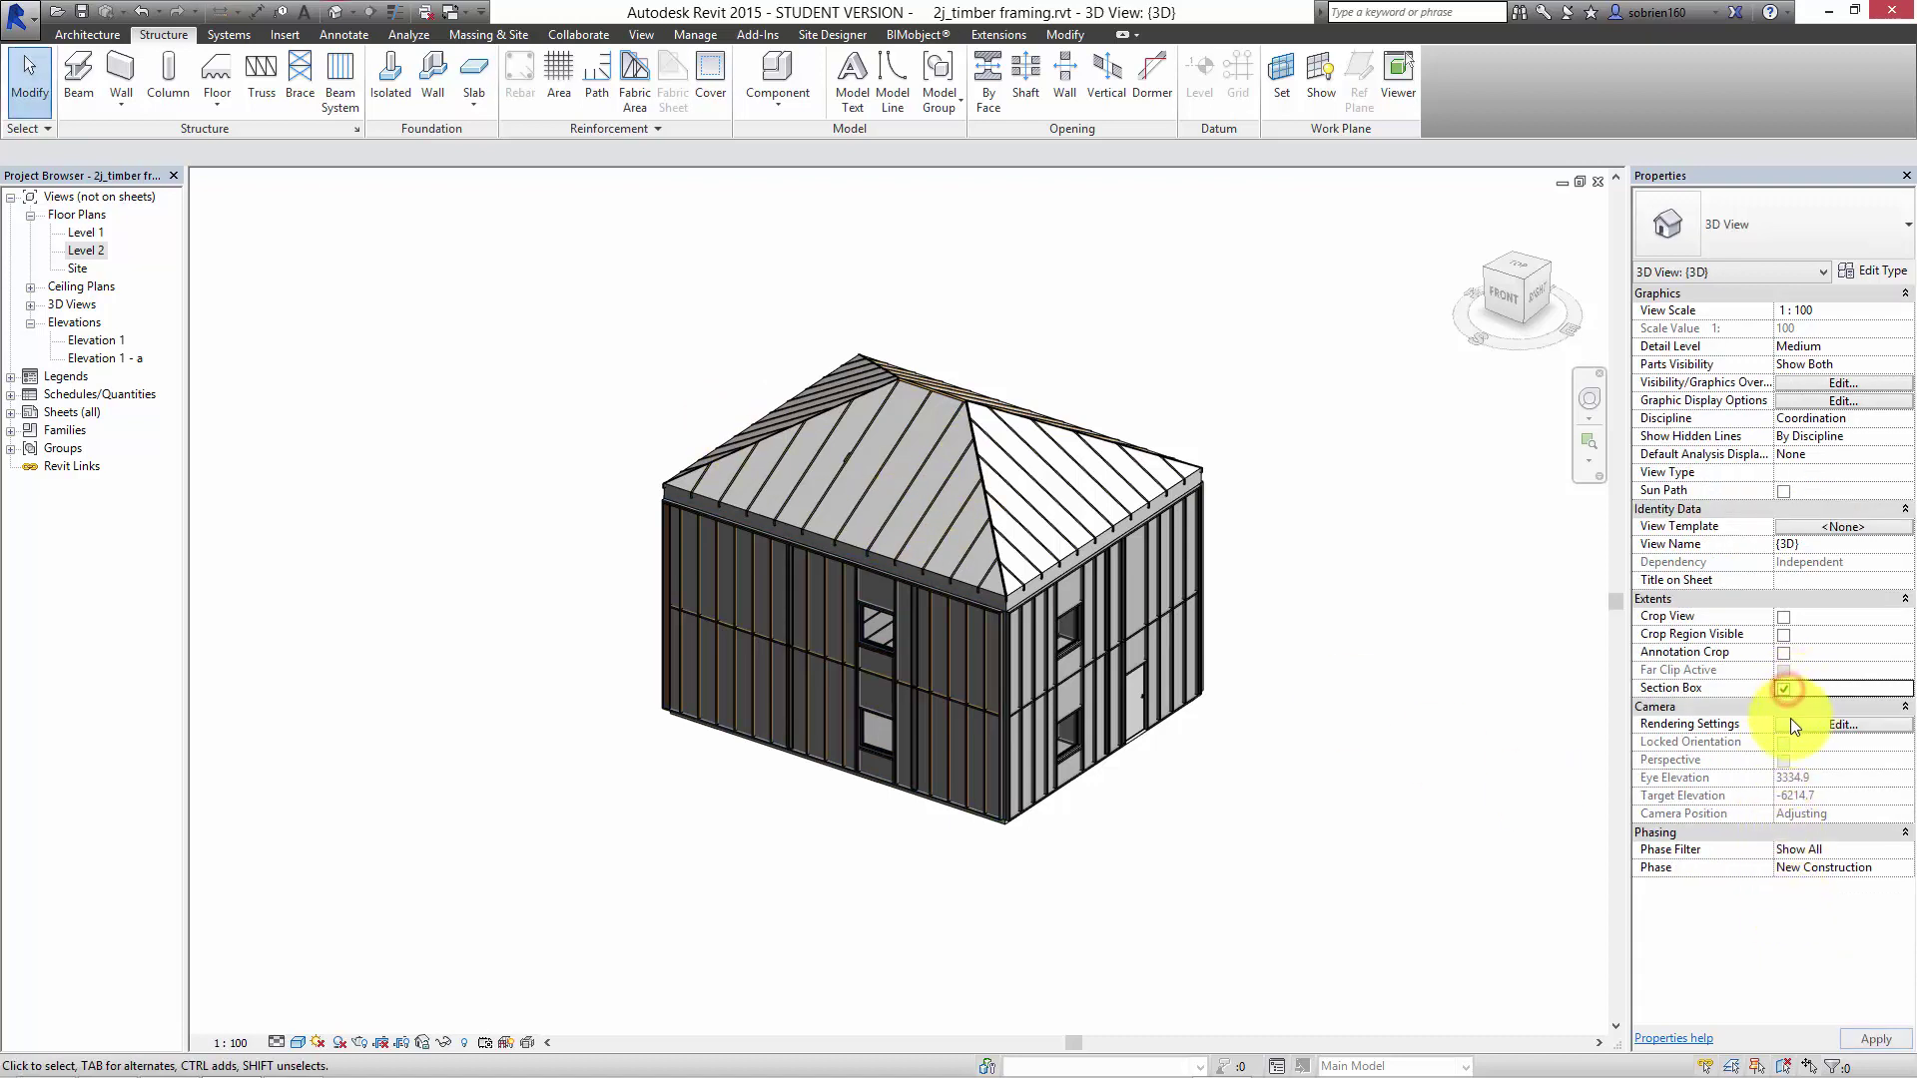
{"action": "left_click", "coordinate": [799, 814]}
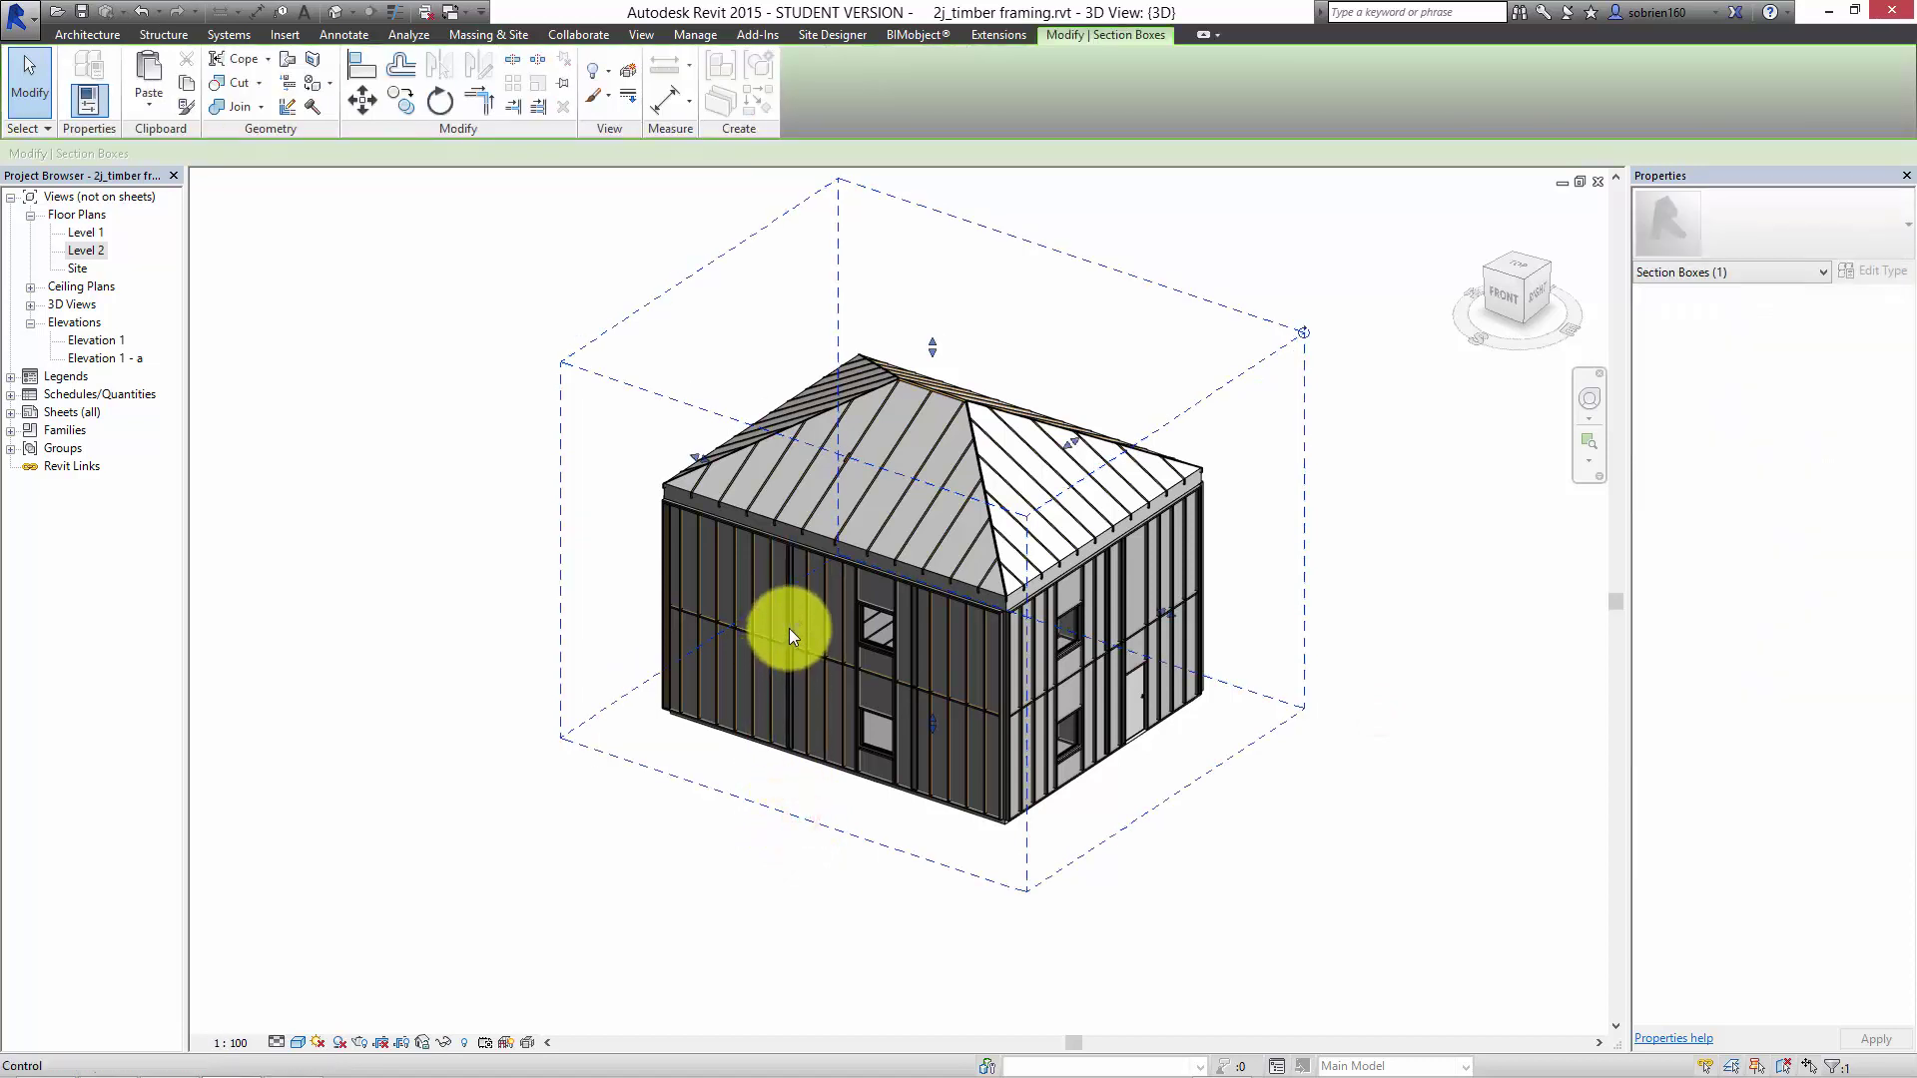
{"action": "left_click_drag", "start_coordinate": [789, 627], "coordinate": [872, 707]}
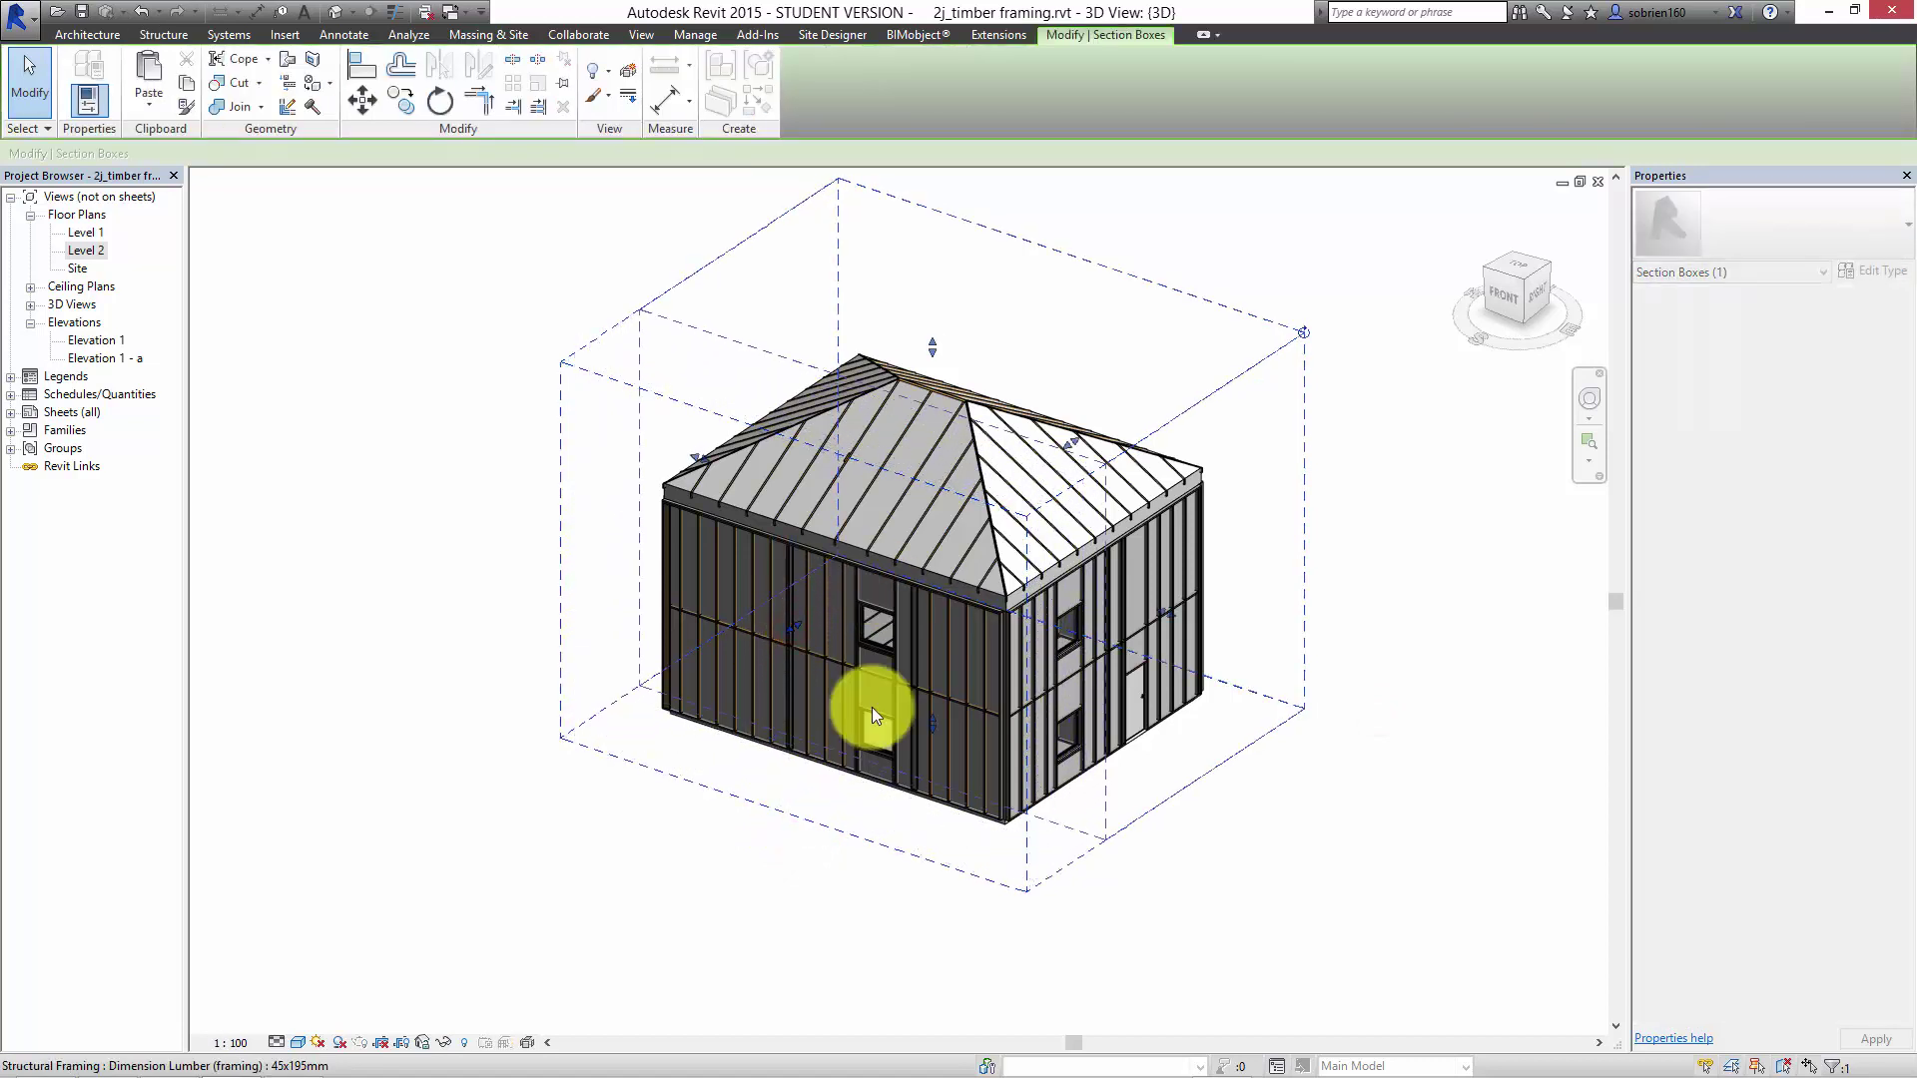
{"action": "left_click", "coordinate": [721, 959]}
Examine the joist ends up close where the section cuts through the Level 2 floor.
{"action": "scroll", "coordinate": [841, 666], "scroll_direction": "up", "scroll_amount": 4}
{"action": "mouse_move", "coordinate": [882, 744]}
{"action": "middle_mouse_down", "text": "shift"}
{"action": "mouse_move", "coordinate": [1083, 609]}
{"action": "mouse_move", "coordinate": [1238, 561]}
{"action": "middle_mouse_up", "text": "shift"}
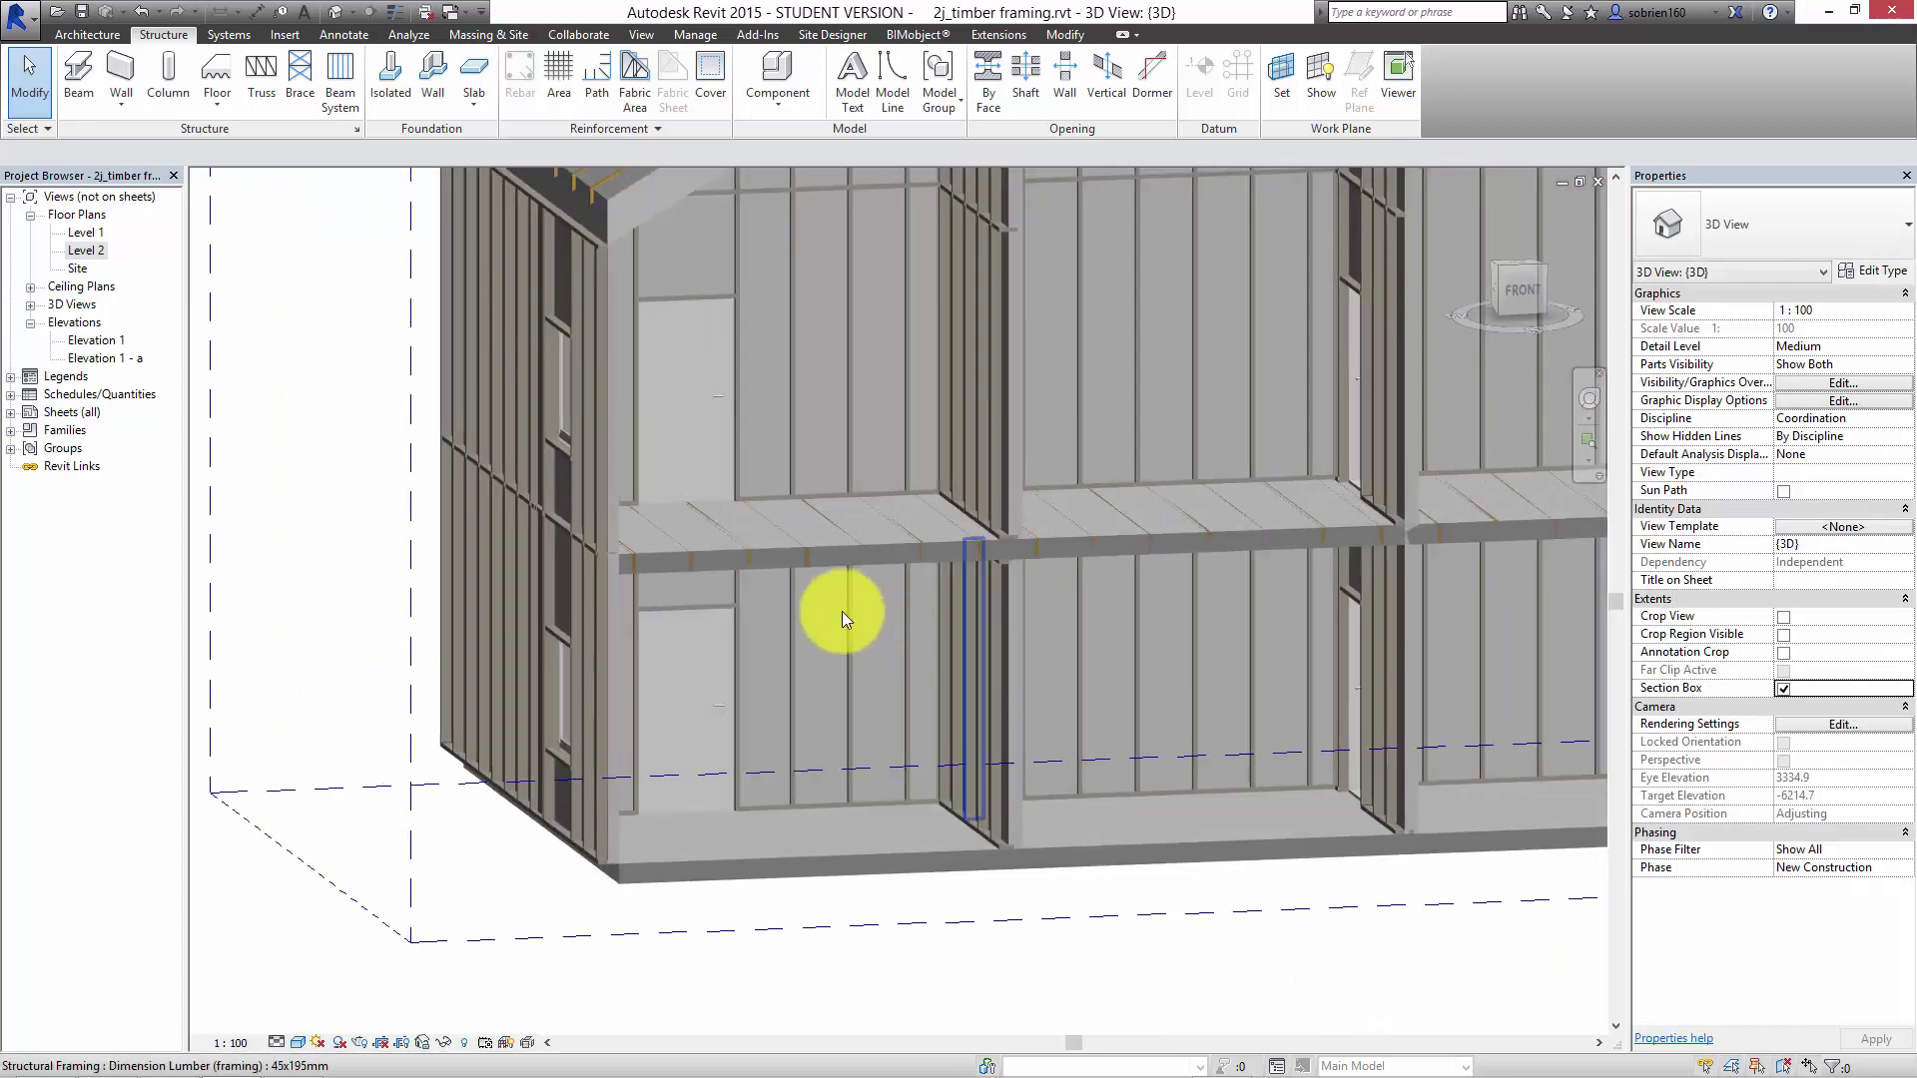
{"action": "middle_click_drag", "start_coordinate": [924, 830], "coordinate": [934, 873], "text": "shift"}
{"action": "middle_click_drag", "start_coordinate": [916, 767], "coordinate": [928, 821]}
{"action": "scroll", "coordinate": [905, 663], "scroll_direction": "up", "scroll_amount": 2}
{"action": "scroll", "coordinate": [904, 666], "scroll_direction": "up", "scroll_amount": 5}
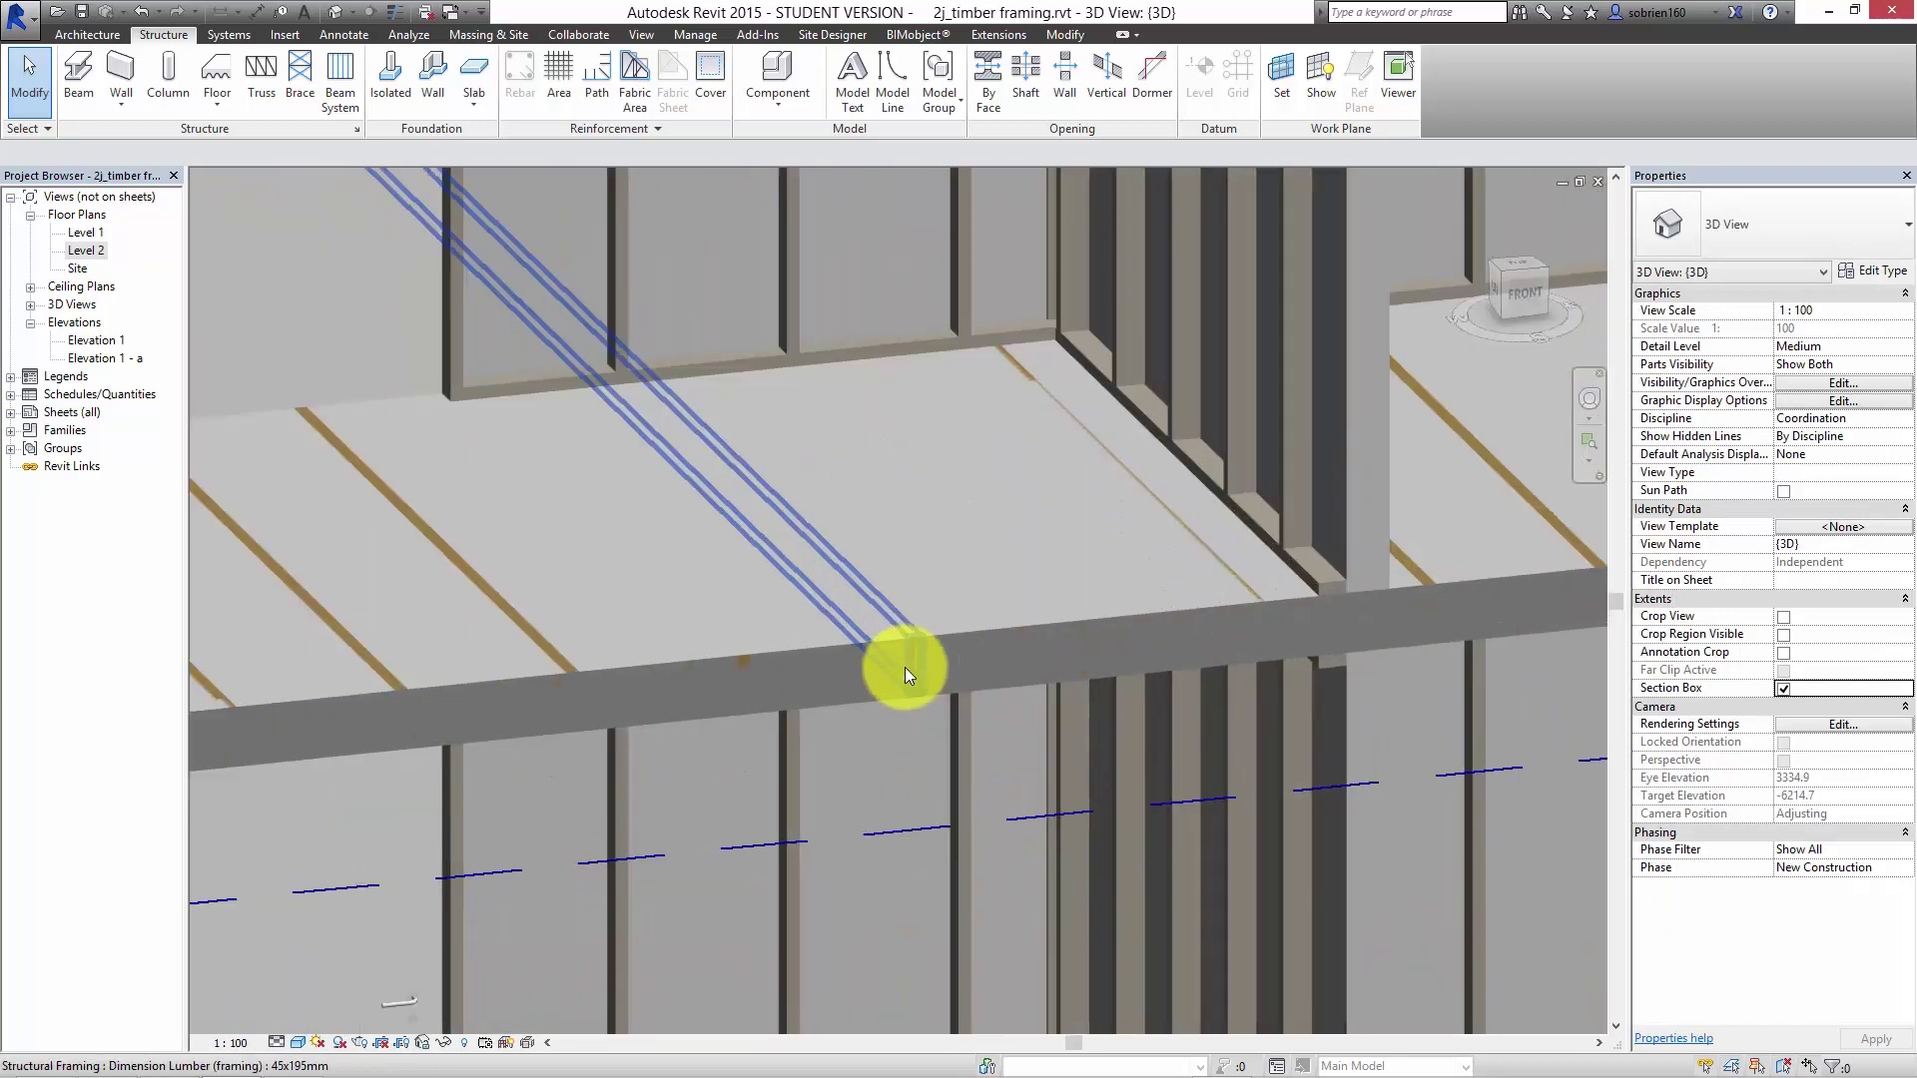
{"action": "middle_click_drag", "start_coordinate": [1058, 878], "coordinate": [878, 864]}
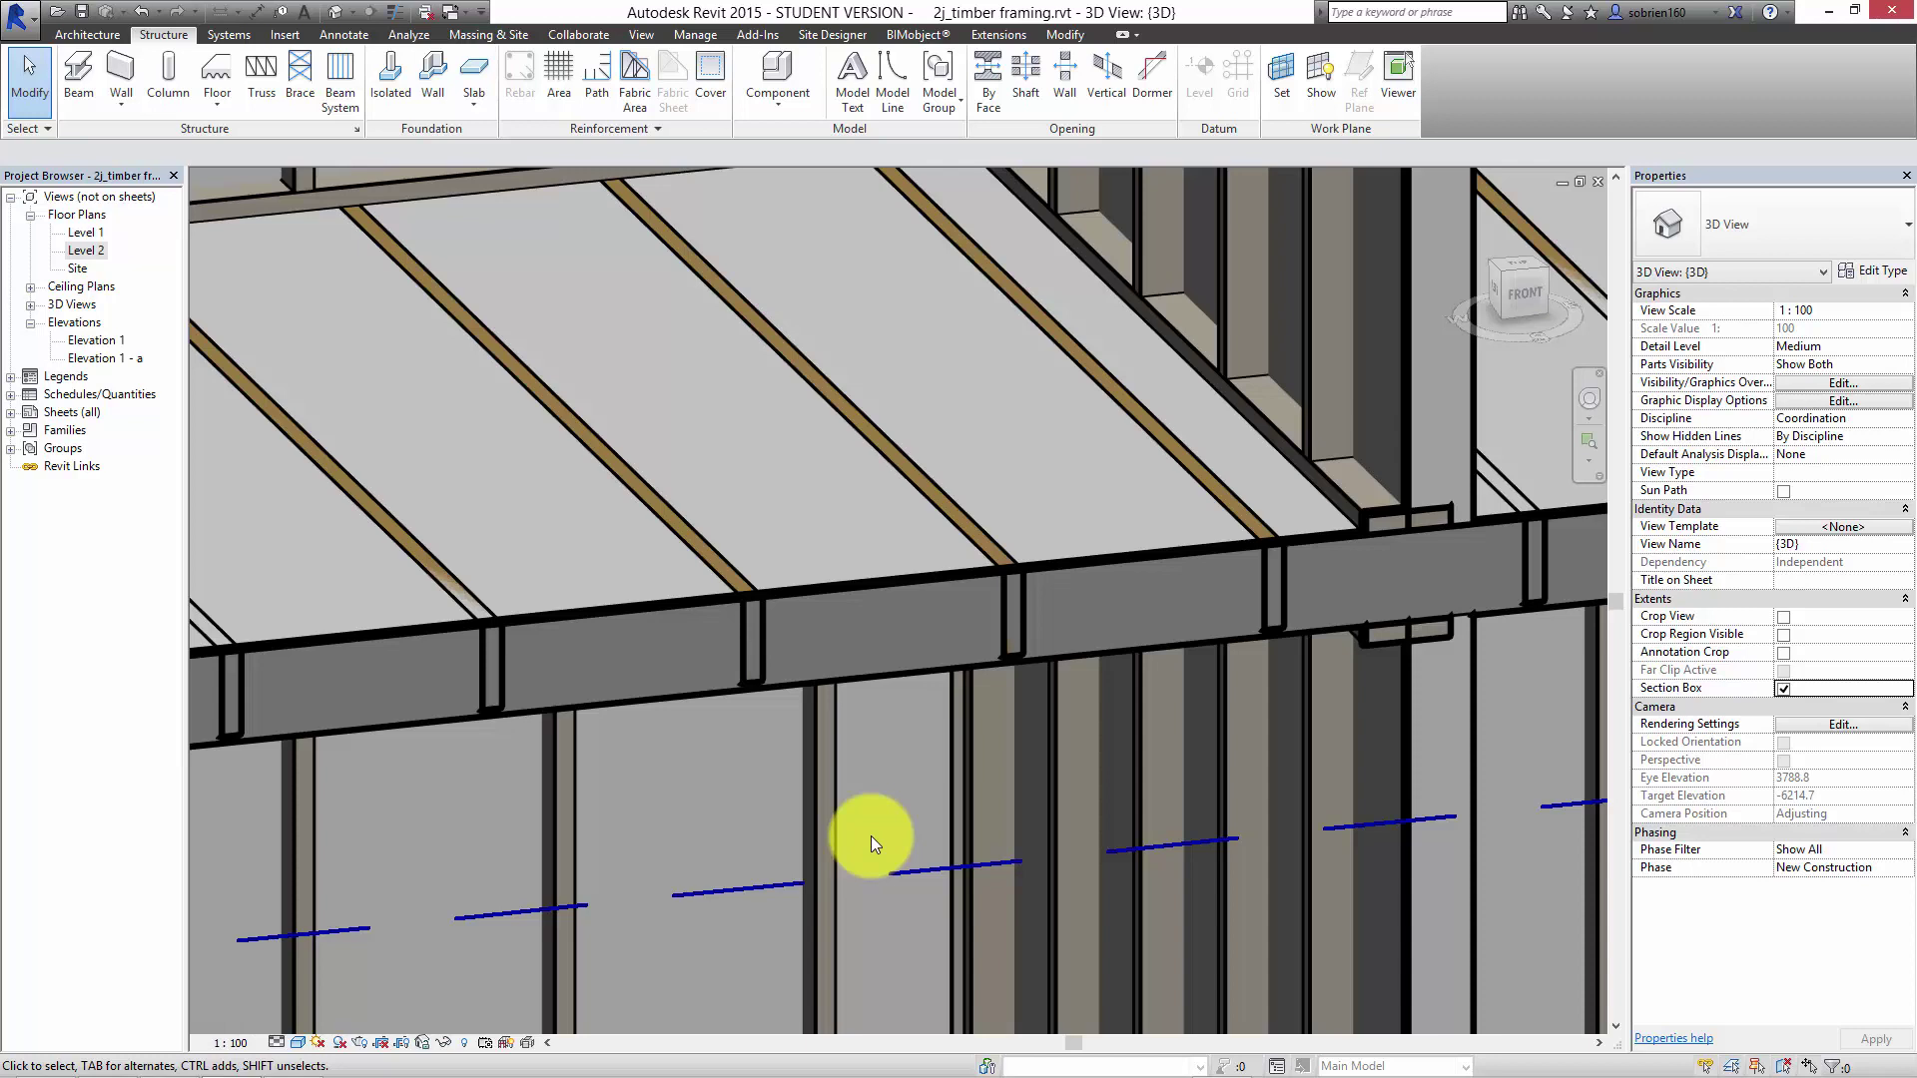
Examine the sectioned house as a whole from the side and front, including the roof, wall and floor framing.
{"action": "scroll", "coordinate": [776, 495], "scroll_direction": "down", "scroll_amount": 5}
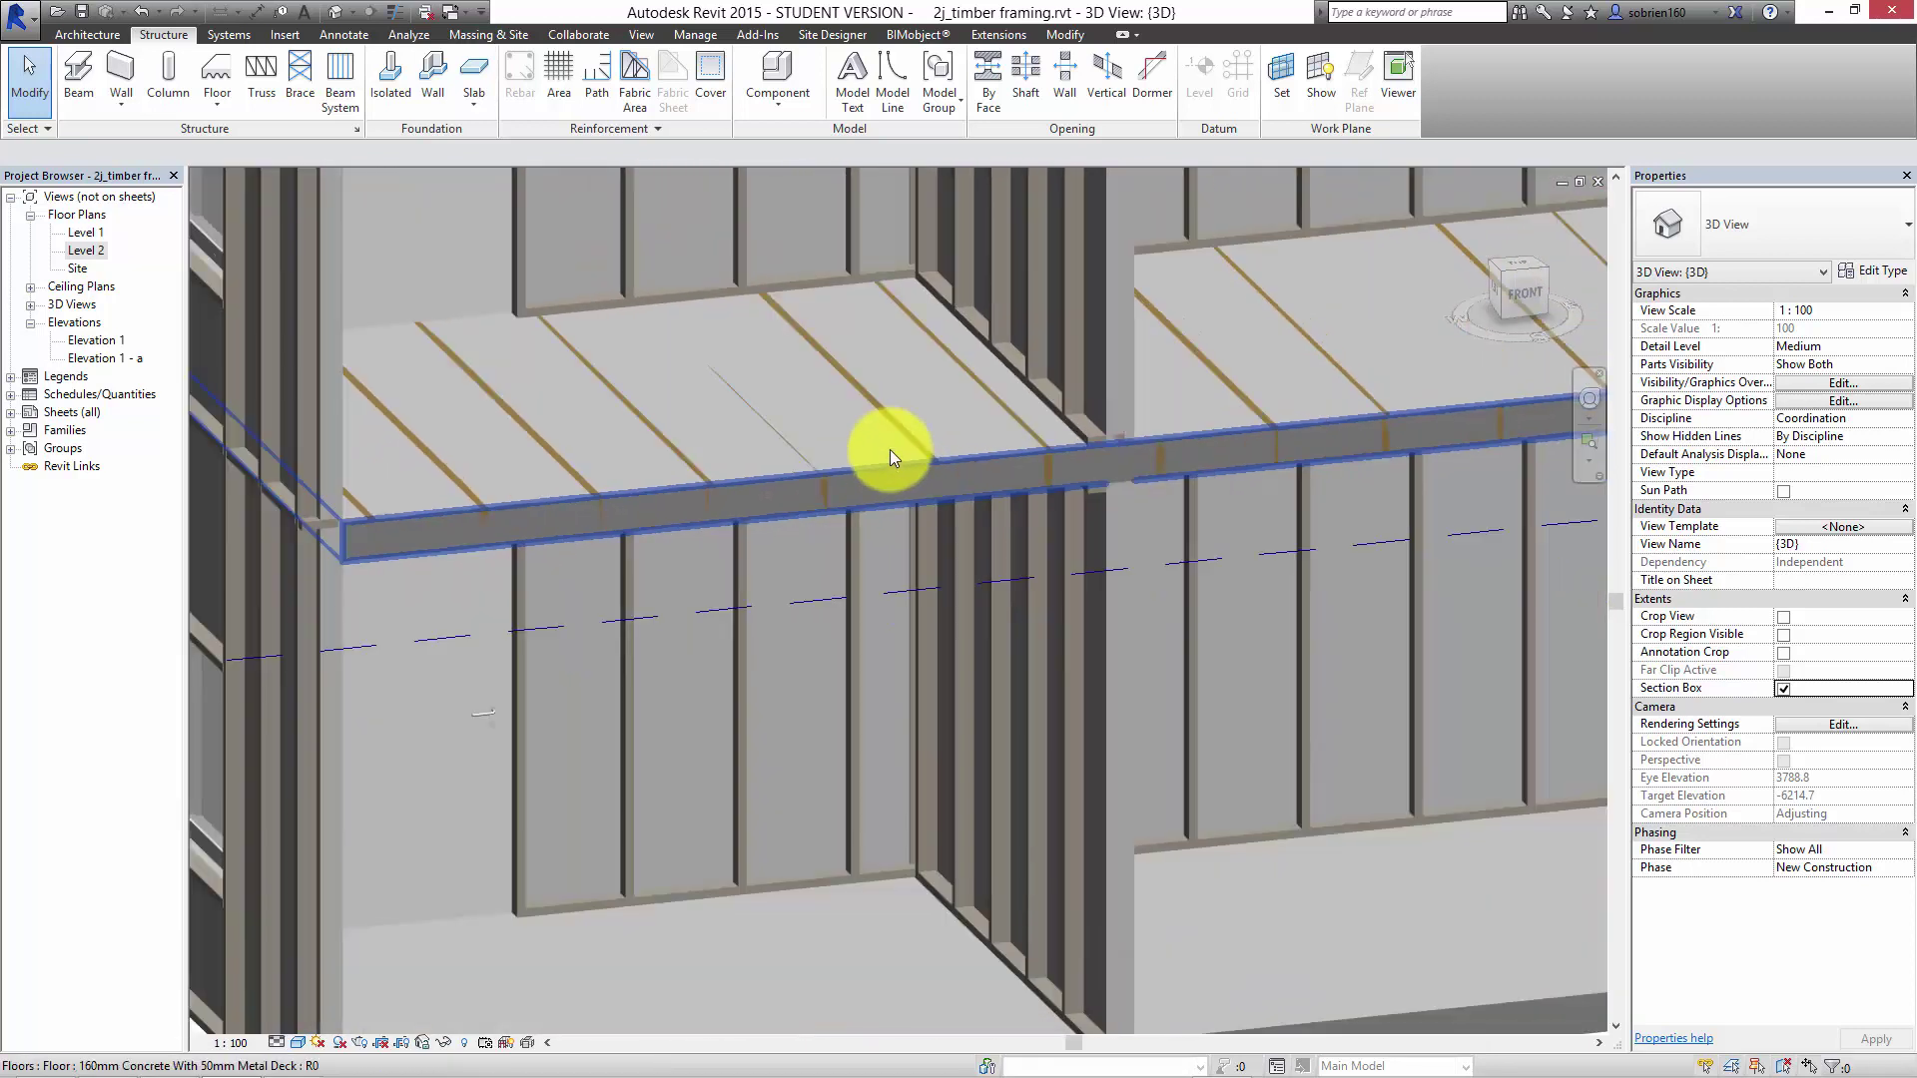
{"action": "scroll", "coordinate": [889, 450], "scroll_direction": "down", "scroll_amount": 2}
{"action": "middle_click_drag", "start_coordinate": [904, 697], "coordinate": [1028, 792], "text": "shift"}
{"action": "scroll", "coordinate": [1080, 783], "scroll_direction": "down", "scroll_amount": 6}
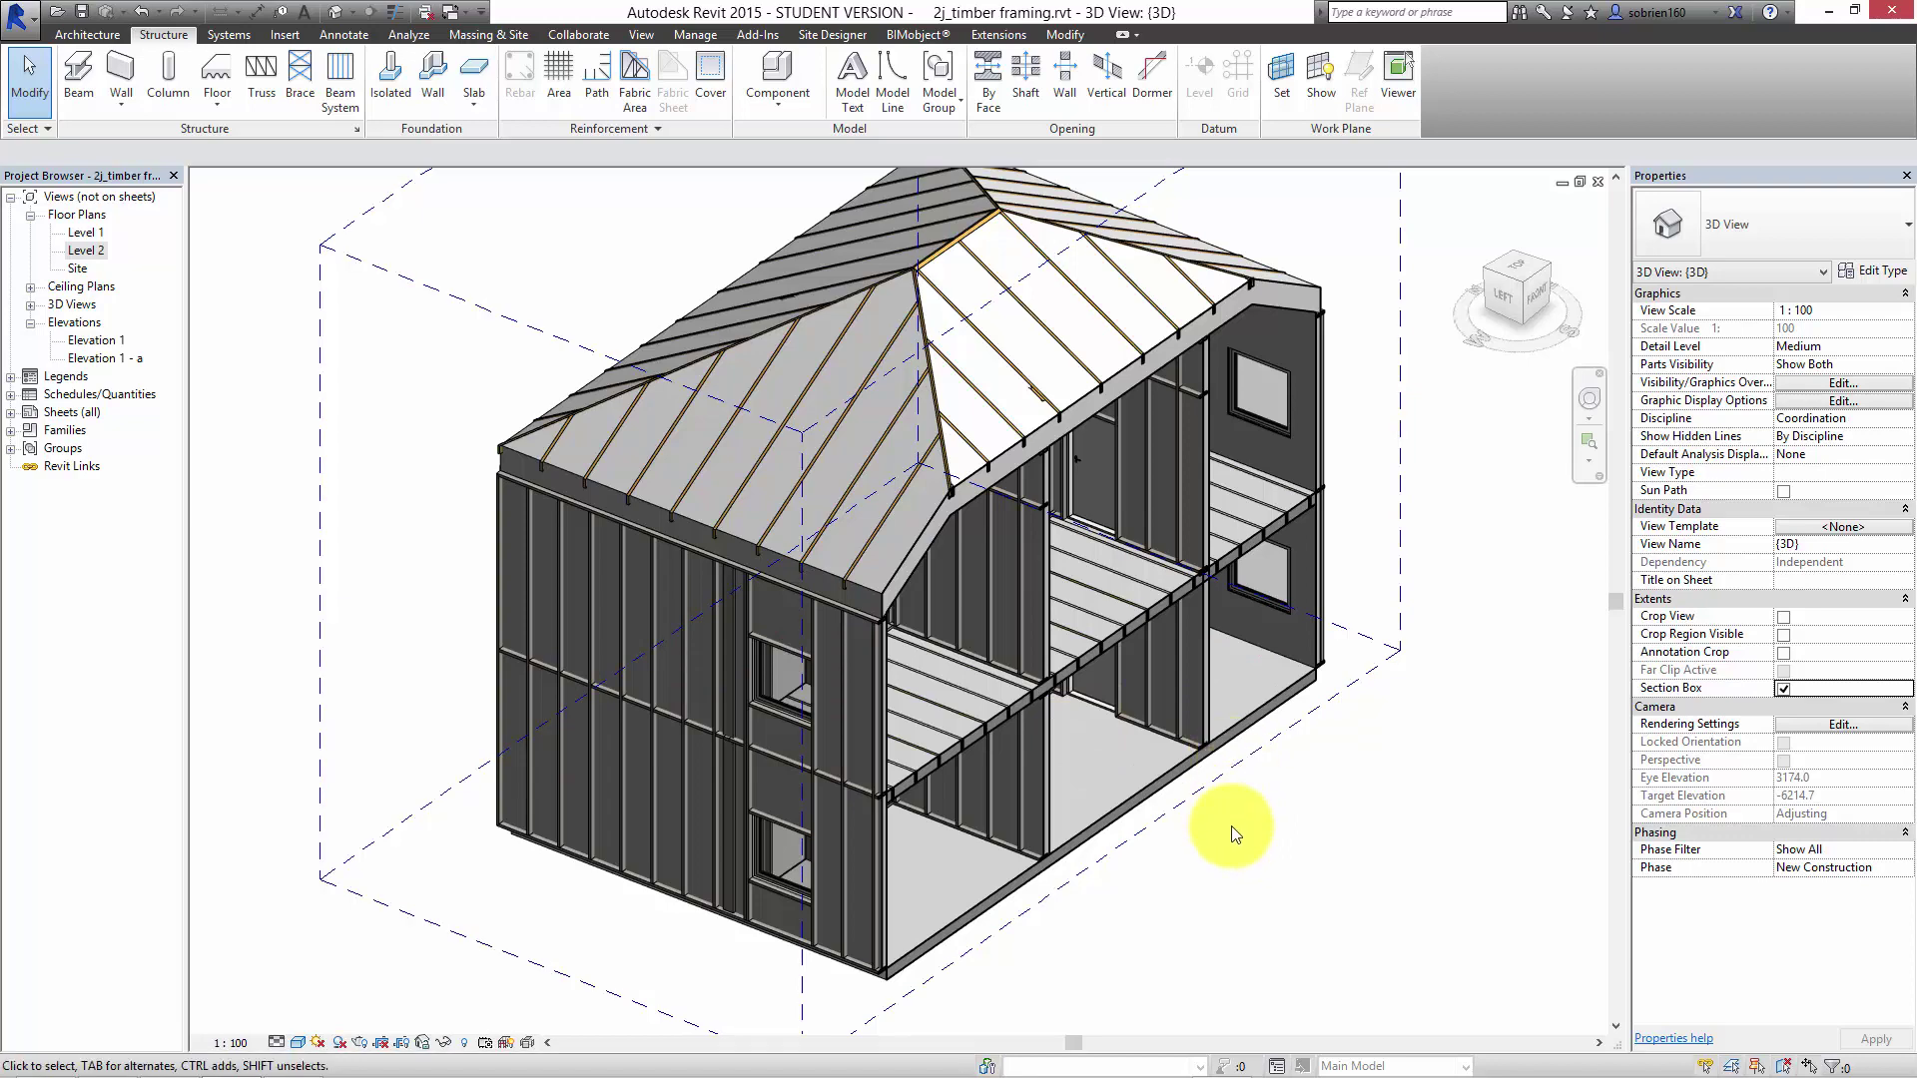
{"action": "middle_click_drag", "start_coordinate": [1232, 826], "coordinate": [1008, 793], "text": "shift"}
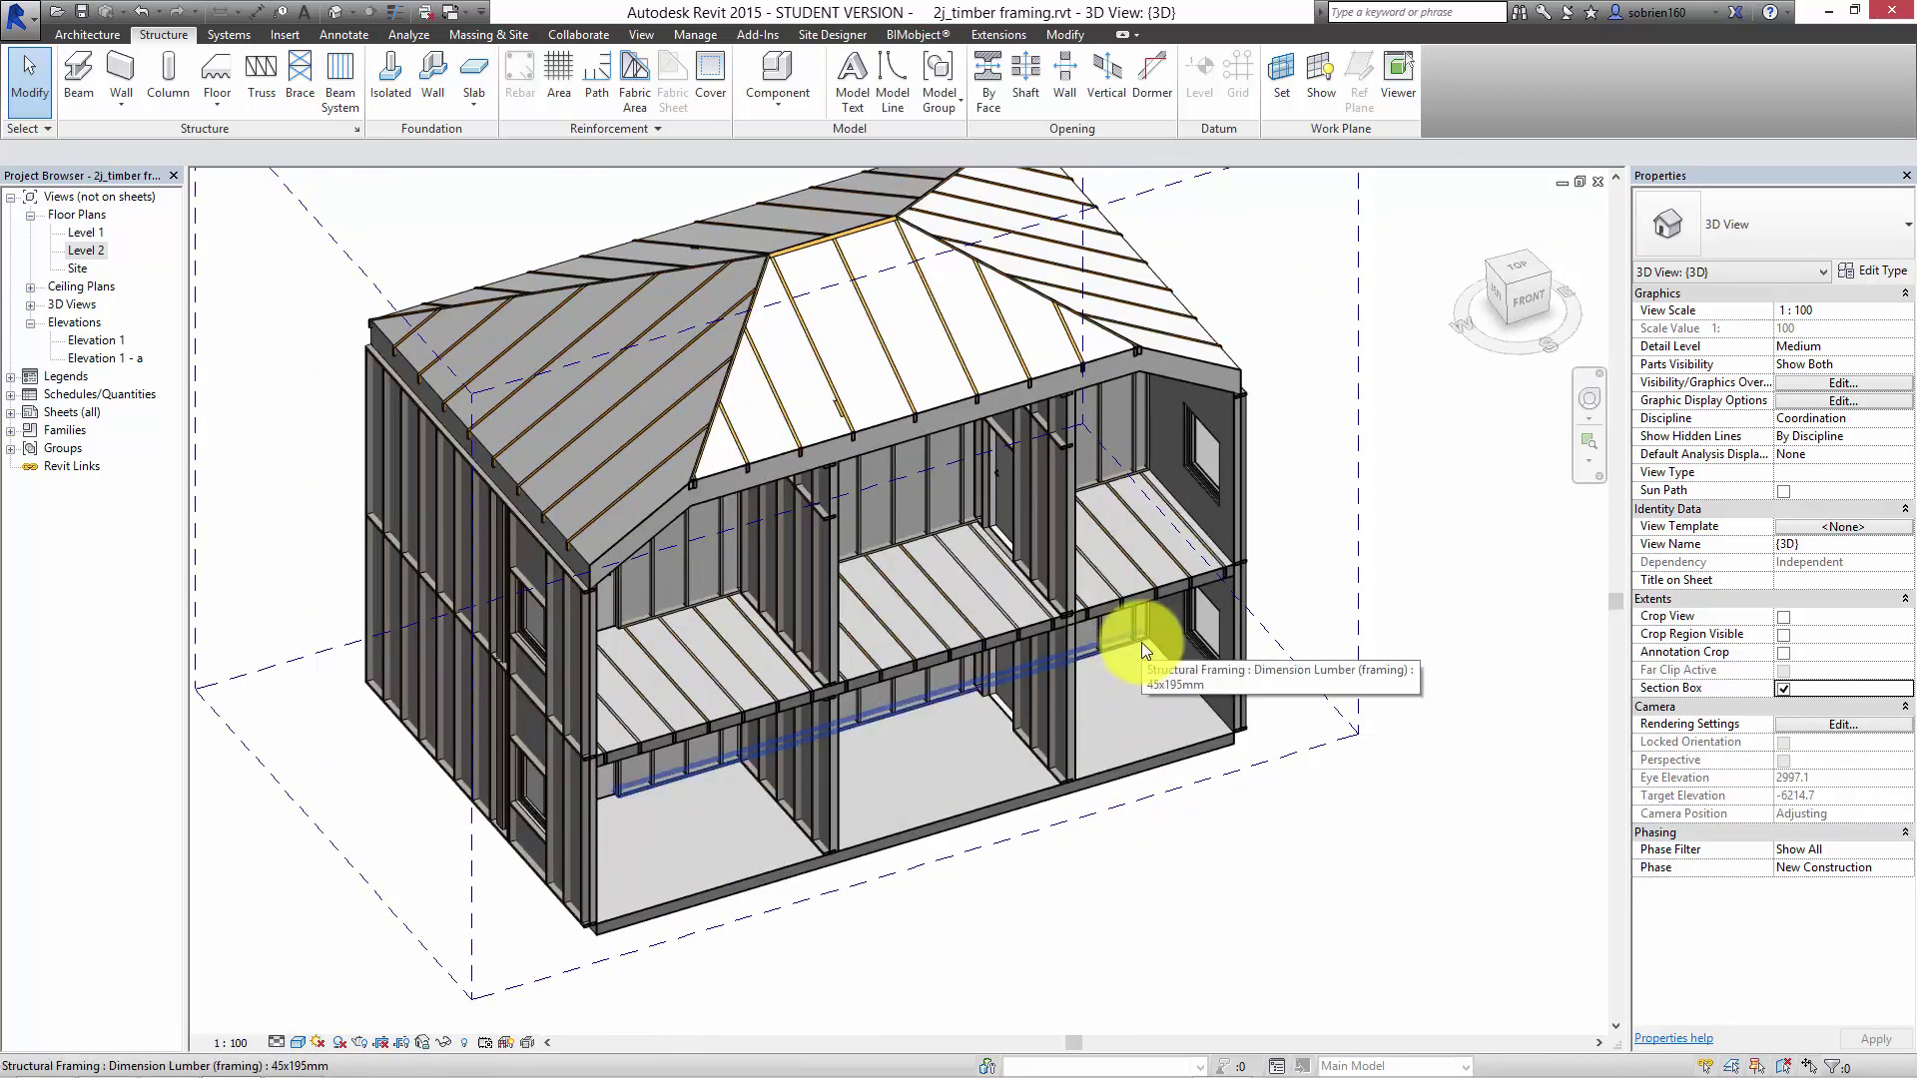
Inspect the properties of one Level 2 floor joist in the middle bay, and review the cut-open interior of both storeys.
{"action": "middle_click_drag", "start_coordinate": [1009, 637], "coordinate": [996, 625]}
{"action": "scroll", "coordinate": [980, 733], "scroll_direction": "up", "scroll_amount": 1}
{"action": "scroll", "coordinate": [852, 627], "scroll_direction": "up", "scroll_amount": 5}
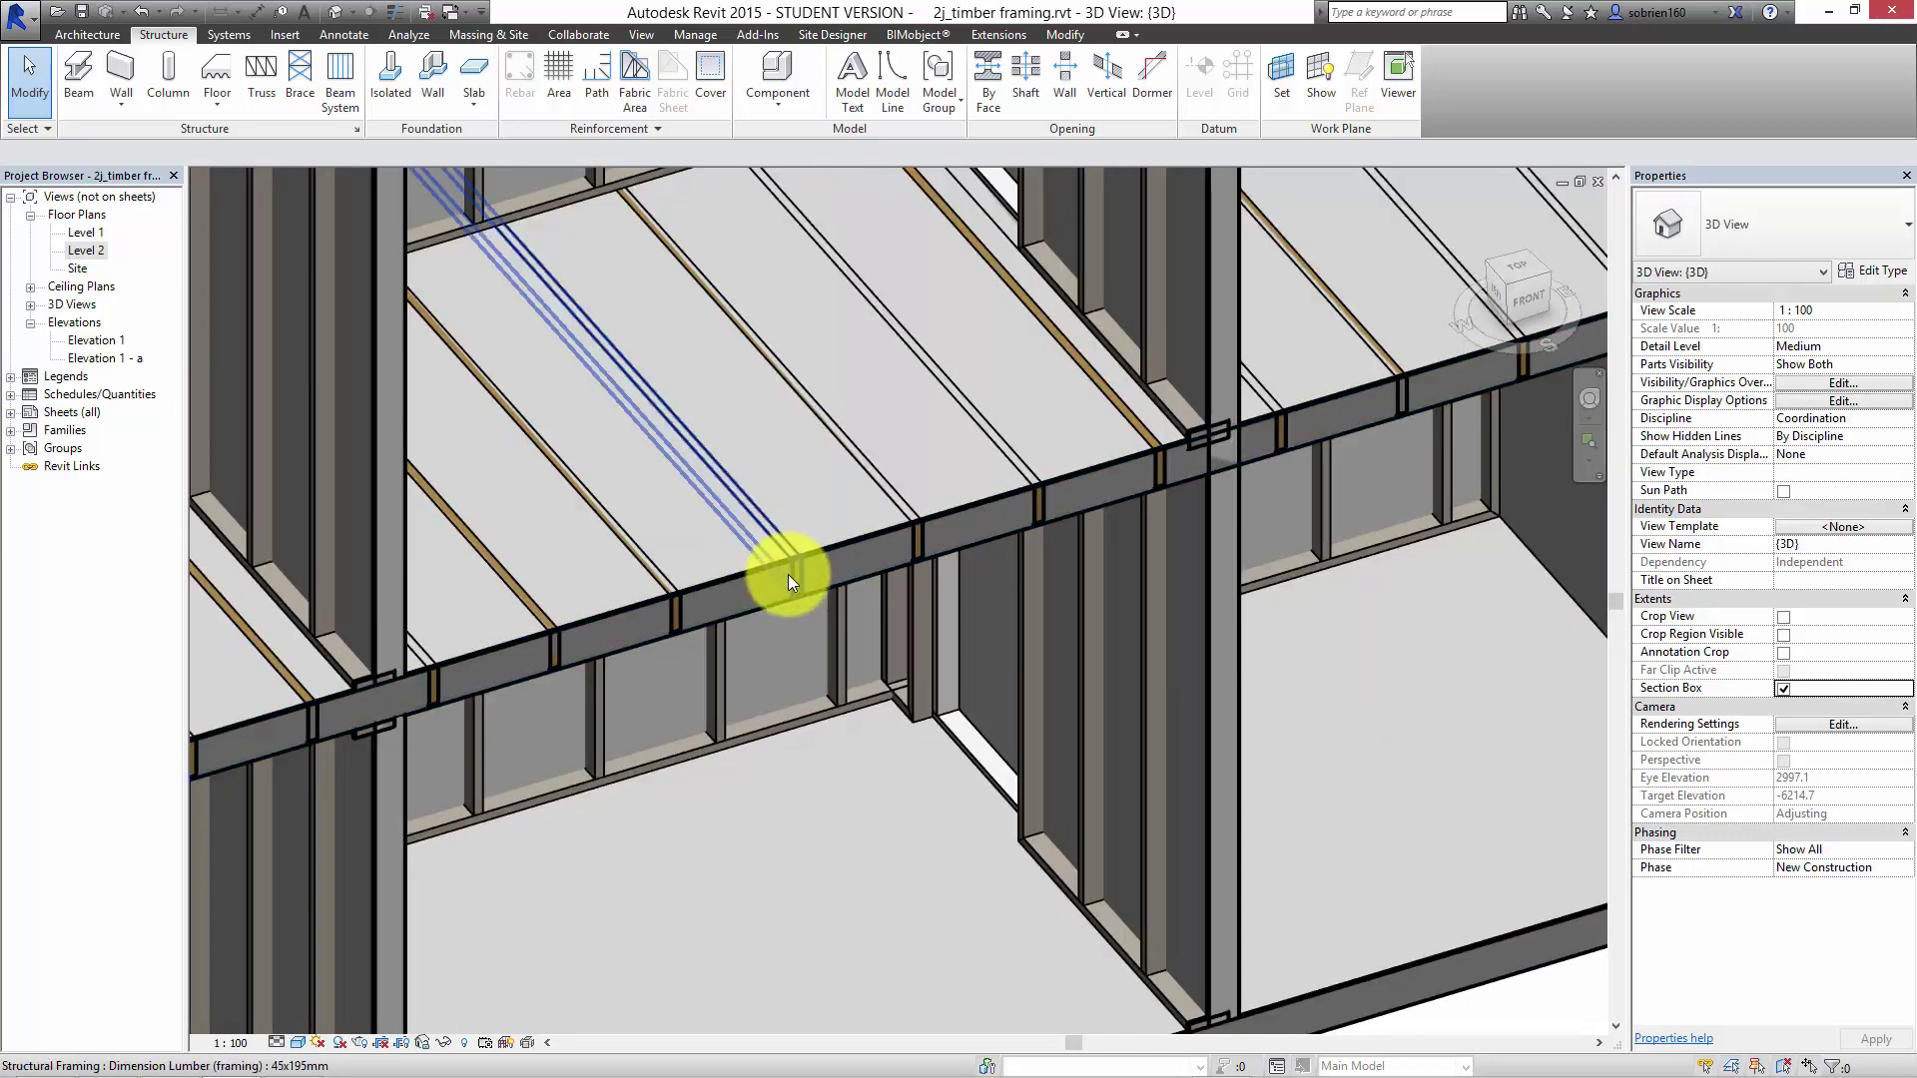
{"action": "left_click", "coordinate": [787, 577]}
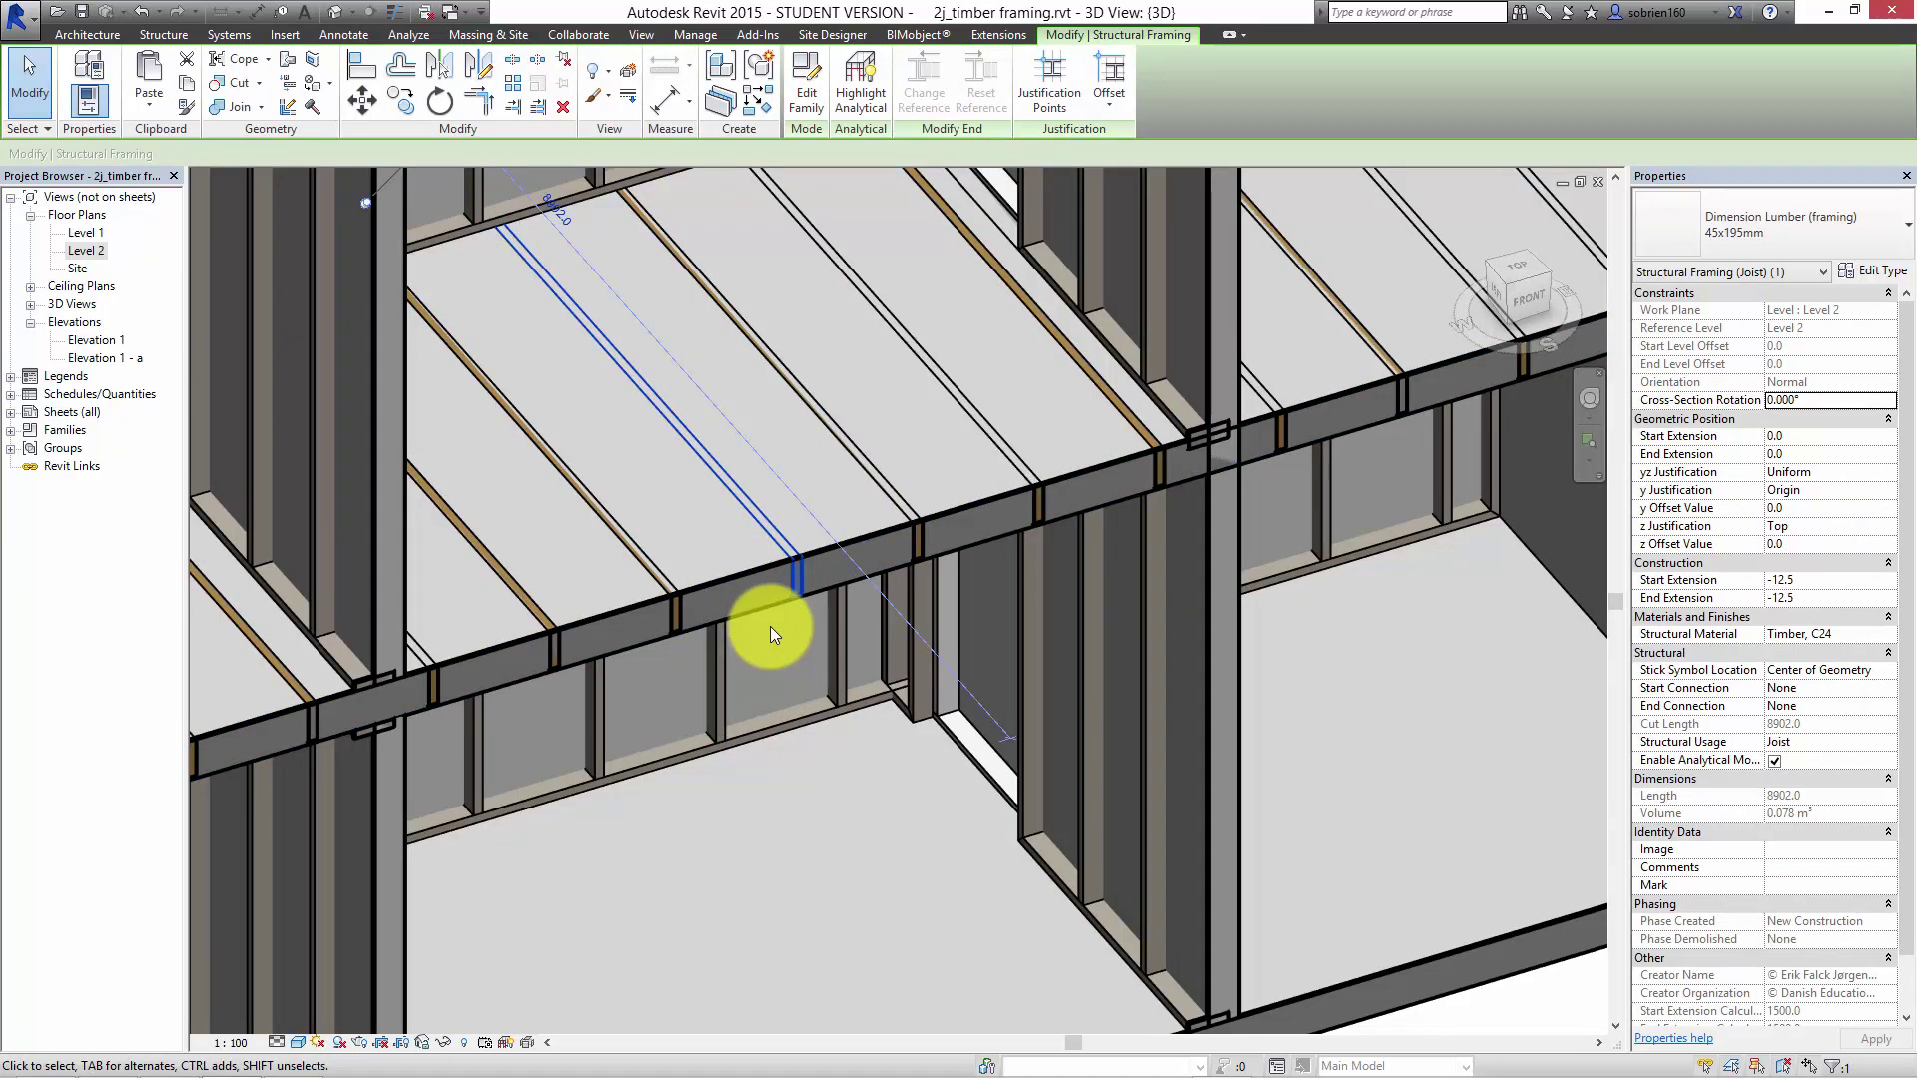
{"action": "left_click", "coordinate": [897, 812]}
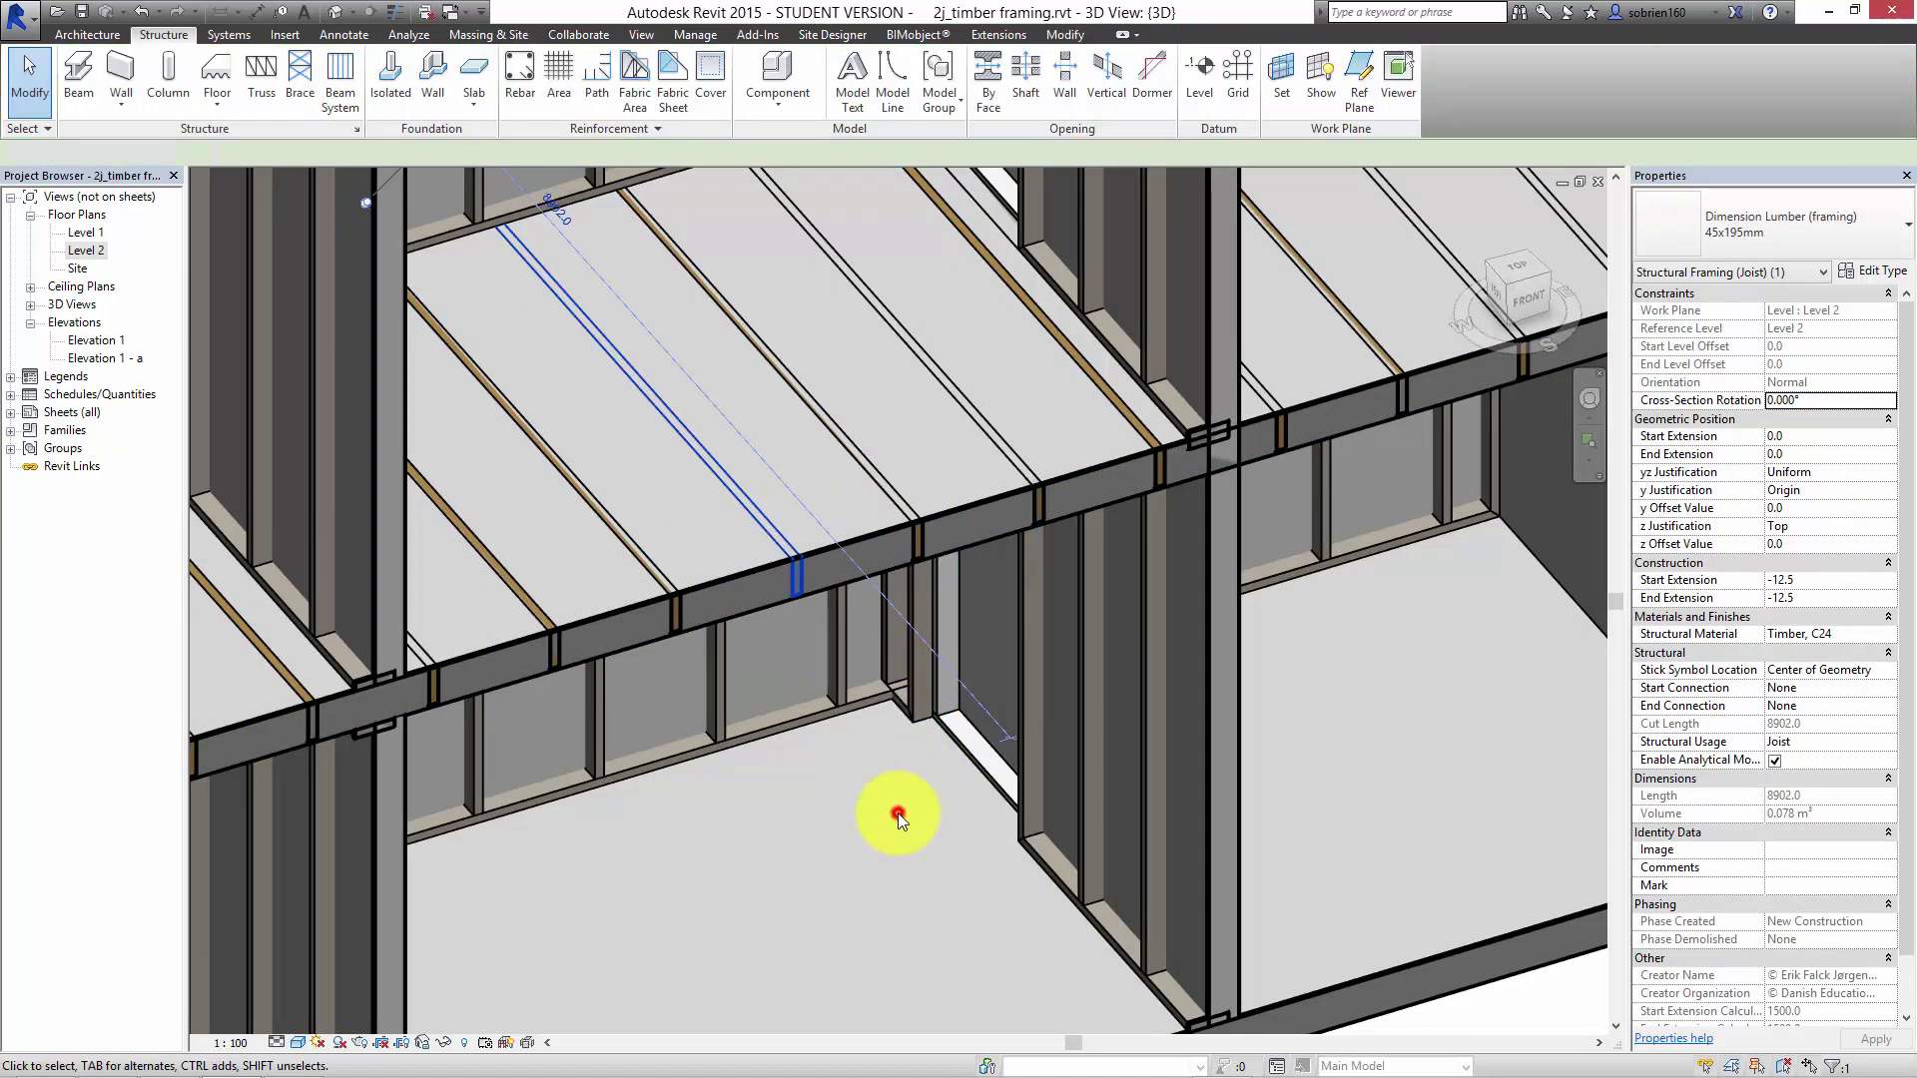
{"action": "middle_click_drag", "start_coordinate": [896, 711], "coordinate": [898, 642]}
{"action": "scroll", "coordinate": [902, 645], "scroll_direction": "down", "scroll_amount": 2}
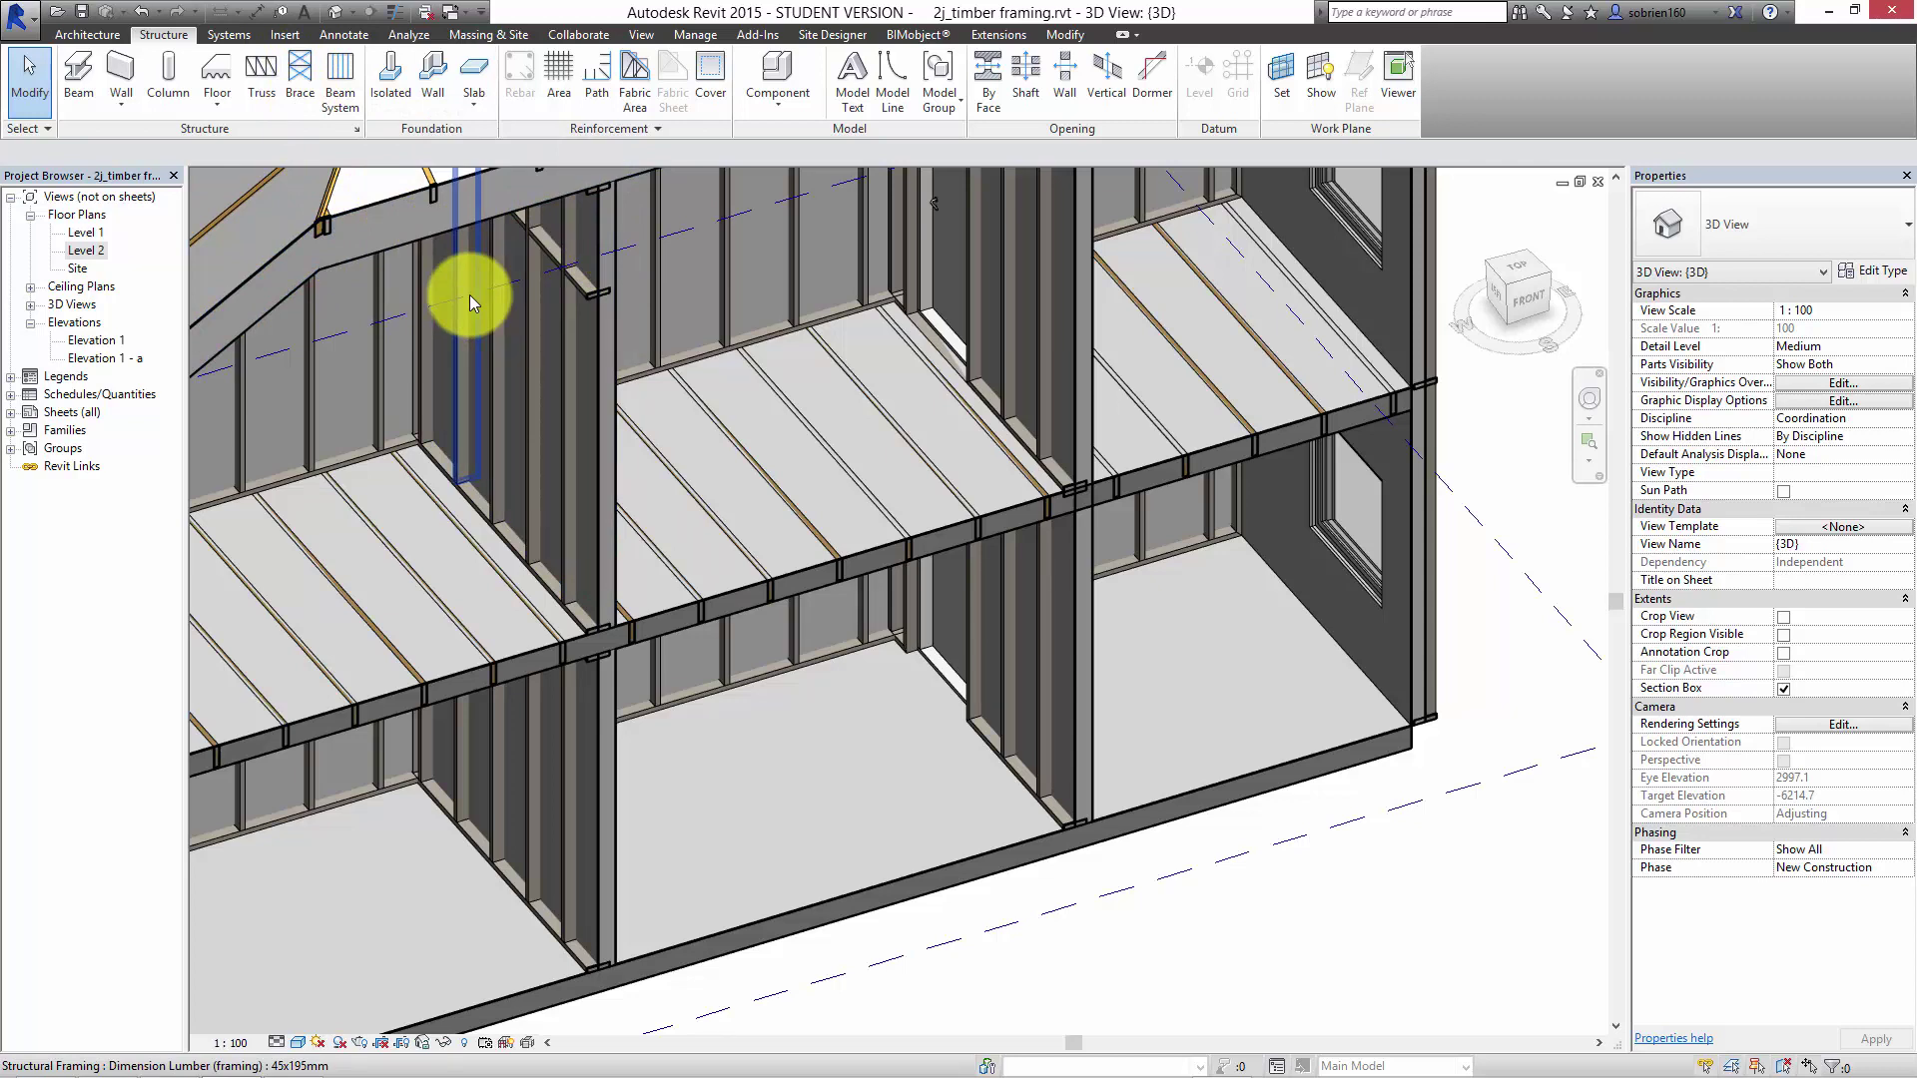
{"action": "scroll", "coordinate": [657, 531], "scroll_direction": "down", "scroll_amount": 2}
{"action": "middle_click_drag", "start_coordinate": [752, 629], "coordinate": [821, 697]}
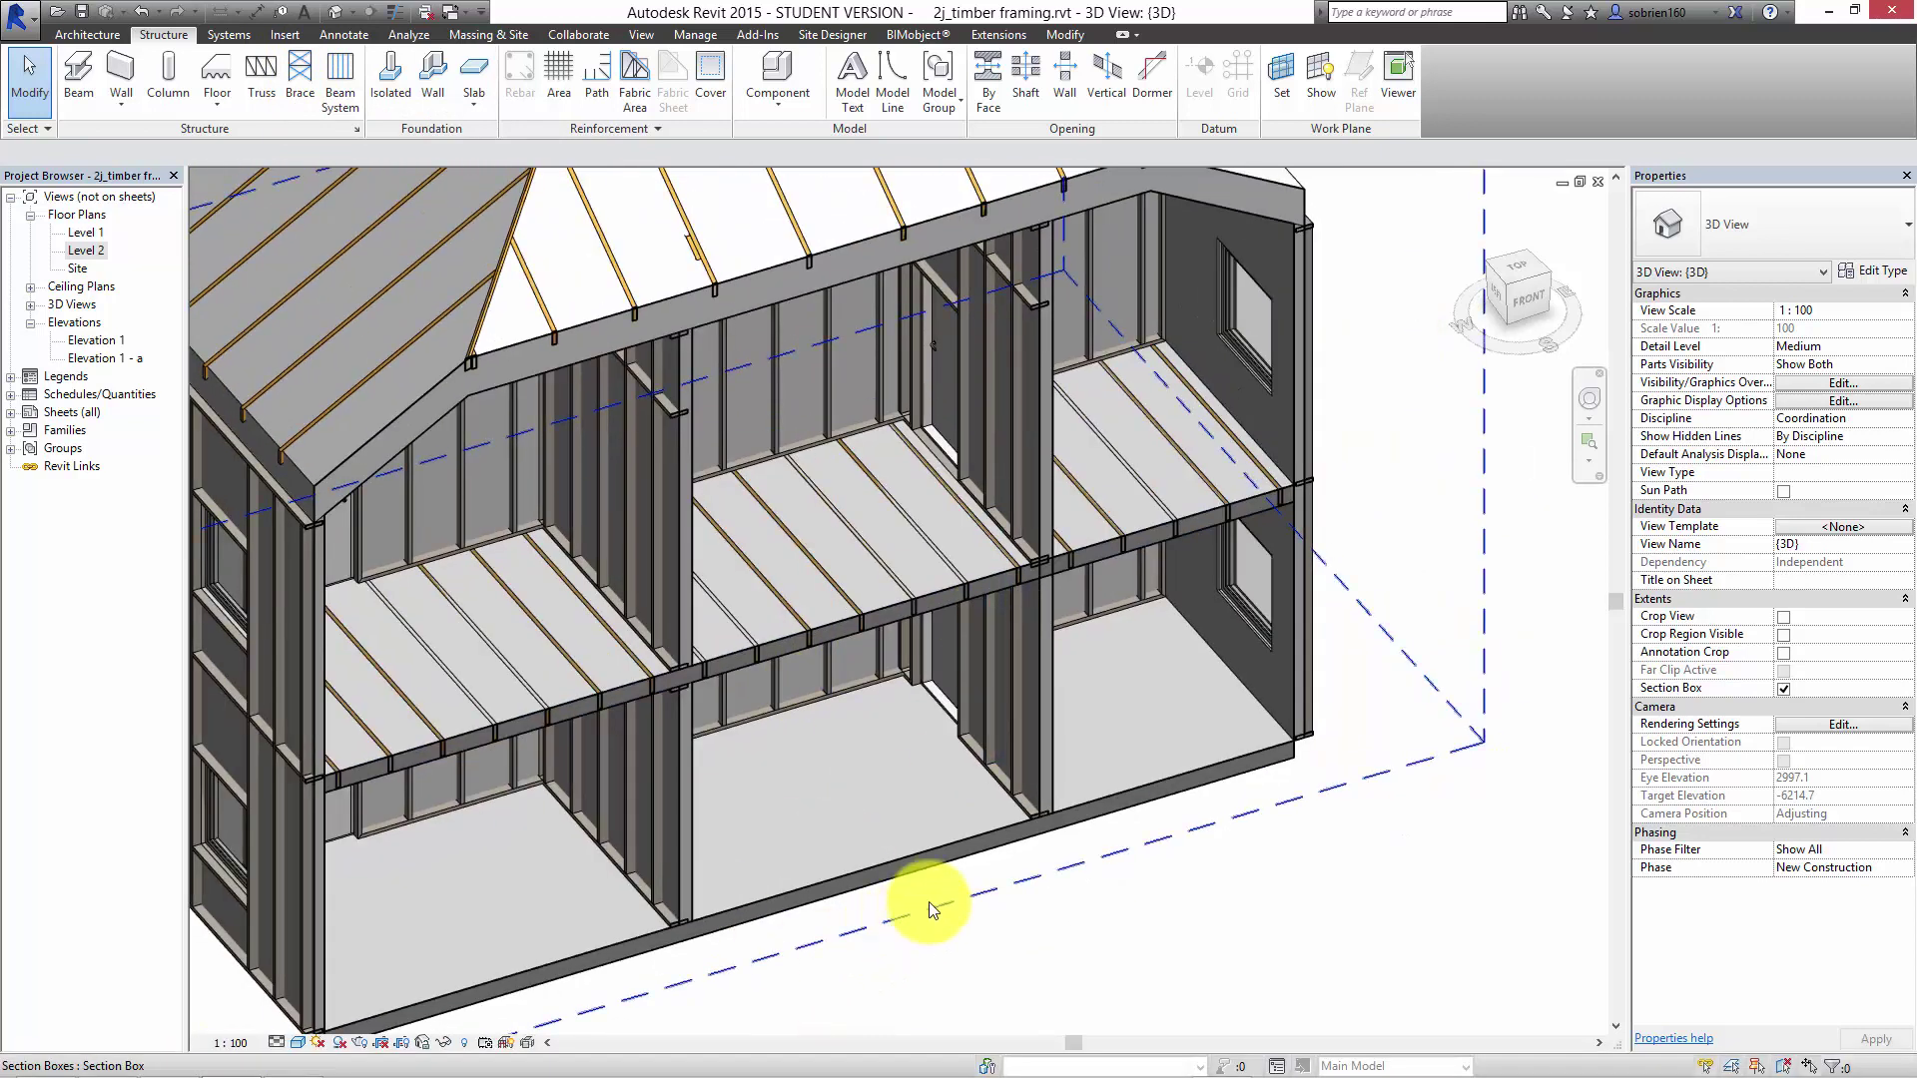
{"action": "middle_click_drag", "start_coordinate": [946, 759], "coordinate": [978, 740]}
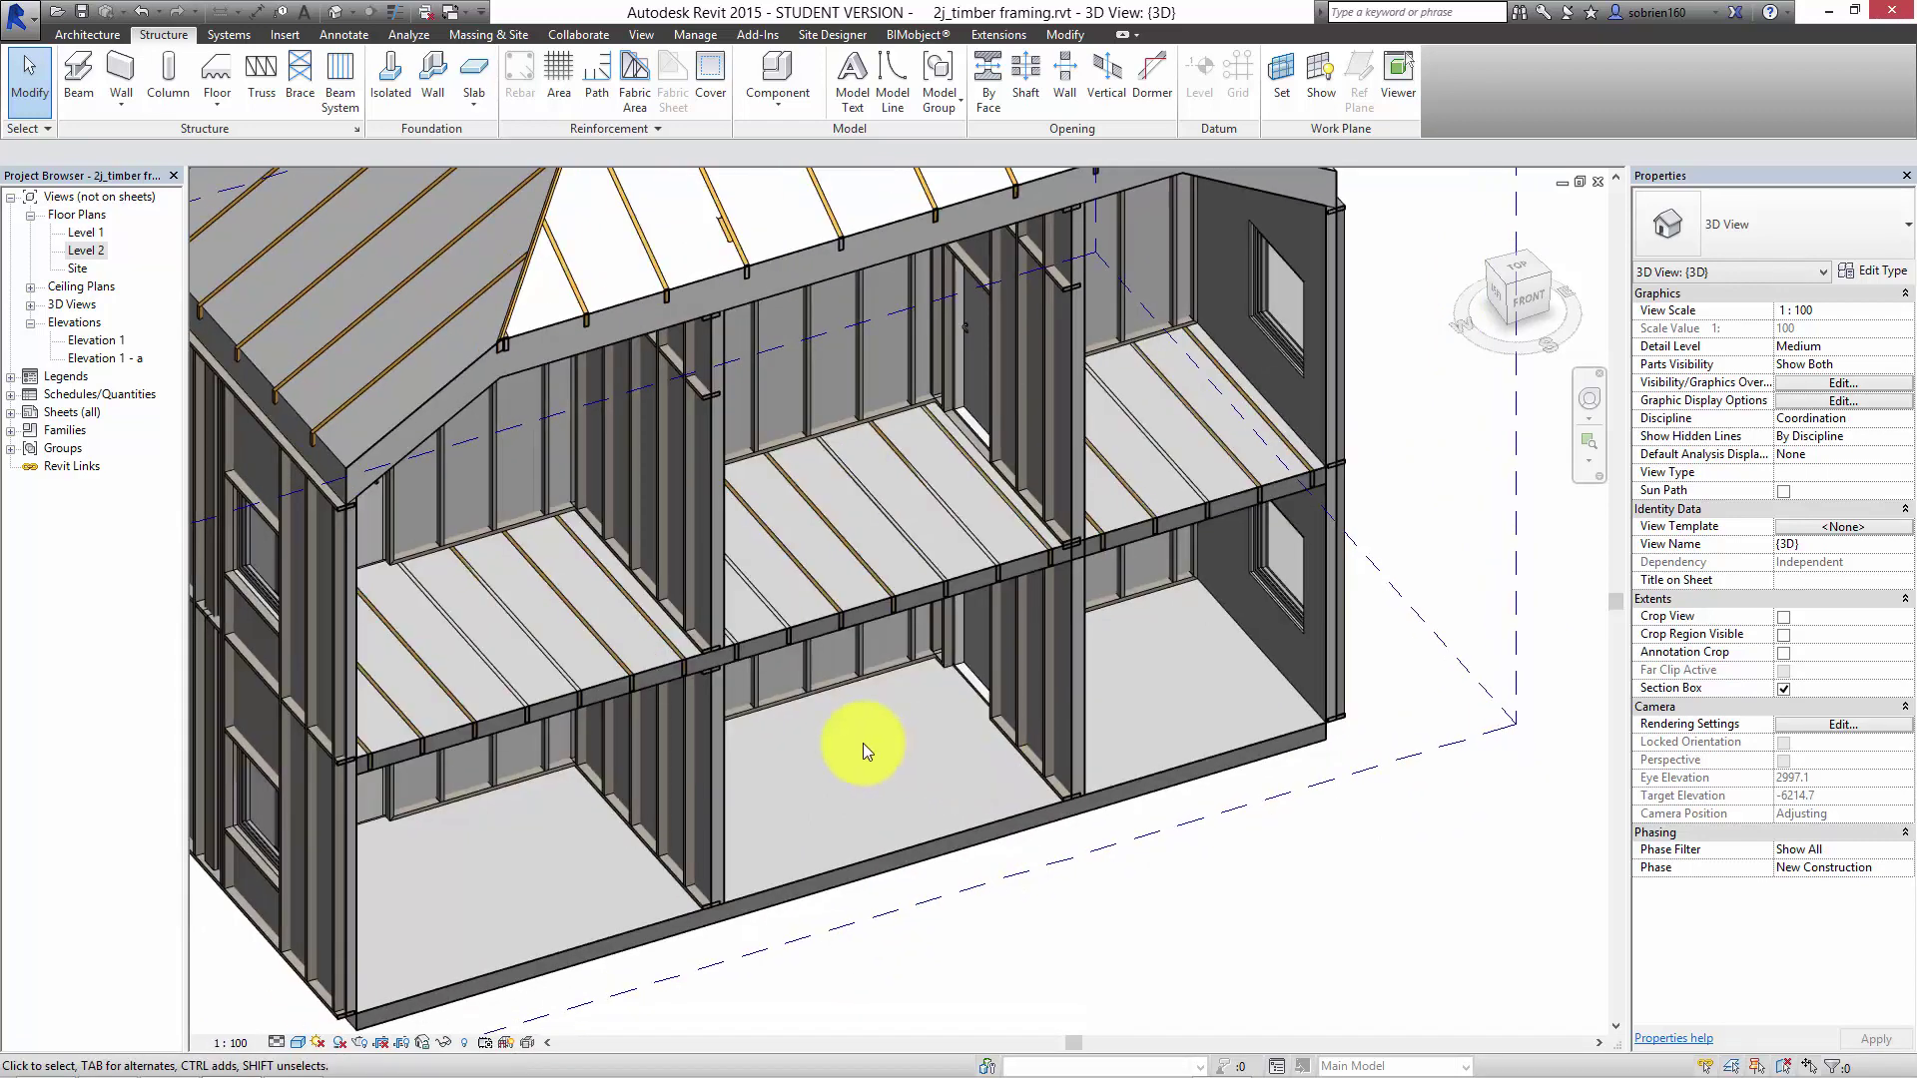
{"action": "middle_click_drag", "start_coordinate": [814, 784], "coordinate": [851, 788]}
{"action": "scroll", "coordinate": [829, 798], "scroll_direction": "down", "scroll_amount": 2}
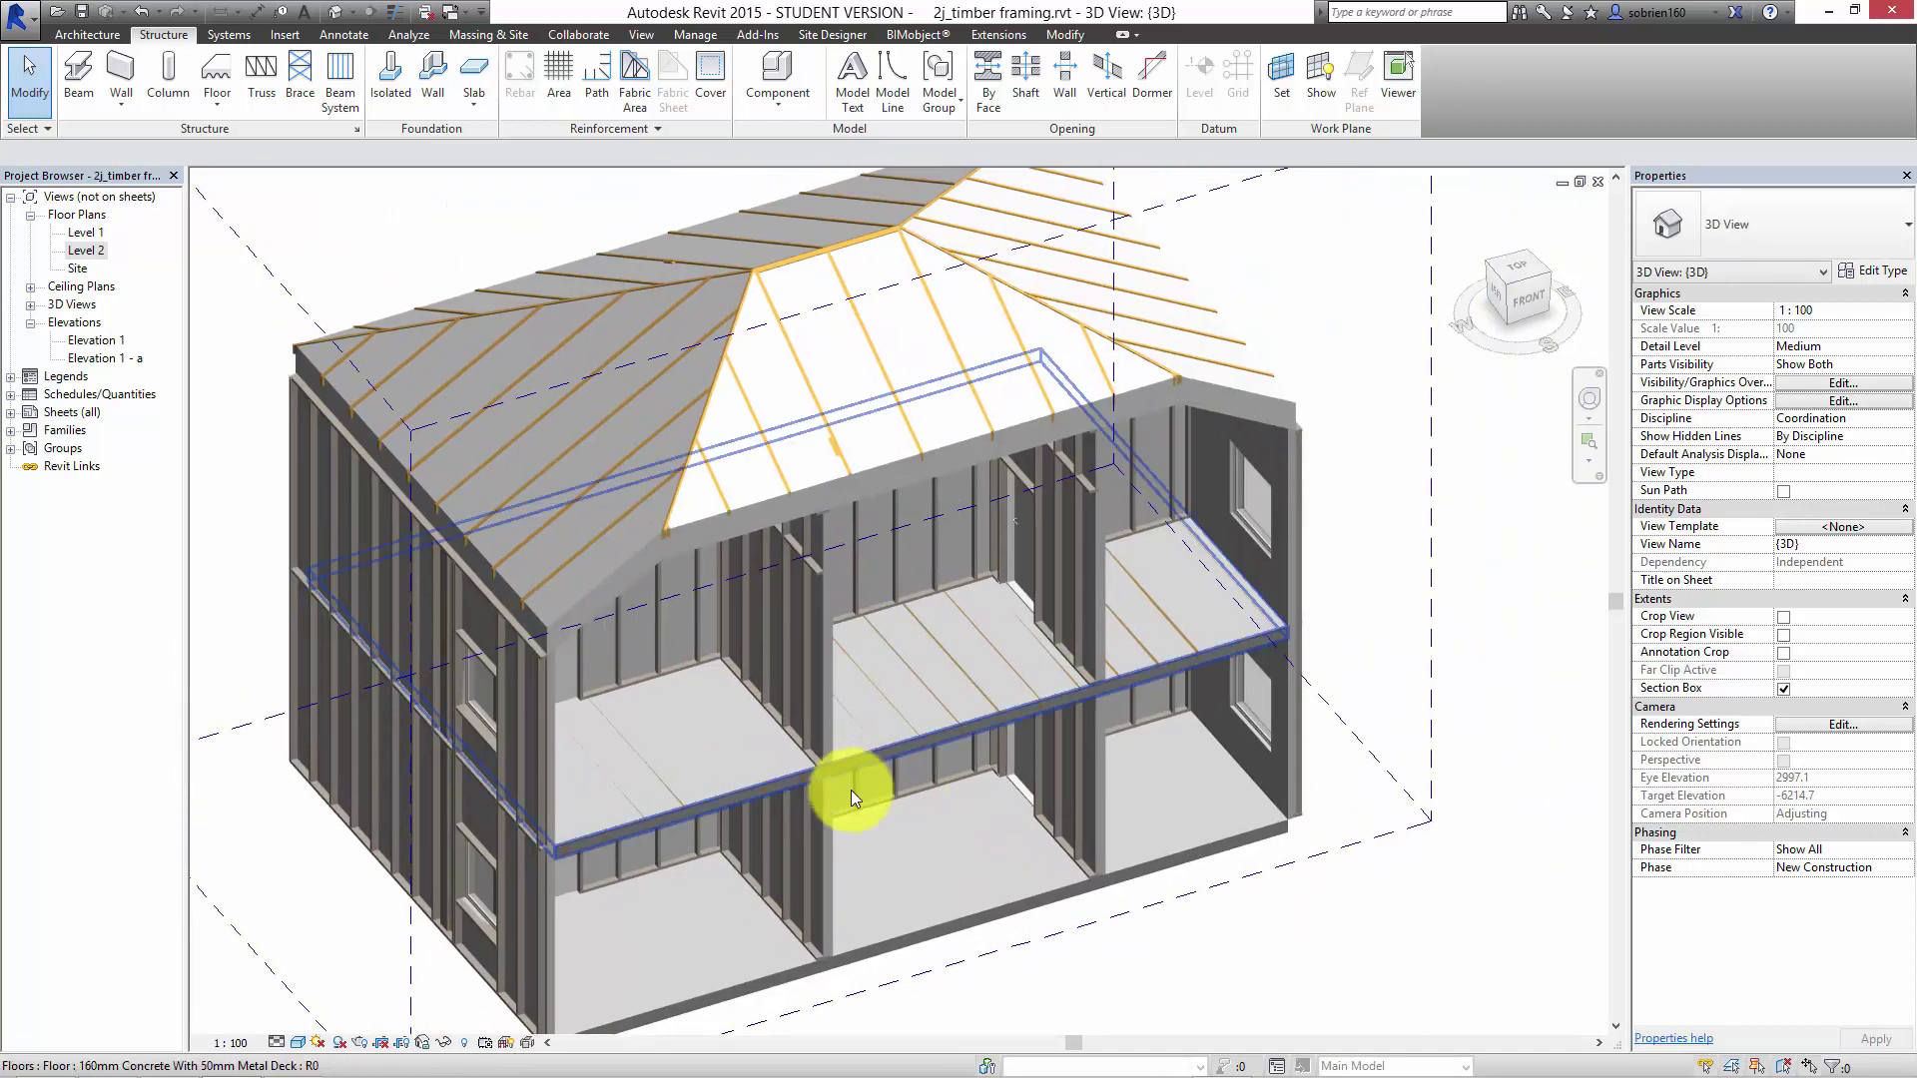
{"action": "middle_click_drag", "start_coordinate": [432, 562], "coordinate": [437, 536]}
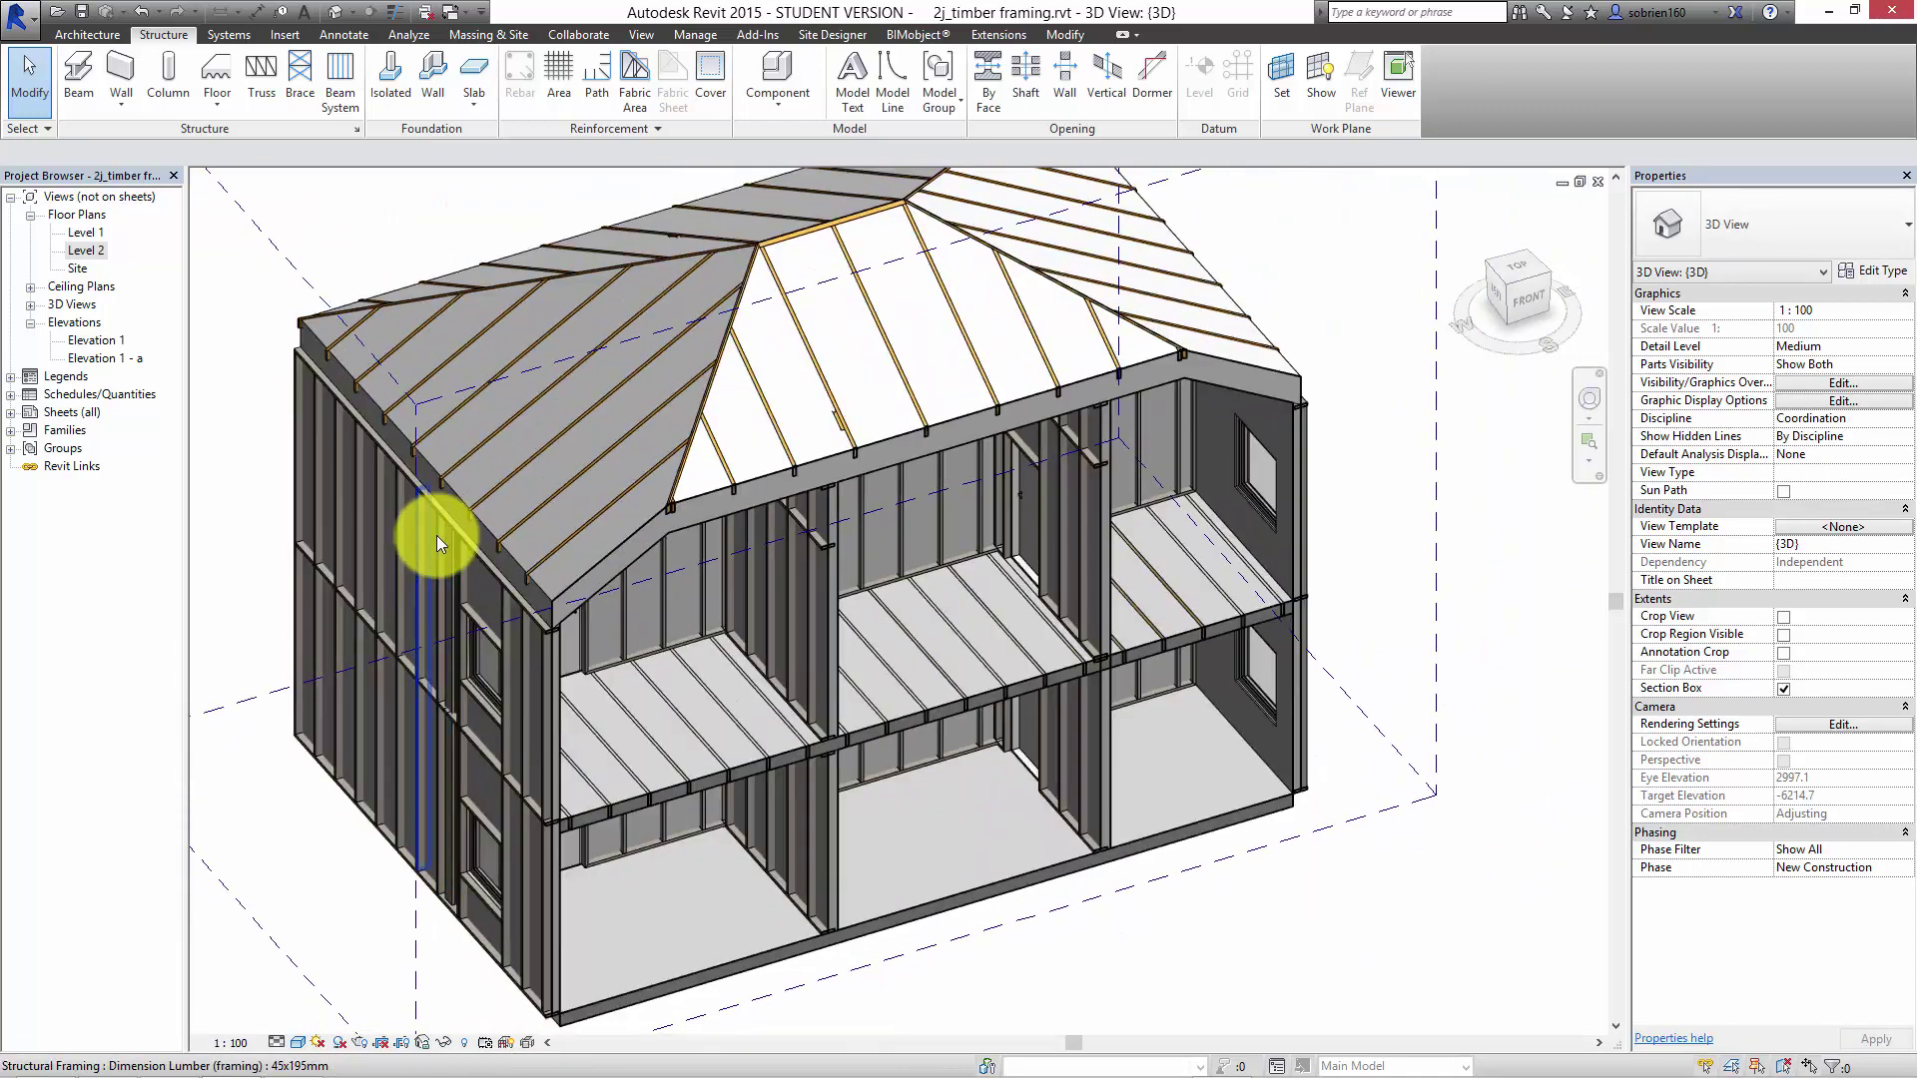
Create a new family from the template DanEDU Structural Framing - Beams and Braces.rft in the DanEDU folder.
{"action": "left_click", "coordinate": [21, 18]}
{"action": "mouse_move", "coordinate": [92, 96]}
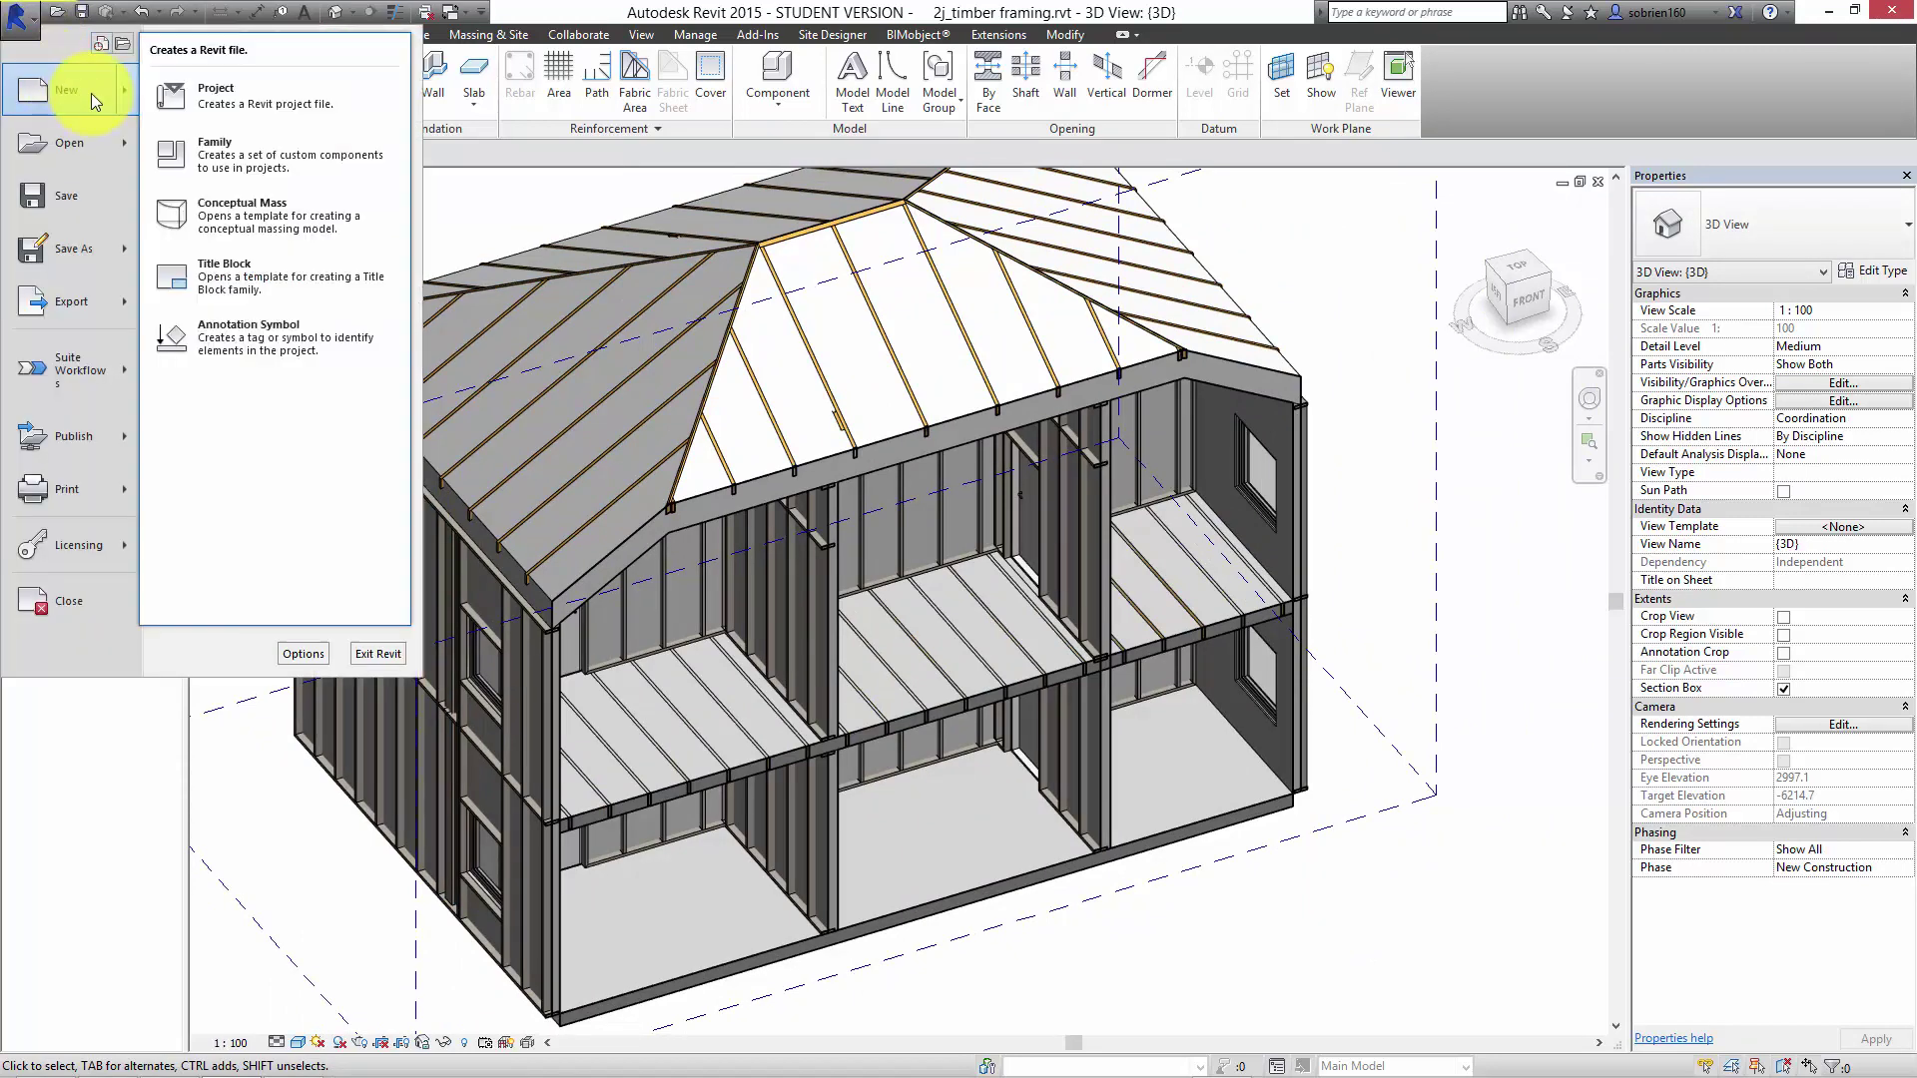
{"action": "left_click", "coordinate": [238, 146]}
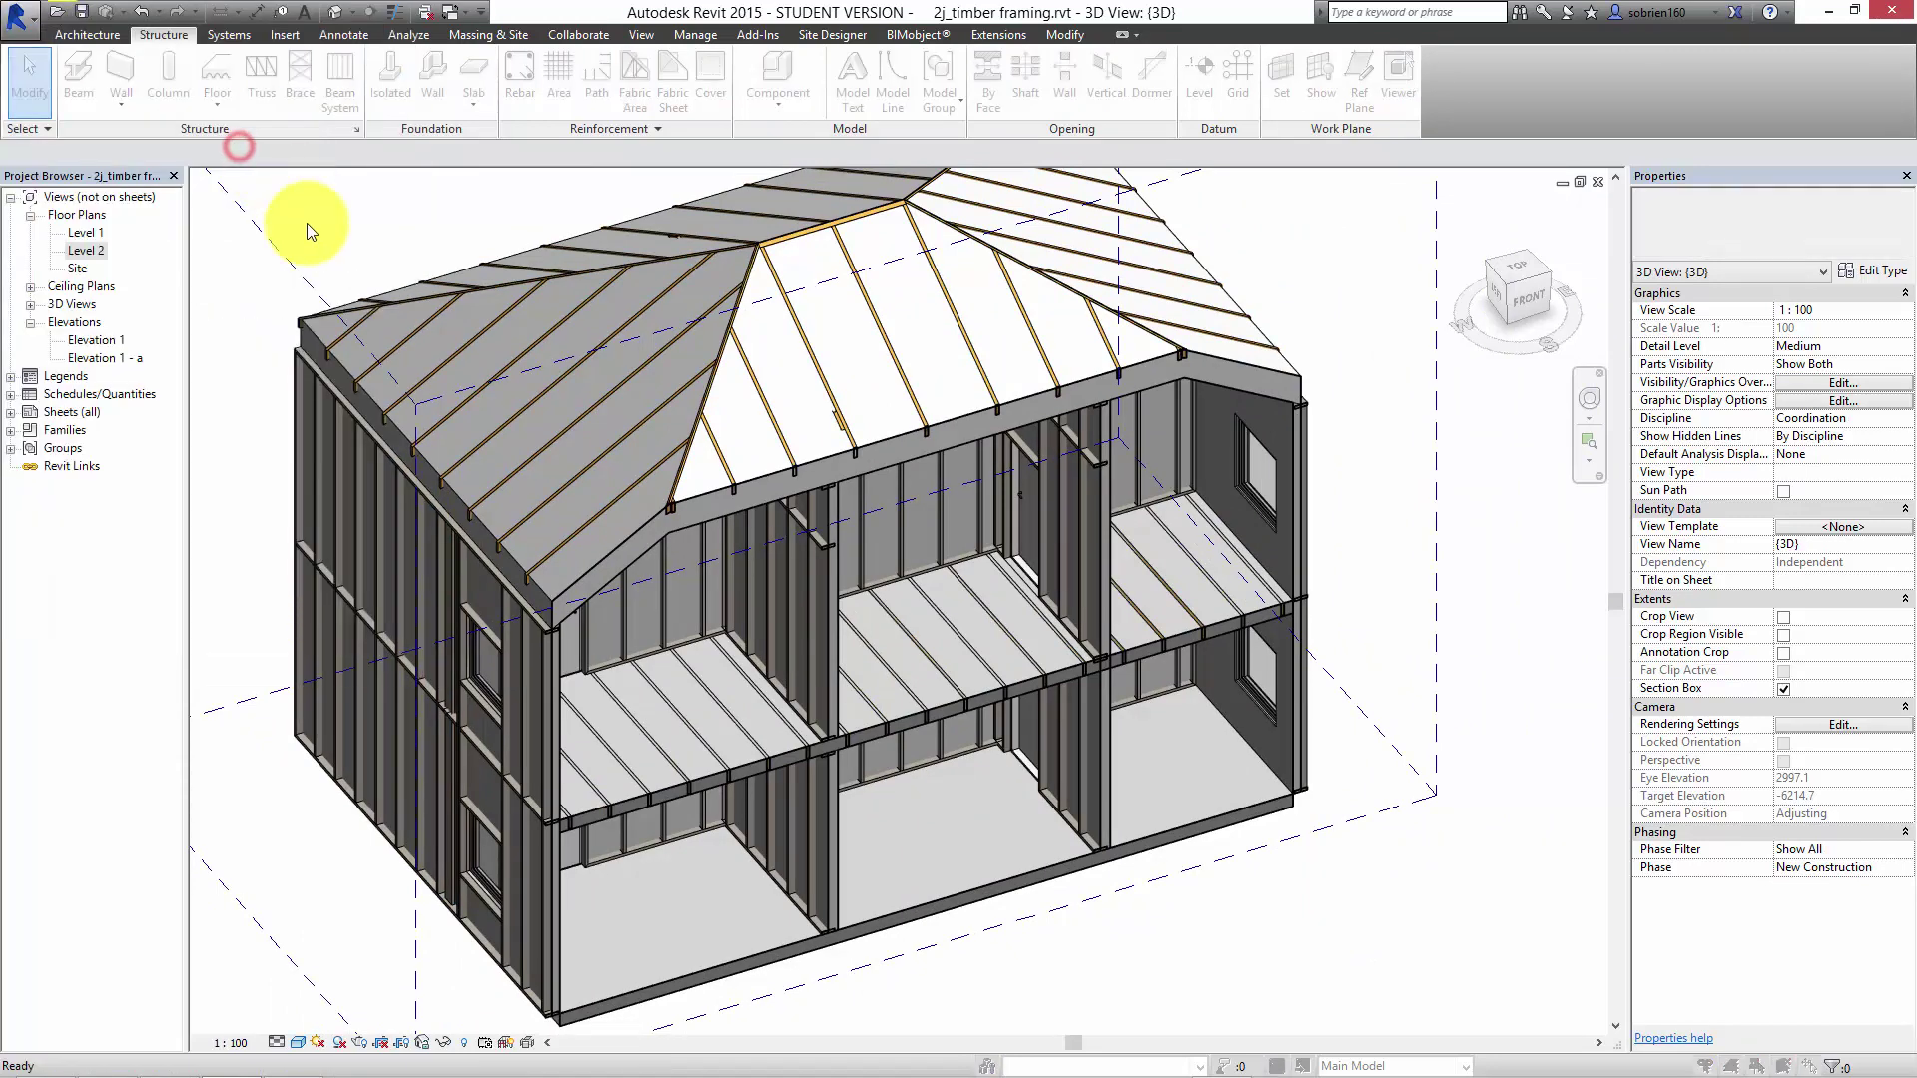
{"action": "left_click_drag", "start_coordinate": [584, 153], "coordinate": [661, 147]}
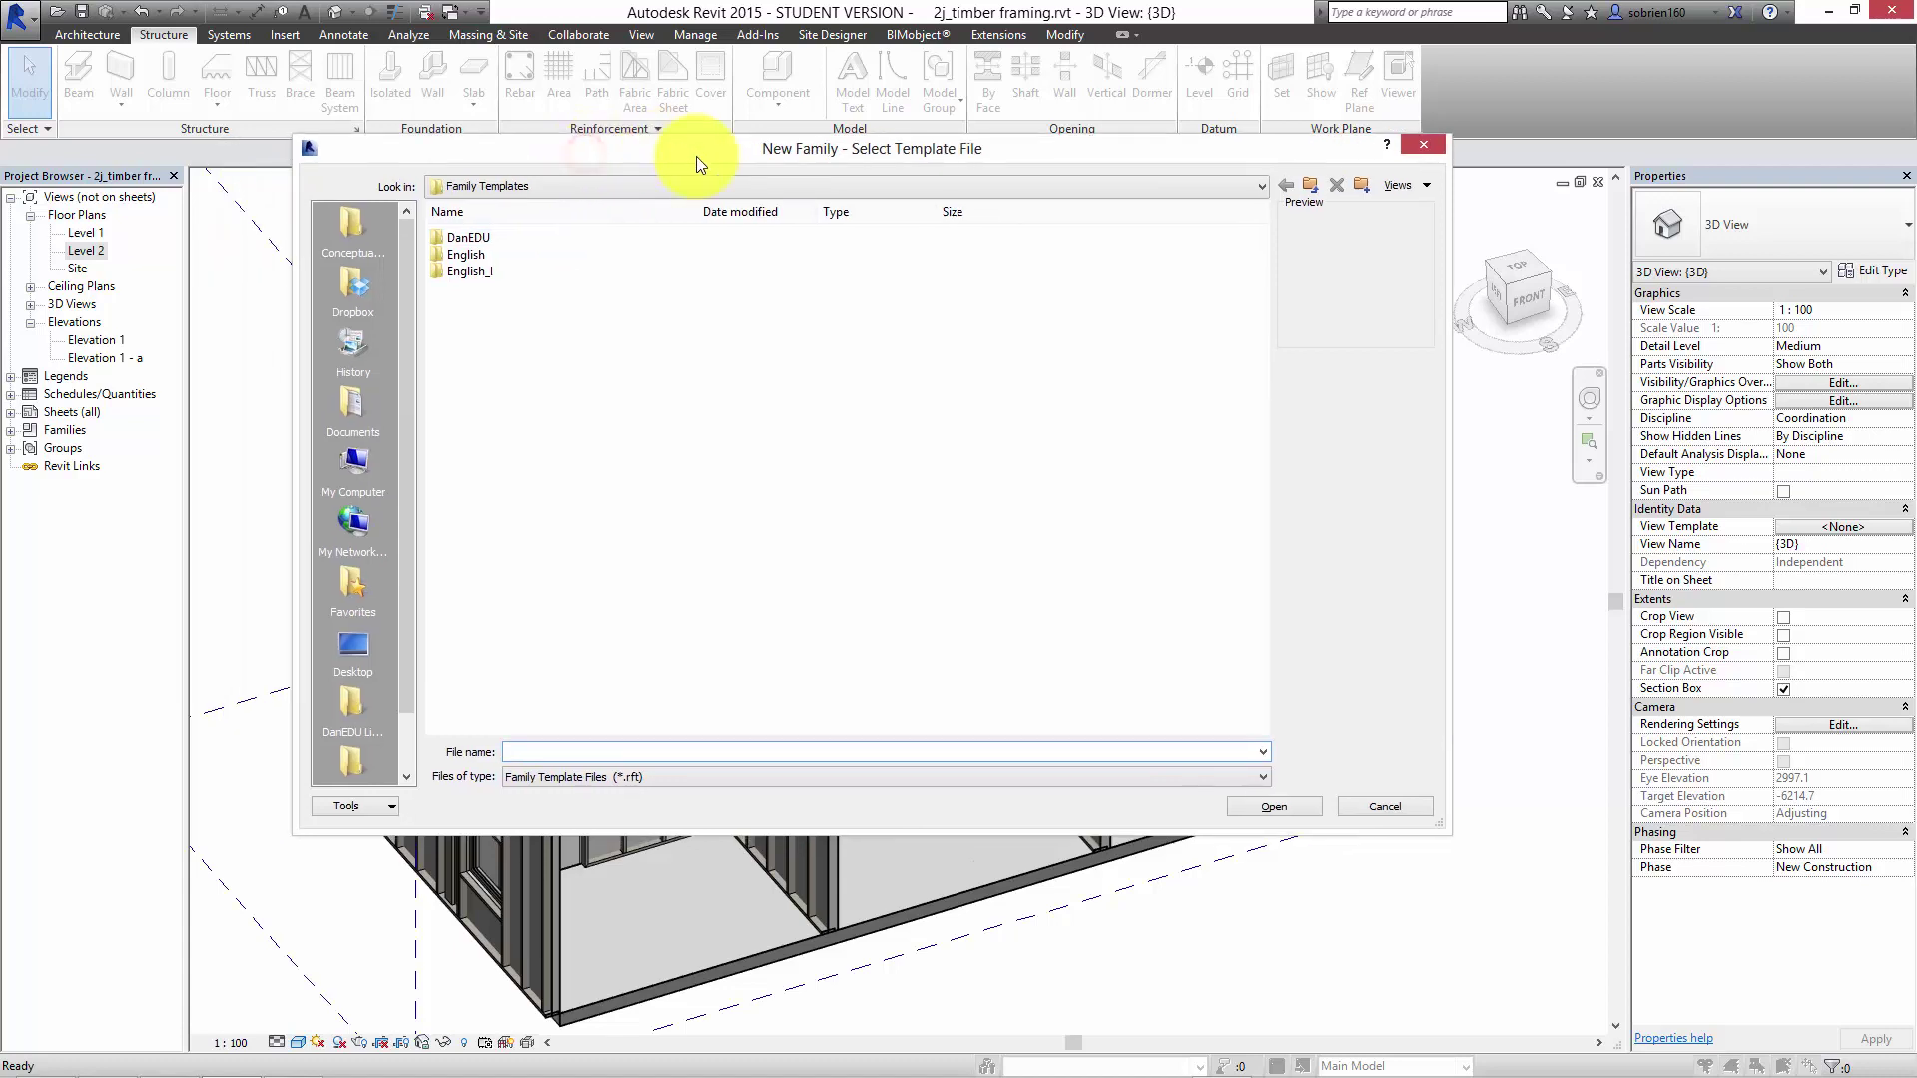
{"action": "double_click", "coordinate": [516, 237]}
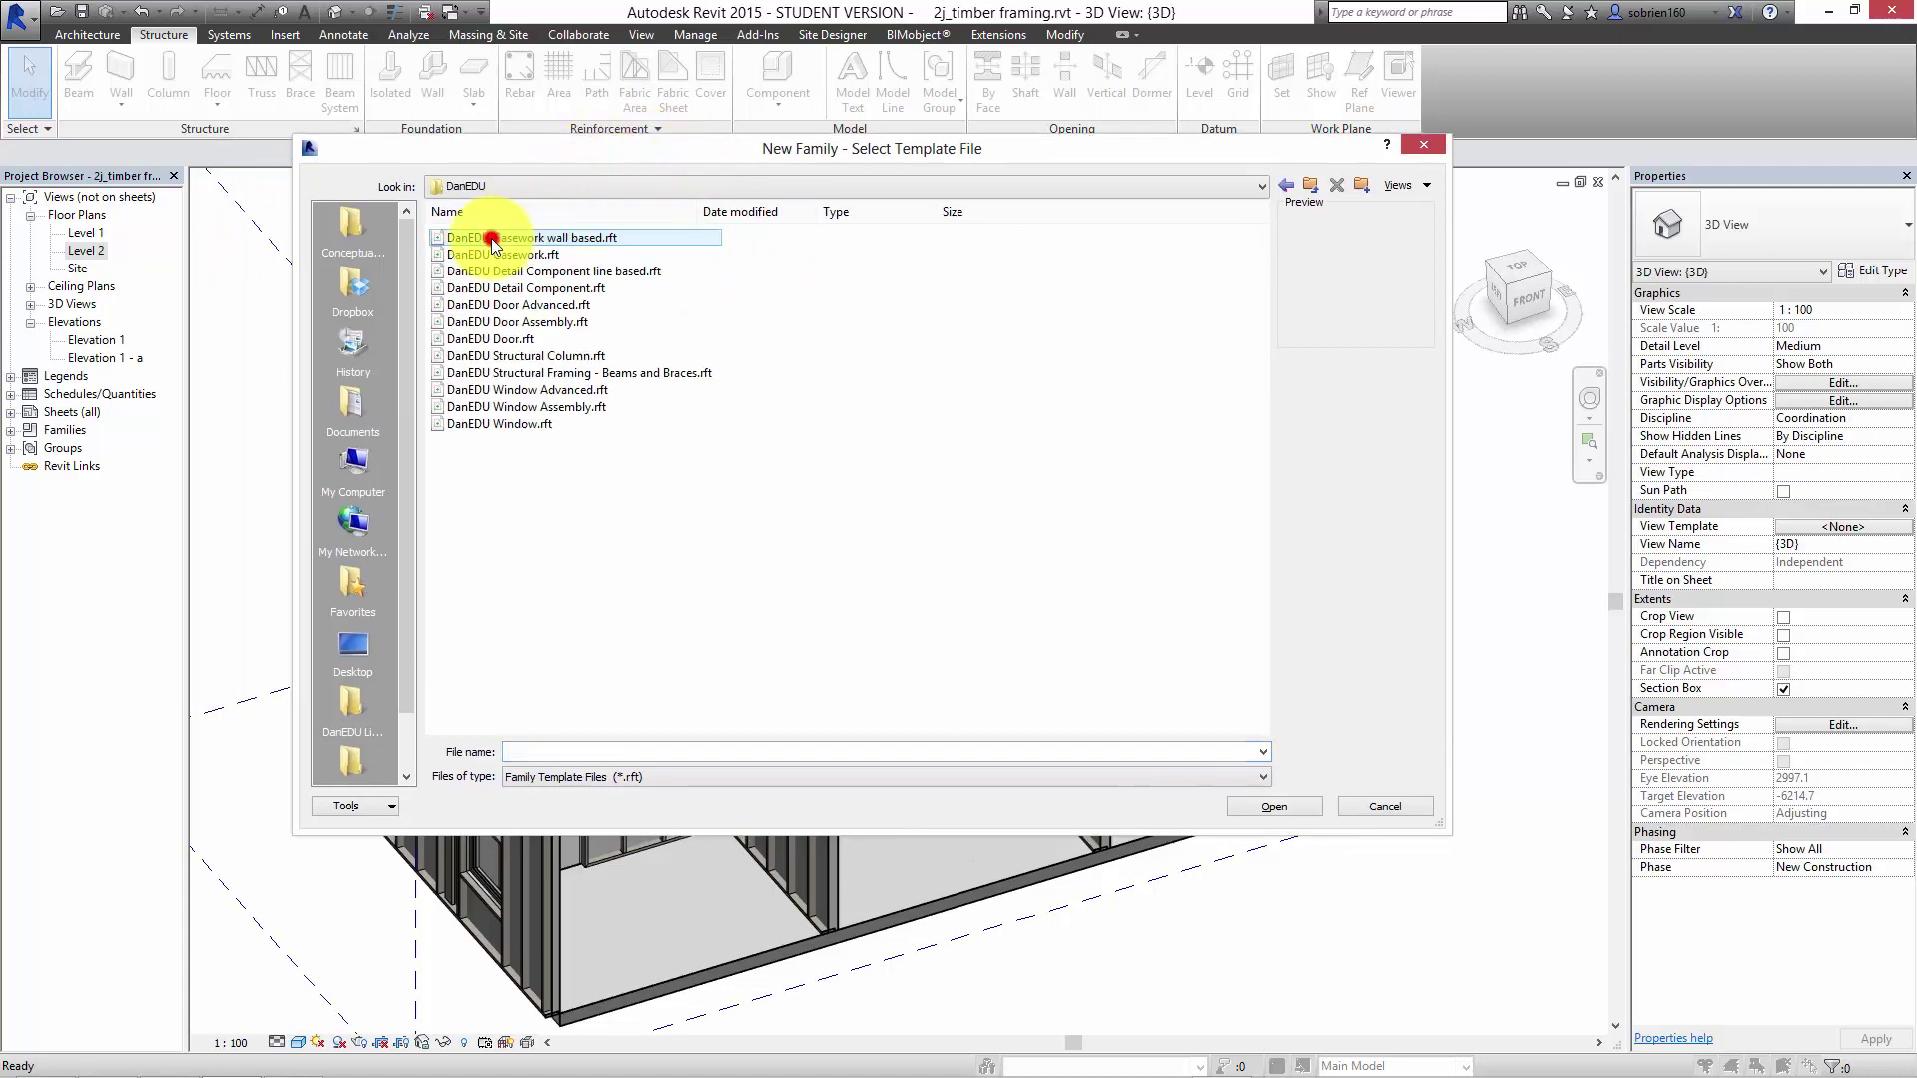
{"action": "left_click", "coordinate": [518, 371]}
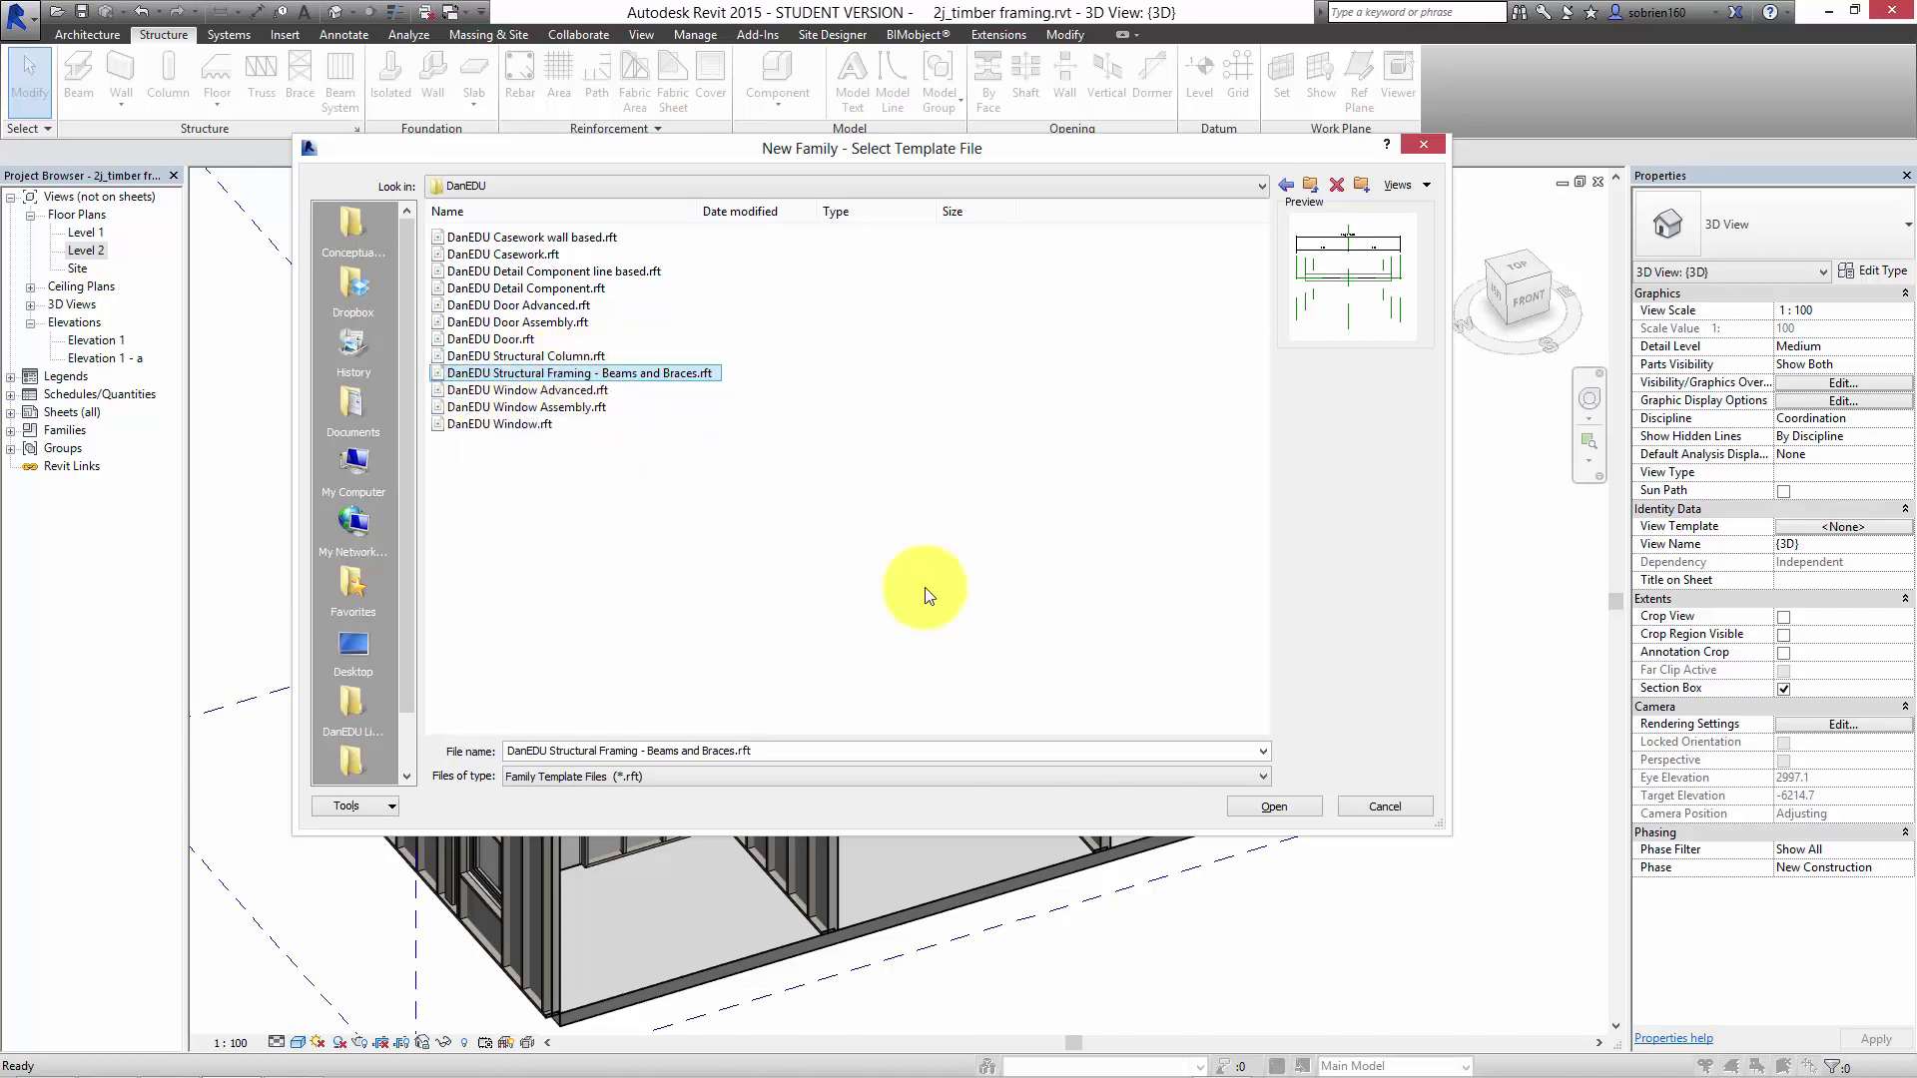
{"action": "left_click", "coordinate": [1268, 805]}
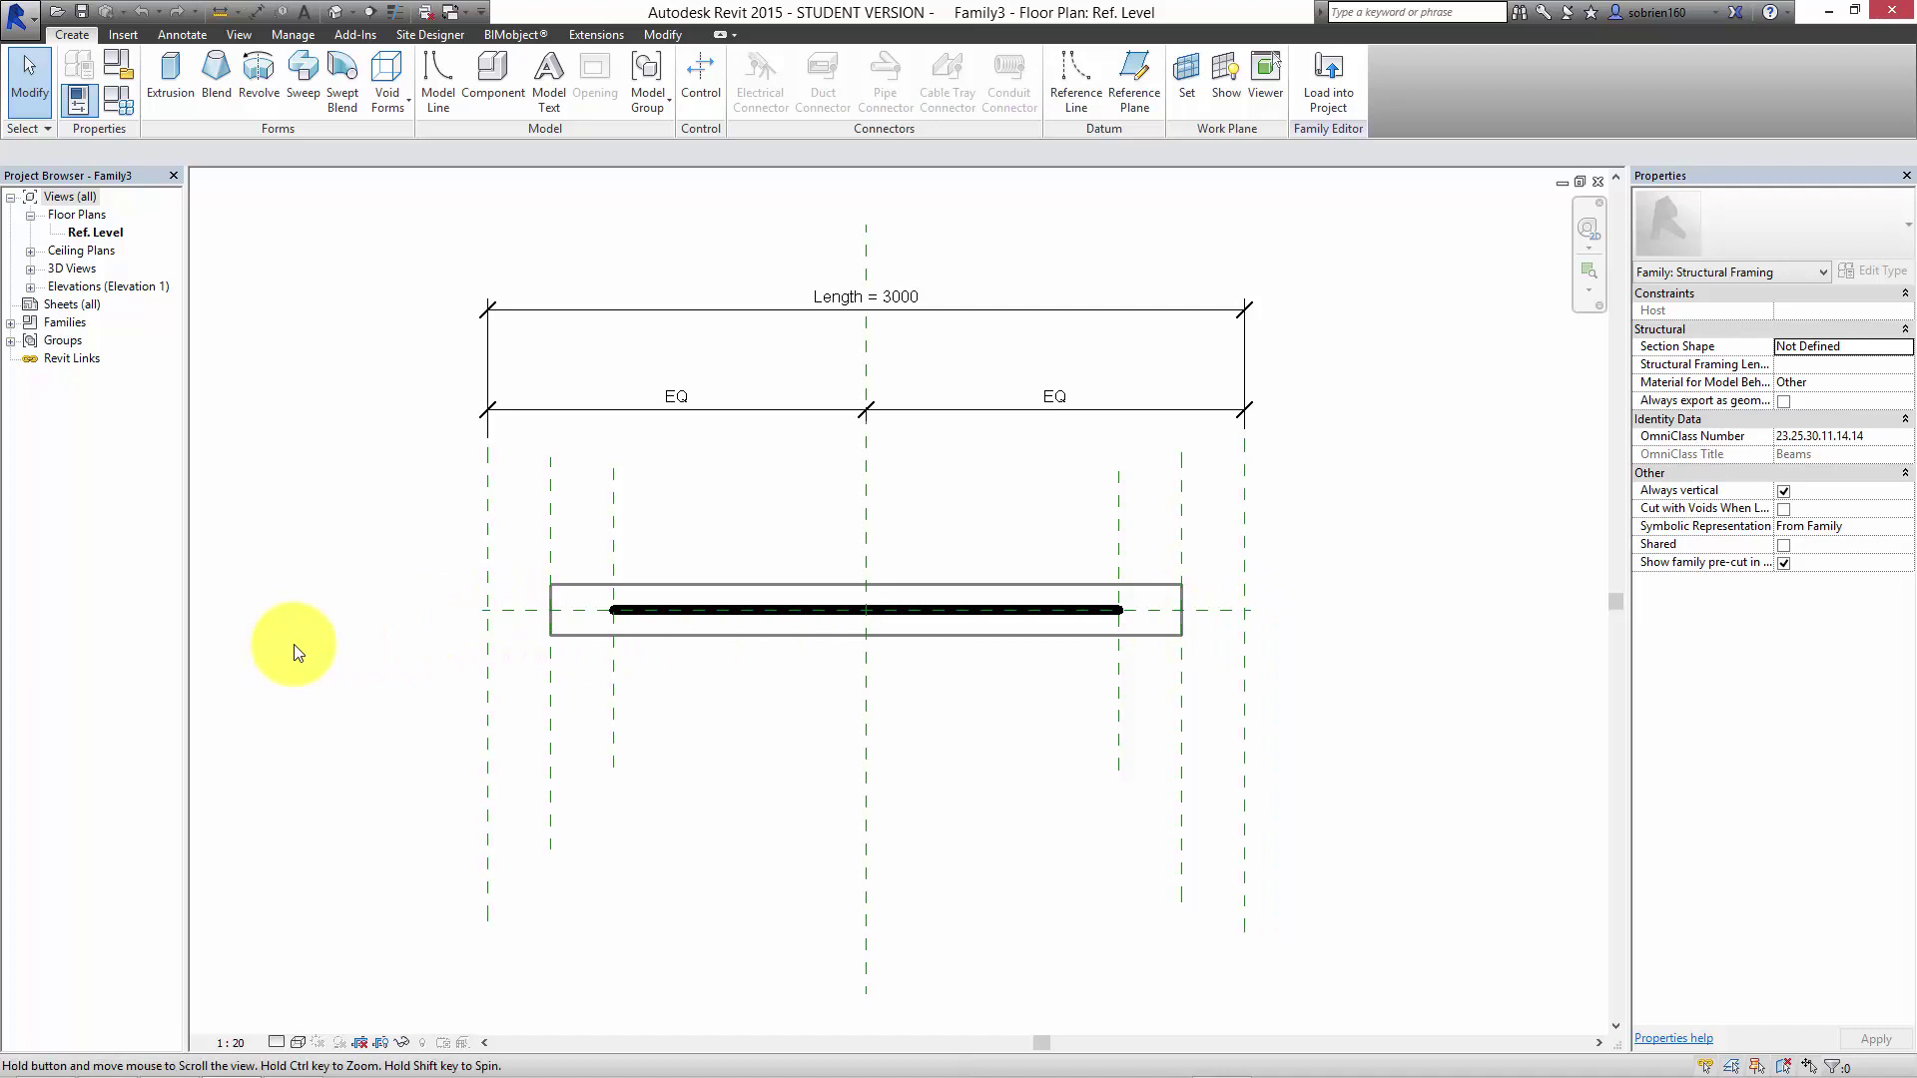
Show the beam family in the default 3D view at 1:10 scale with the Shaded visual style.
{"action": "scroll", "coordinate": [288, 646], "scroll_direction": "down", "scroll_amount": 3}
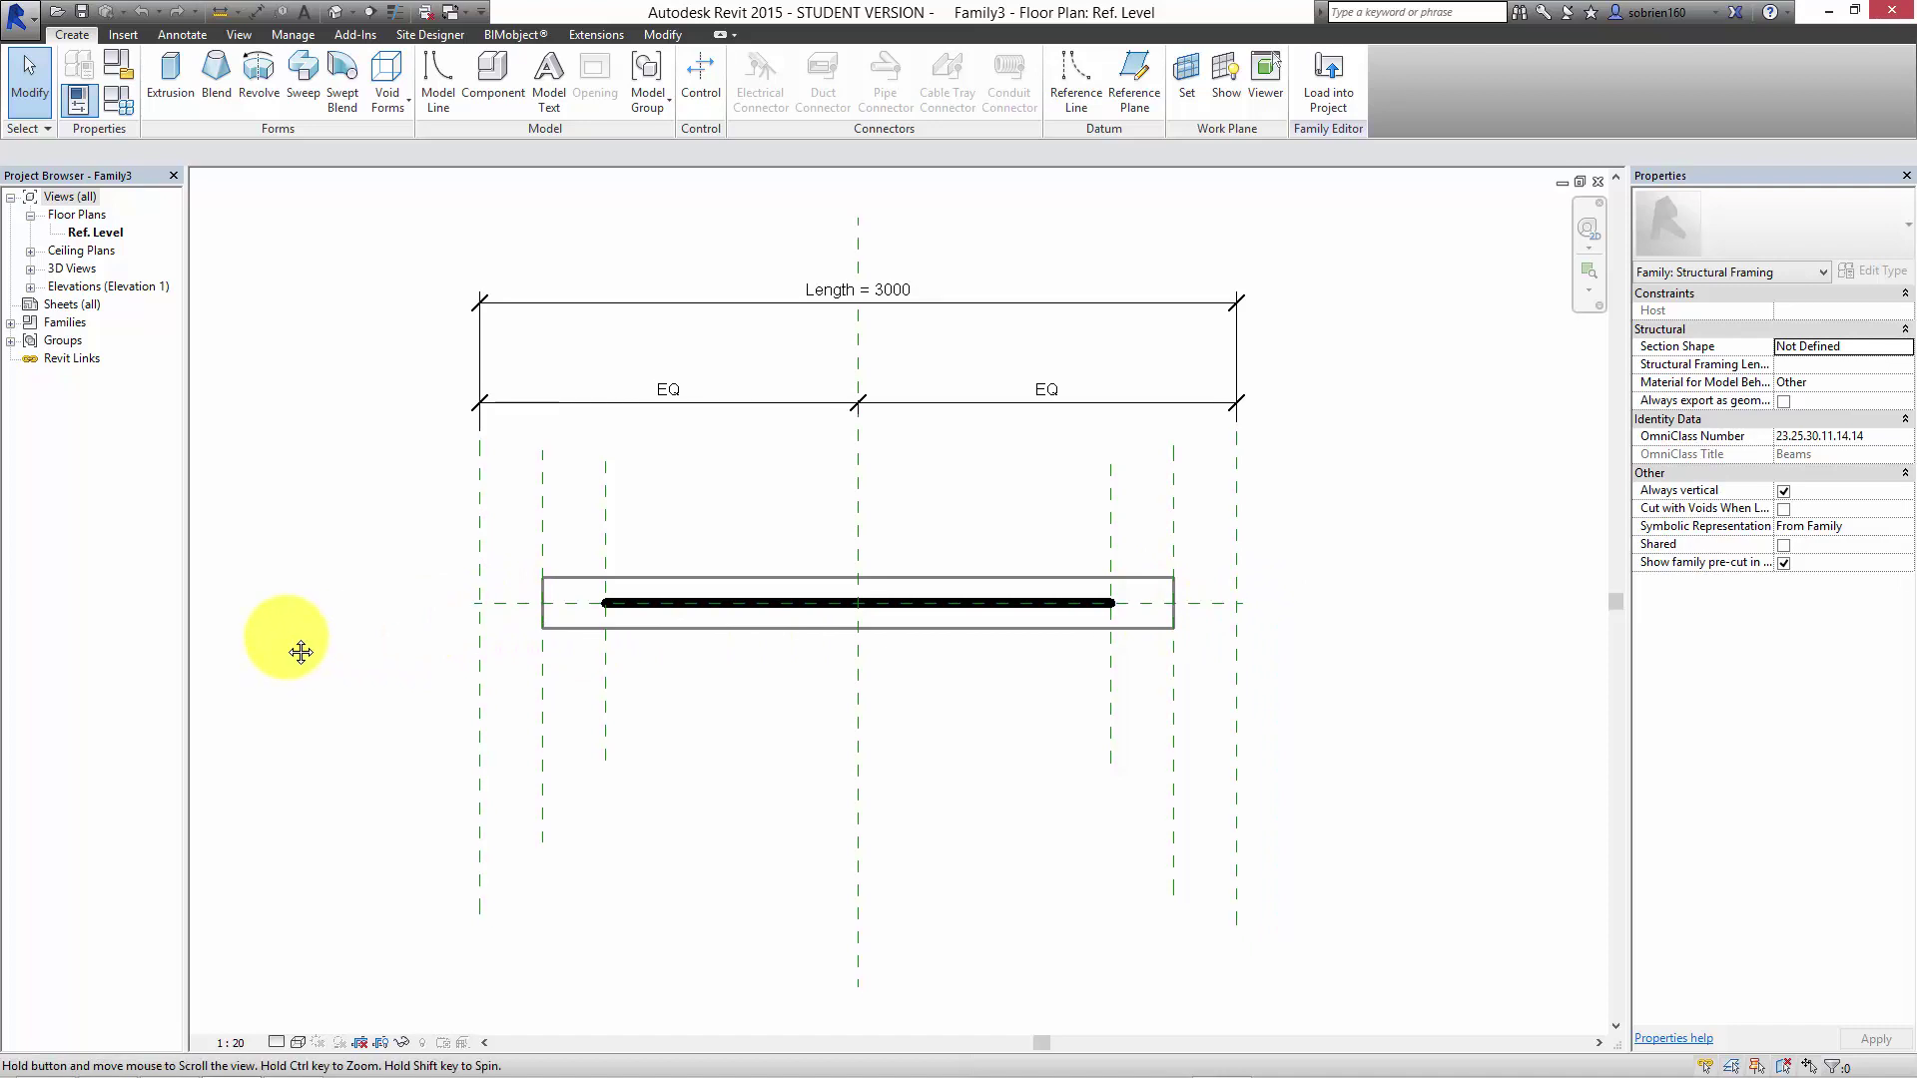
{"action": "left_click", "coordinate": [335, 12]}
{"action": "scroll", "coordinate": [925, 672], "scroll_direction": "down", "scroll_amount": 3}
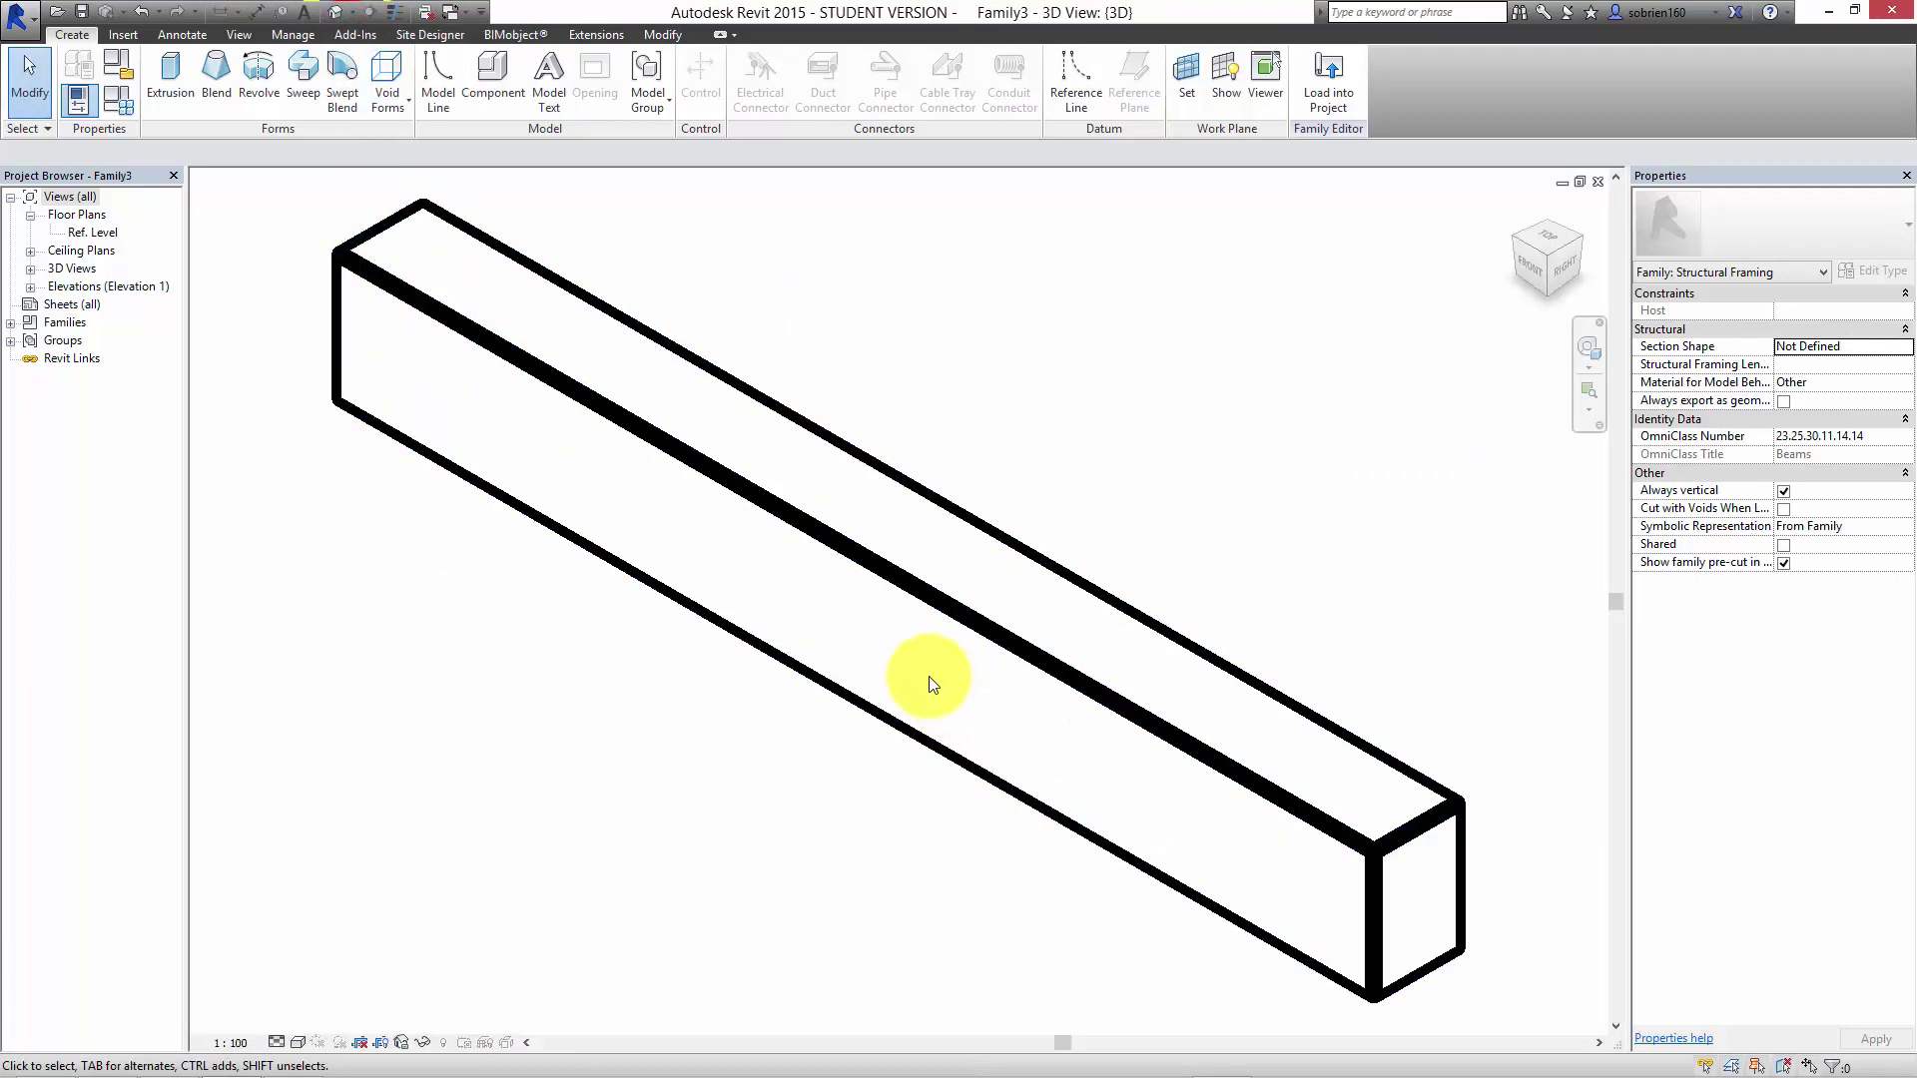
{"action": "left_click", "coordinate": [232, 1043]}
{"action": "left_click", "coordinate": [249, 819]}
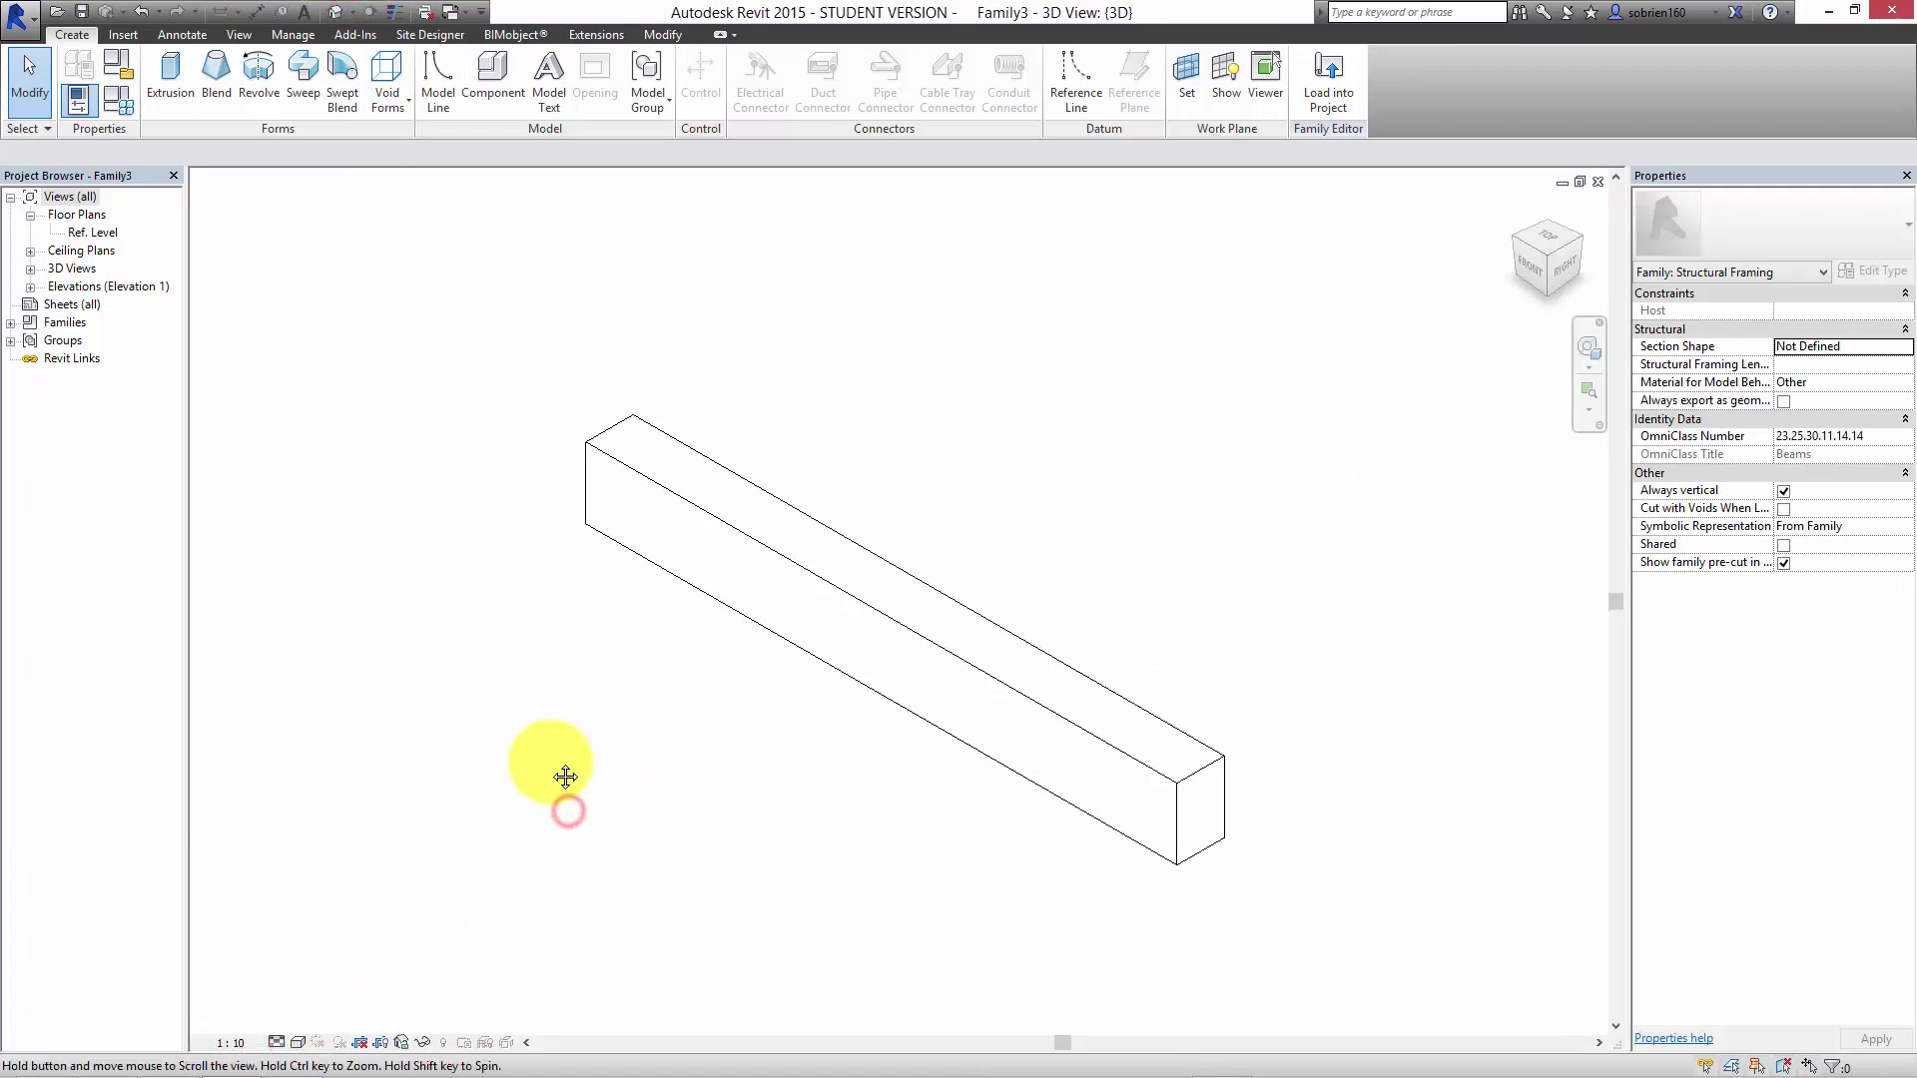
{"action": "left_click", "coordinate": [298, 1042]}
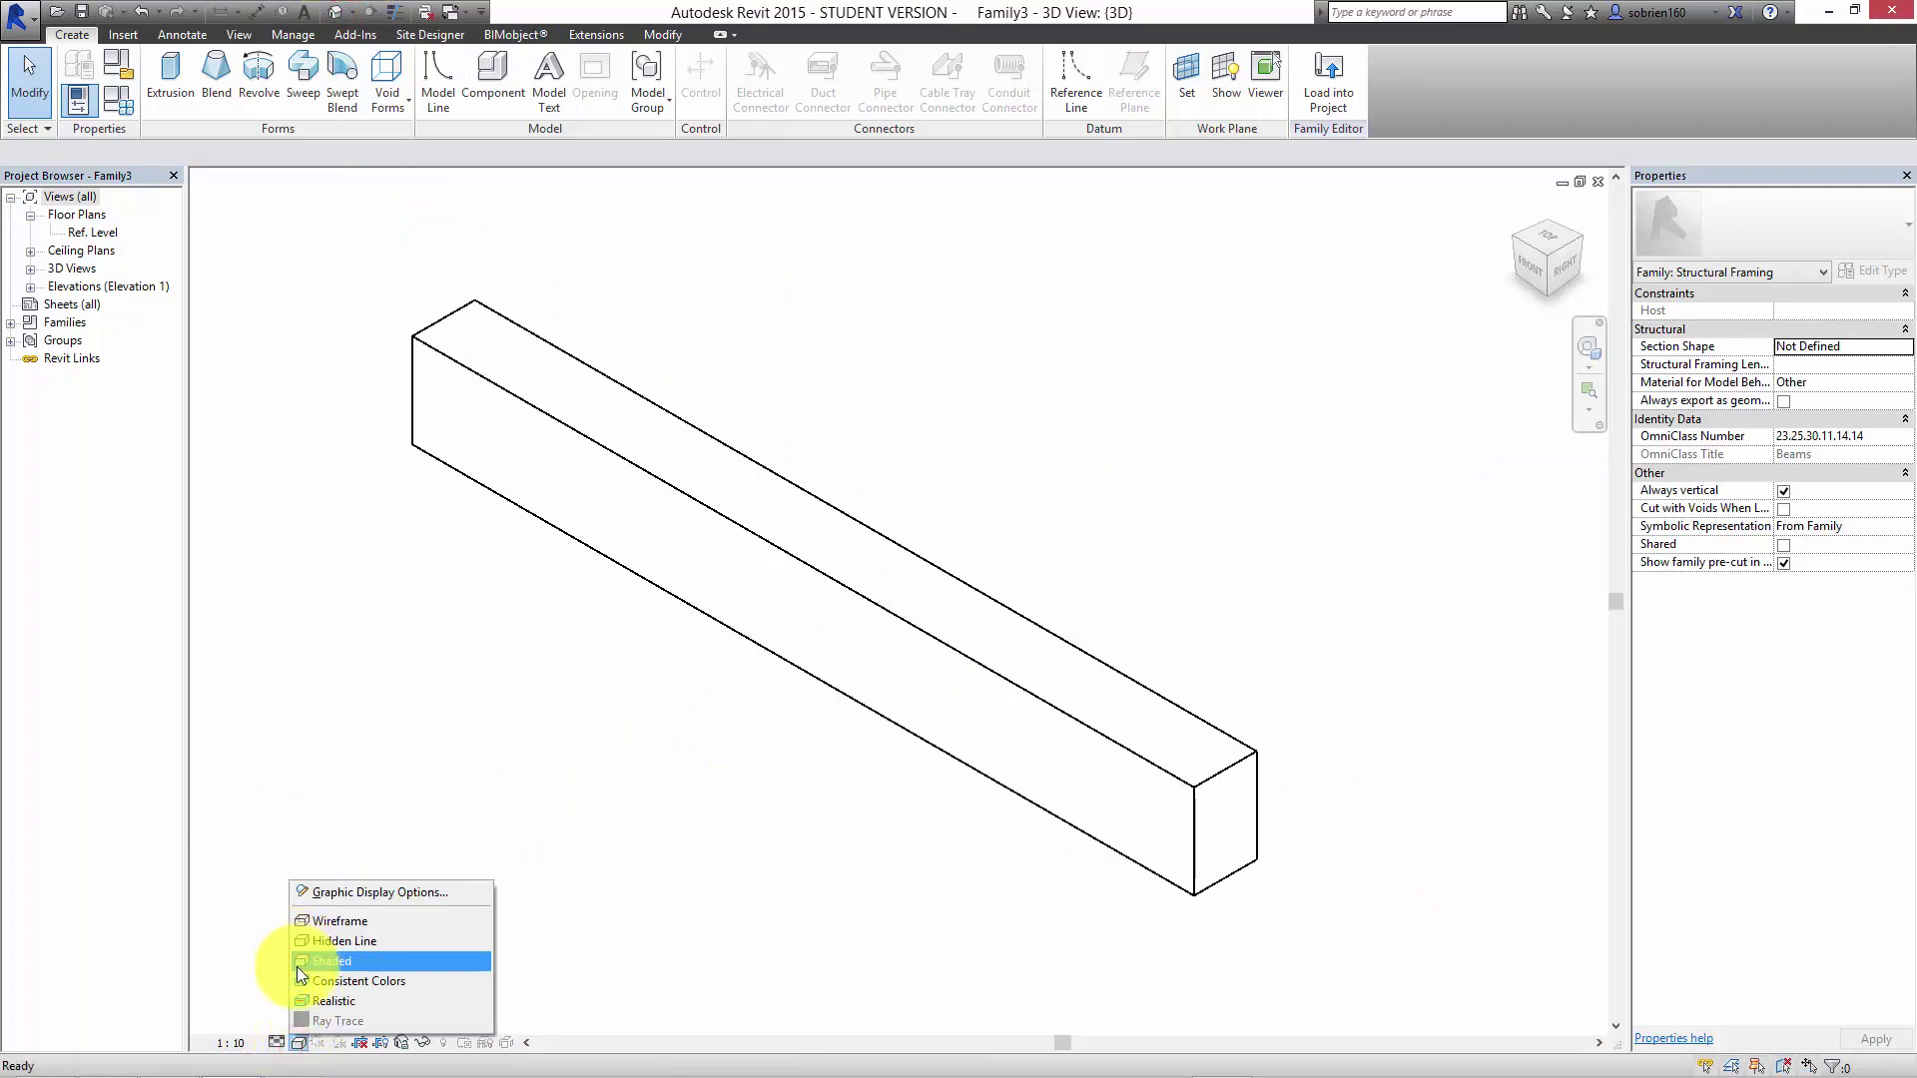
{"action": "left_click", "coordinate": [299, 961]}
{"action": "middle_click_drag", "start_coordinate": [707, 806], "coordinate": [810, 799]}
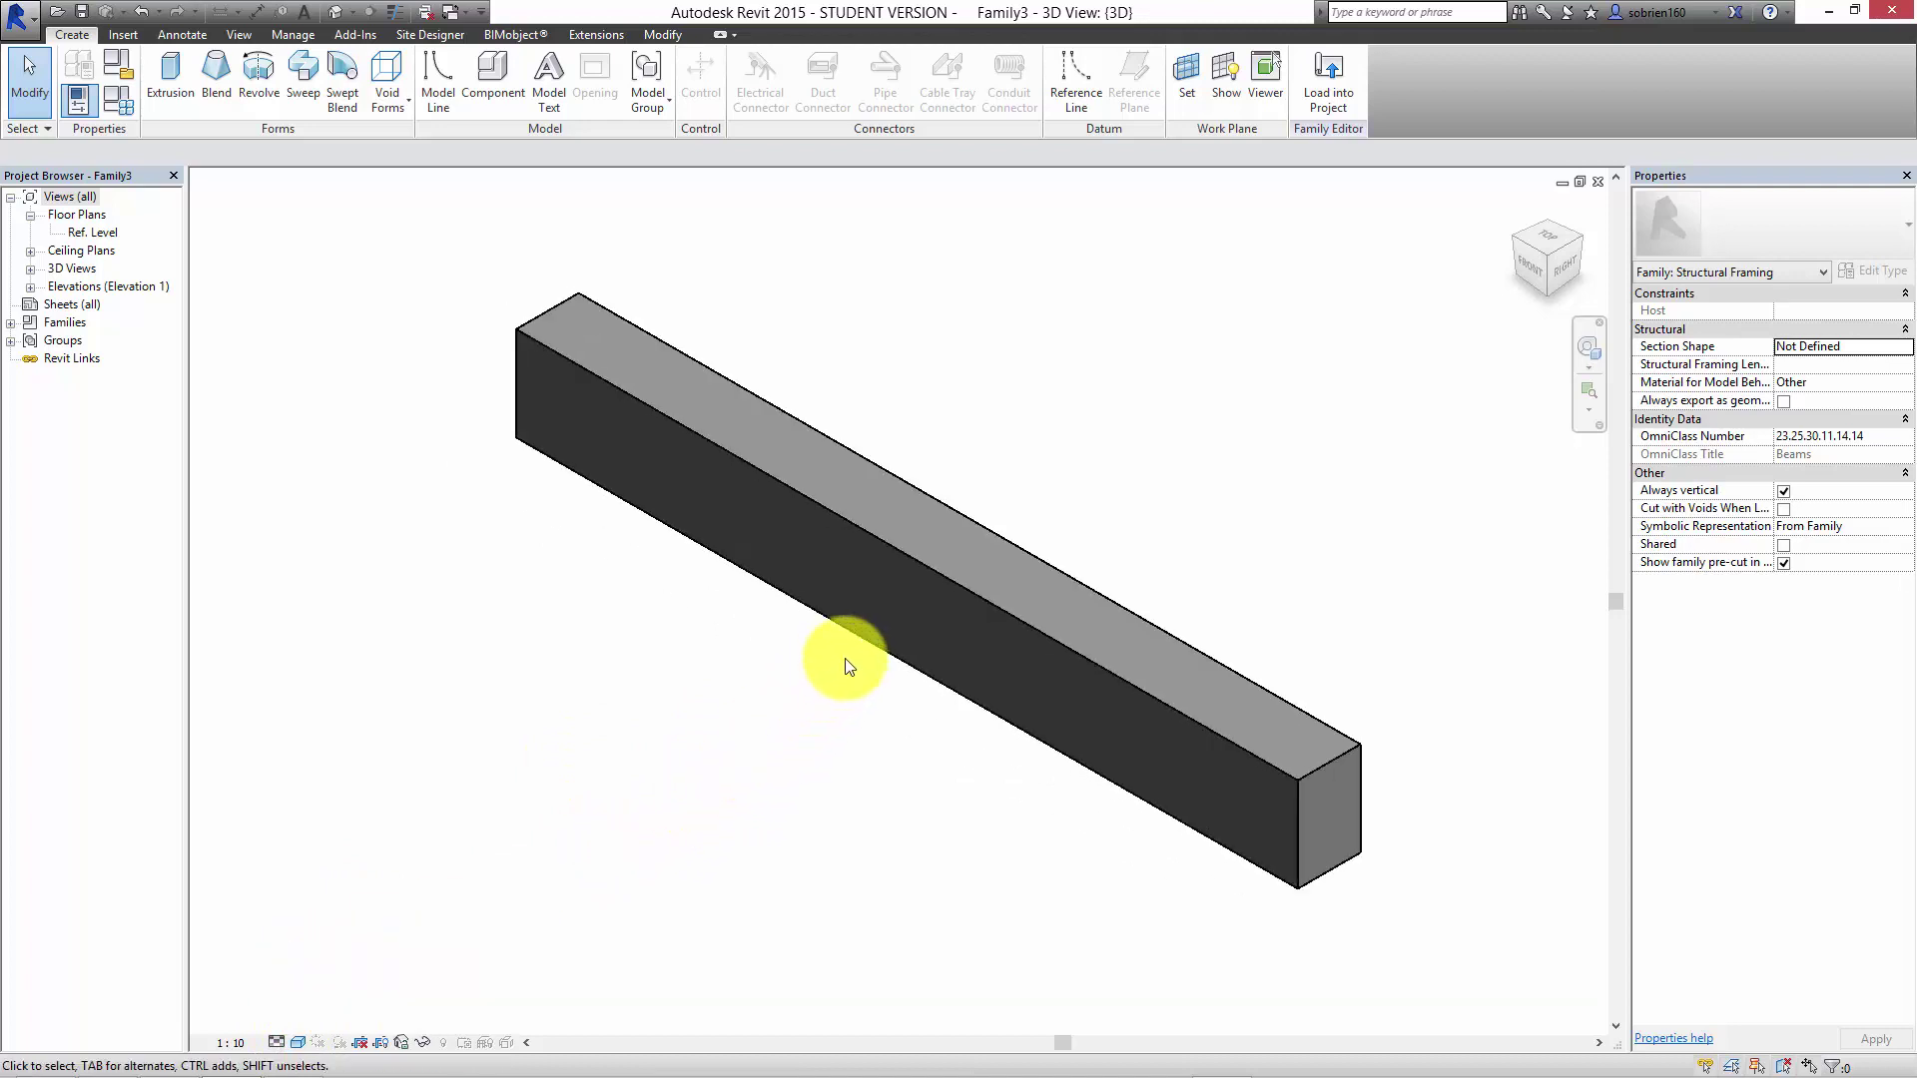
Inspect the beam extrusion in the 3D view, including its properties and the available form tools.
{"action": "left_click", "coordinate": [884, 652]}
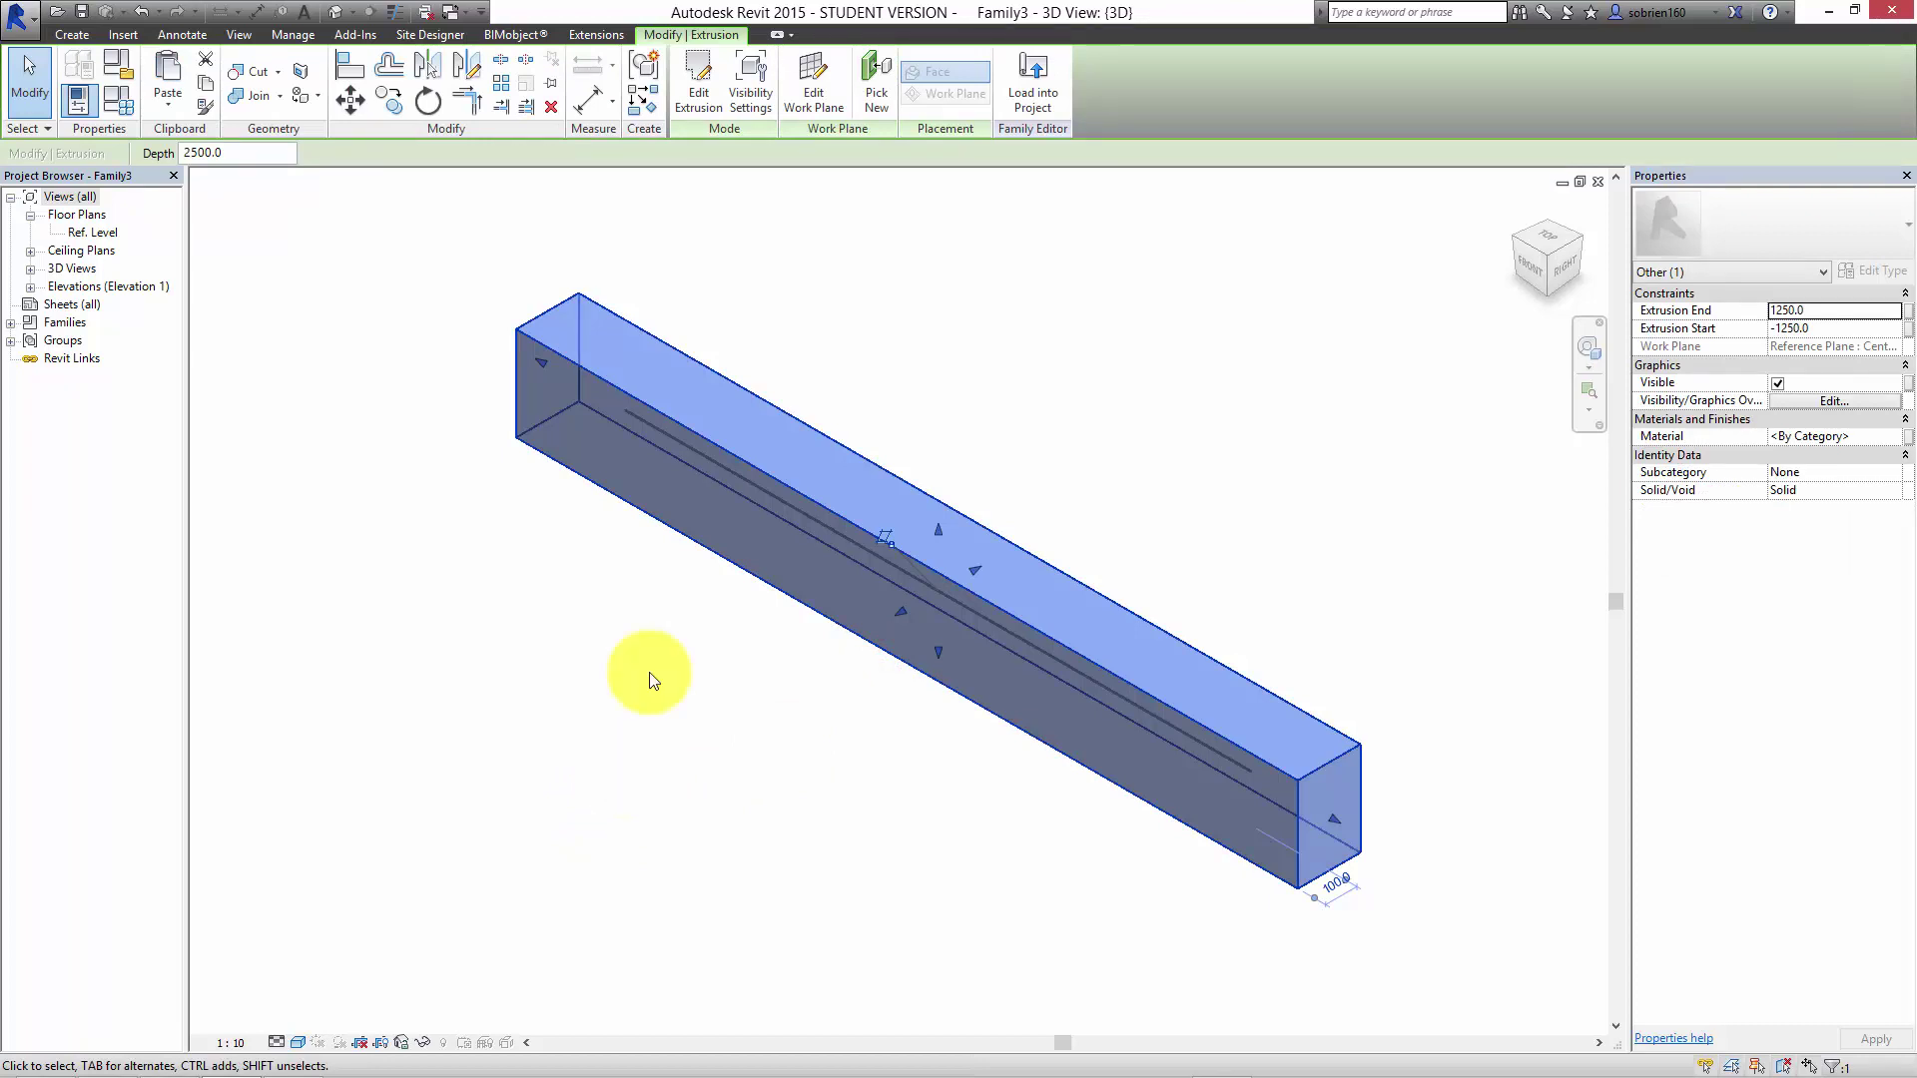
{"action": "left_click", "coordinate": [546, 585]}
{"action": "middle_click_drag", "start_coordinate": [617, 507], "coordinate": [735, 455]}
{"action": "scroll", "coordinate": [691, 514], "scroll_direction": "down", "scroll_amount": 1}
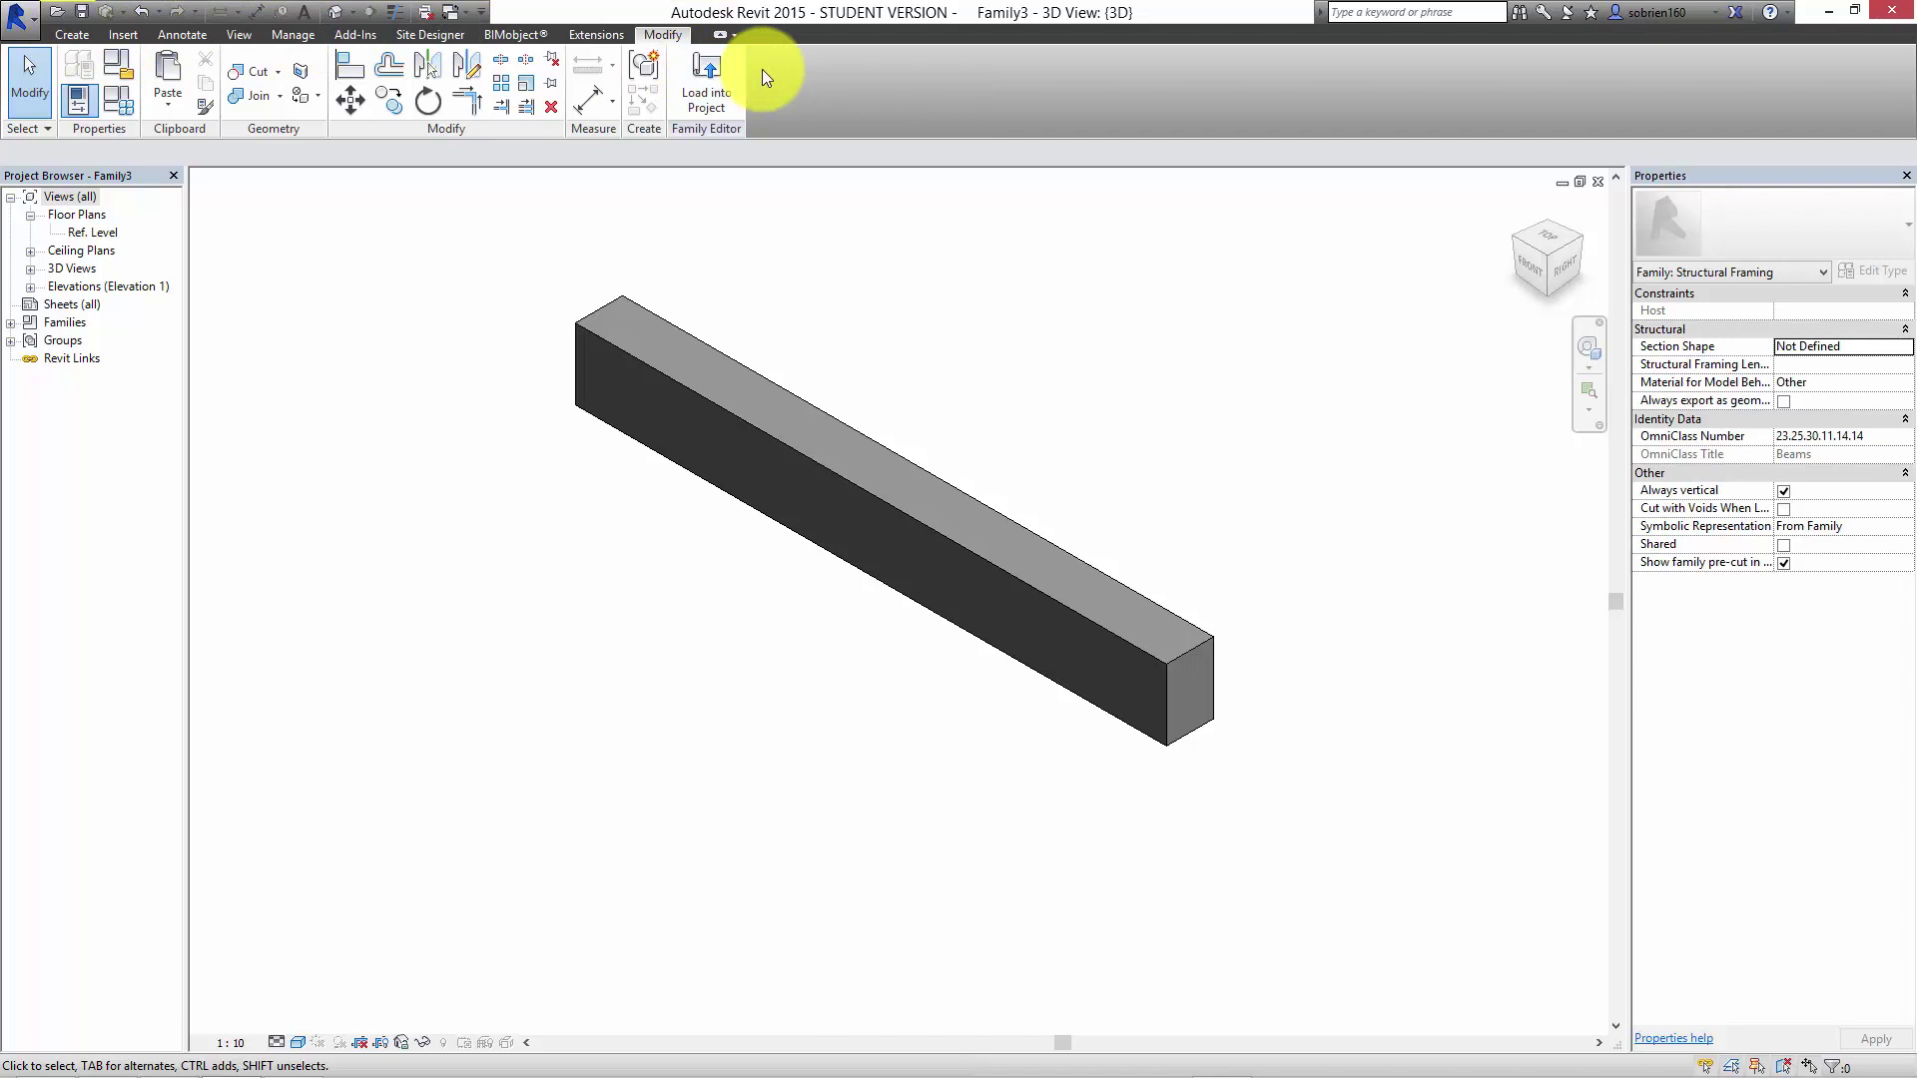
{"action": "left_click", "coordinate": [90, 35]}
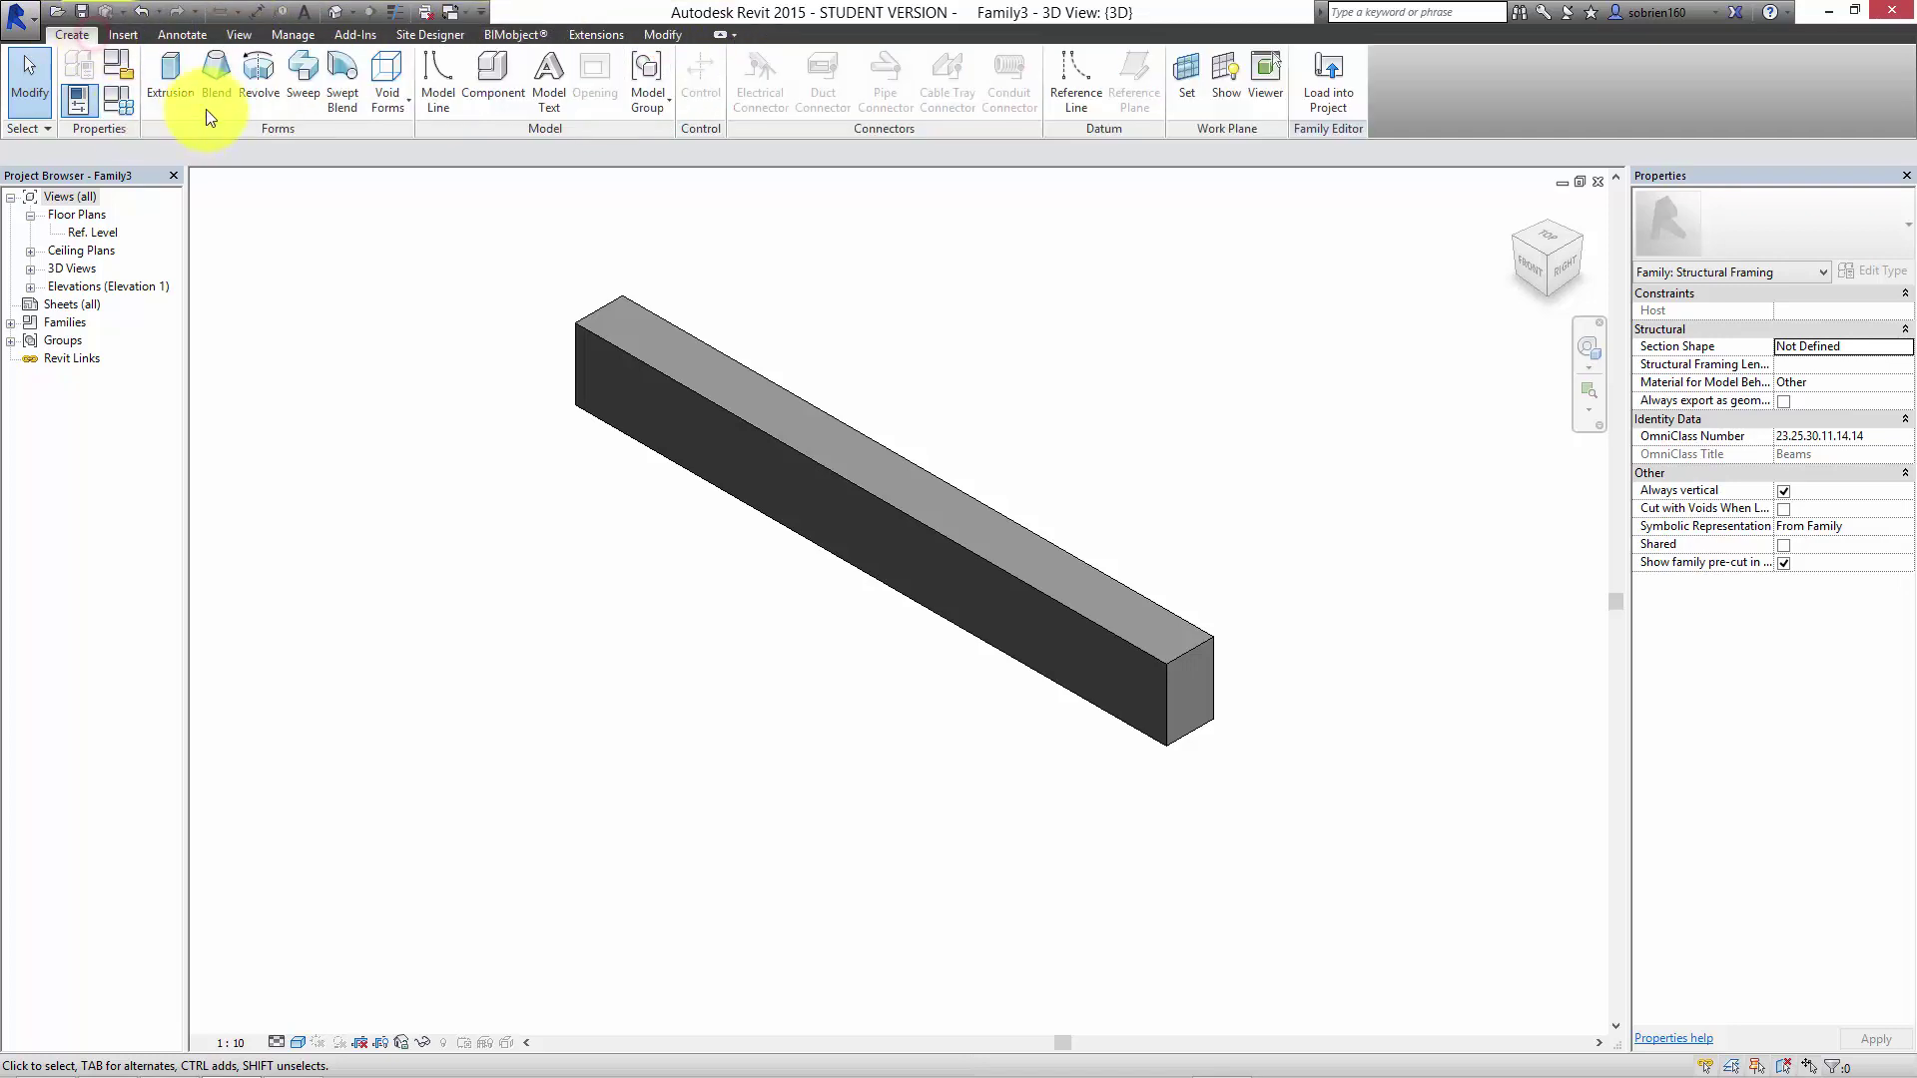
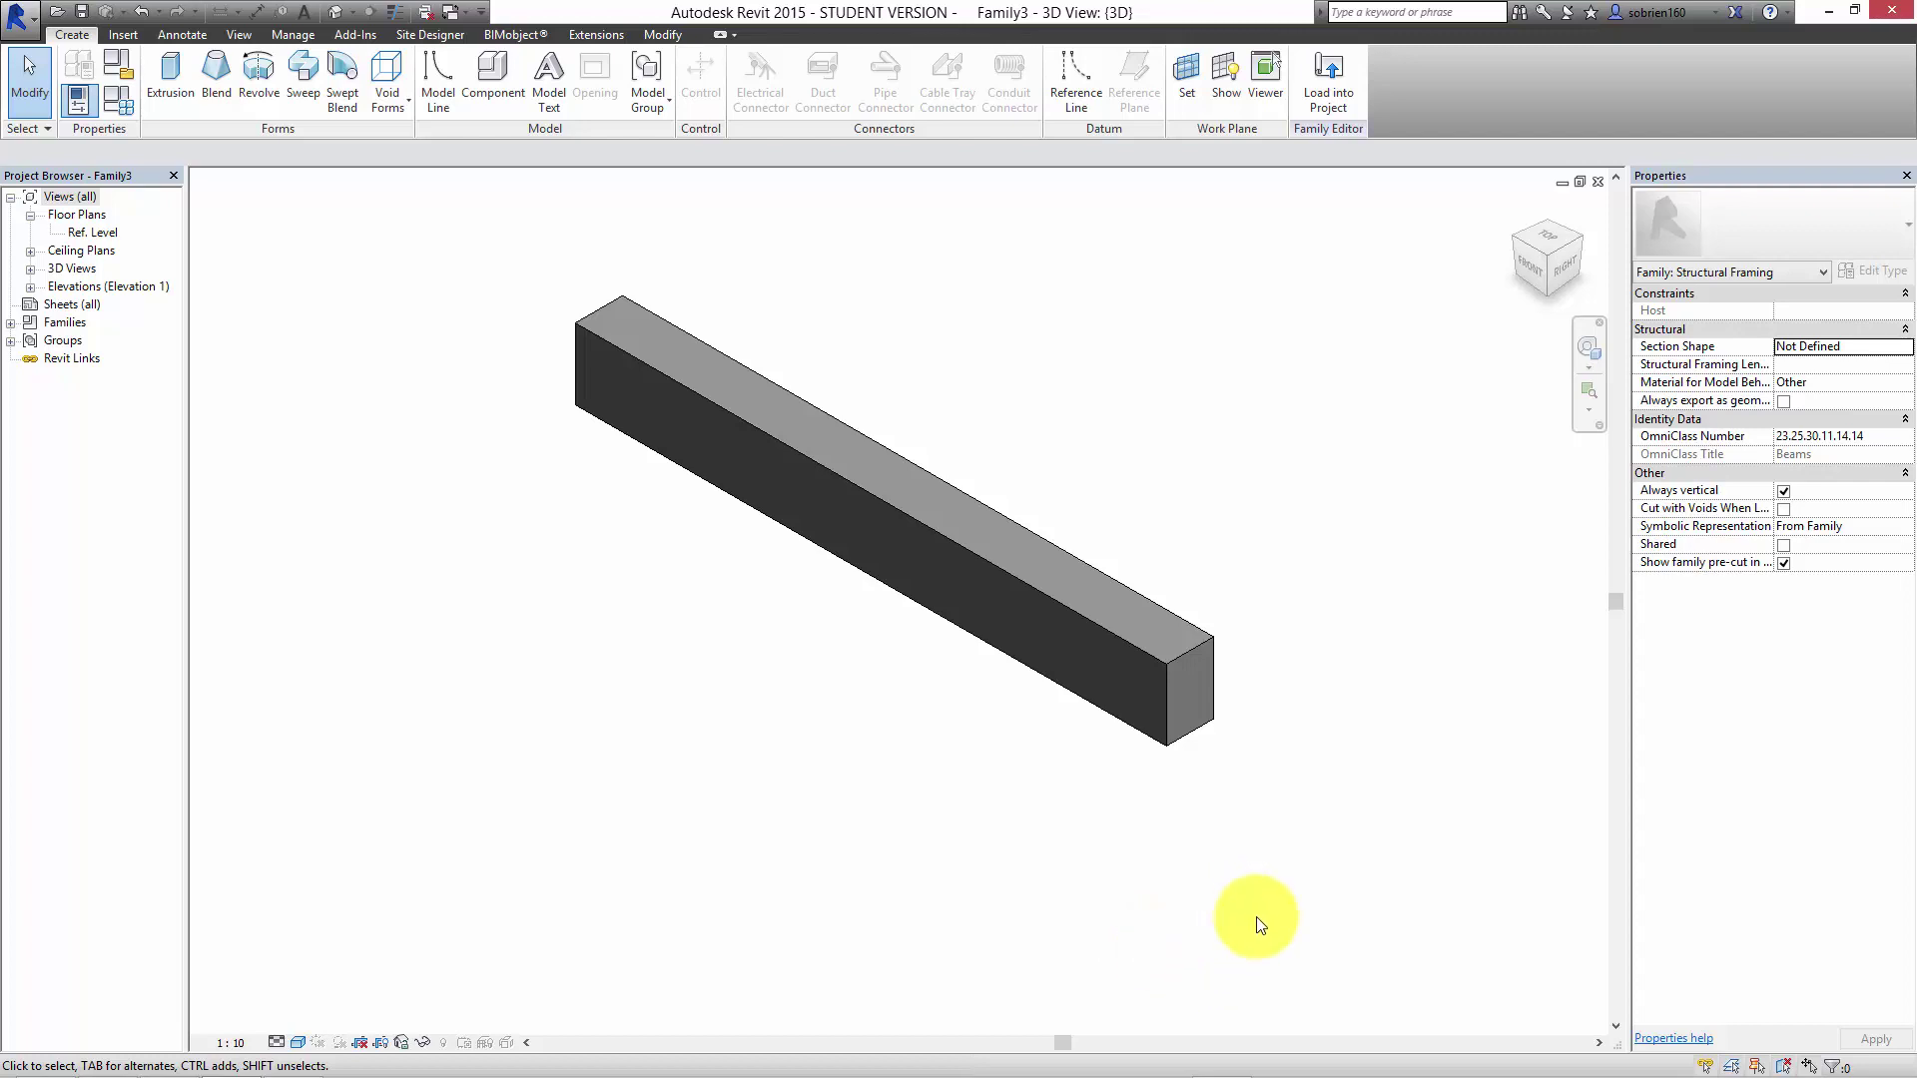
{"action": "mouse_move", "coordinate": [1259, 1074]}
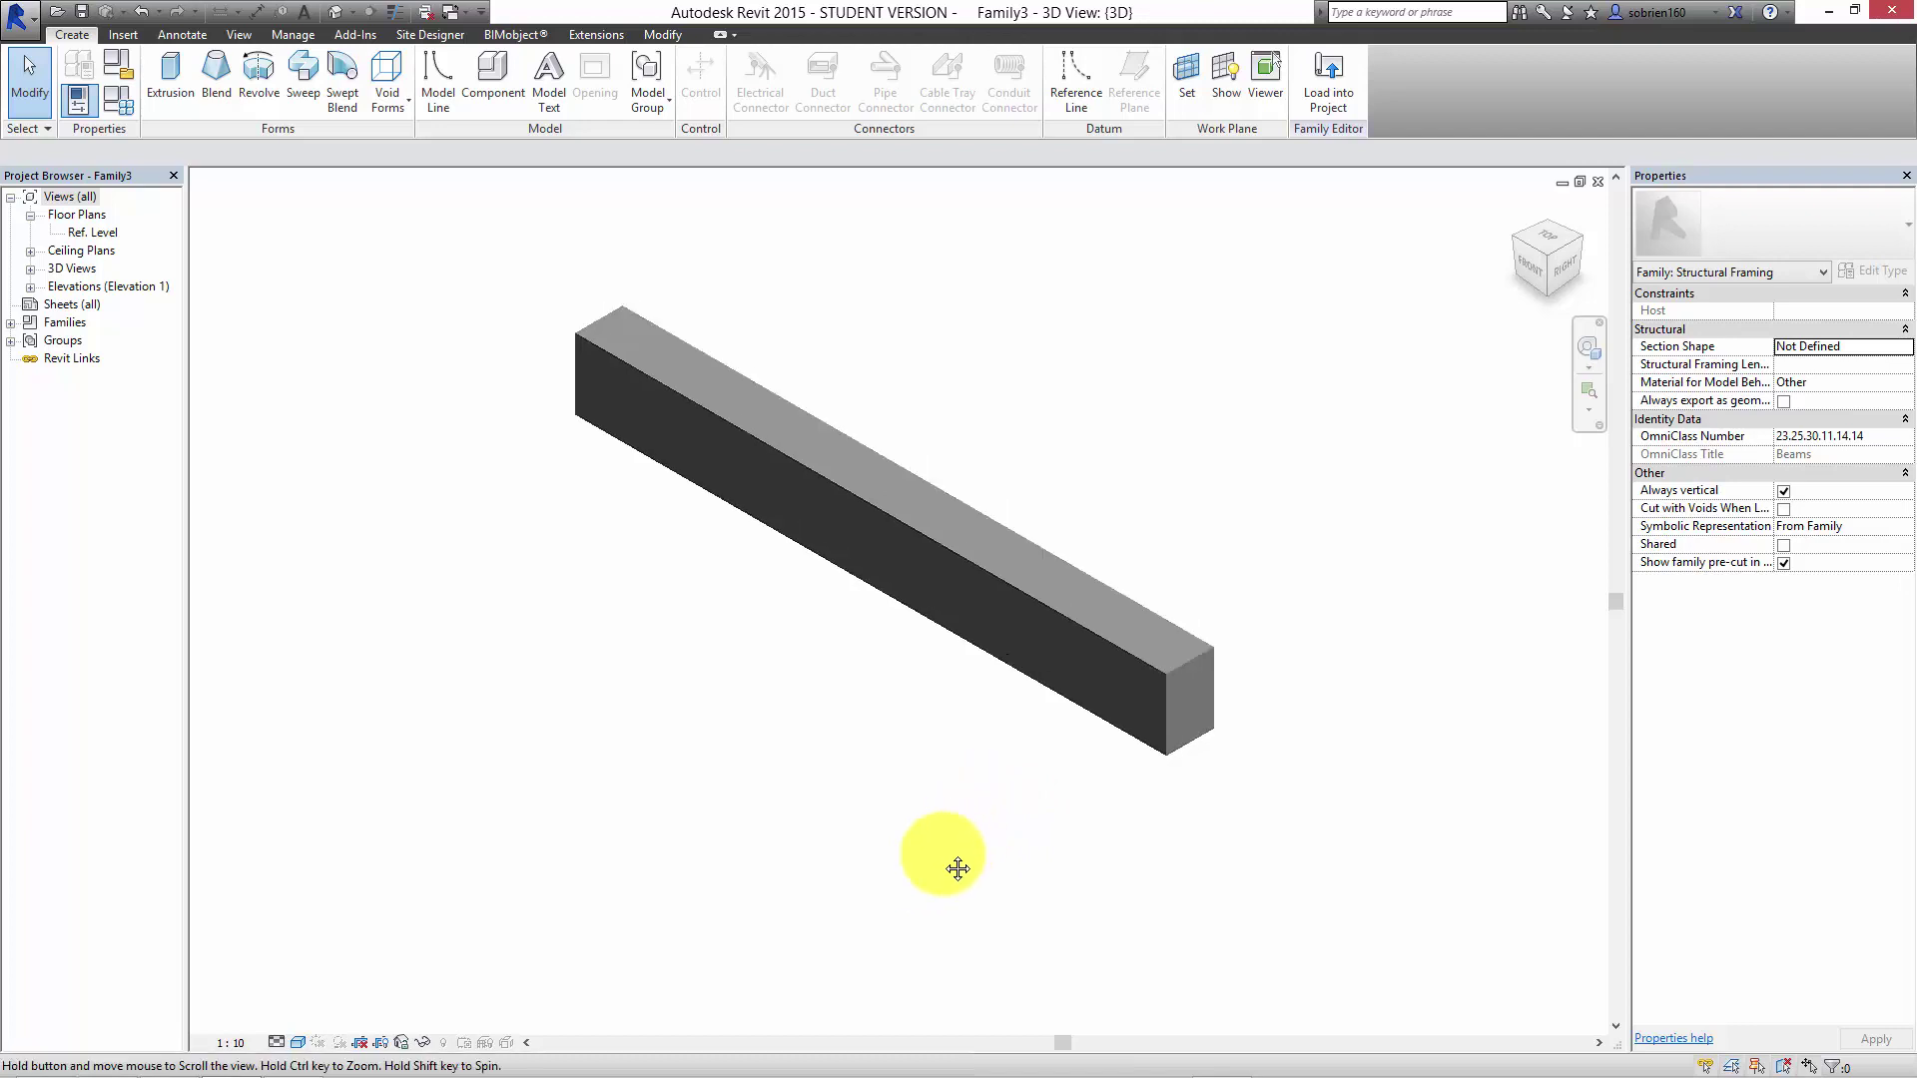
{"action": "scroll", "coordinate": [1000, 729], "scroll_direction": "up", "scroll_amount": 3}
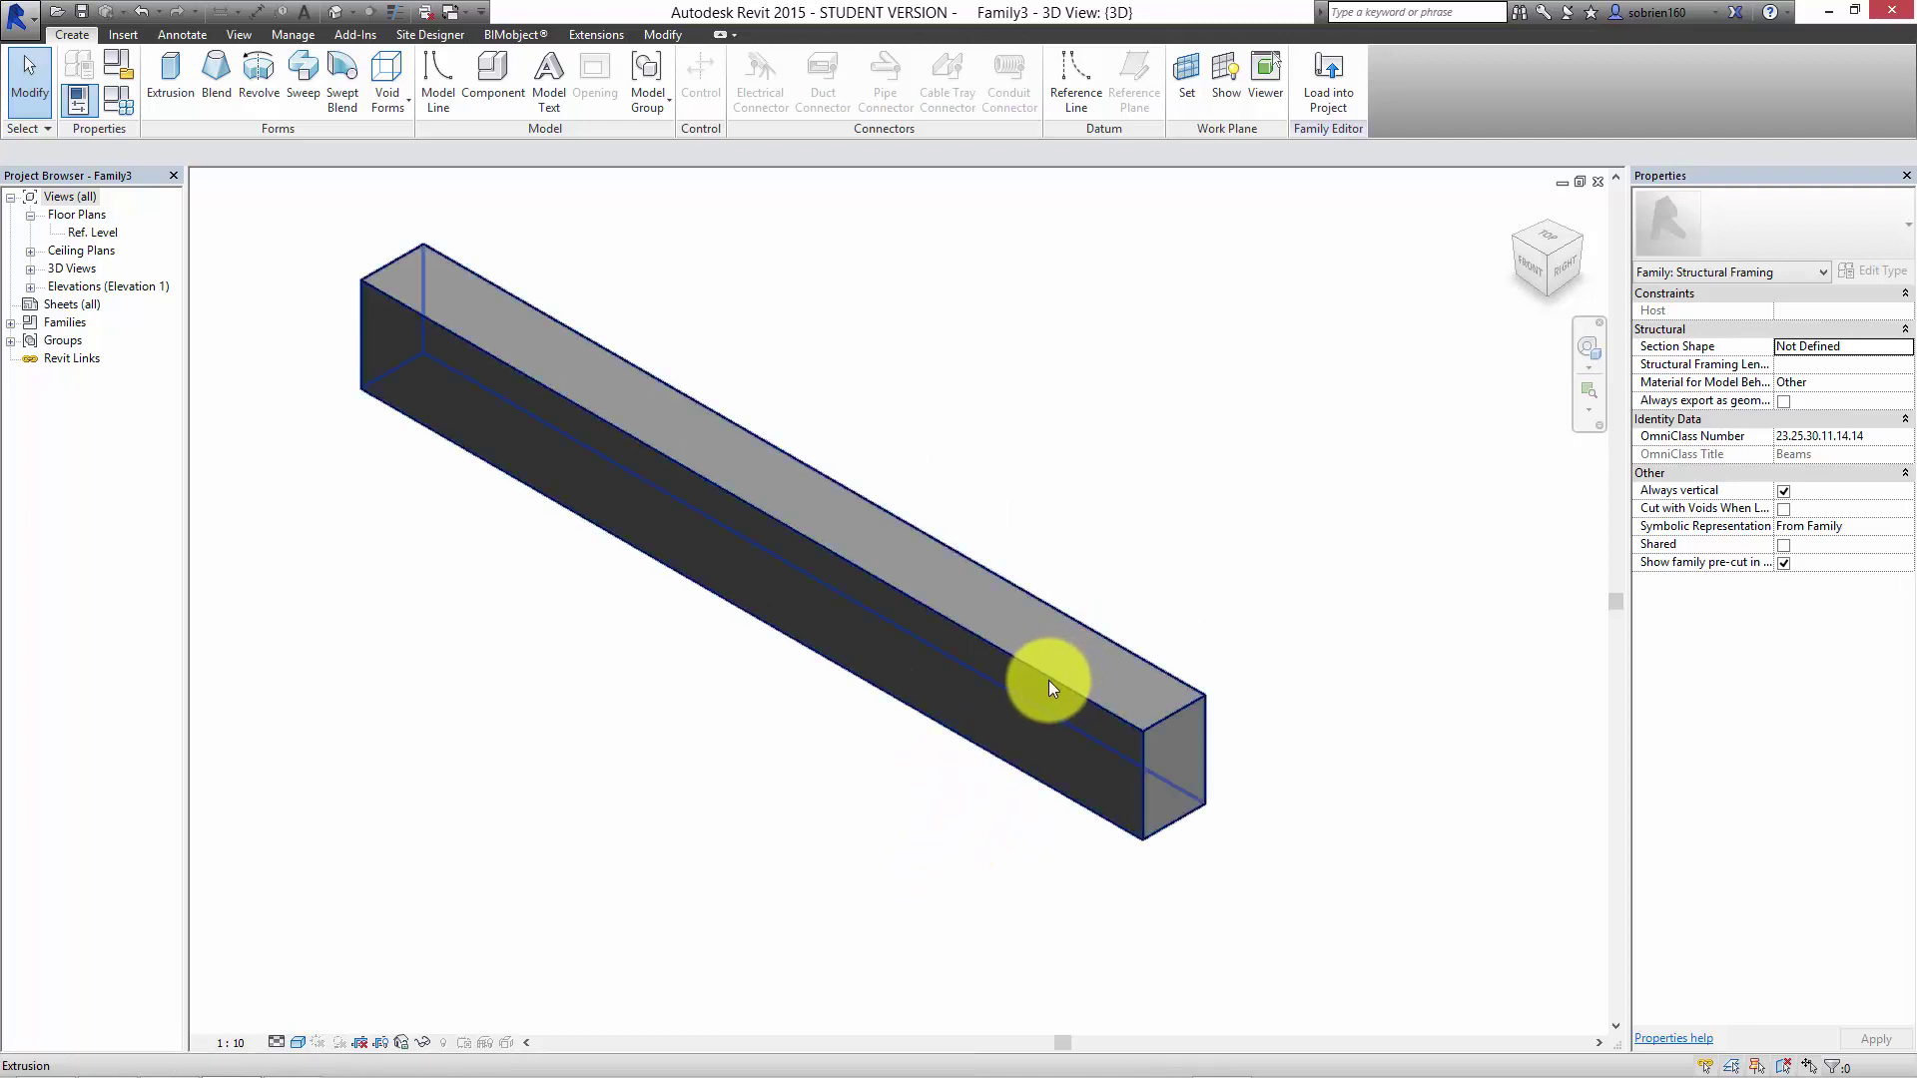
{"action": "left_click", "coordinate": [1048, 680]}
{"action": "left_click", "coordinate": [796, 839]}
{"action": "scroll", "coordinate": [790, 768], "scroll_direction": "down", "scroll_amount": 2}
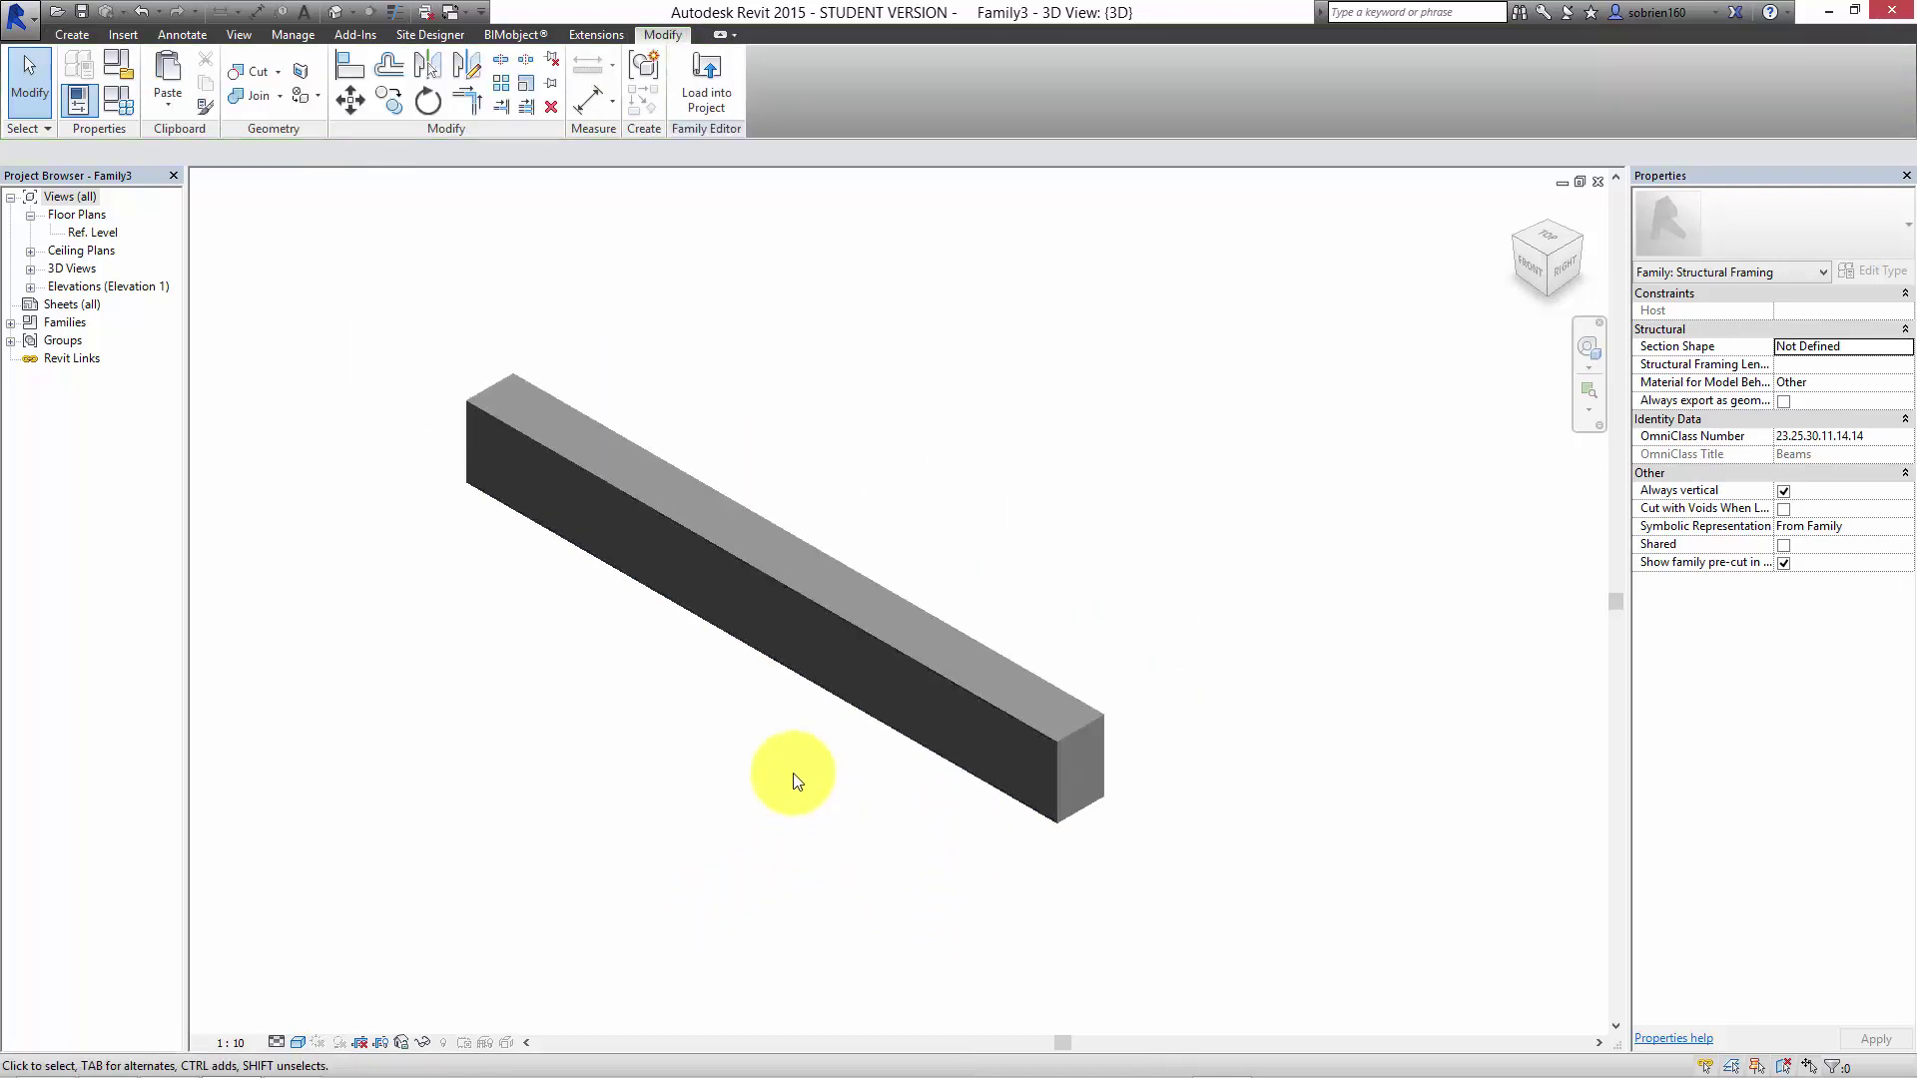
{"action": "left_click", "coordinate": [795, 407]}
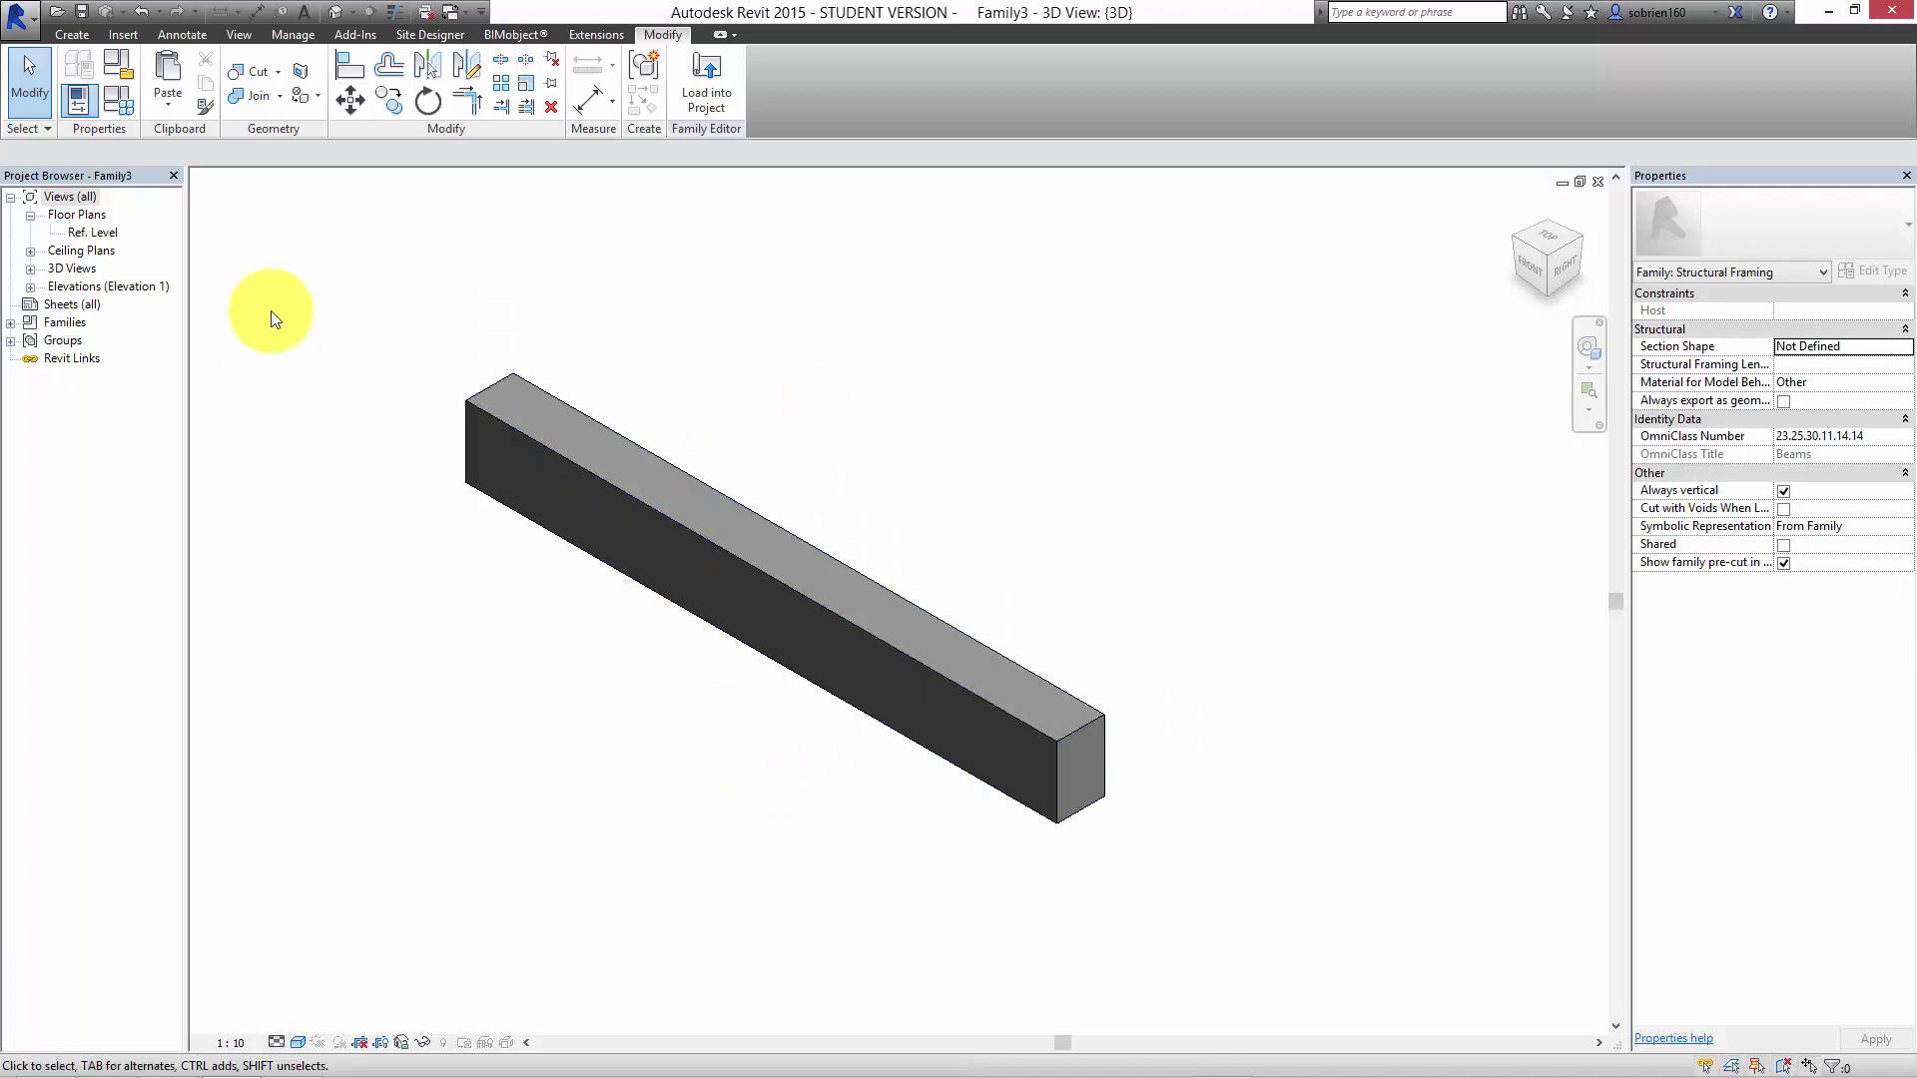
Open the Left elevation and examine the beam's cross-section around the reference level and centre plane.
{"action": "left_click", "coordinate": [31, 288]}
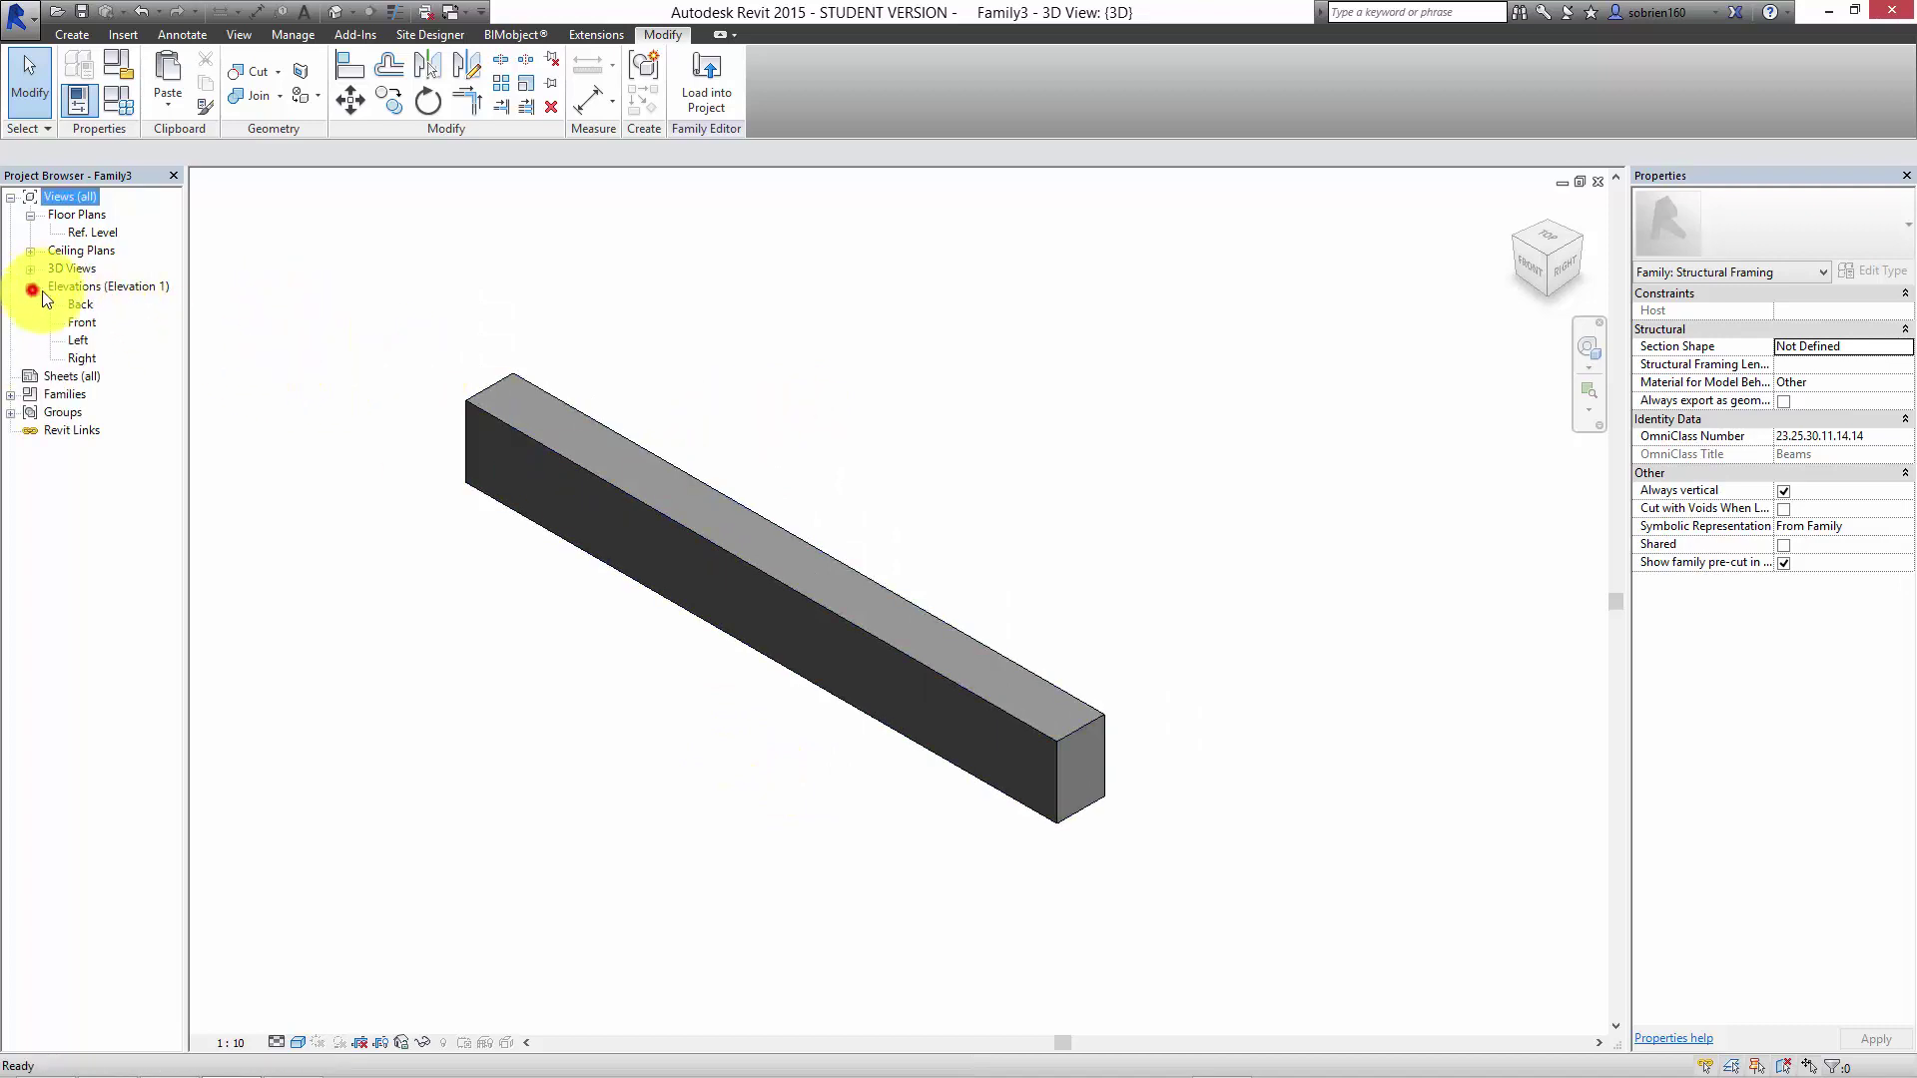
{"action": "double_click", "coordinate": [79, 340]}
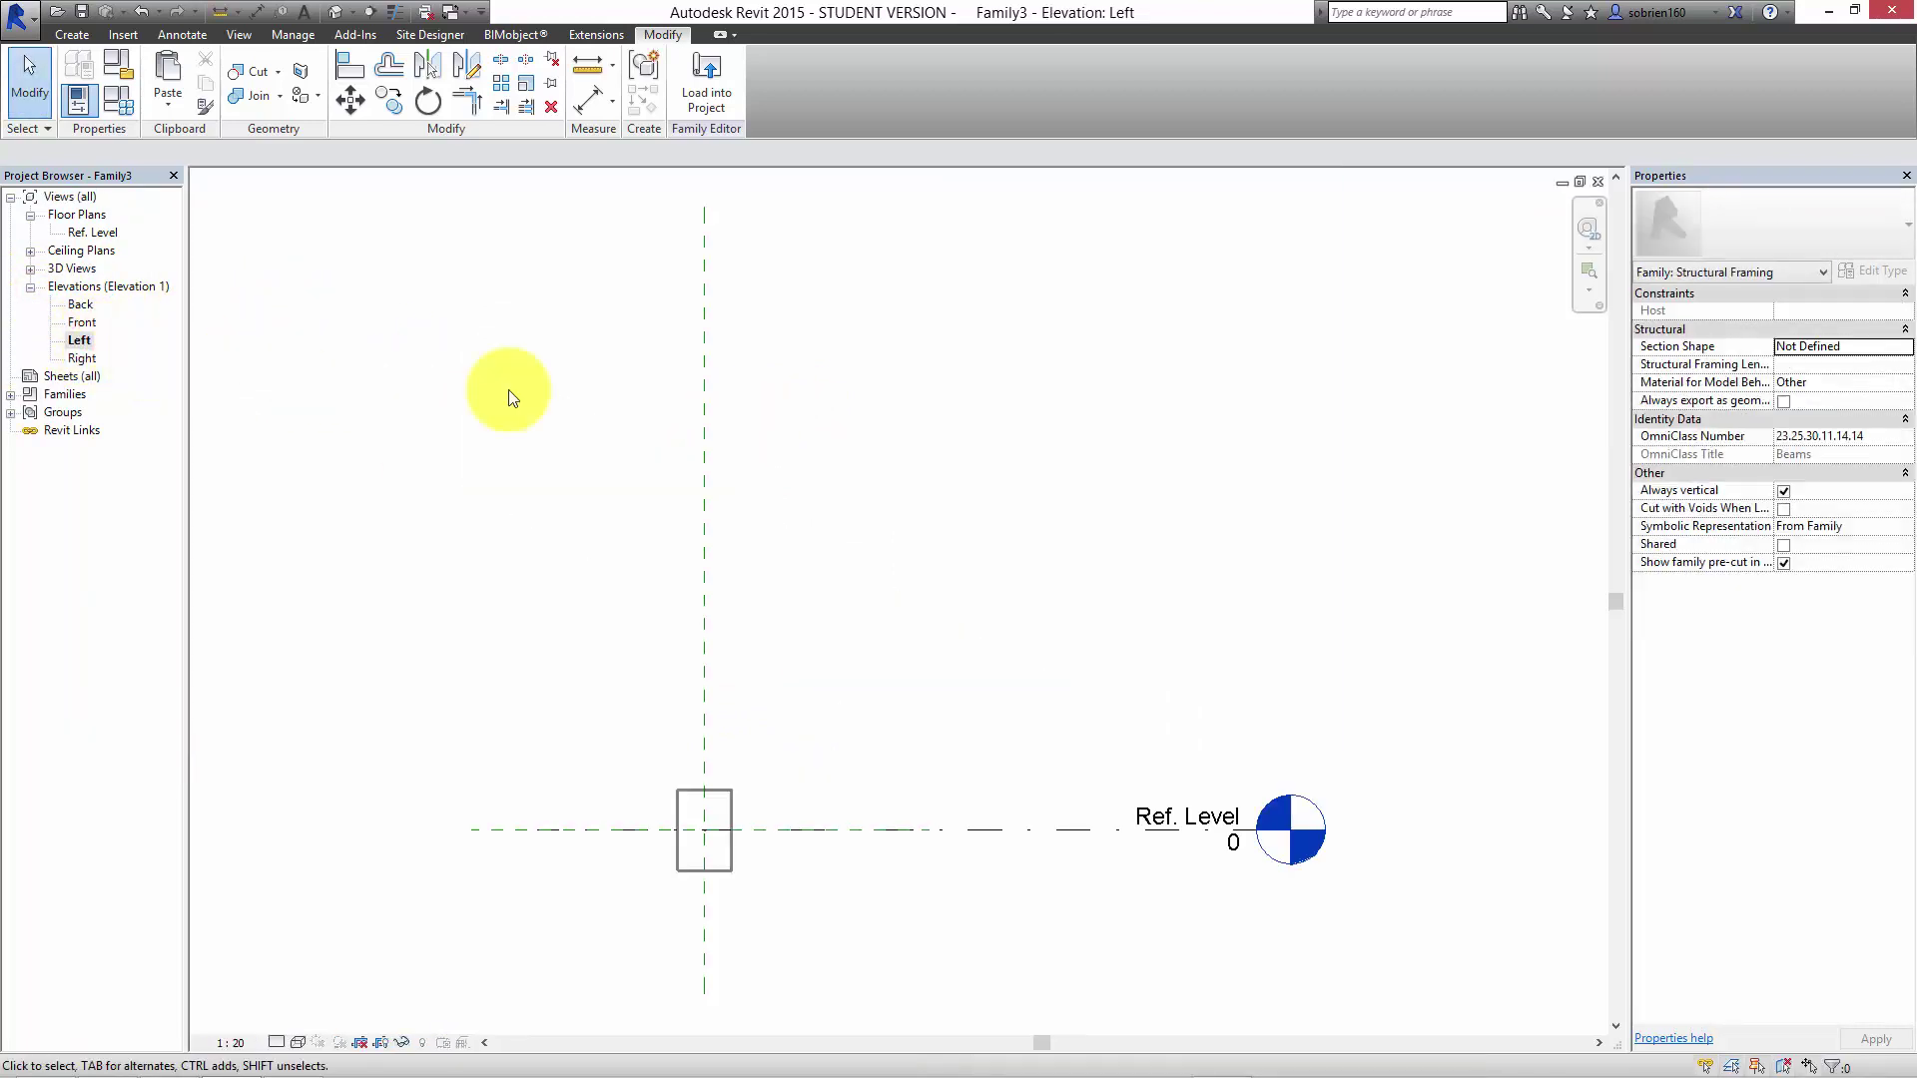
{"action": "middle_click_drag", "start_coordinate": [1431, 796], "coordinate": [1389, 715]}
{"action": "scroll", "coordinate": [854, 742], "scroll_direction": "up", "scroll_amount": 2}
{"action": "scroll", "coordinate": [658, 689], "scroll_direction": "up", "scroll_amount": 2}
{"action": "scroll", "coordinate": [1016, 761], "scroll_direction": "down", "scroll_amount": 2}
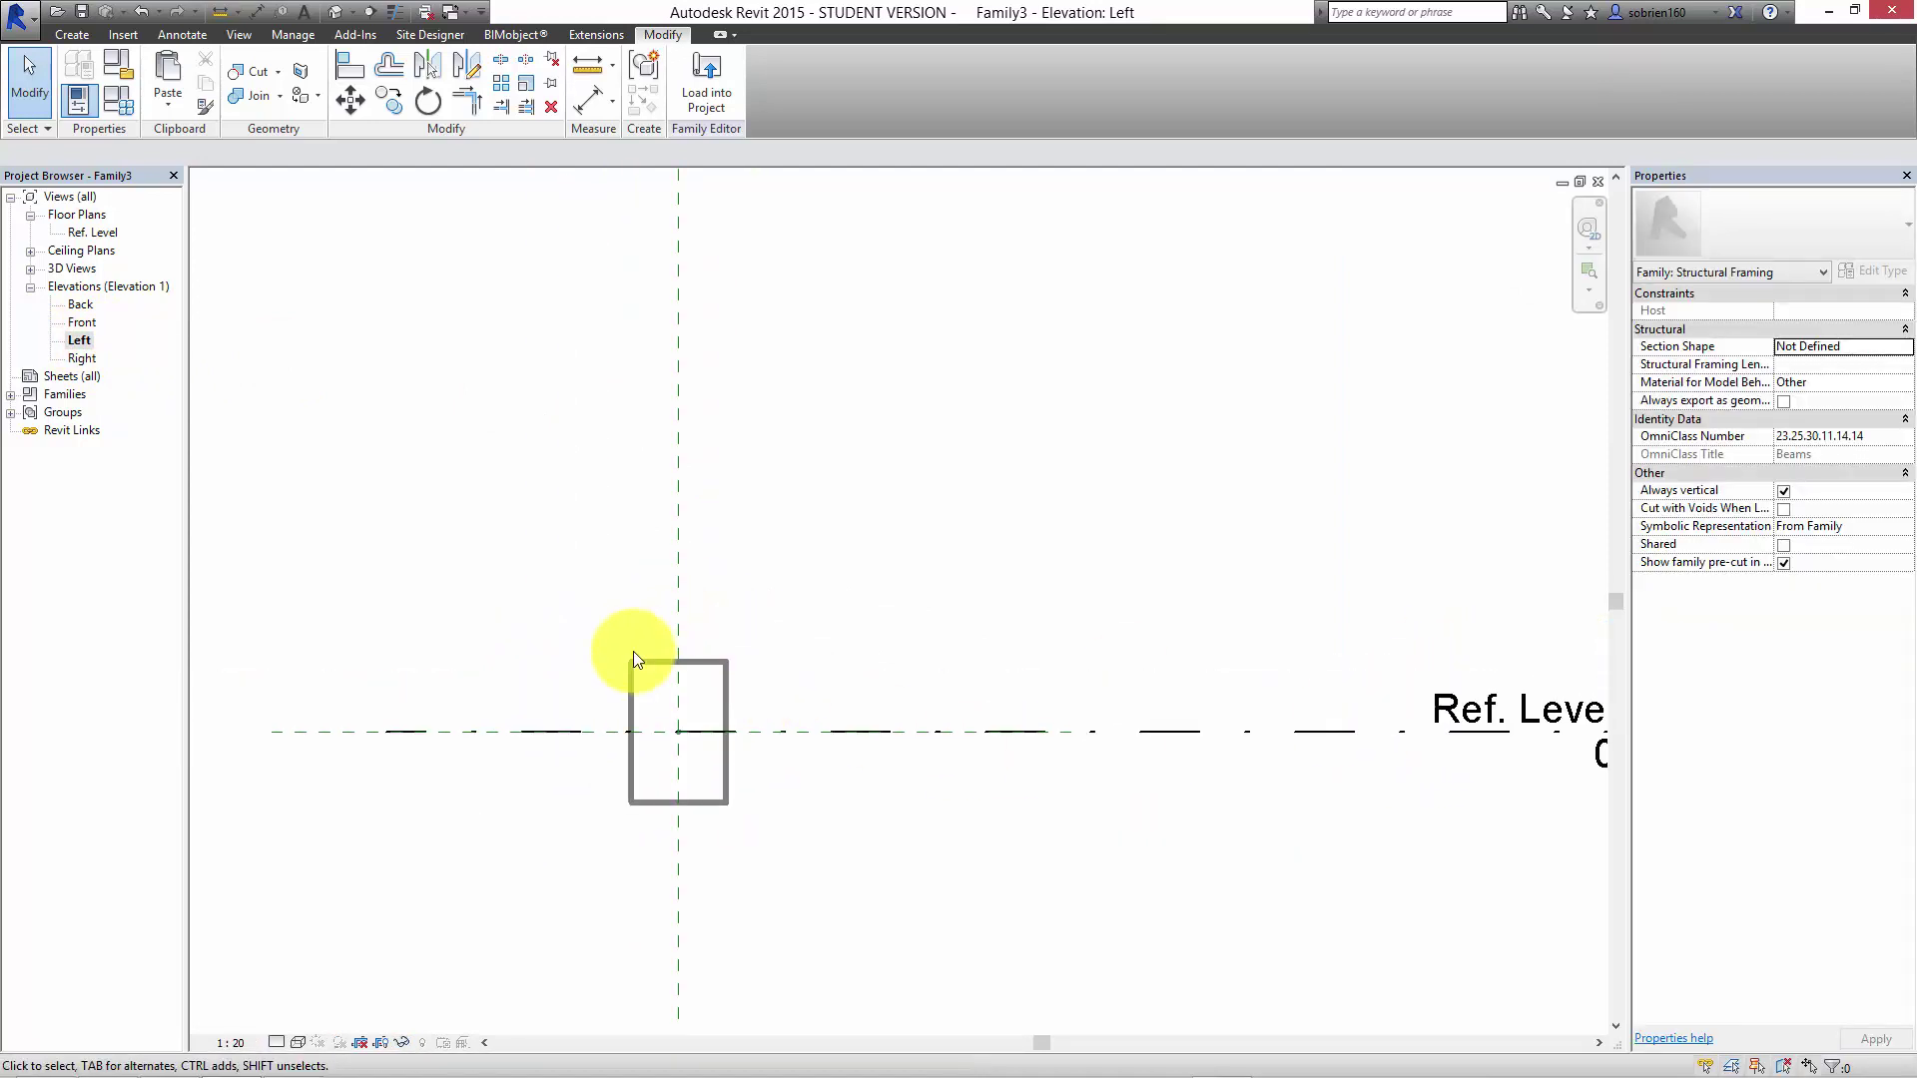
{"action": "middle_click_drag", "start_coordinate": [595, 597], "coordinate": [598, 602]}
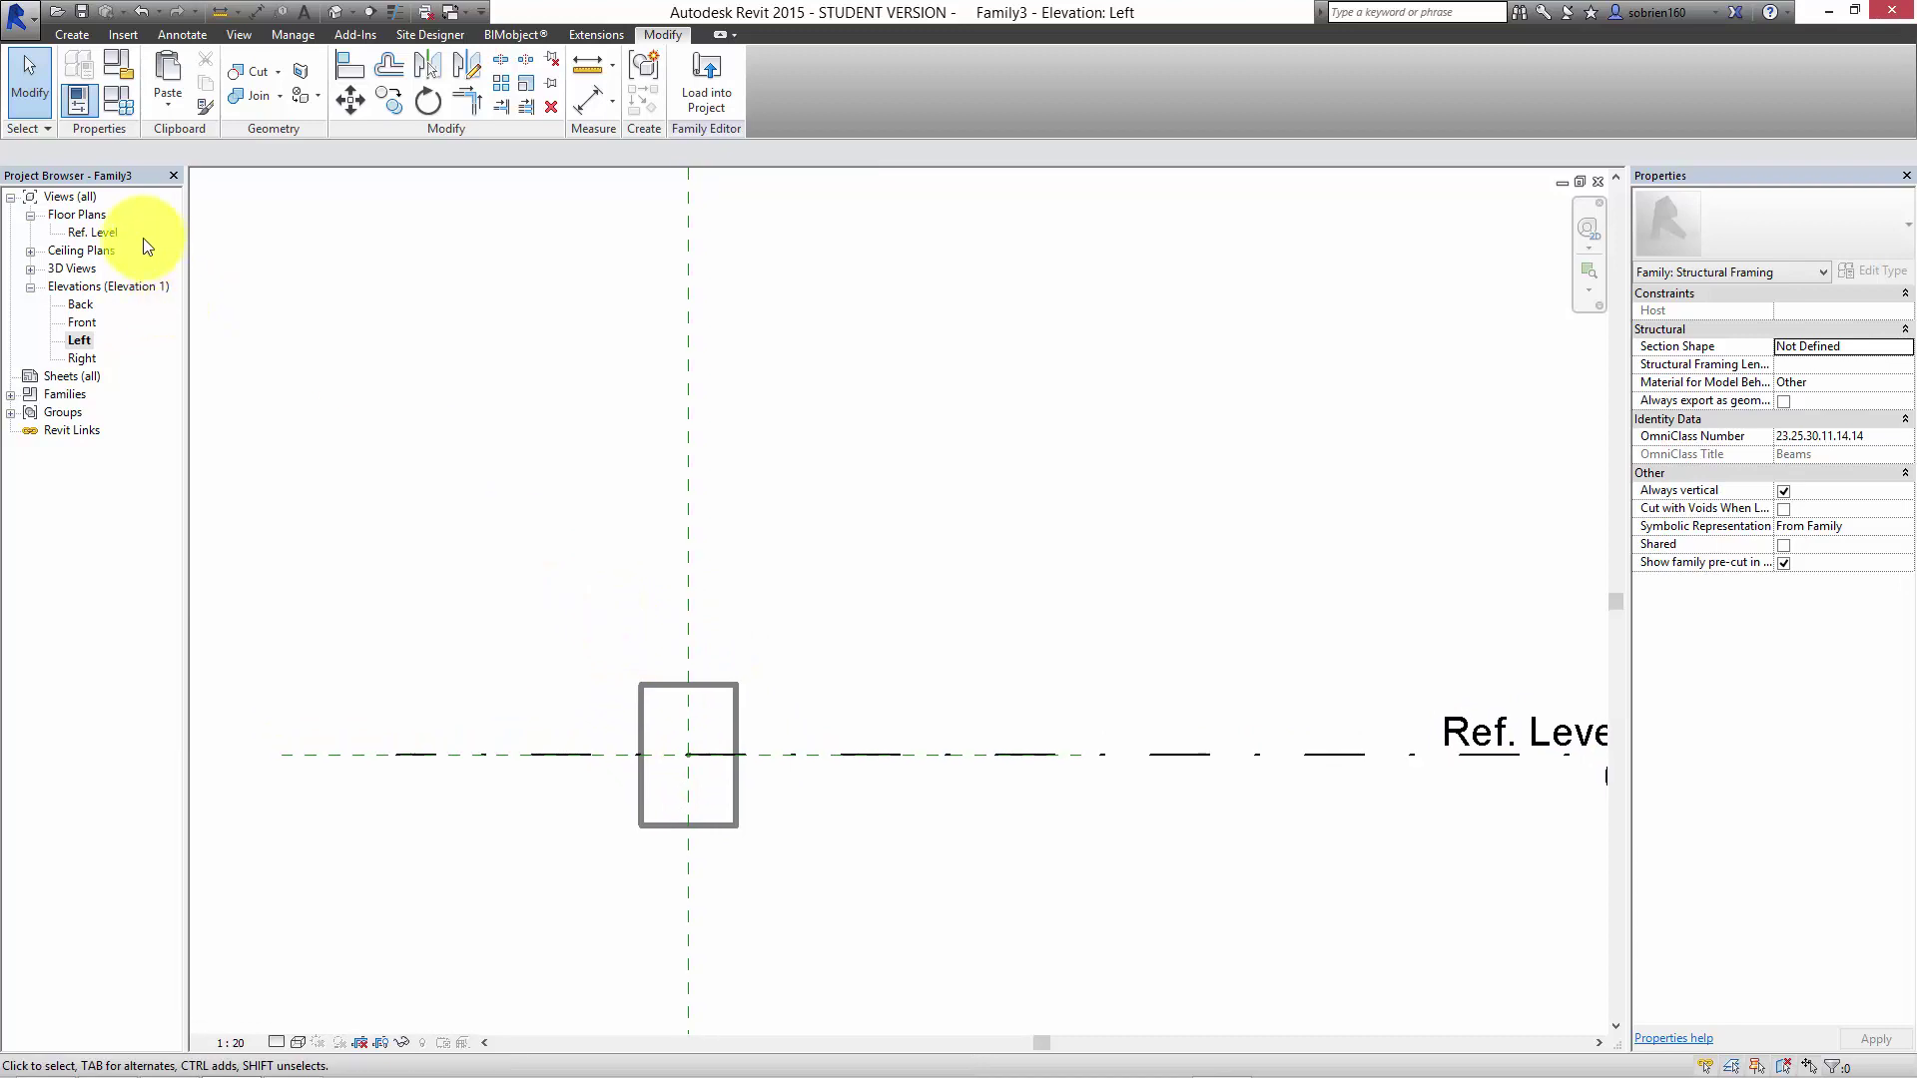
Return to the Ref. Level floor plan and inspect the Length dimension above the beam.
{"action": "double_click", "coordinate": [100, 233]}
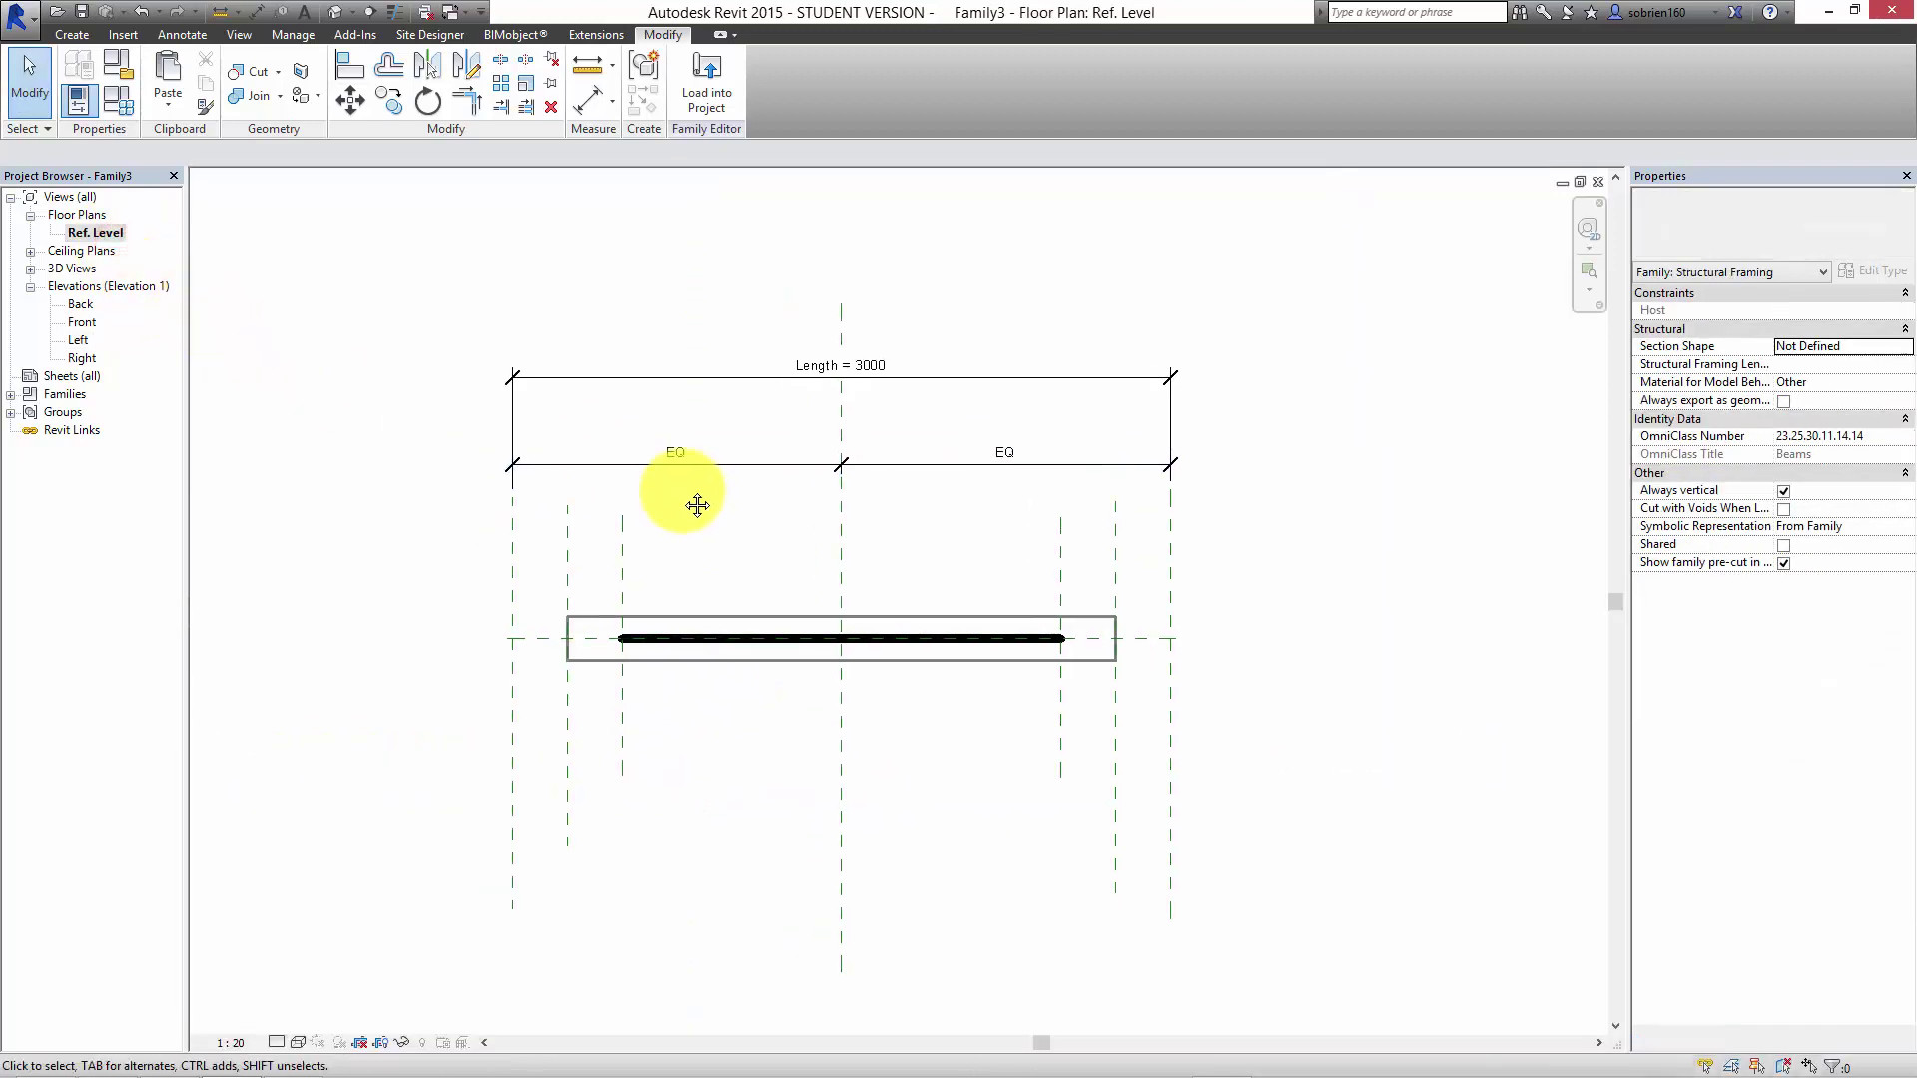
{"action": "scroll", "coordinate": [512, 660], "scroll_direction": "up", "scroll_amount": 1}
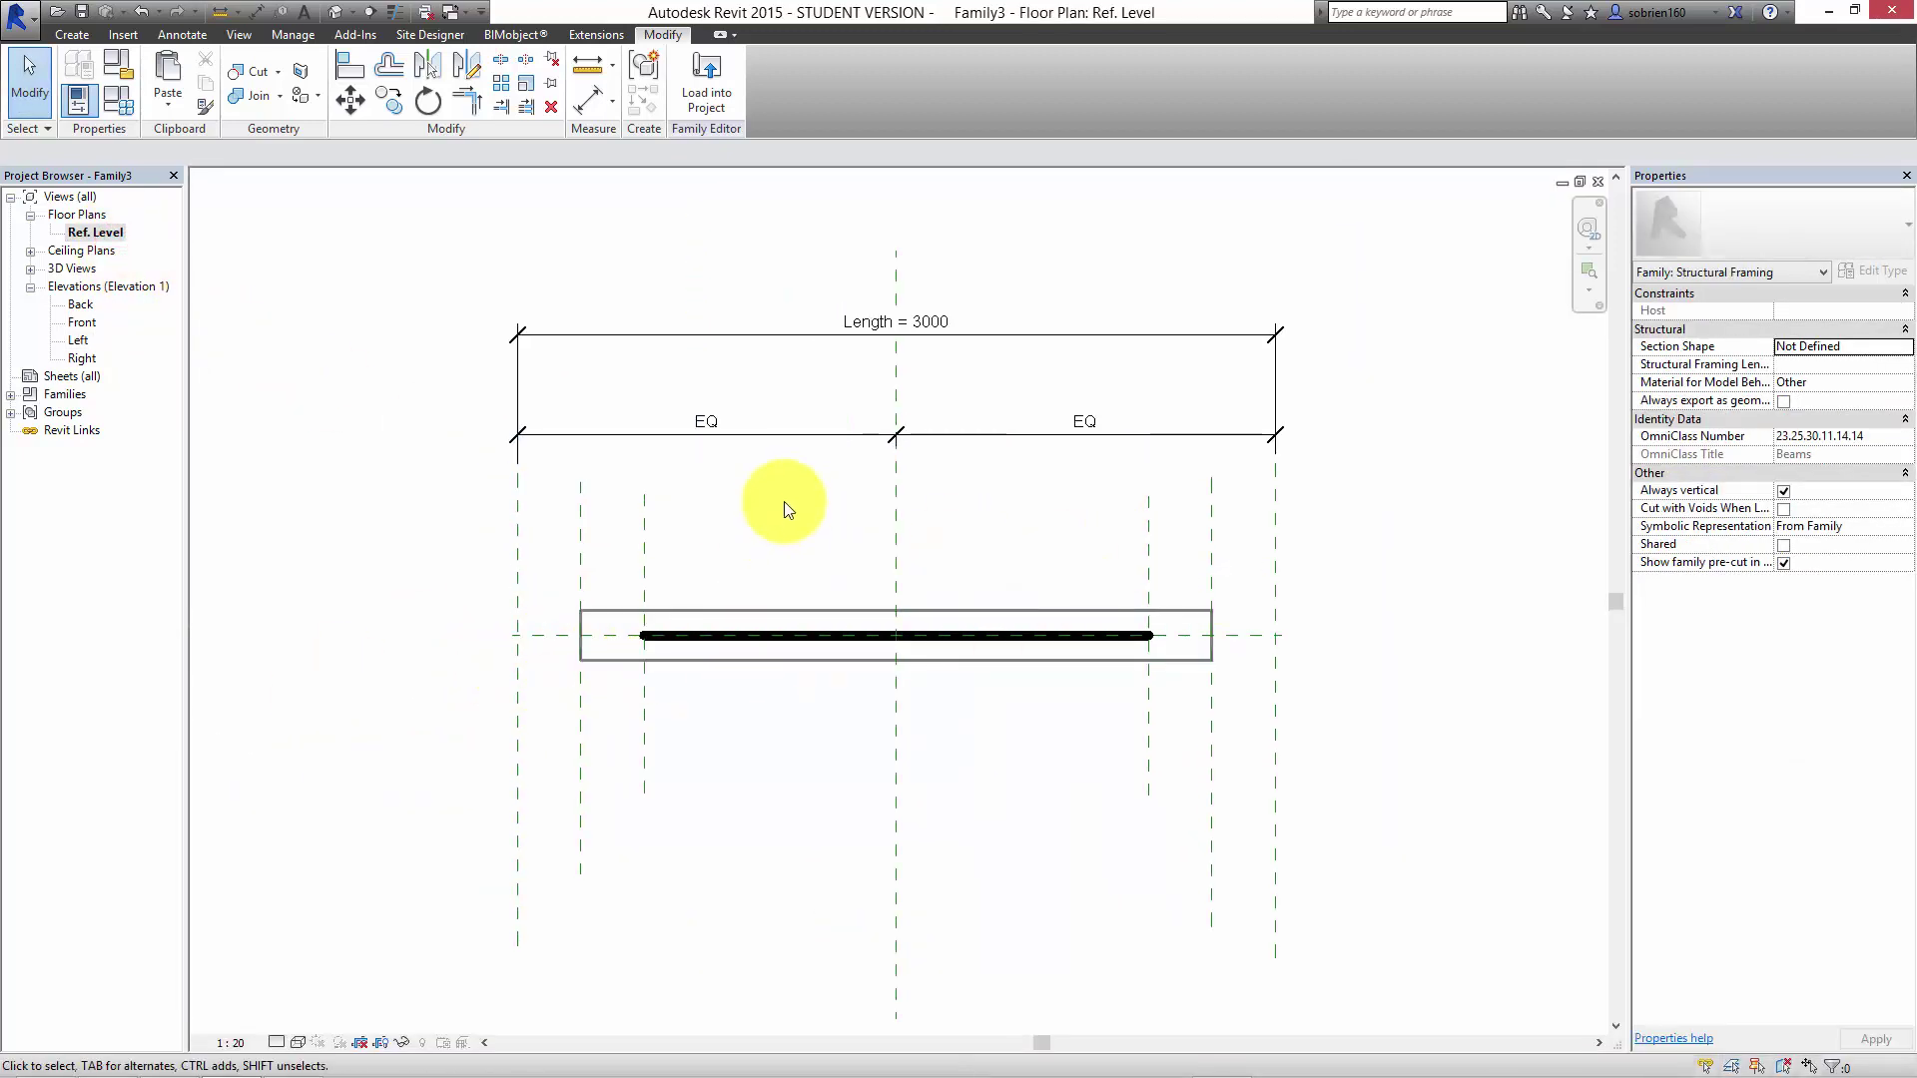
{"action": "left_click", "coordinate": [891, 320]}
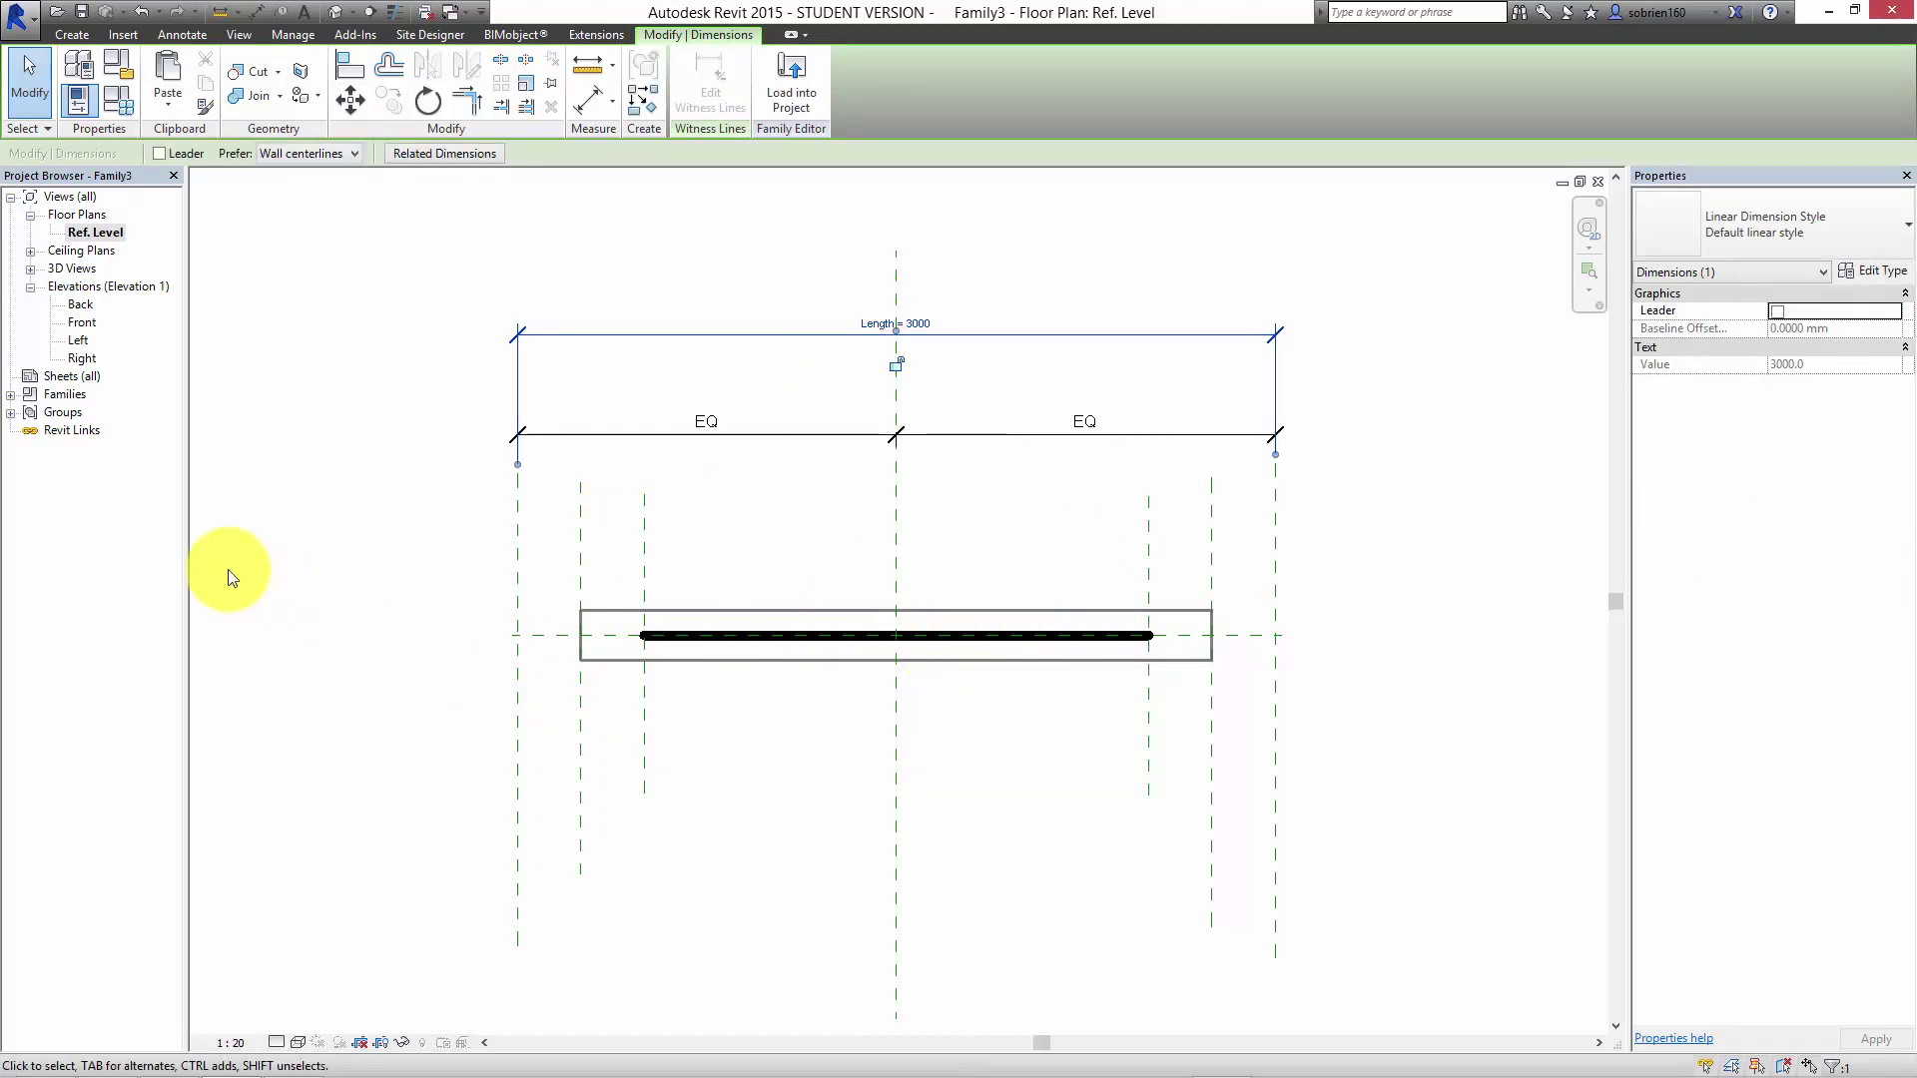
{"action": "left_click", "coordinate": [242, 462]}
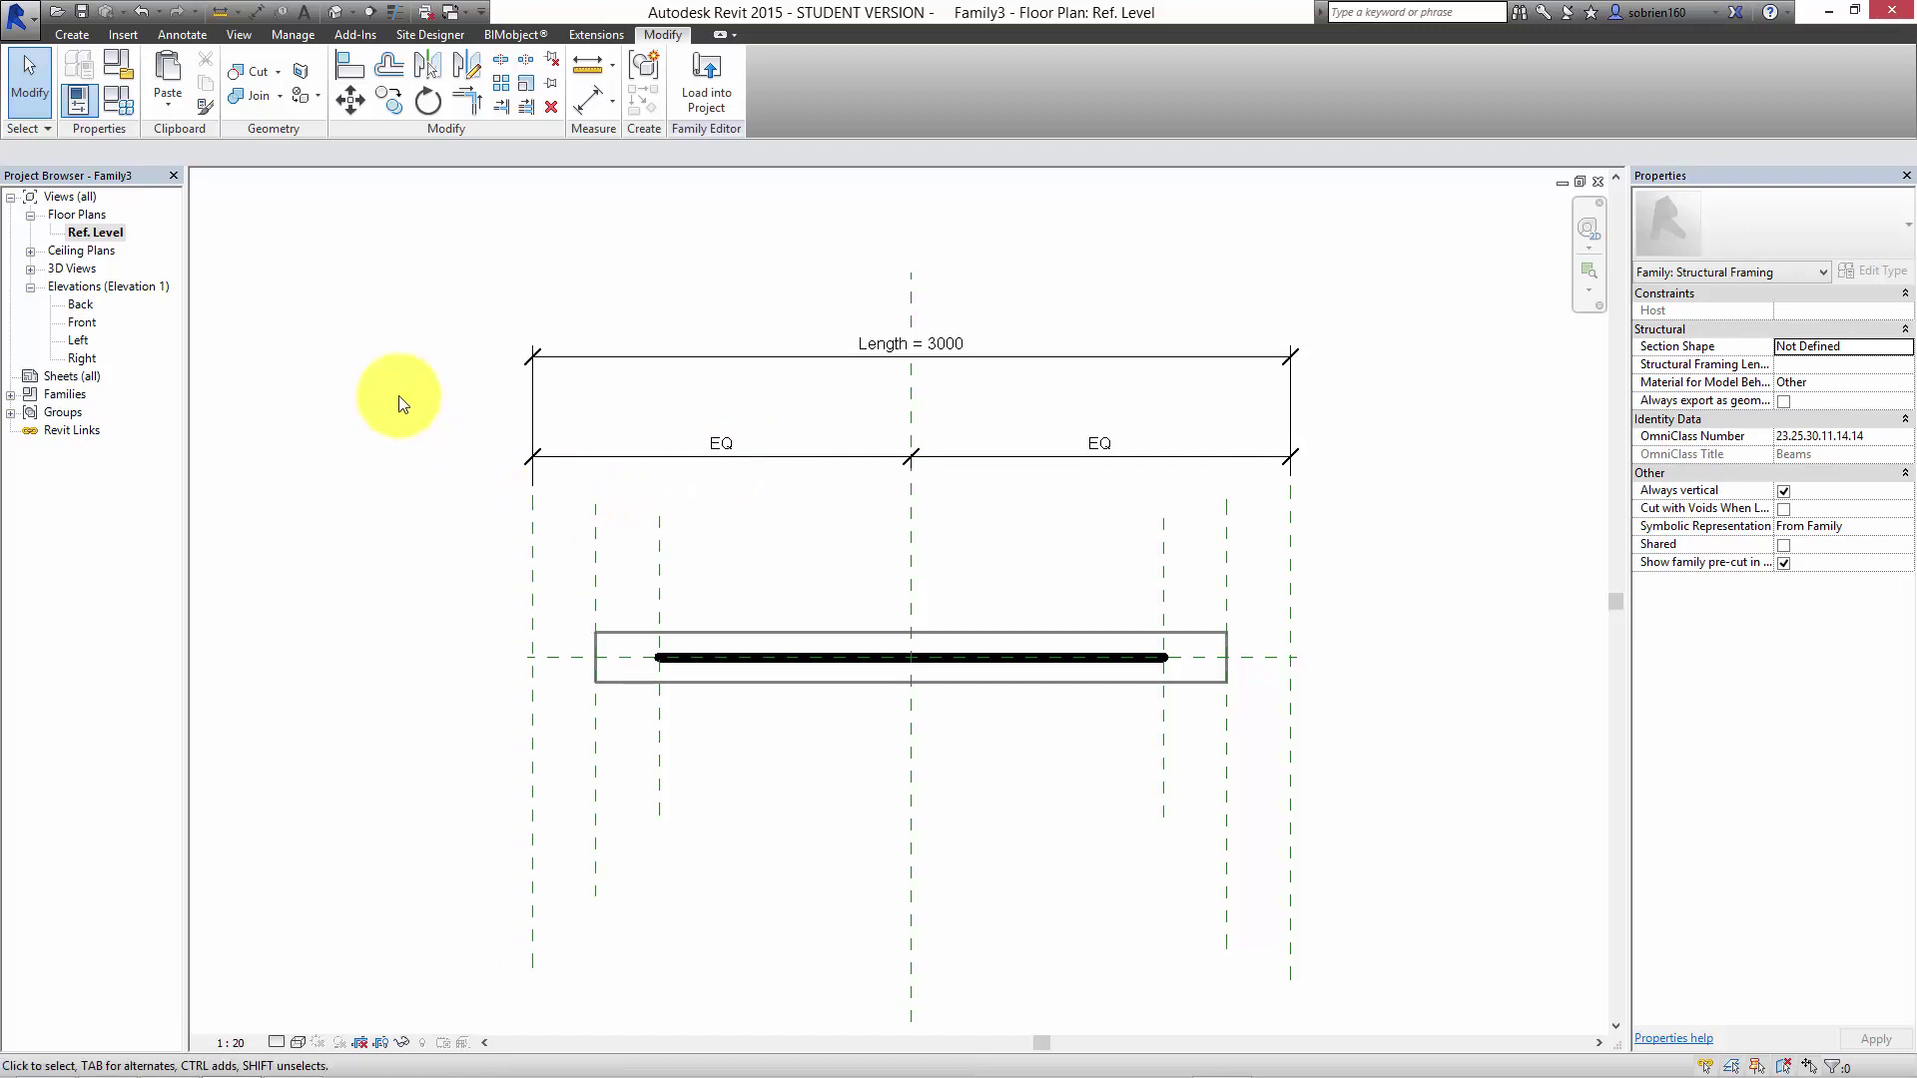
Save the beam family to the Desktop as beam 2i.
{"action": "left_click", "coordinate": [27, 22]}
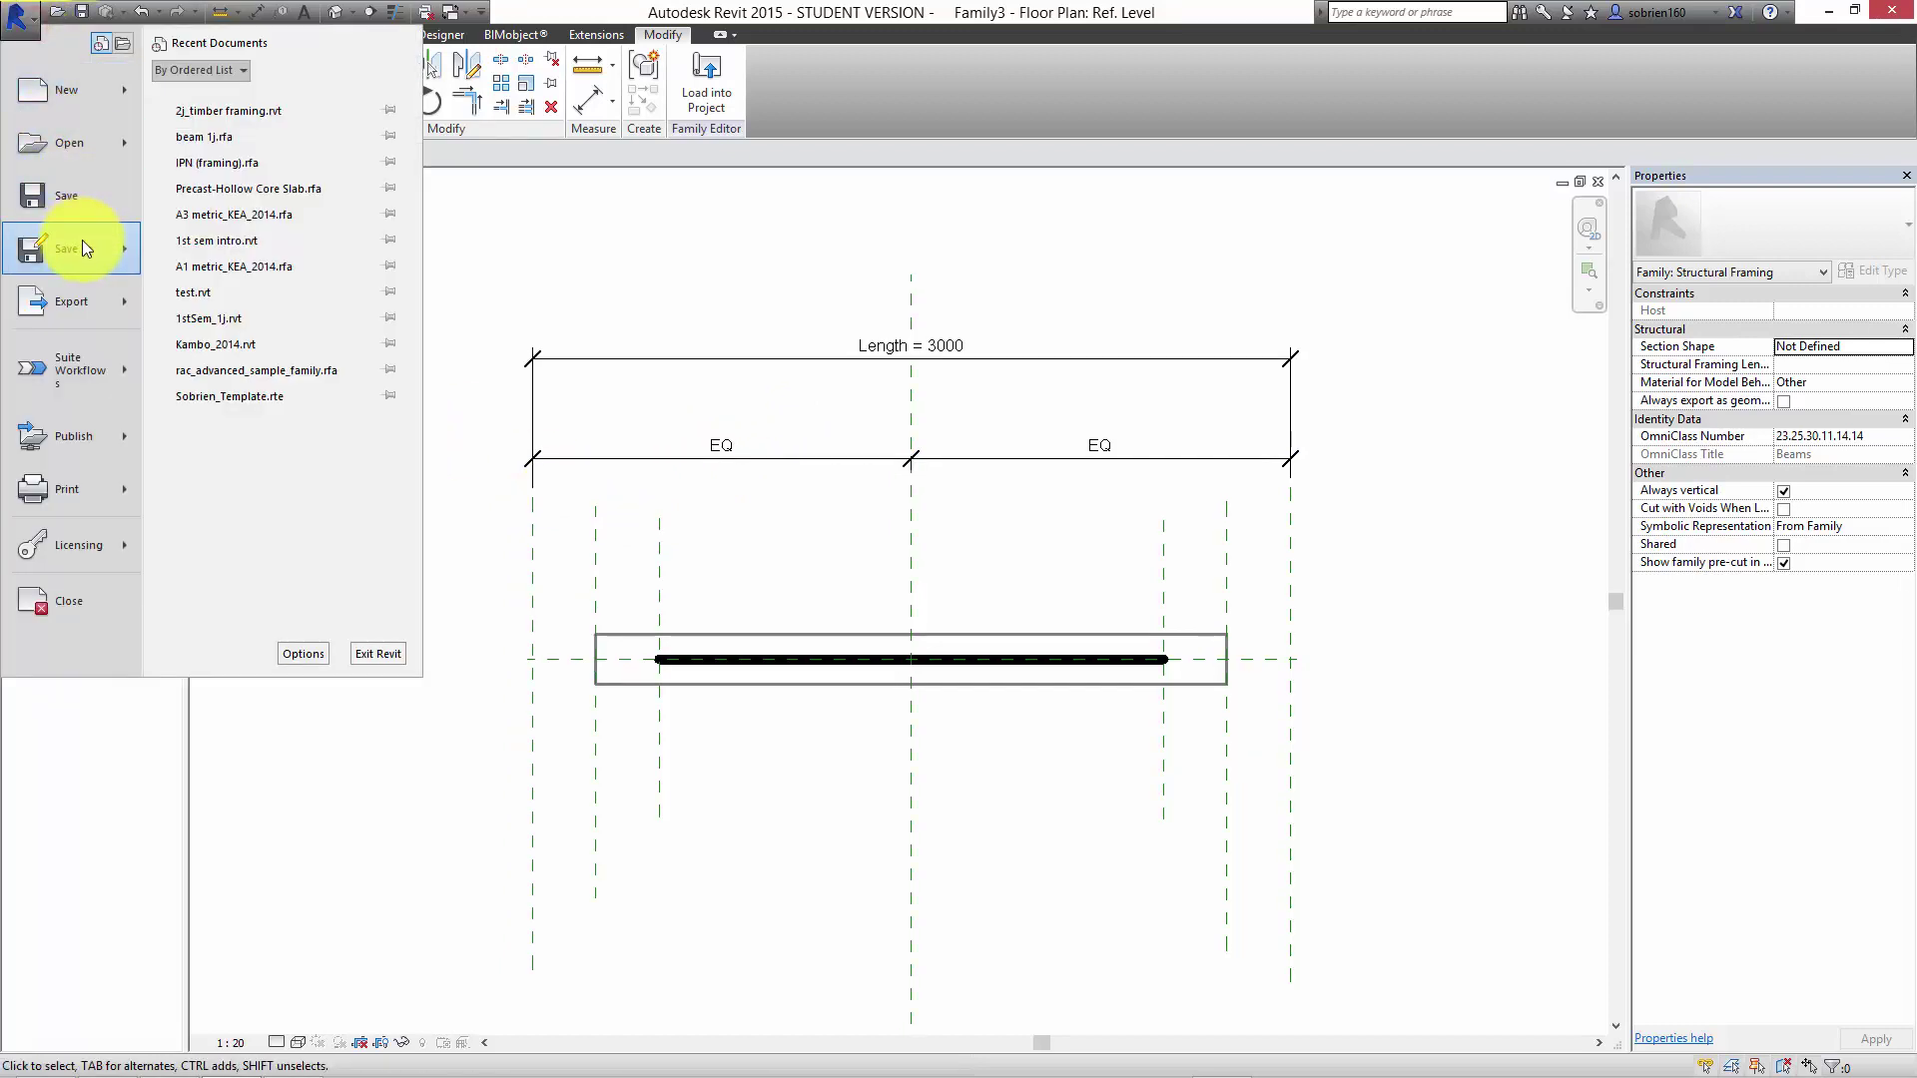
{"action": "mouse_move", "coordinate": [82, 240]}
{"action": "left_click", "coordinate": [204, 165]}
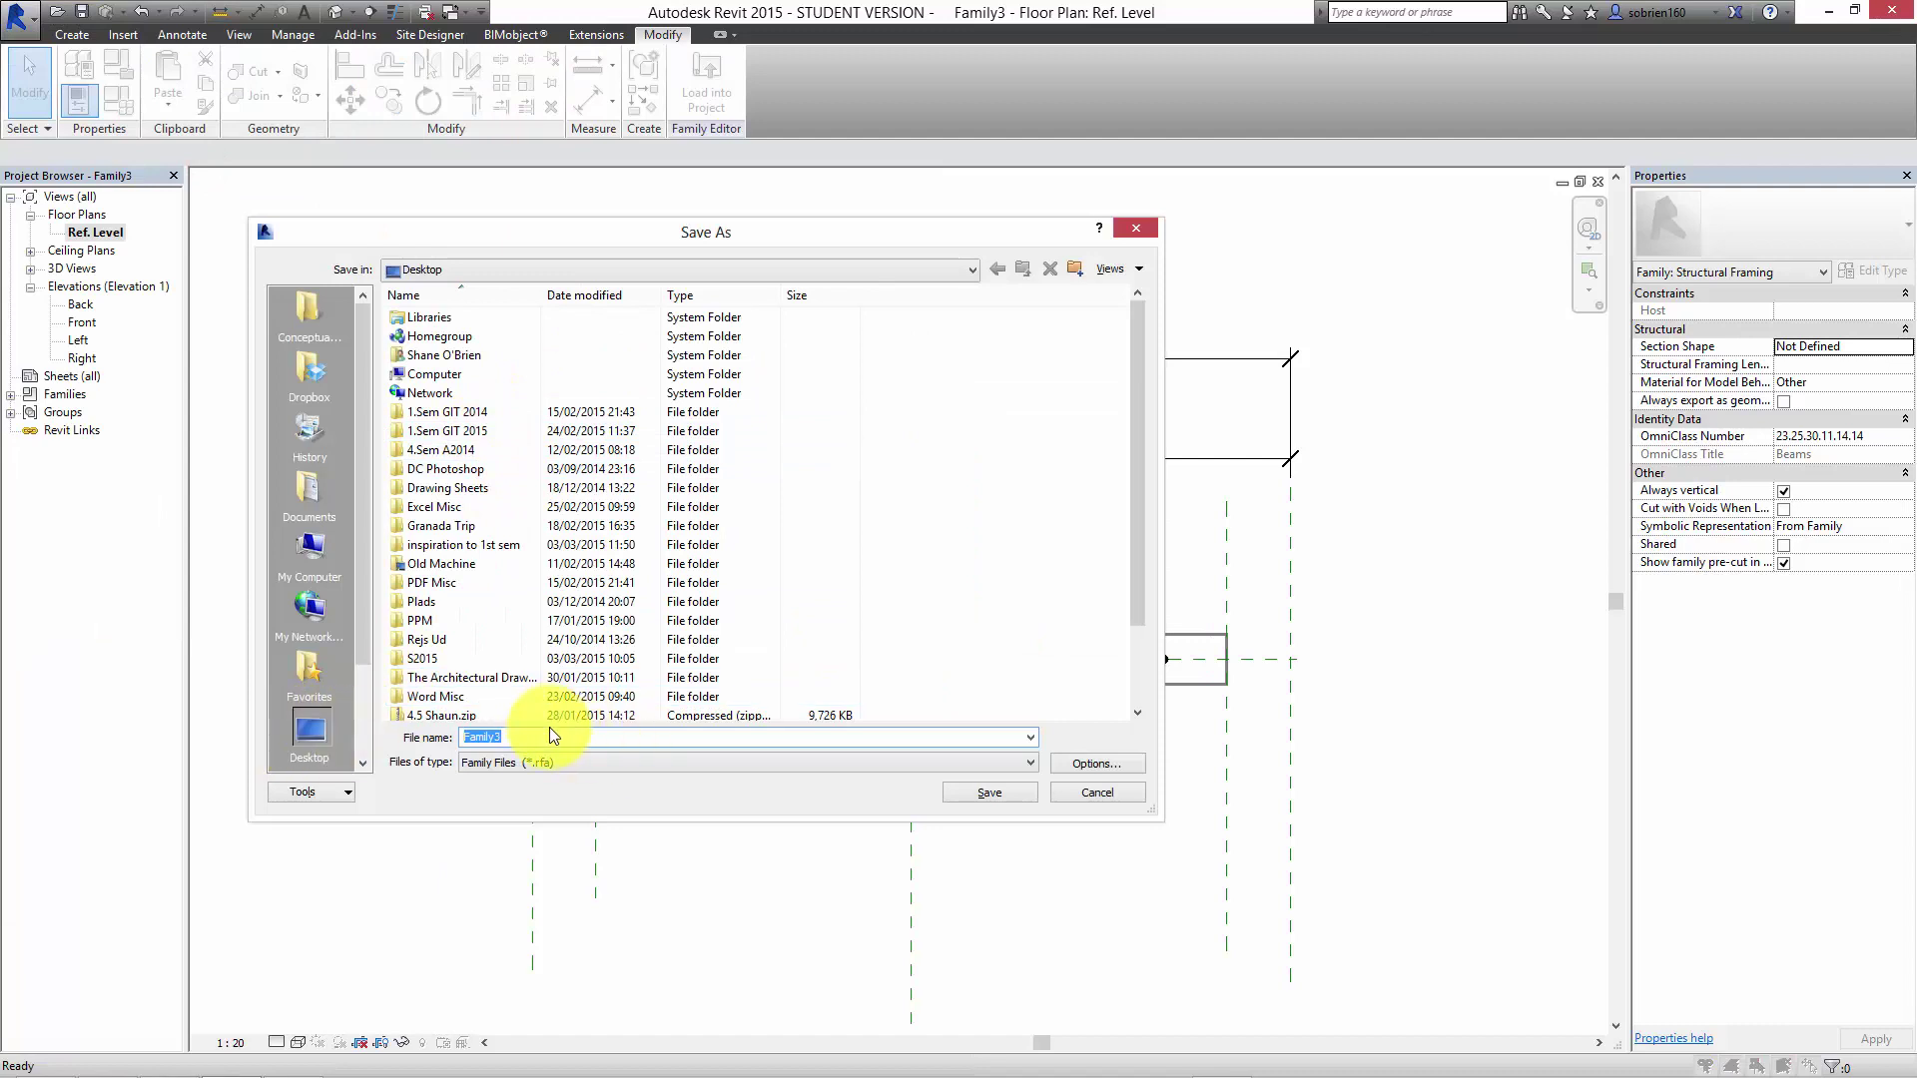
{"action": "type", "text": "beam "}
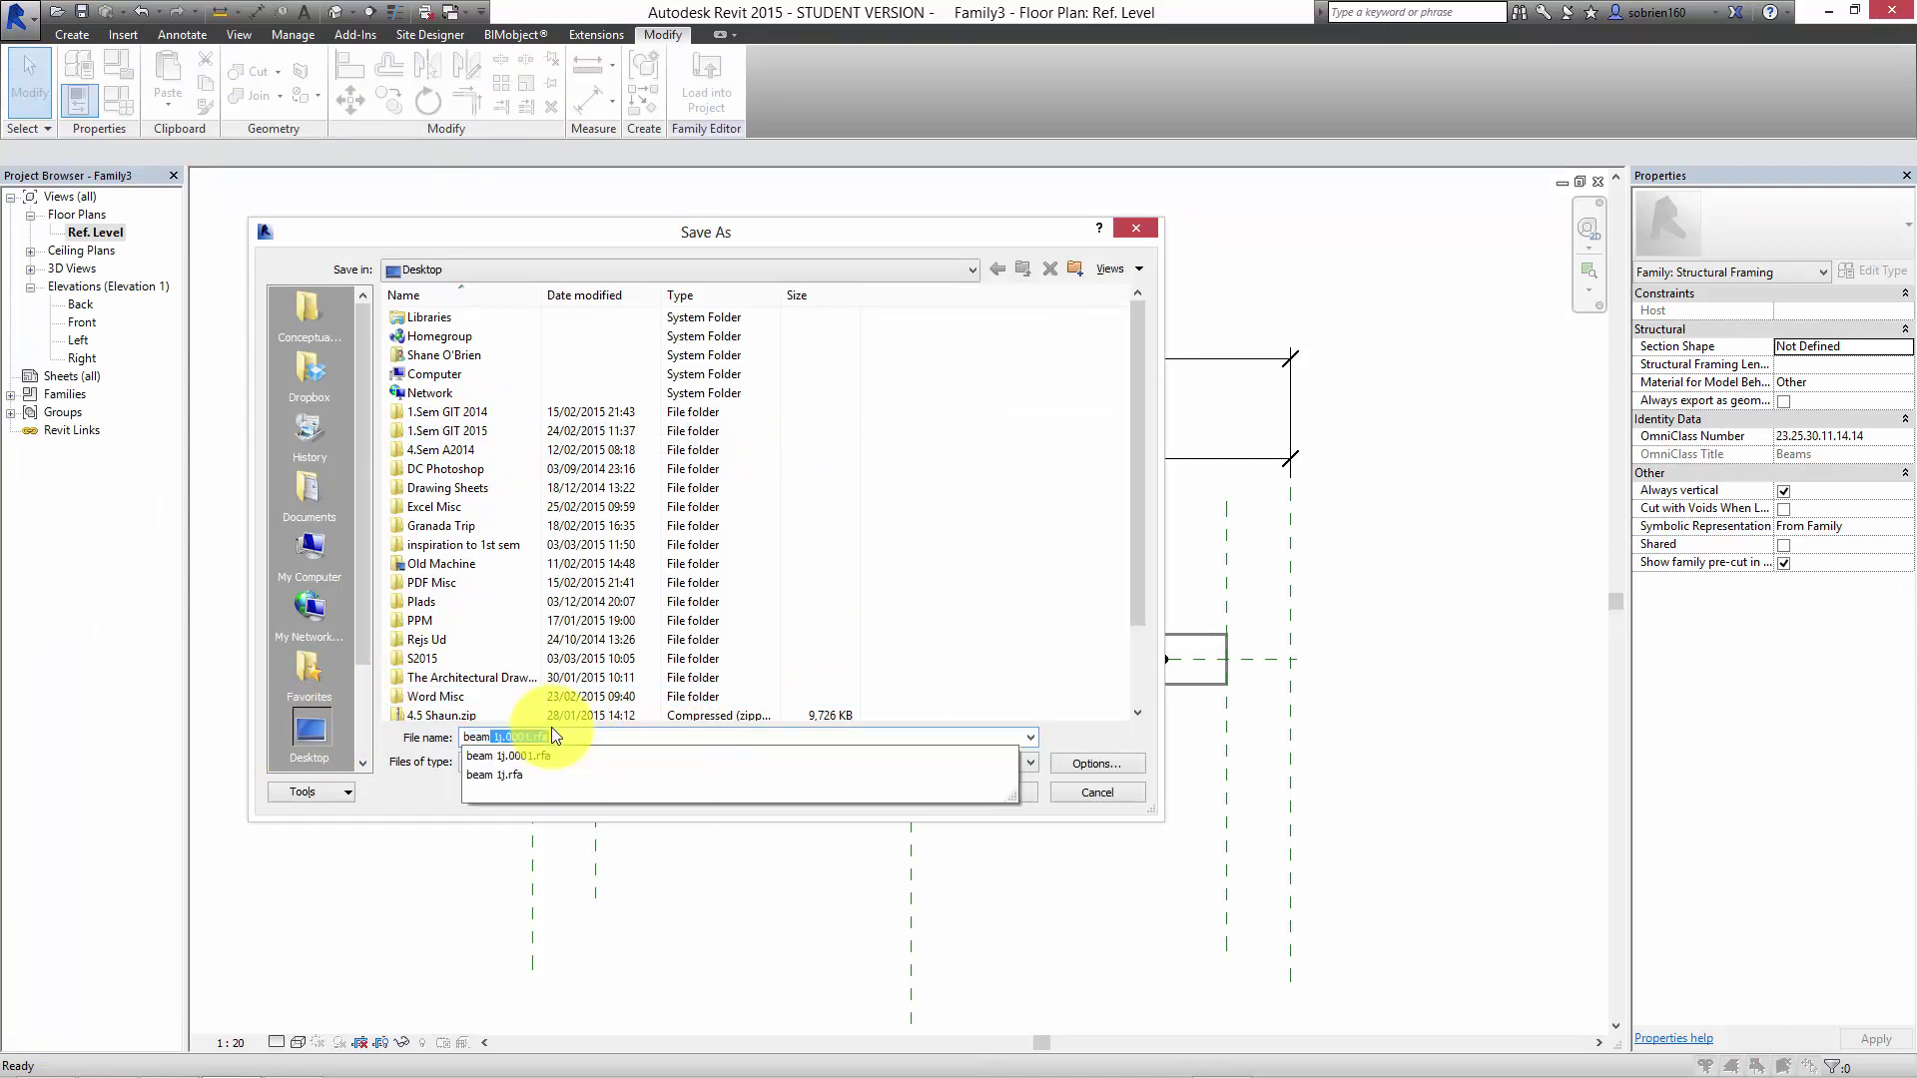
{"action": "type", "text": "2j"}
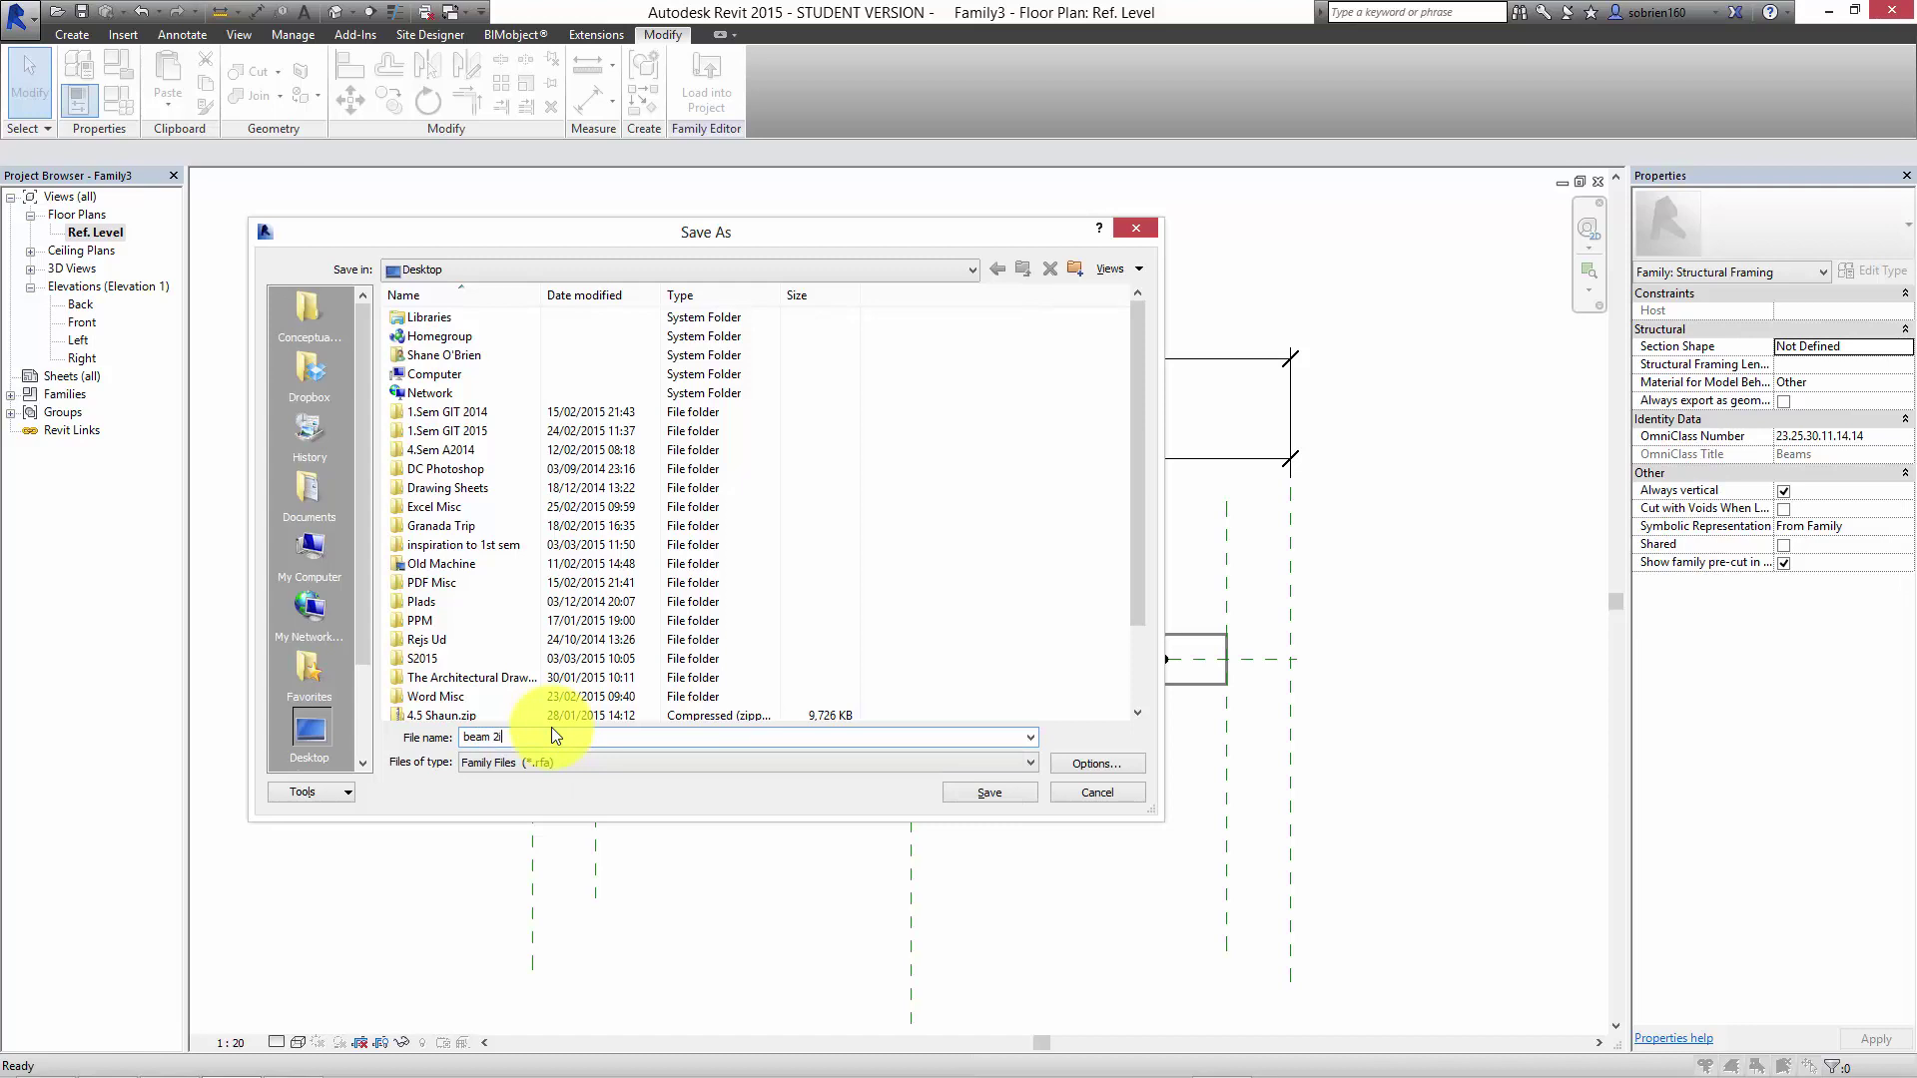
{"action": "left_click", "coordinate": [967, 794]}
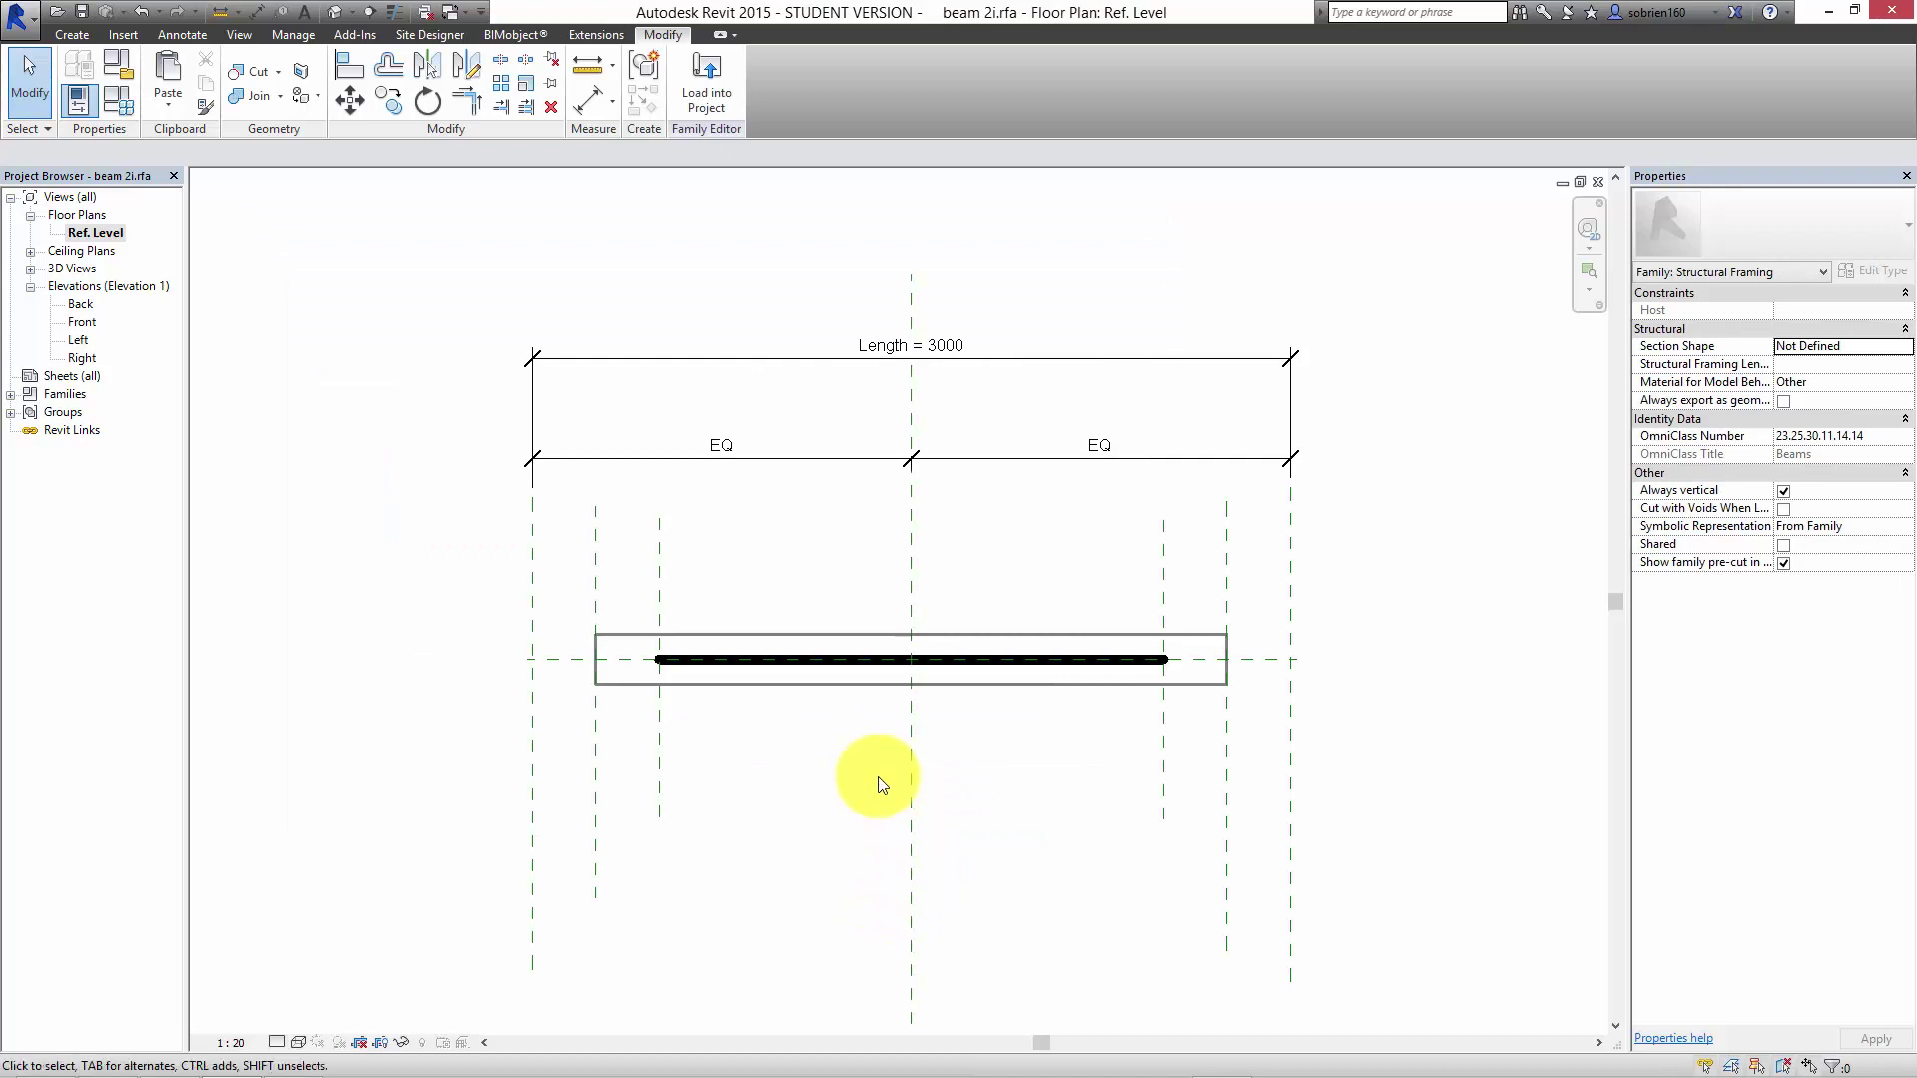
Open the Left elevation and start editing the beam extrusion's rectangular profile sketch.
{"action": "left_click", "coordinate": [80, 340]}
{"action": "double_click", "coordinate": [81, 343]}
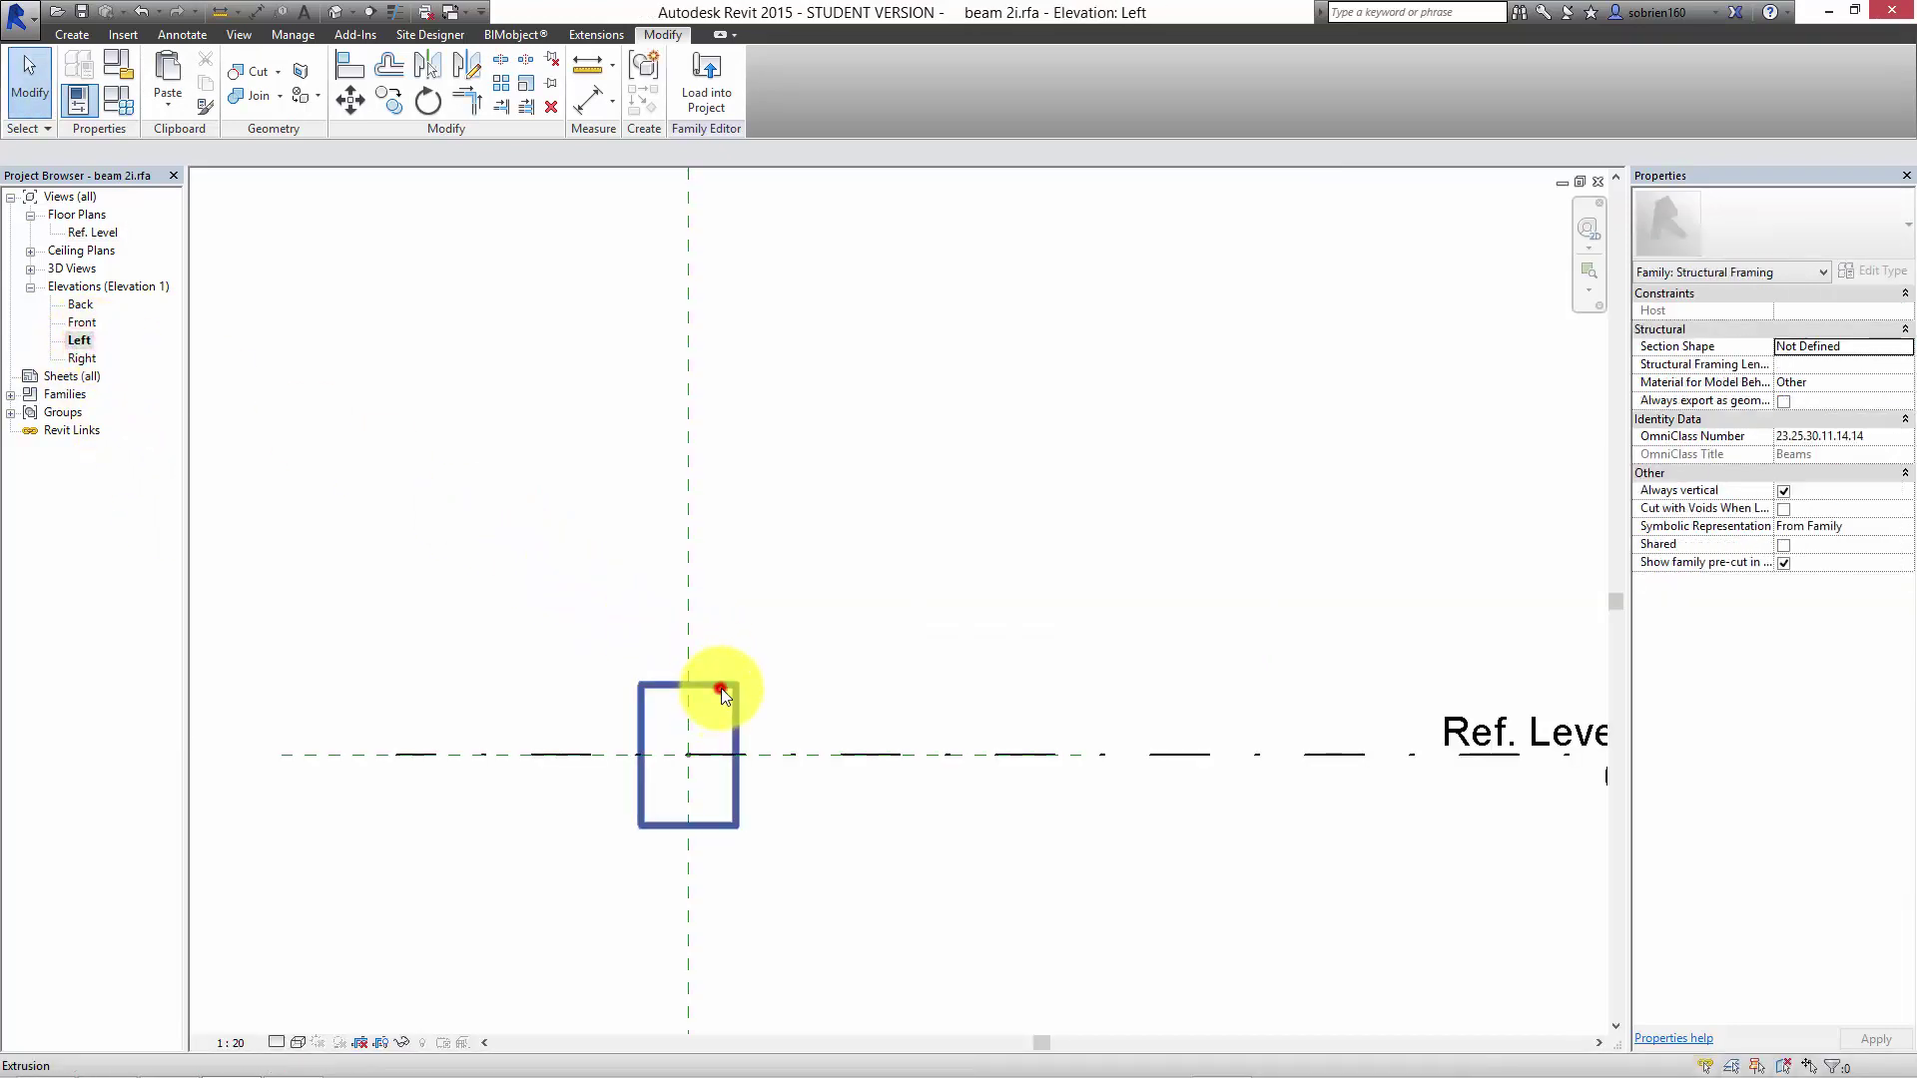
{"action": "left_click", "coordinate": [721, 689]}
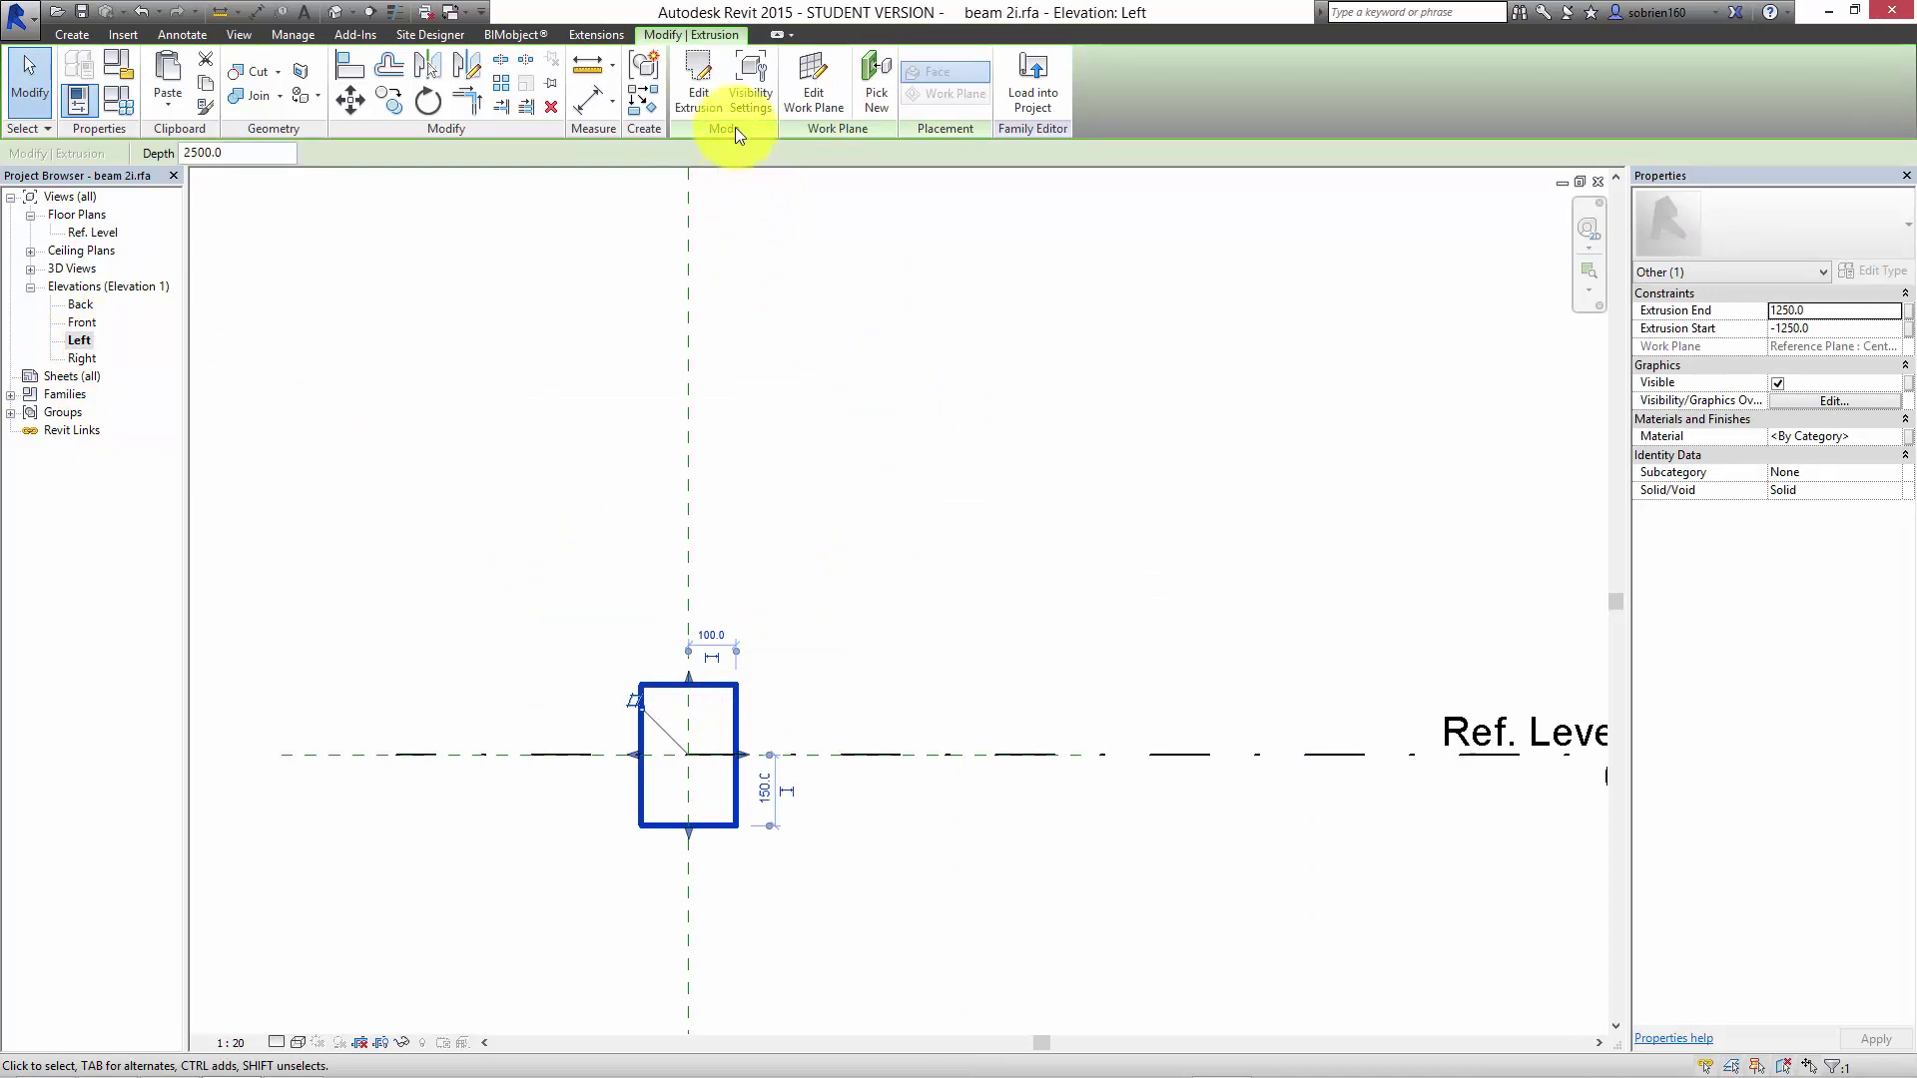
{"action": "left_click", "coordinate": [713, 87]}
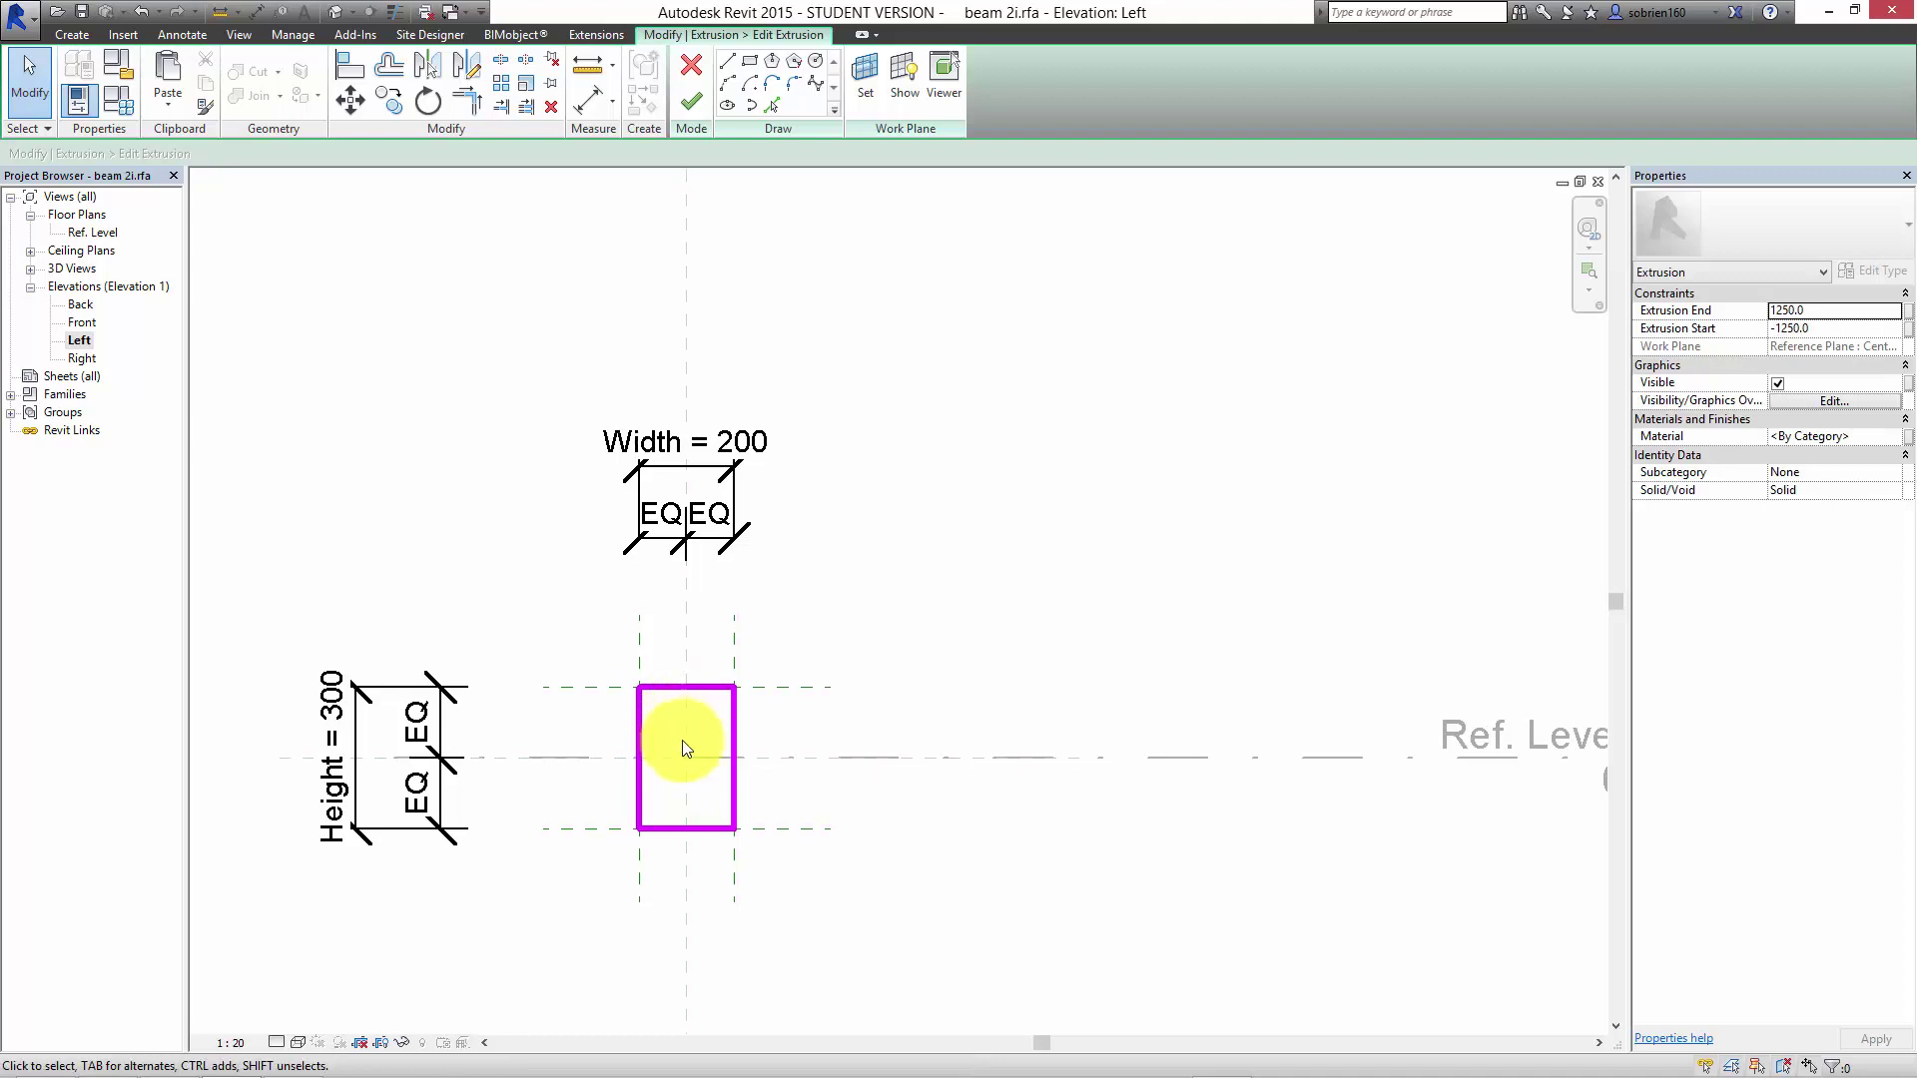
Examine the reference planes and locked alignments around the beam's profile sketch.
{"action": "scroll", "coordinate": [685, 749], "scroll_direction": "up", "scroll_amount": 2}
{"action": "left_click", "coordinate": [801, 655]}
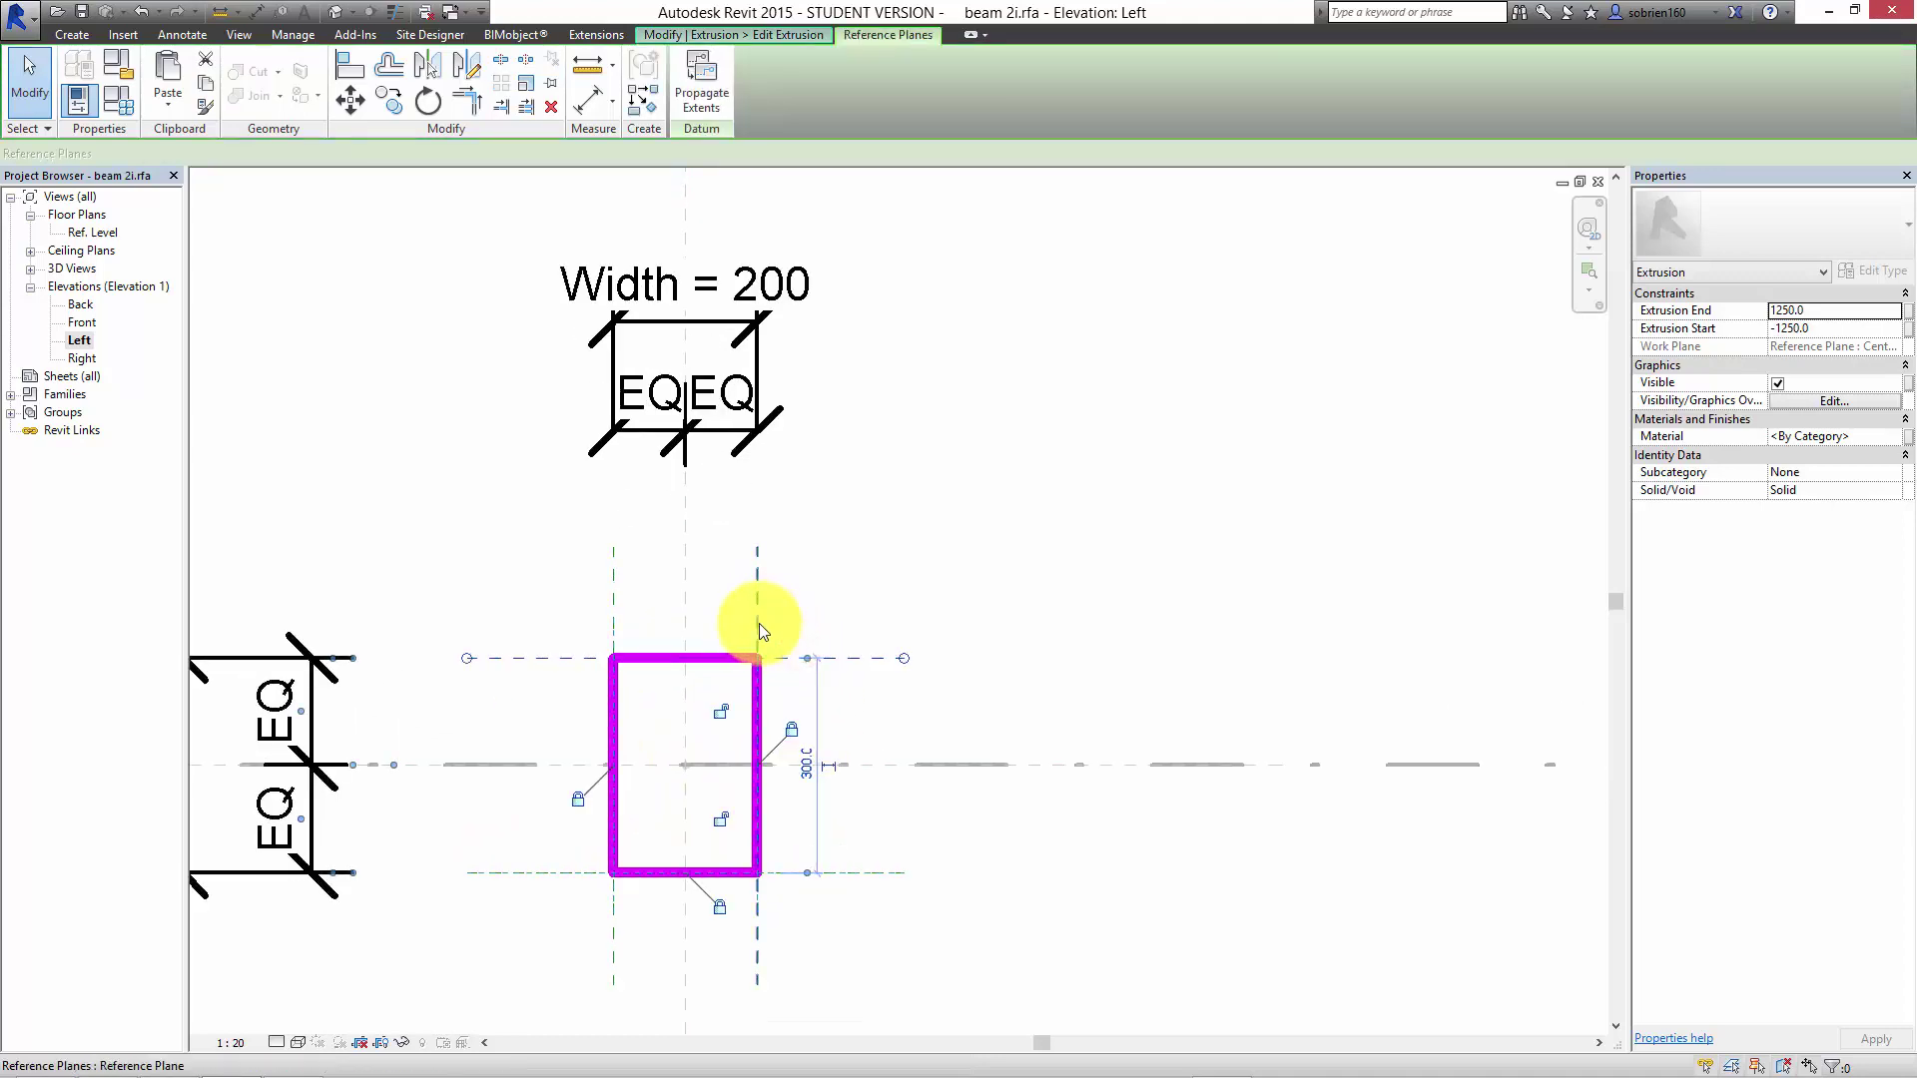
{"action": "left_click", "coordinate": [758, 621]}
{"action": "left_click", "coordinate": [908, 596]}
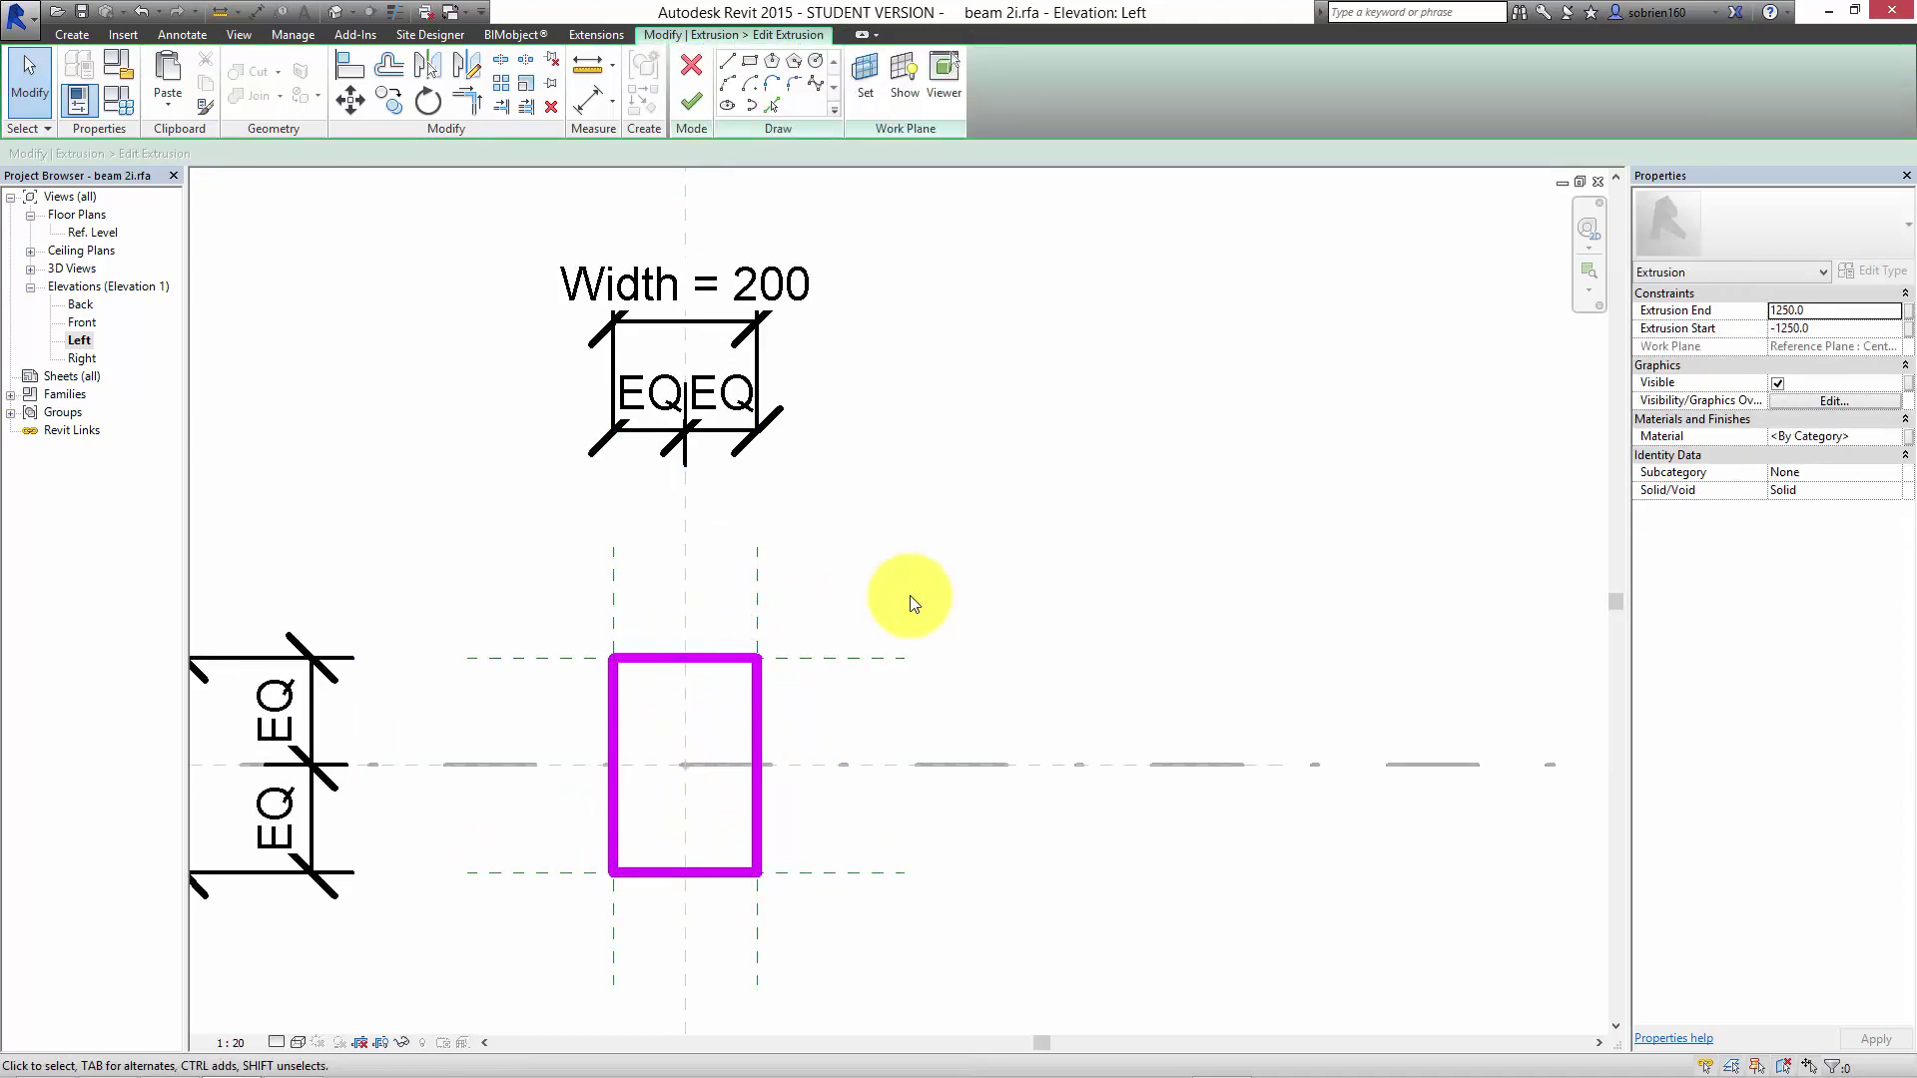
{"action": "middle_click_drag", "start_coordinate": [983, 698], "coordinate": [985, 625]}
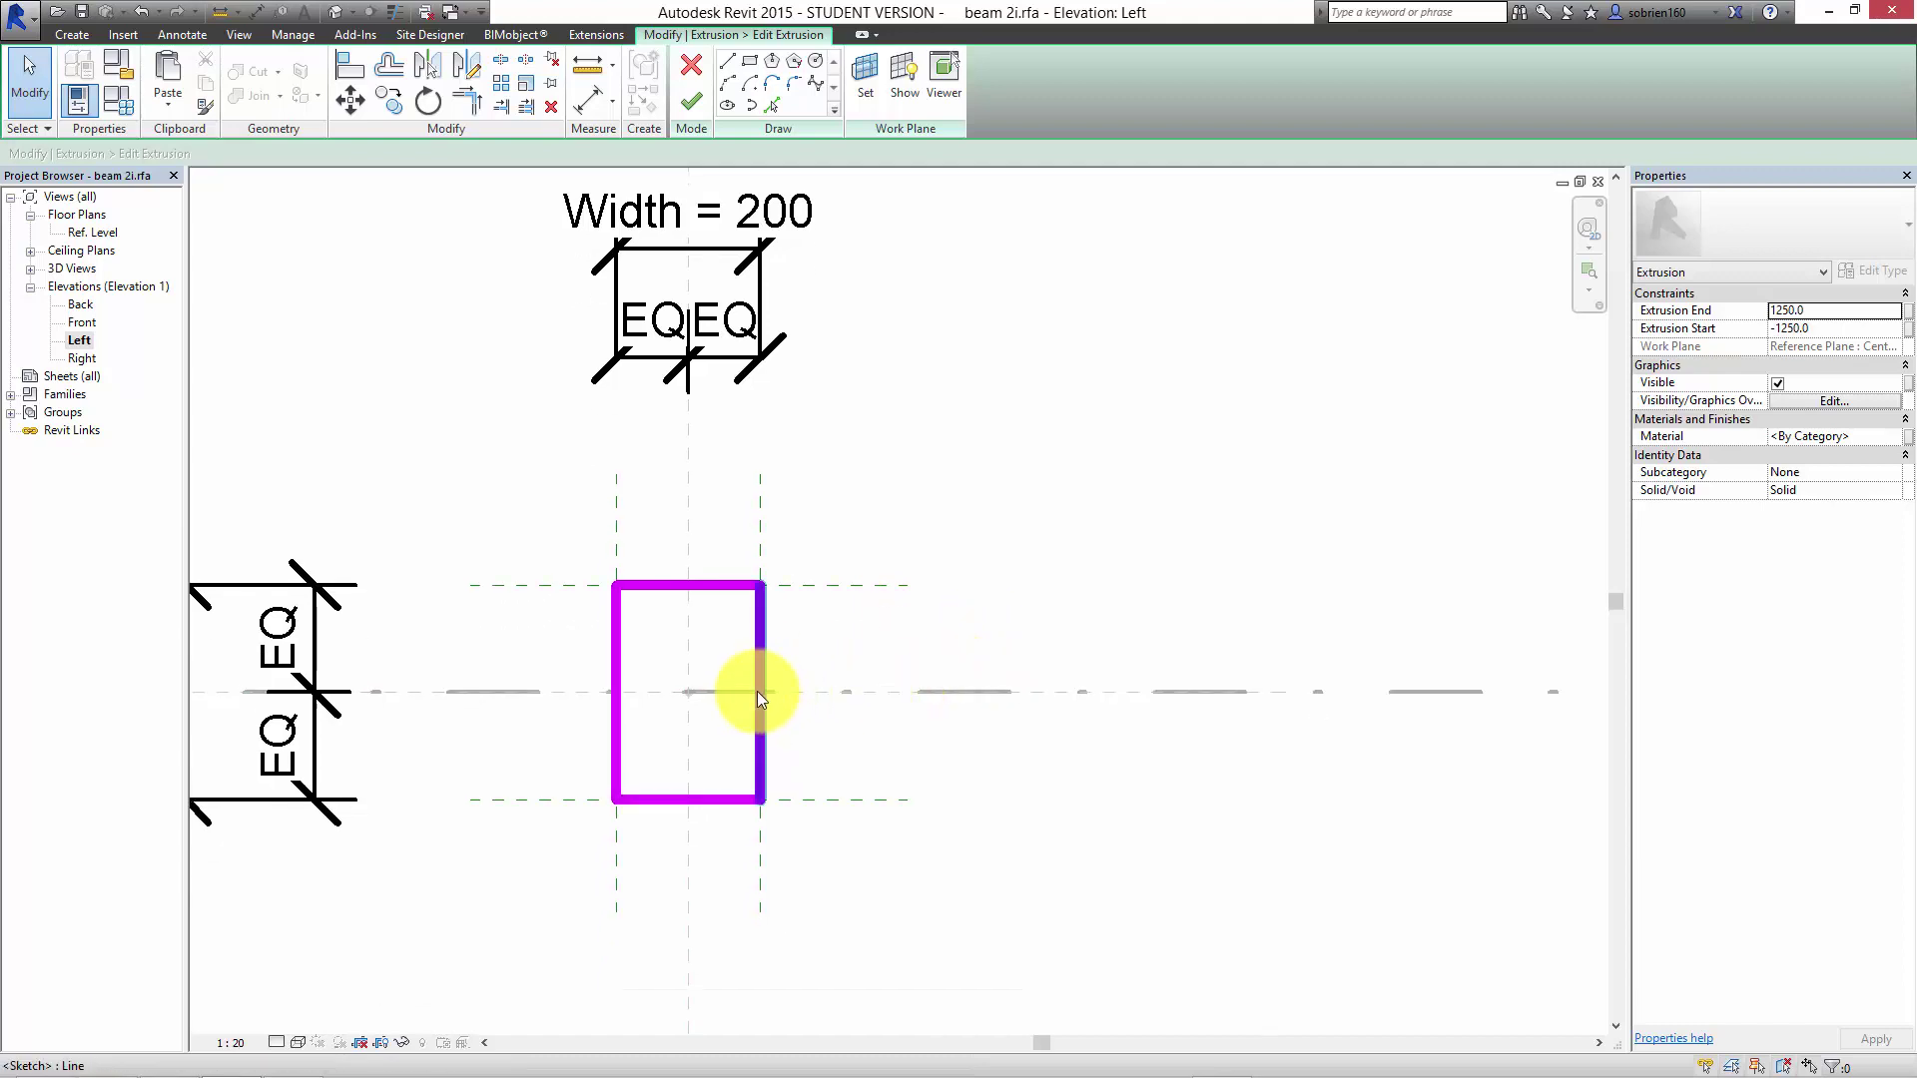
{"action": "scroll", "coordinate": [757, 691], "scroll_direction": "up", "scroll_amount": 2}
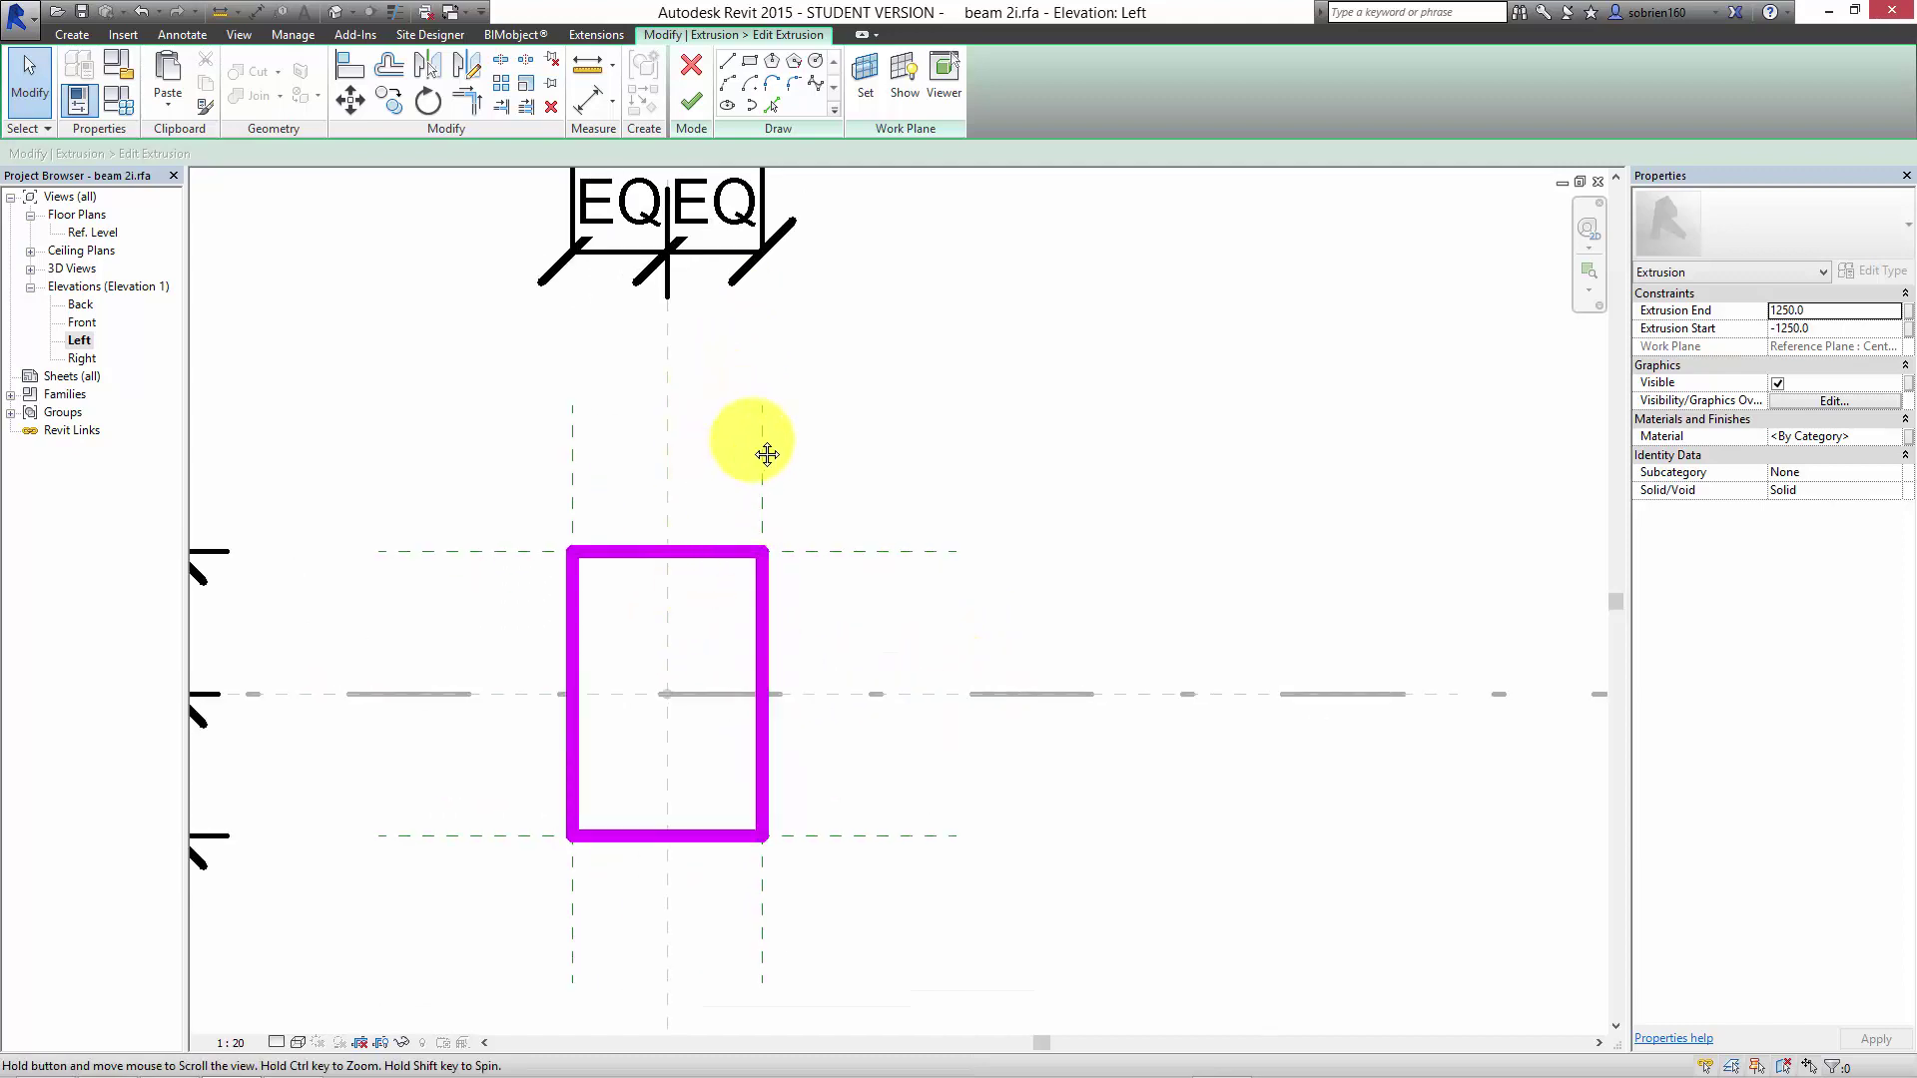
{"action": "middle_click_drag", "start_coordinate": [767, 454], "coordinate": [852, 557]}
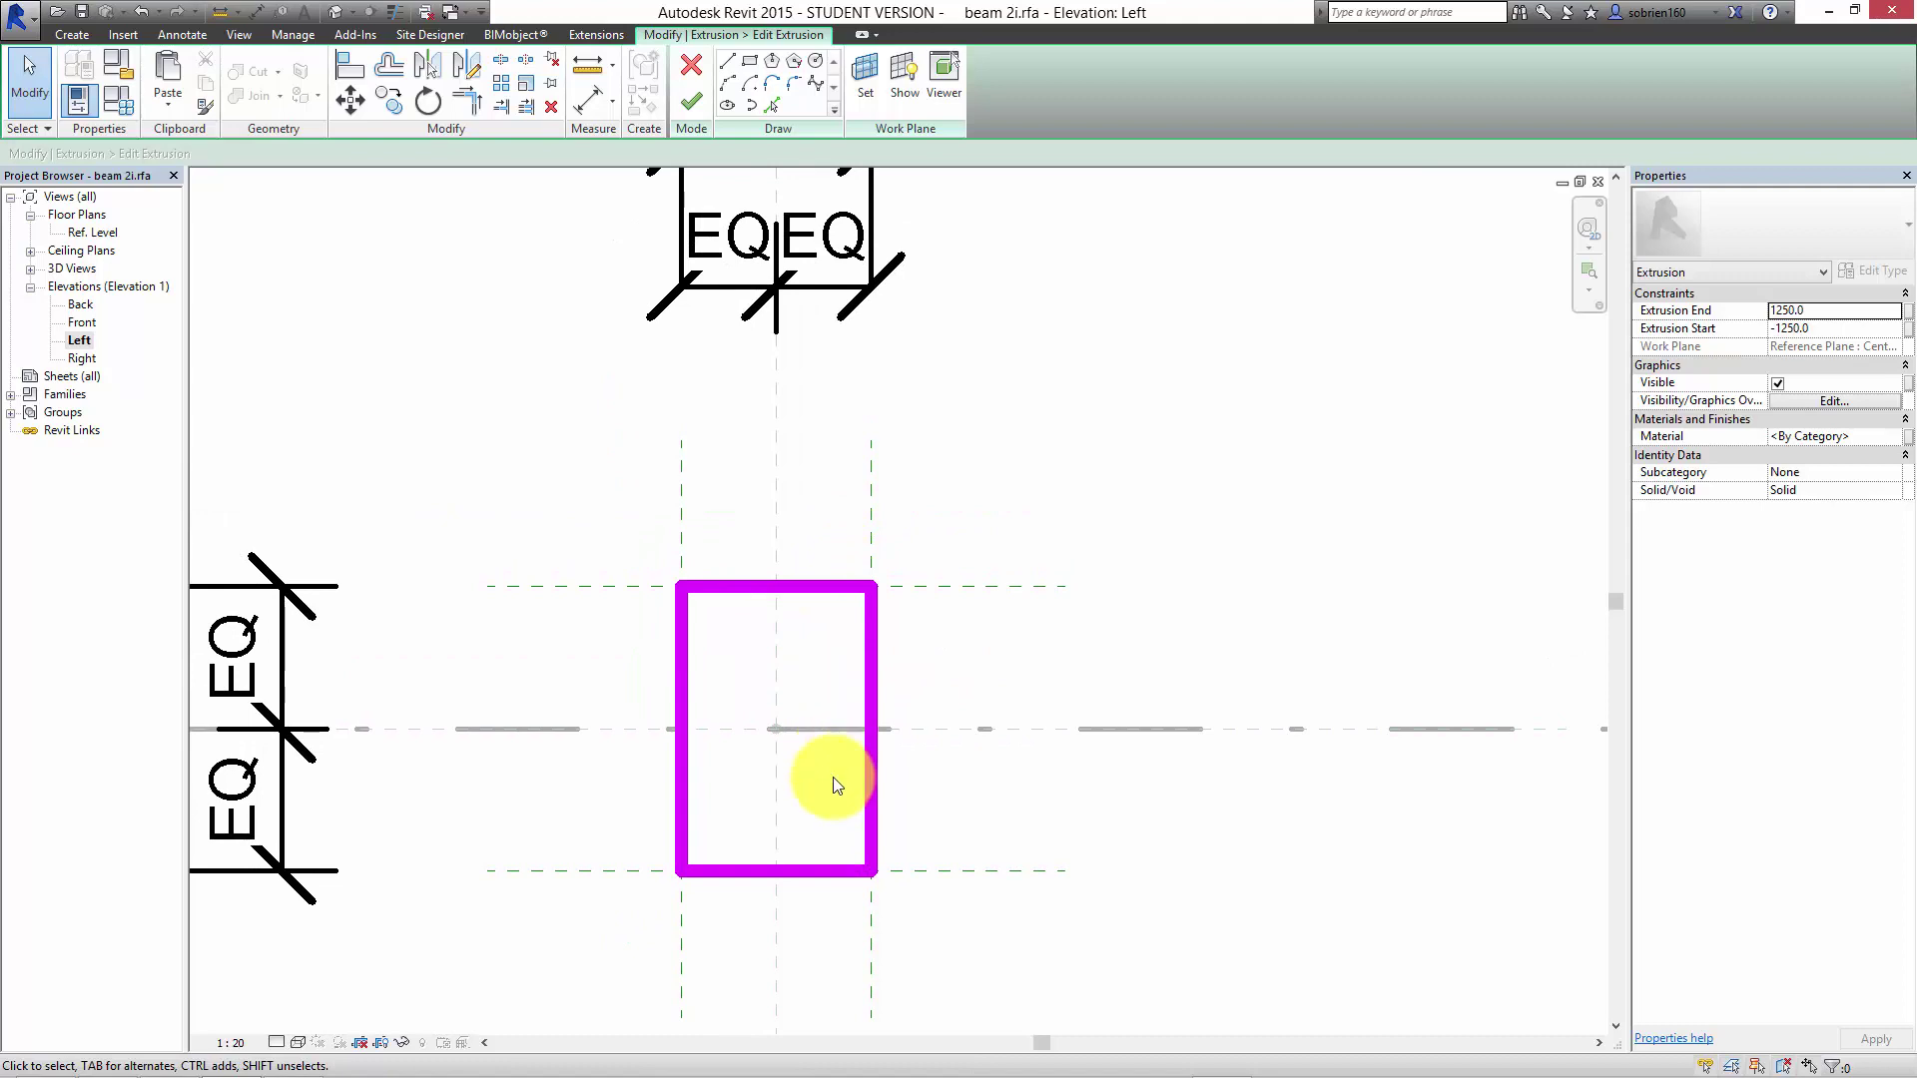
{"action": "middle_click_drag", "start_coordinate": [836, 790], "coordinate": [852, 885]}
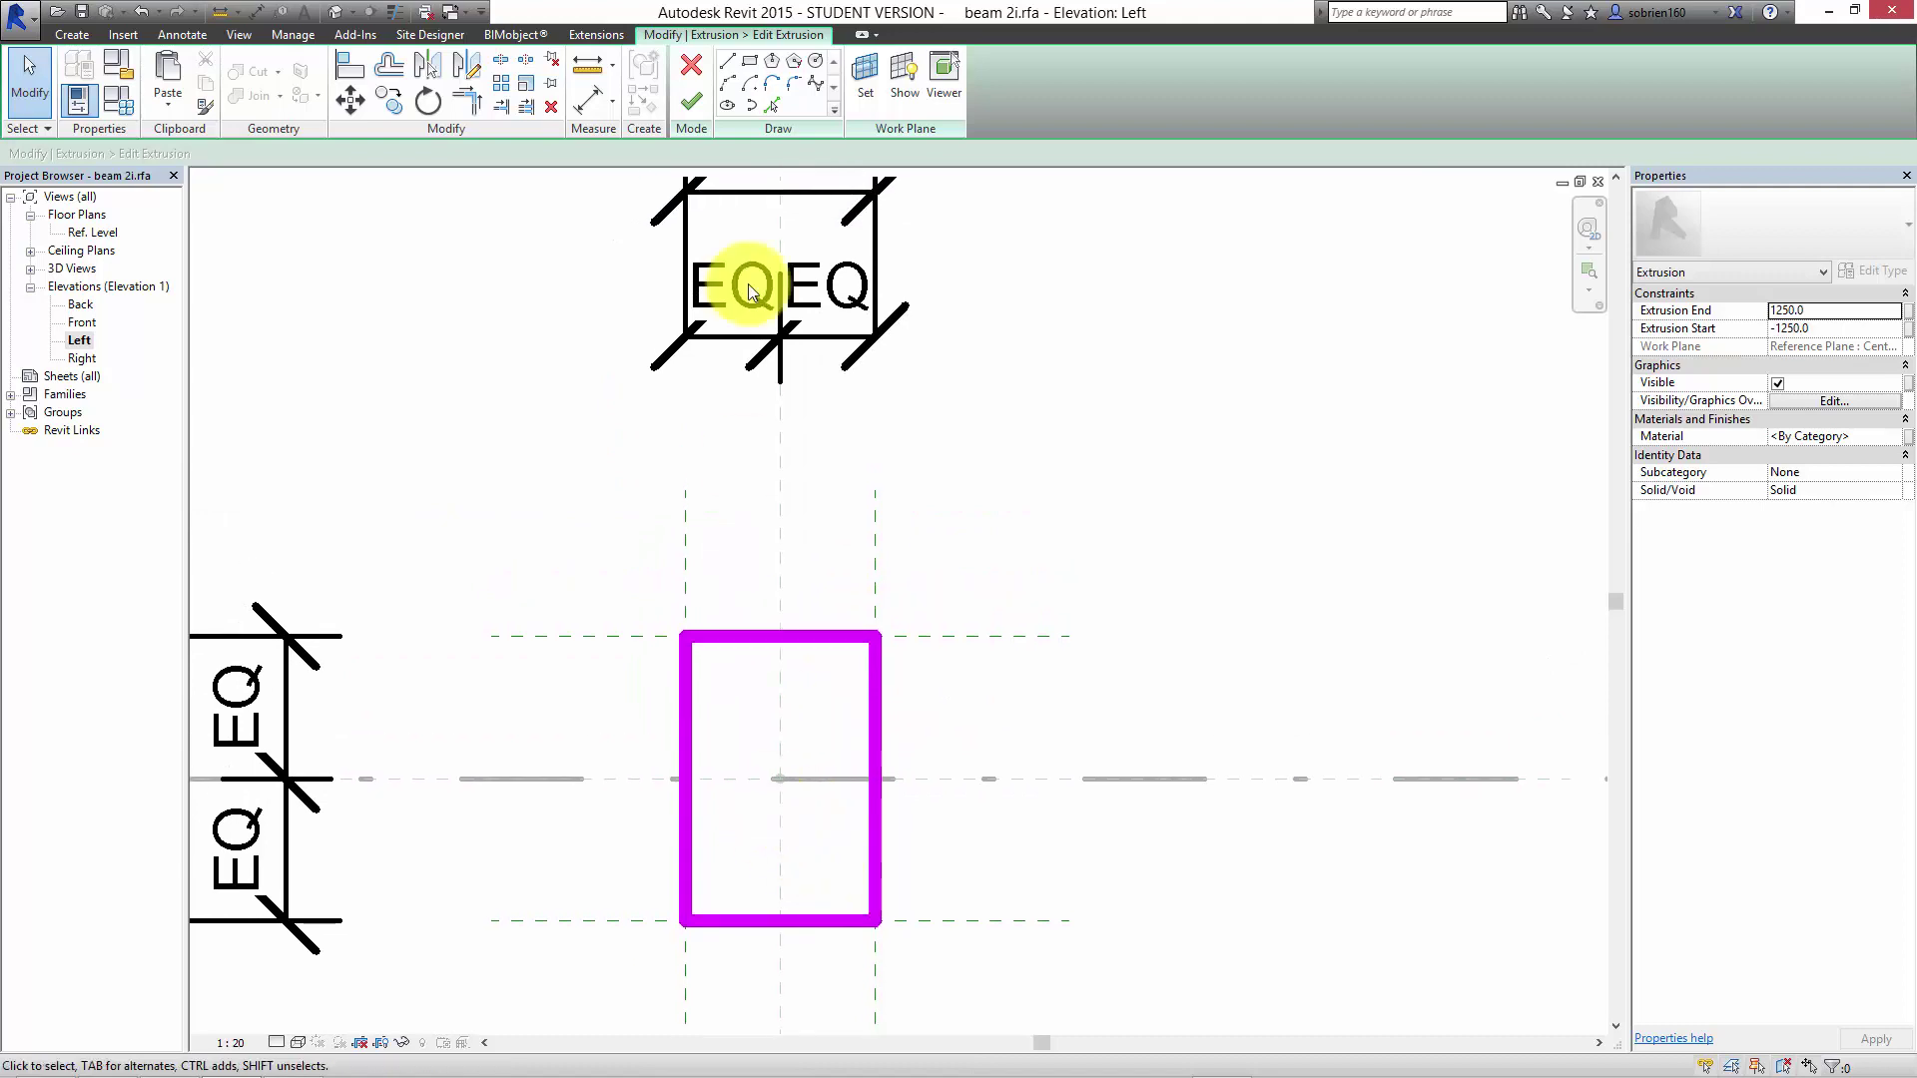
Sketch two lines forming a notch about 55 mm wide and 110 mm high in the profile's lower right corner.
{"action": "left_click", "coordinate": [725, 62]}
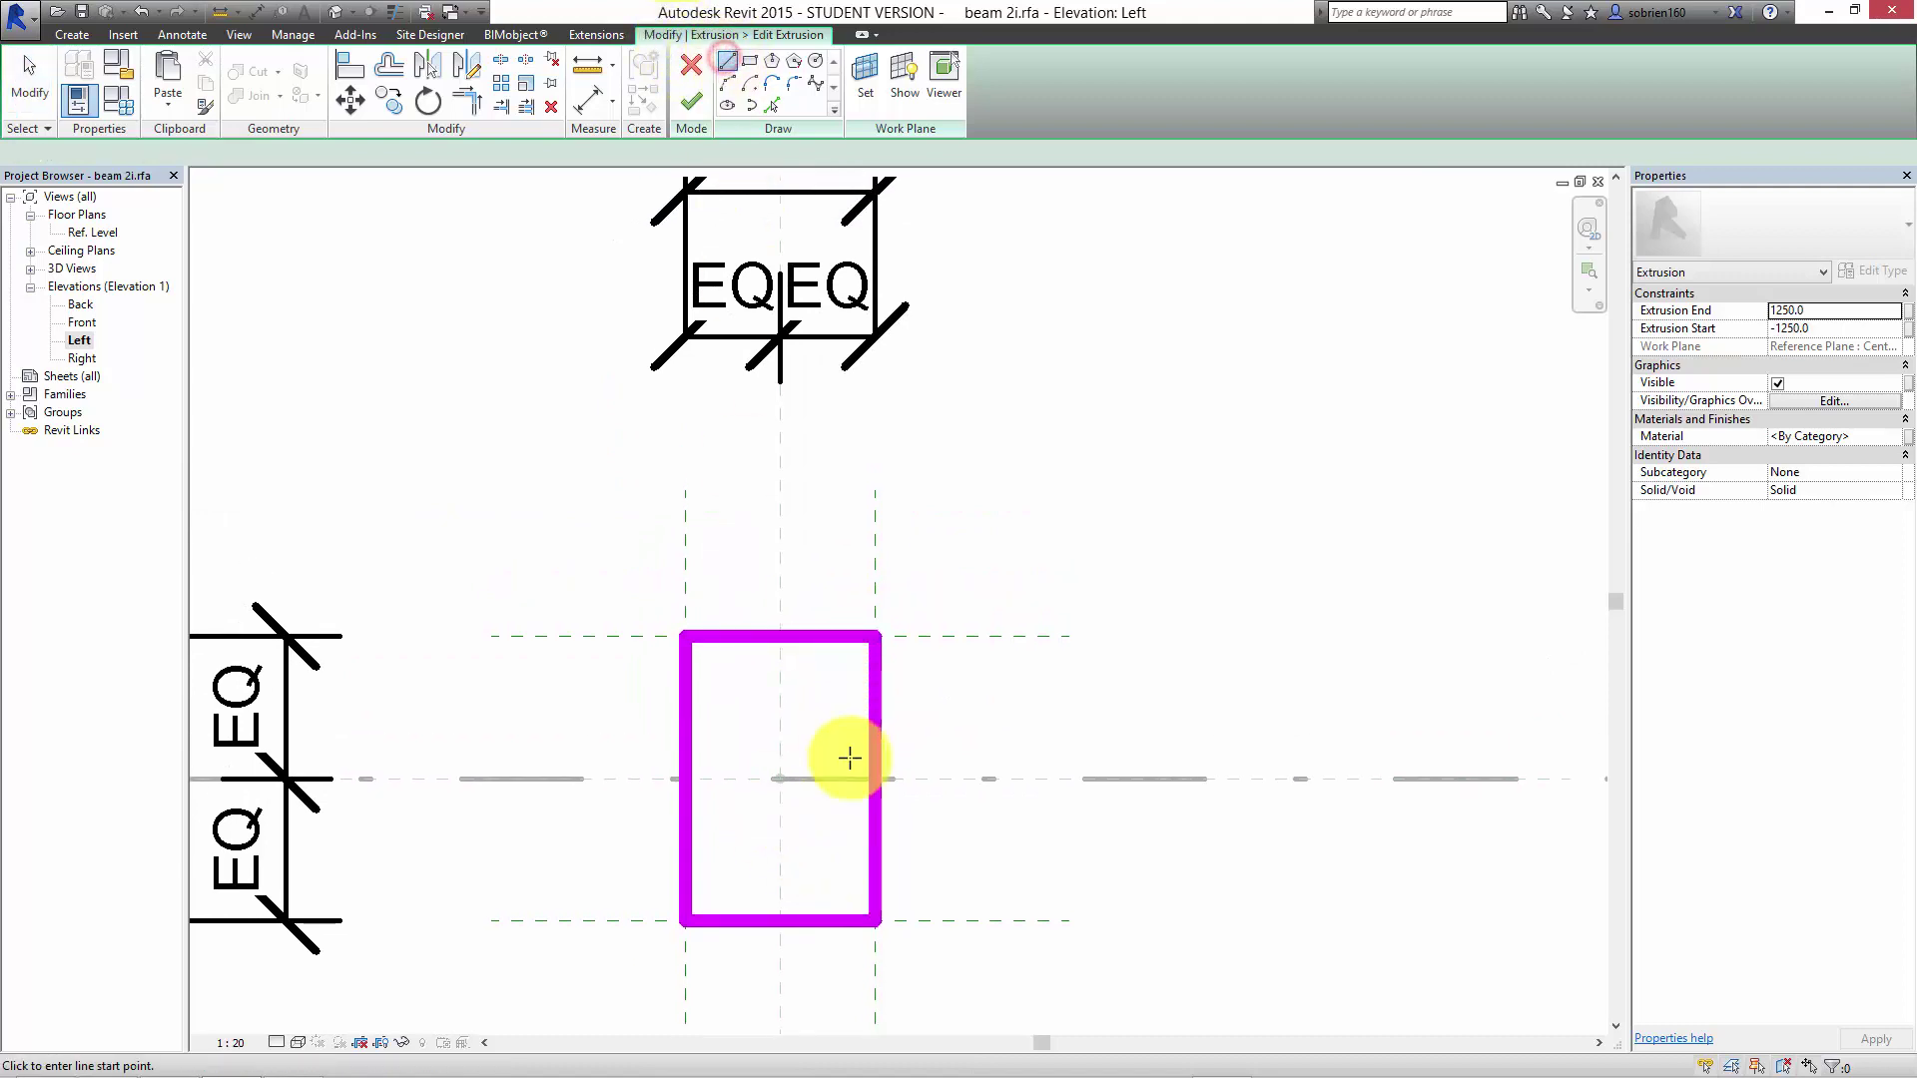
{"action": "left_click", "coordinate": [871, 816]}
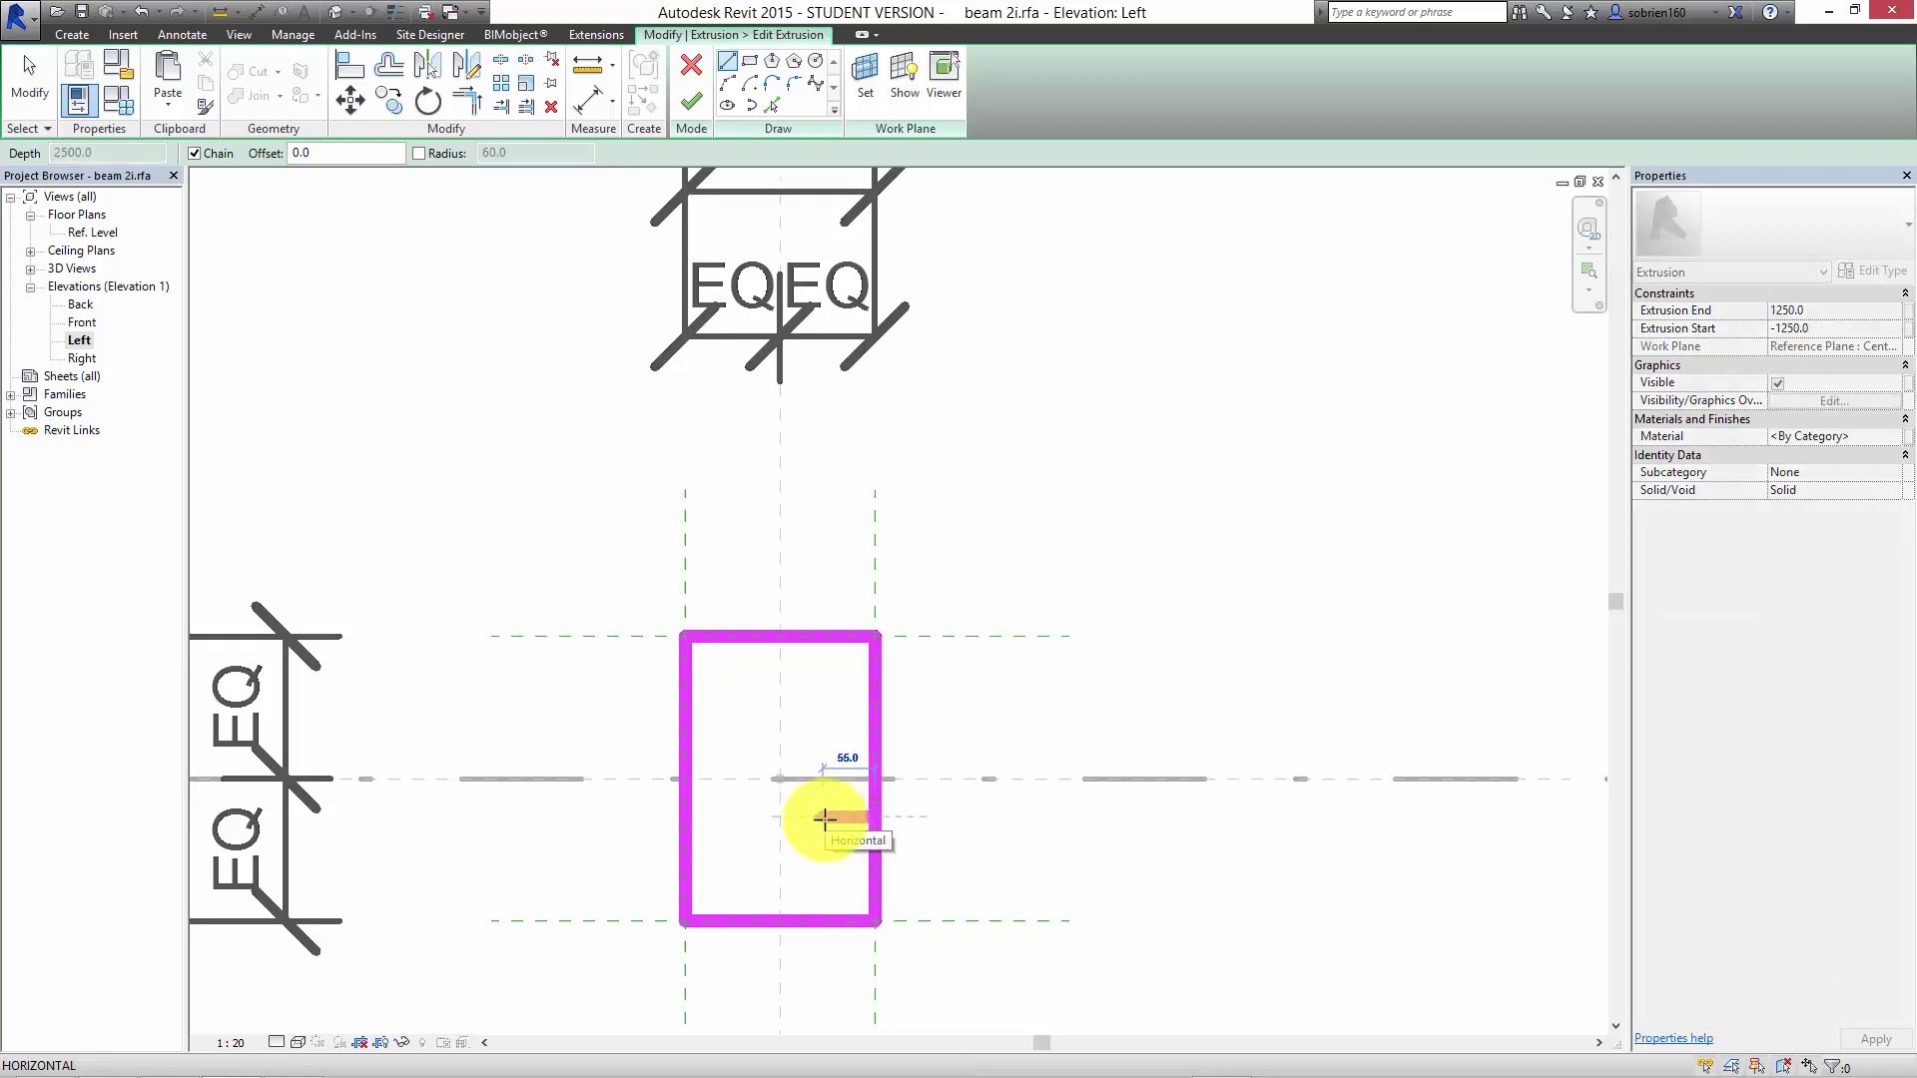
{"action": "left_click", "coordinate": [822, 817]}
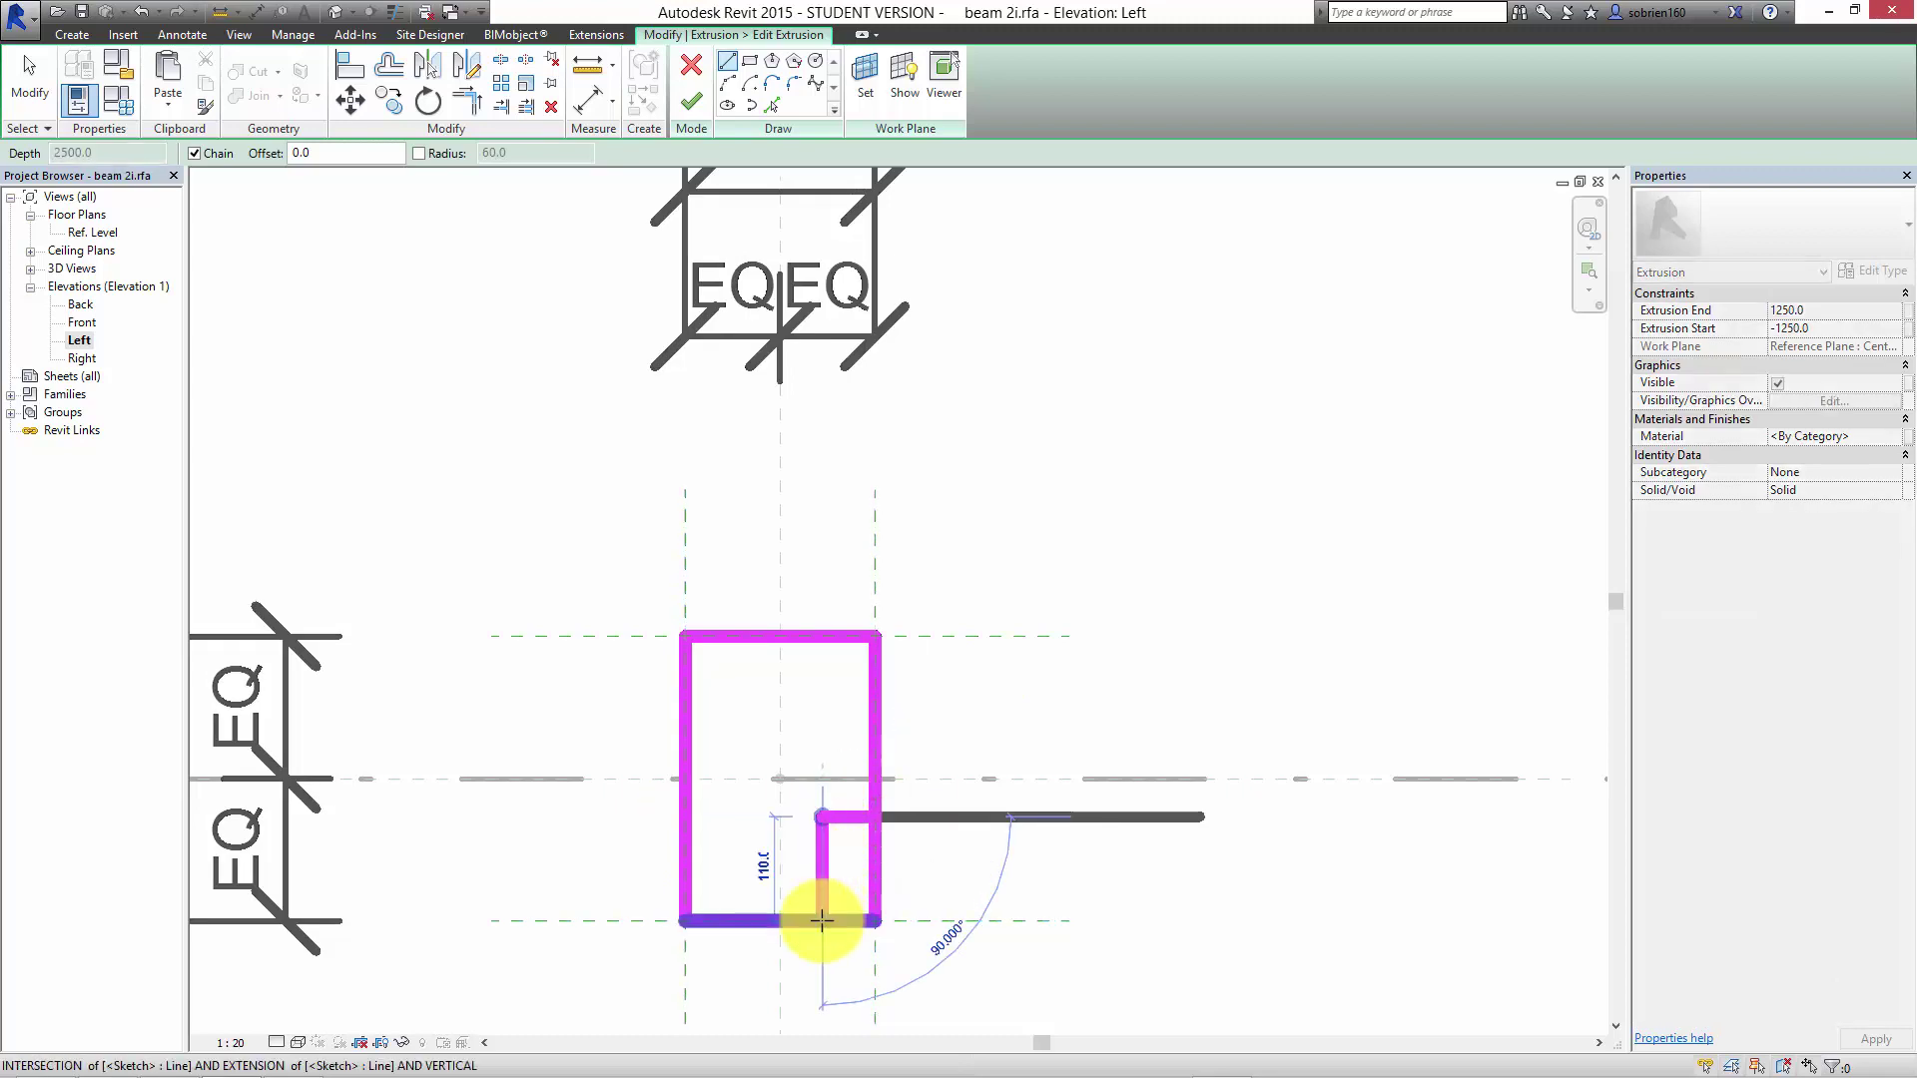
{"action": "left_click", "coordinate": [821, 919]}
{"action": "key", "text": "Escape"}
{"action": "key", "text": "Escape"}
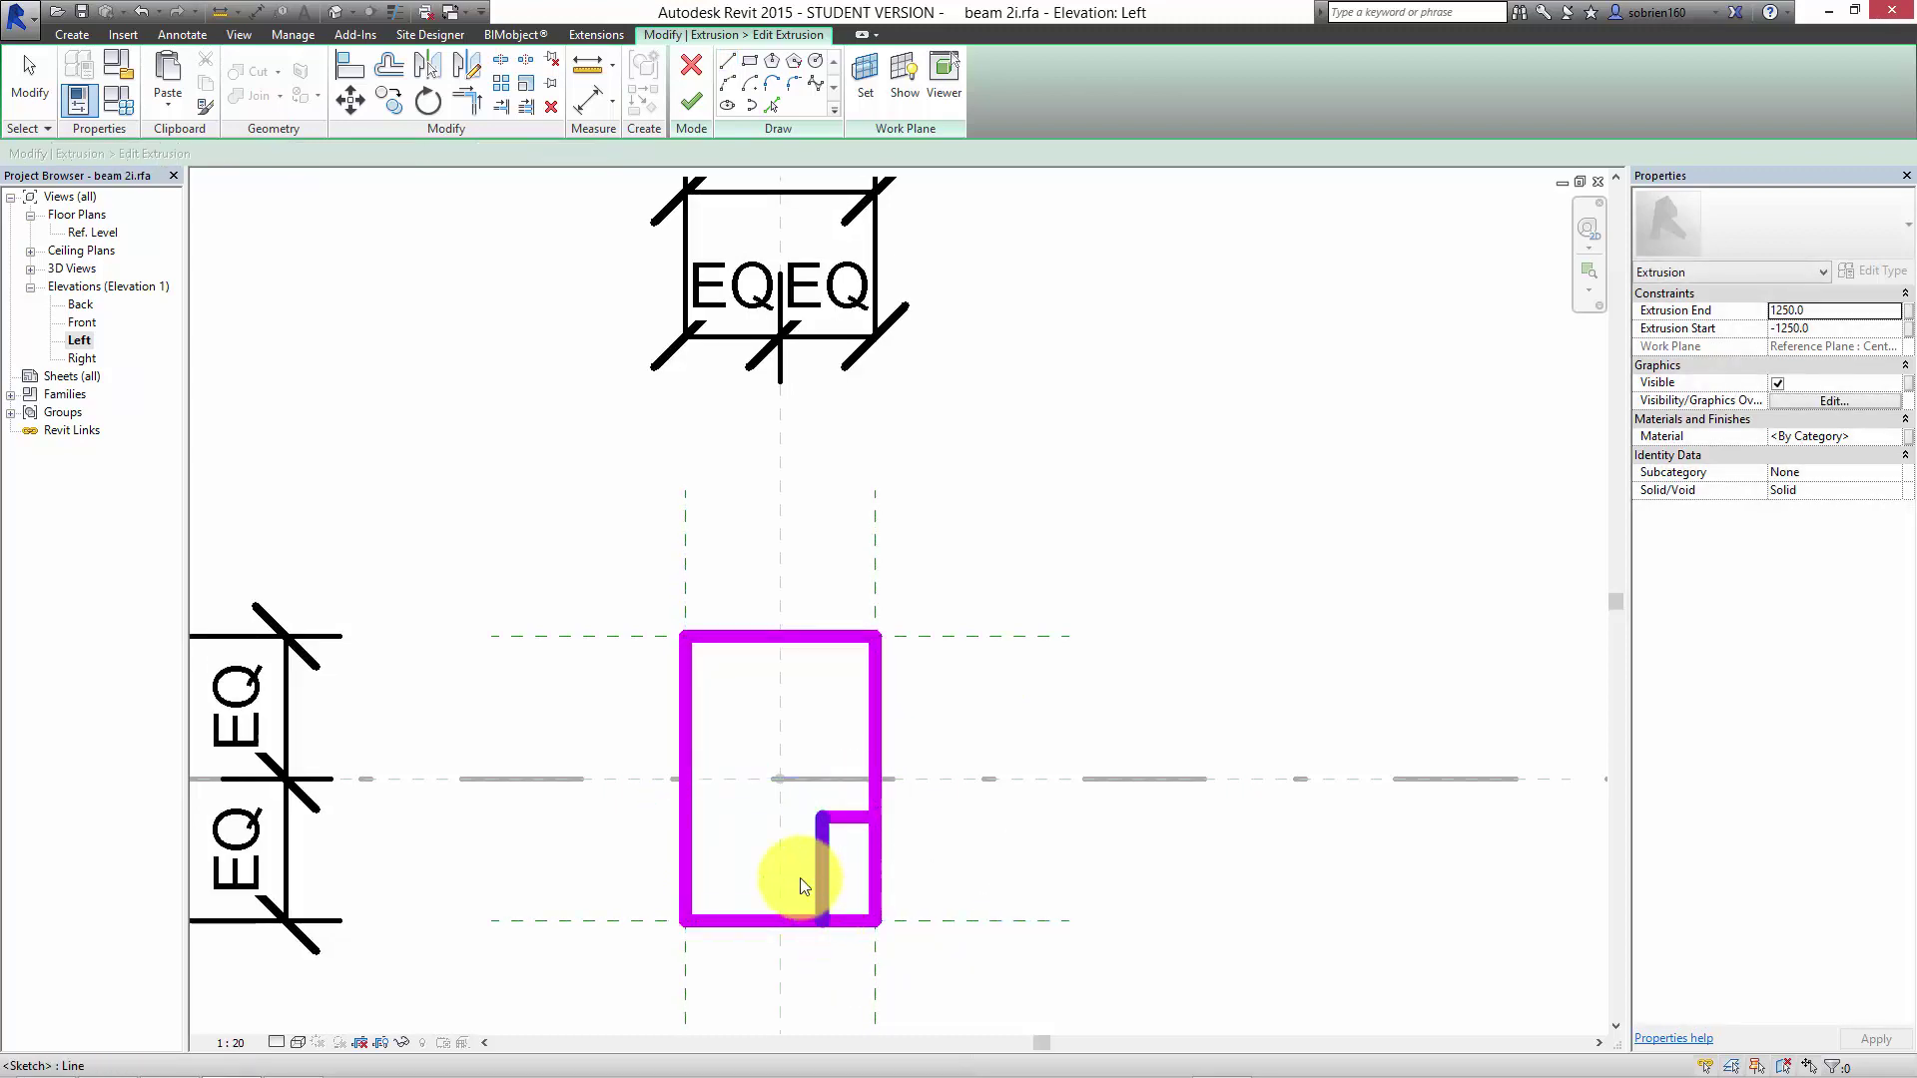
Trim the profile's bottom edge to the notch's vertical line and try to trim the right edge to its horizontal line.
{"action": "left_click", "coordinate": [467, 106]}
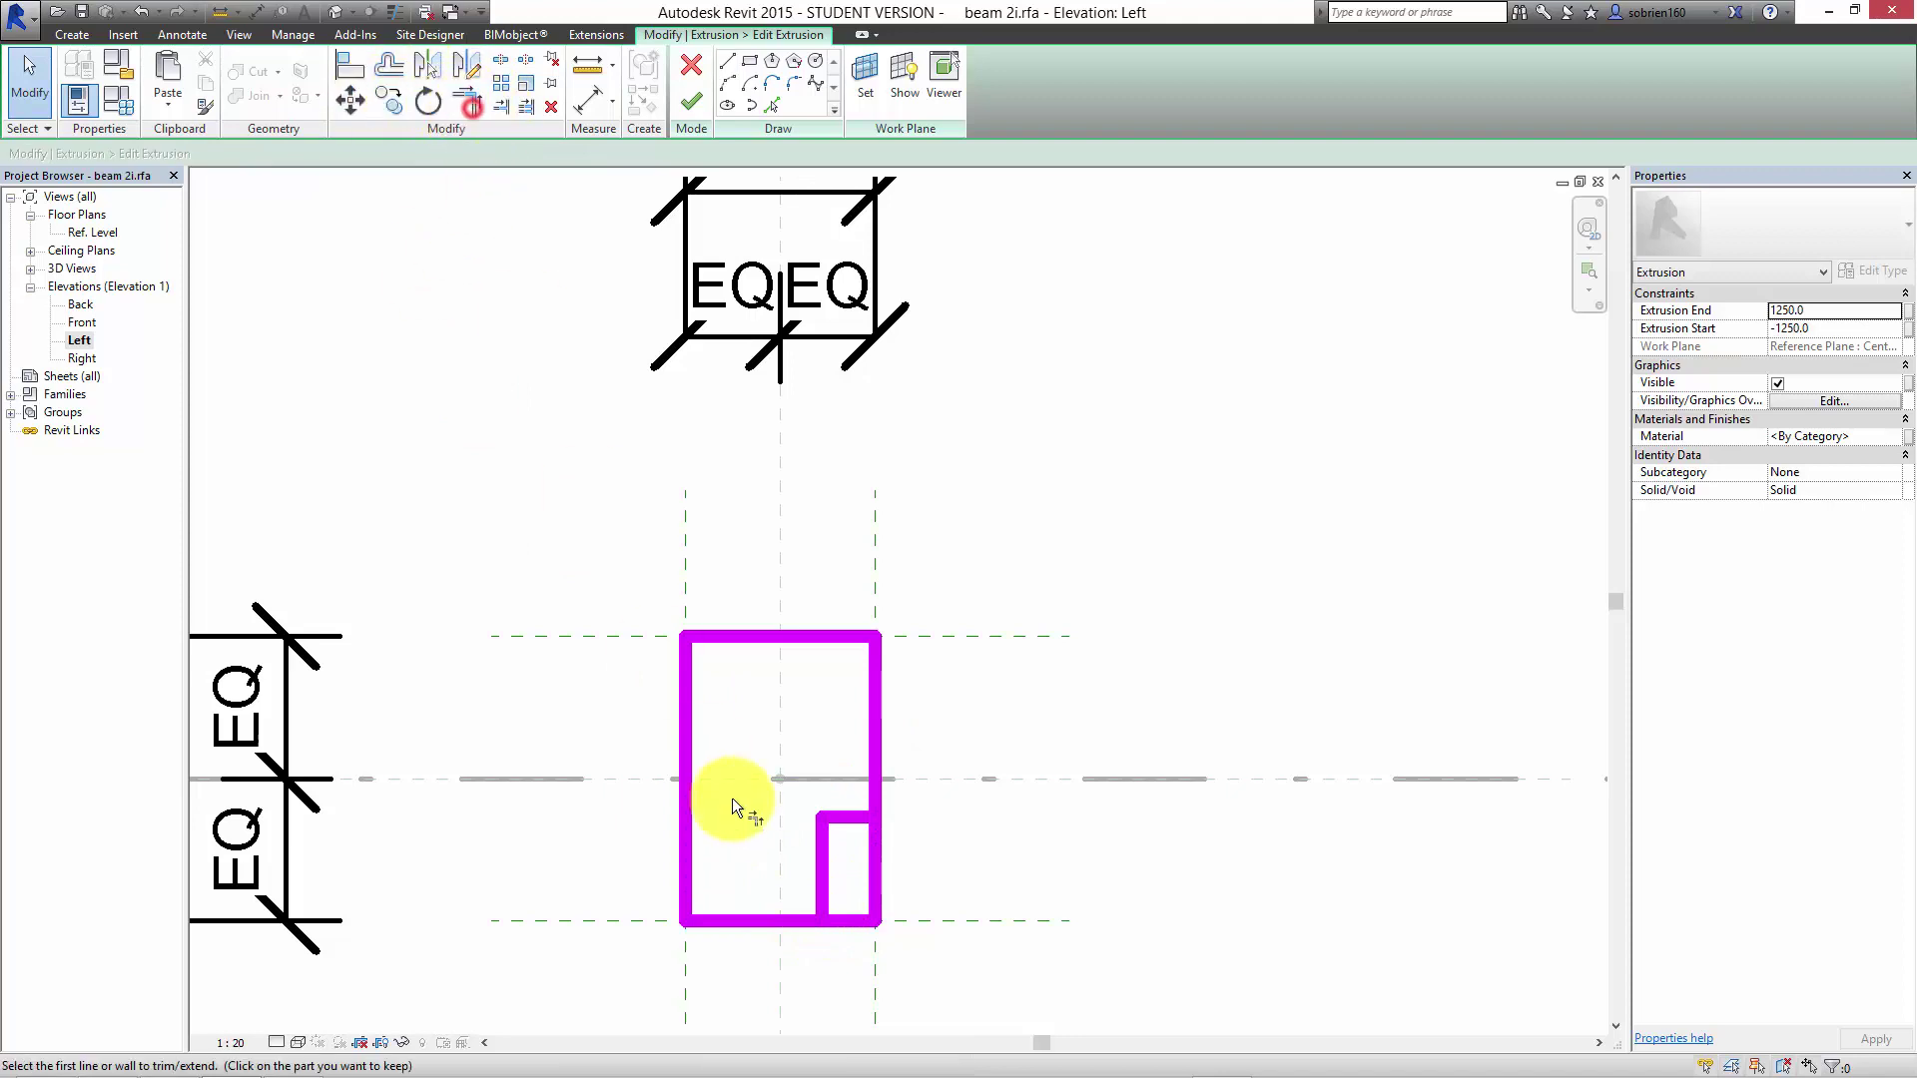
{"action": "left_click", "coordinate": [823, 883]}
{"action": "left_click", "coordinate": [798, 919]}
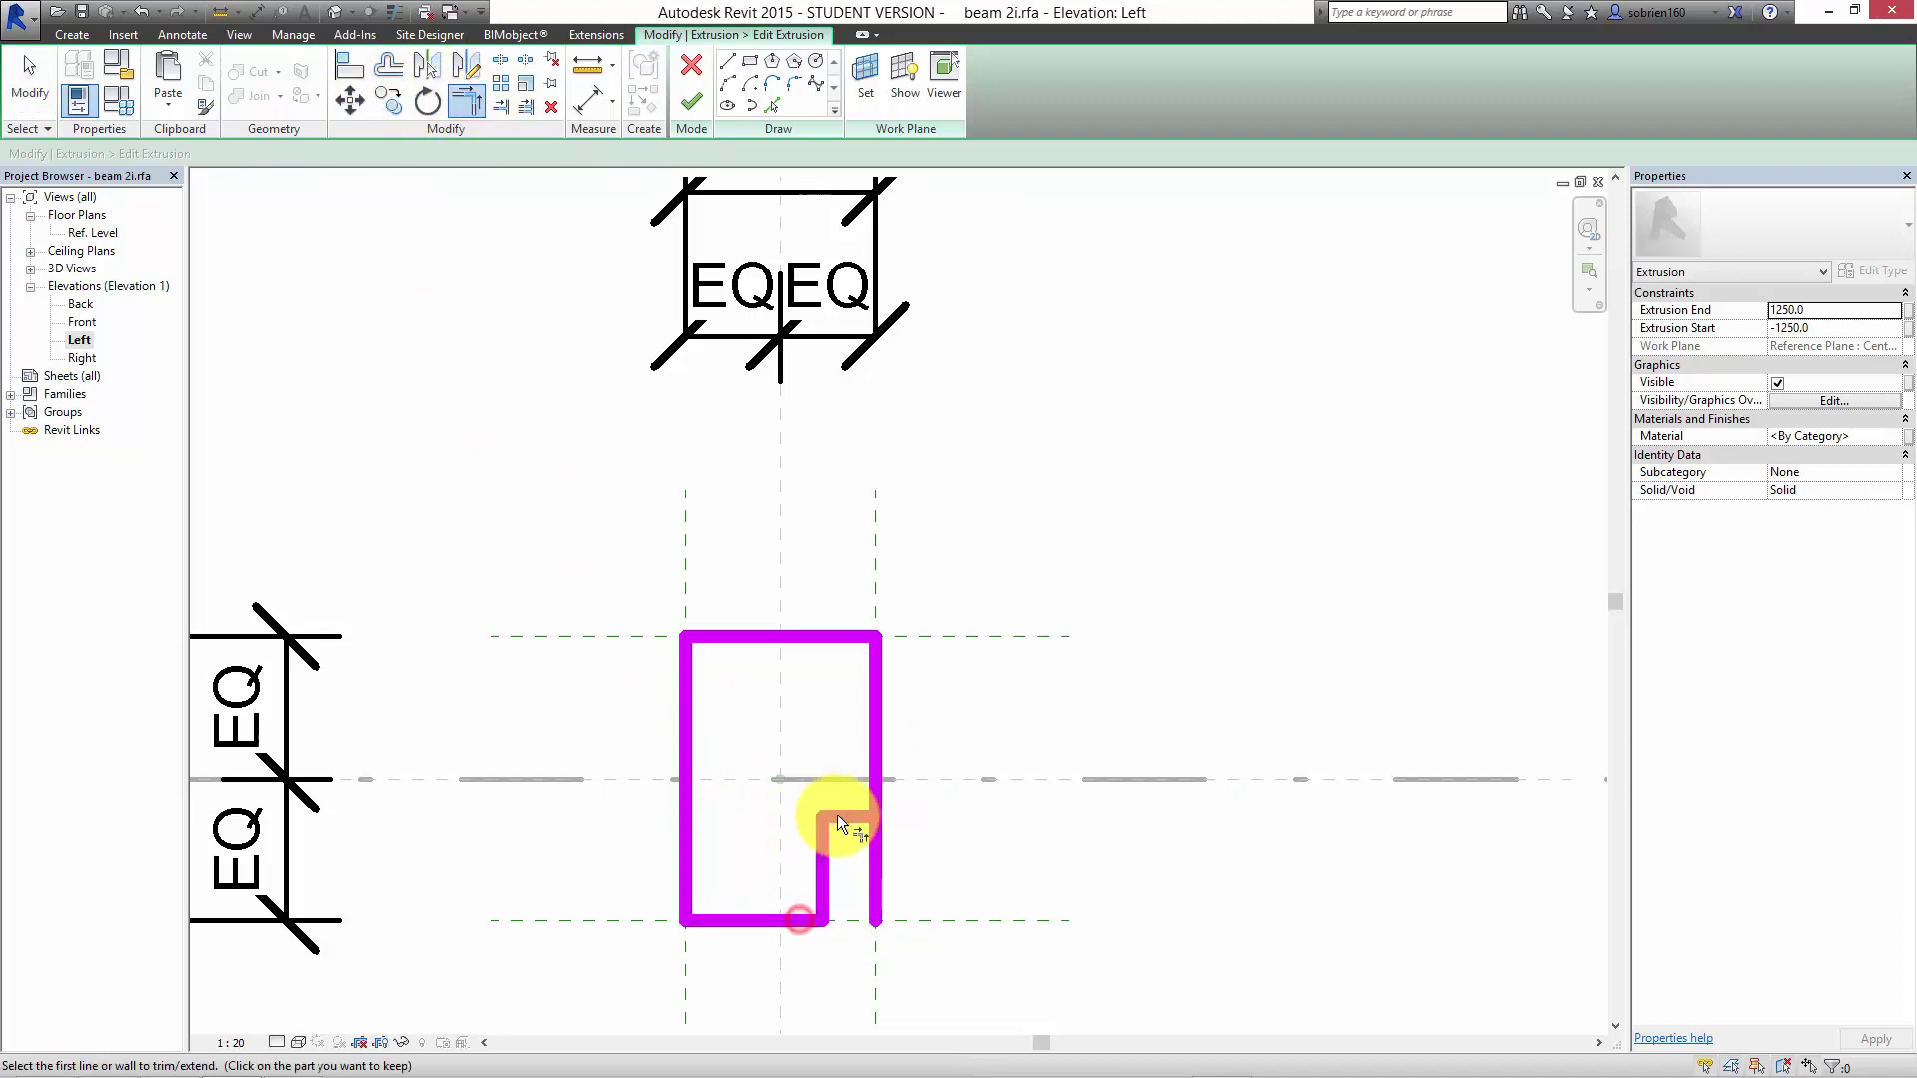
{"action": "left_click", "coordinate": [837, 814]}
{"action": "left_click", "coordinate": [873, 733]}
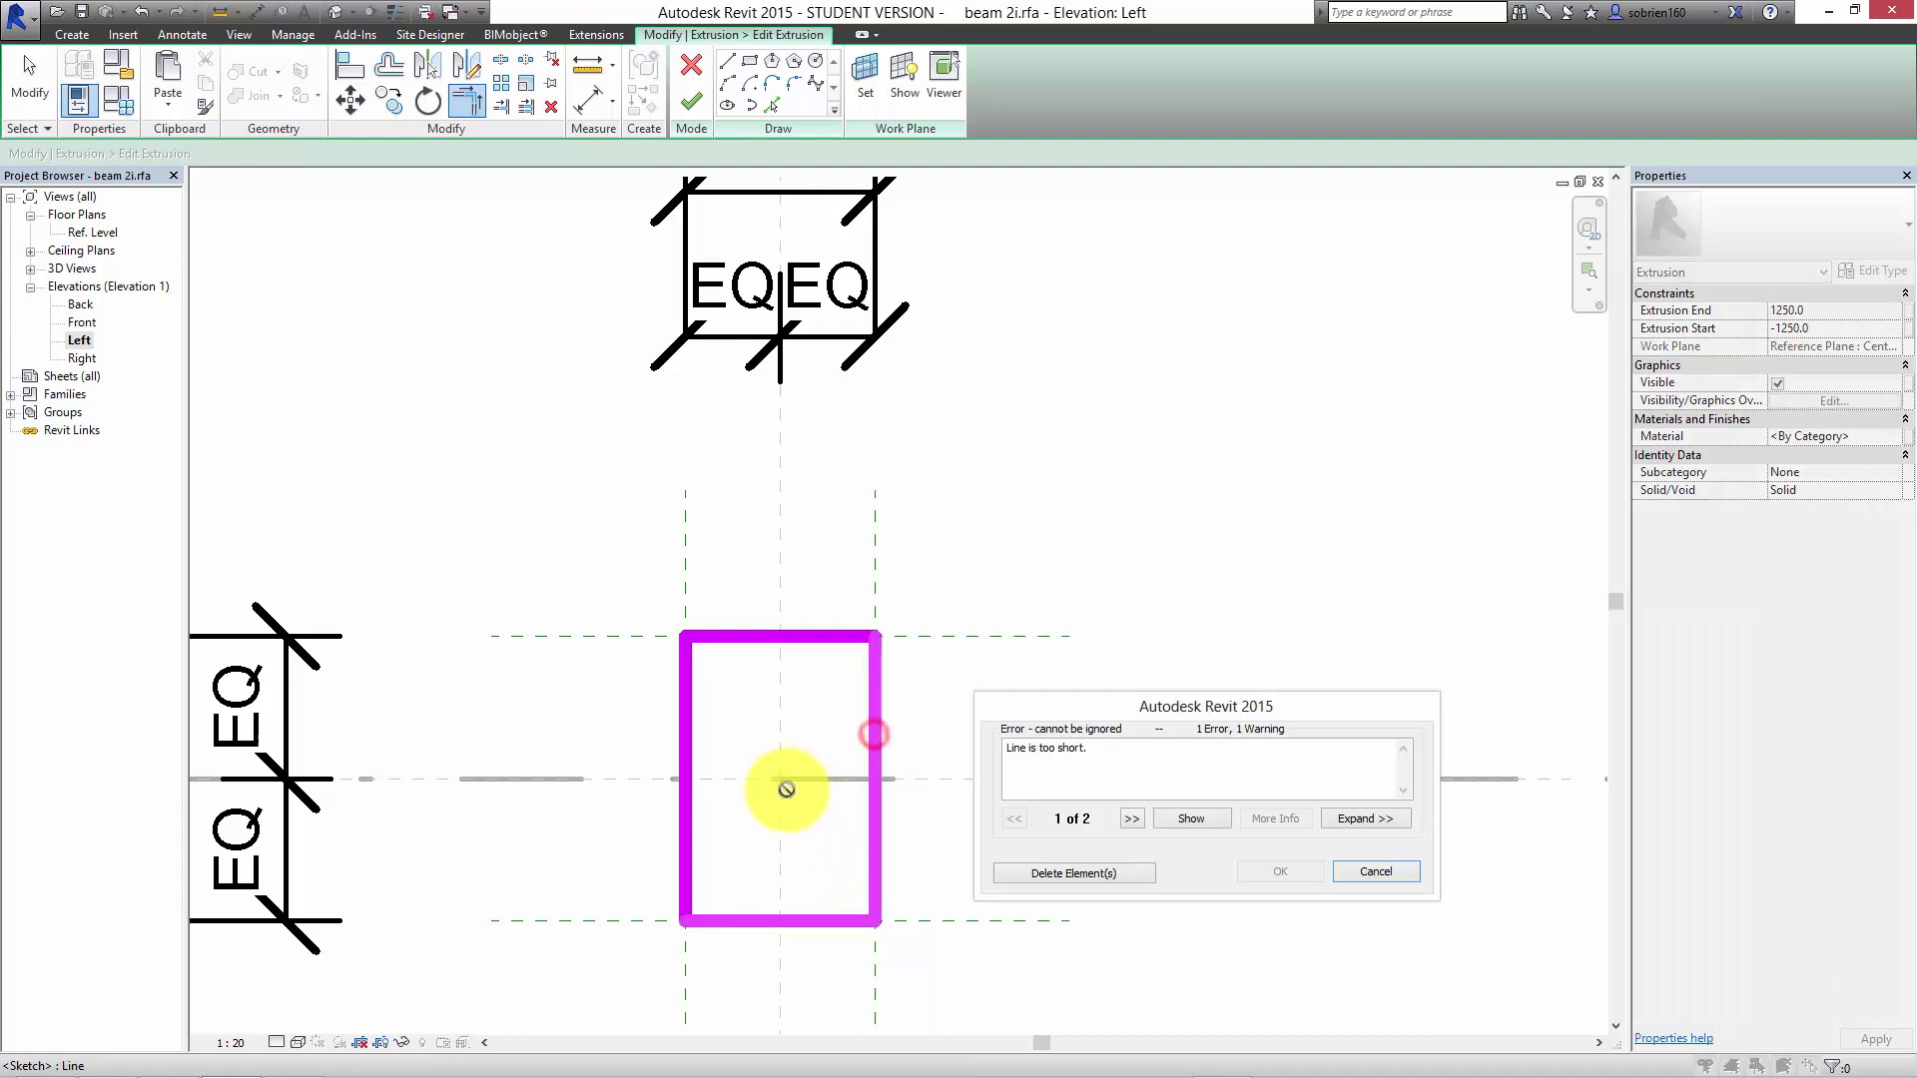
{"action": "left_click", "coordinate": [1378, 873]}
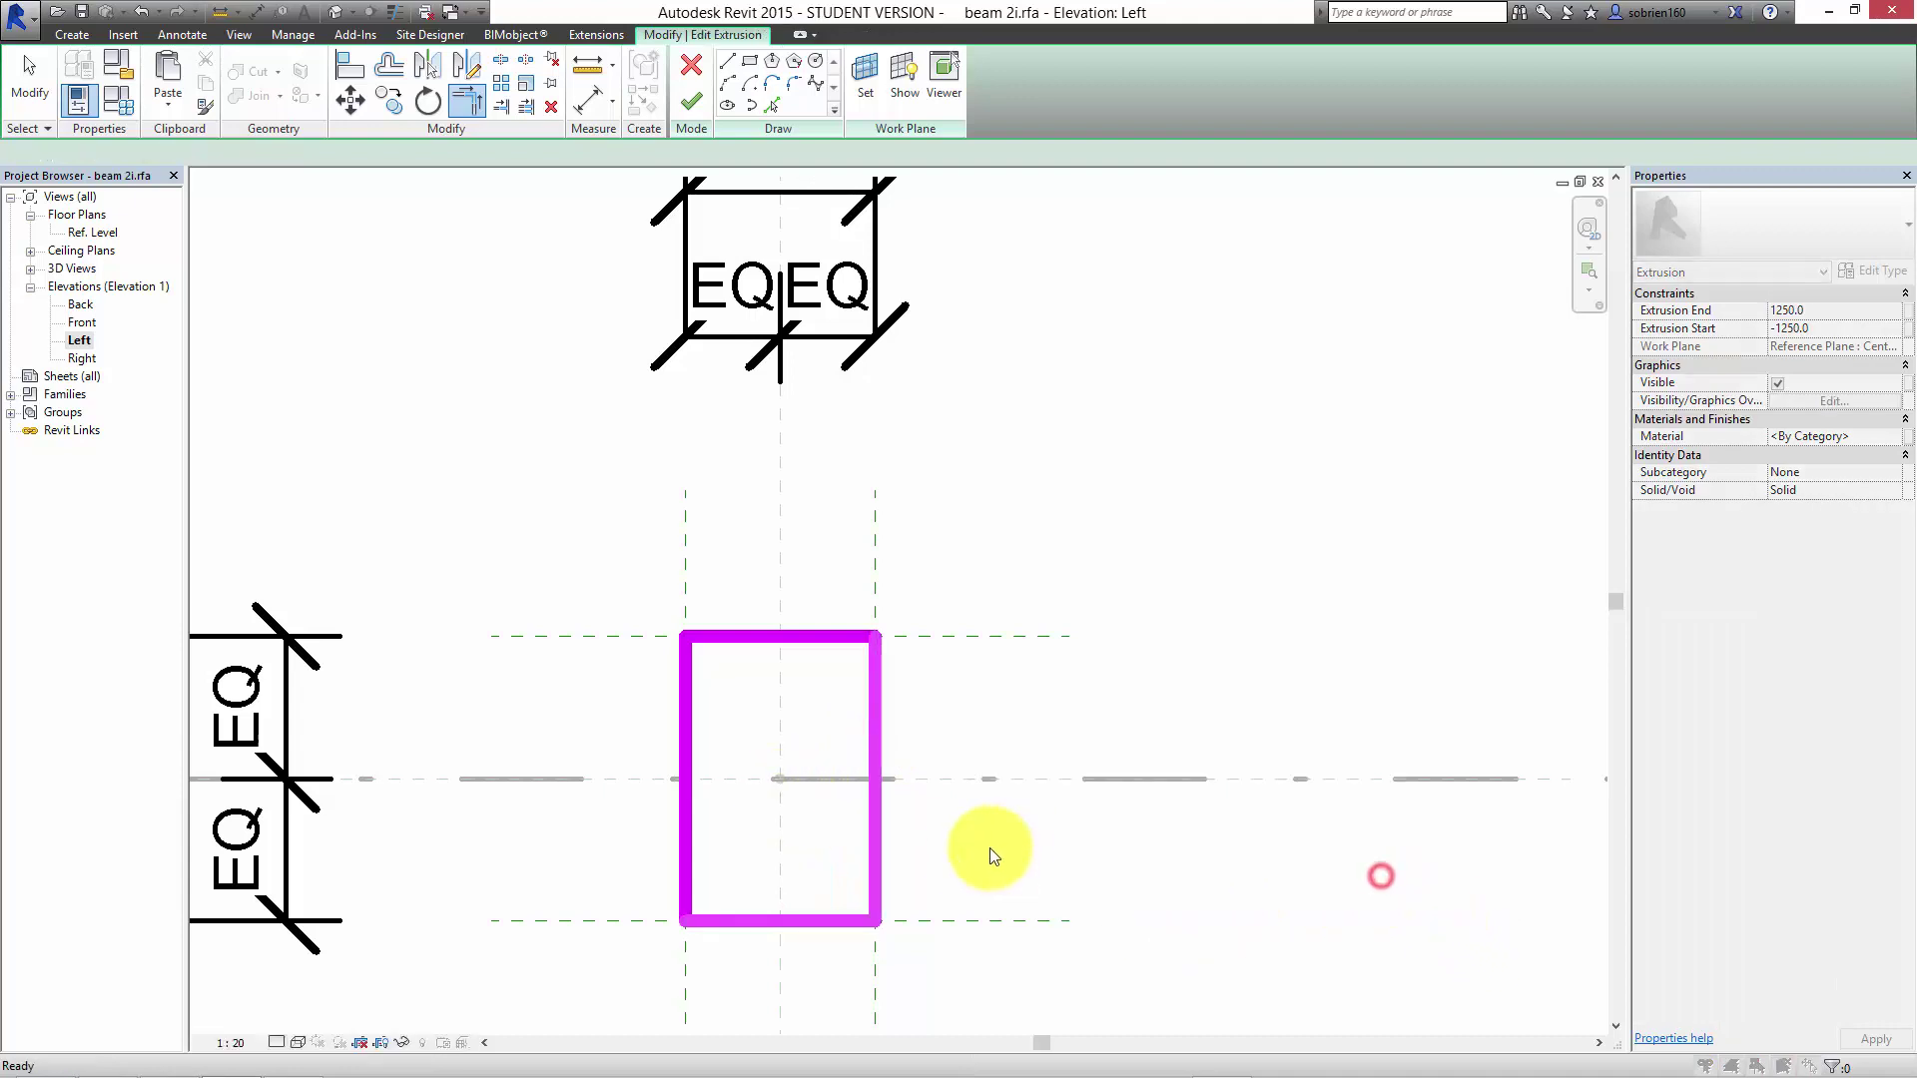
{"action": "key", "text": "Escape"}
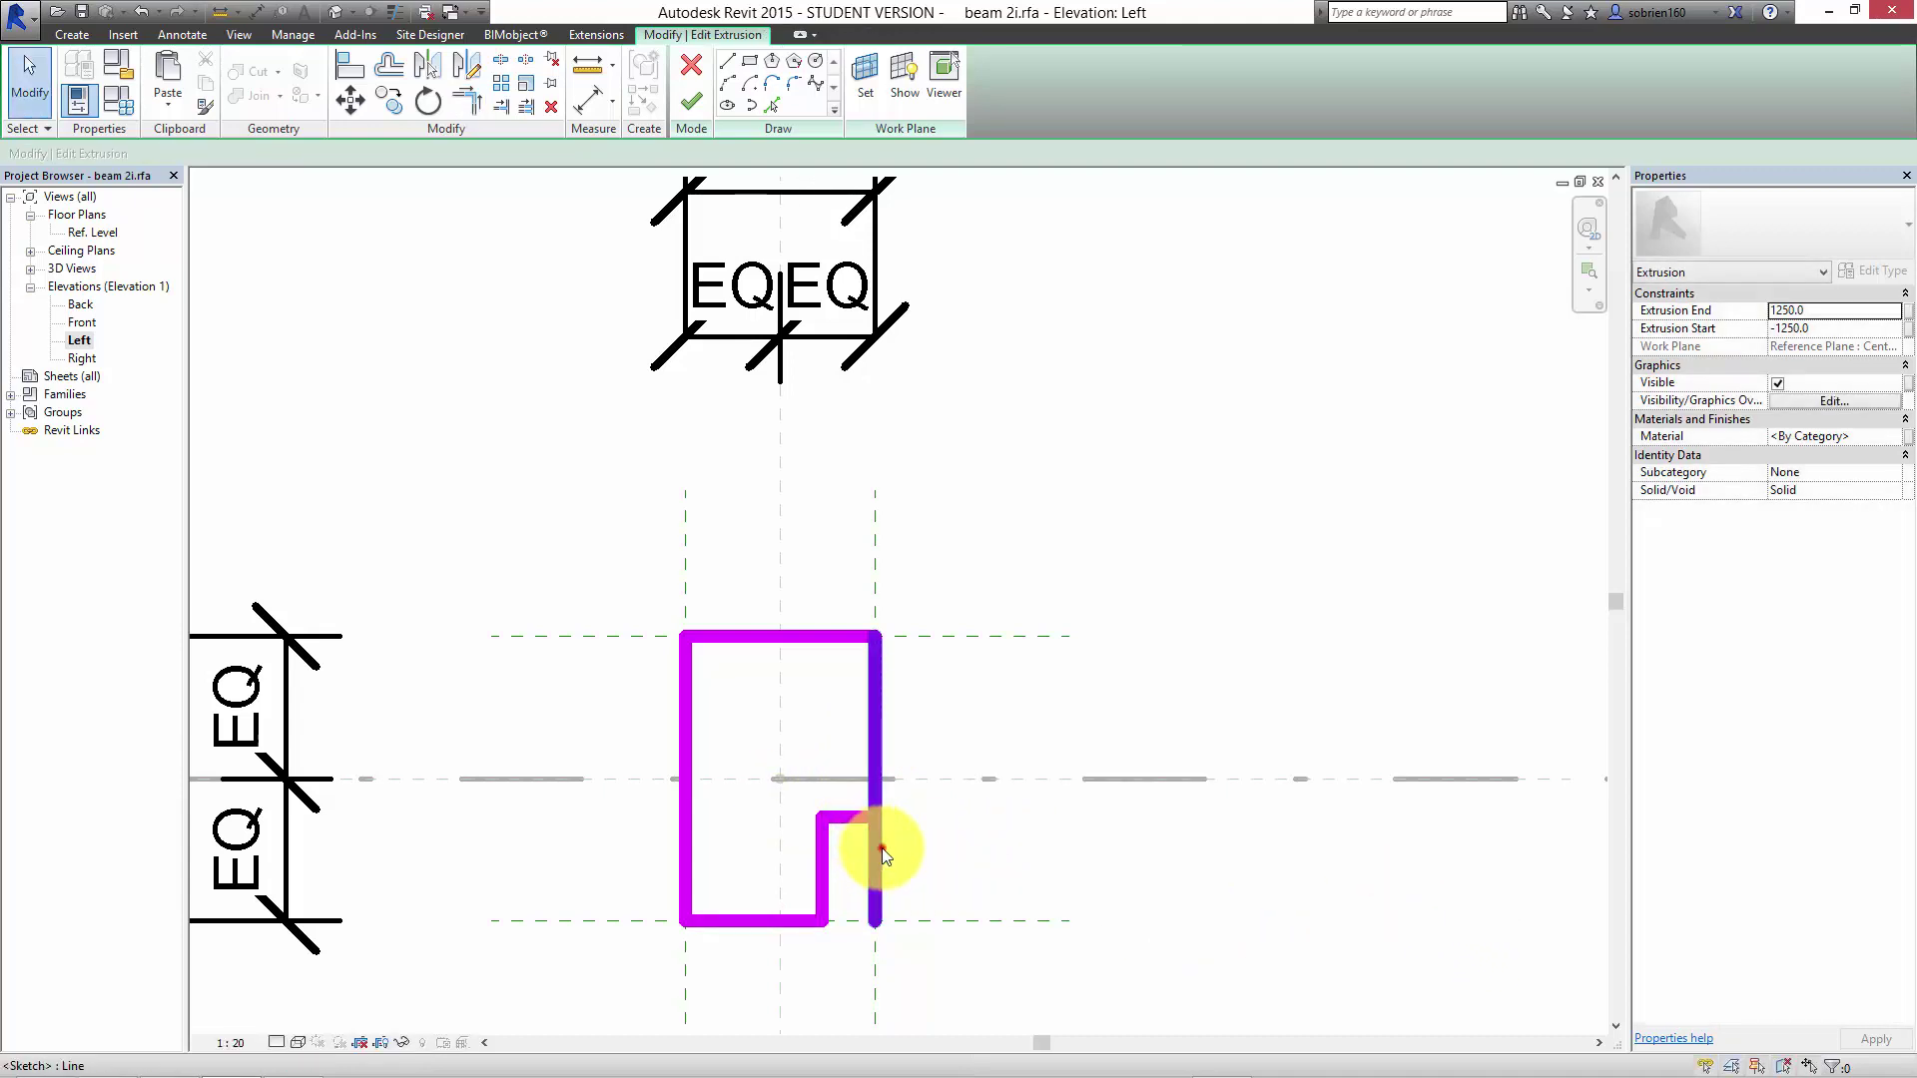
Try to unlock the profile's right edge from its reference plane and shorten it to the notch.
{"action": "left_click", "coordinate": [880, 847]}
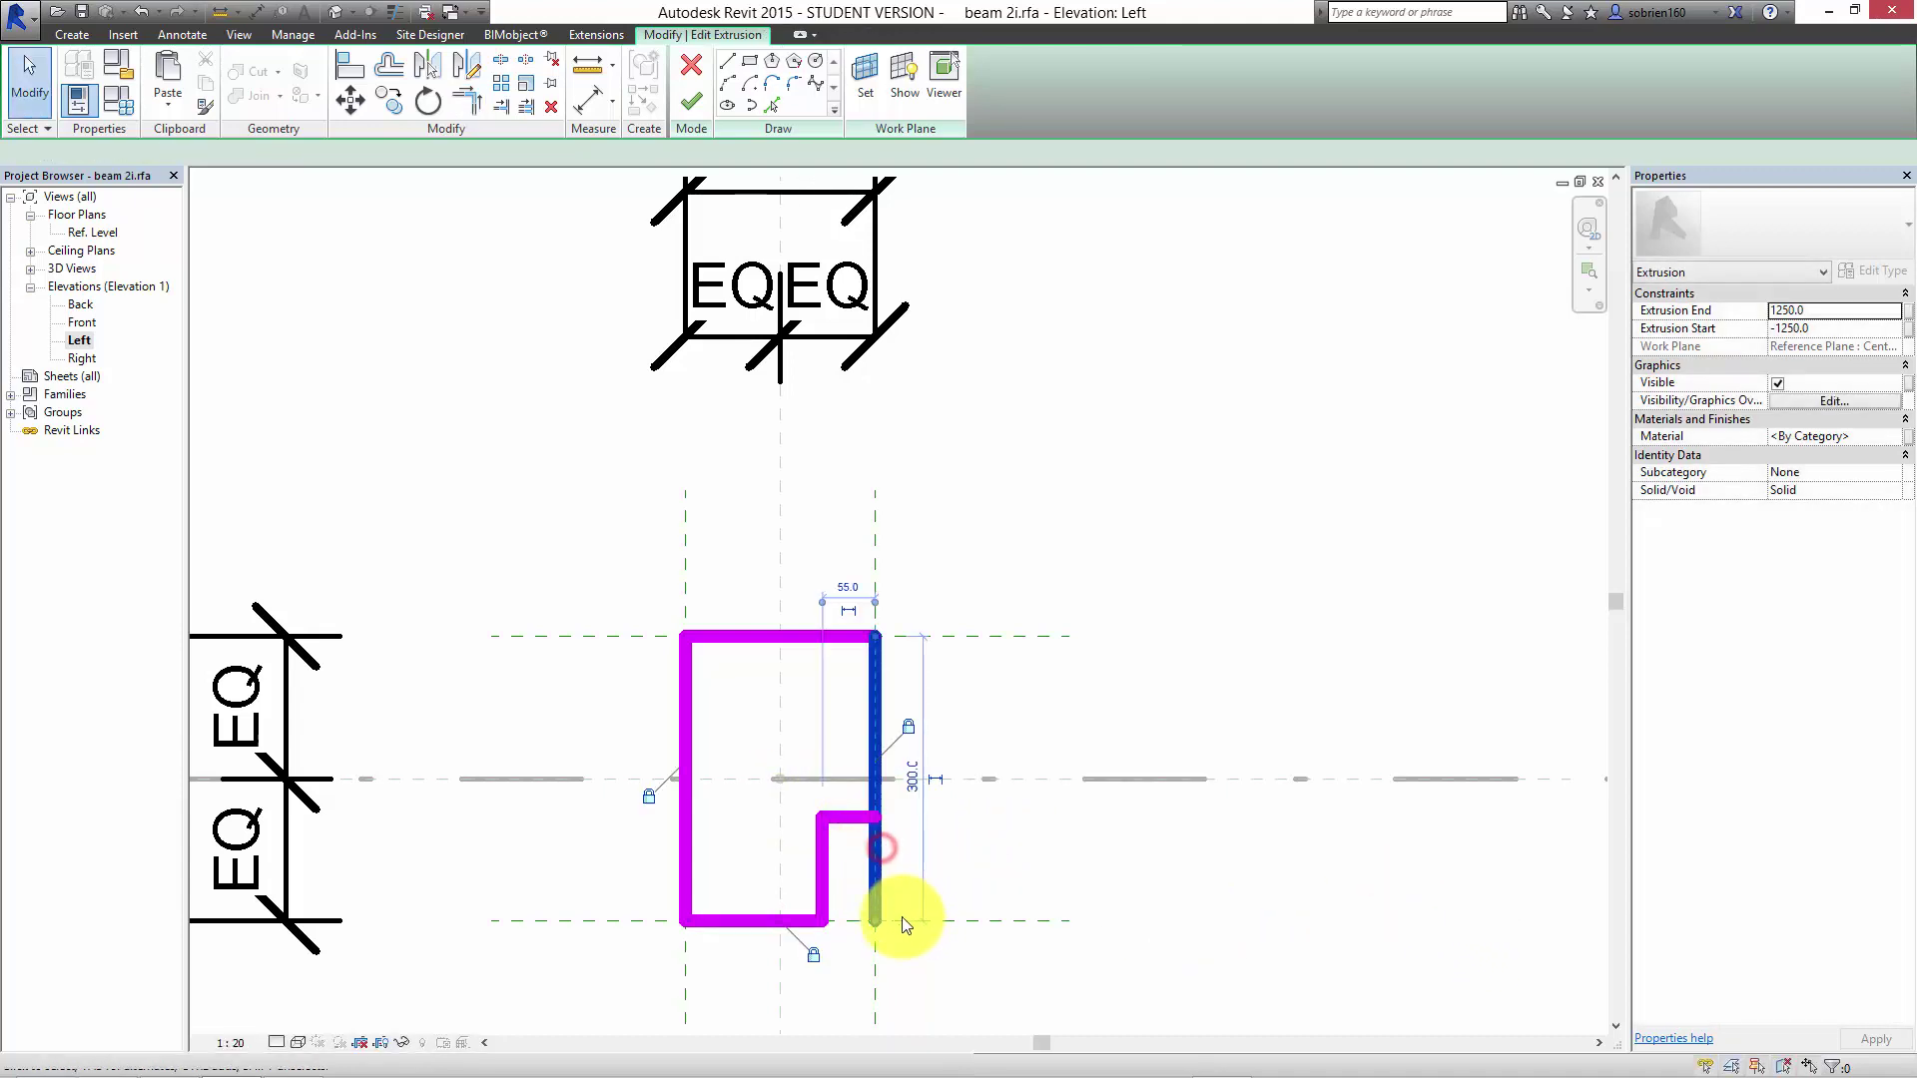
{"action": "left_click", "coordinate": [909, 726]}
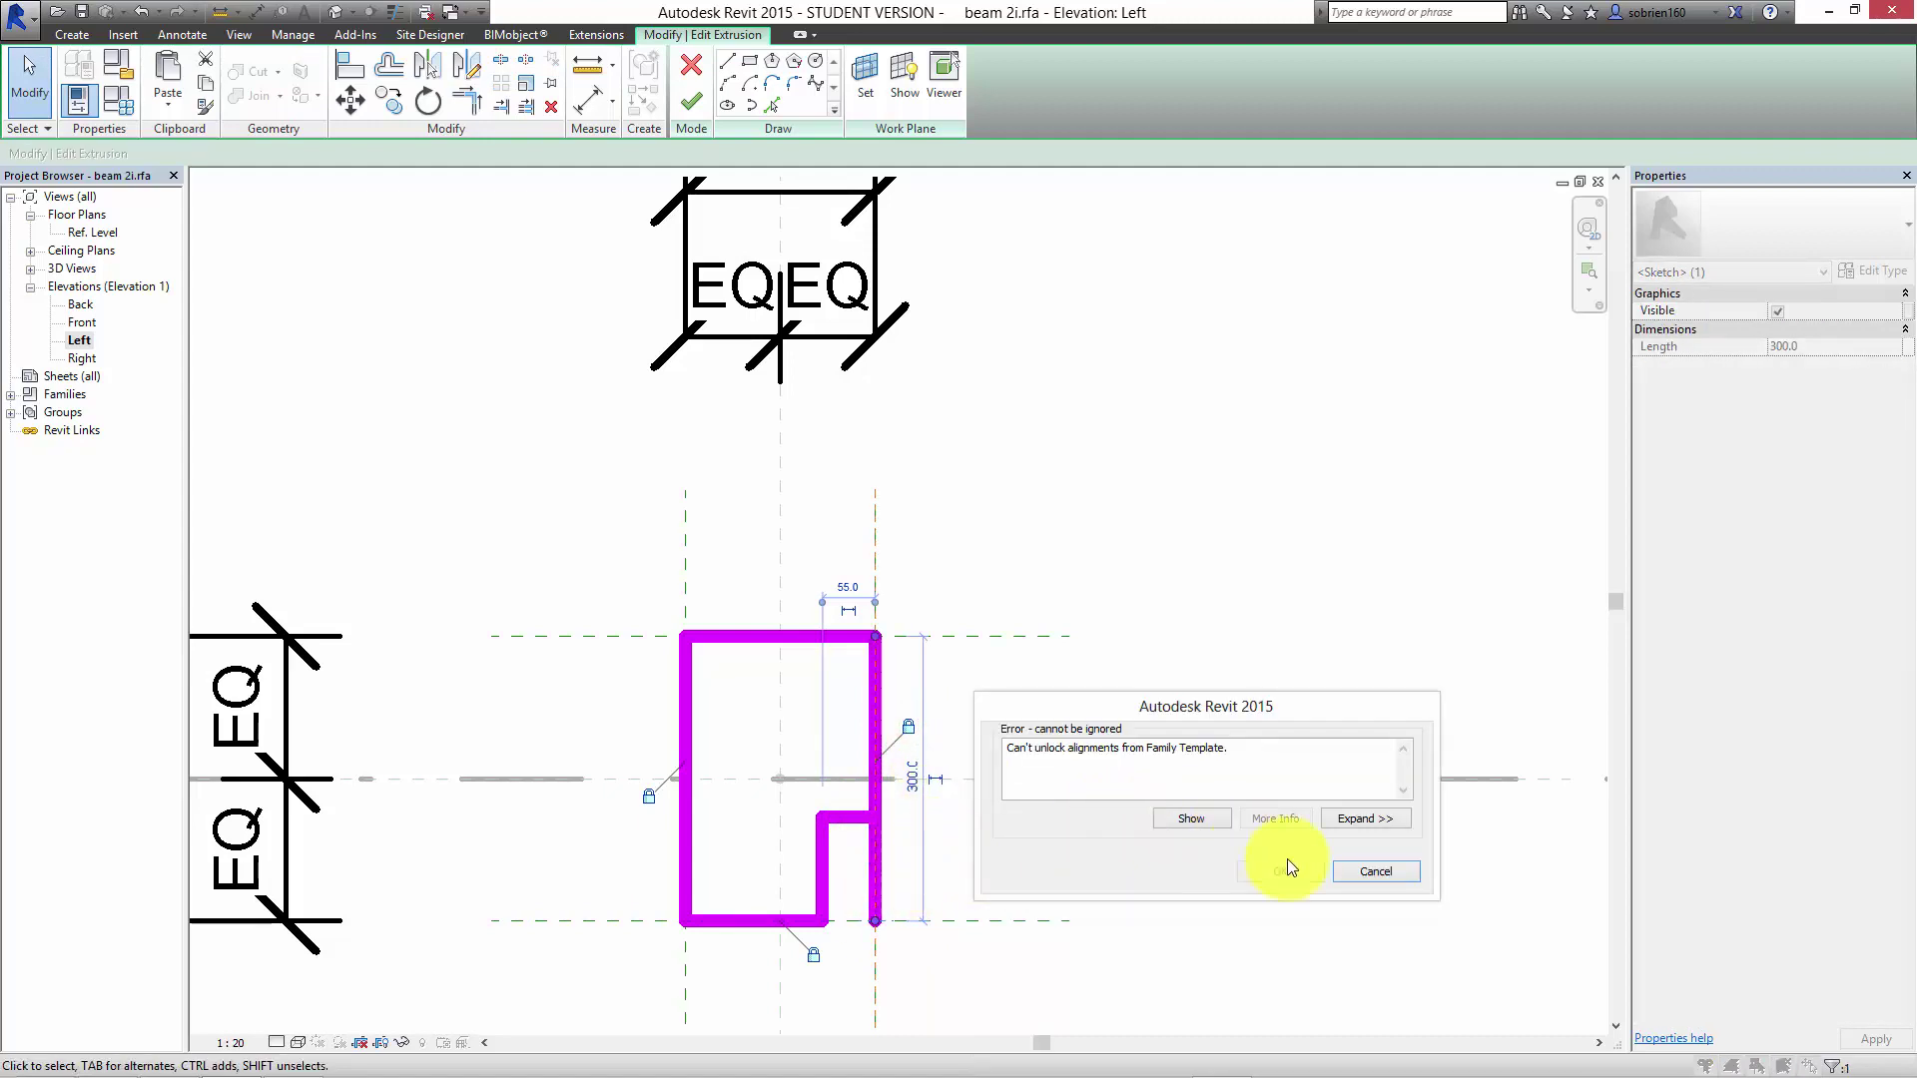
{"action": "left_click", "coordinate": [1350, 875]}
{"action": "left_click", "coordinate": [883, 920]}
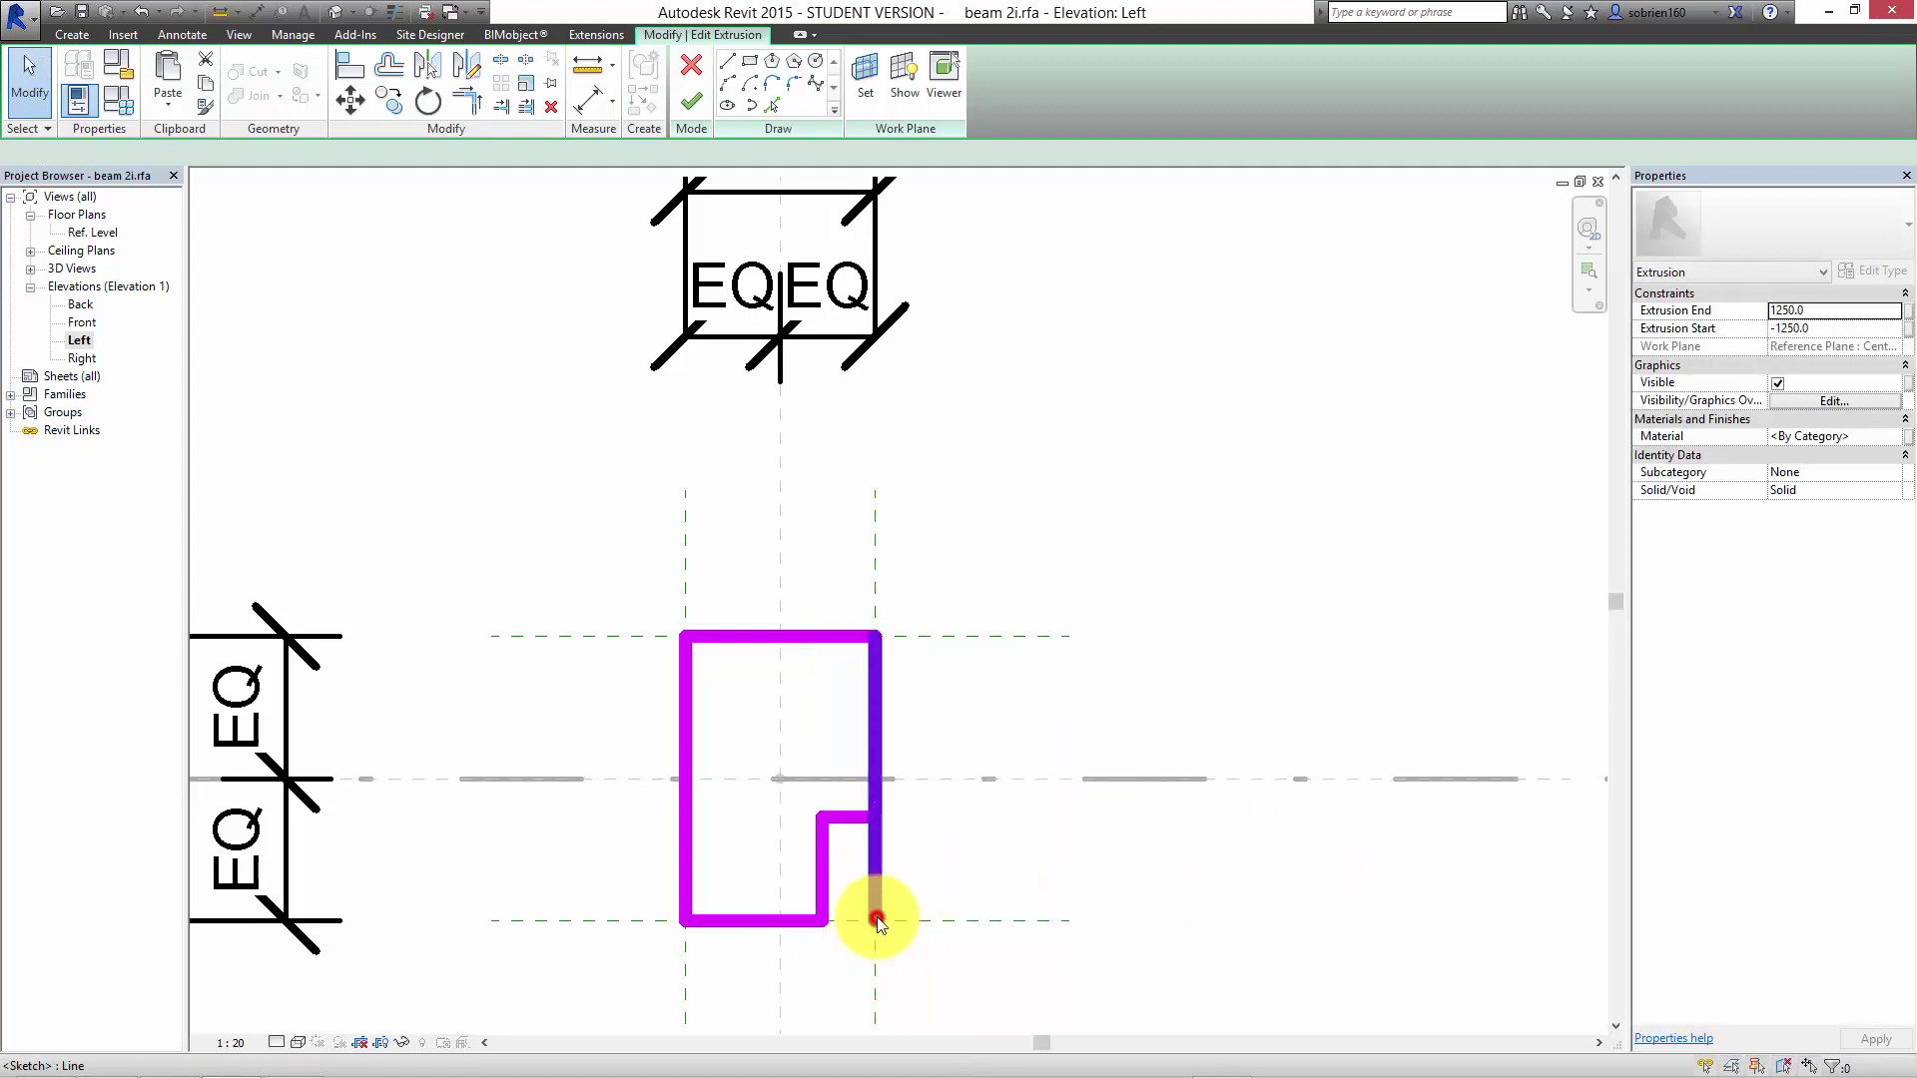
{"action": "left_click_drag", "start_coordinate": [878, 916], "coordinate": [876, 815]}
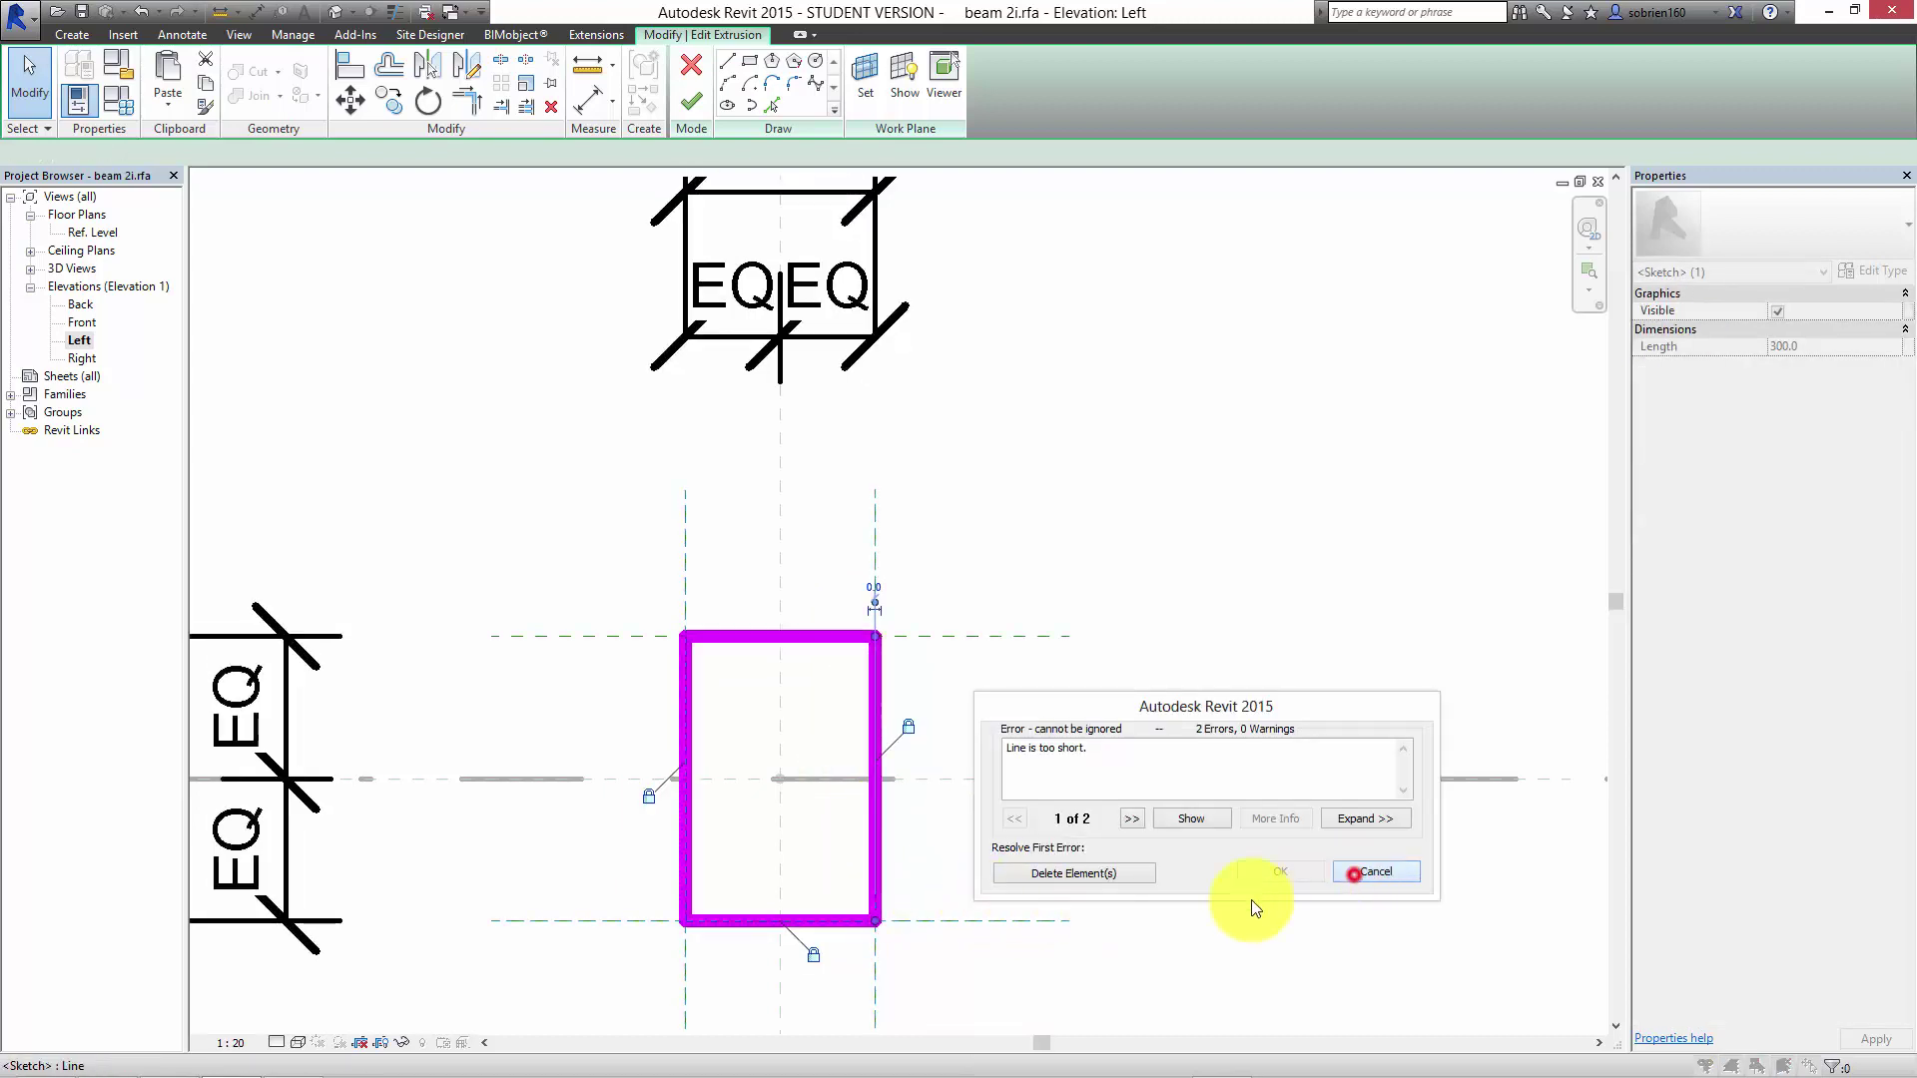
{"action": "left_click", "coordinate": [1354, 875]}
{"action": "left_click", "coordinate": [1009, 872]}
{"action": "scroll", "coordinate": [973, 750], "scroll_direction": "down", "scroll_amount": 1}
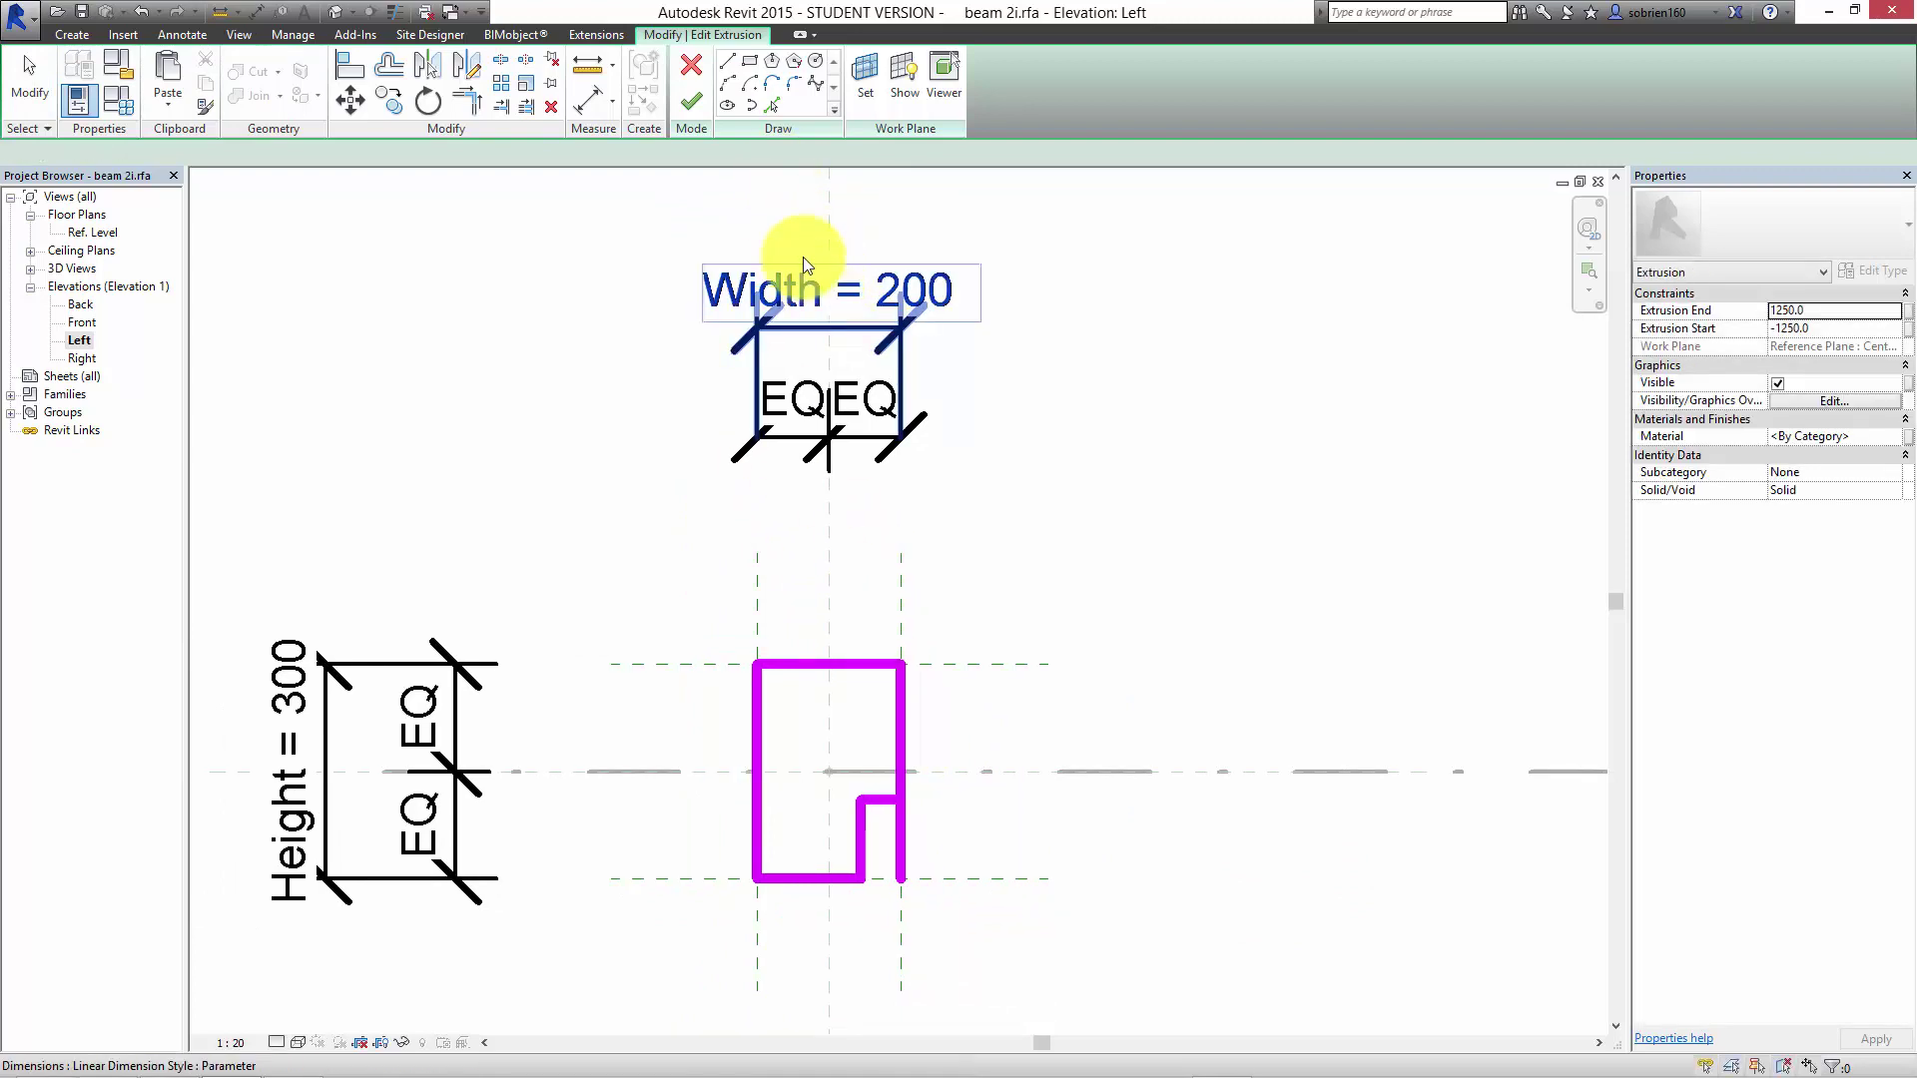
Discard the extrusion's sketch edits and reopen the original rectangular profile for editing.
{"action": "left_click", "coordinate": [699, 72]}
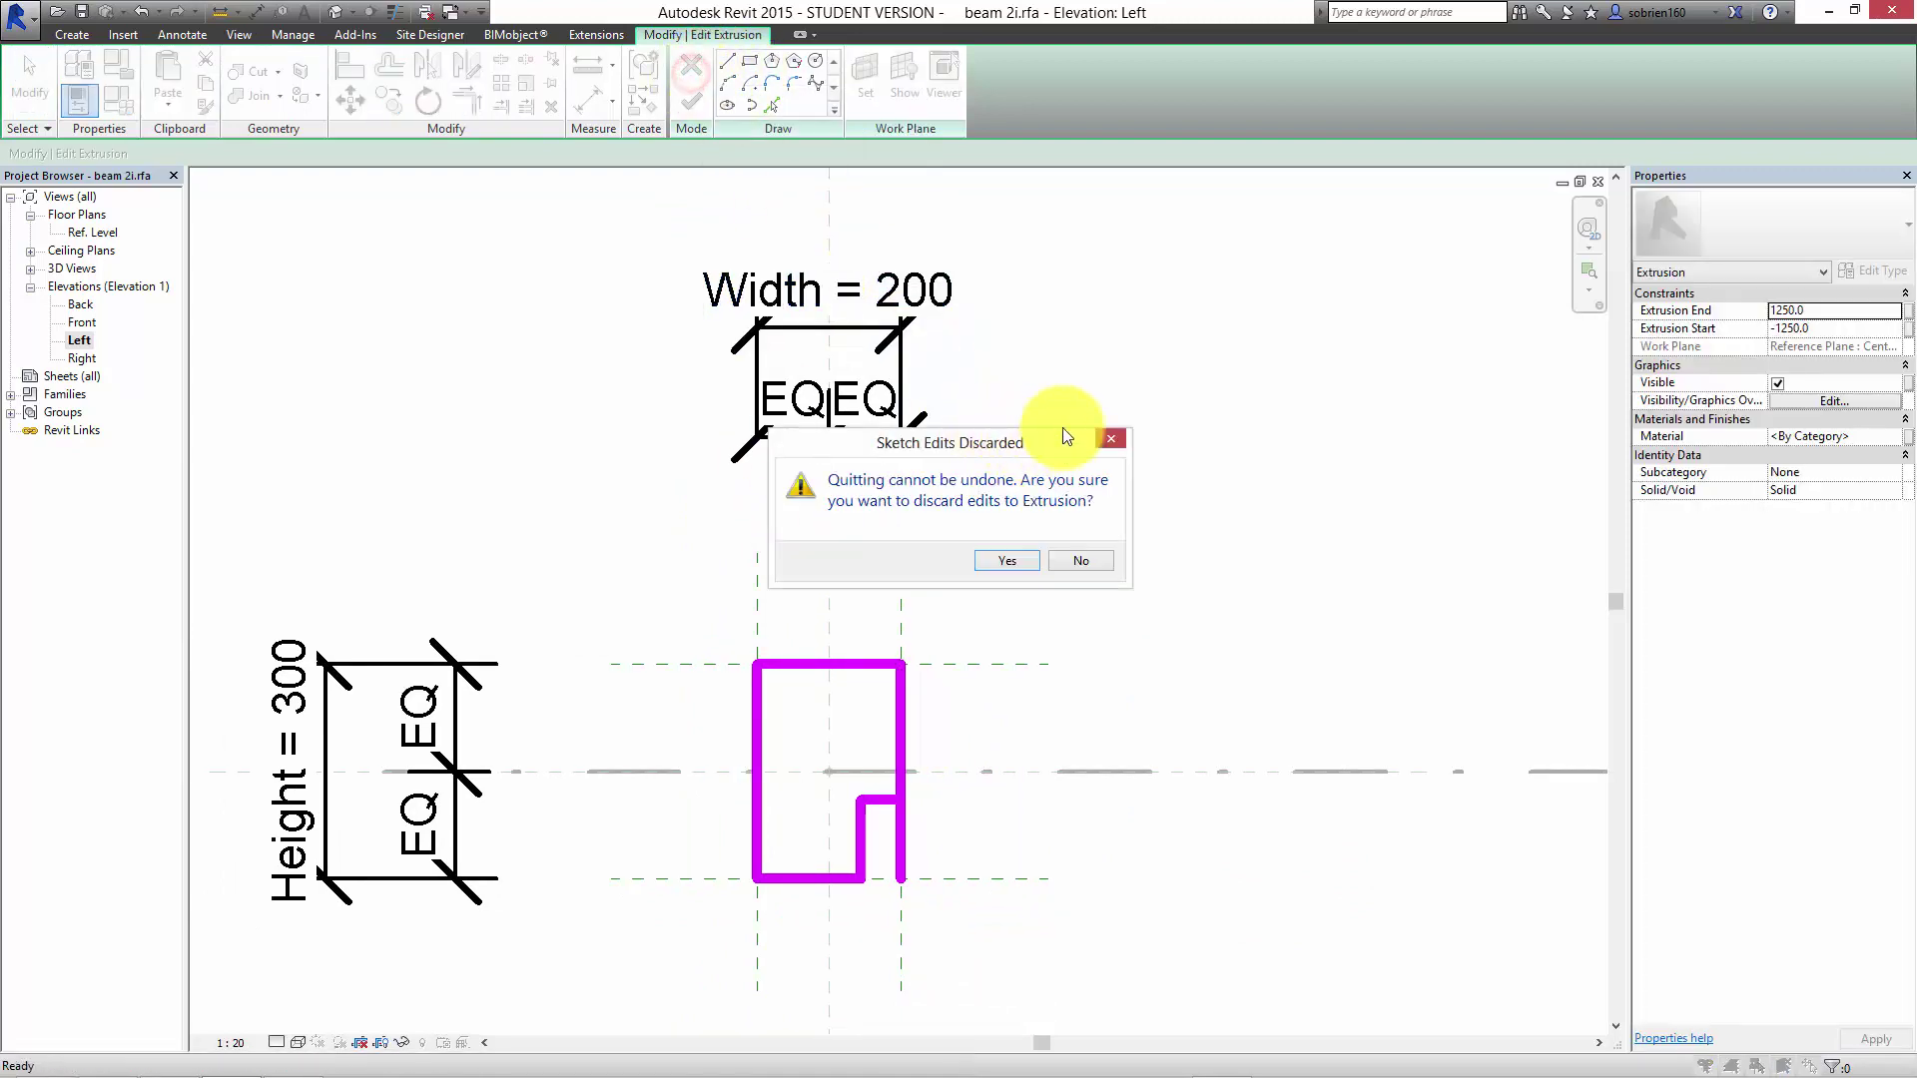
{"action": "left_click", "coordinate": [1022, 567]}
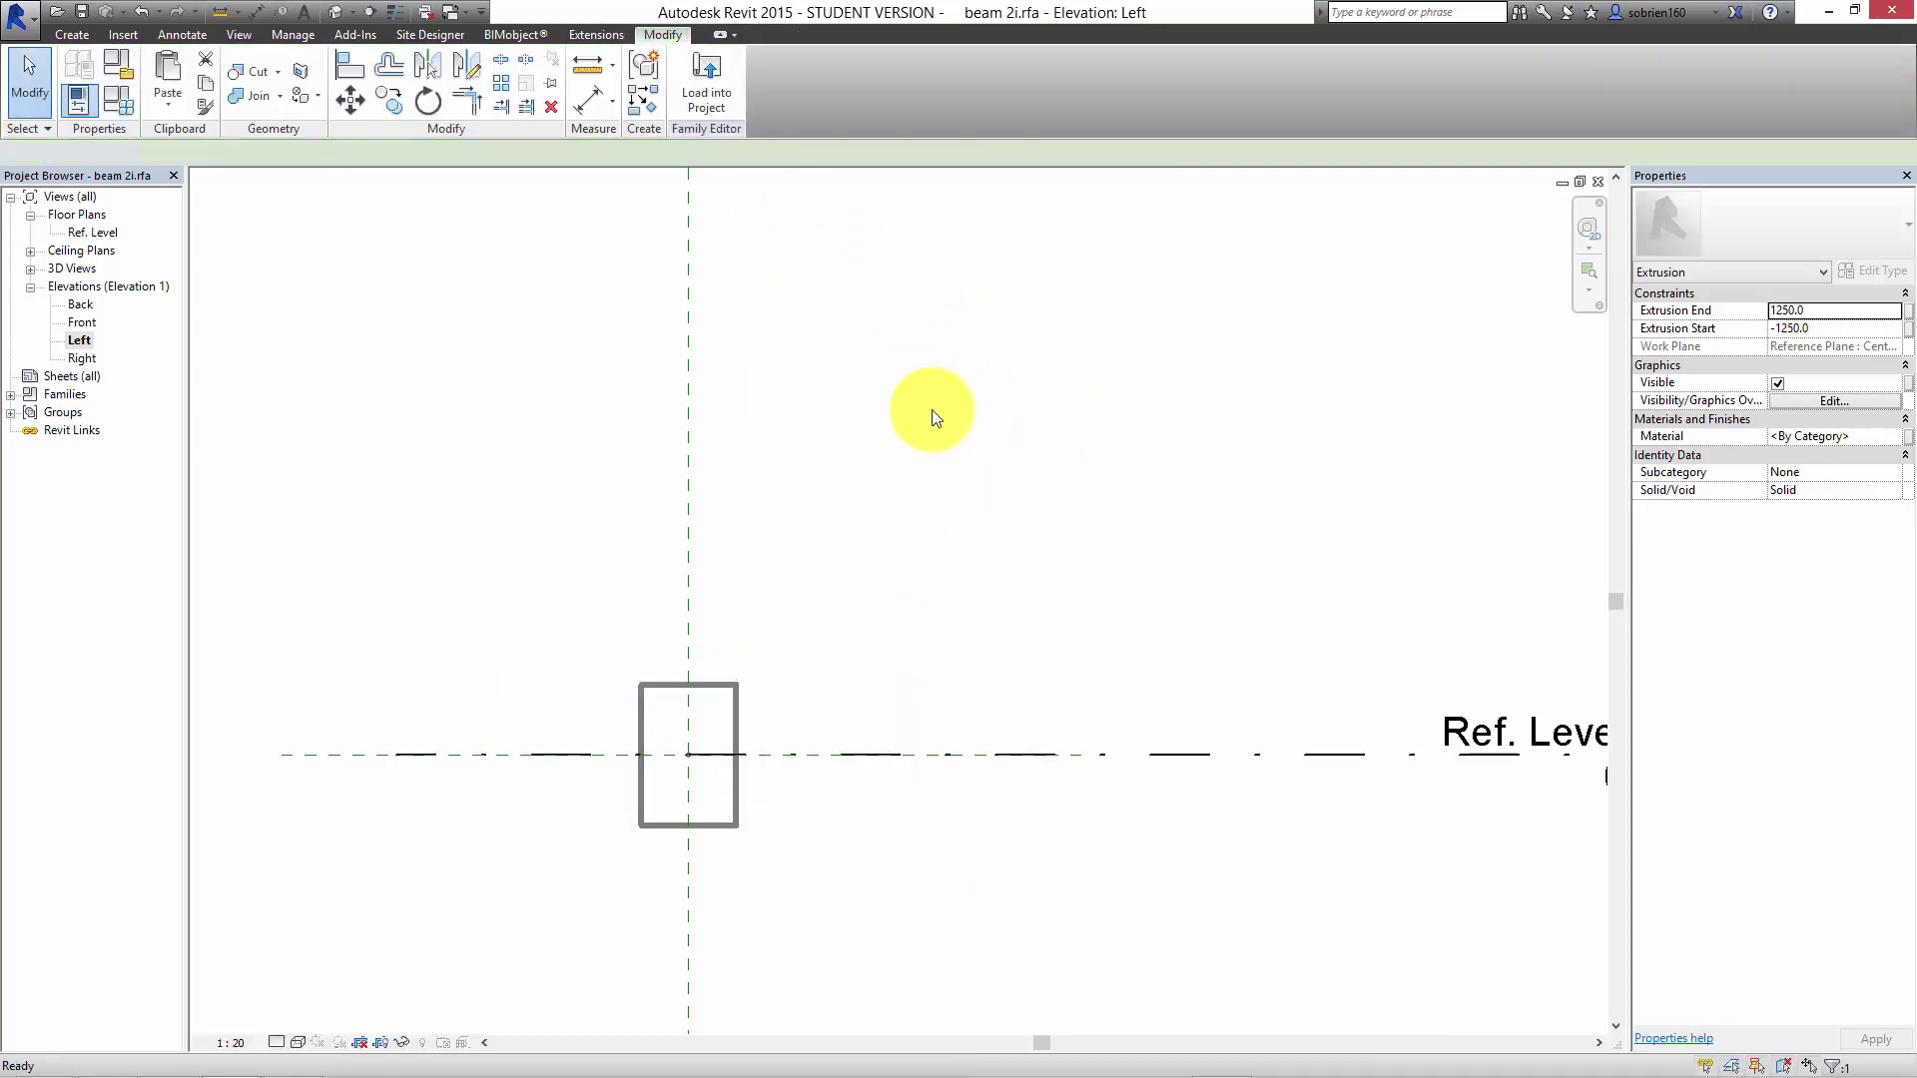
{"action": "scroll", "coordinate": [755, 689], "scroll_direction": "up", "scroll_amount": 2}
{"action": "left_click", "coordinate": [681, 692]}
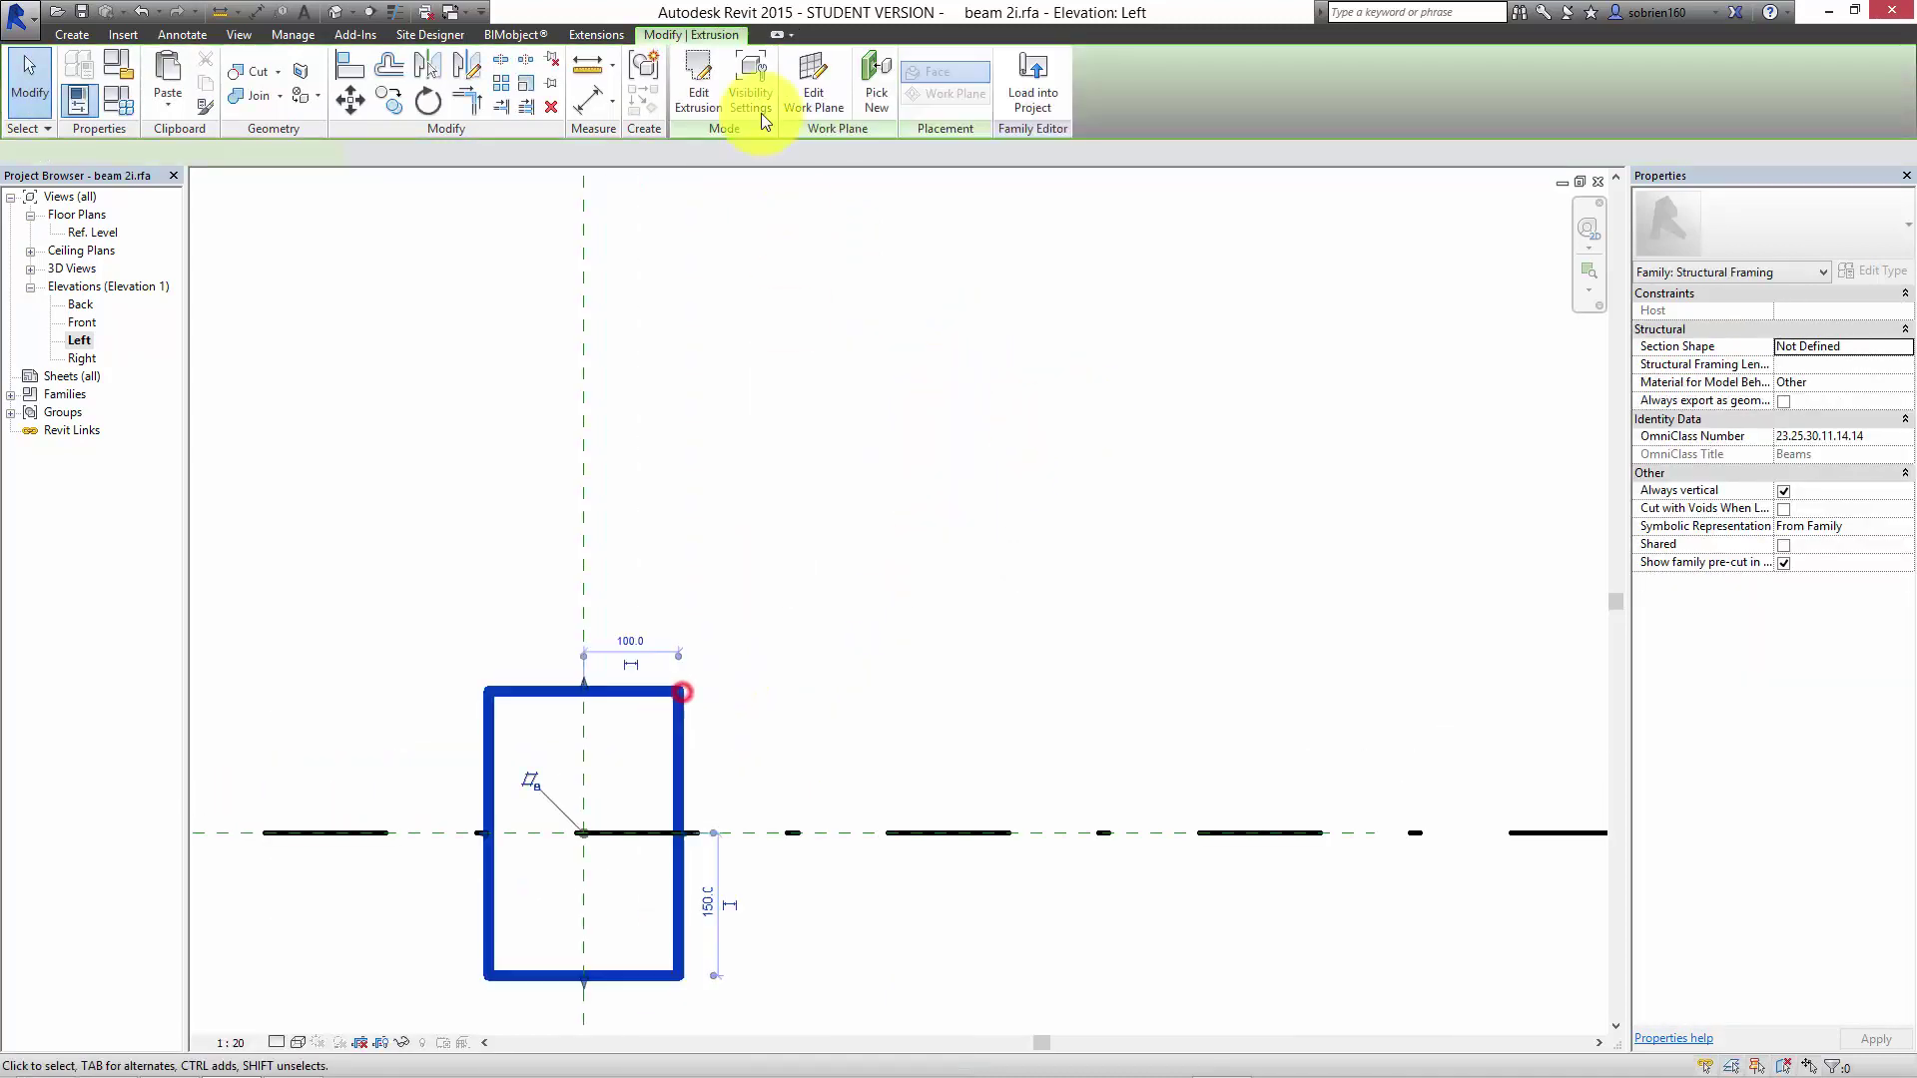
{"action": "left_click", "coordinate": [711, 102]}
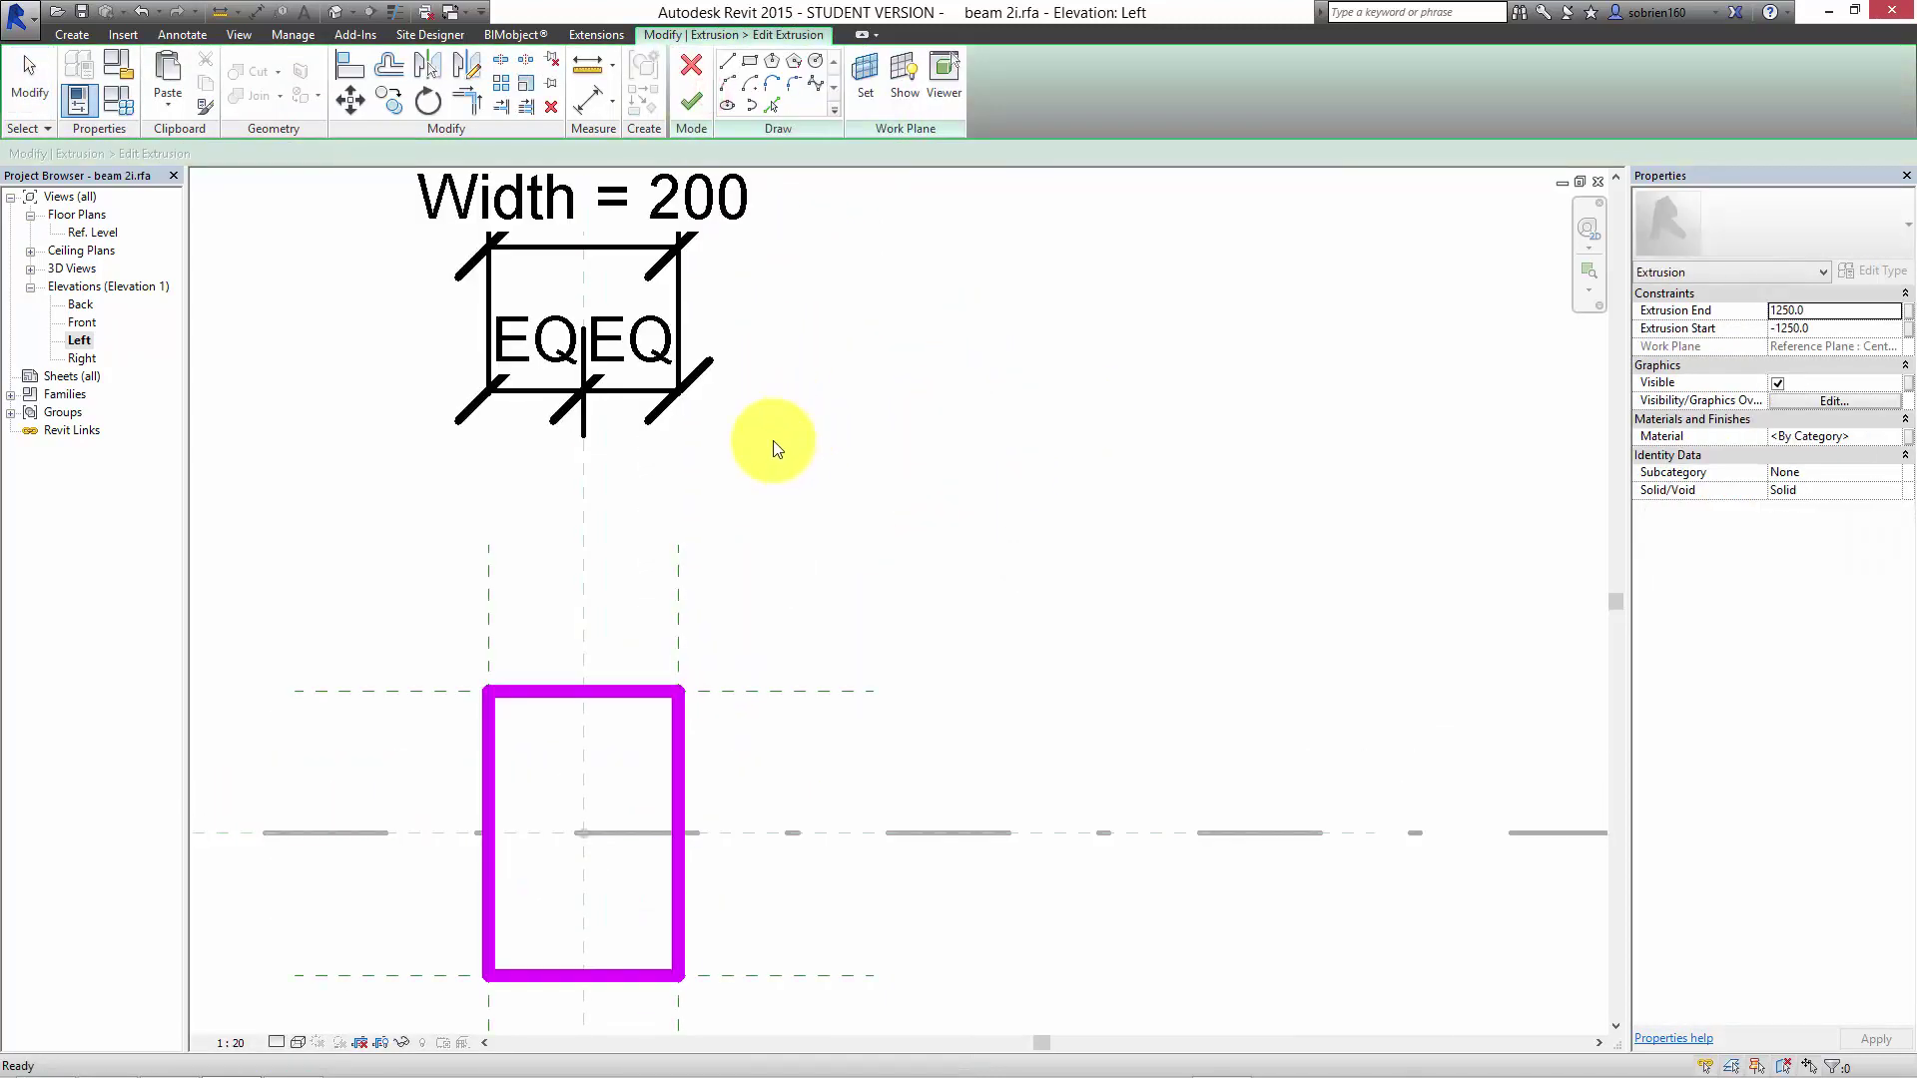
Inspect the Width dimension above the profile and its available options.
{"action": "scroll", "coordinate": [964, 552], "scroll_direction": "down", "scroll_amount": 1}
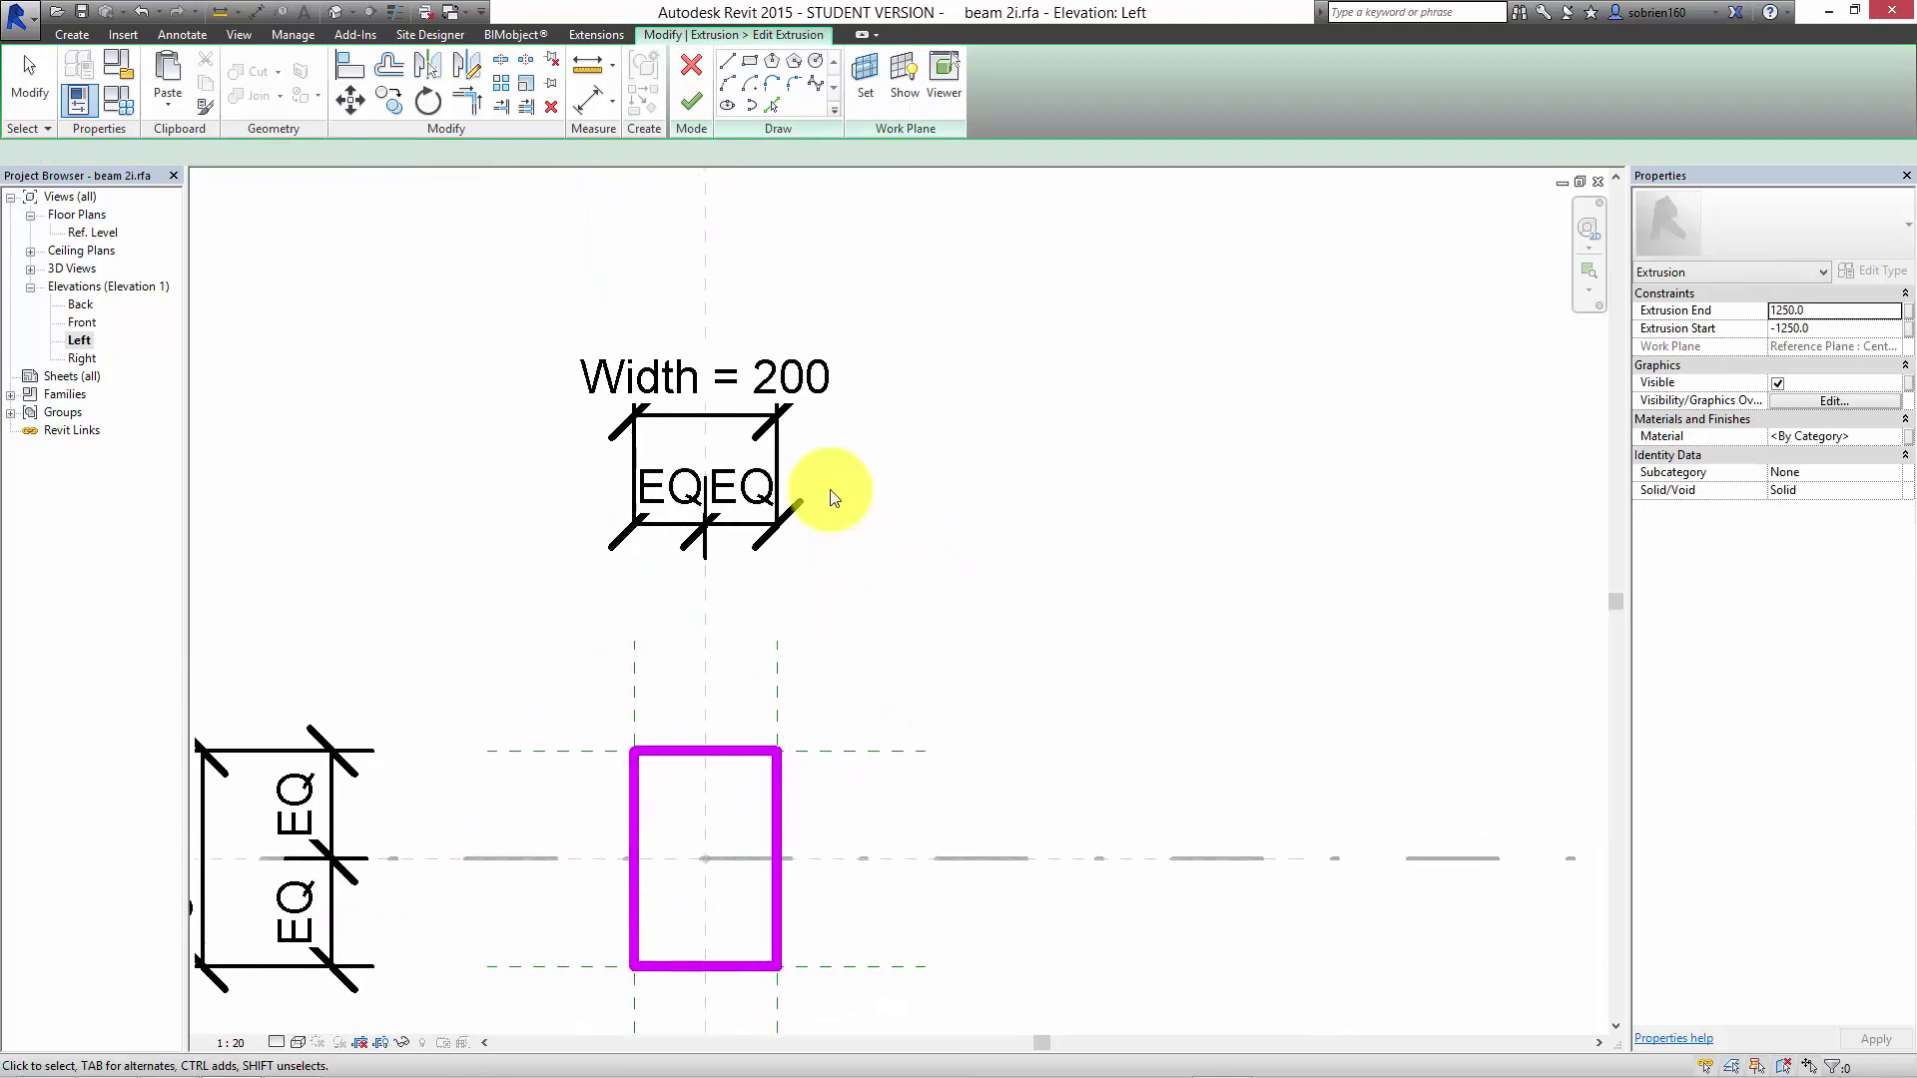
{"action": "left_click", "coordinate": [728, 383]}
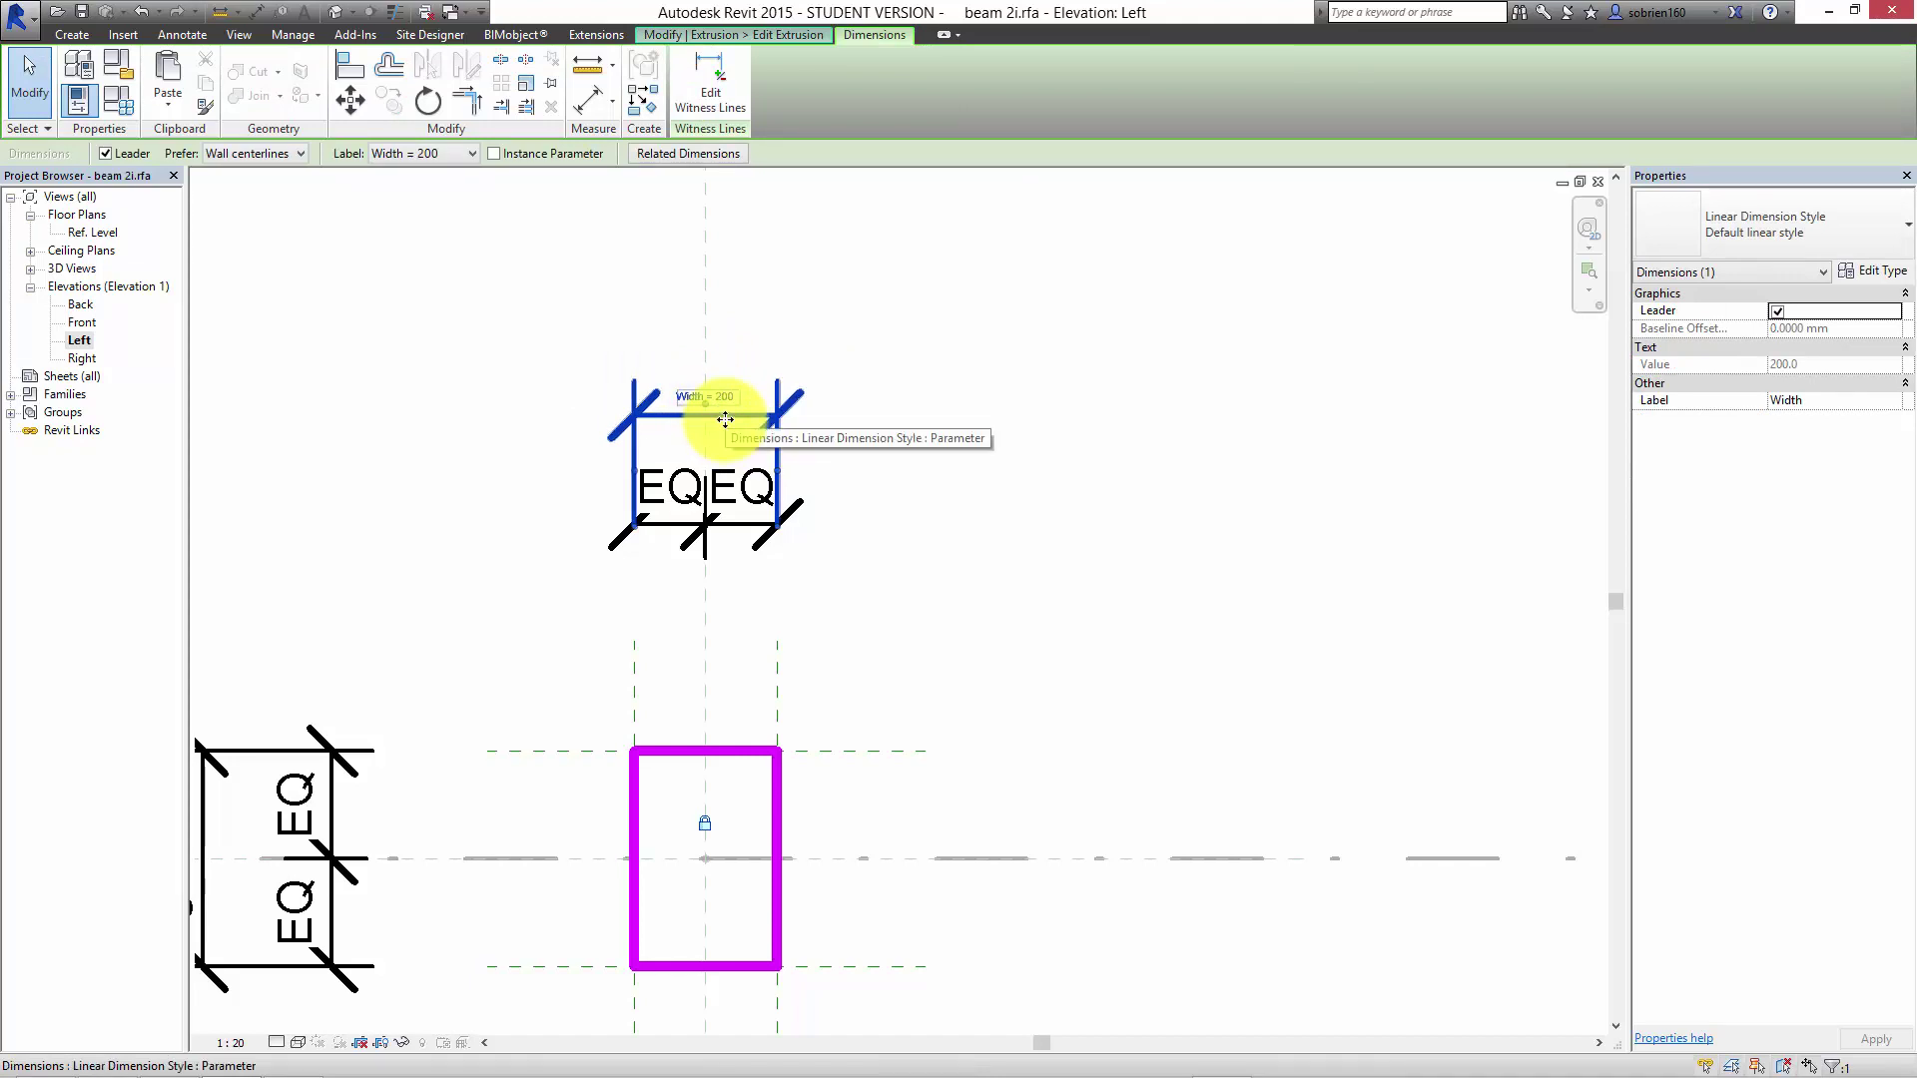
{"action": "right_click", "coordinate": [730, 413]}
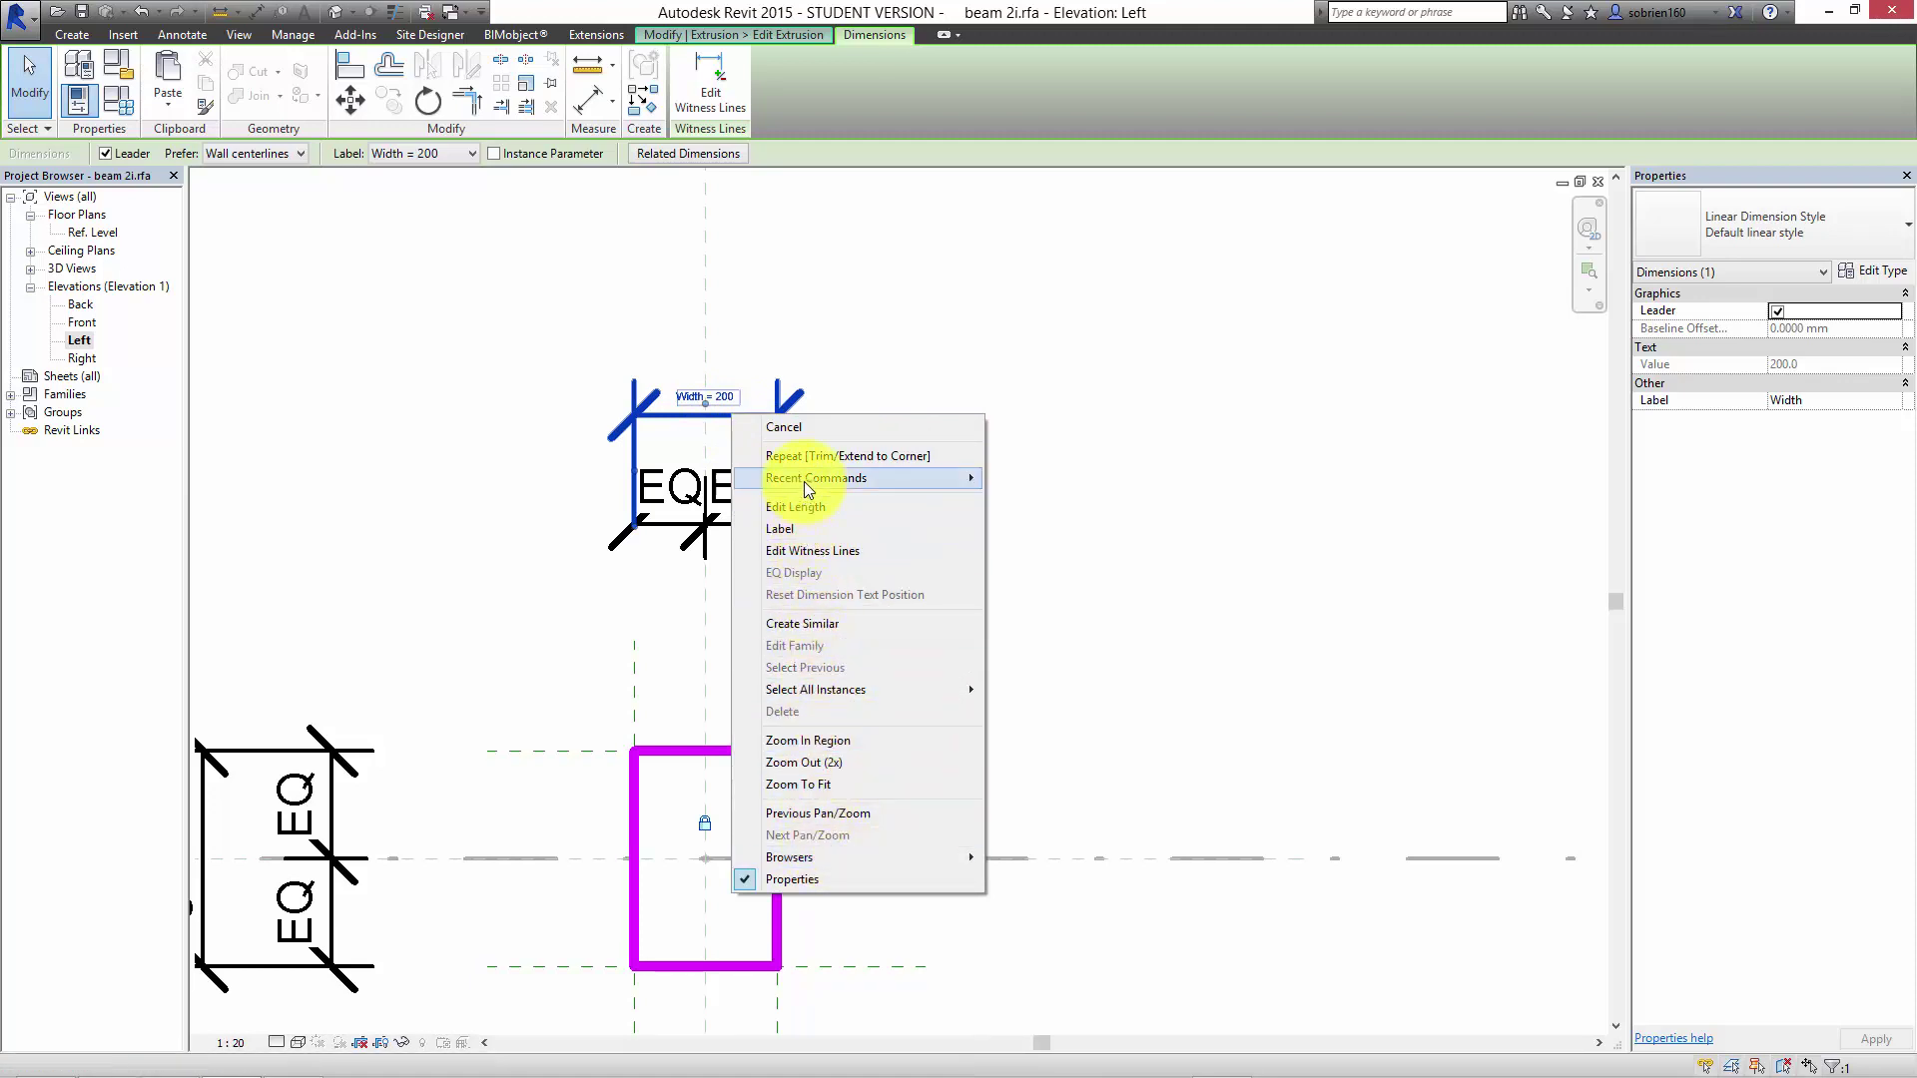
{"action": "left_click", "coordinate": [753, 309]}
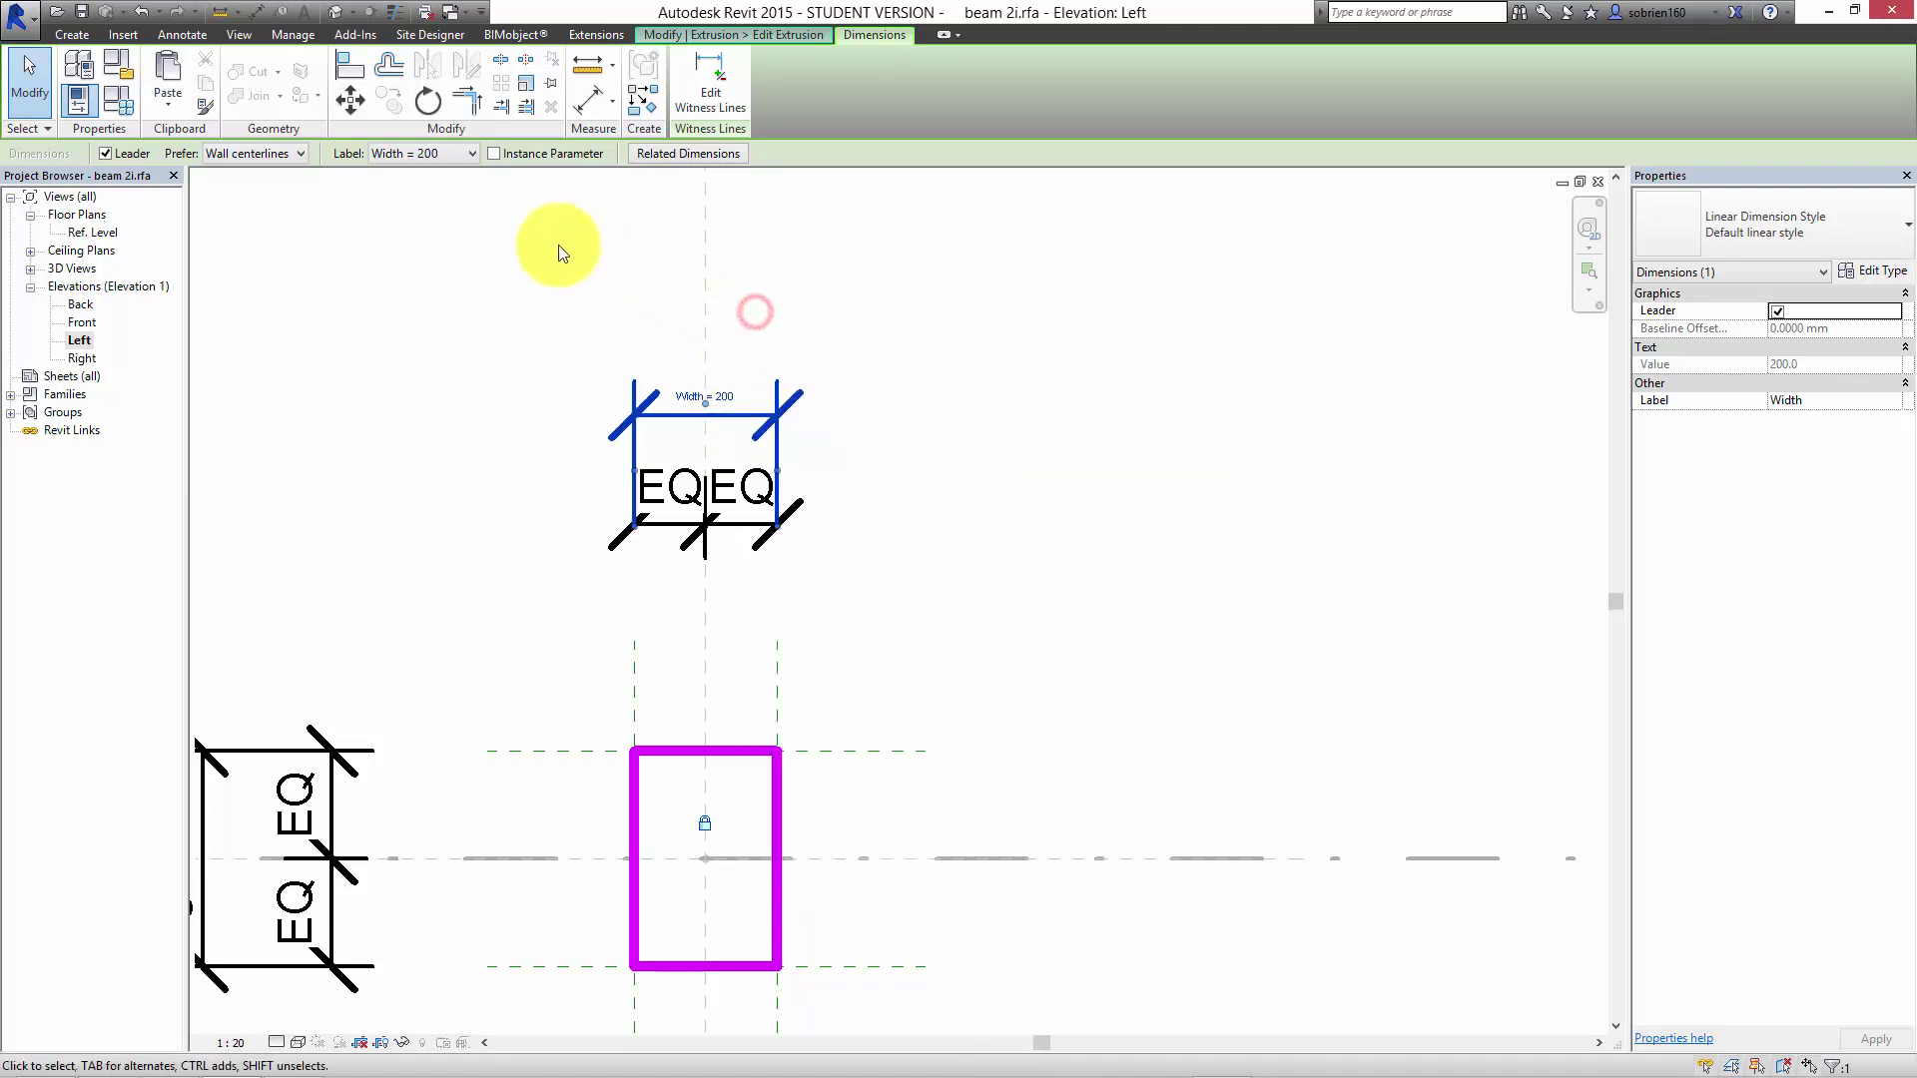
{"action": "left_click", "coordinate": [457, 331]}
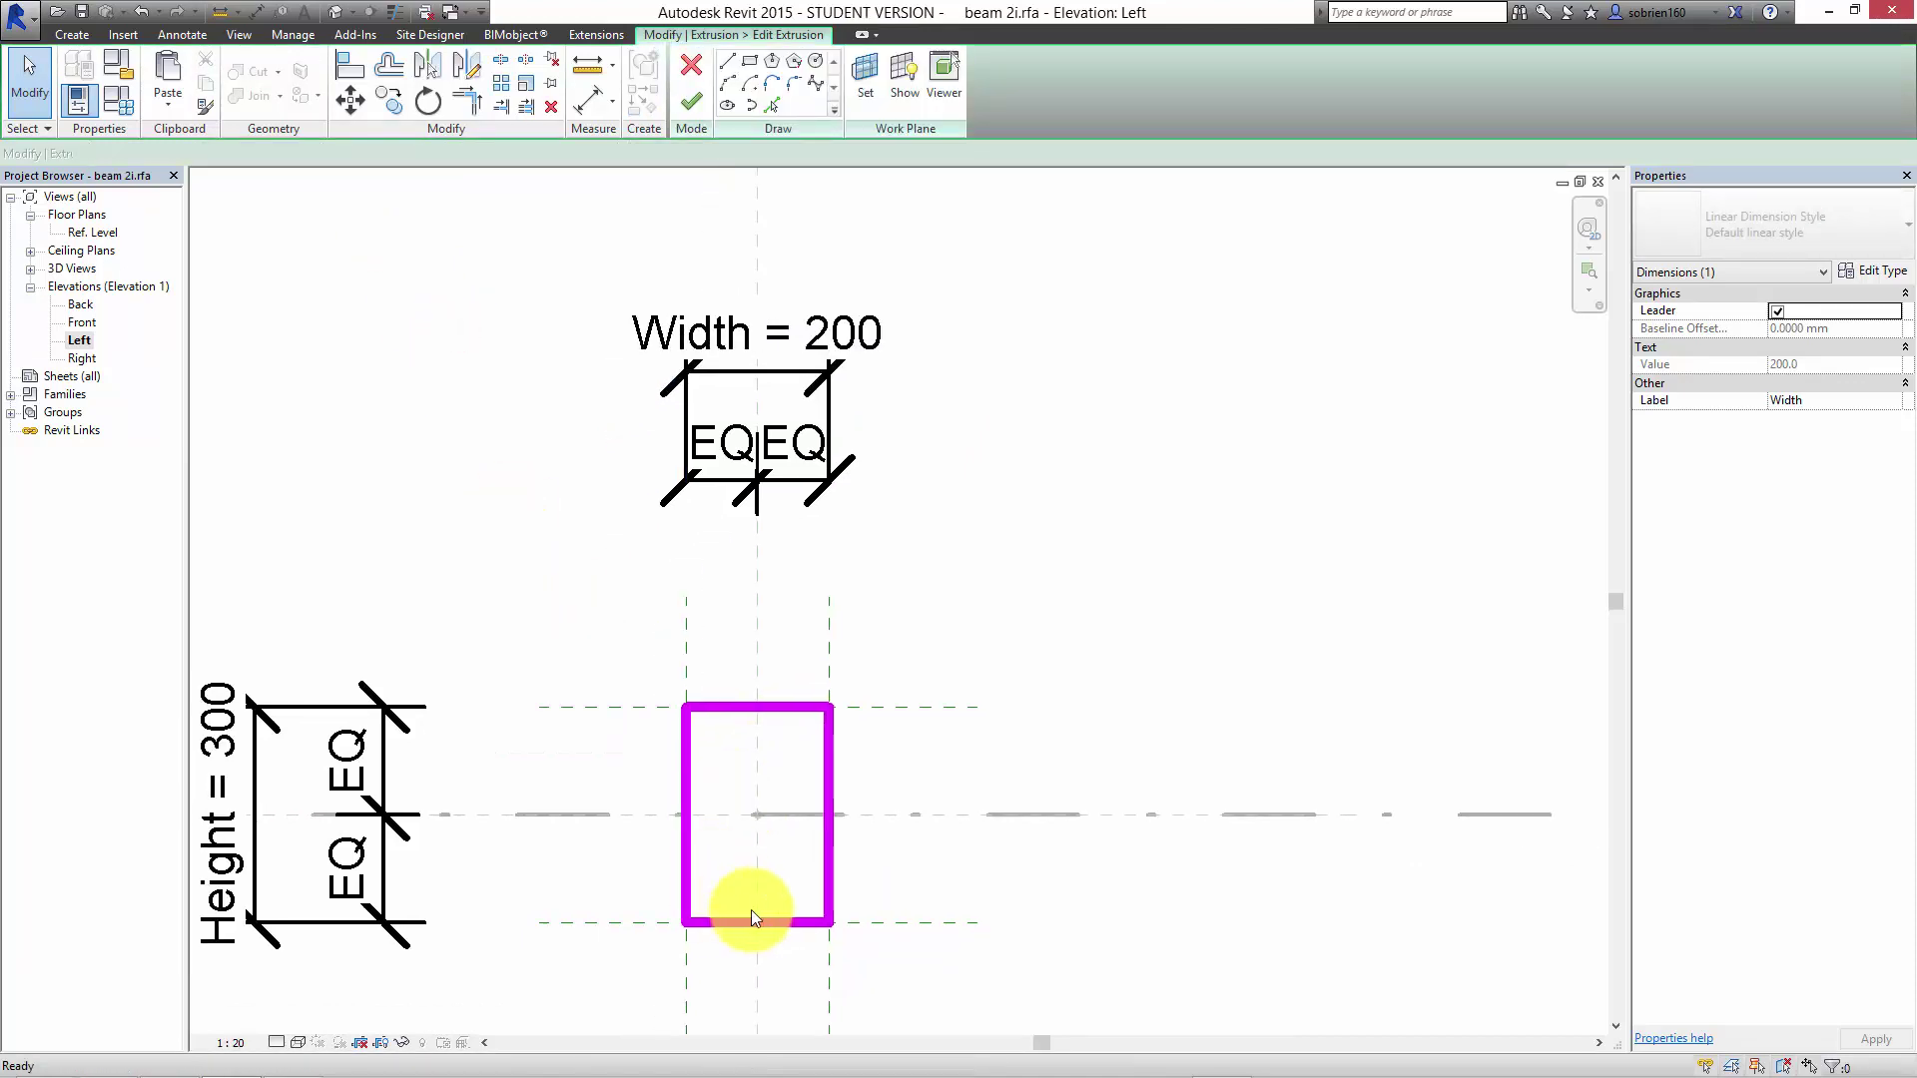
Sketch a vertical line about 77 mm long inside the profile, ending on its bottom edge about 54 mm from the left edge.
{"action": "scroll", "coordinate": [751, 908], "scroll_direction": "up", "scroll_amount": 4}
{"action": "left_click", "coordinate": [919, 770]}
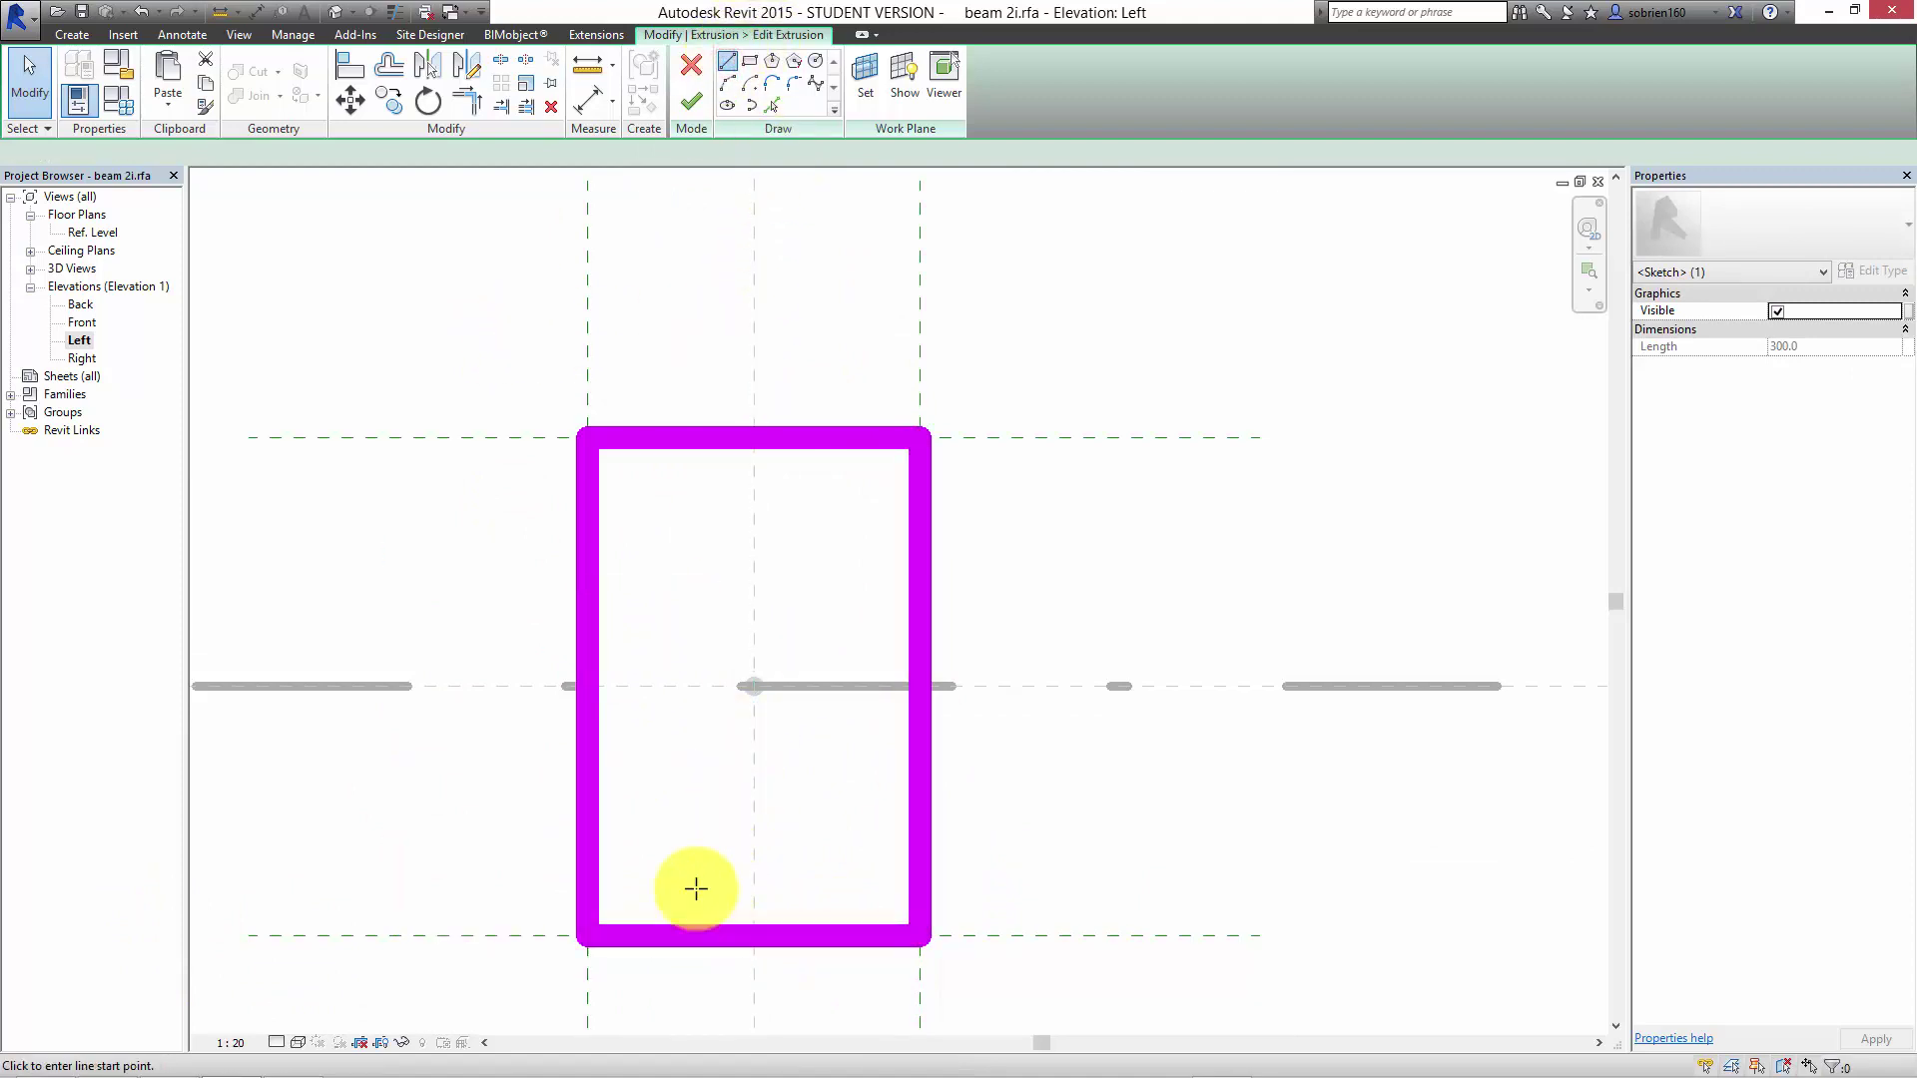
{"action": "left_click", "coordinate": [677, 807]}
{"action": "left_click", "coordinate": [677, 935]}
{"action": "key", "text": "Escape"}
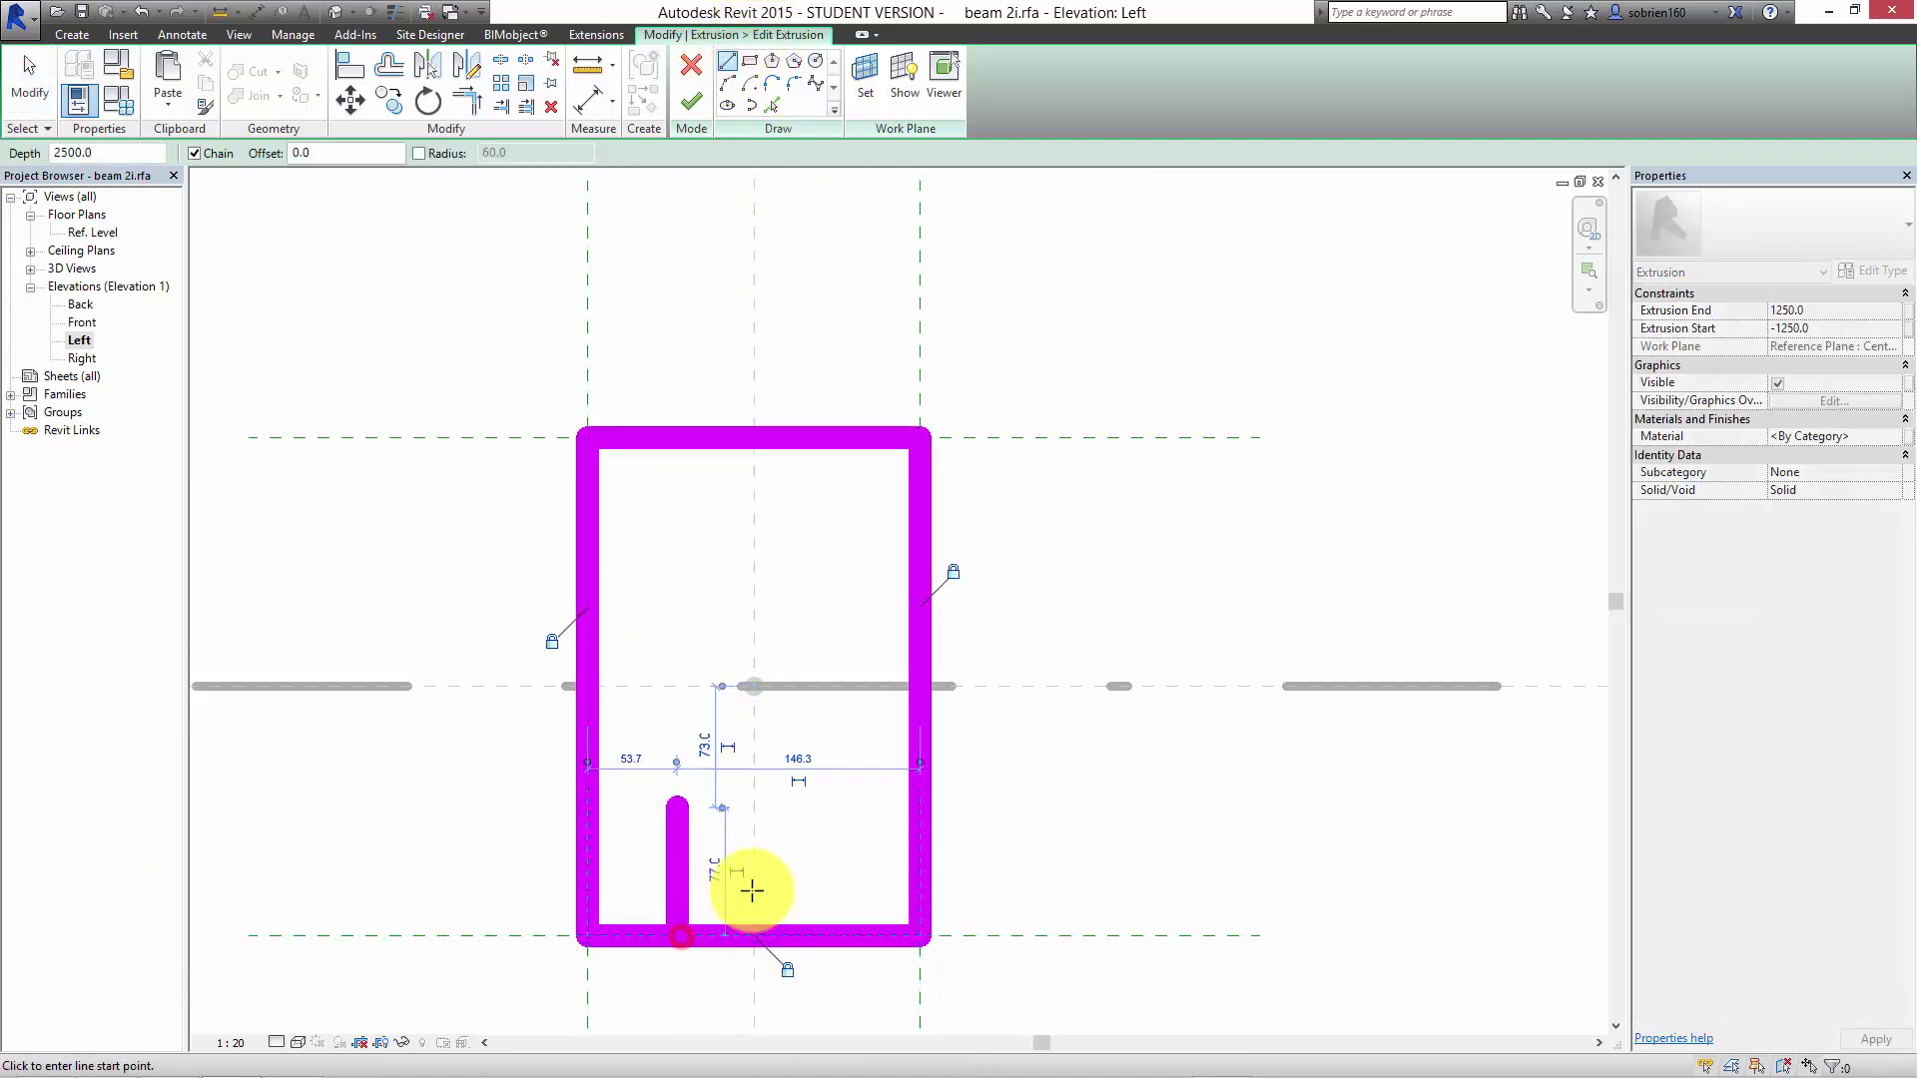
{"action": "key", "text": "Escape"}
Stretch the vertical line's free end to about 95 mm below the profile's bottom edge.
{"action": "middle_click_drag", "start_coordinate": [737, 840], "coordinate": [747, 763]}
{"action": "left_click", "coordinate": [691, 737]}
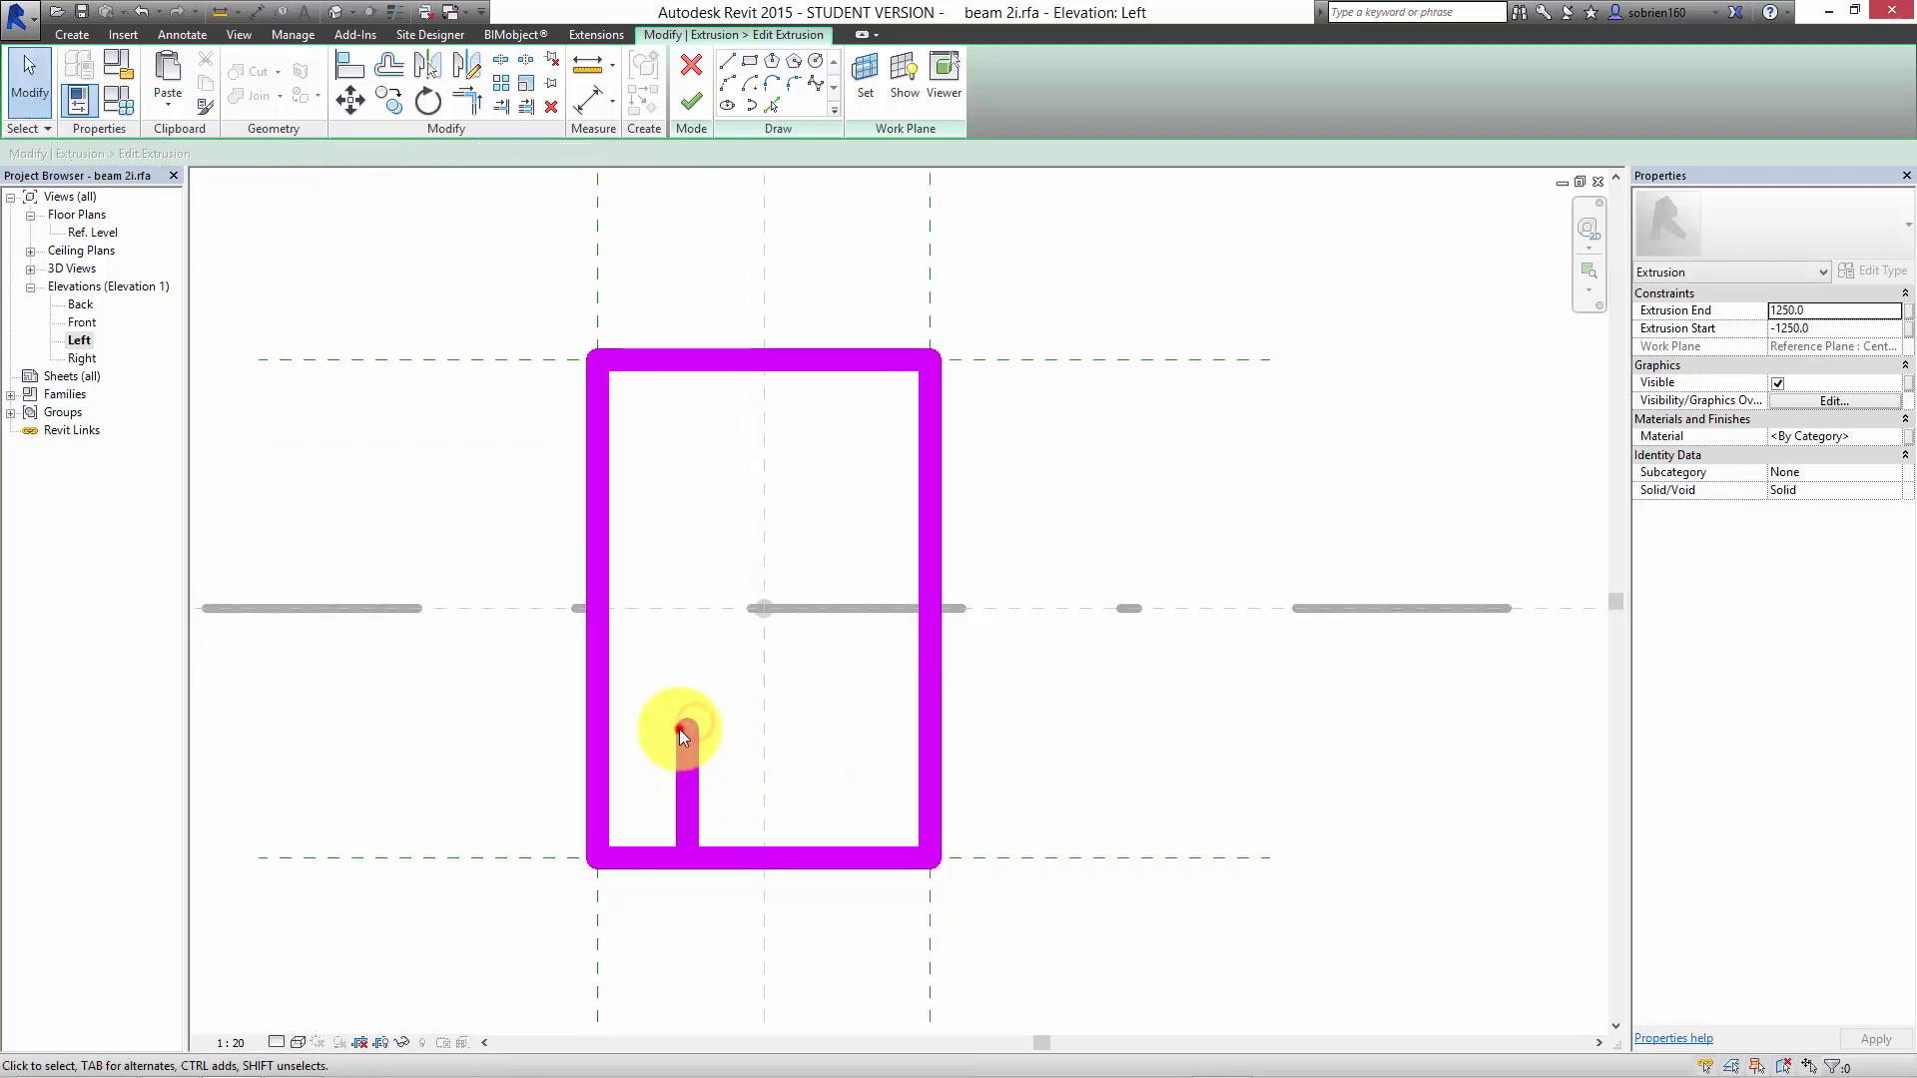
{"action": "mouse_move", "coordinate": [688, 731]}
{"action": "left_mouse_down"}
{"action": "mouse_move", "coordinate": [672, 979]}
{"action": "mouse_move", "coordinate": [687, 1014]}
{"action": "left_mouse_up"}
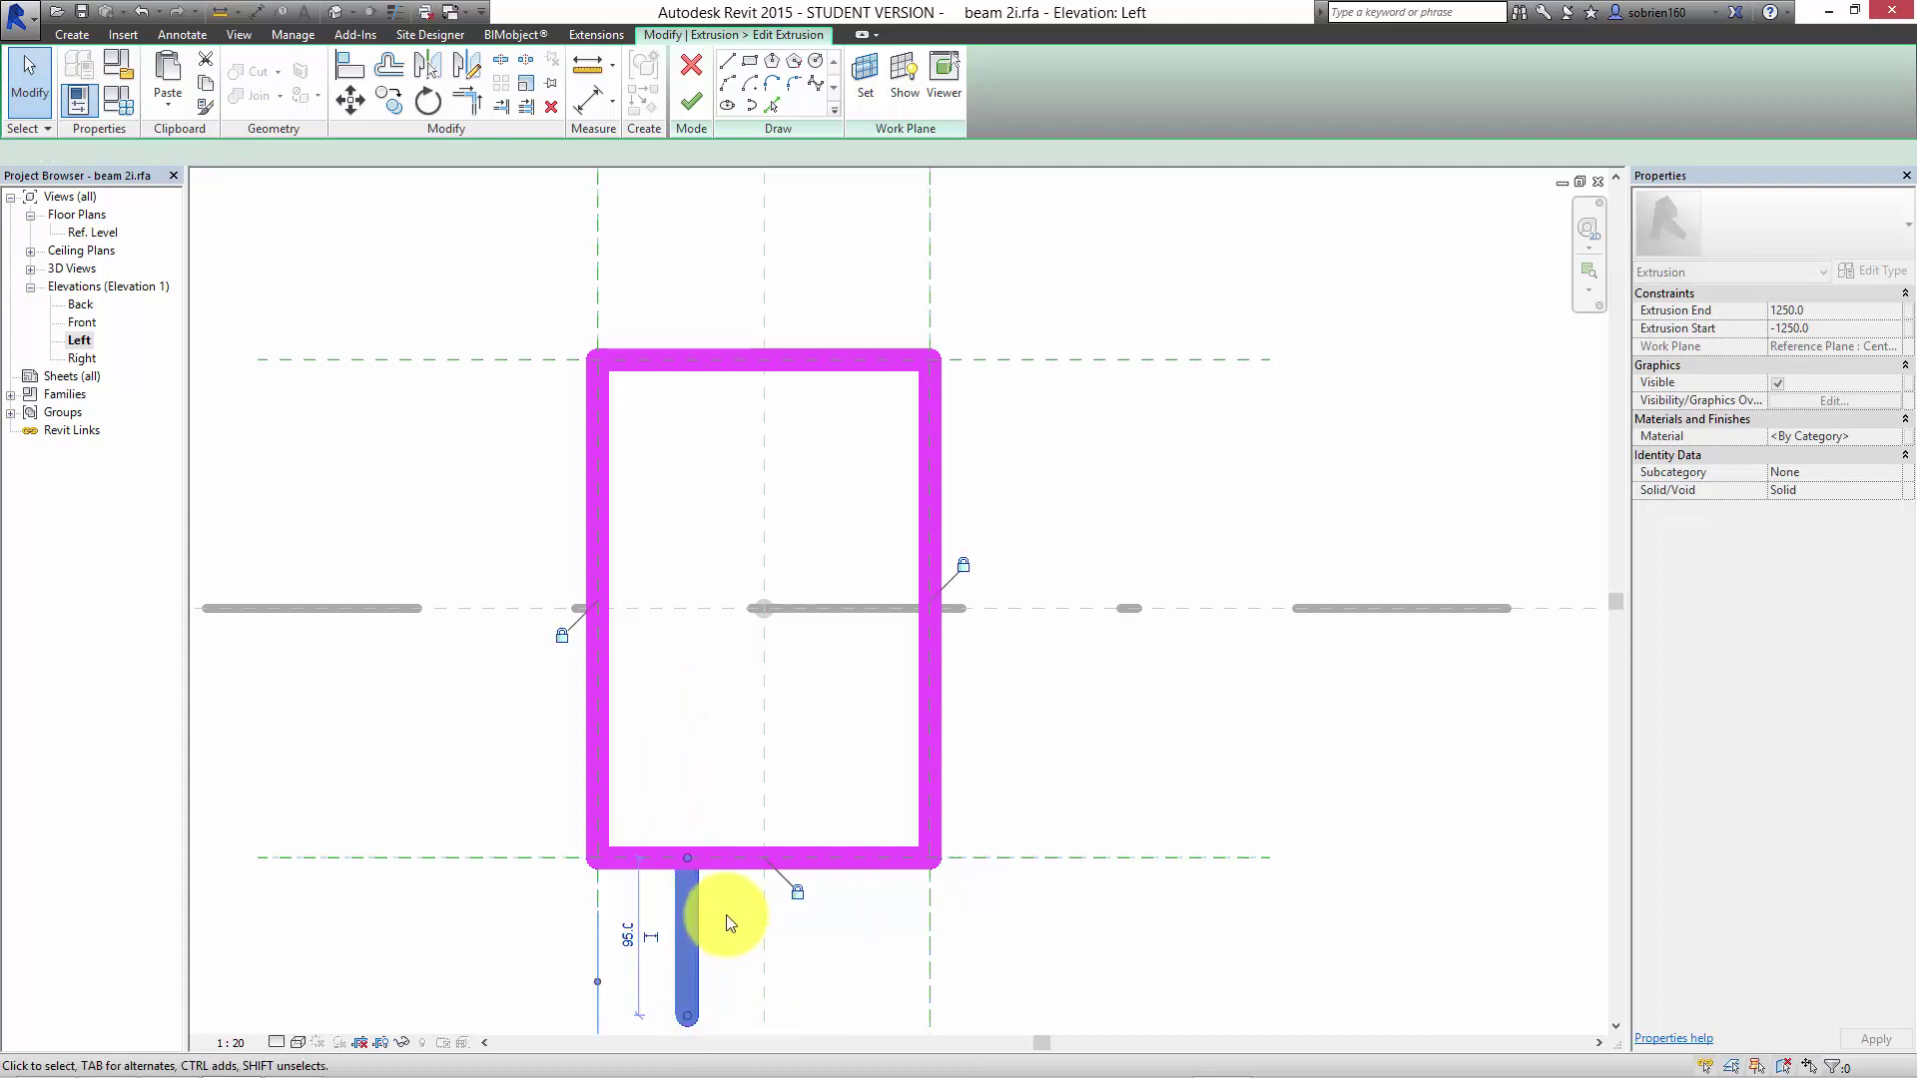
{"action": "left_click", "coordinate": [729, 913]}
{"action": "middle_click_drag", "start_coordinate": [775, 882], "coordinate": [792, 835]}
{"action": "scroll", "coordinate": [789, 838], "scroll_direction": "down", "scroll_amount": 1}
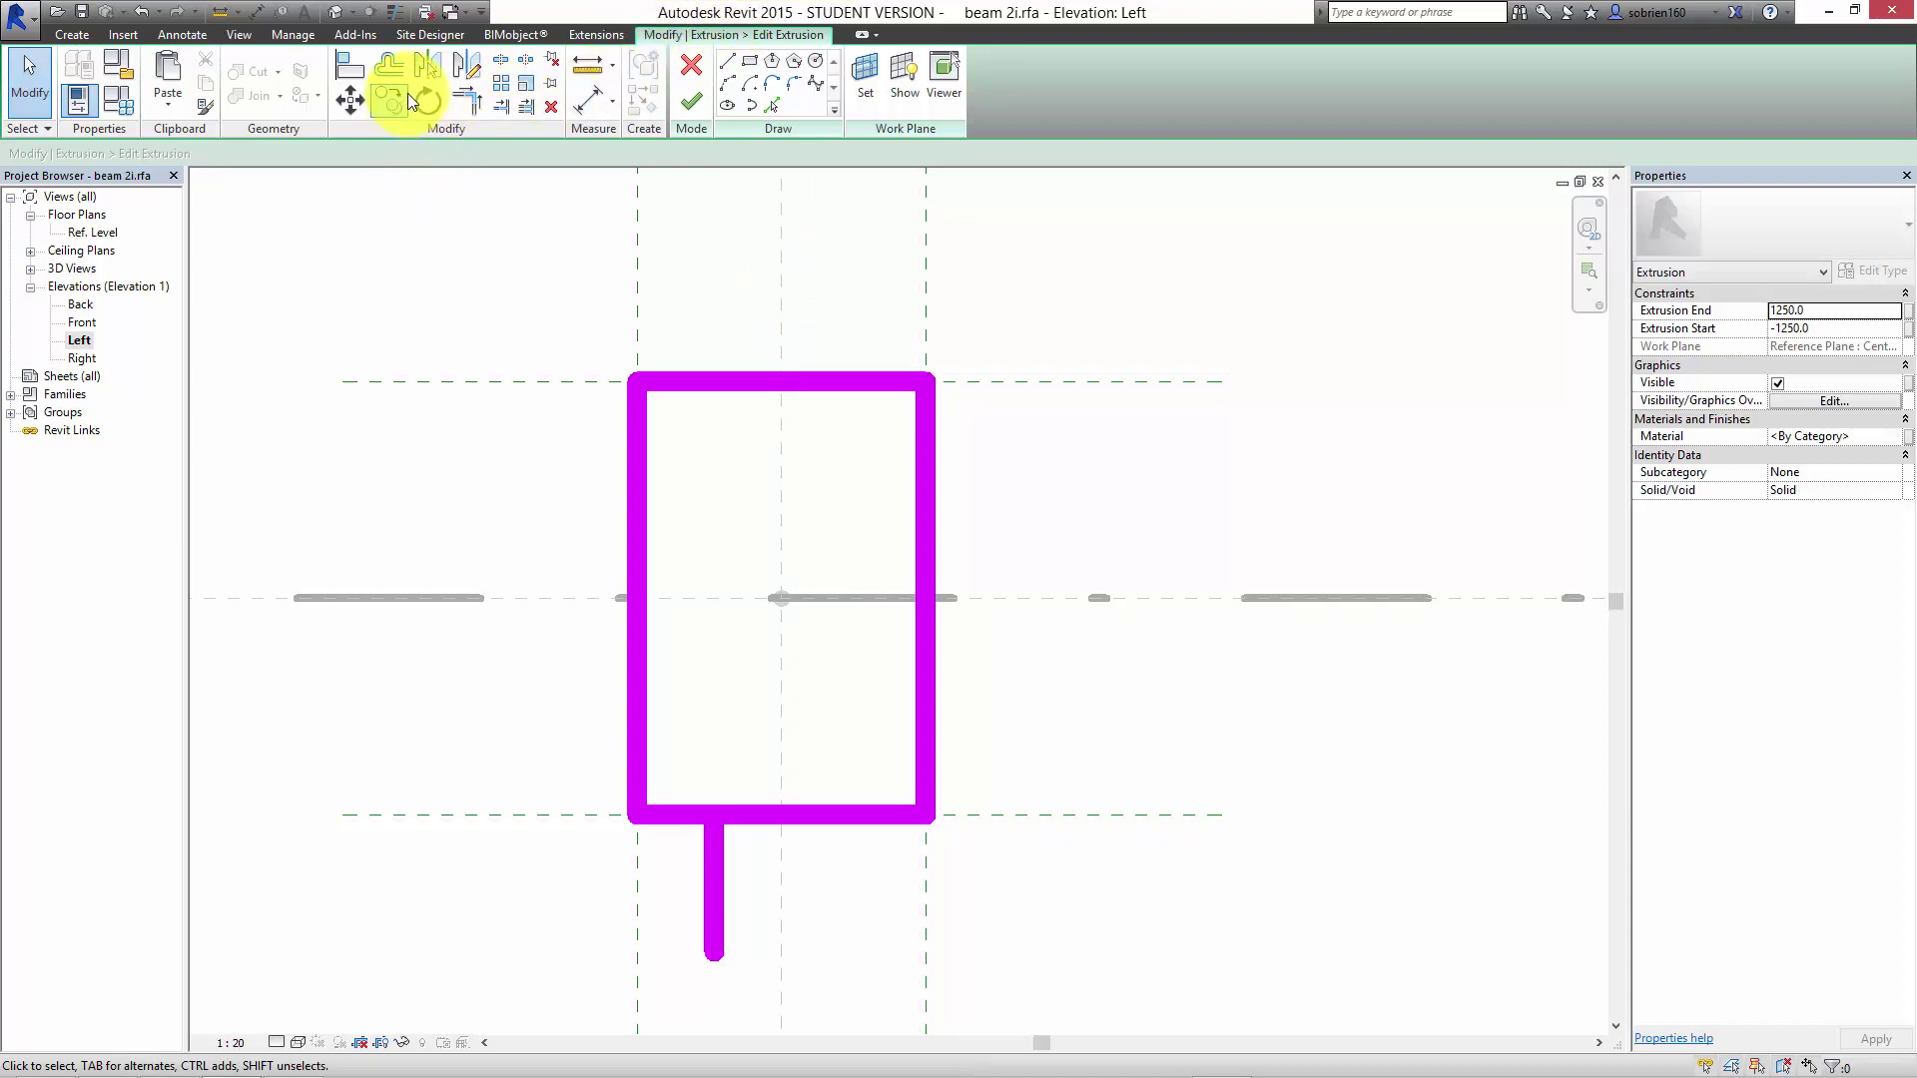
{"action": "left_click", "coordinate": [427, 80]}
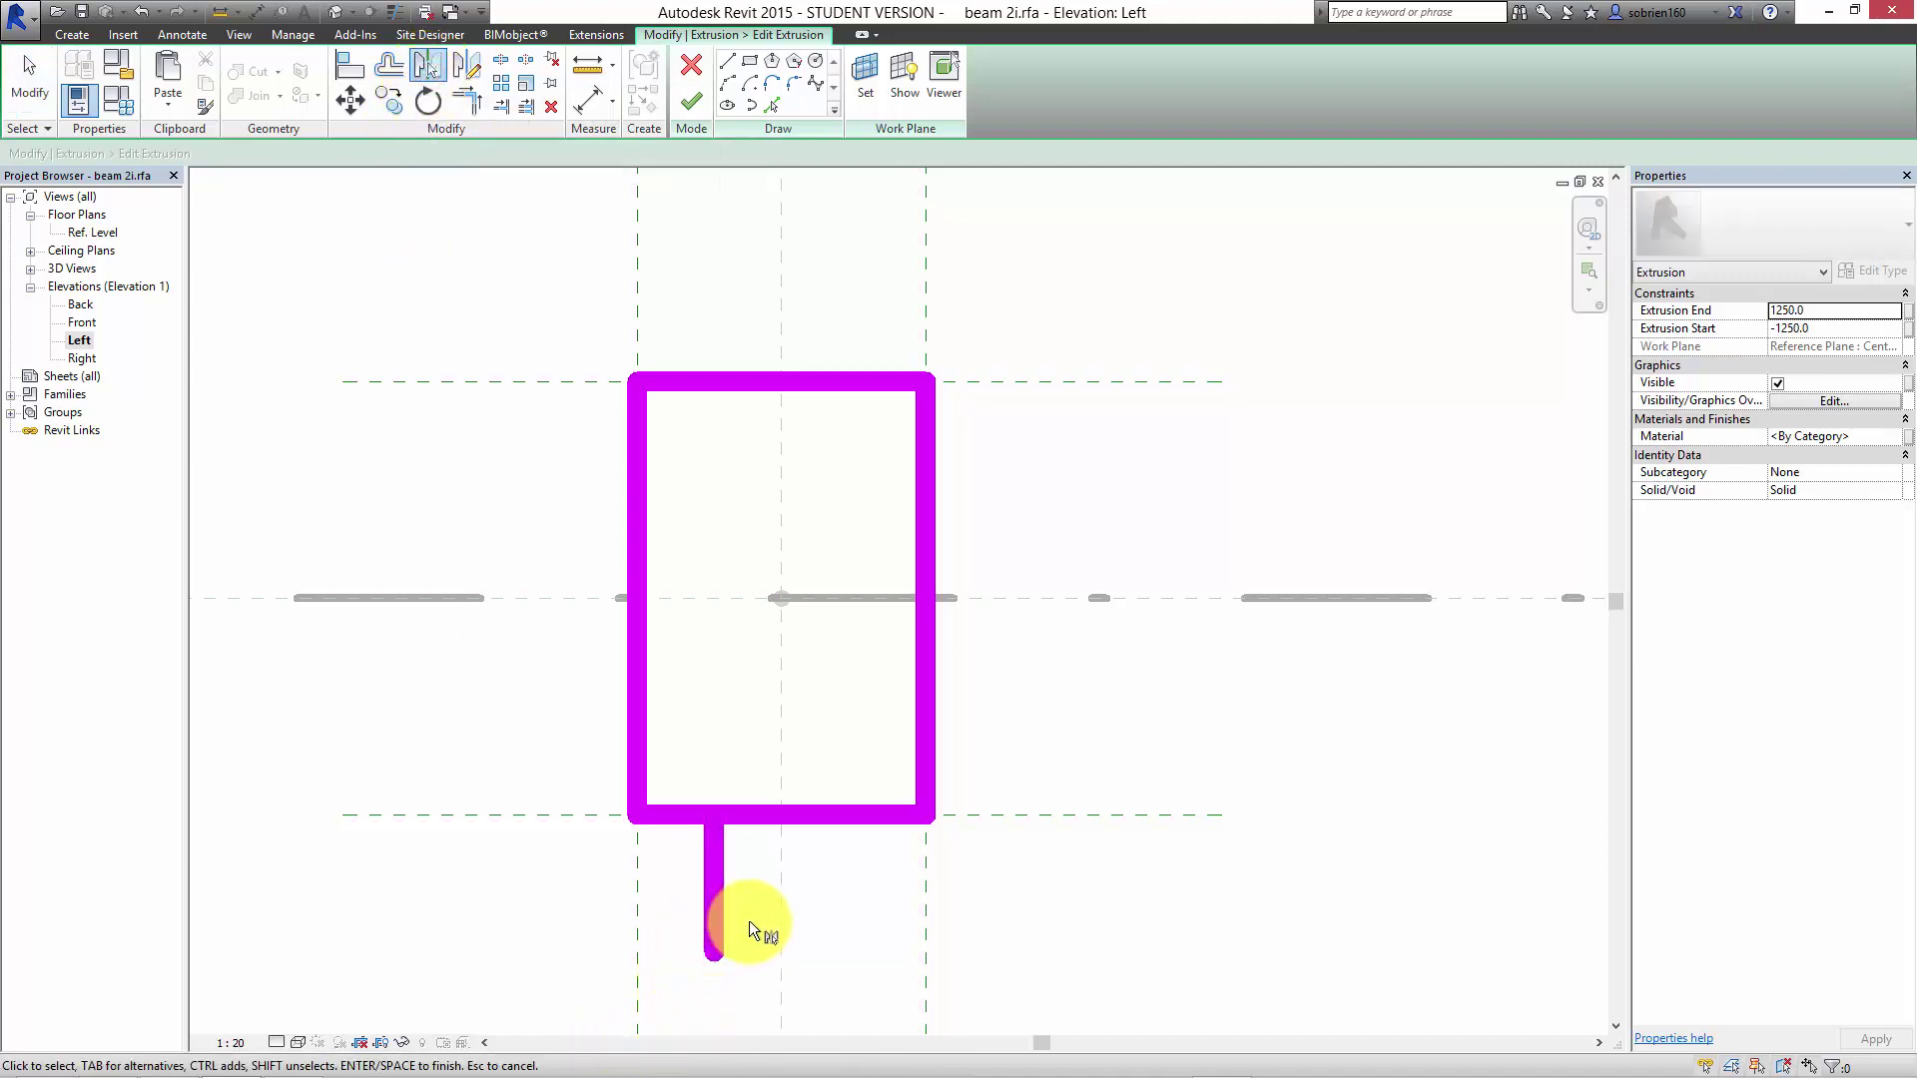
{"action": "left_click", "coordinate": [717, 924]}
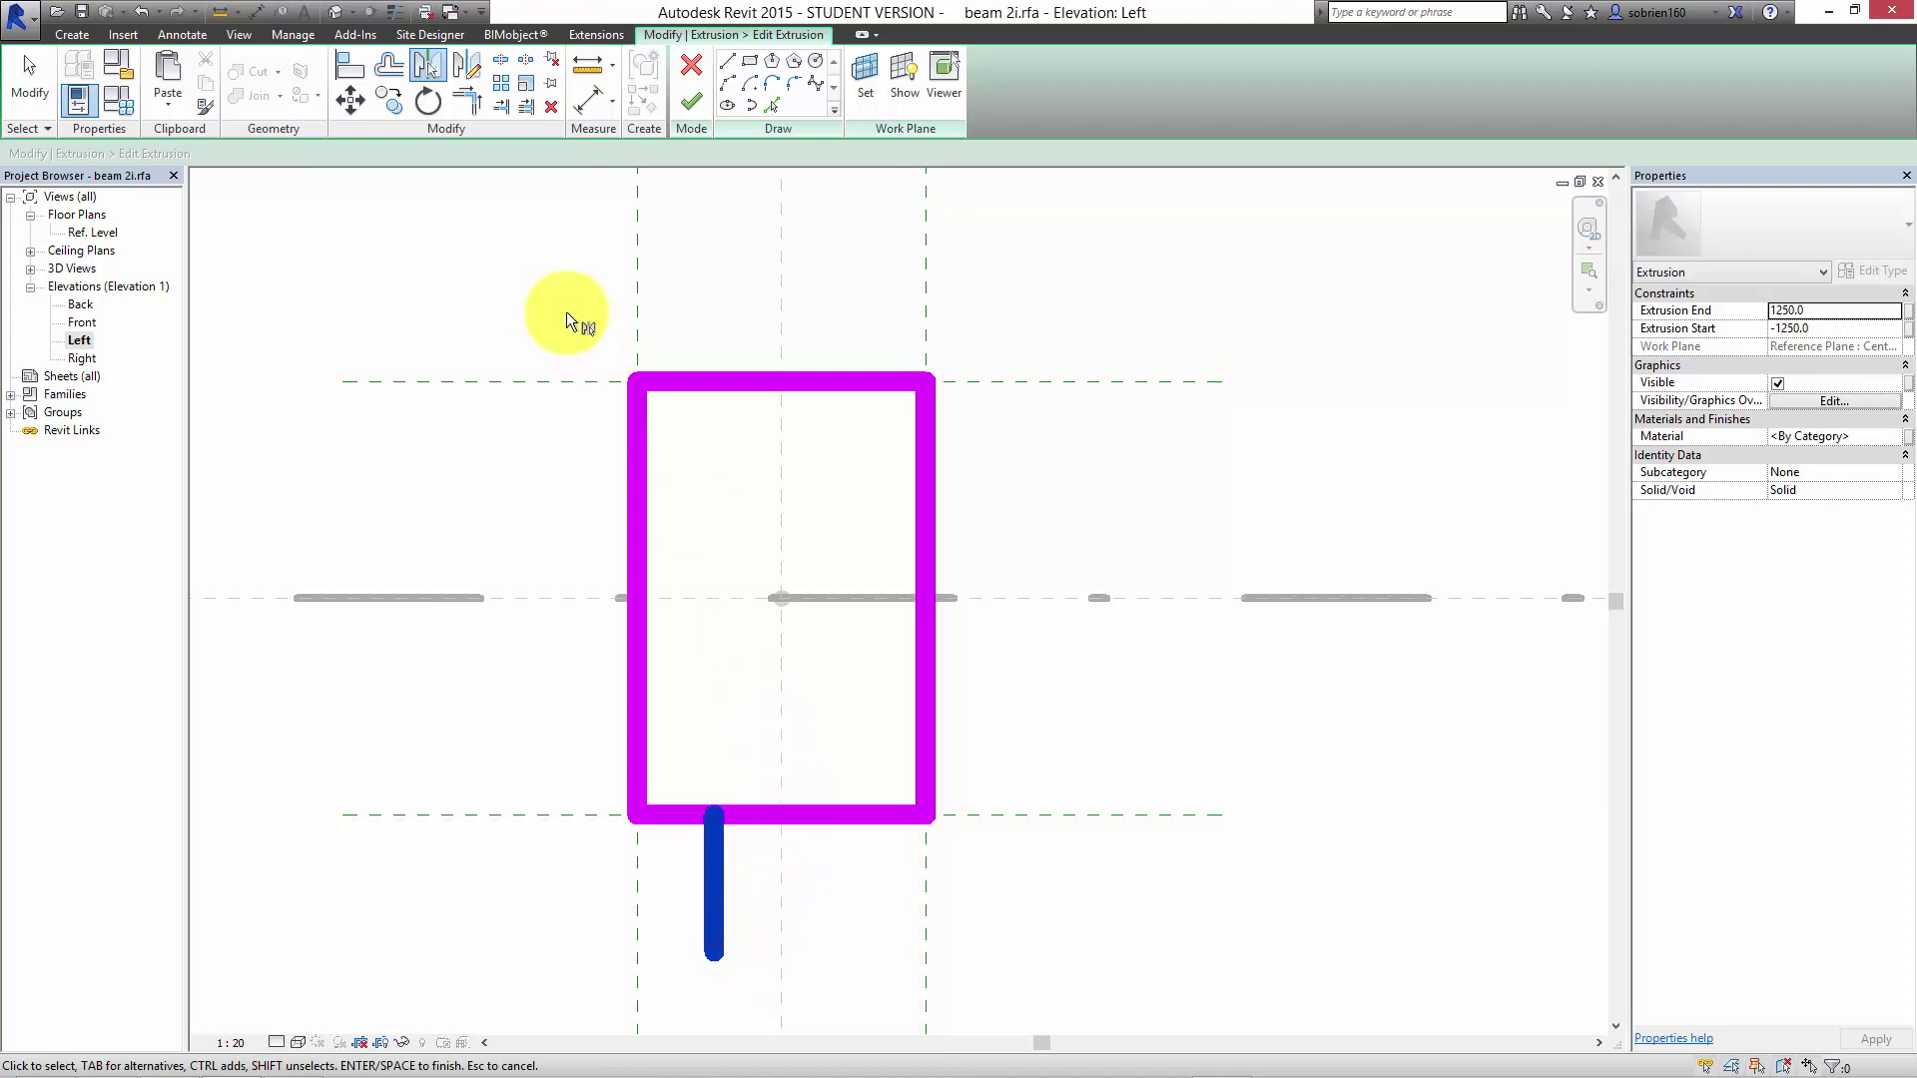
{"action": "left_click", "coordinate": [467, 65]}
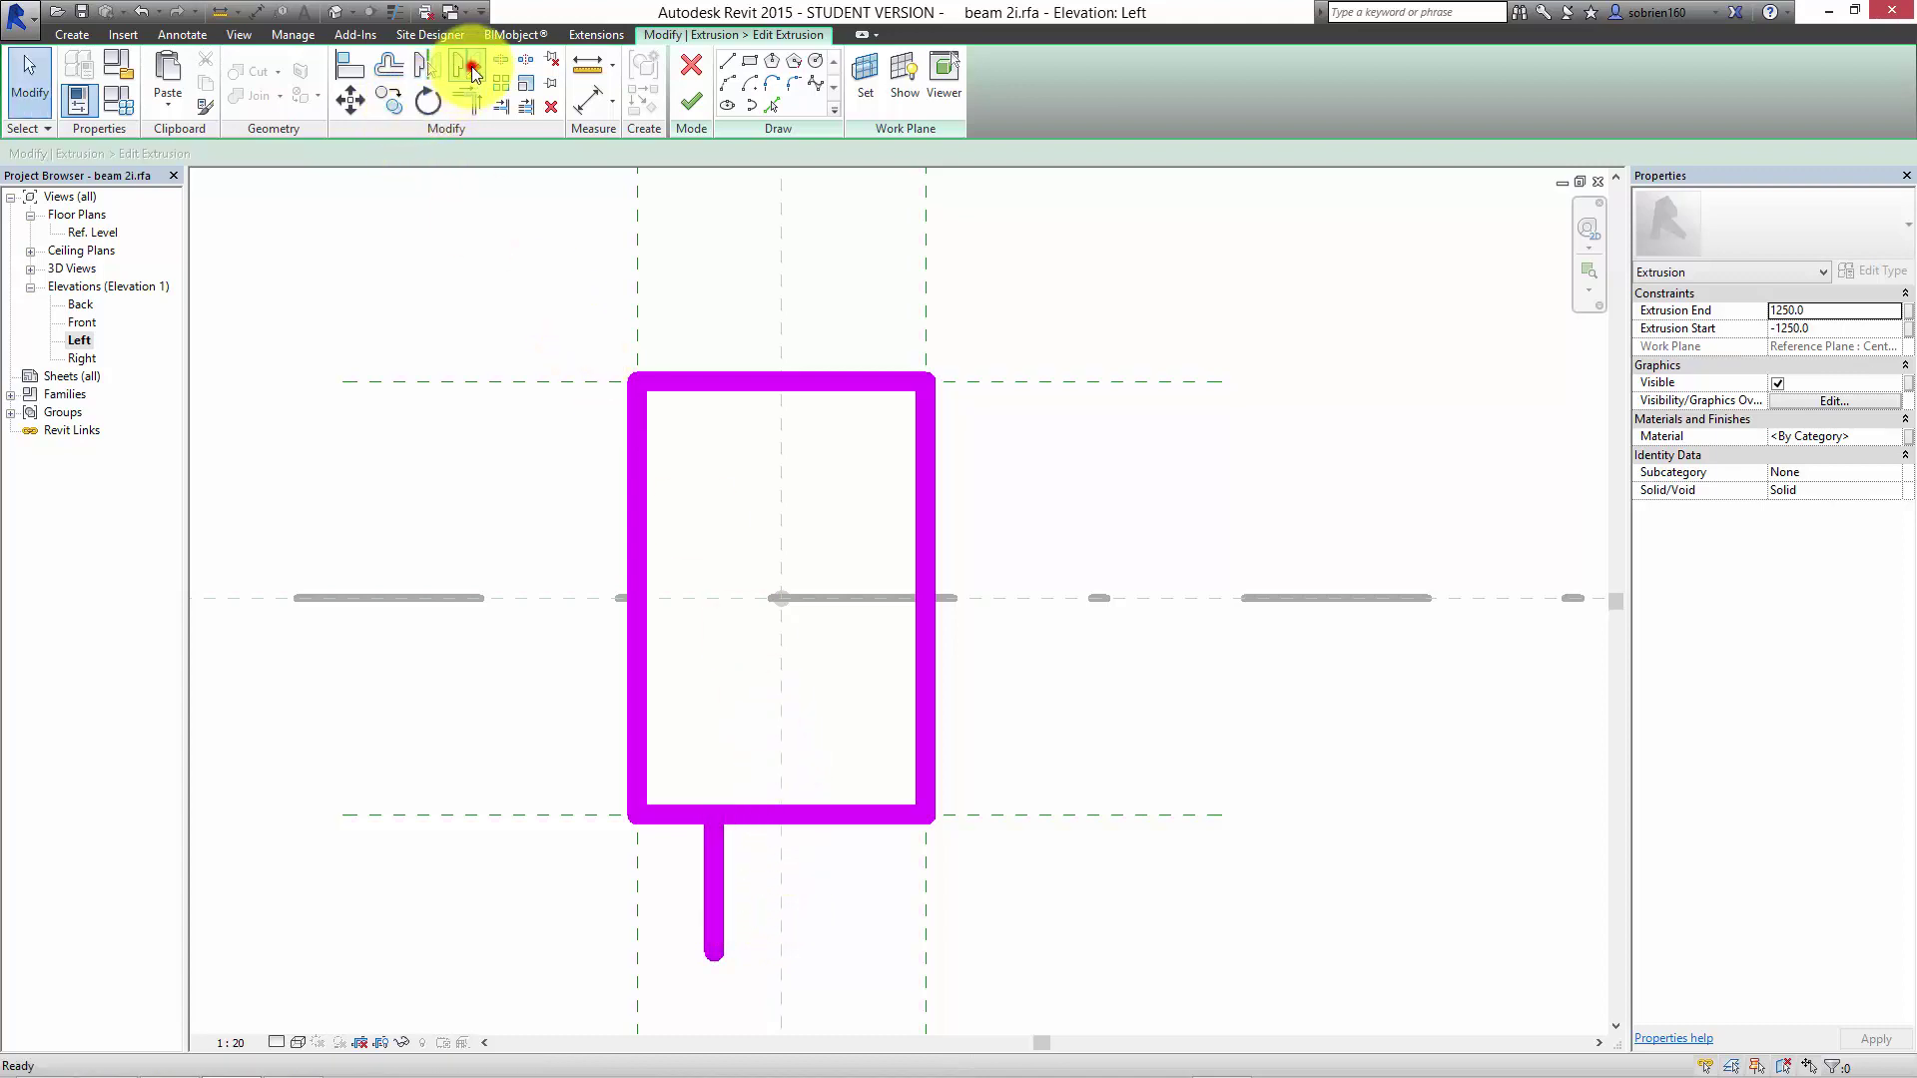
{"action": "left_click", "coordinate": [717, 877]}
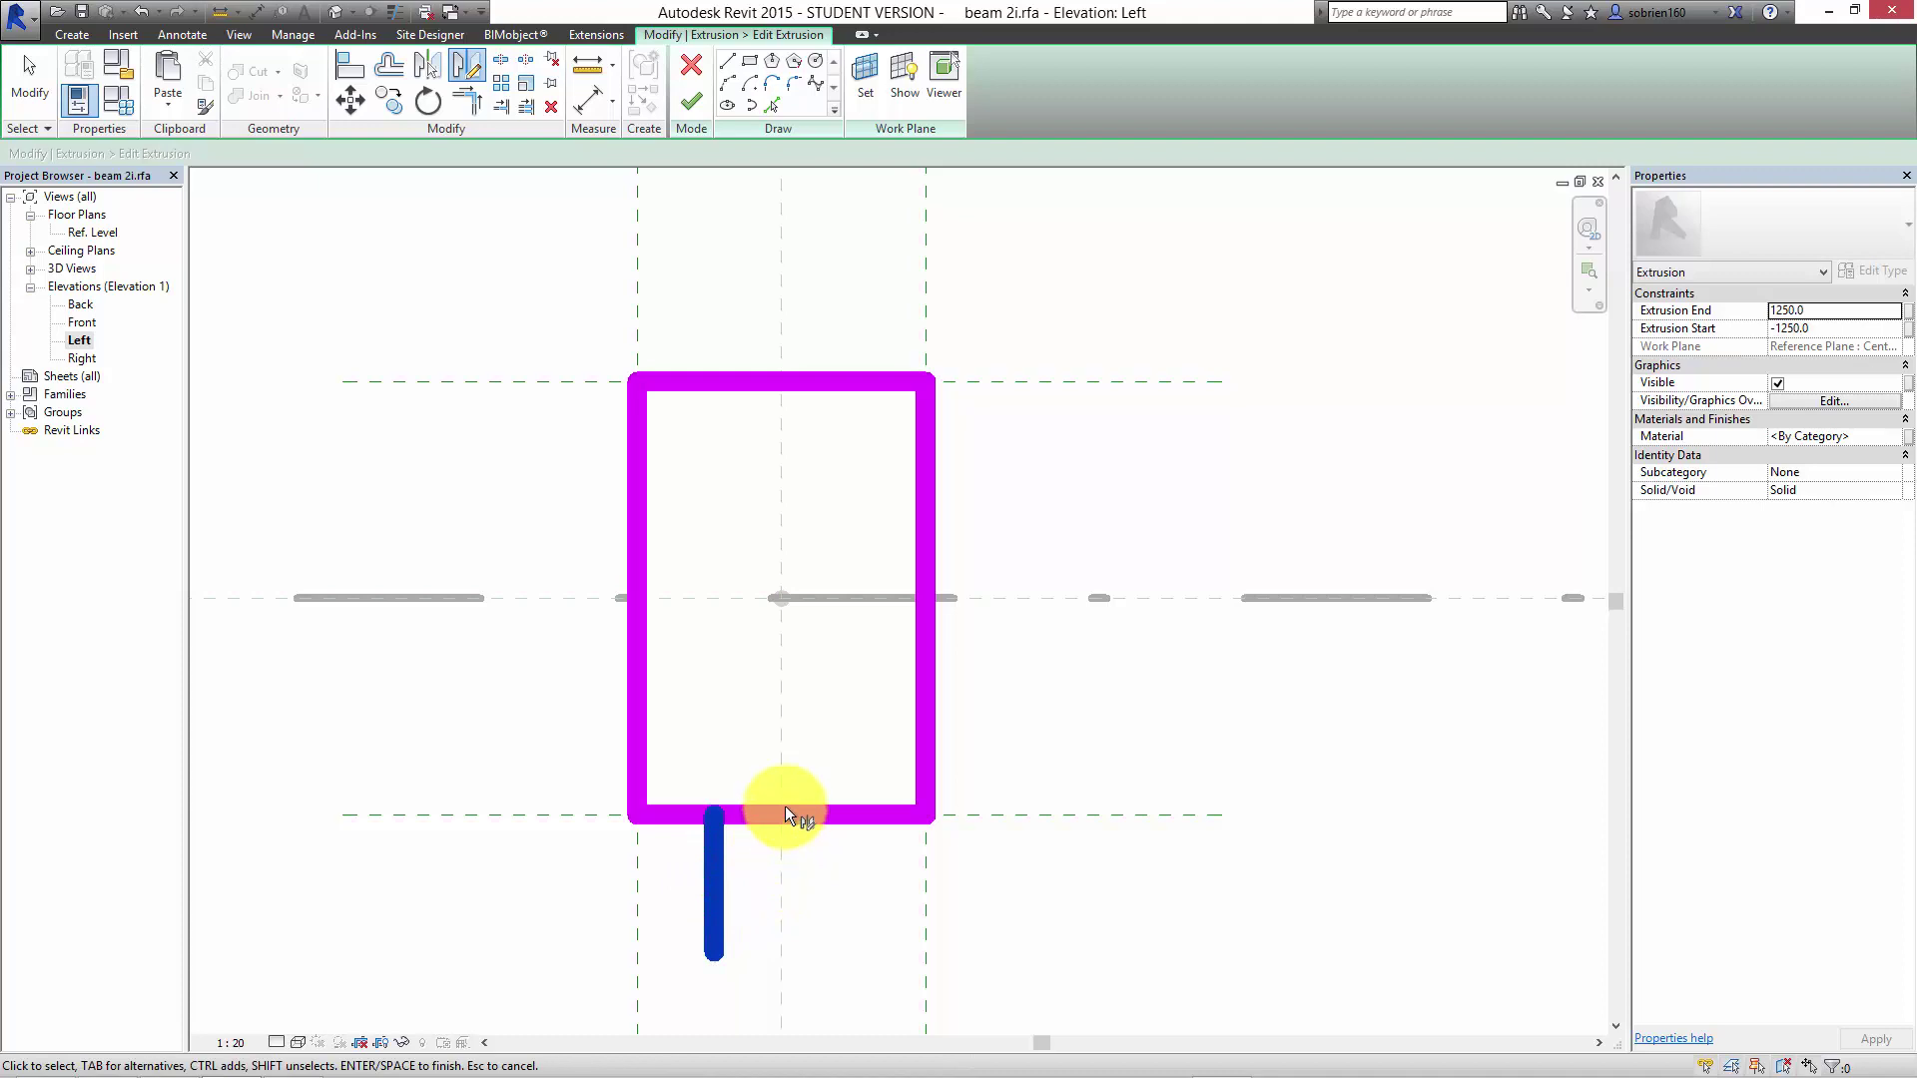
{"action": "key", "text": "Escape"}
Copy the vertical line horizontally to the other side of the profile's centre plane, below the bottom edge.
{"action": "left_click", "coordinate": [717, 876]}
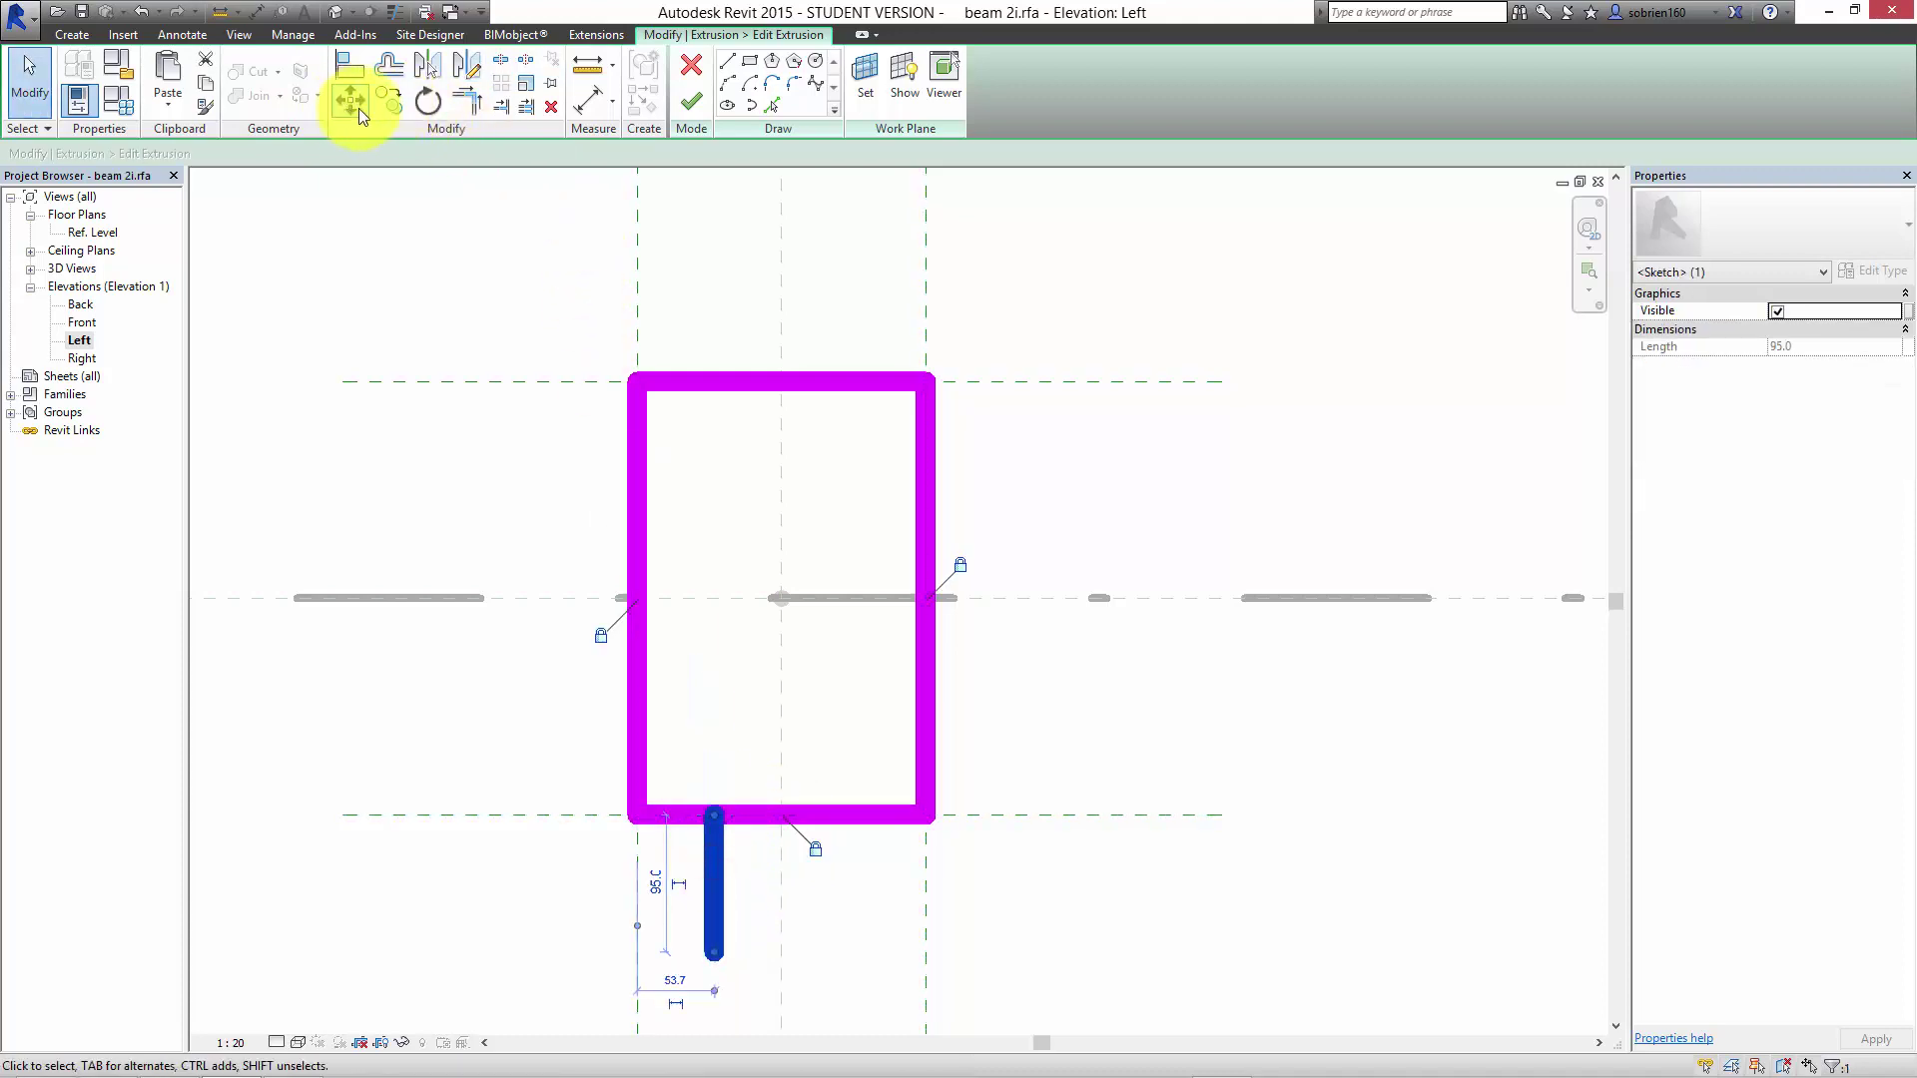
{"action": "key", "text": "c"}
{"action": "key", "text": "o"}
{"action": "left_click", "coordinate": [715, 860]}
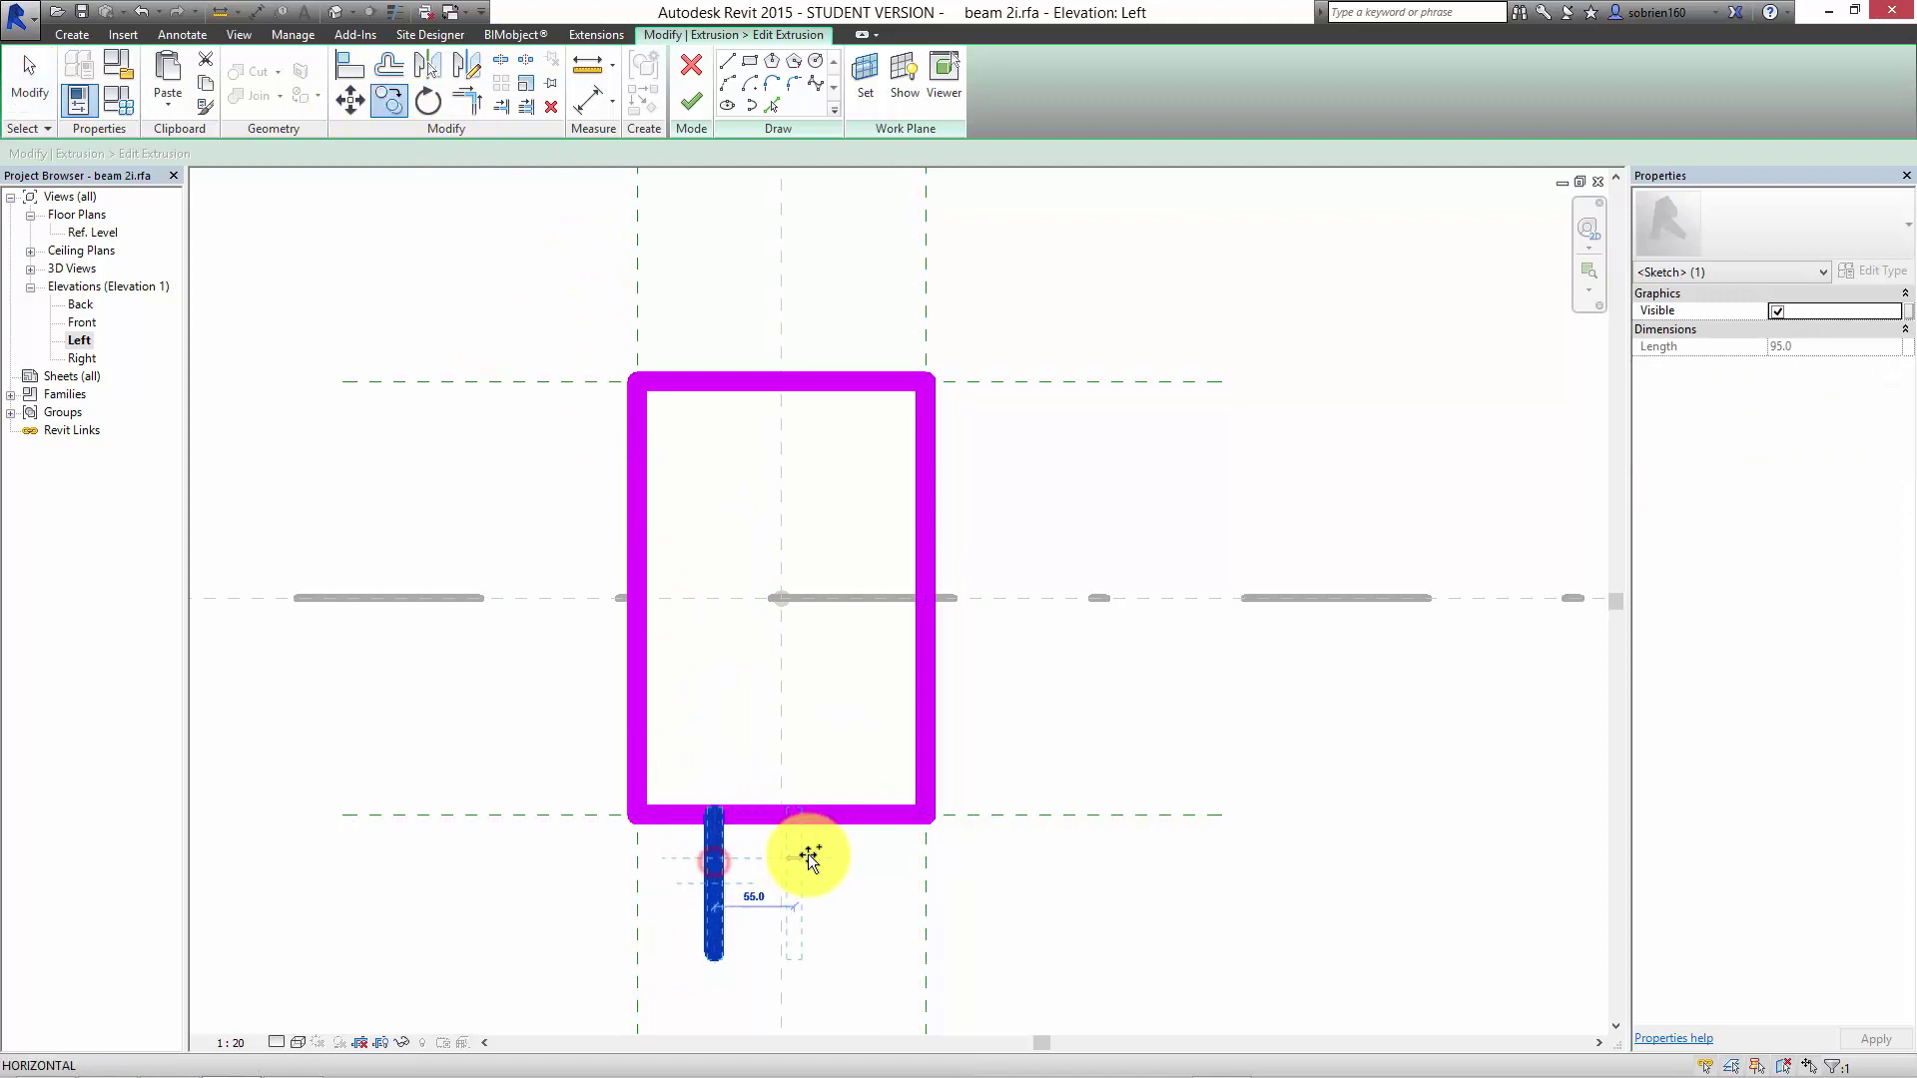
{"action": "left_click", "coordinate": [839, 855]}
{"action": "key", "text": "Escape"}
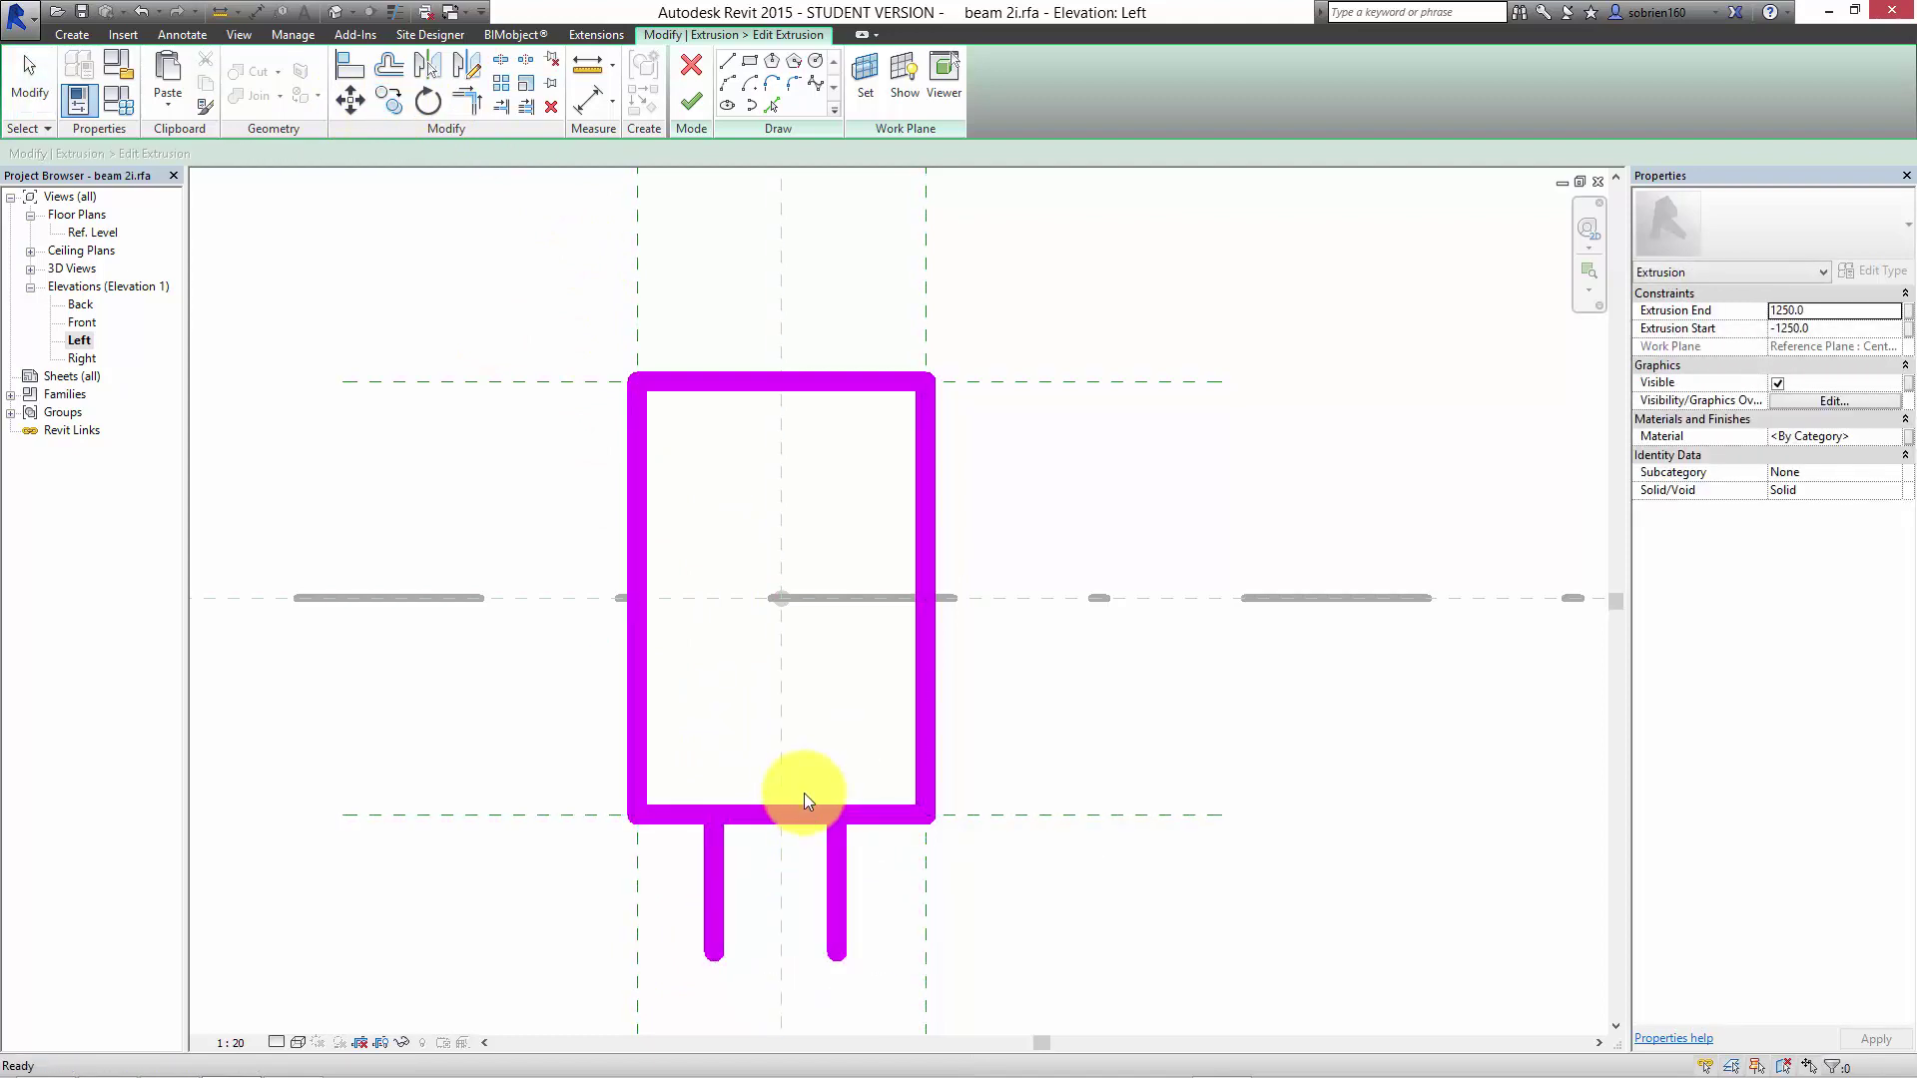
Split the profile's bottom edge at the vertical centre plane.
{"action": "left_click", "coordinate": [805, 811]}
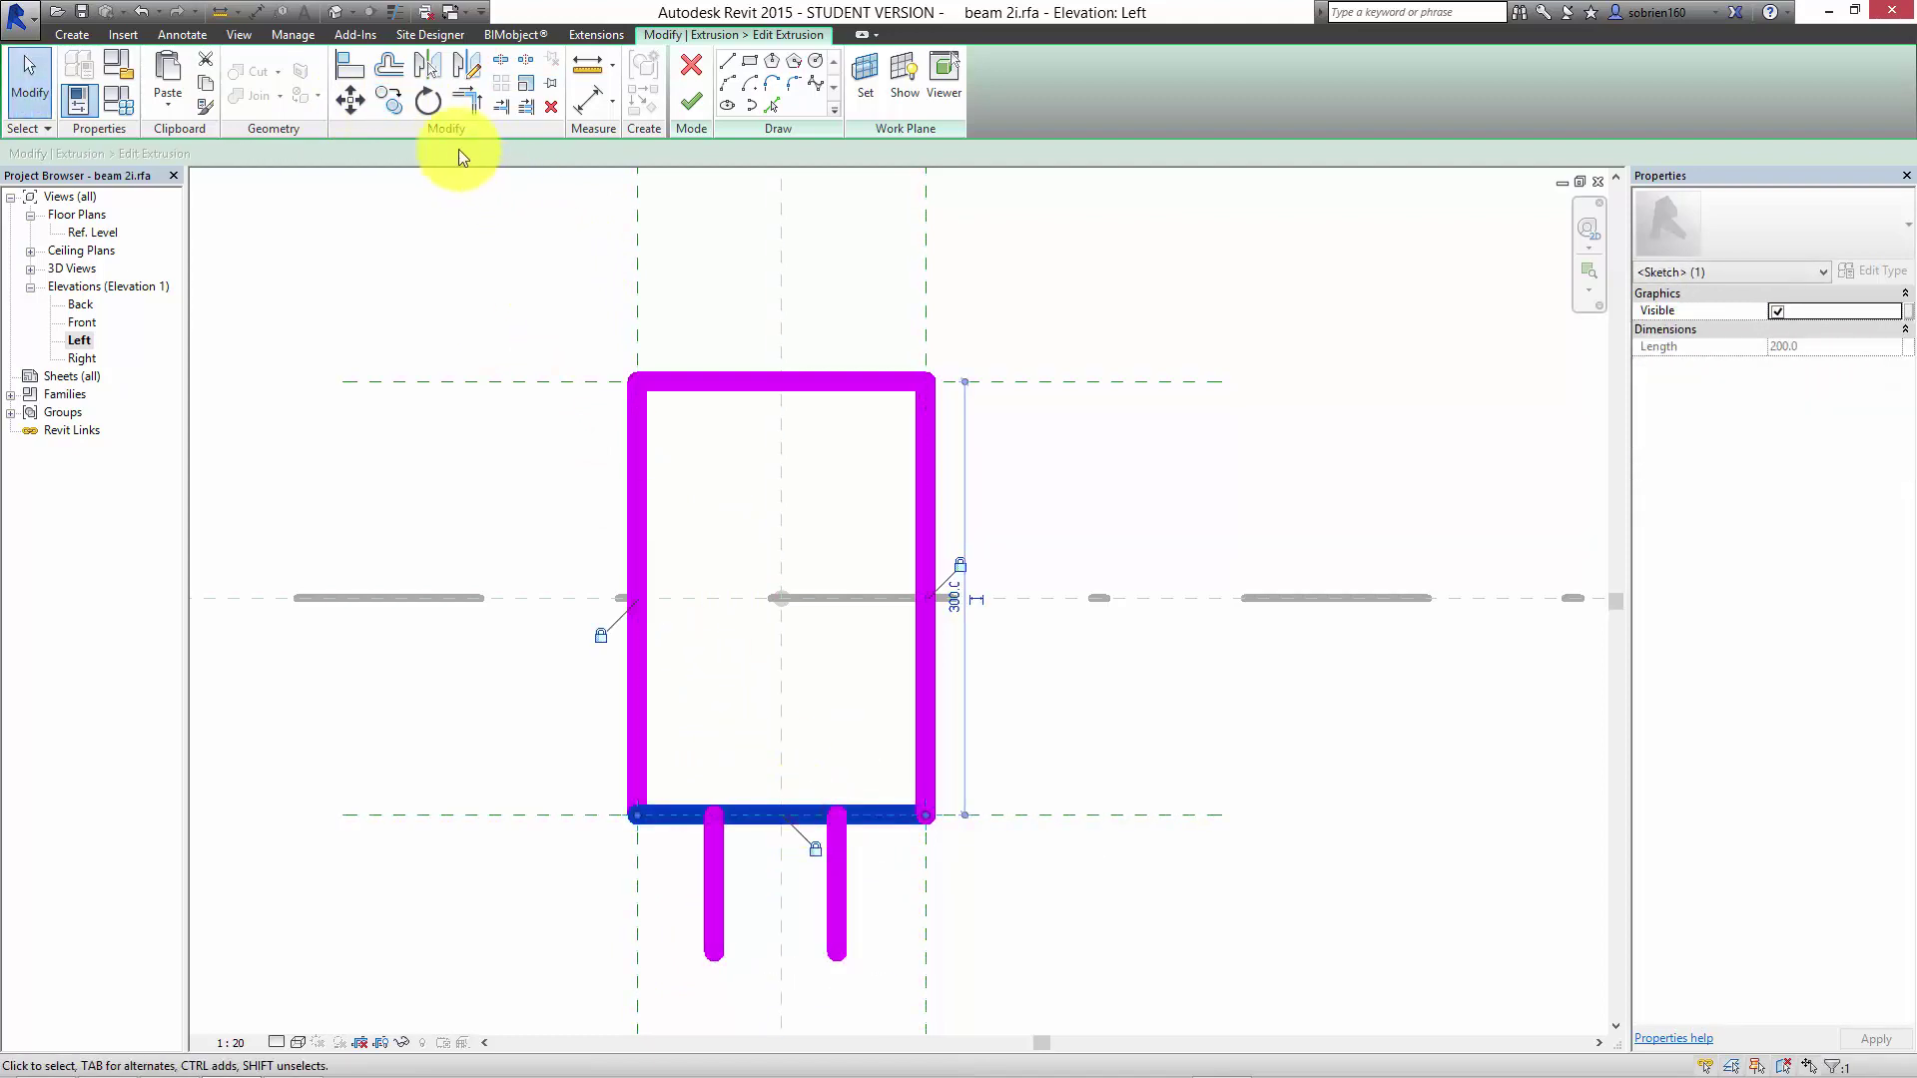
{"action": "left_click", "coordinate": [511, 64]}
{"action": "left_click", "coordinate": [784, 812]}
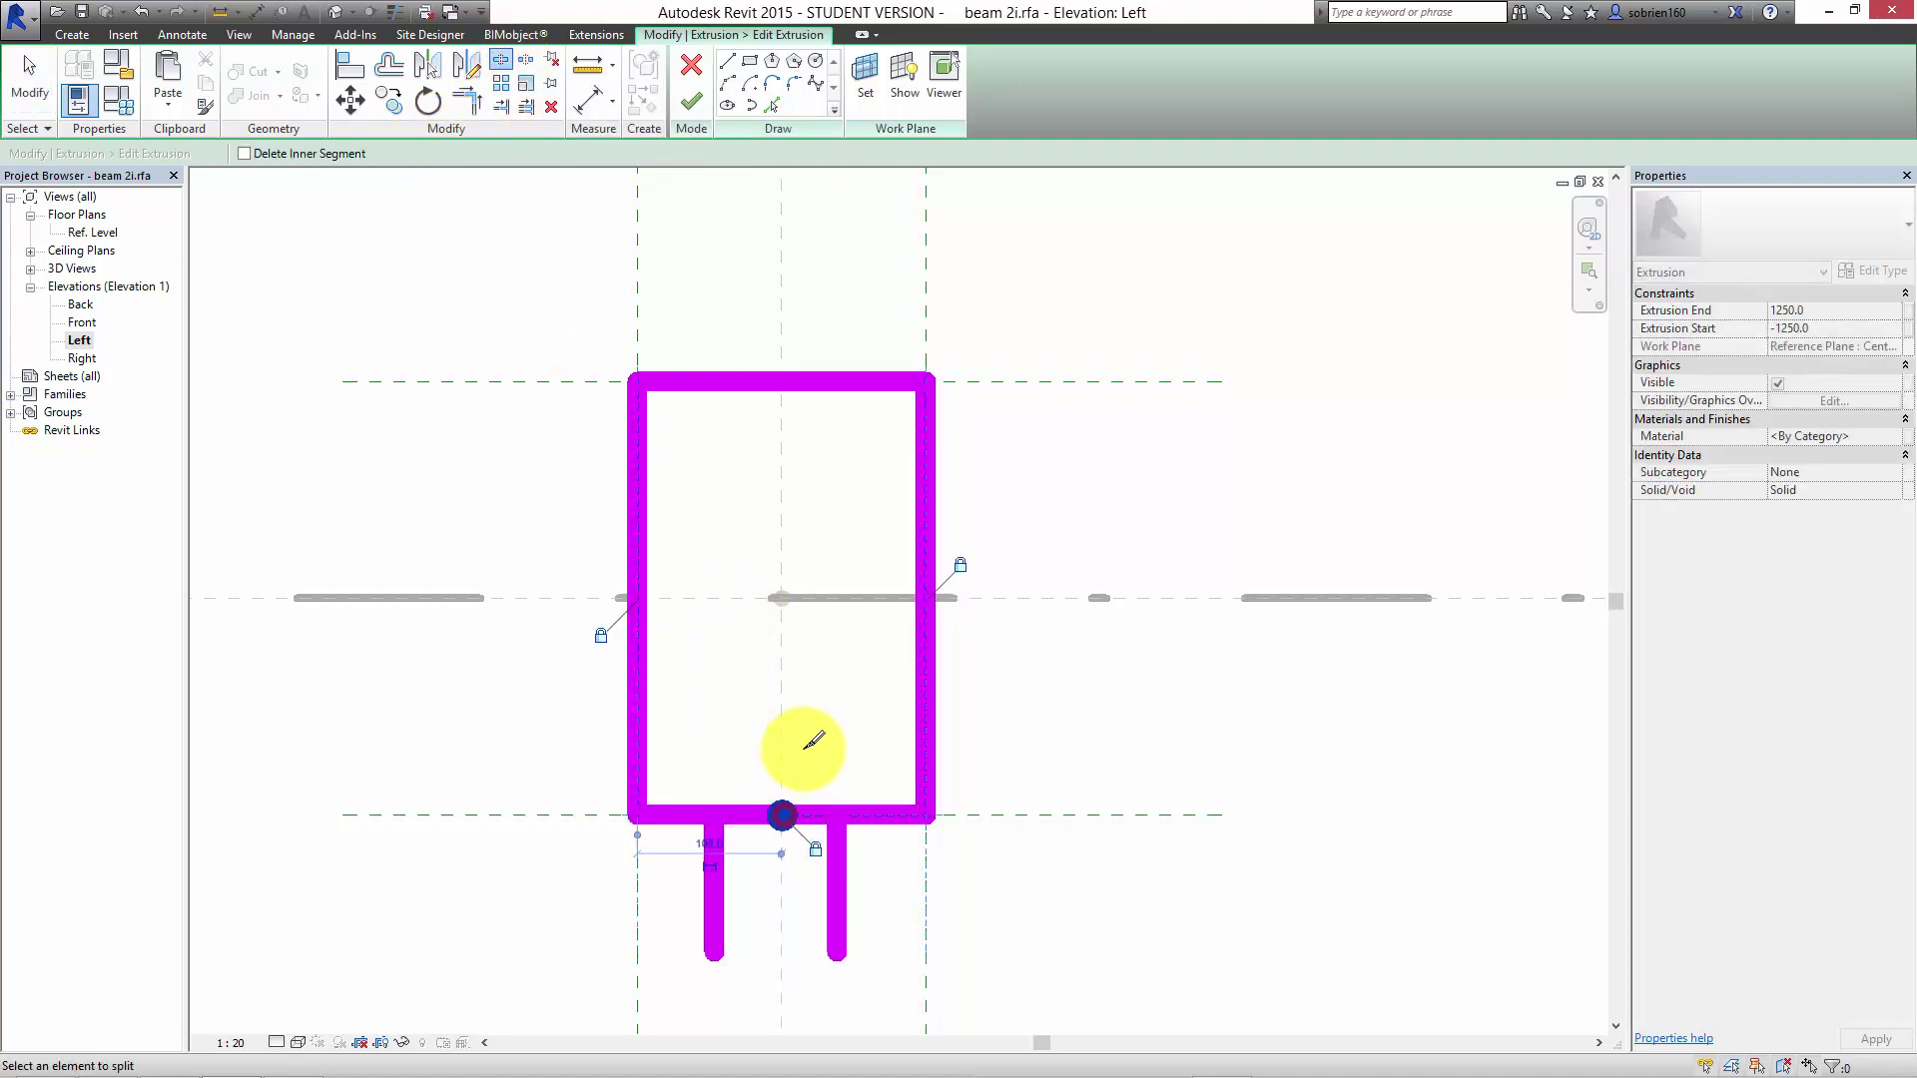
{"action": "key", "text": "Escape"}
Trim both halves of the bottom edge to the vertical lines, keeping the outer segments.
{"action": "key", "text": "t"}
{"action": "key", "text": "r"}
{"action": "left_click", "coordinate": [836, 876]}
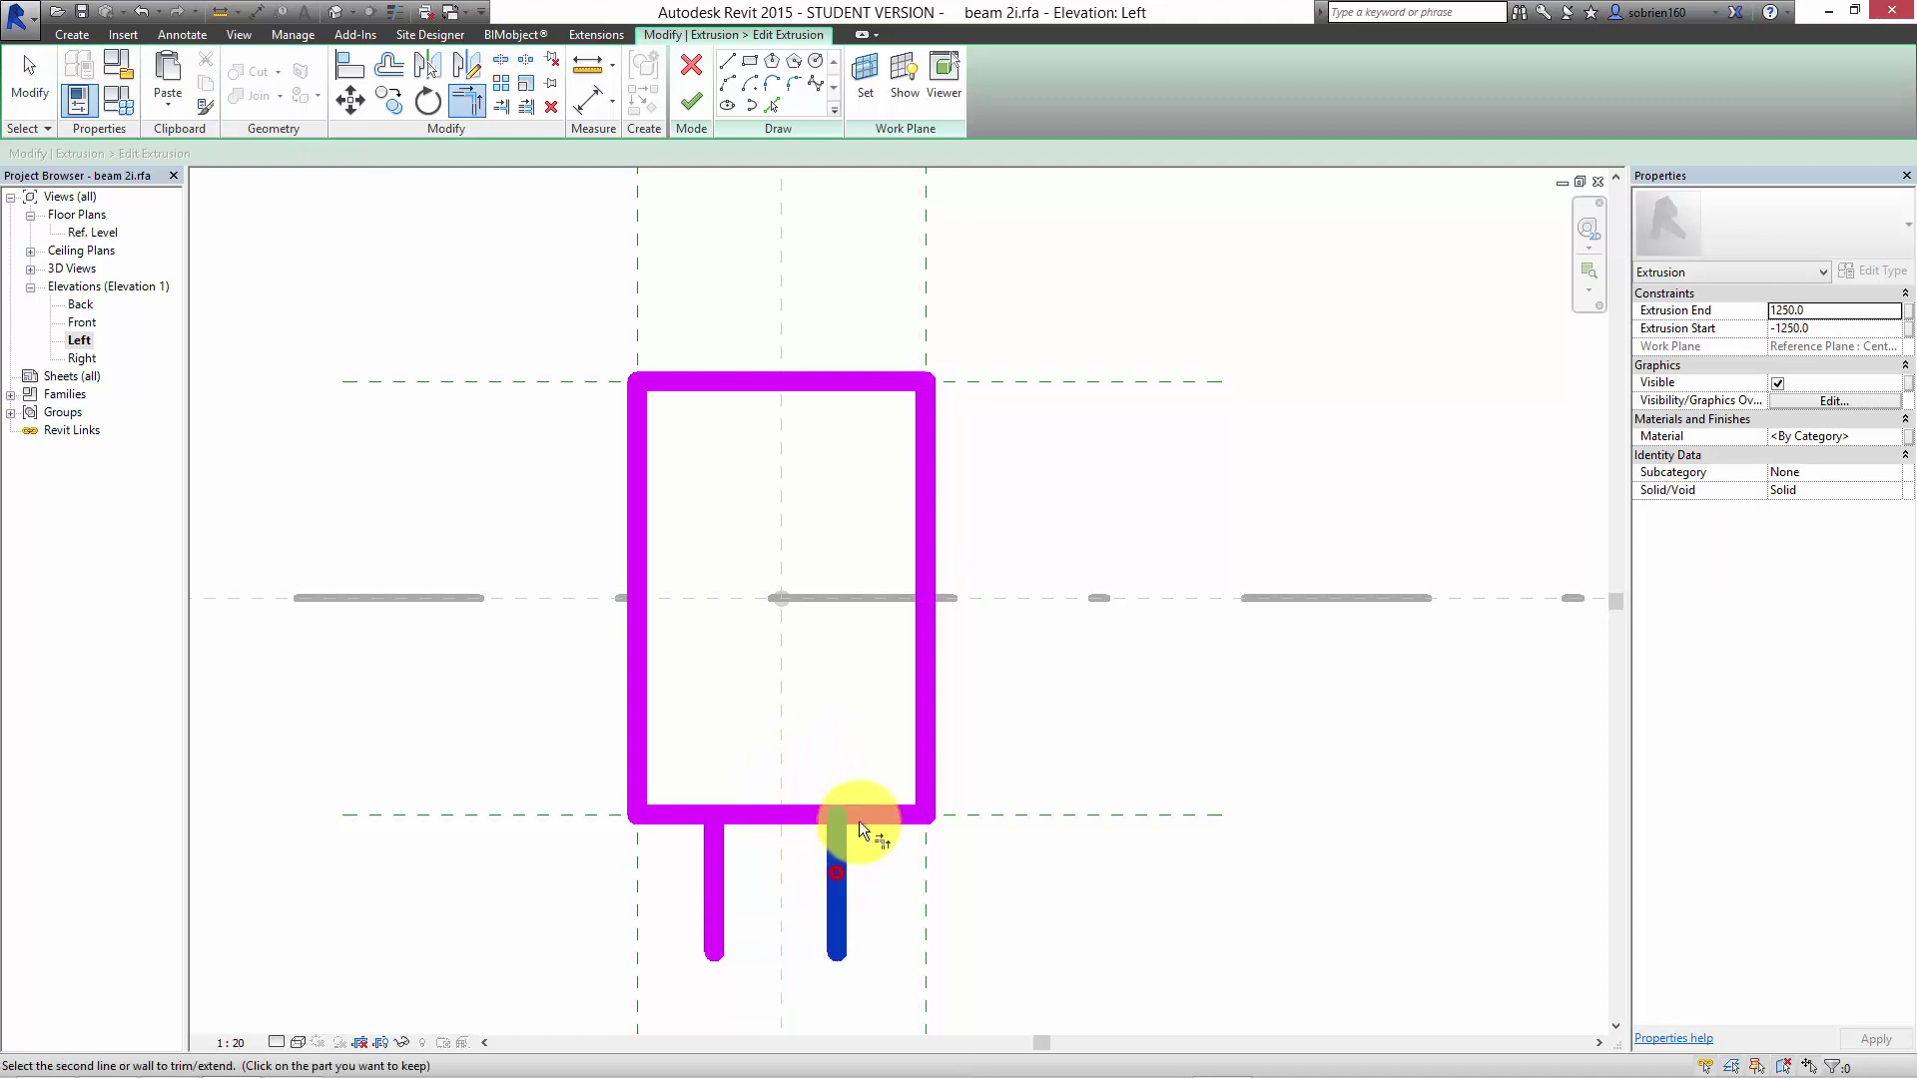
{"action": "left_click", "coordinate": [859, 817]}
{"action": "left_click", "coordinate": [721, 878]}
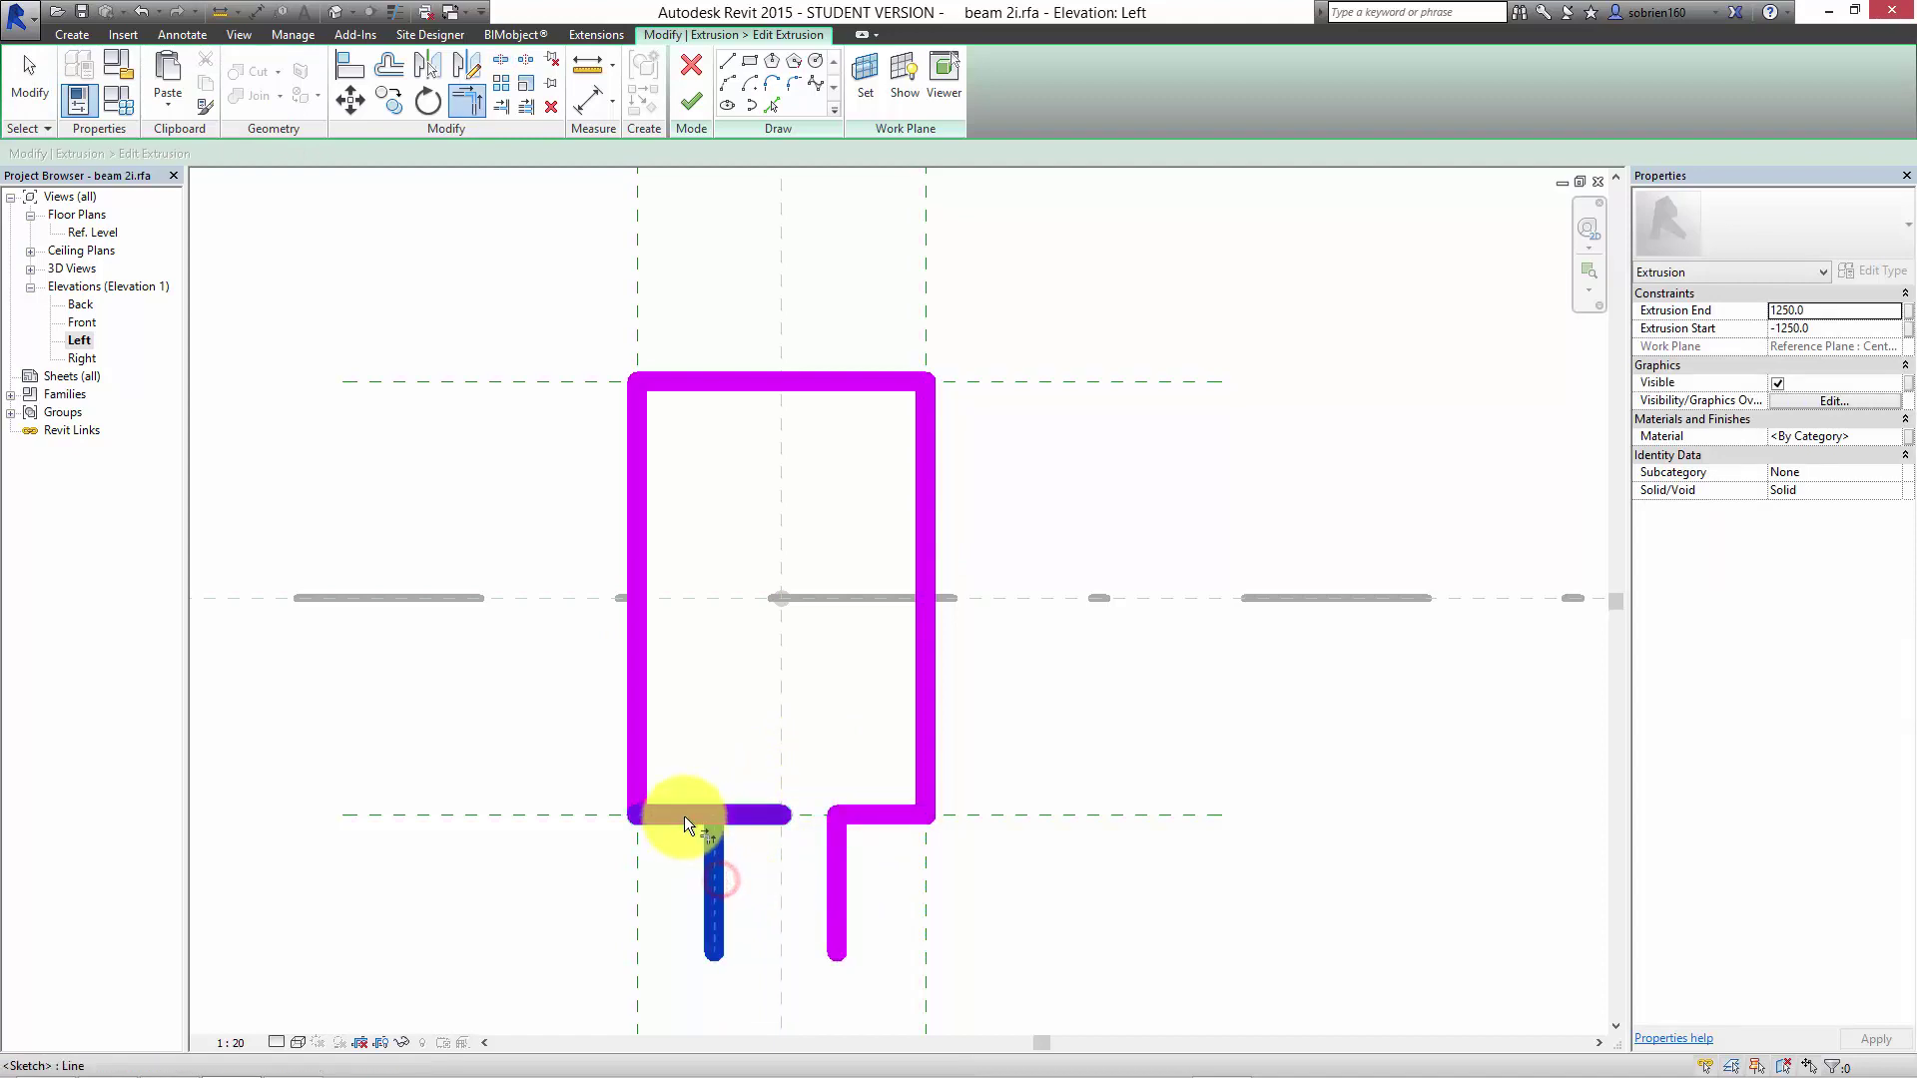
{"action": "left_click", "coordinate": [685, 817]}
{"action": "left_click", "coordinate": [709, 874]}
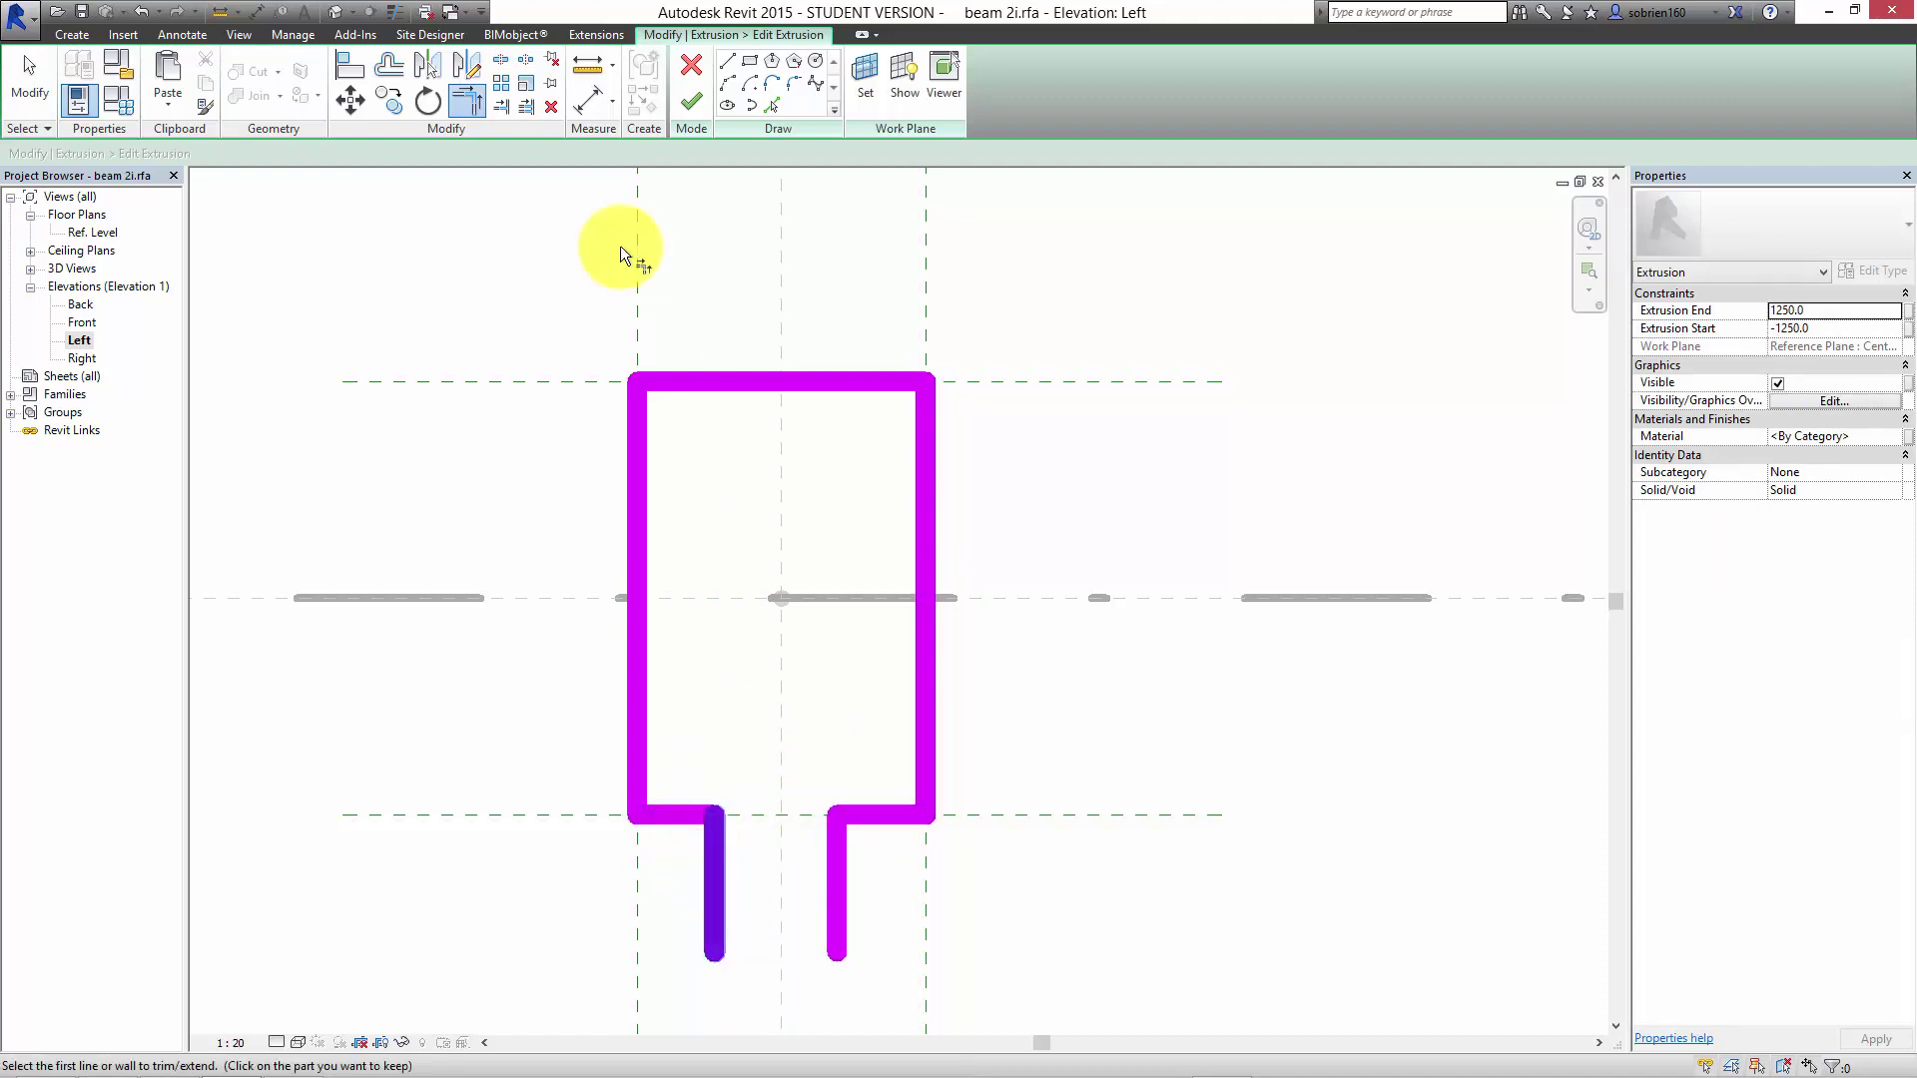
Close the profile with a horizontal line joining the lower ends of the two vertical lines.
{"action": "left_click", "coordinate": [728, 64]}
{"action": "left_click", "coordinate": [716, 951]}
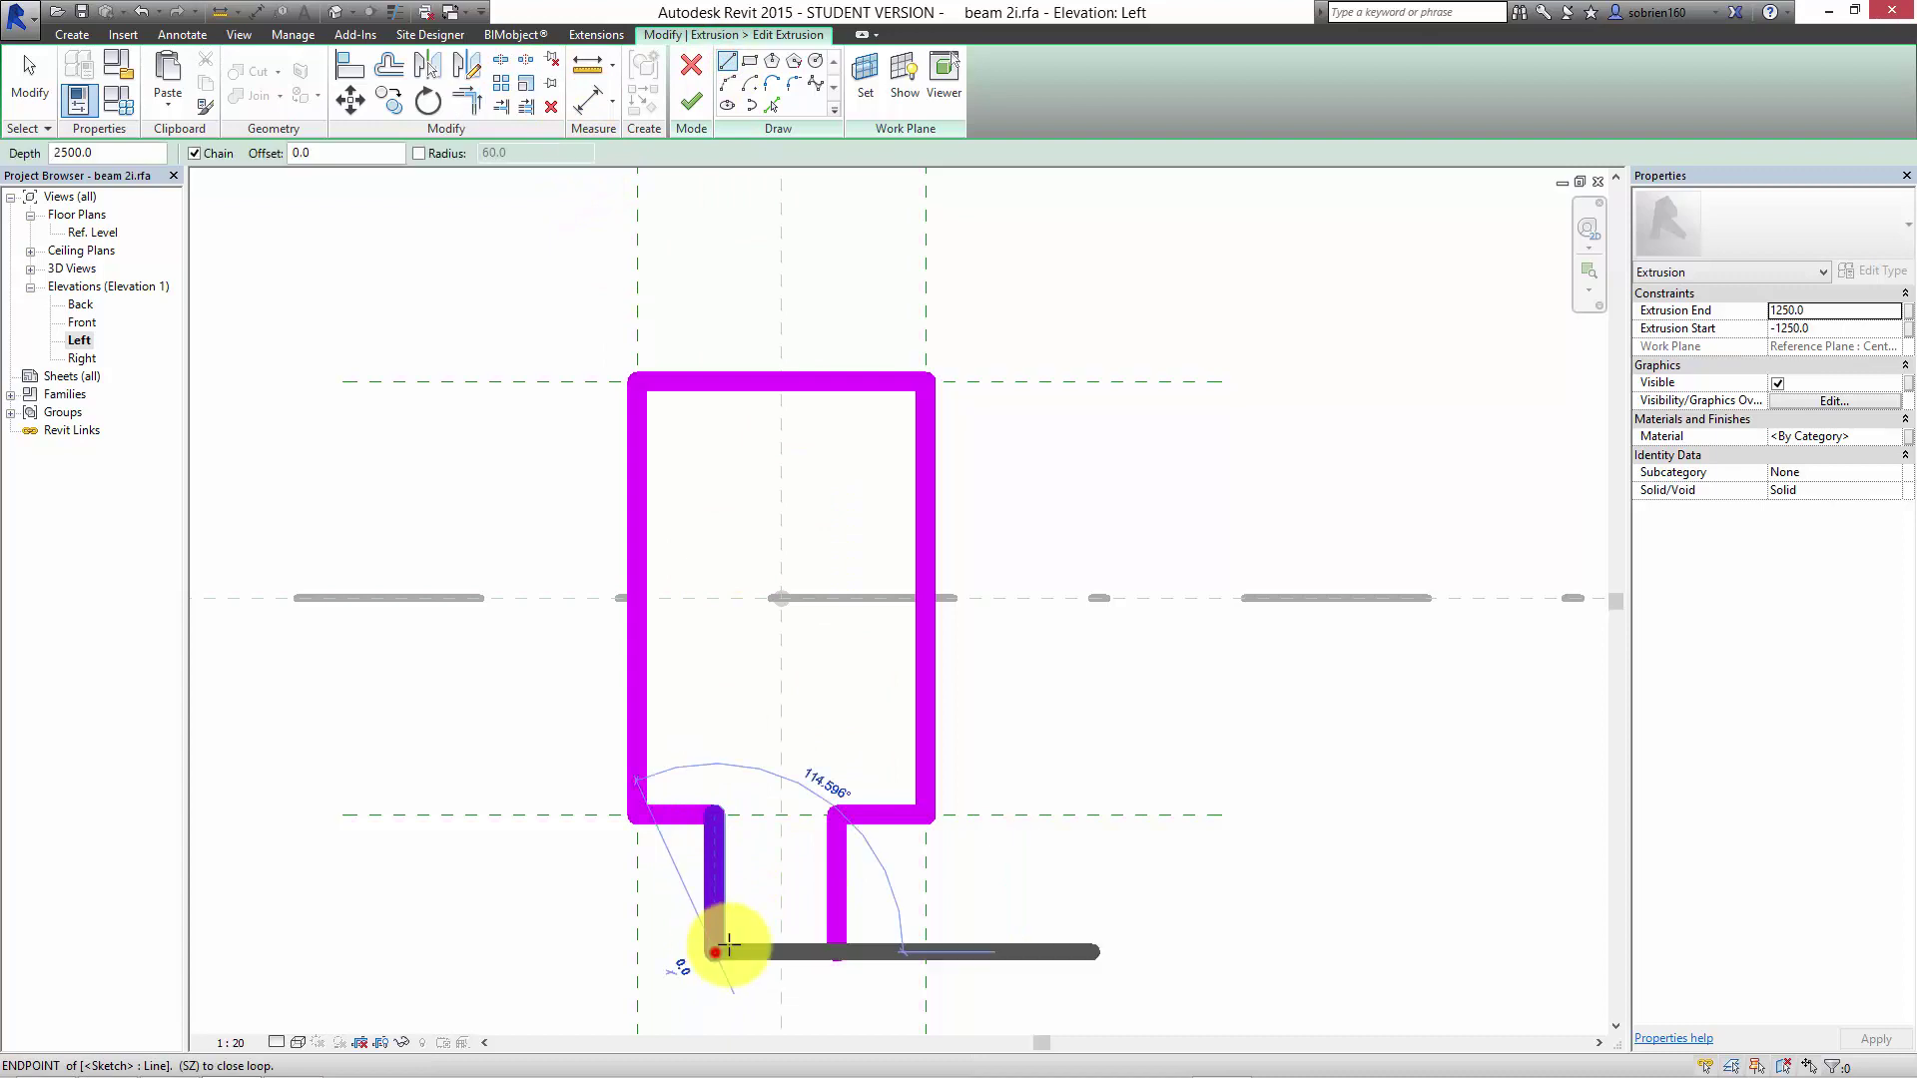
{"action": "left_click", "coordinate": [836, 949]}
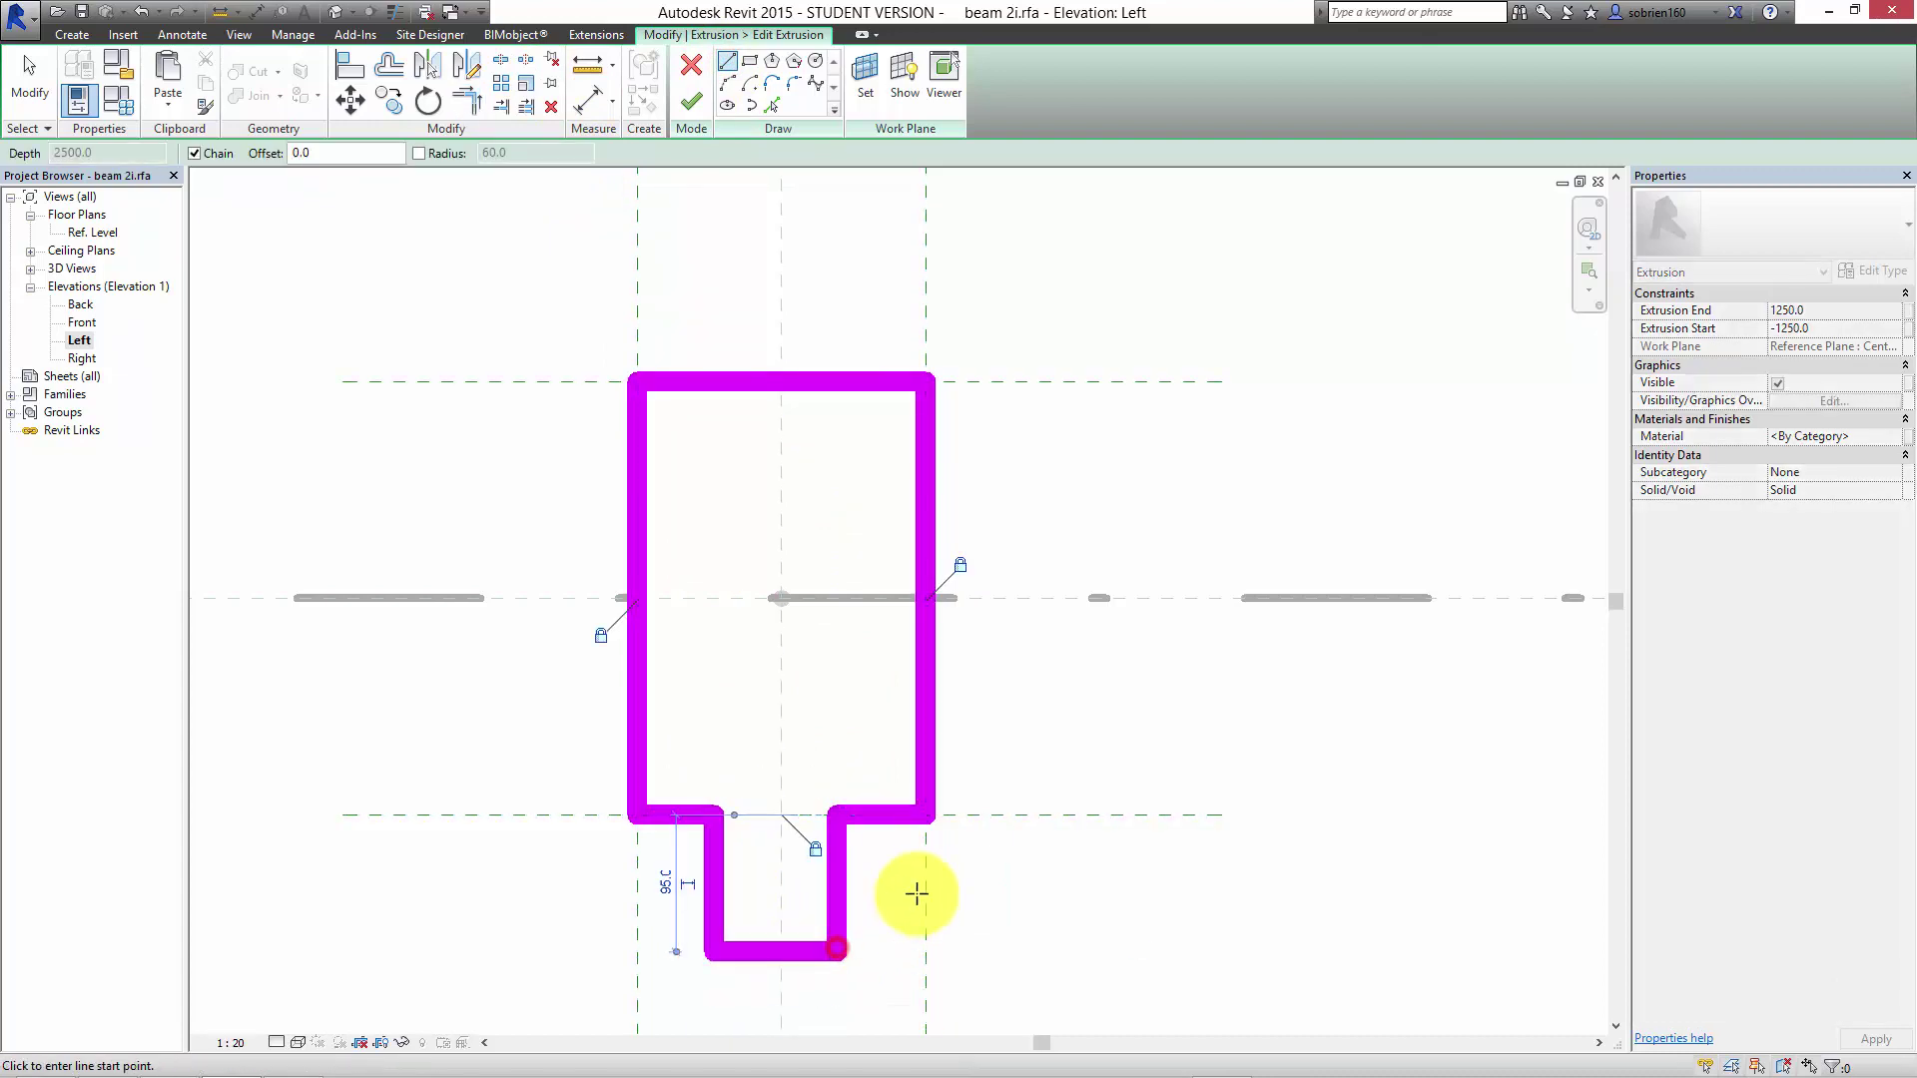
{"action": "key", "text": "Escape"}
{"action": "key", "text": "Escape"}
Finish the extrusion's sketch and show the reshaped beam in 3D.
{"action": "scroll", "coordinate": [911, 753], "scroll_direction": "down", "scroll_amount": 2}
{"action": "middle_click_drag", "start_coordinate": [922, 712], "coordinate": [909, 570]}
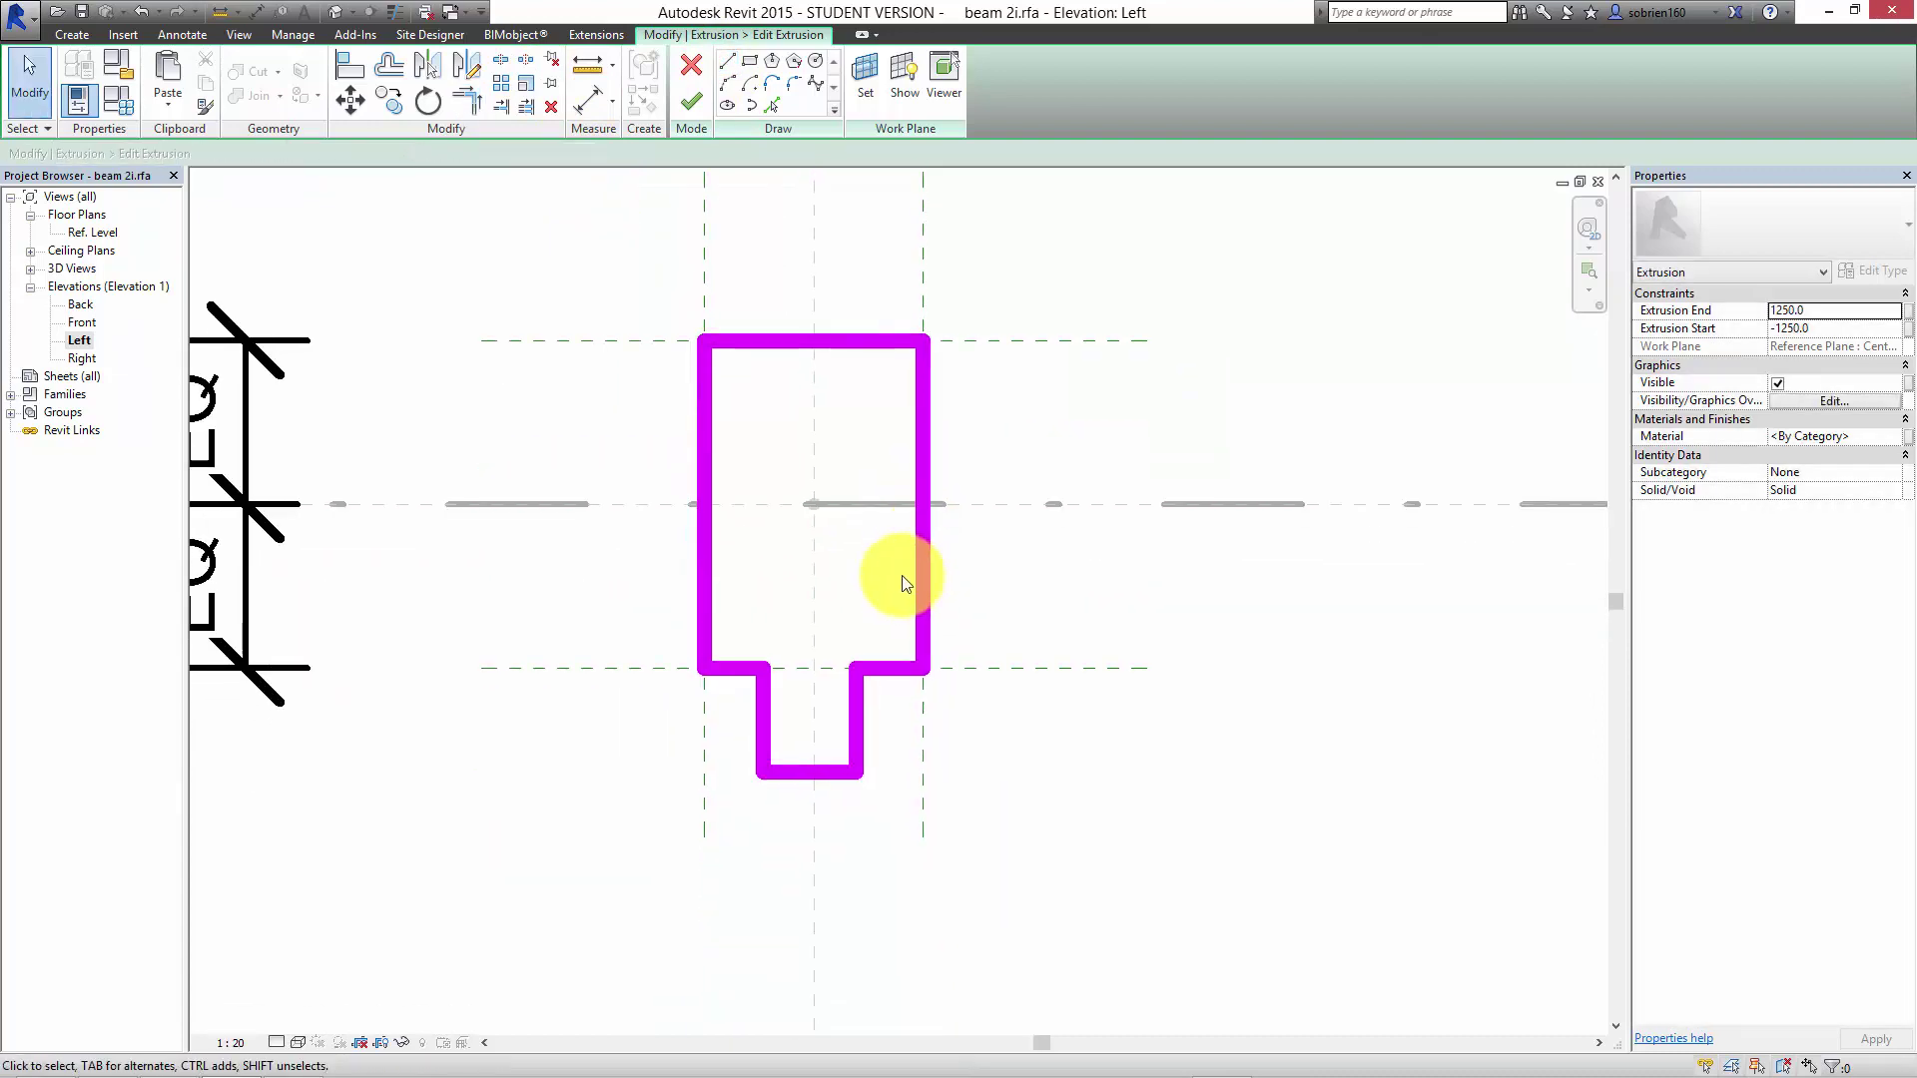
{"action": "scroll", "coordinate": [902, 575], "scroll_direction": "down", "scroll_amount": 2}
{"action": "middle_click_drag", "start_coordinate": [913, 642], "coordinate": [924, 714]}
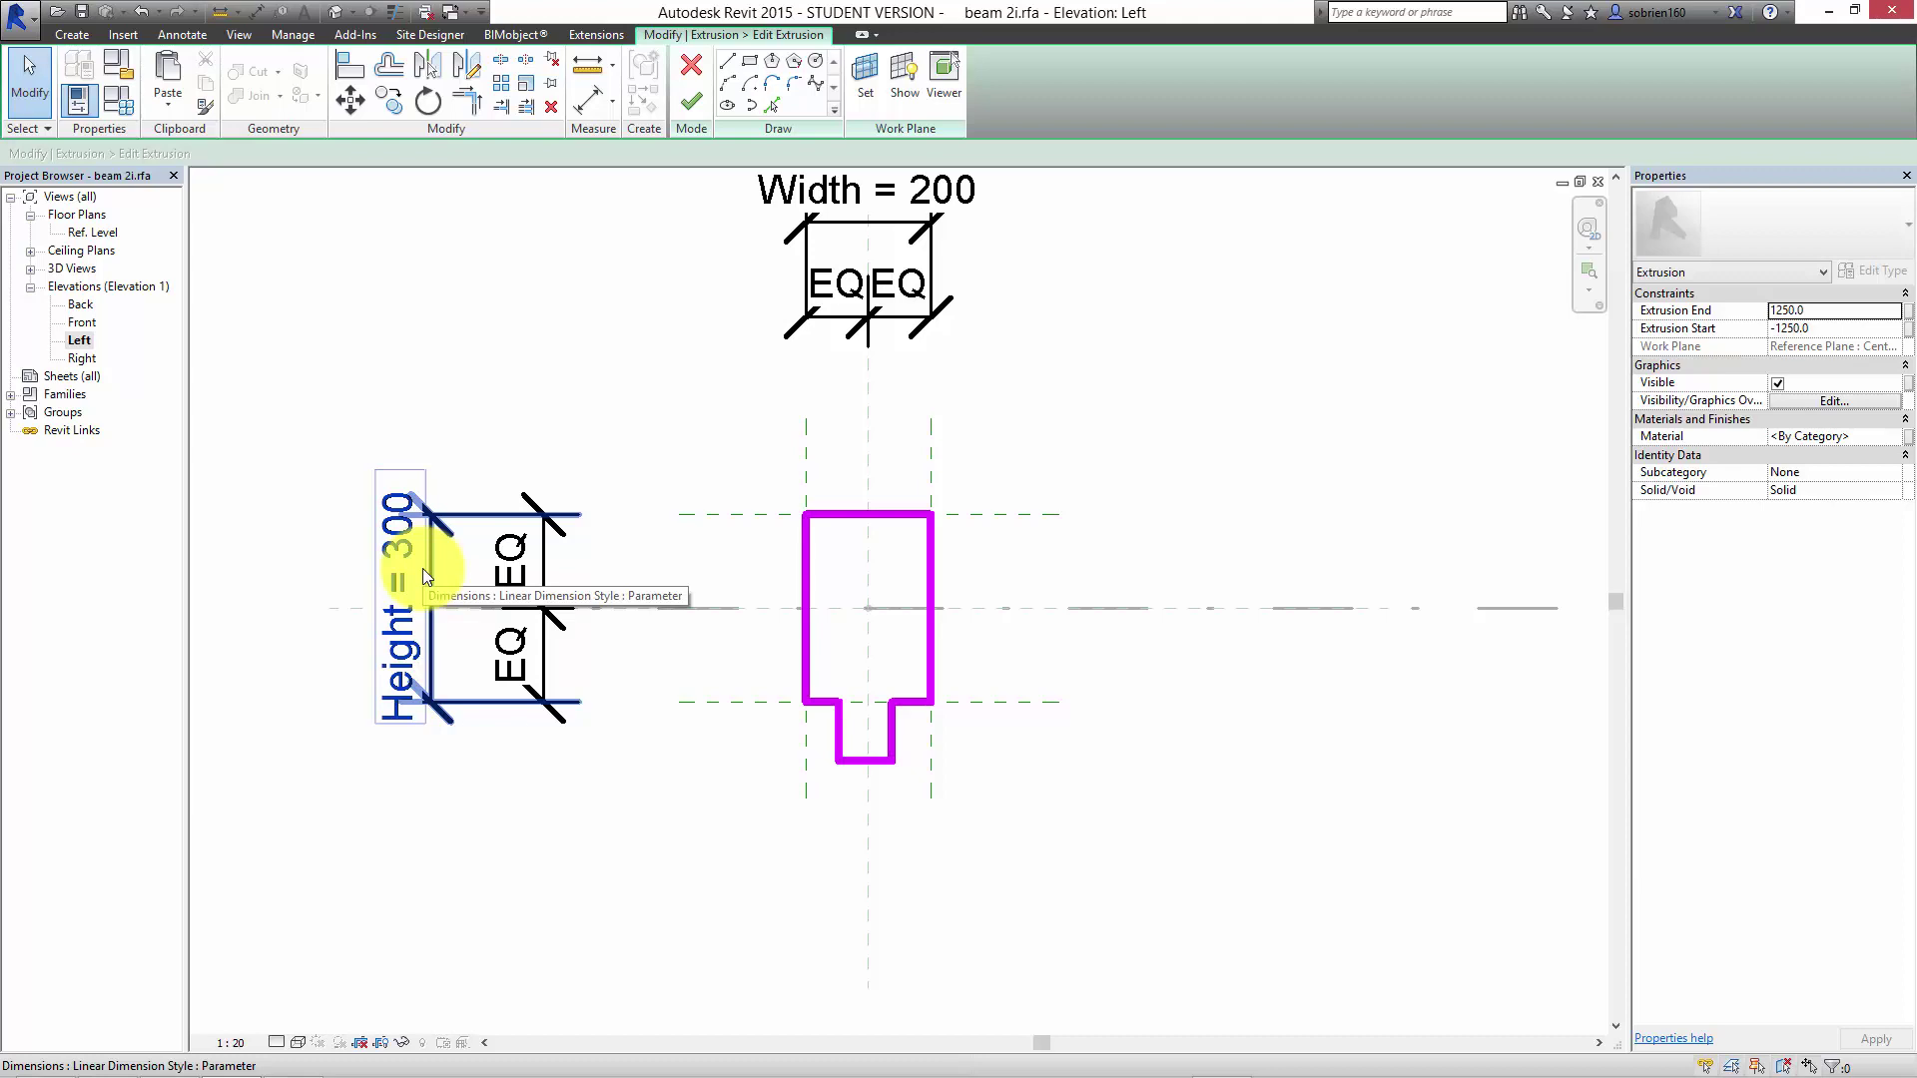
{"action": "middle_click_drag", "start_coordinate": [722, 547], "coordinate": [724, 576]}
{"action": "left_click", "coordinate": [689, 102]}
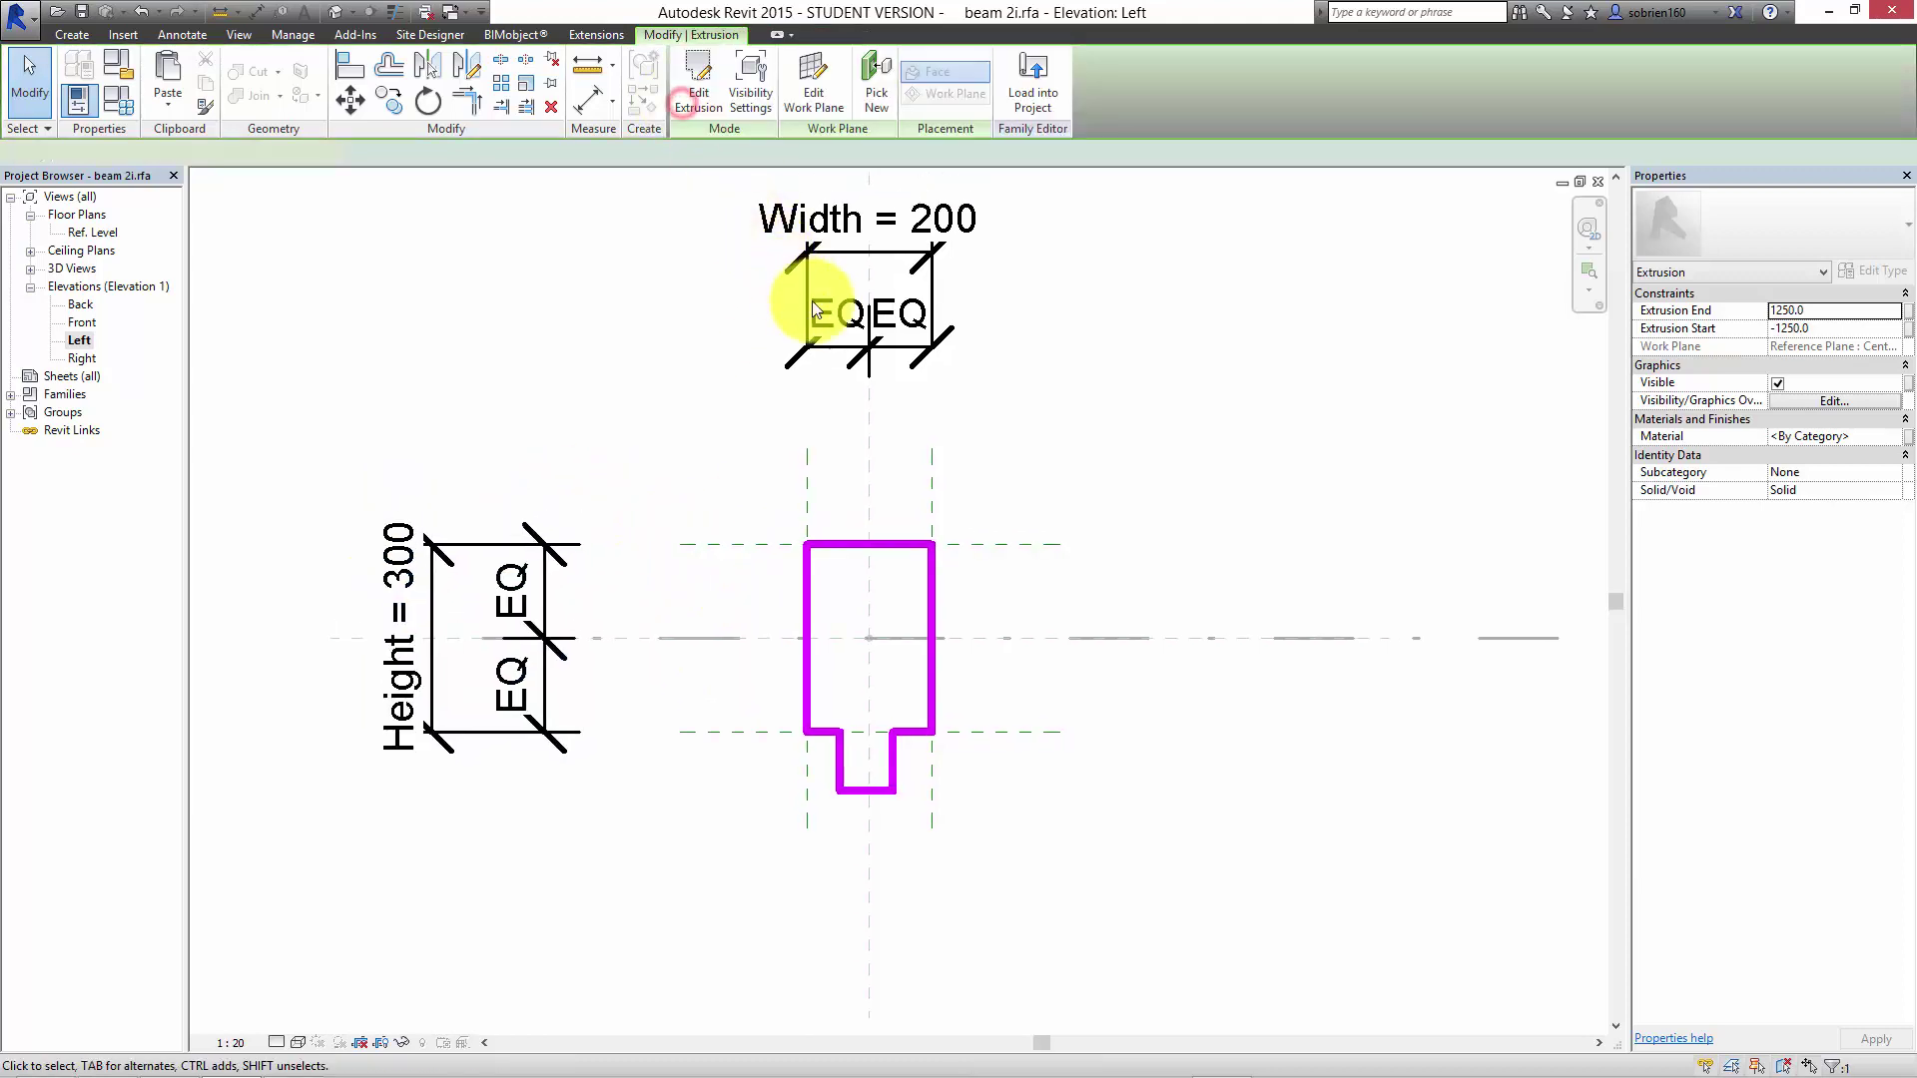
{"action": "left_click", "coordinate": [1035, 745]}
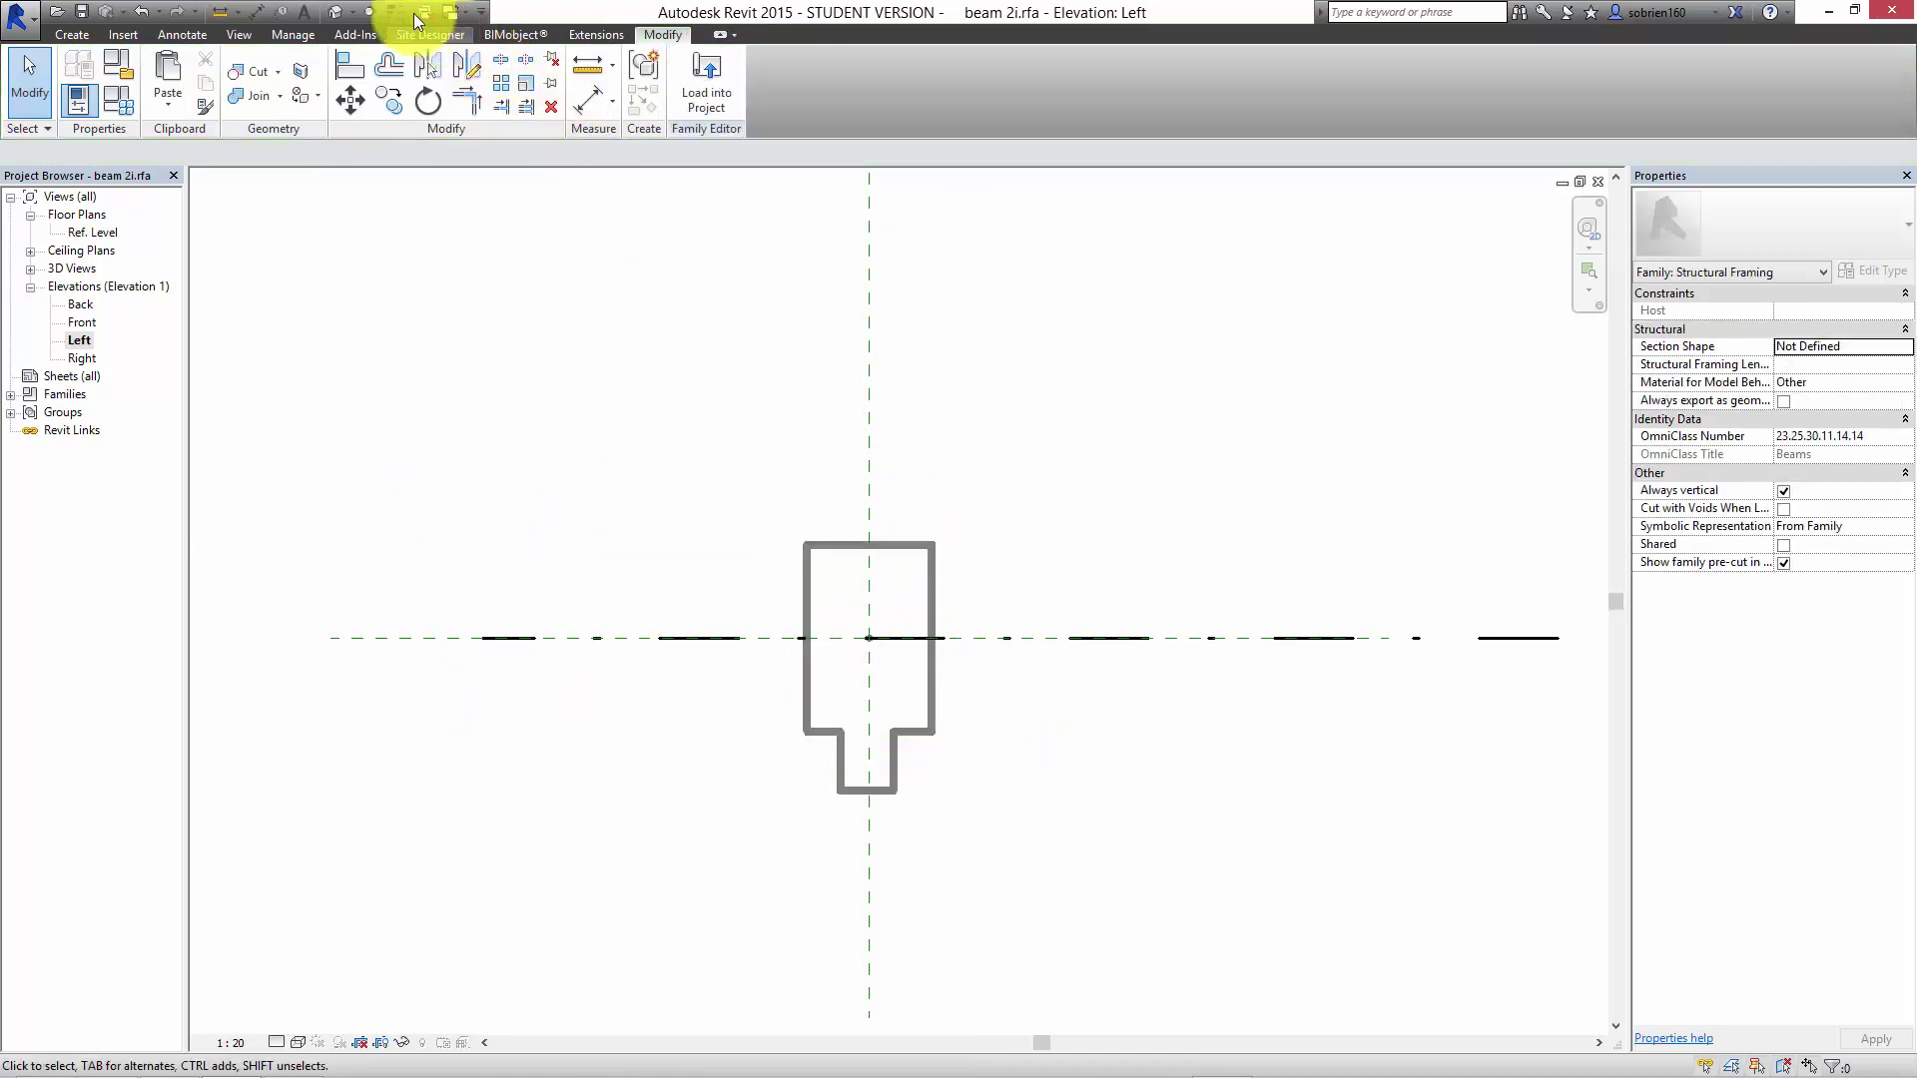
{"action": "left_click", "coordinate": [338, 12]}
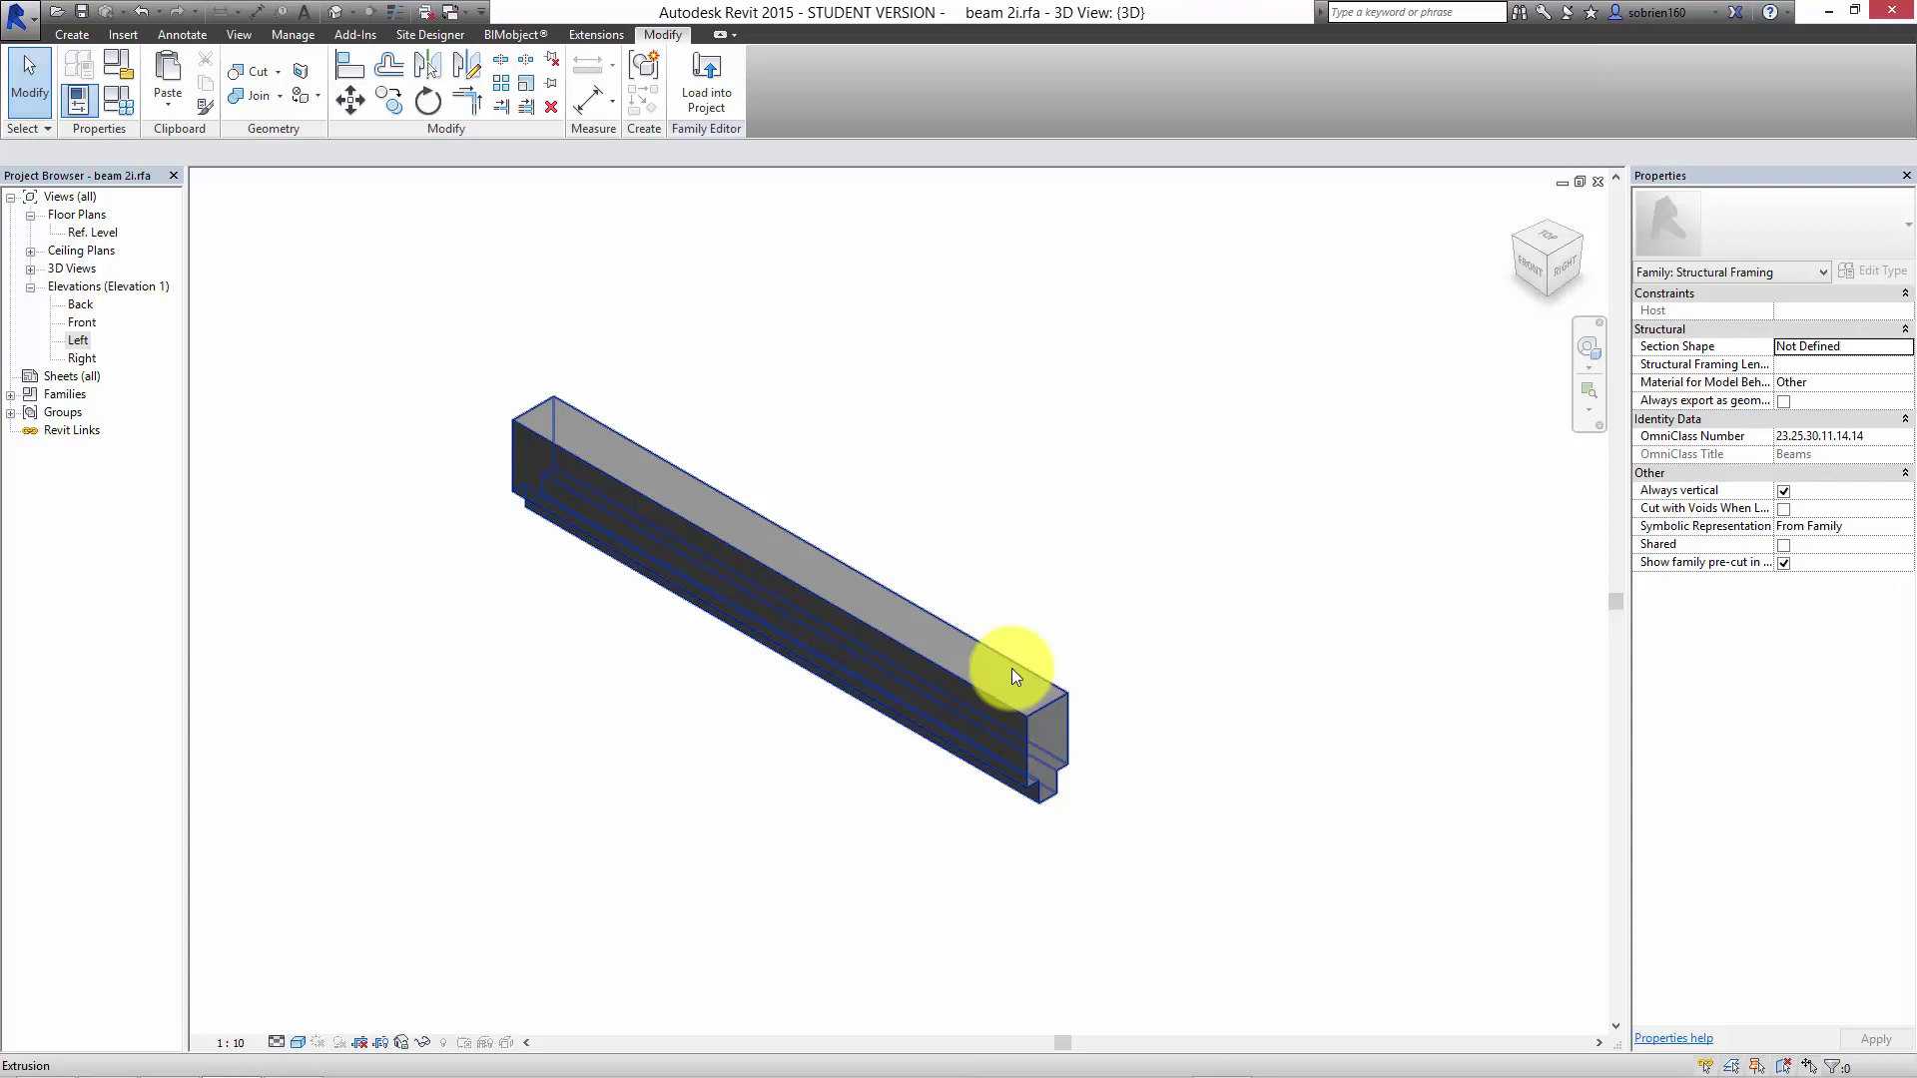
{"action": "middle_click_drag", "start_coordinate": [1139, 371], "coordinate": [1162, 418]}
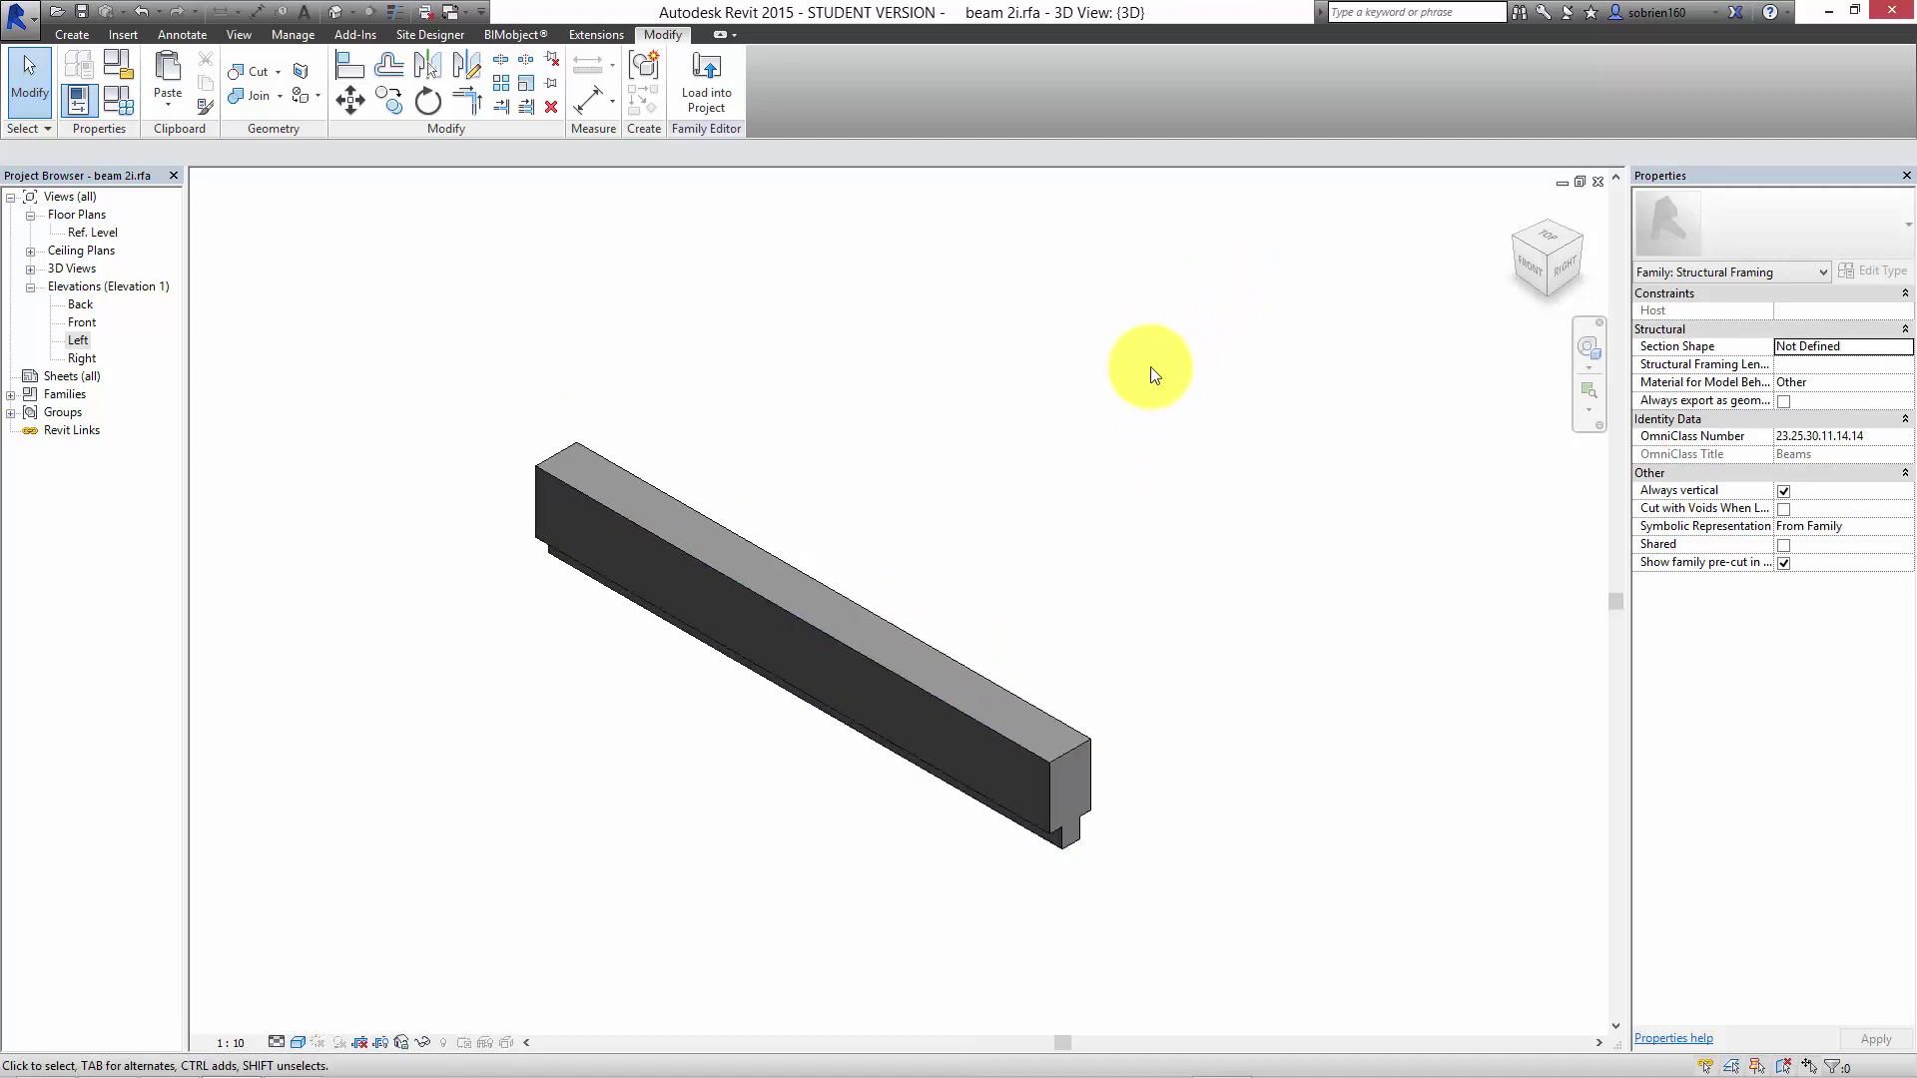
Load the beam 2i family into the timber framing project and show the upper floor's joists in the 3D view.
{"action": "left_click", "coordinate": [700, 87]}
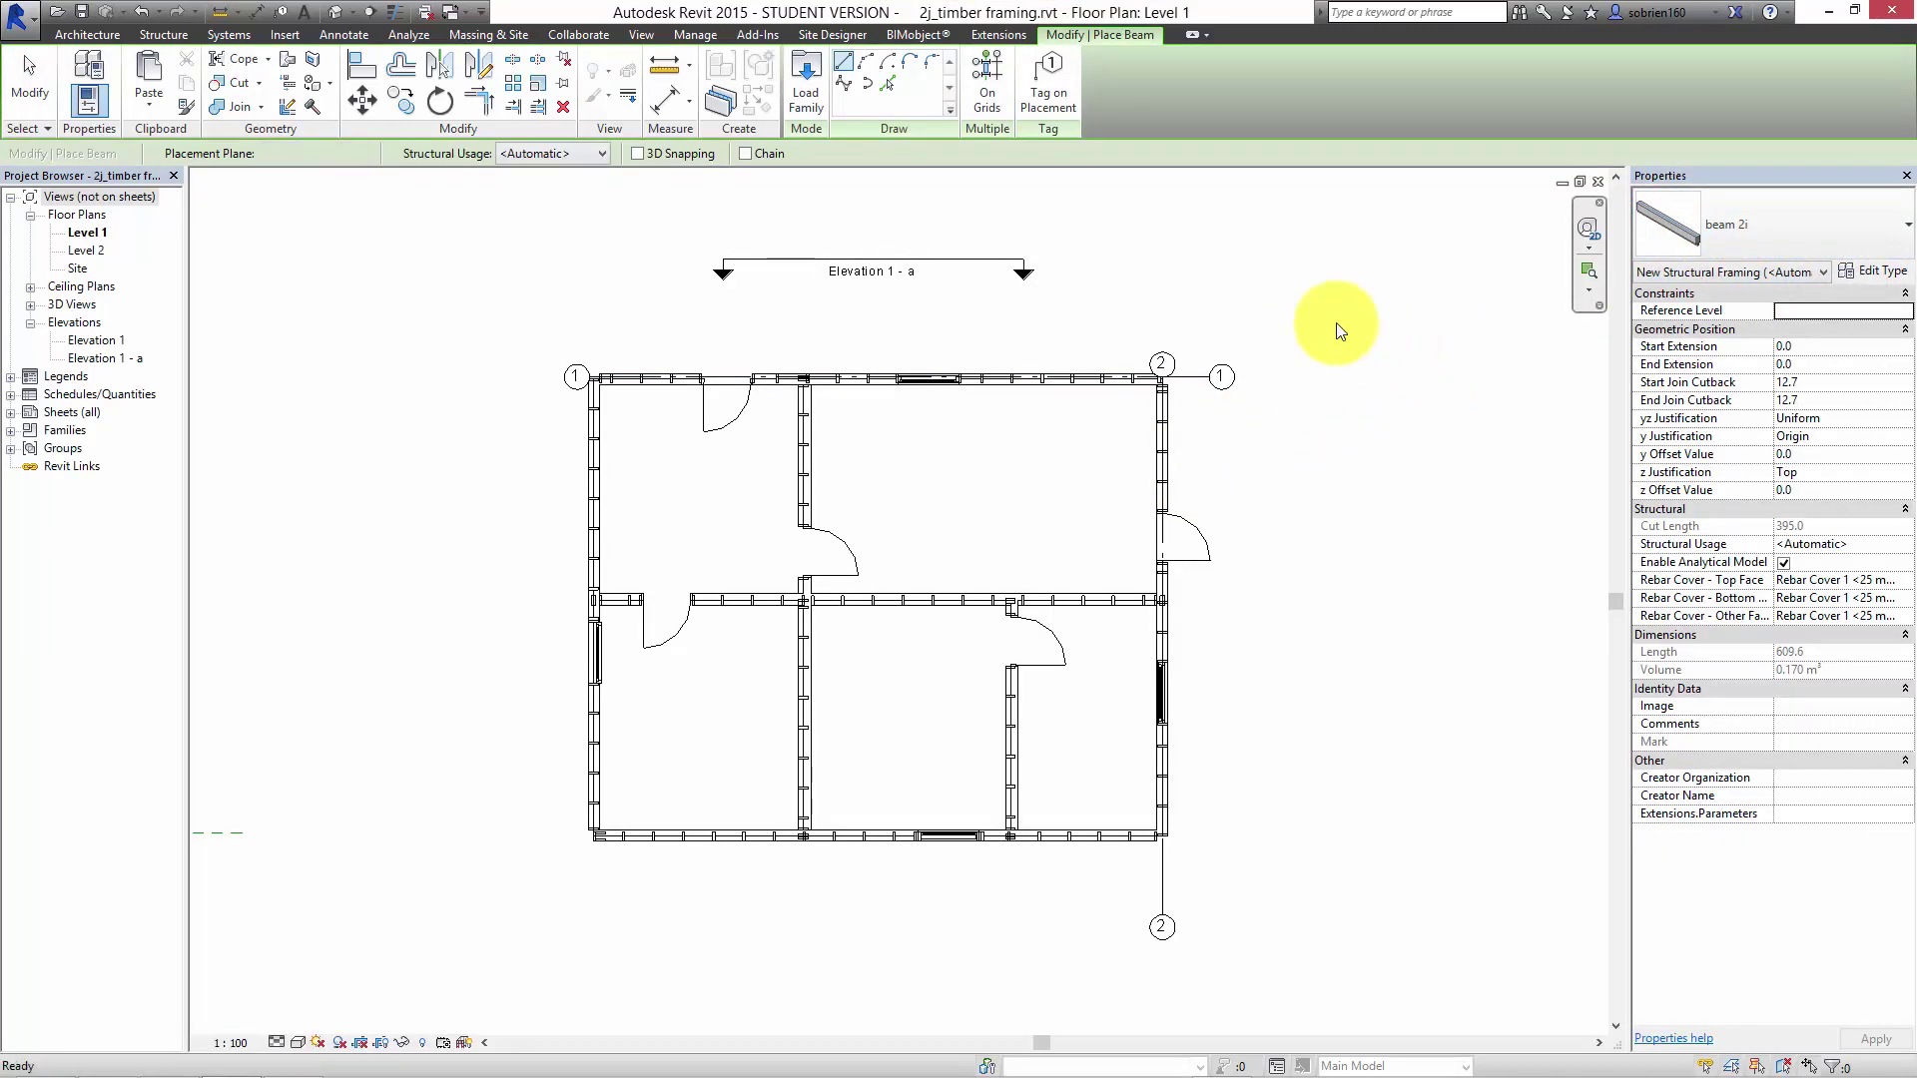
{"action": "key", "text": "Escape"}
{"action": "left_click", "coordinate": [336, 12]}
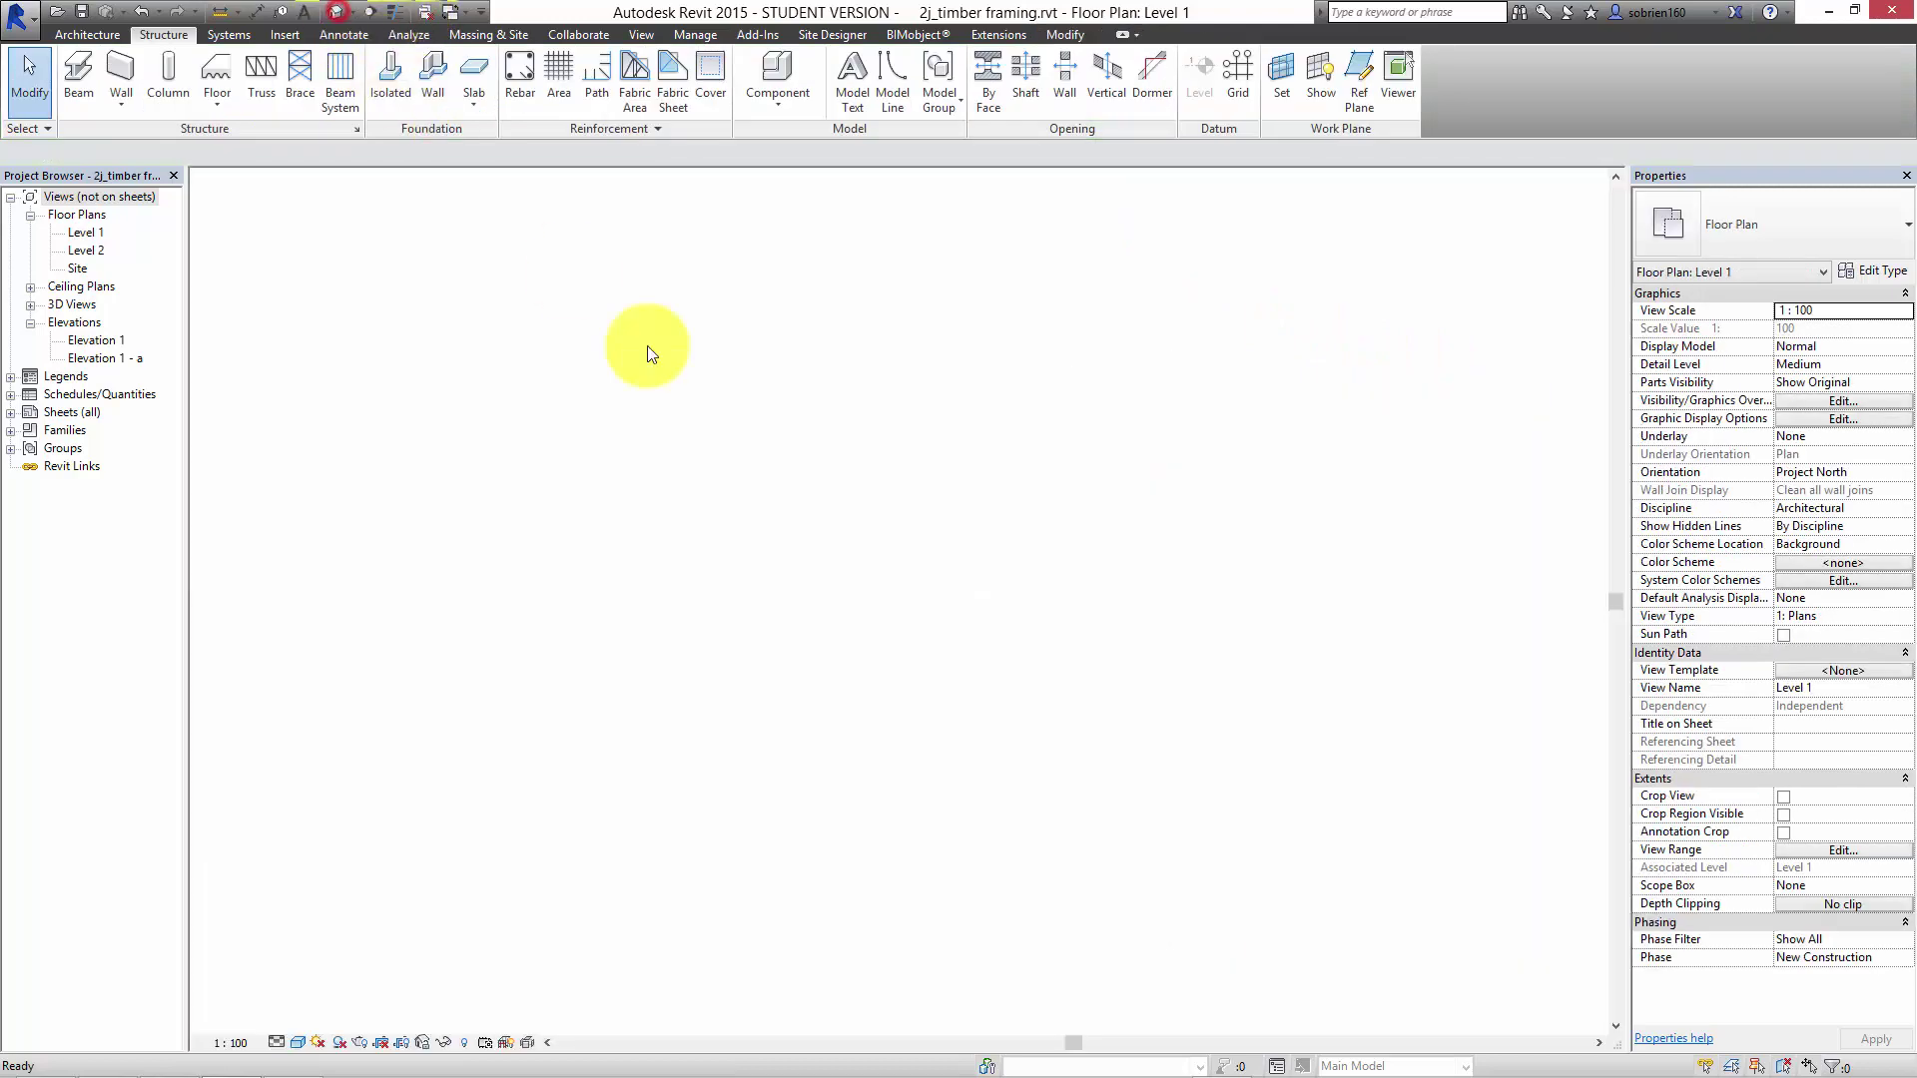
{"action": "middle_click_drag", "start_coordinate": [976, 549], "coordinate": [1036, 483]}
{"action": "scroll", "coordinate": [842, 662], "scroll_direction": "up", "scroll_amount": 4}
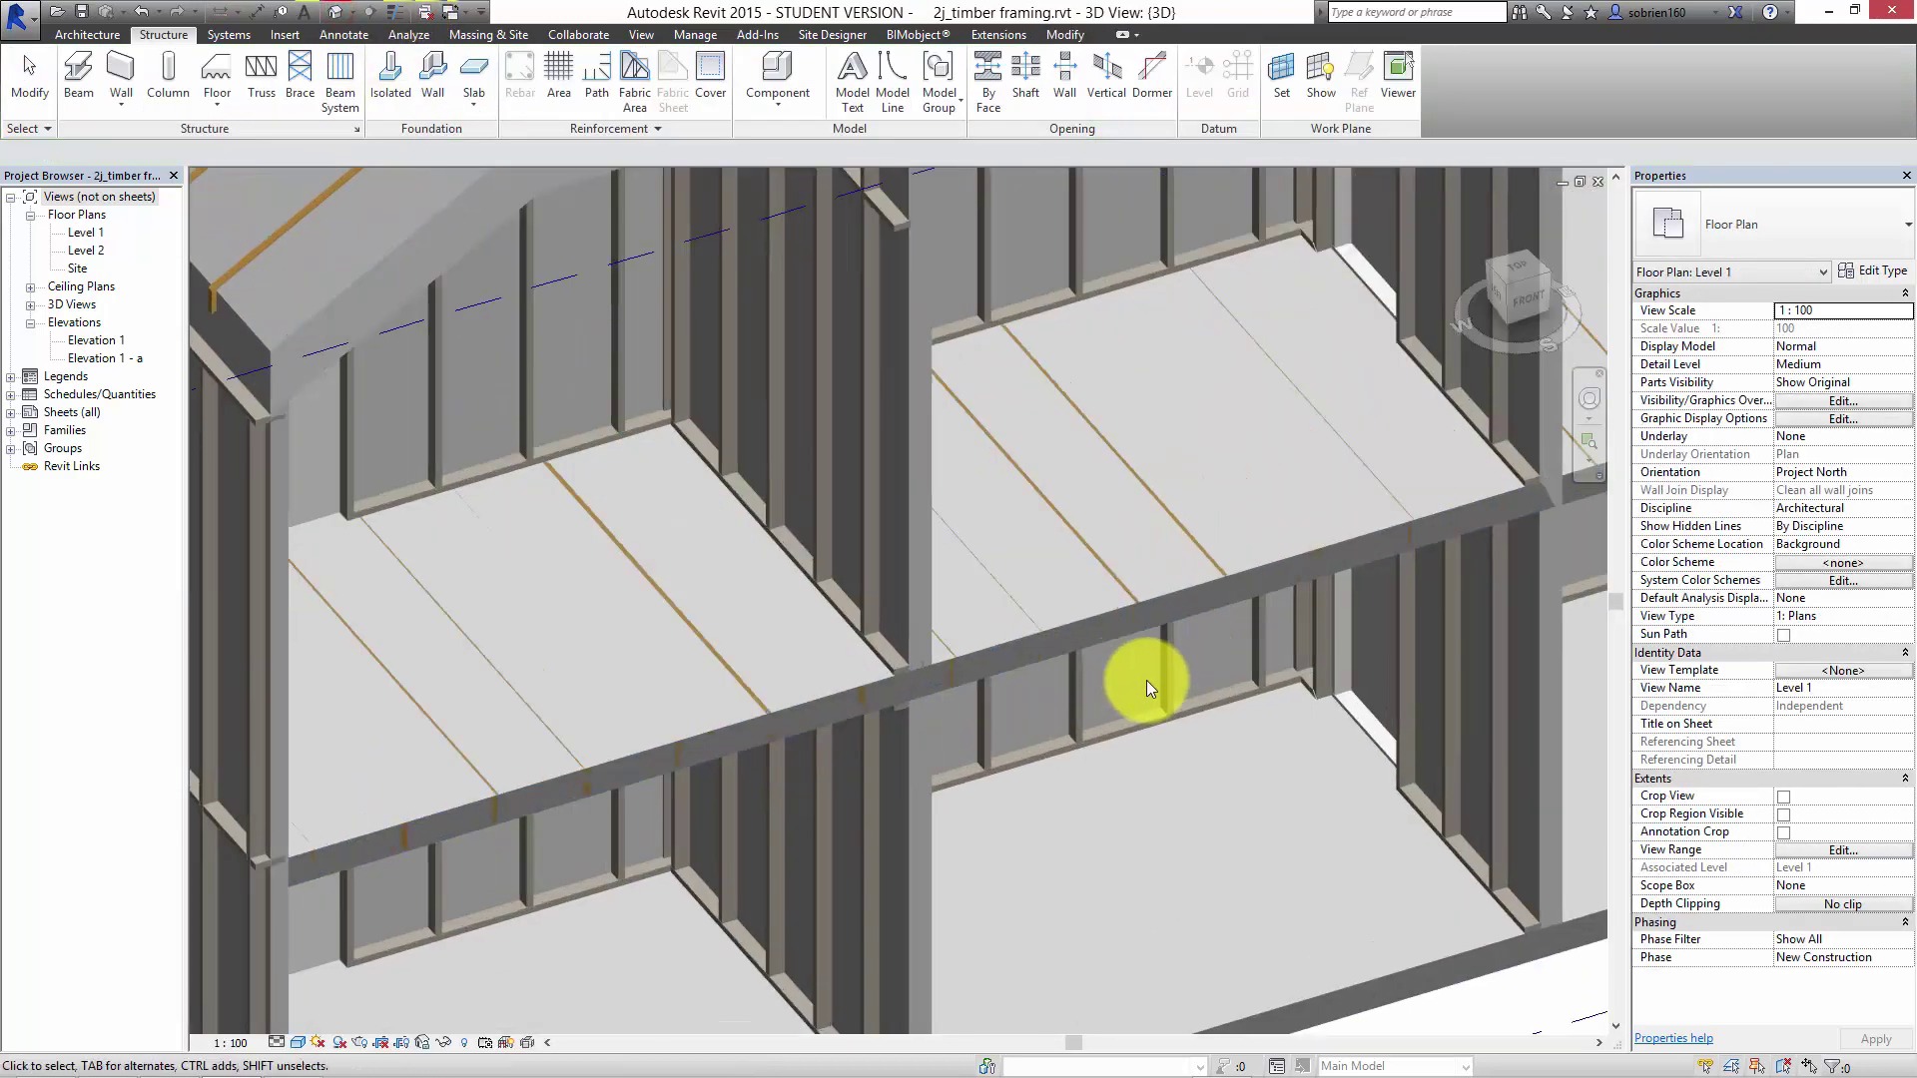
{"action": "scroll", "coordinate": [1126, 589], "scroll_direction": "up", "scroll_amount": 2}
Change all 45x195mm Dimension Lumber members visible in the view to type beam 2i, removing the invalid dimension references.
{"action": "left_click", "coordinate": [1126, 589]}
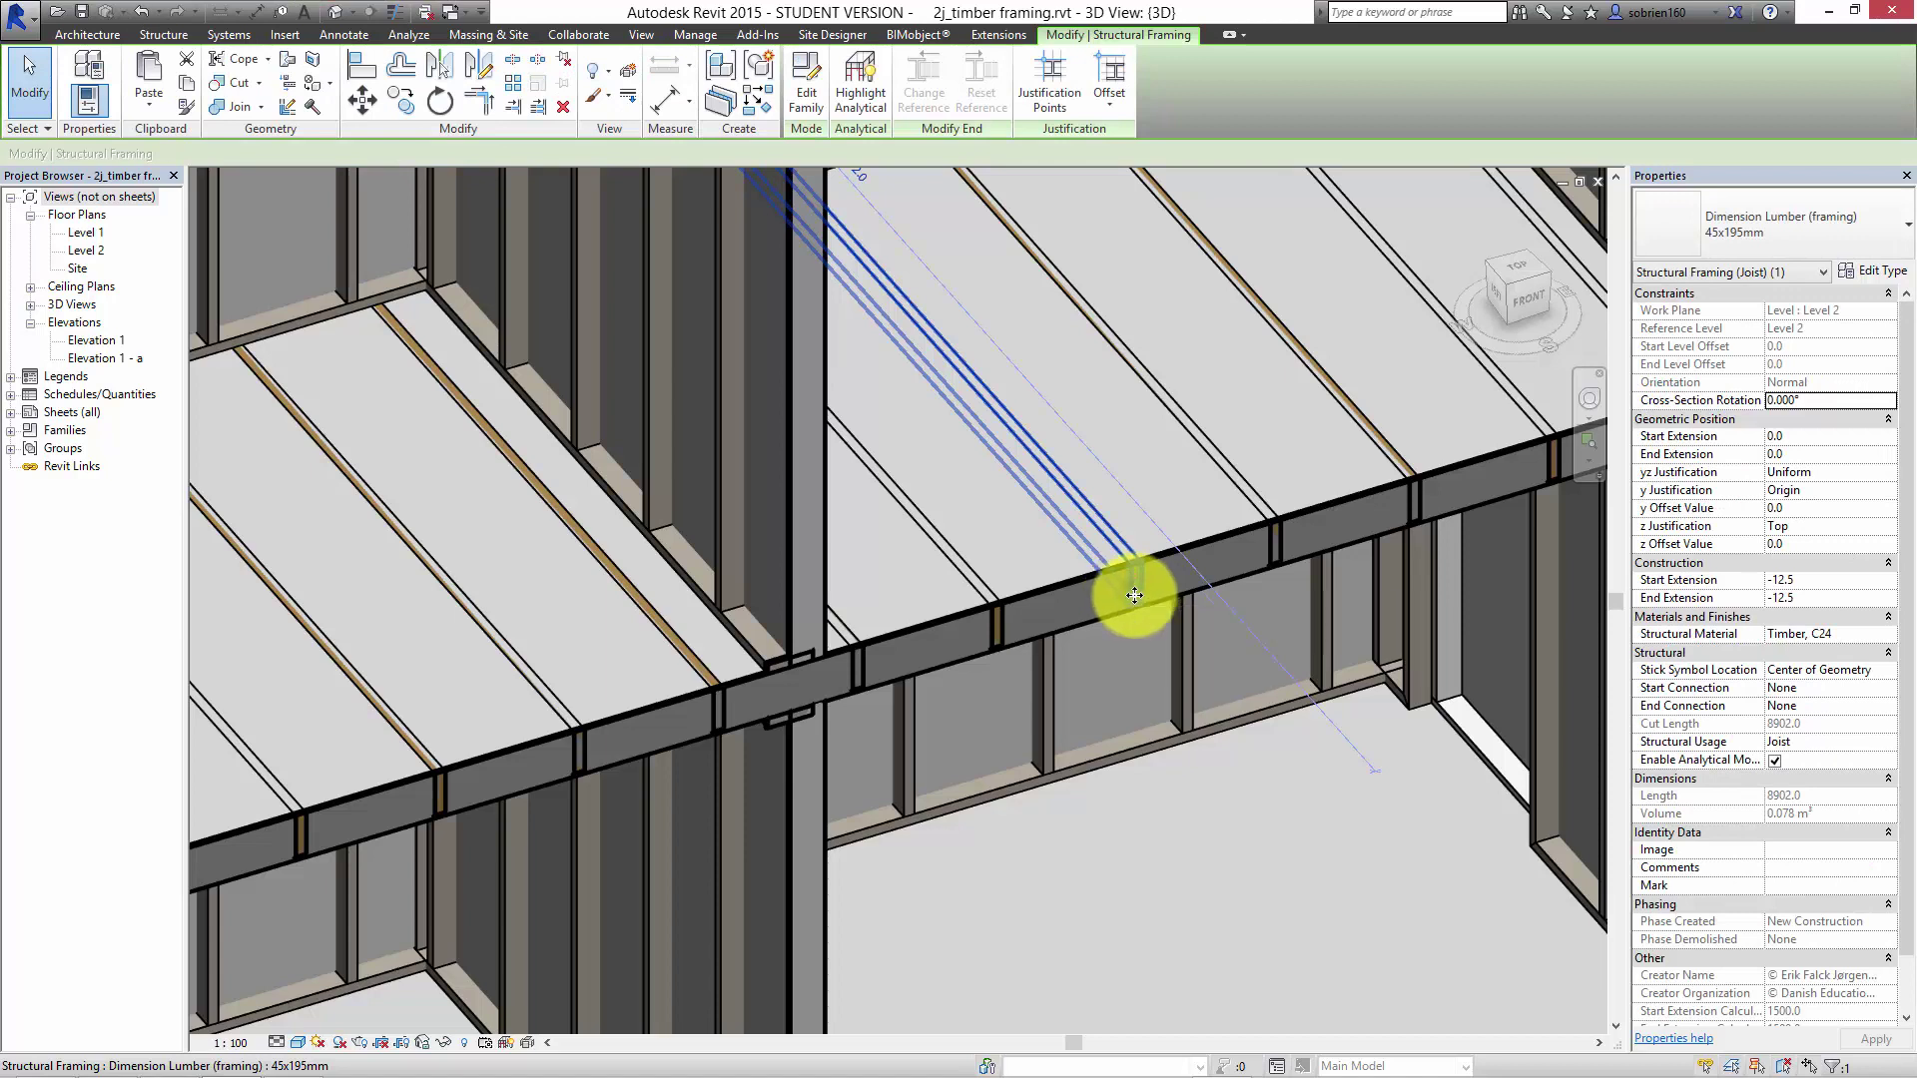
{"action": "right_click", "coordinate": [1132, 596]}
{"action": "left_click", "coordinate": [1226, 362]}
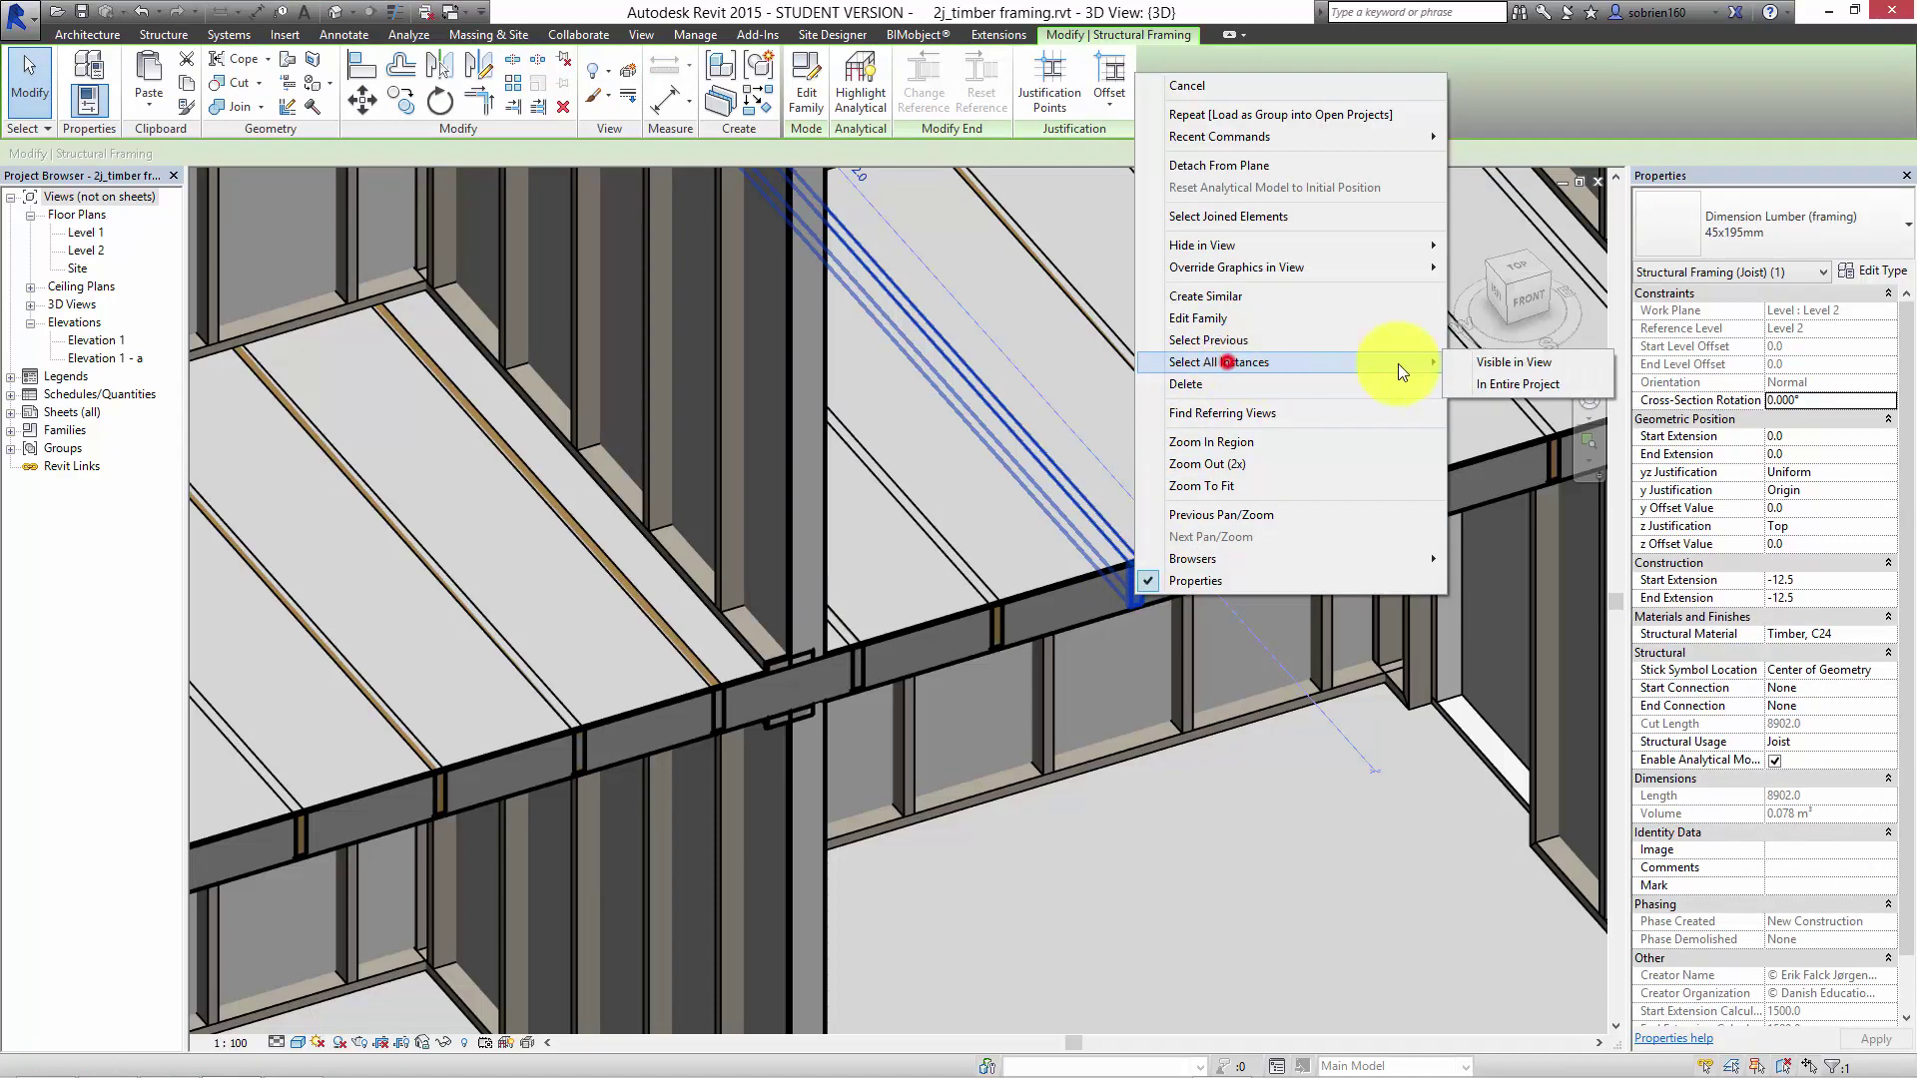
{"action": "left_click", "coordinate": [1501, 365]}
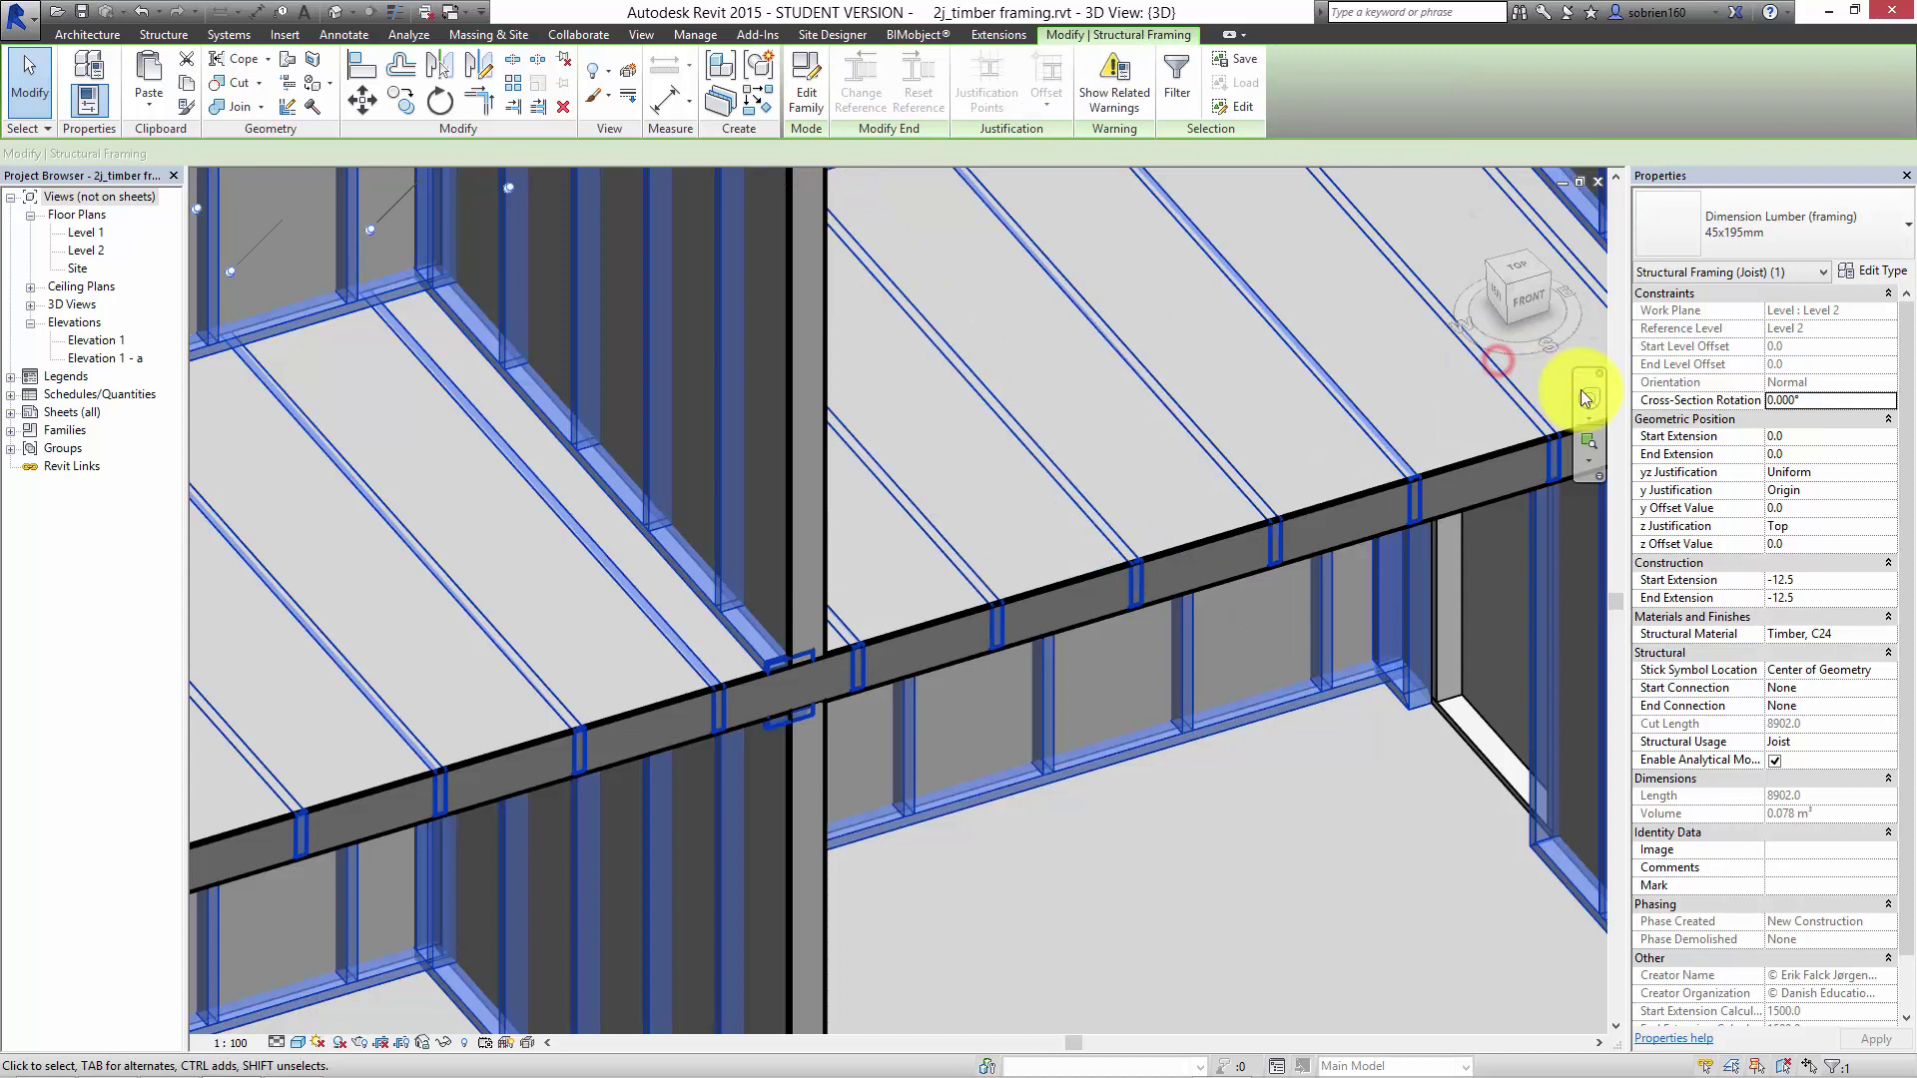
{"action": "left_click", "coordinate": [1794, 222]}
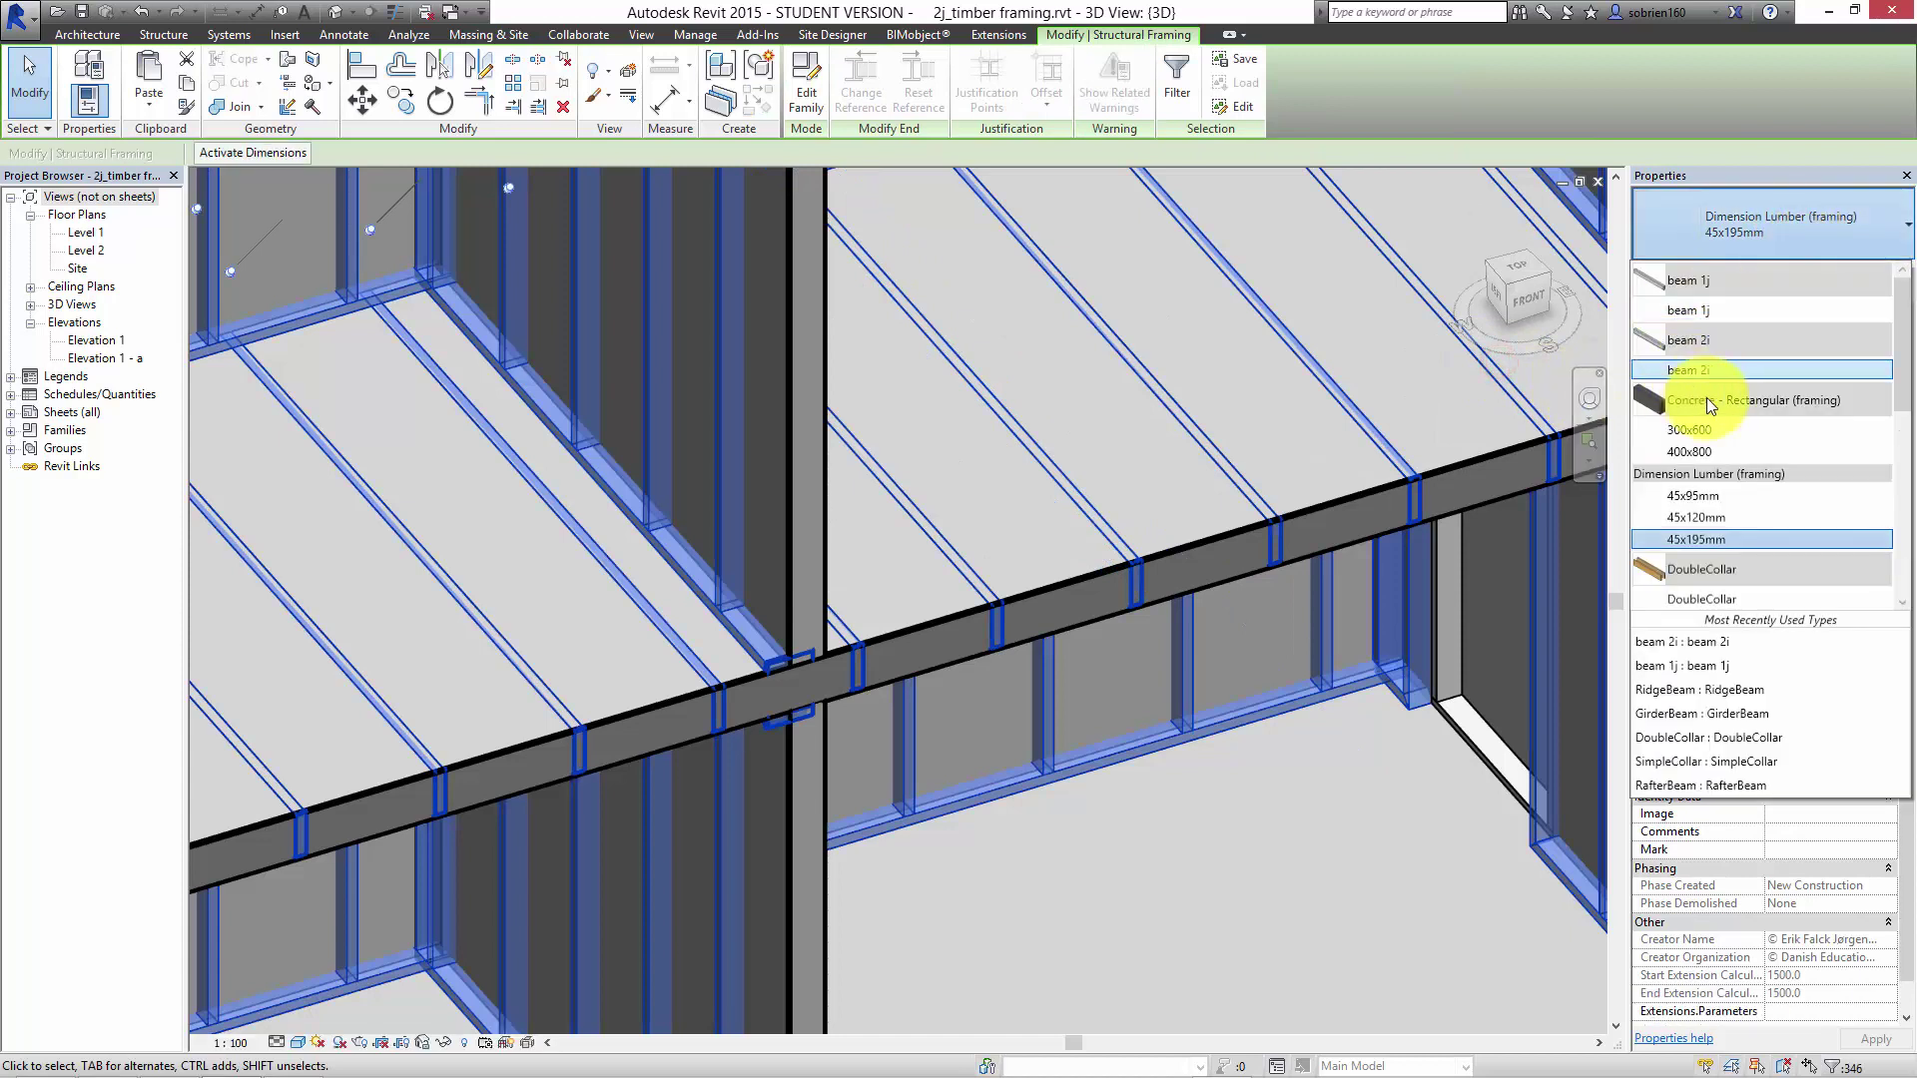
{"action": "left_click", "coordinate": [1704, 377]}
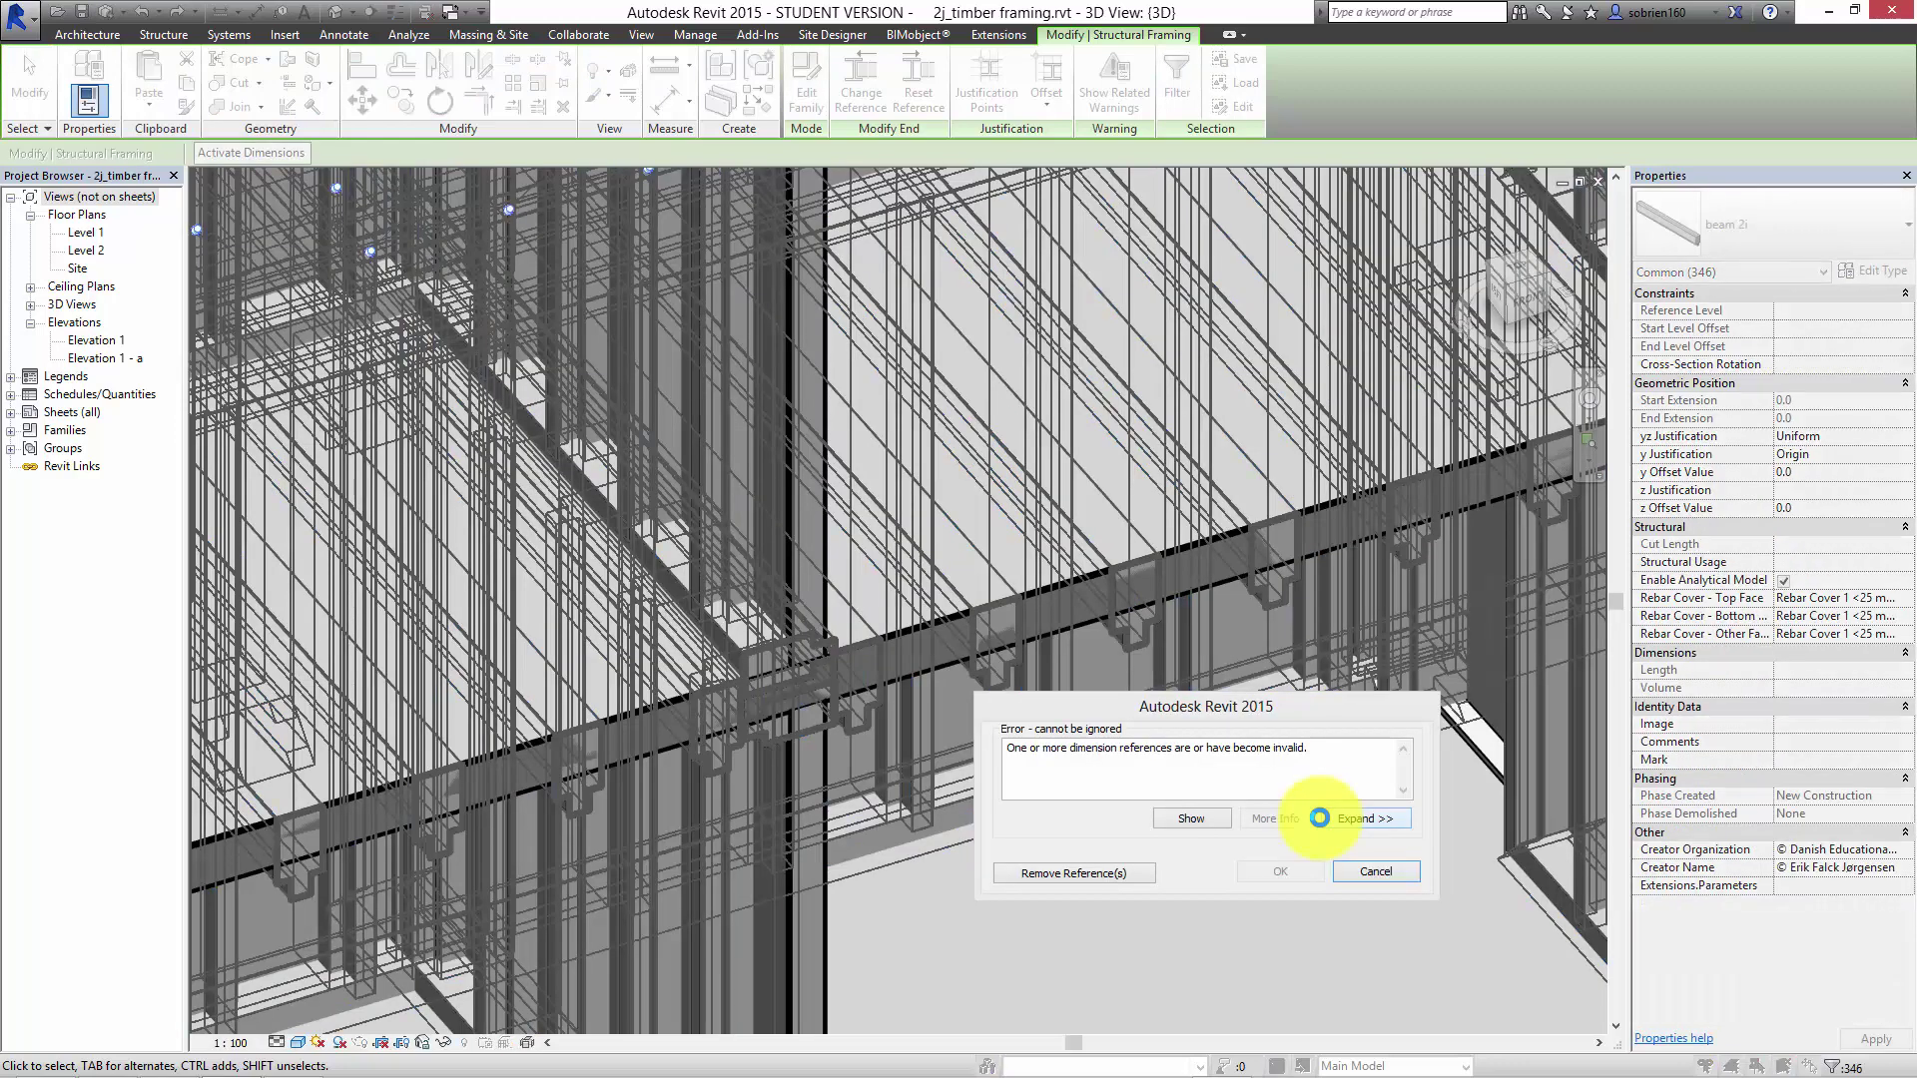
{"action": "left_click", "coordinate": [1082, 867]}
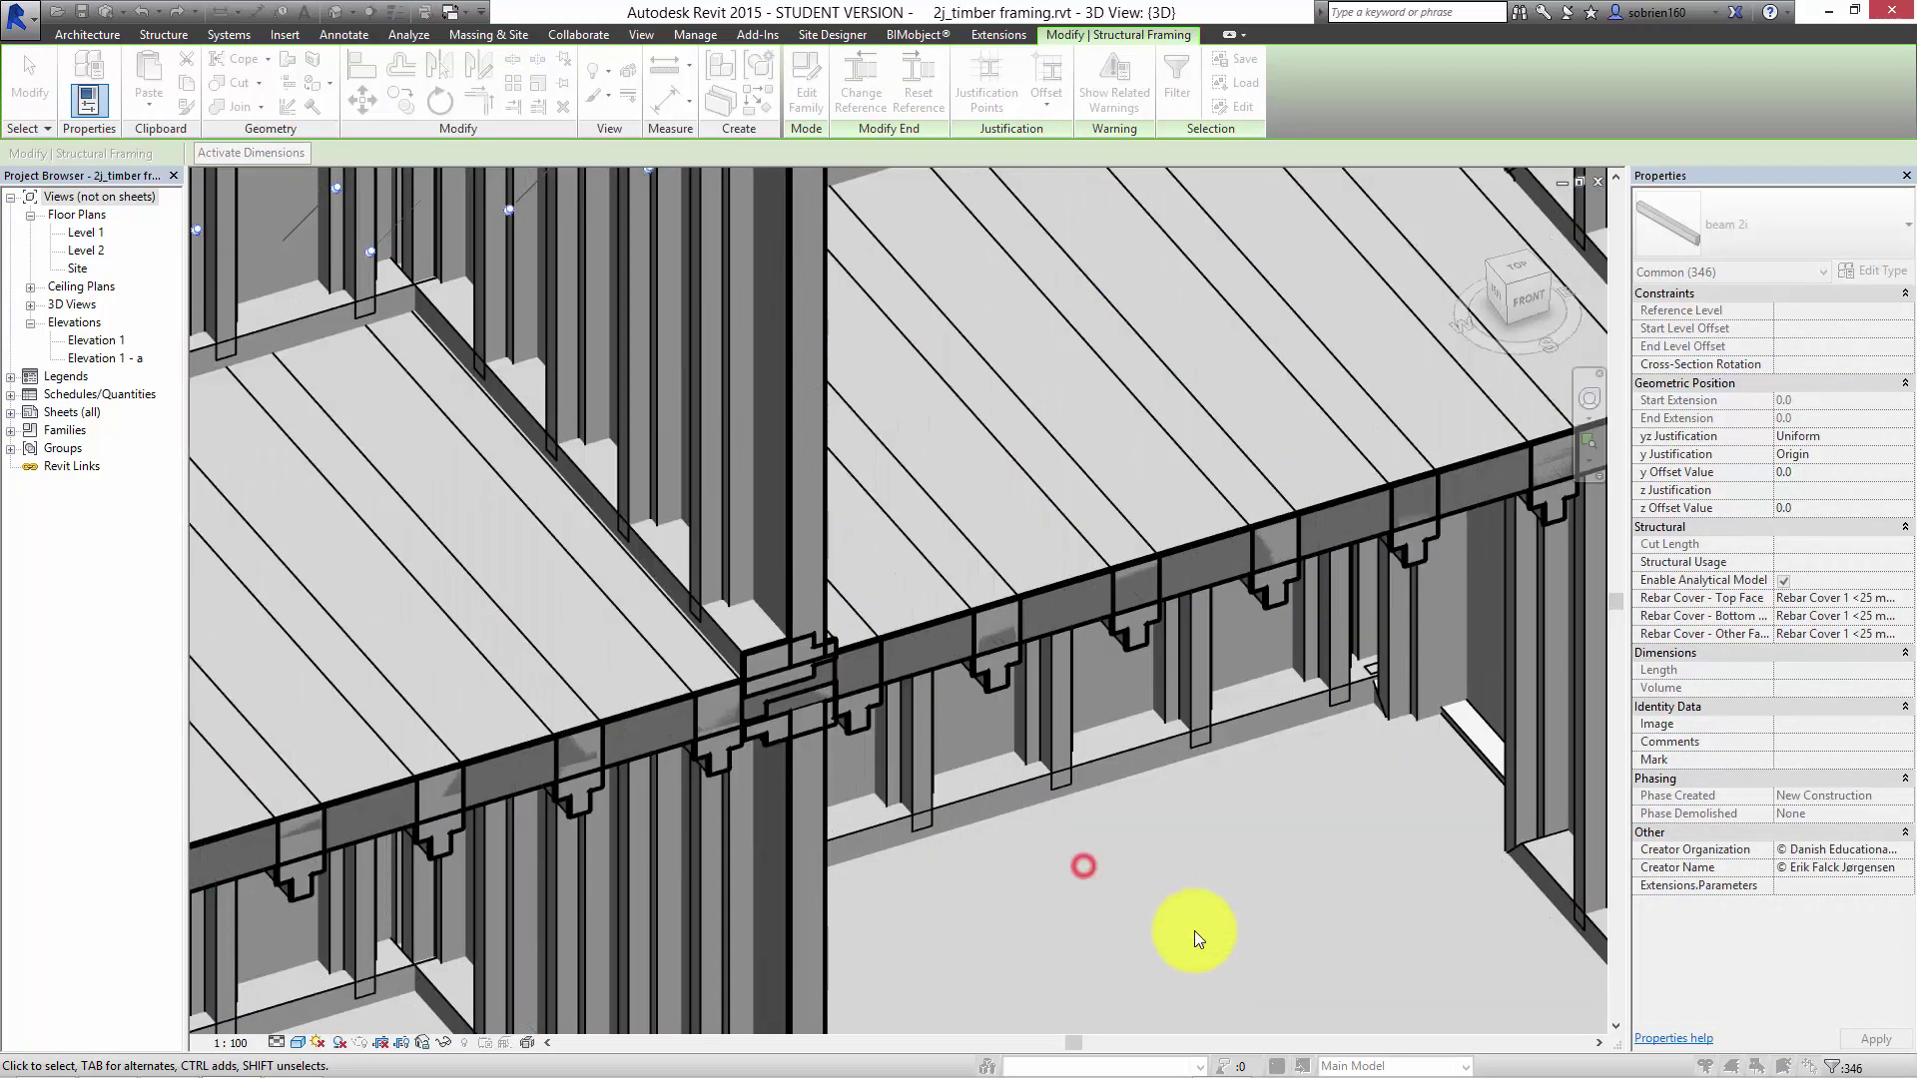
{"action": "left_click", "coordinate": [1237, 941]}
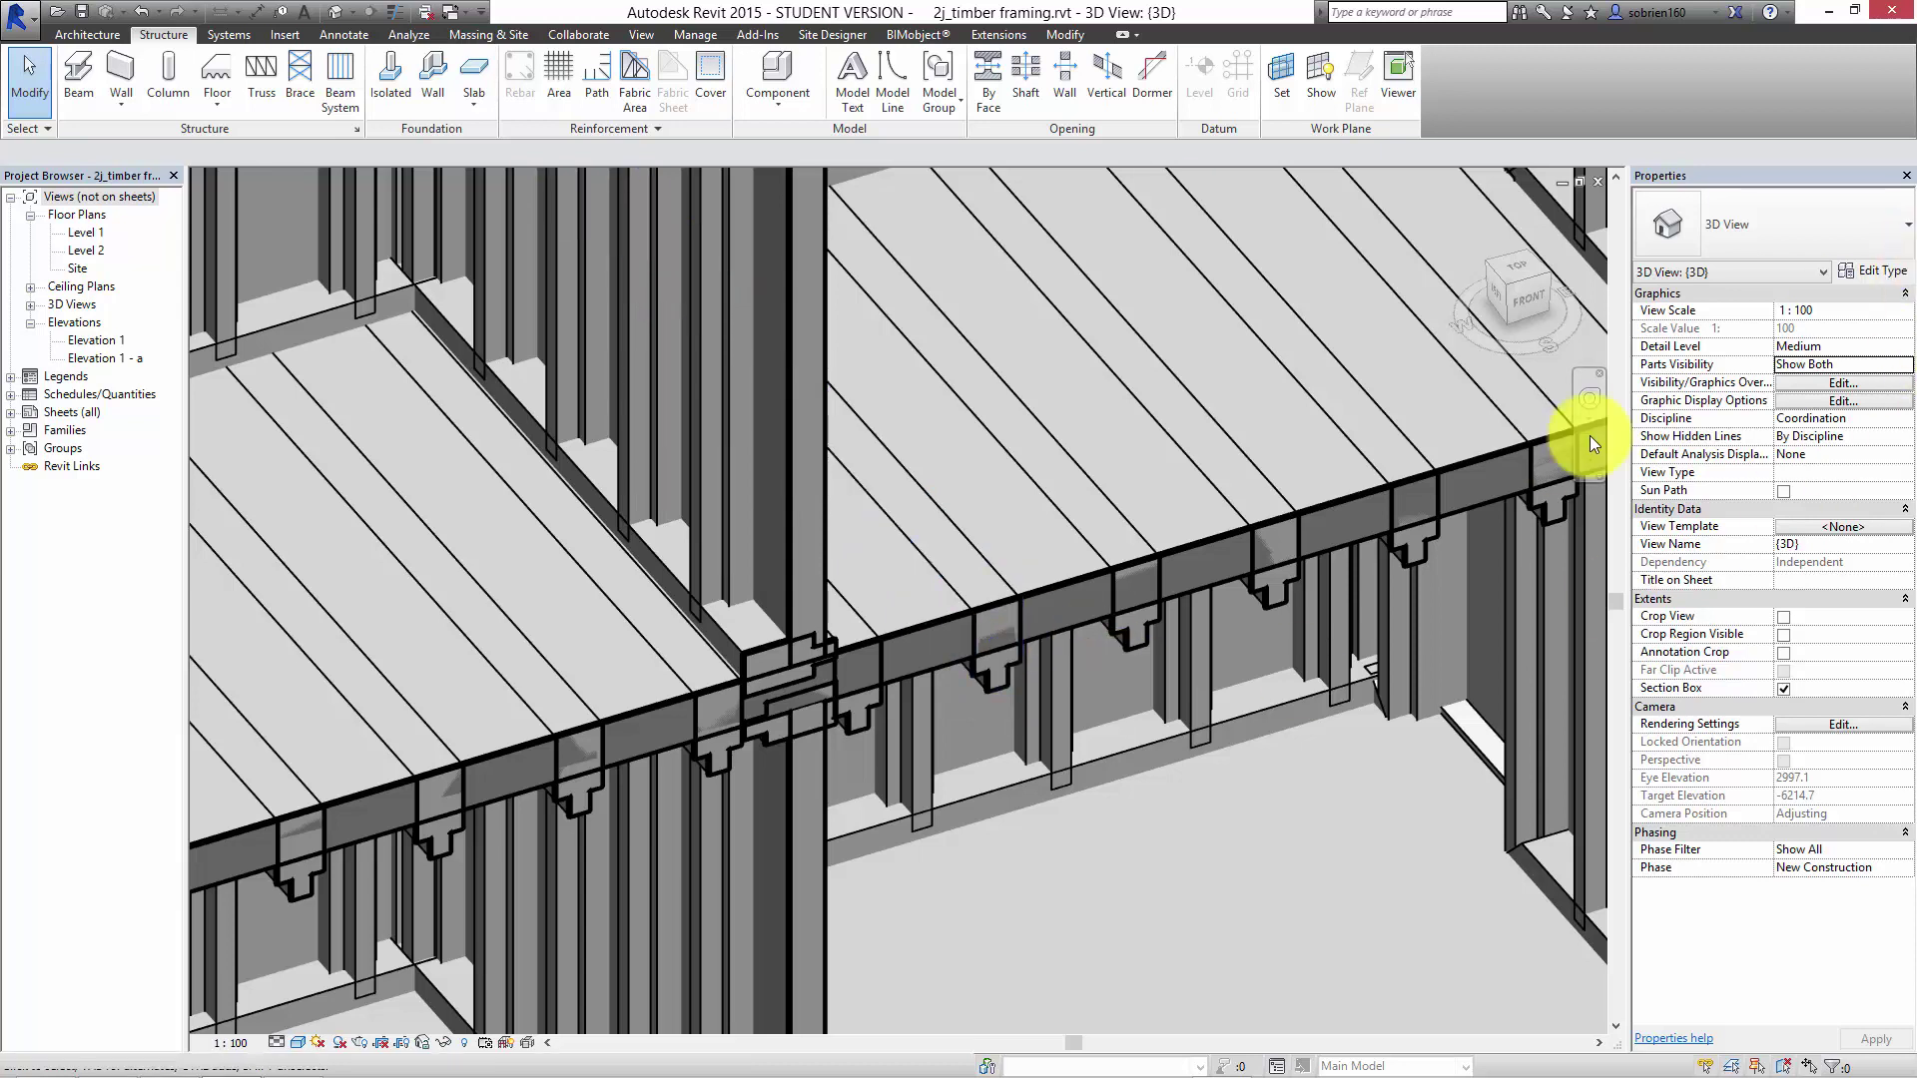
{"action": "left_click", "coordinate": [987, 686]}
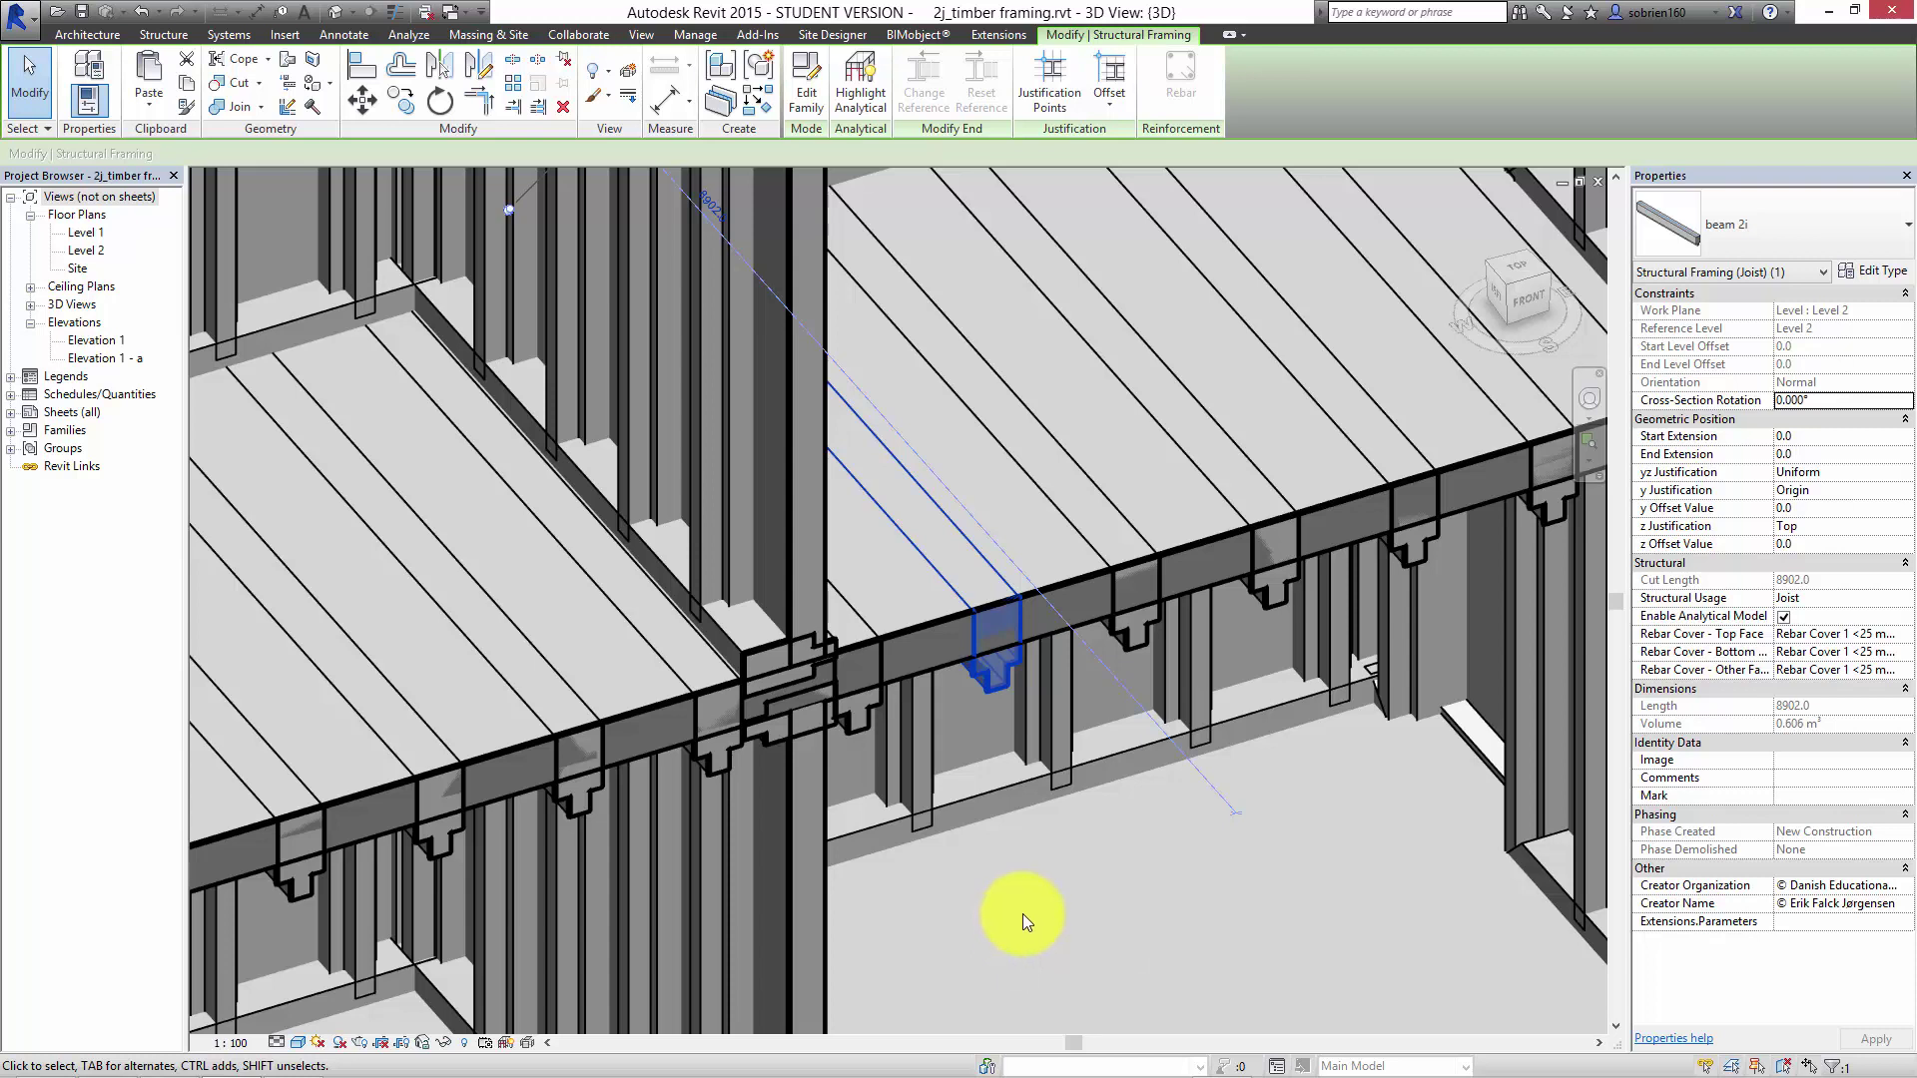
{"action": "mouse_move", "coordinate": [1468, 1008]}
{"action": "left_click", "coordinate": [1226, 1056]}
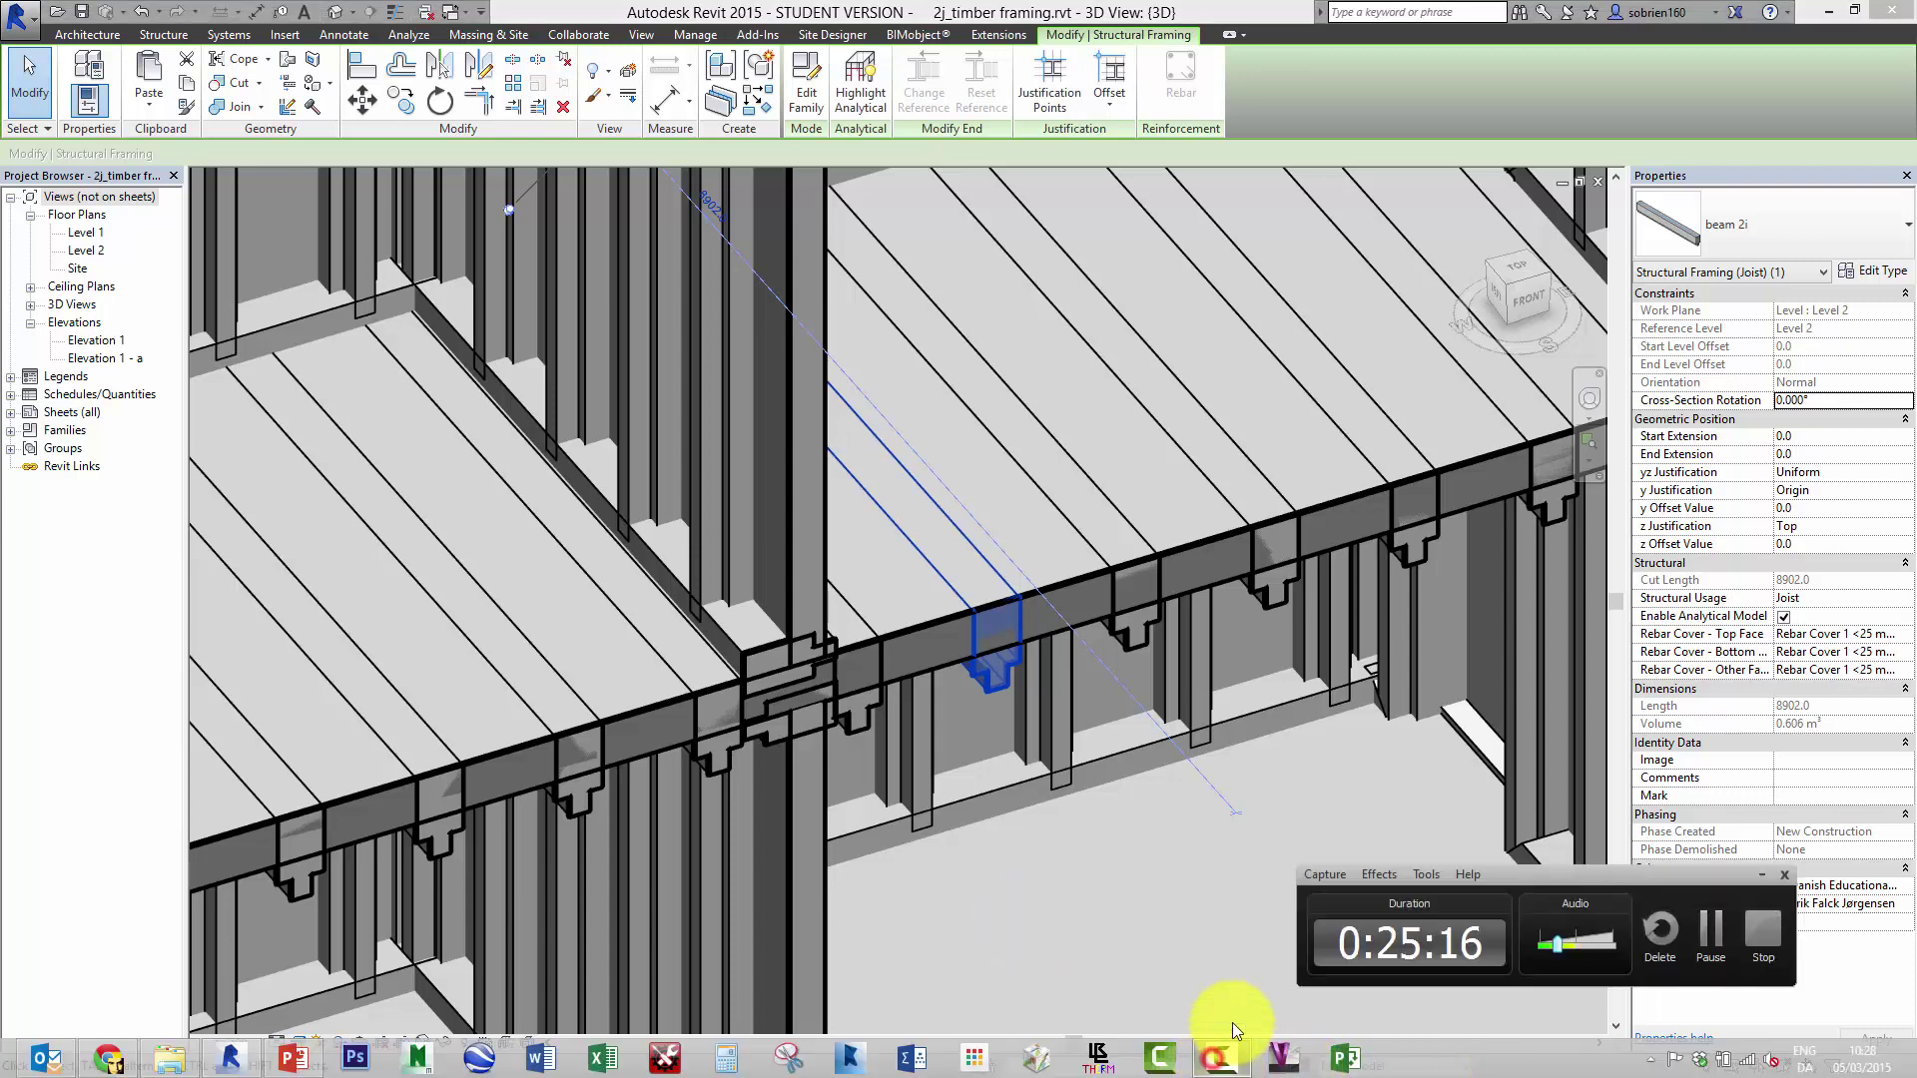
{"action": "left_click", "coordinate": [1713, 947]}
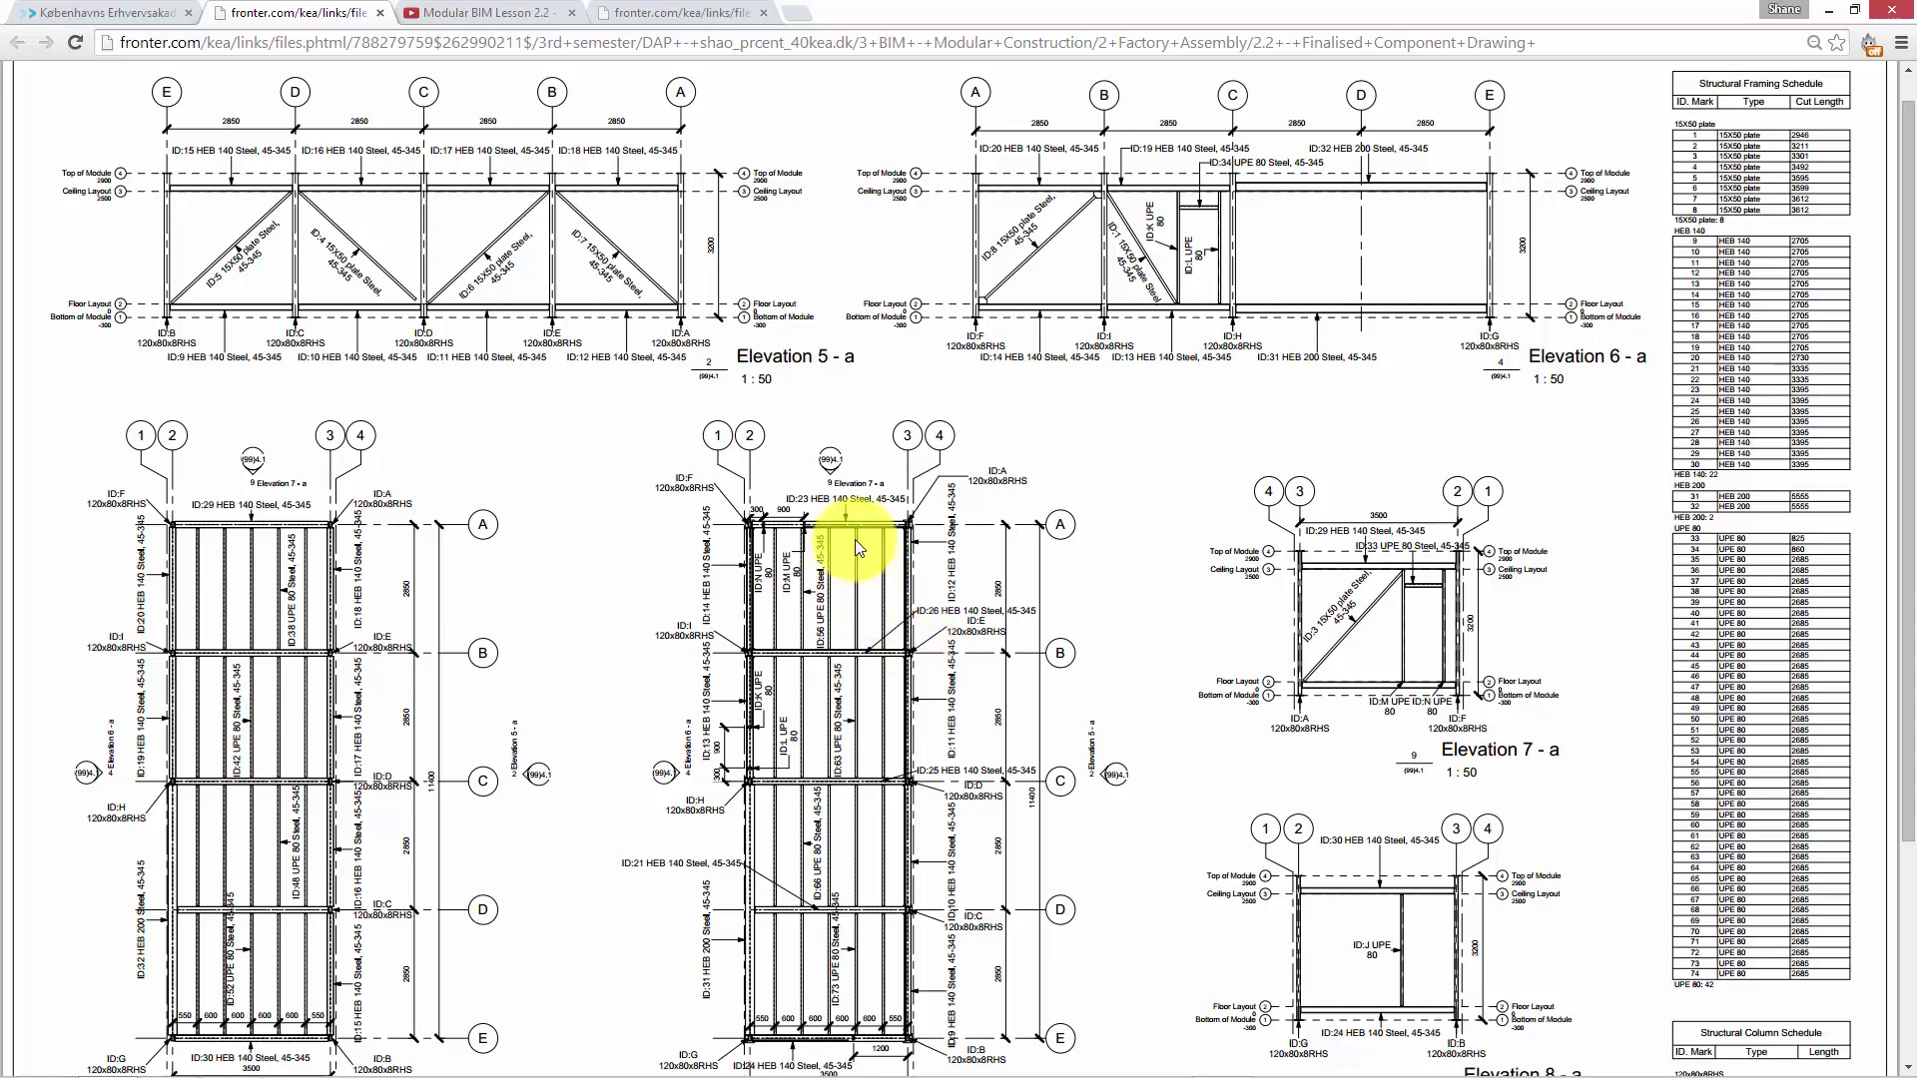
In Chrome, examine the finalised Steel Structure component drawing (99)4.1, including its elevations, ceiling and floor layouts, structural isometrics, and framing and column schedules.
{"action": "left_click", "coordinate": [1909, 571]}
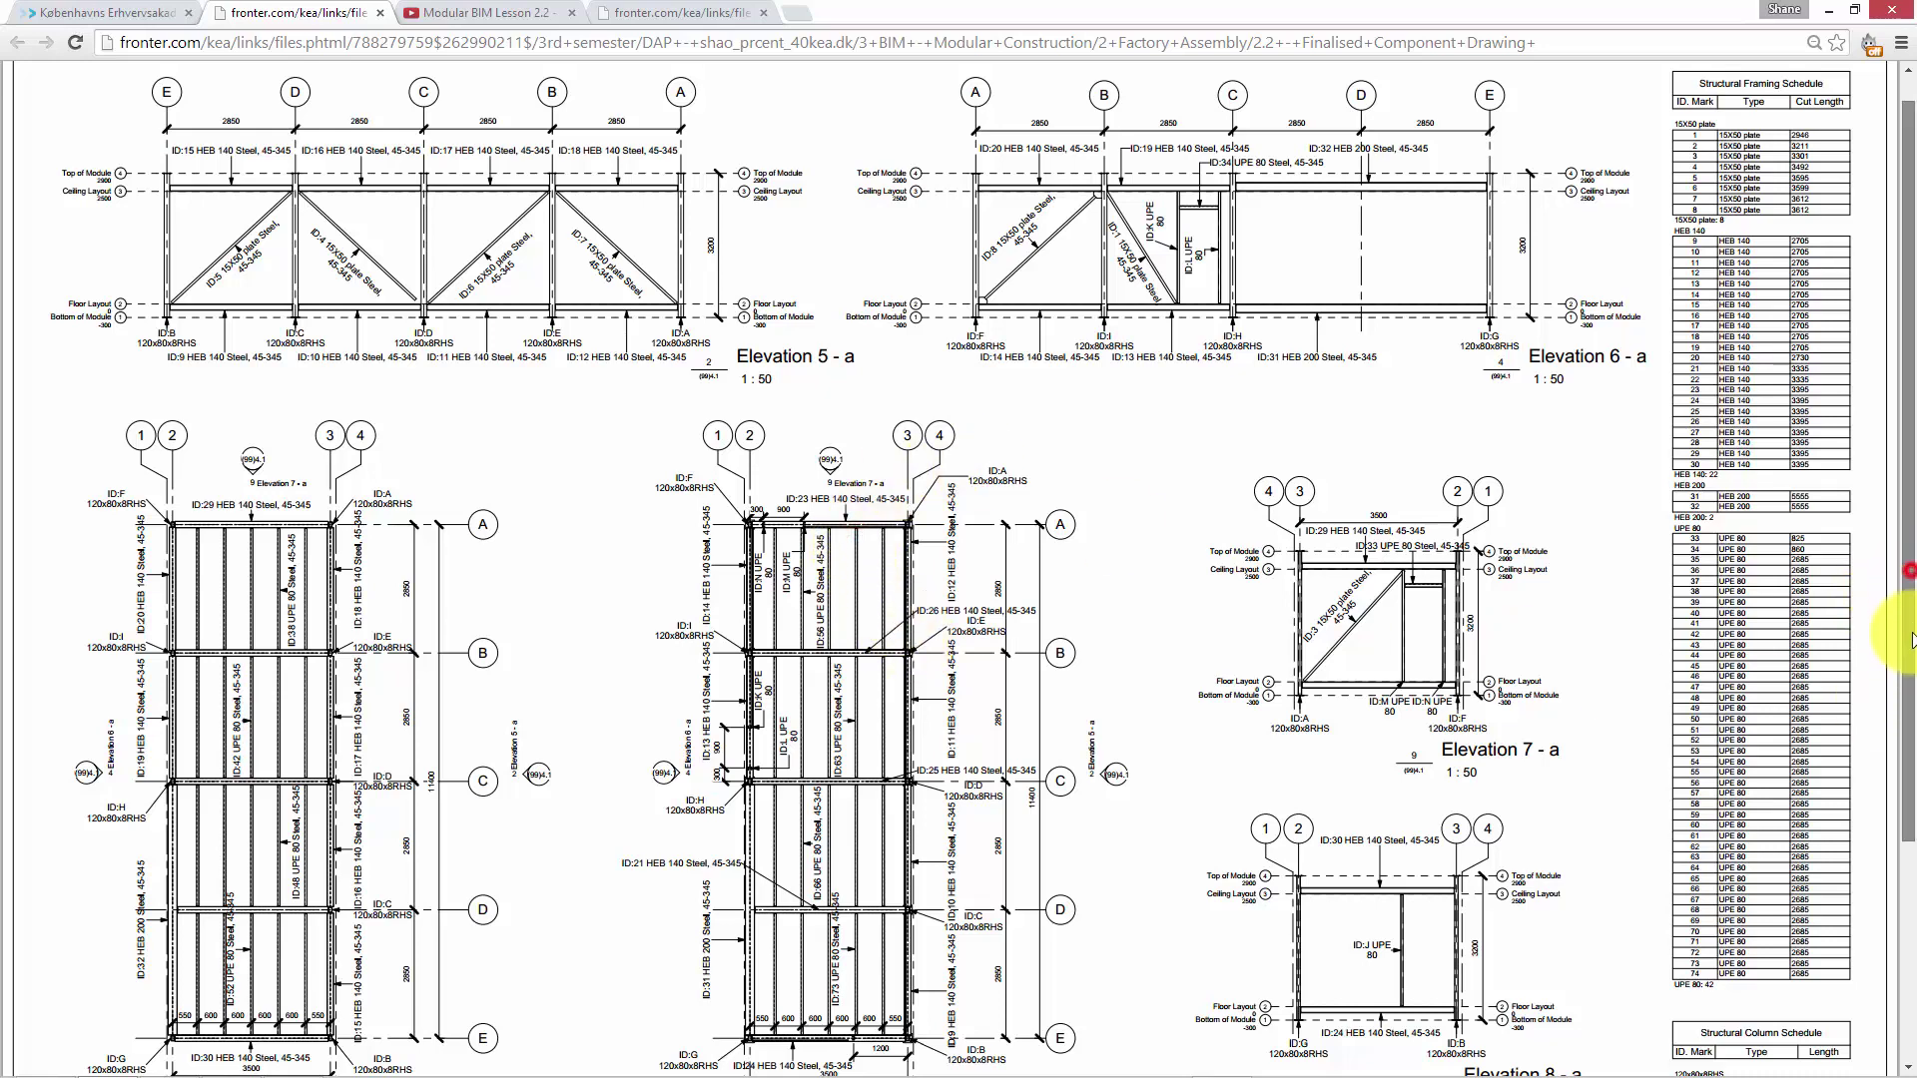
{"action": "mouse_move", "coordinate": [1909, 639]}
{"action": "left_mouse_down"}
{"action": "mouse_move", "coordinate": [1911, 919]}
{"action": "mouse_move", "coordinate": [1909, 466]}
{"action": "mouse_move", "coordinate": [1887, 655]}
{"action": "mouse_move", "coordinate": [1887, 522]}
{"action": "left_mouse_up"}
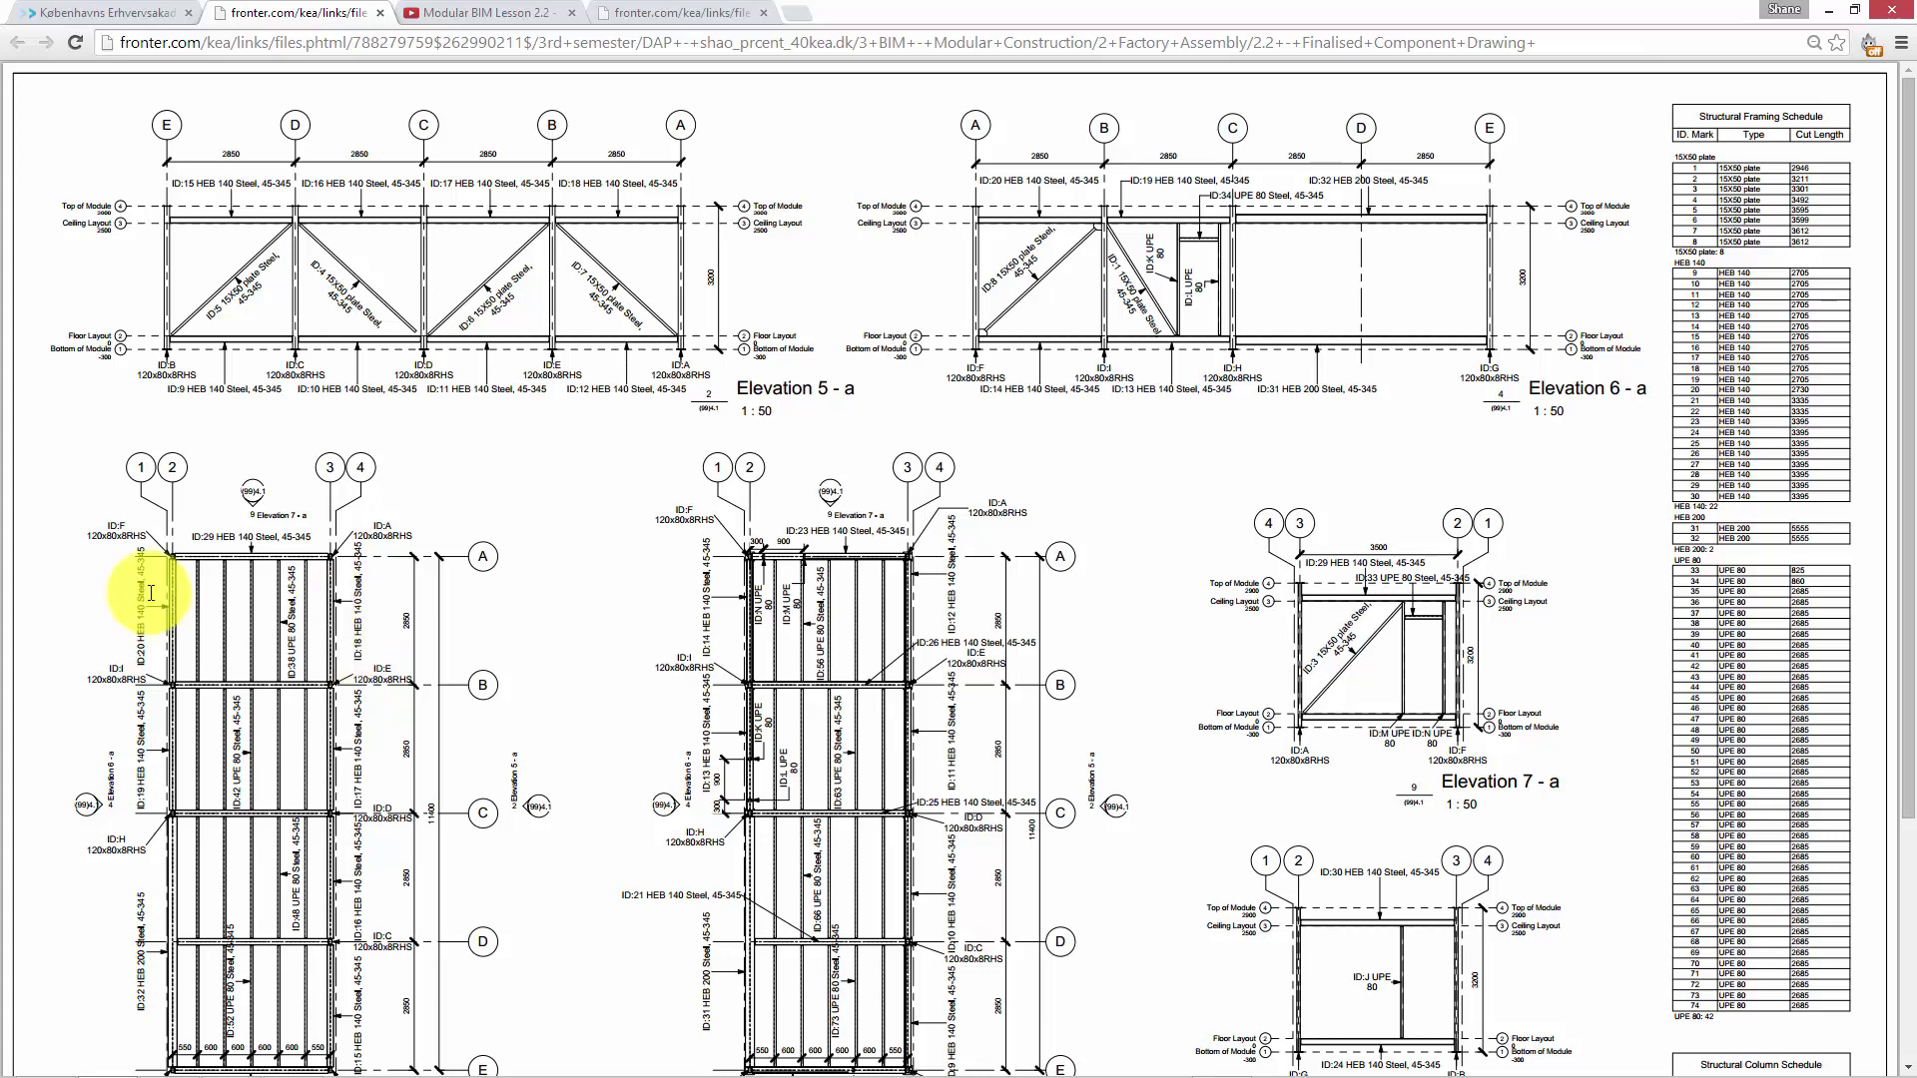
{"action": "scroll", "coordinate": [704, 431], "scroll_direction": "down", "scroll_amount": 1}
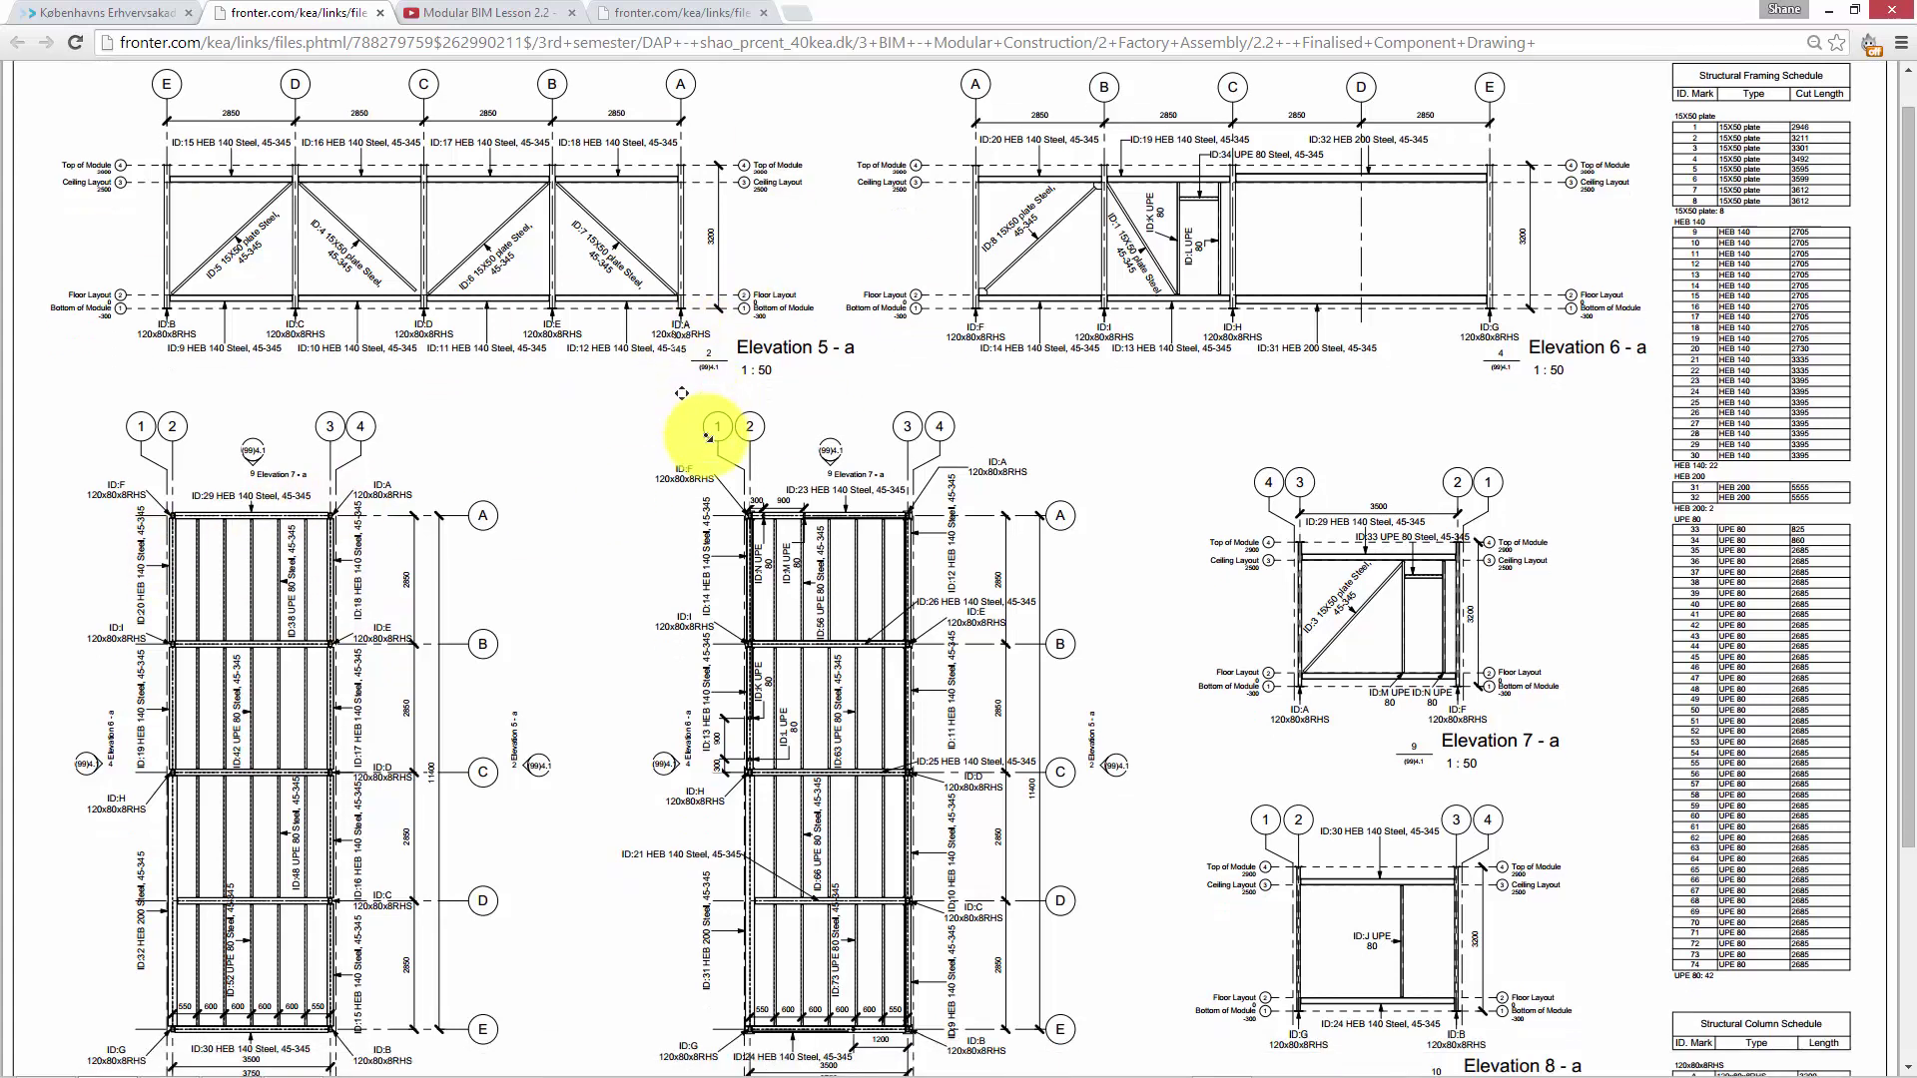
{"action": "scroll", "coordinate": [839, 536], "scroll_direction": "down", "scroll_amount": 2}
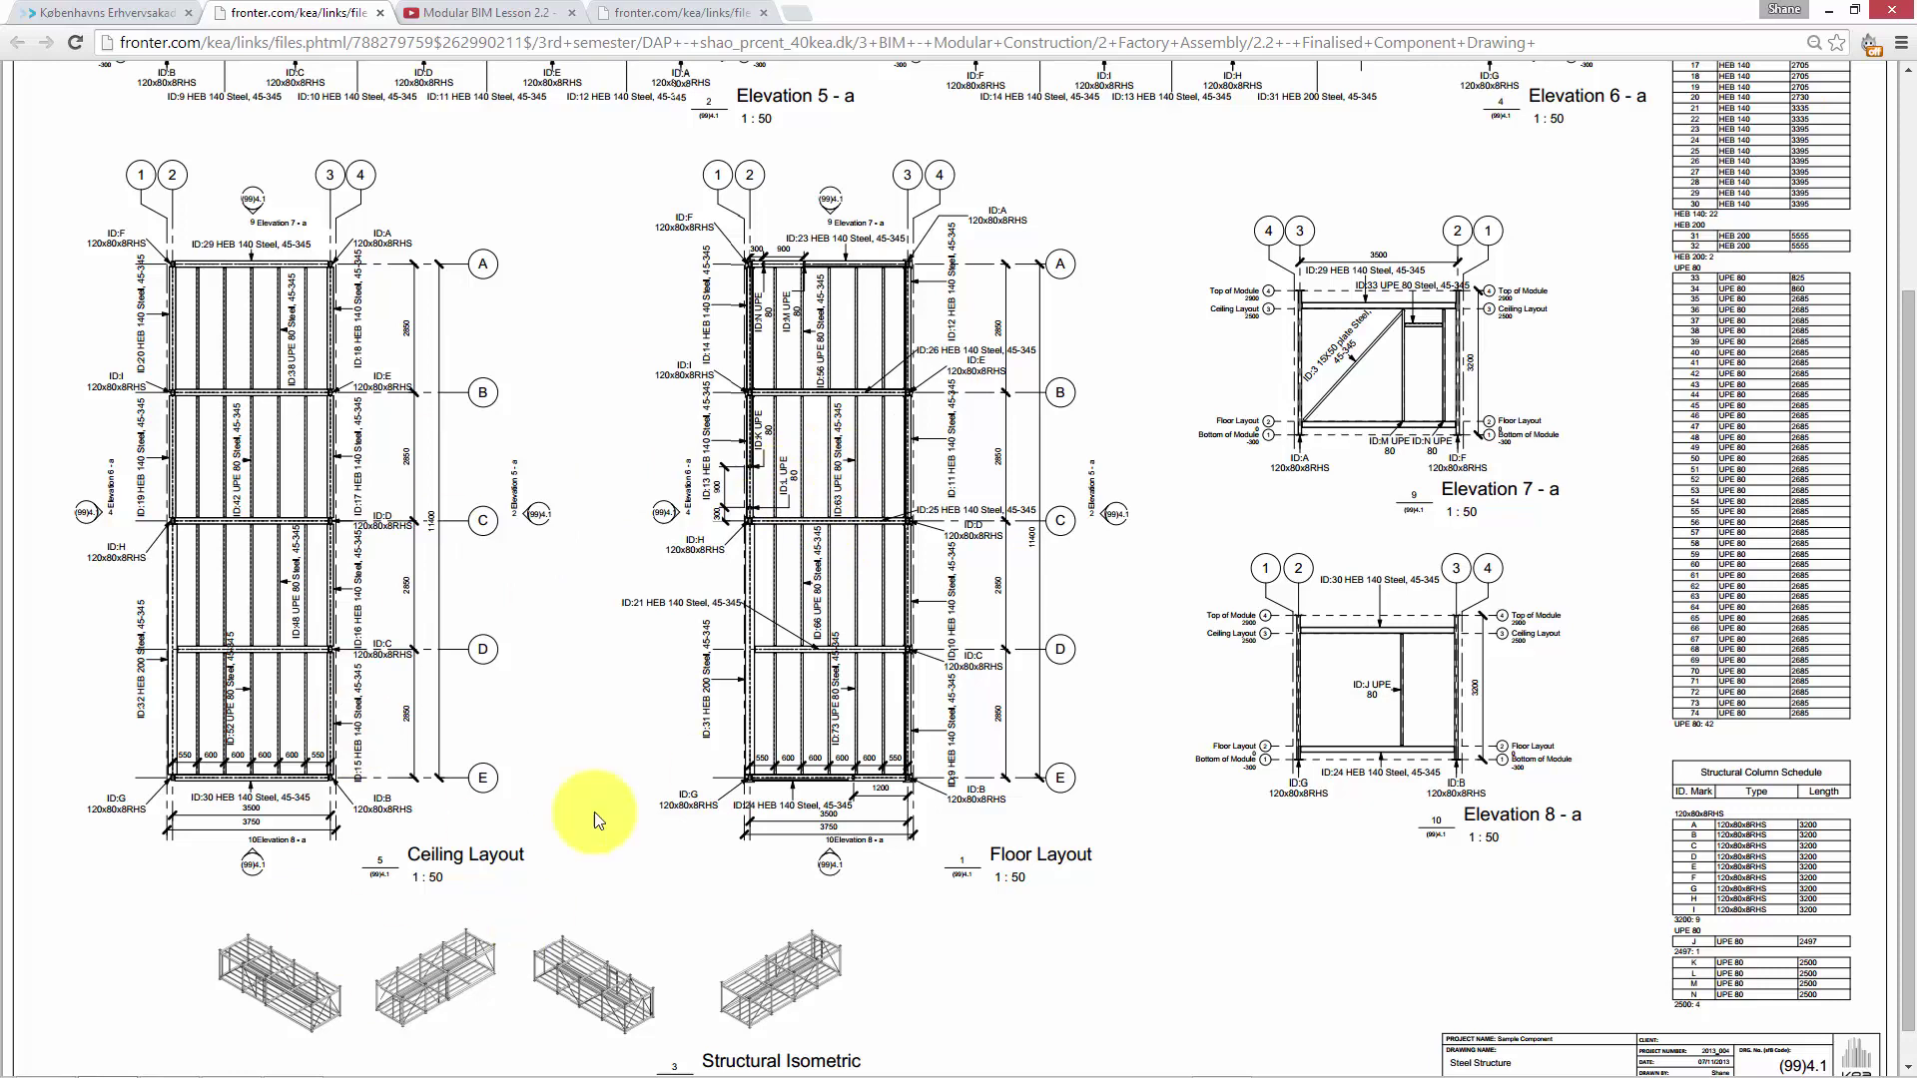
{"action": "scroll", "coordinate": [789, 459], "scroll_direction": "up", "scroll_amount": 1}
{"action": "scroll", "coordinate": [765, 415], "scroll_direction": "up", "scroll_amount": 3}
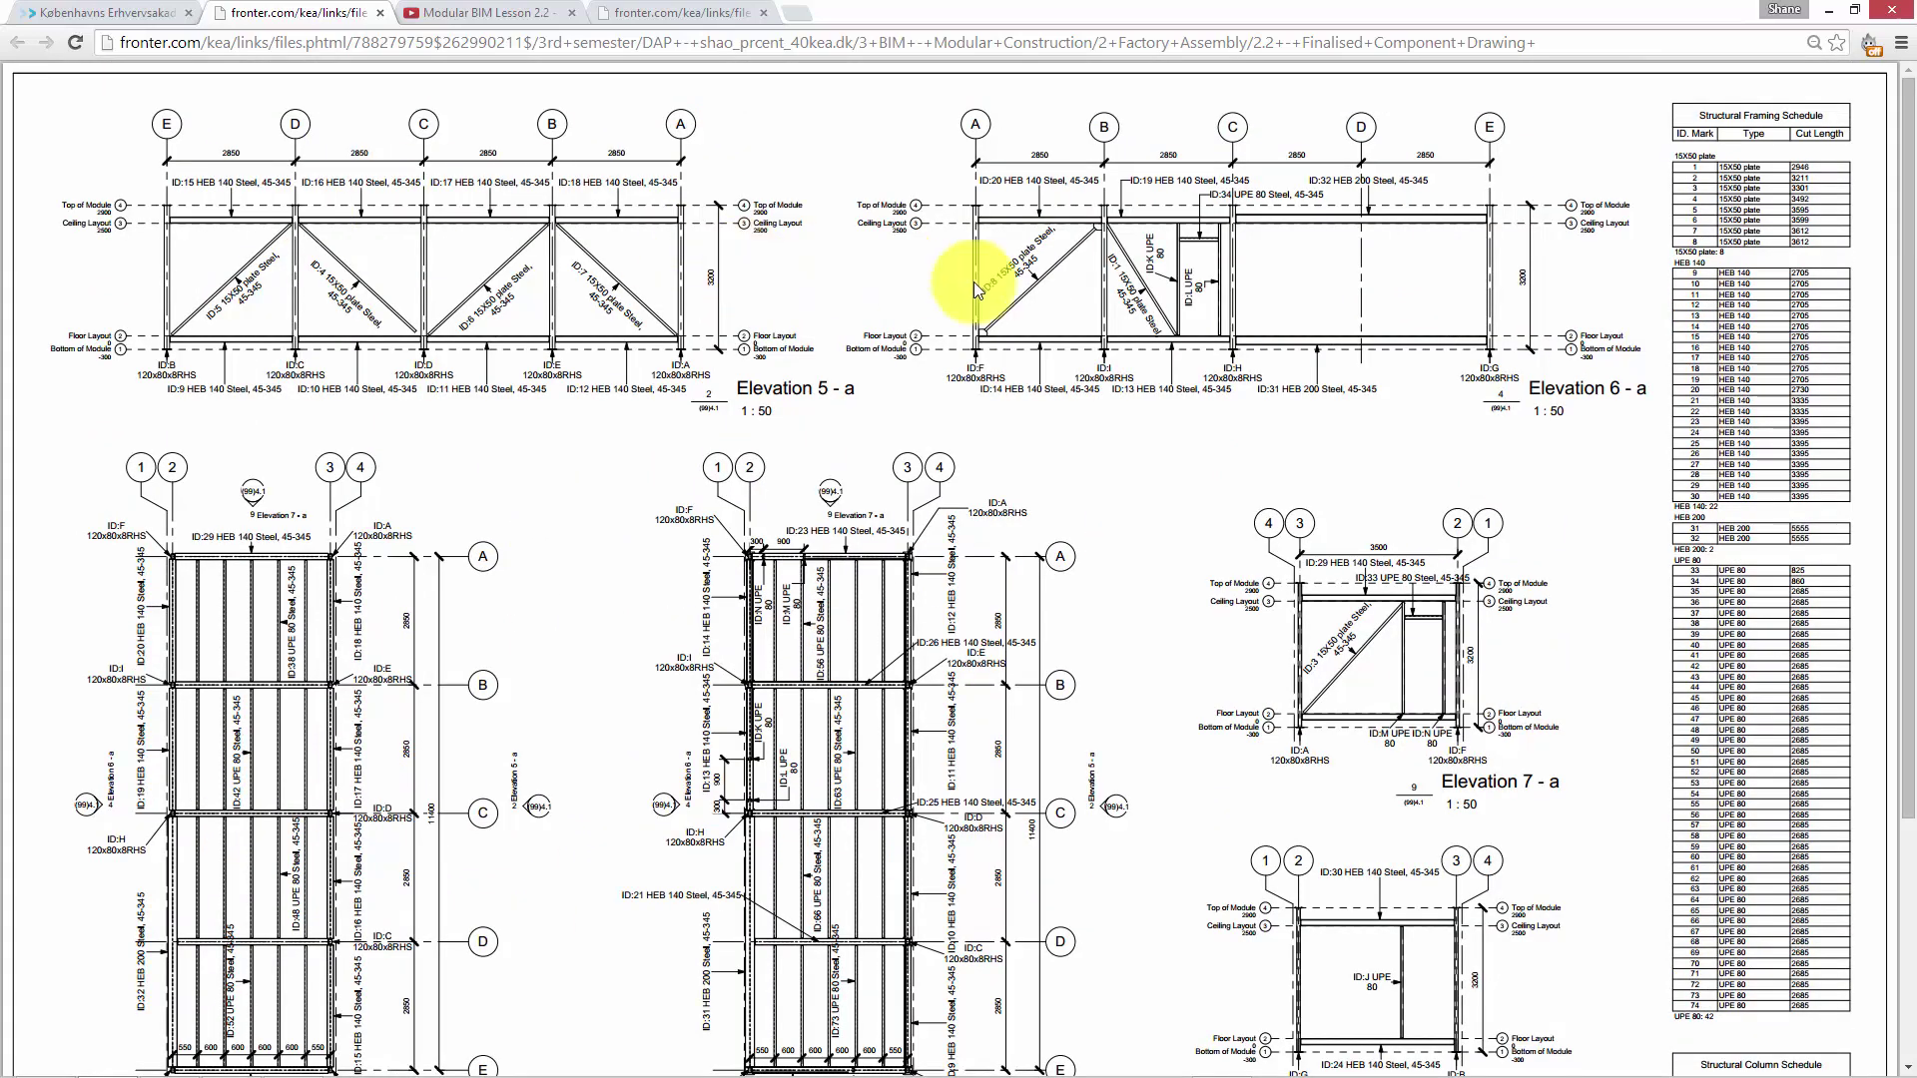
{"action": "scroll", "coordinate": [1830, 770], "scroll_direction": "down", "scroll_amount": 5}
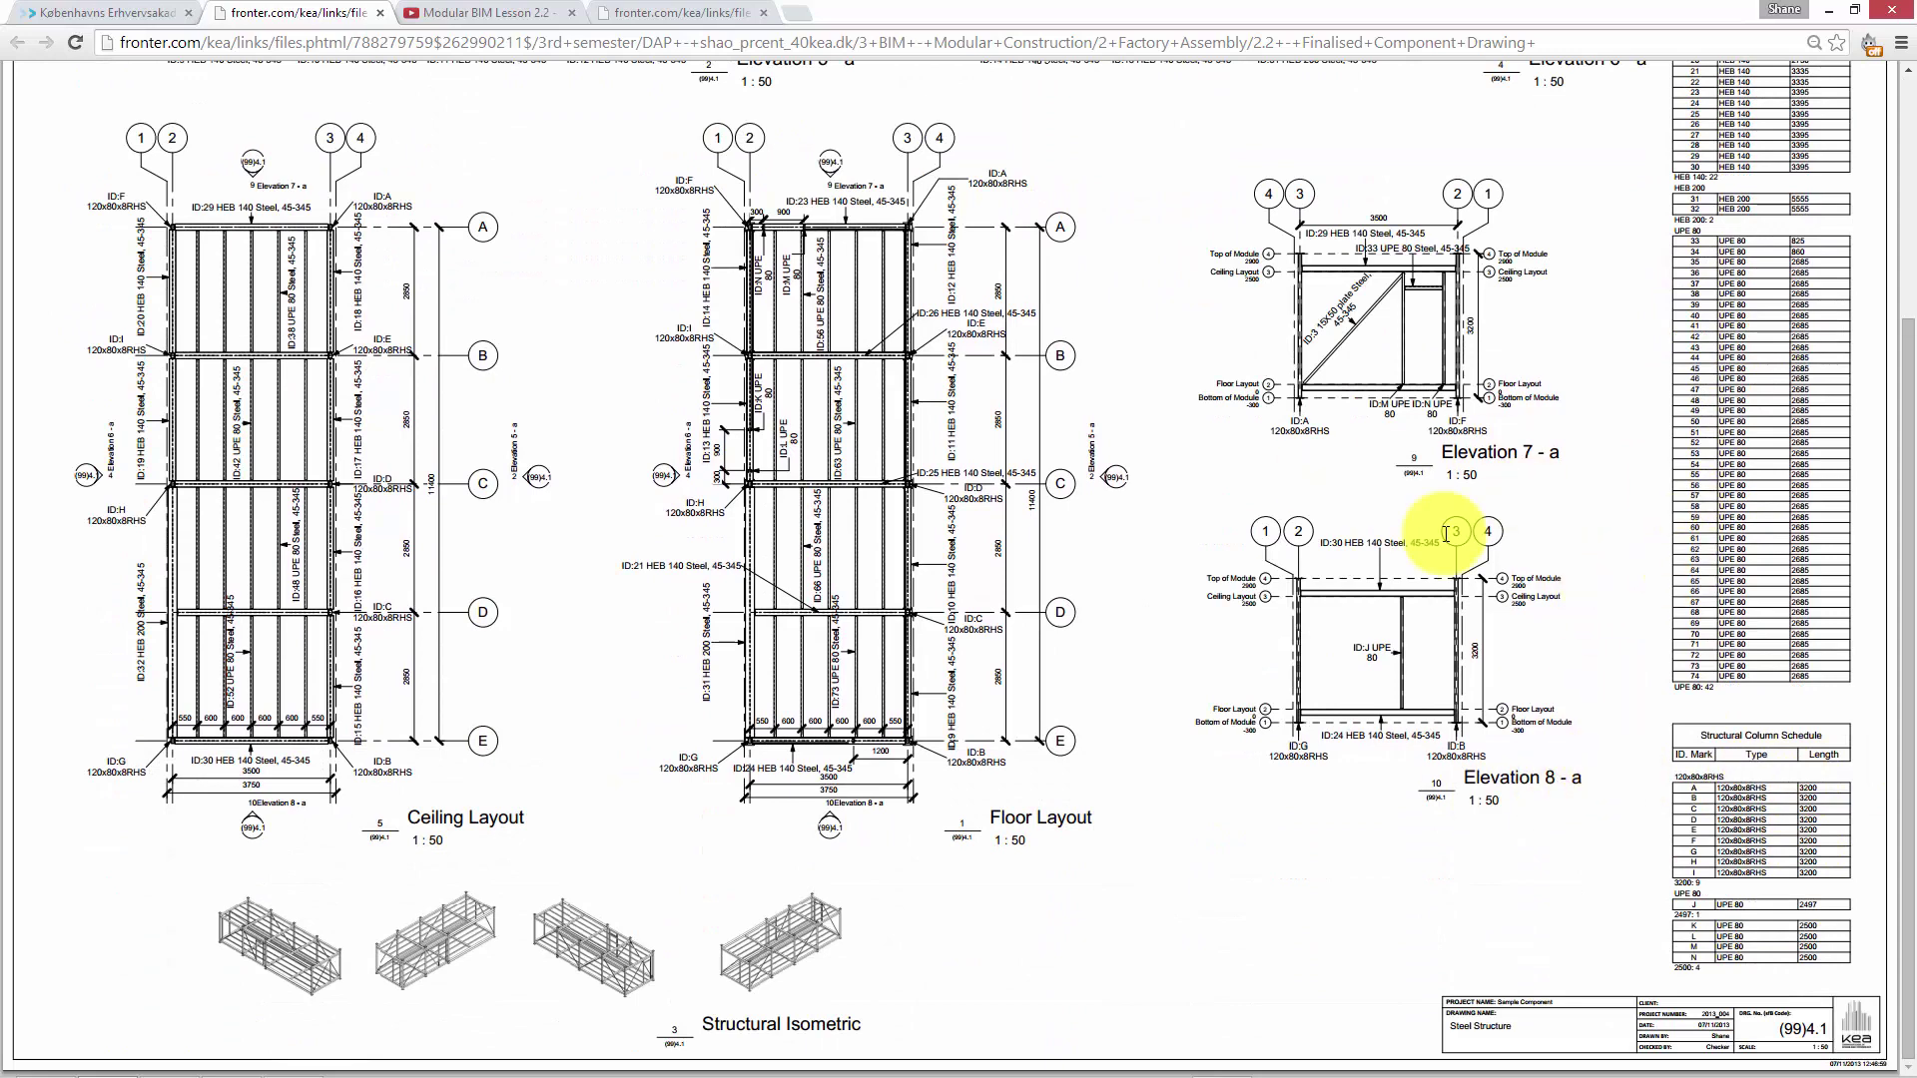
{"action": "scroll", "coordinate": [1104, 666], "scroll_direction": "up", "scroll_amount": 1}
{"action": "scroll", "coordinate": [1102, 666], "scroll_direction": "up", "scroll_amount": 3}
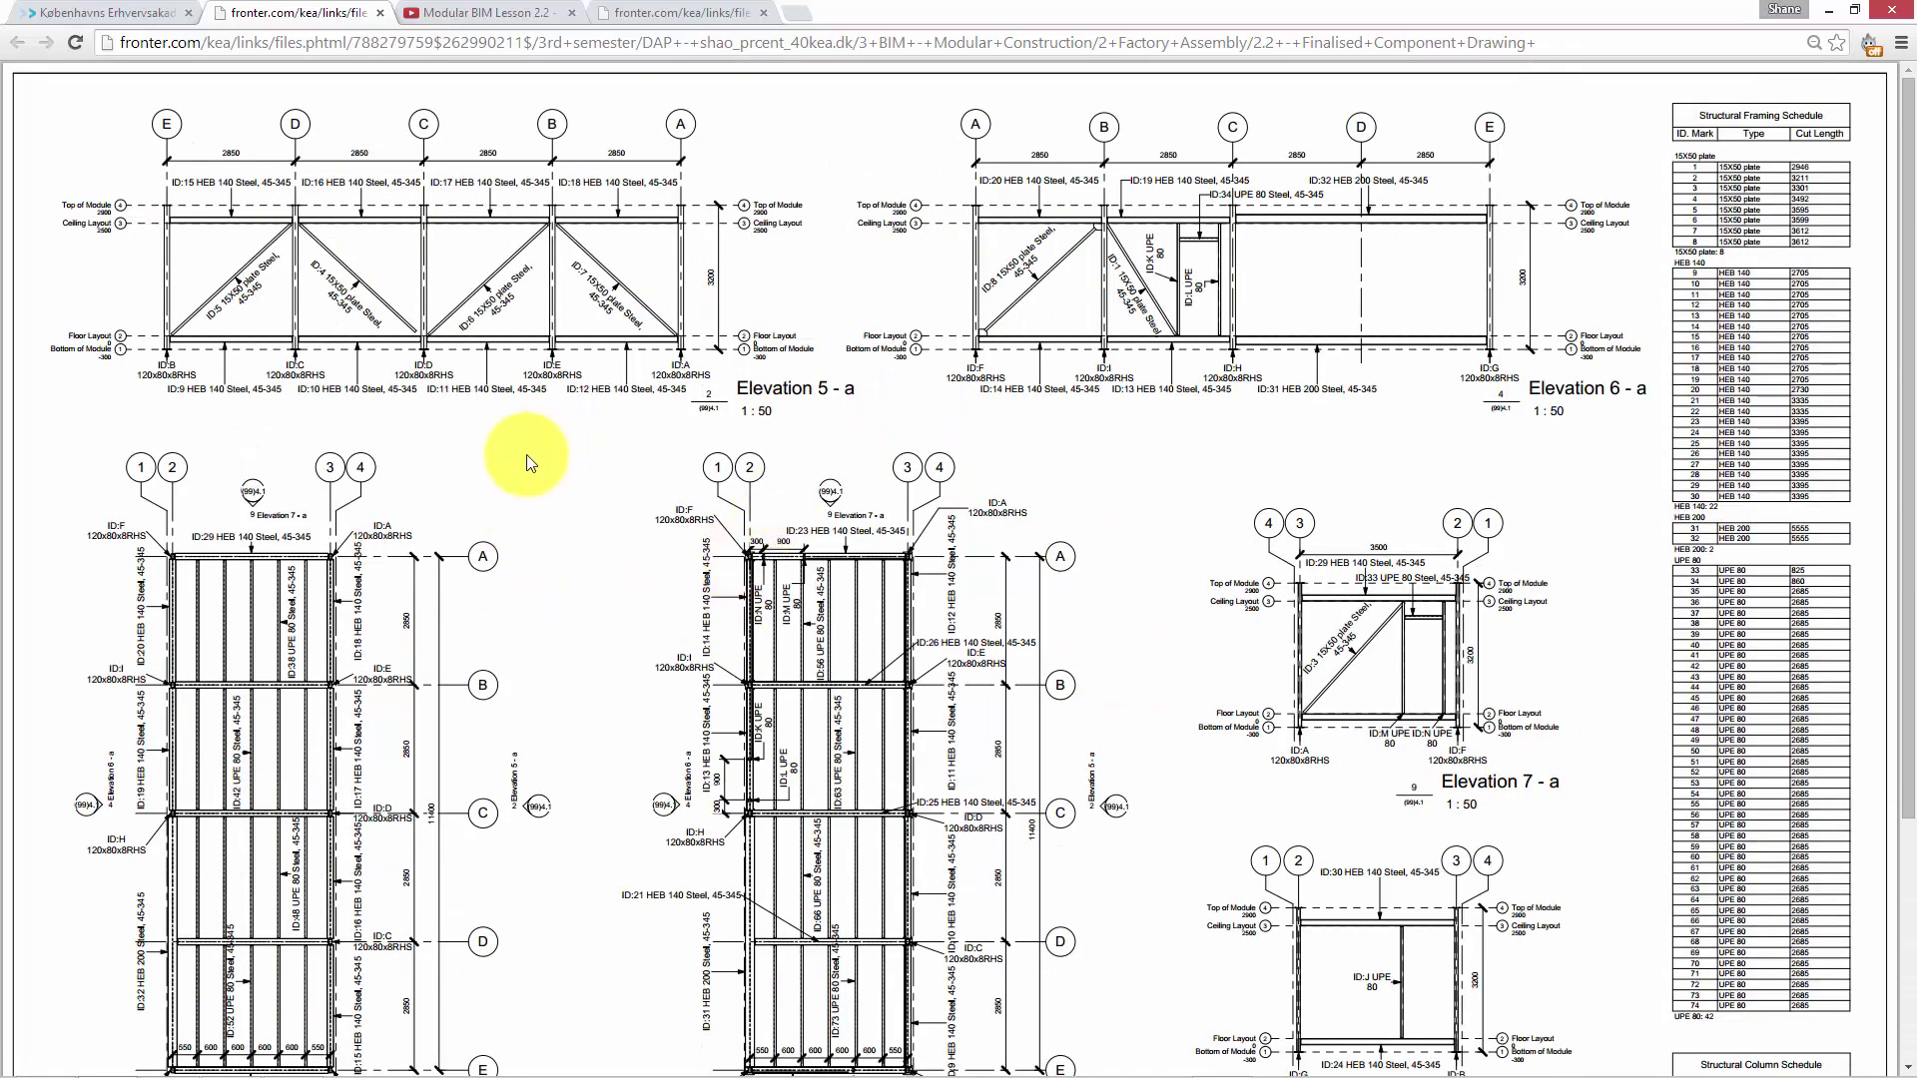
{"action": "scroll", "coordinate": [984, 299], "scroll_direction": "down", "scroll_amount": 5}
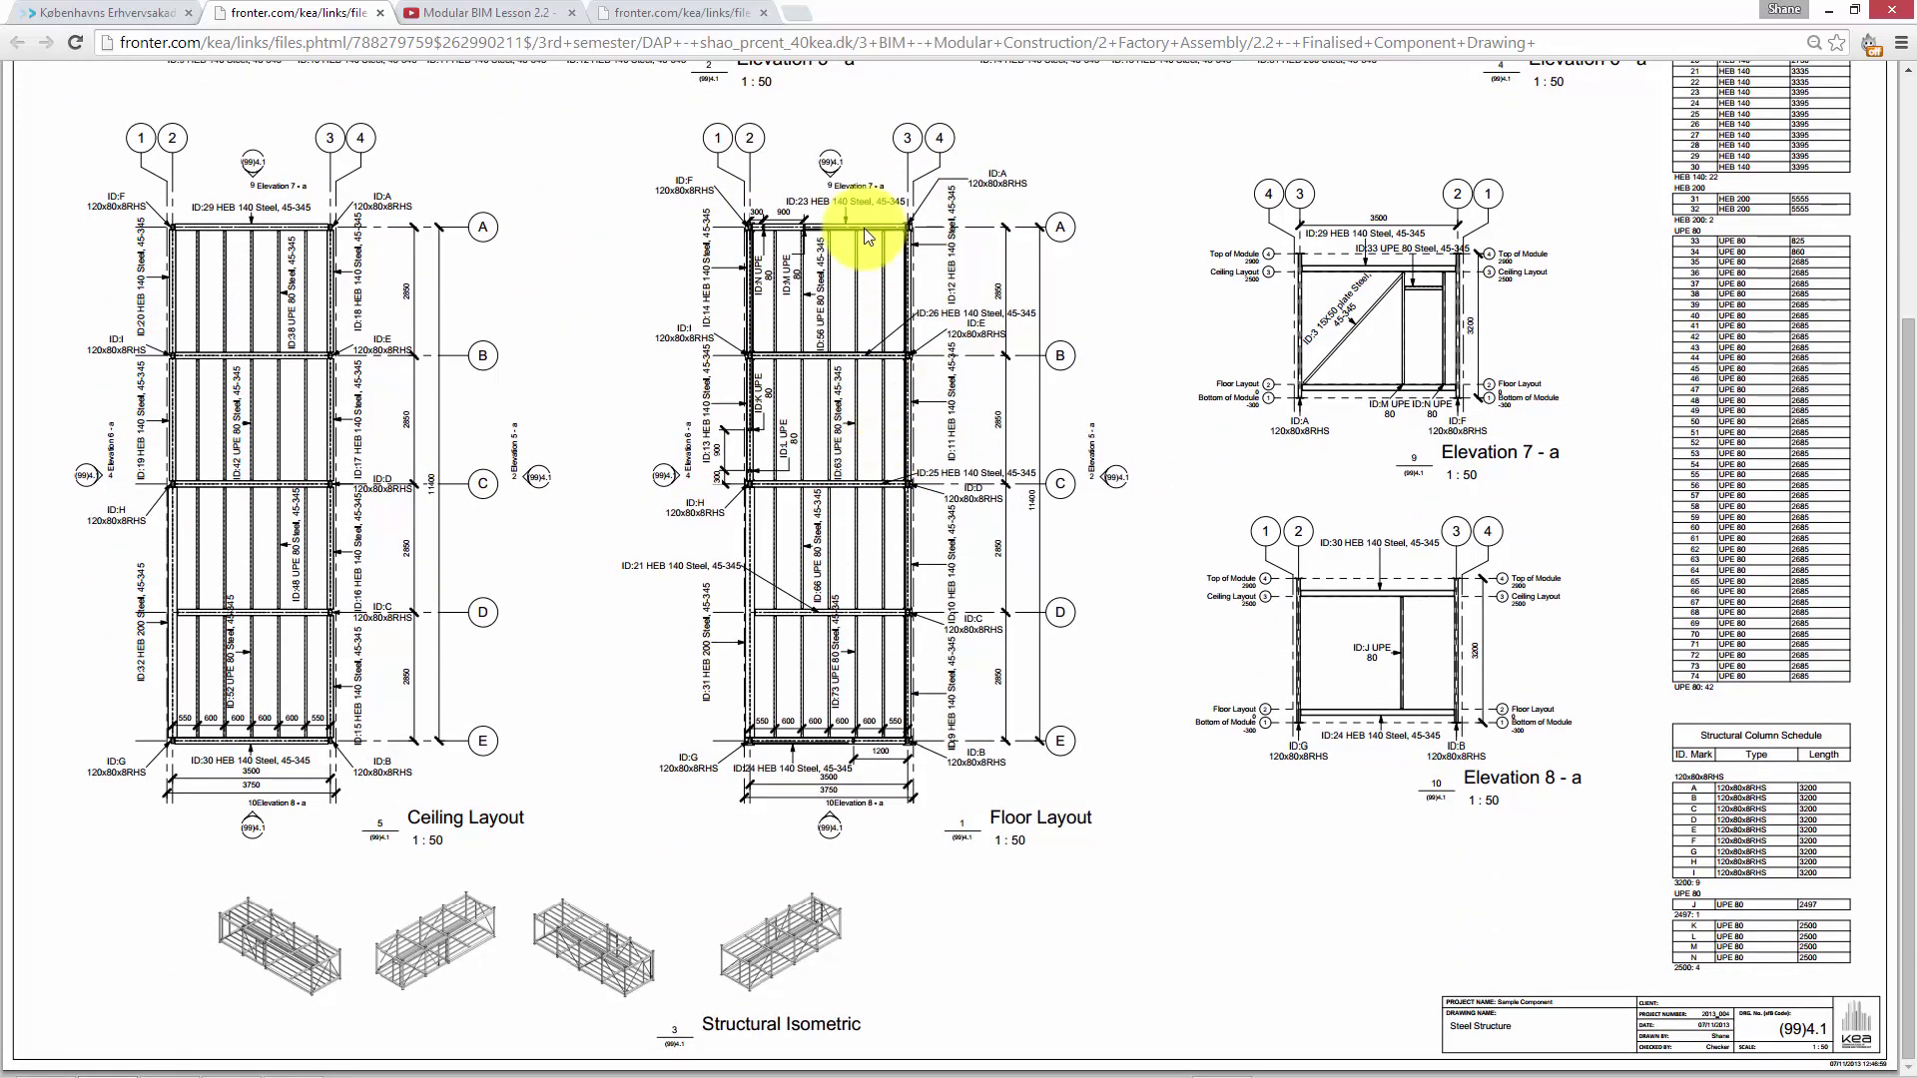
{"action": "mouse_move", "coordinate": [1459, 1075]}
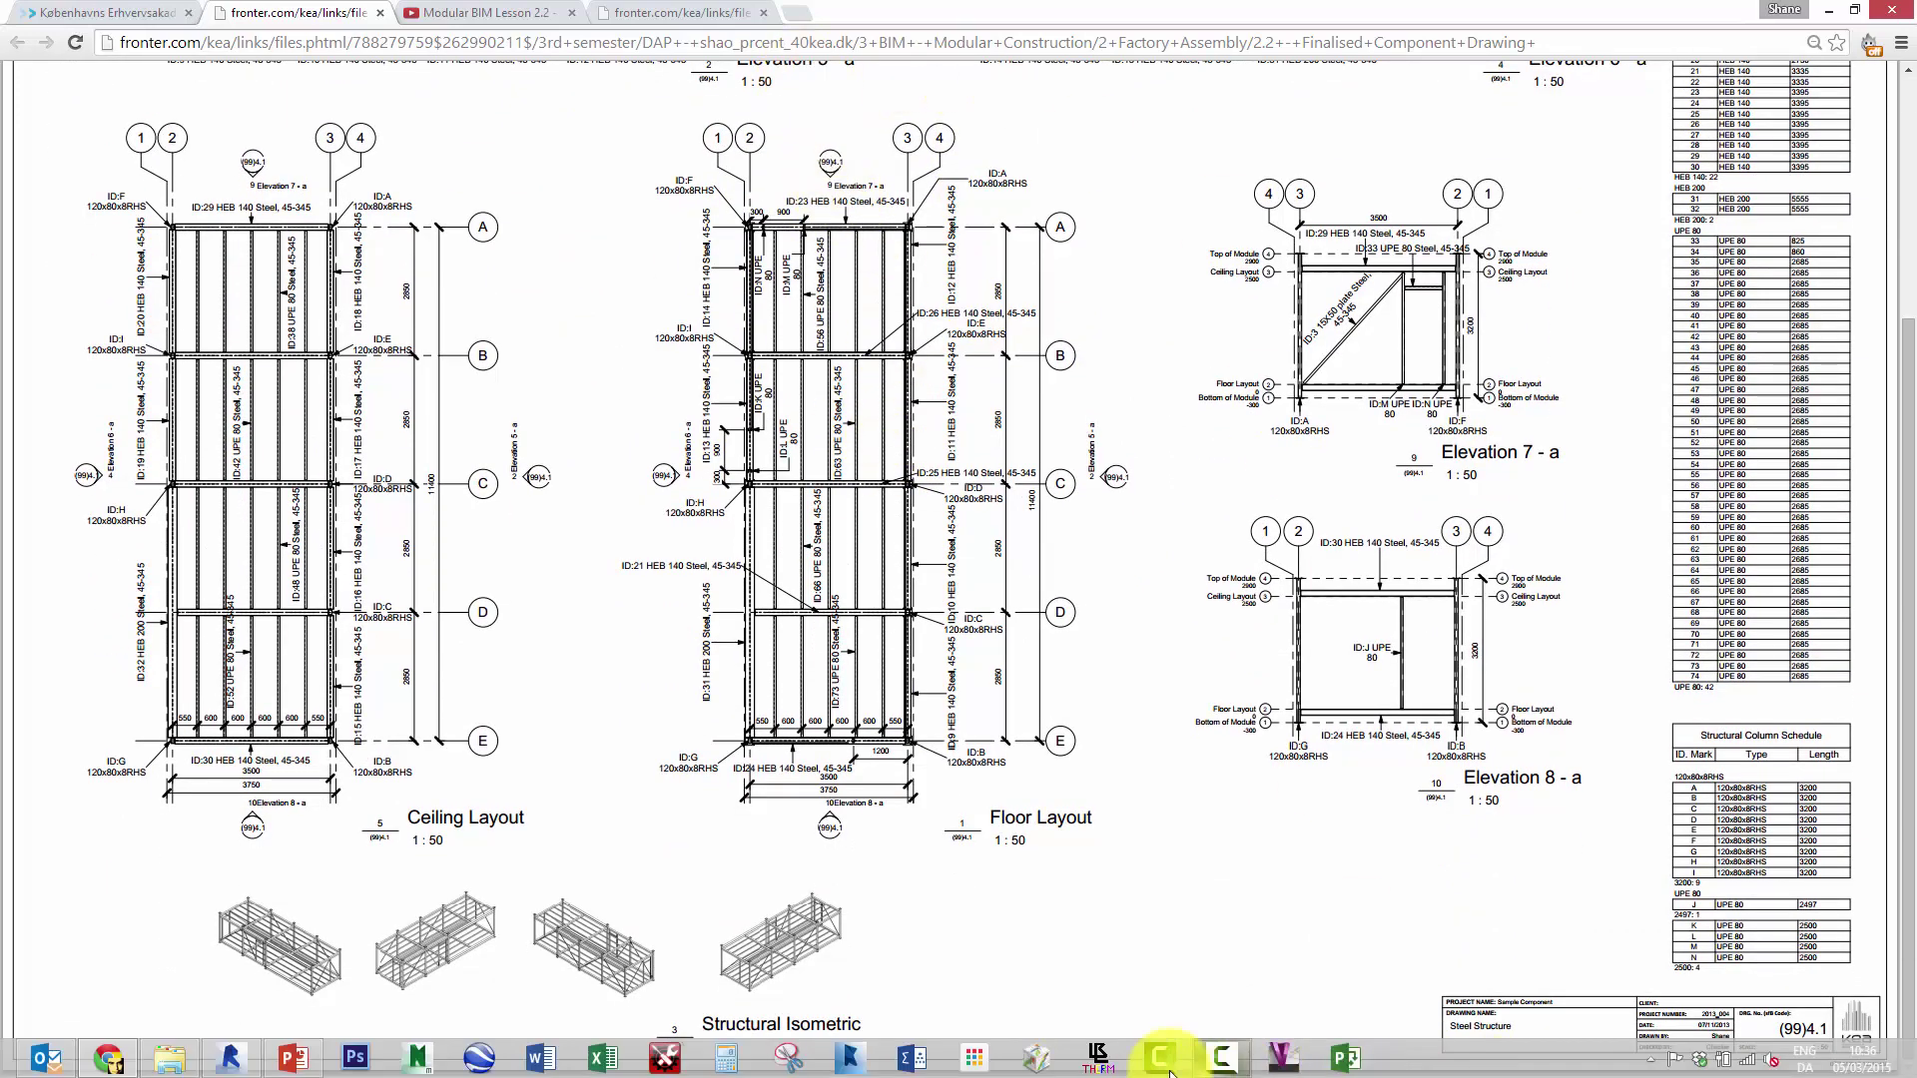